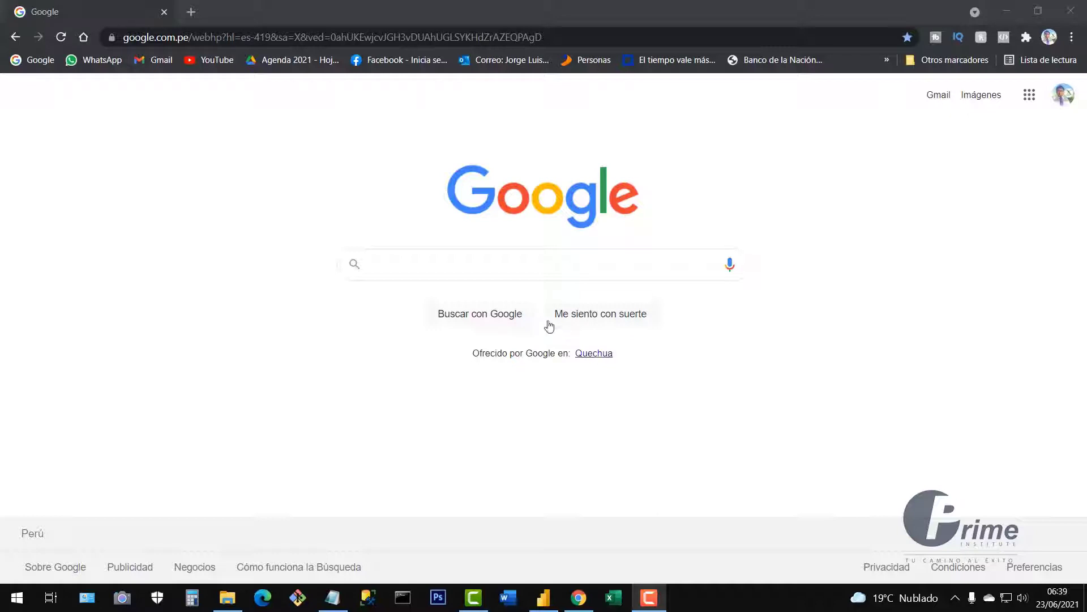
Step: Search Google for "world development indicators" and open the World Bank DataBank page for World Development Indicators
{"action": "left_click", "coordinate": [407, 267]}
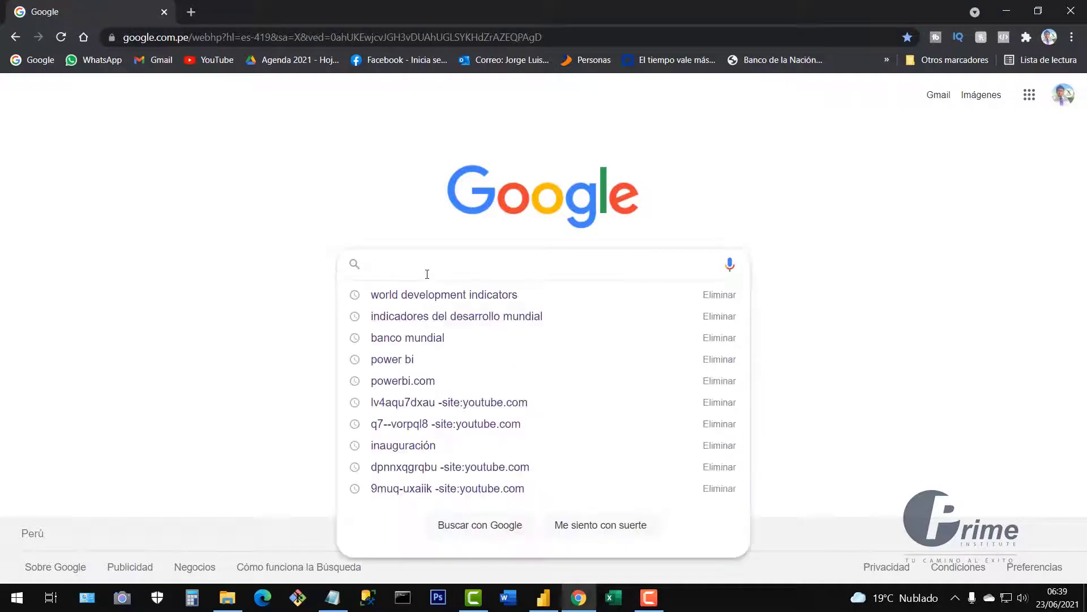
{"action": "type", "text": "world development indicators"}
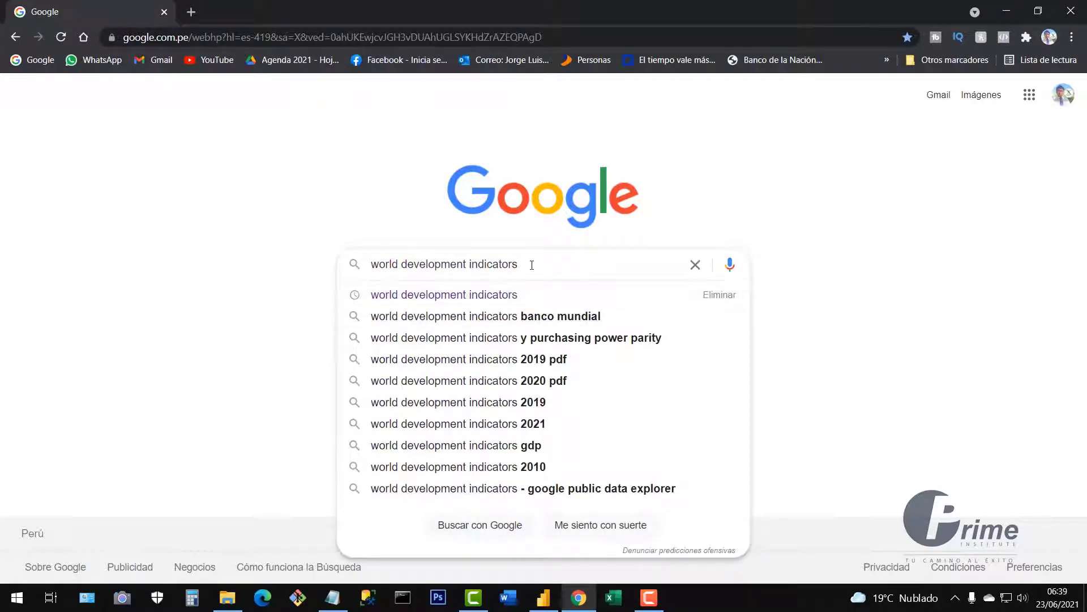
{"action": "left_click", "coordinate": [309, 278]}
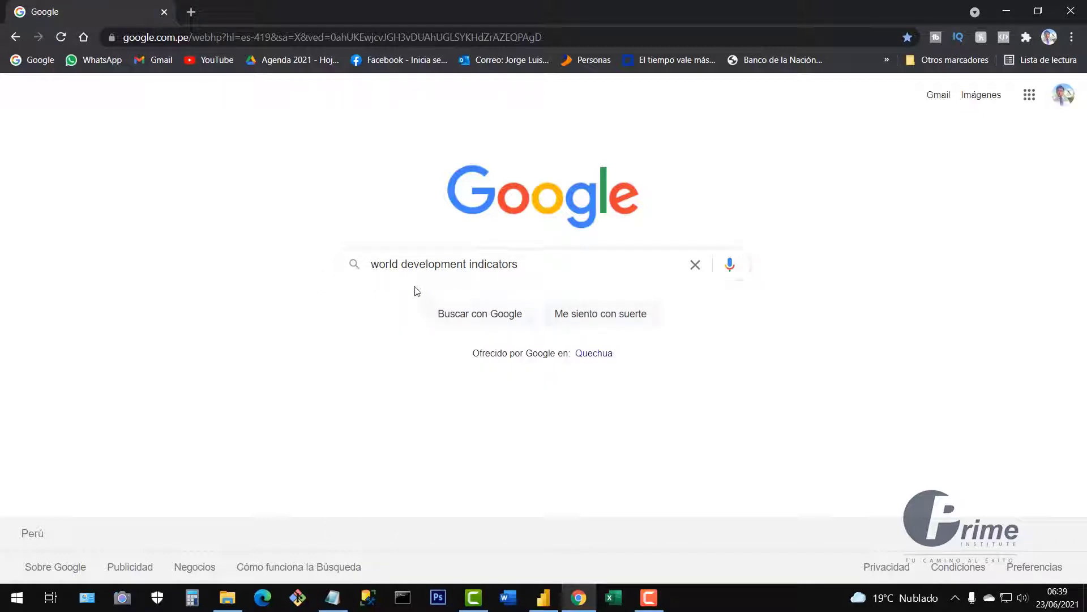
{"action": "left_click", "coordinate": [479, 276]}
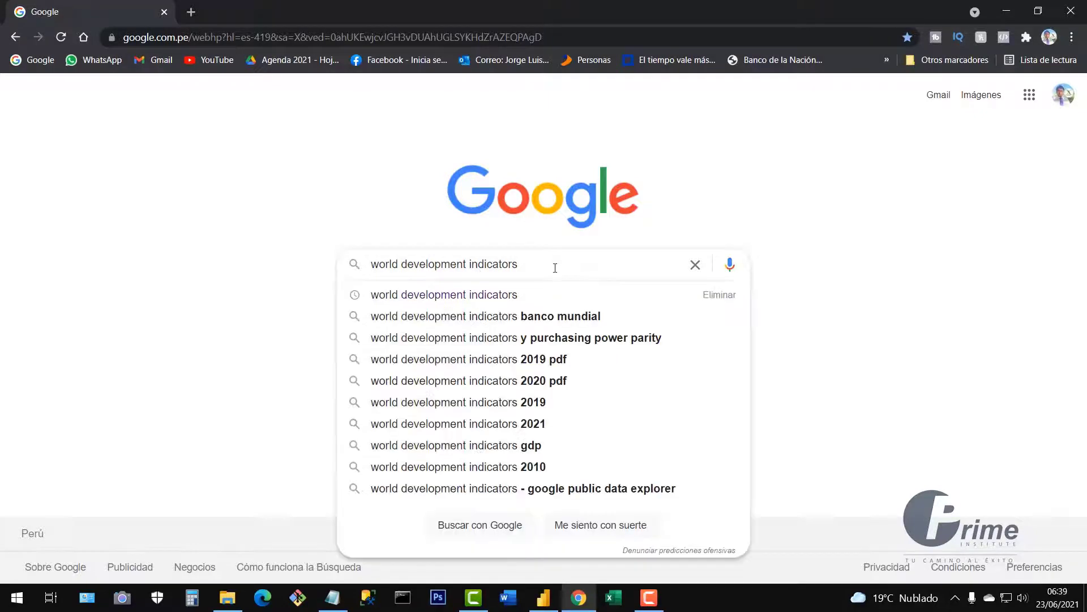
{"action": "key", "text": "Return"}
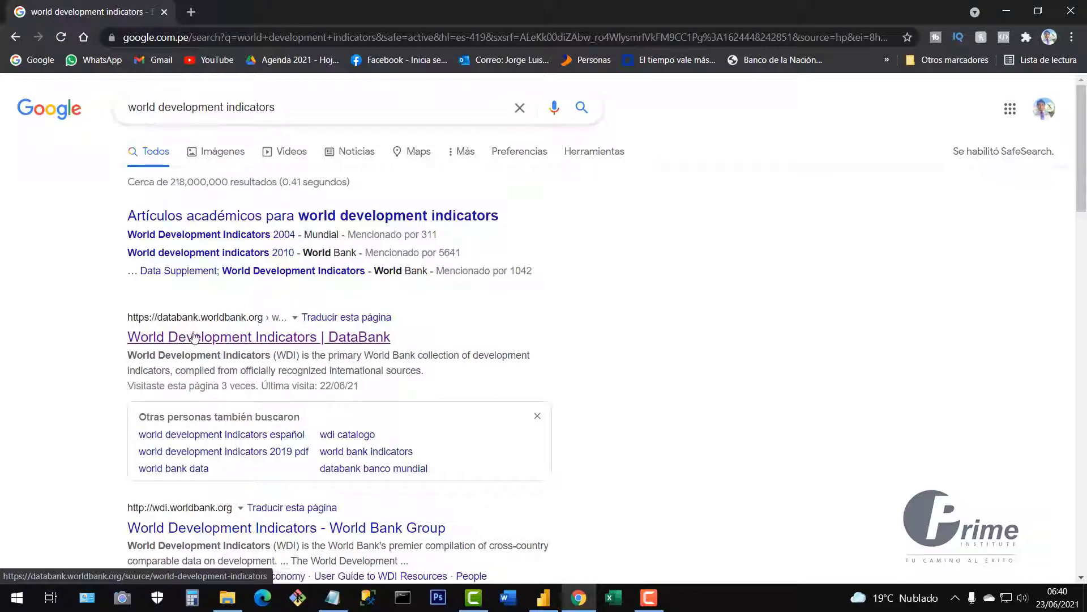
{"action": "left_click", "coordinate": [176, 341]}
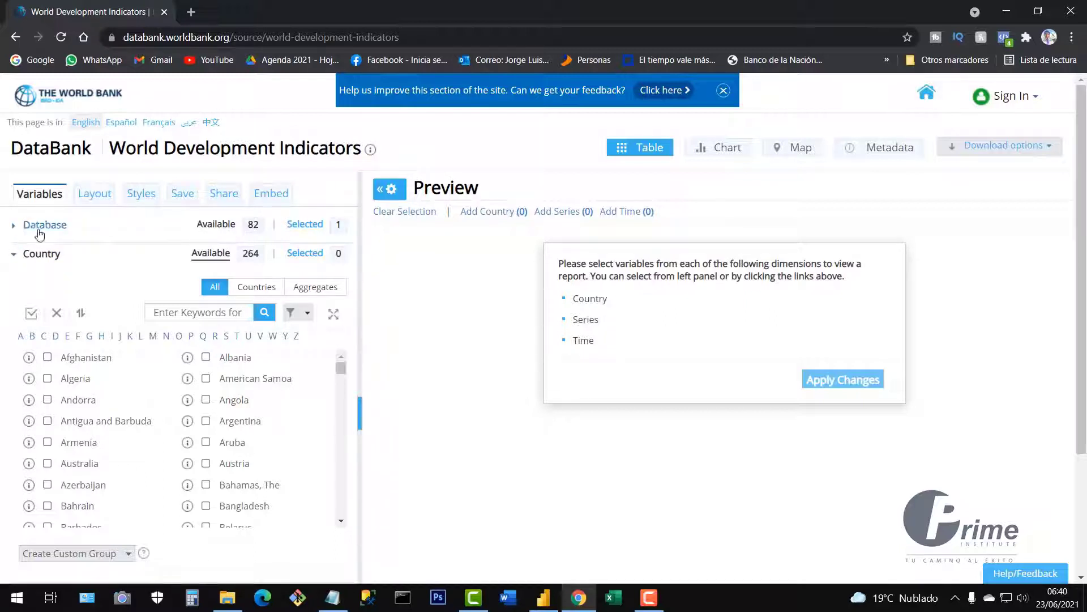
Step: Check that World Development Indicators is the chosen database, and select all countries and aggregates for the Country variable
{"action": "left_click", "coordinate": [18, 229]}
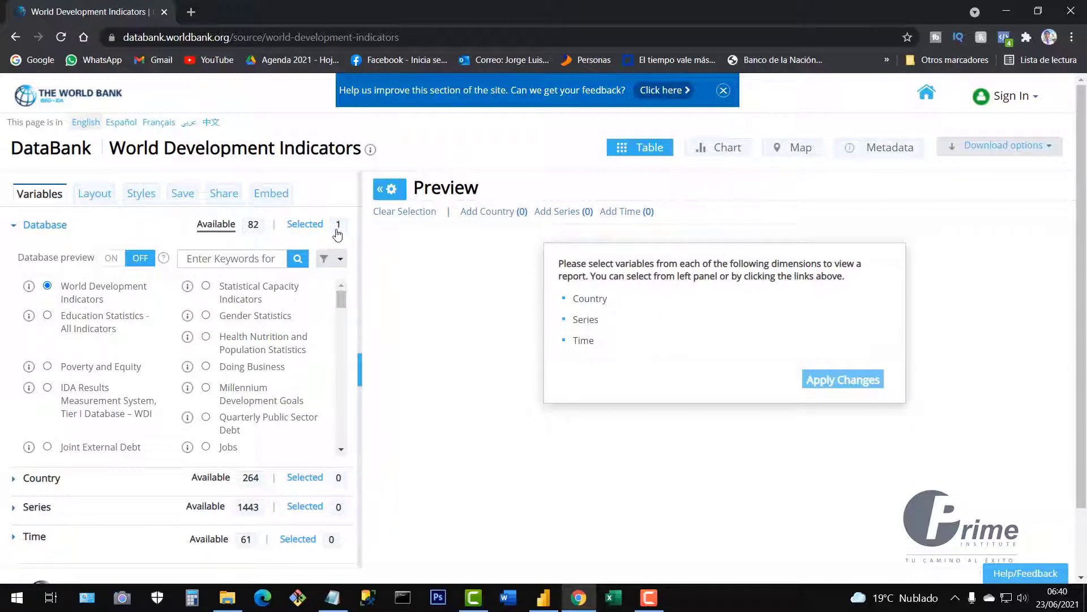
{"action": "left_click", "coordinate": [21, 226]}
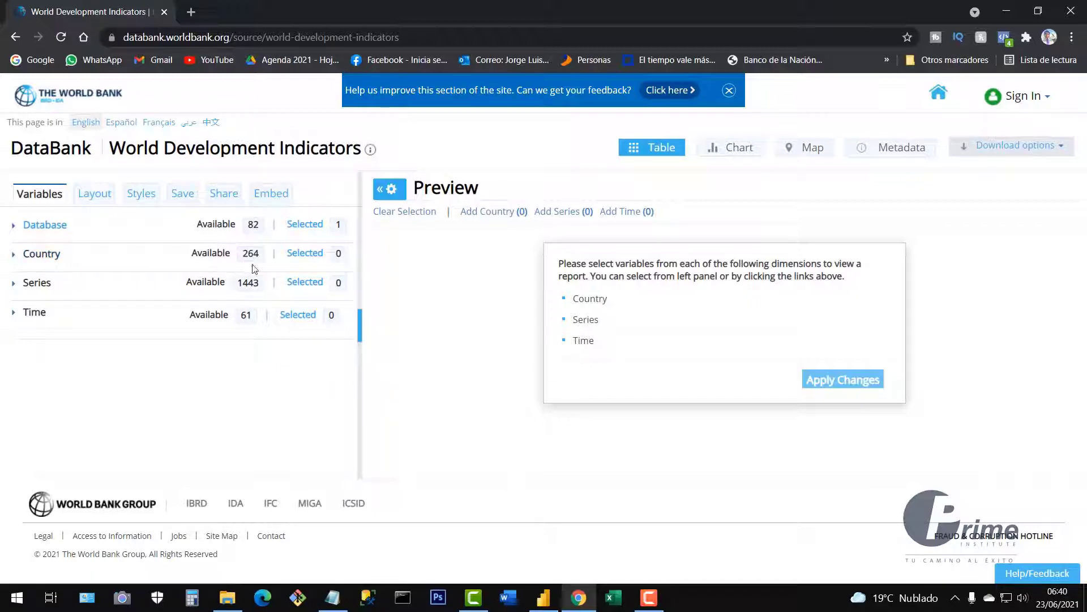
{"action": "left_click", "coordinate": [12, 258]}
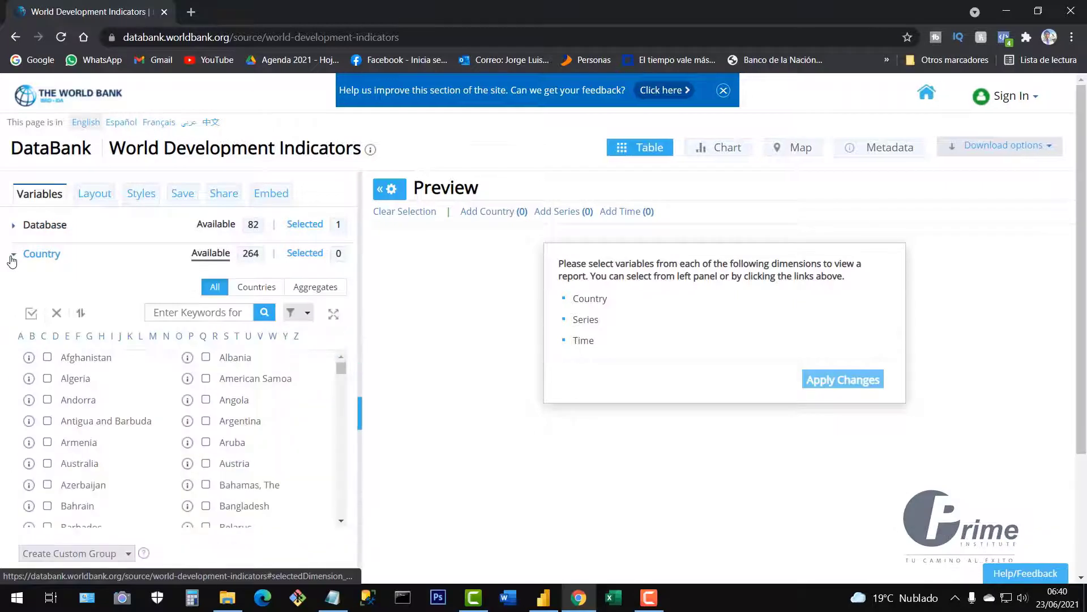
{"action": "left_click", "coordinate": [32, 315]}
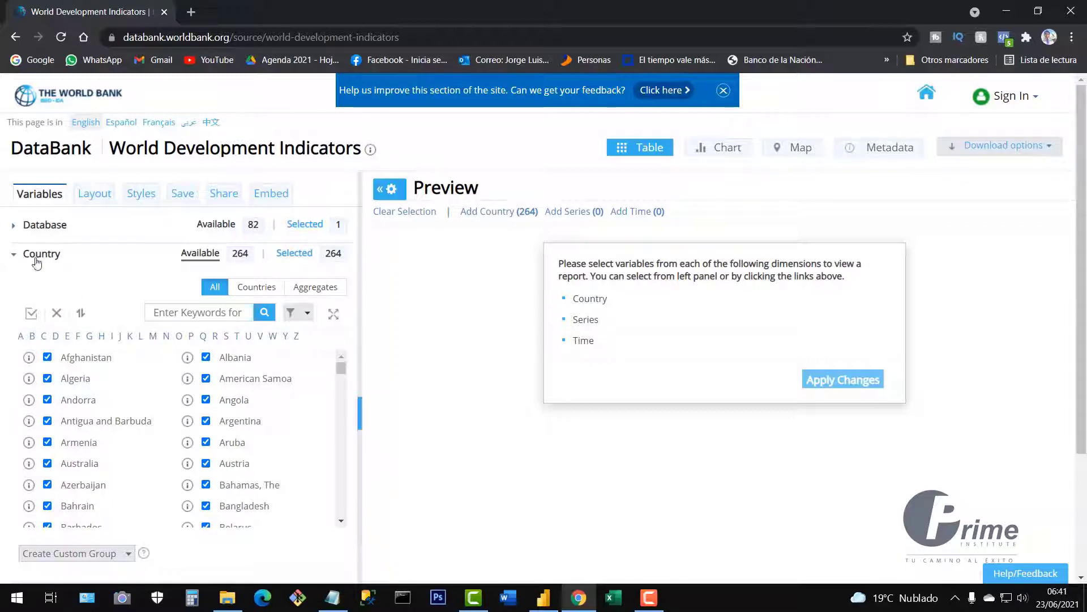
{"action": "left_click", "coordinate": [14, 254]}
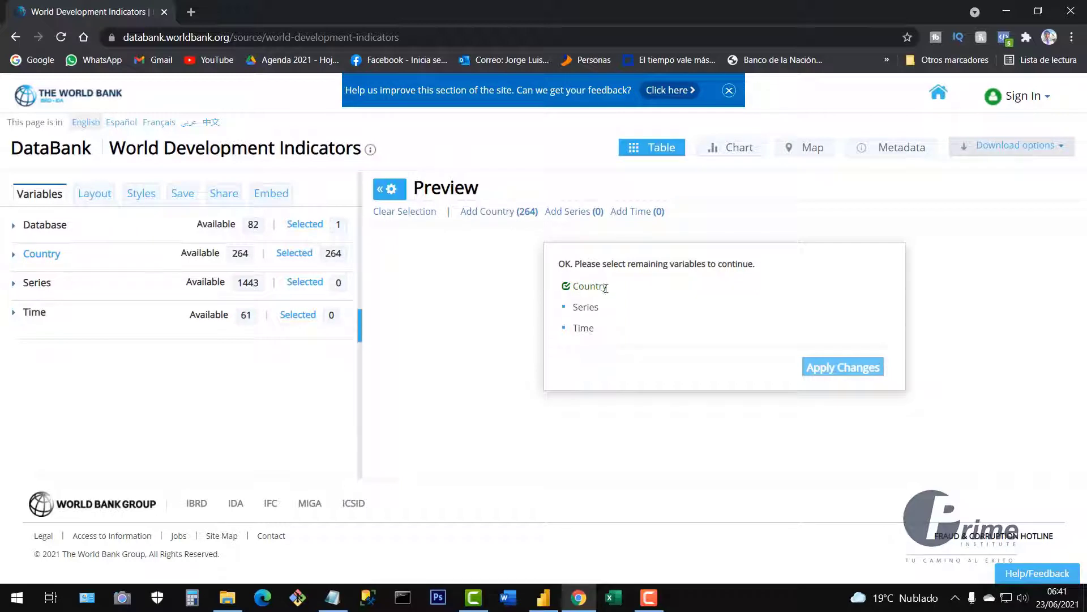
{"action": "left_click_drag", "start_coordinate": [606, 289], "coordinate": [564, 291]}
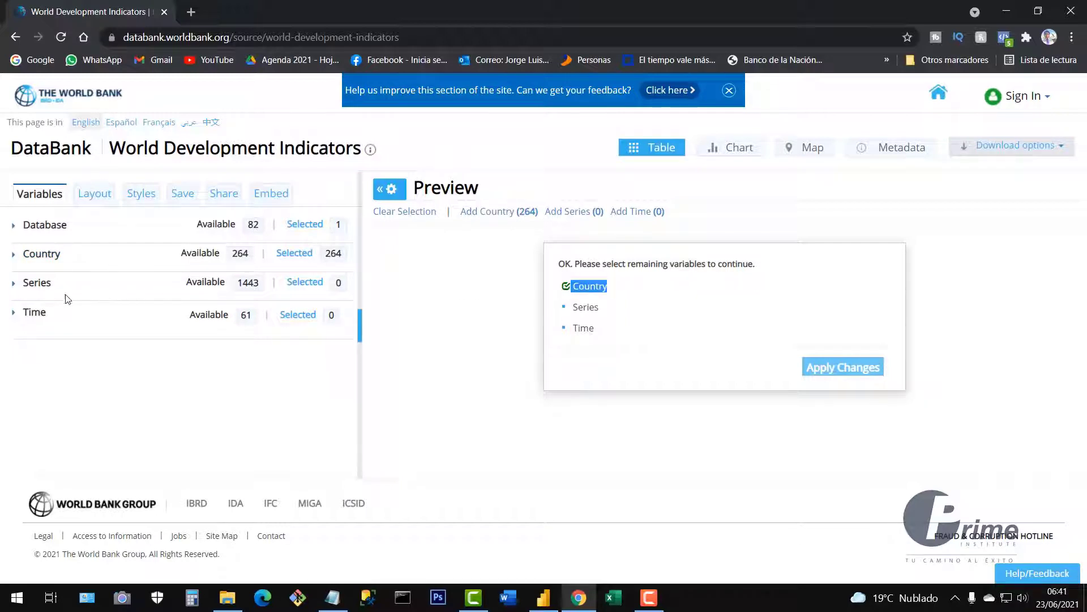
Step: Add the "Population, total" indicator to the report as the Series variable
{"action": "left_click", "coordinate": [15, 286]}
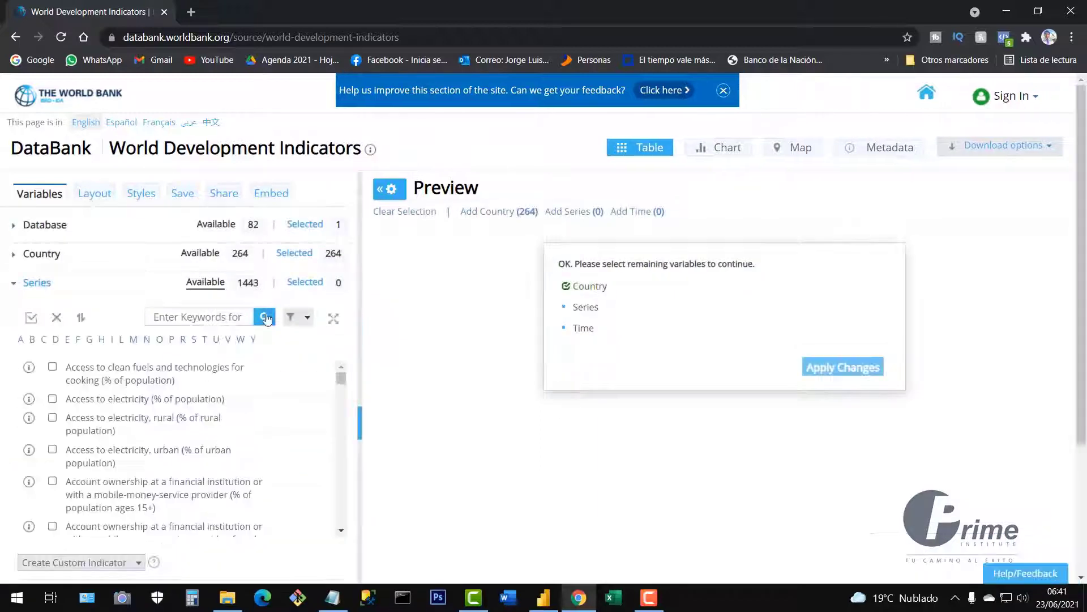
{"action": "left_click", "coordinate": [172, 341]}
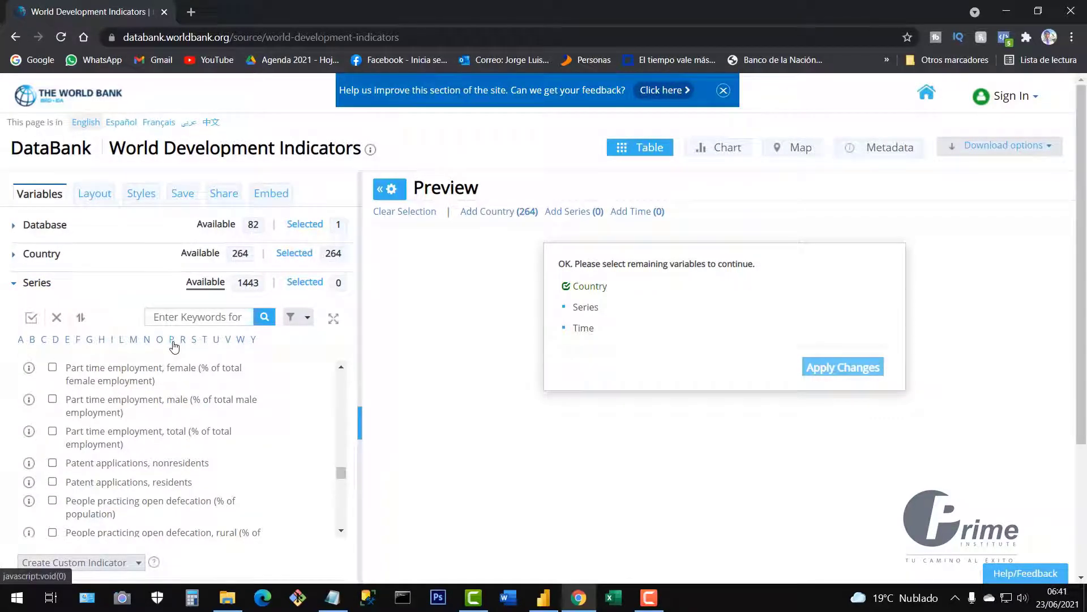
{"action": "left_click_drag", "start_coordinate": [342, 471], "coordinate": [343, 487]}
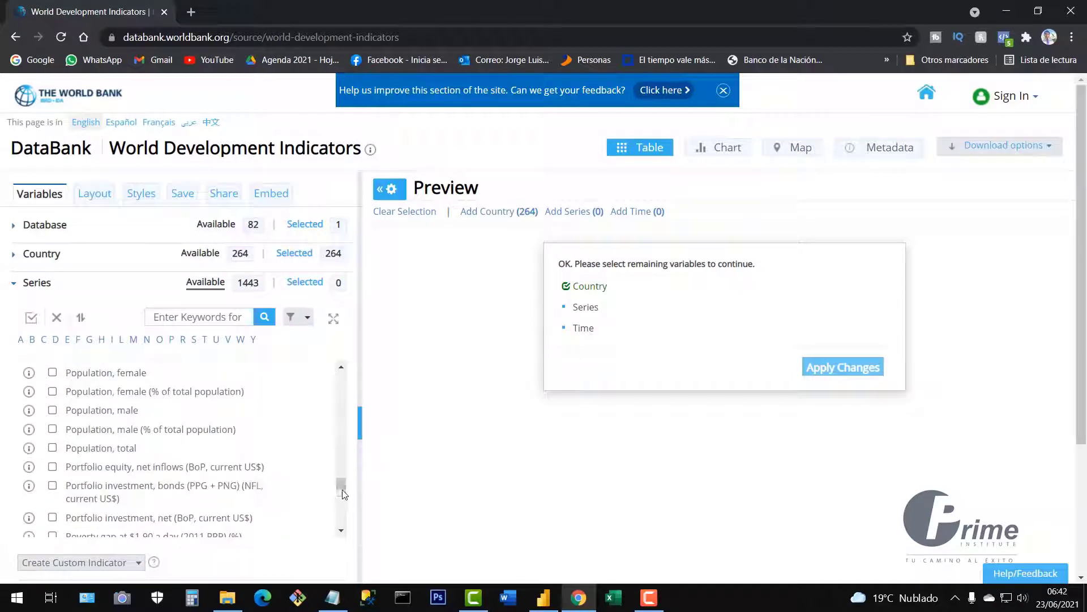
{"action": "left_click", "coordinate": [52, 448]}
{"action": "left_click", "coordinate": [17, 288]}
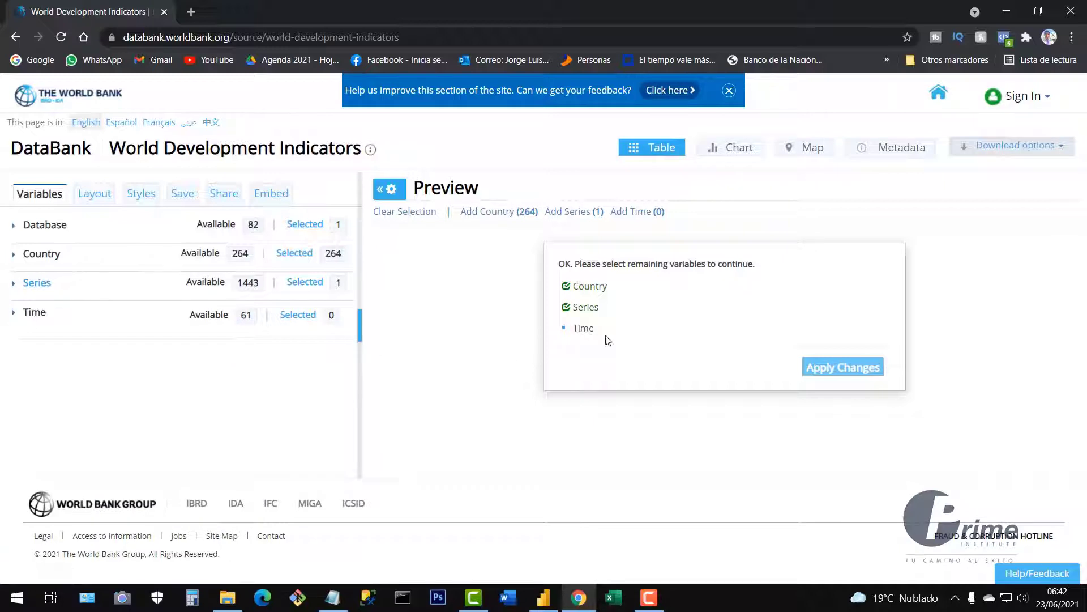
{"action": "left_click_drag", "start_coordinate": [608, 311], "coordinate": [569, 309]}
Step: Select the years 2015 through 2019 for the Time variable, leaving 2020 unselected
{"action": "left_click", "coordinate": [14, 317]}
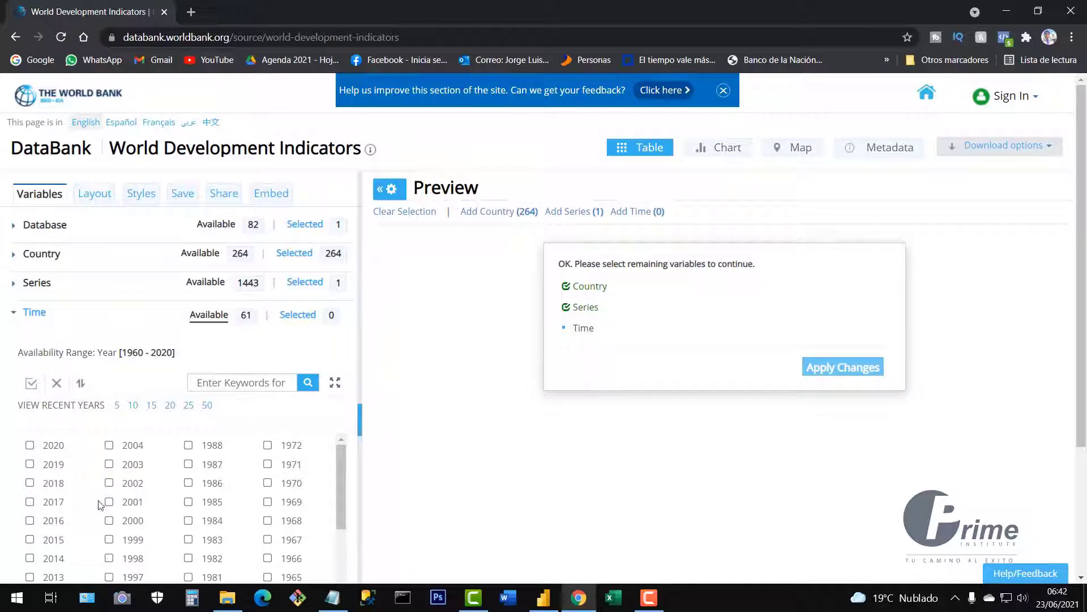
{"action": "left_click", "coordinate": [30, 445]}
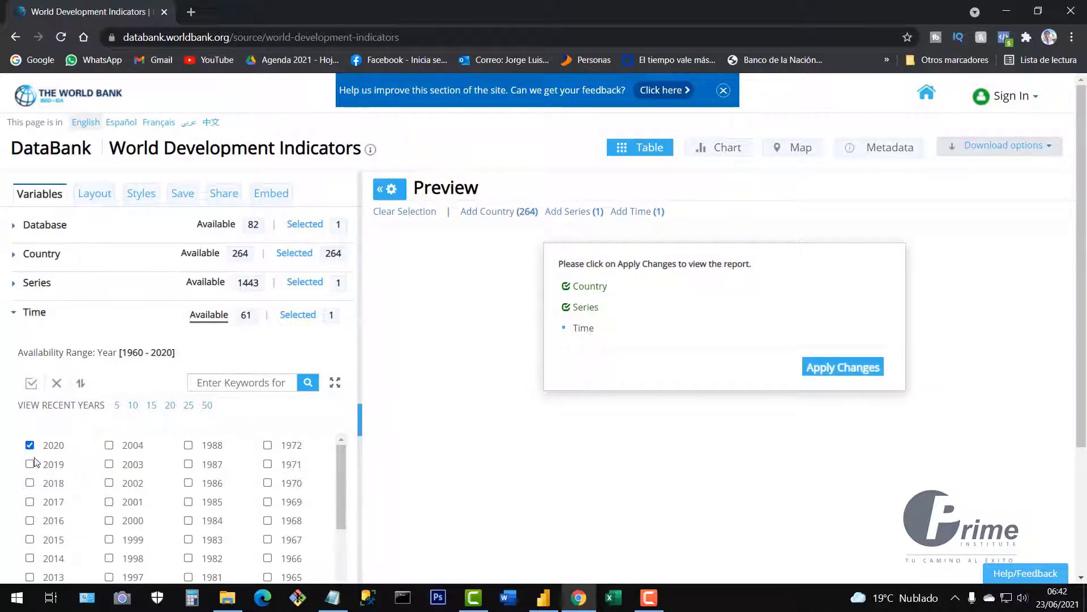
{"action": "left_click", "coordinate": [31, 465]}
{"action": "left_click", "coordinate": [30, 483]}
{"action": "left_click", "coordinate": [30, 502]}
{"action": "left_click", "coordinate": [30, 520]}
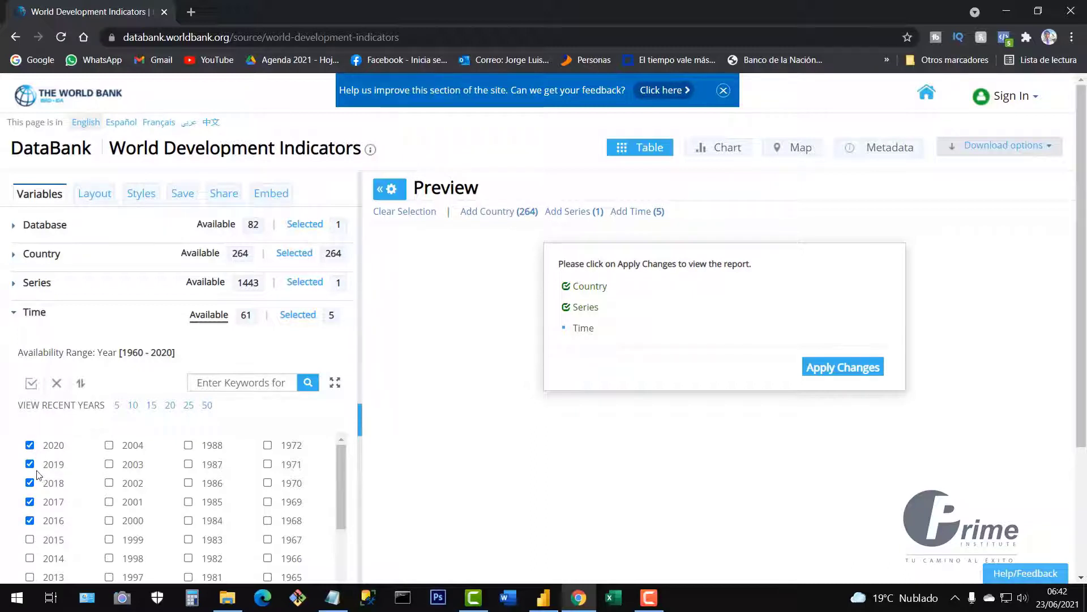
{"action": "left_click", "coordinate": [30, 540]}
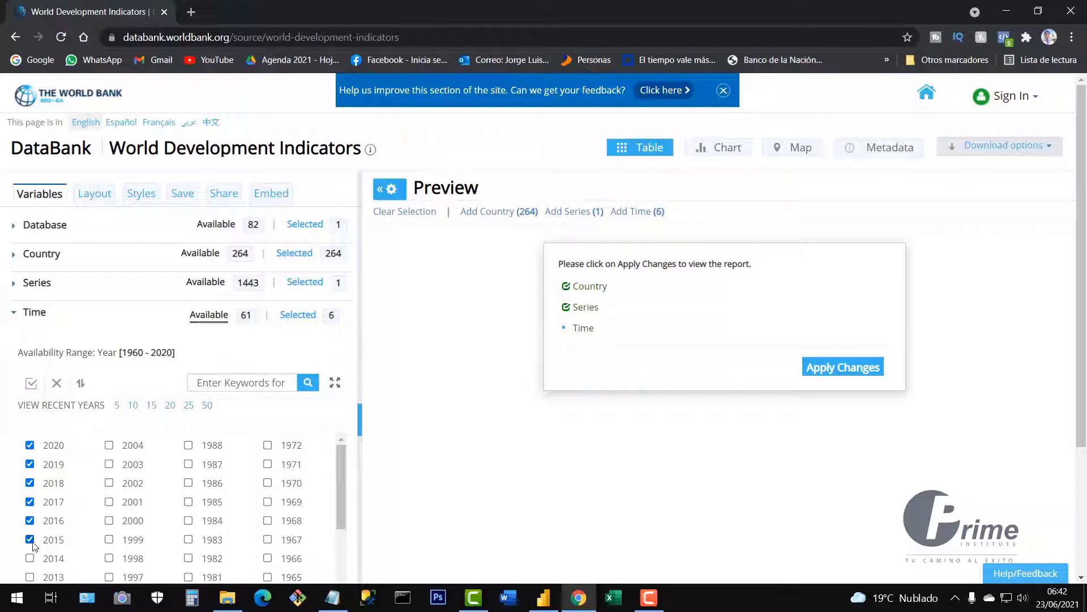
{"action": "left_click", "coordinate": [30, 446]}
{"action": "left_click", "coordinate": [21, 318]}
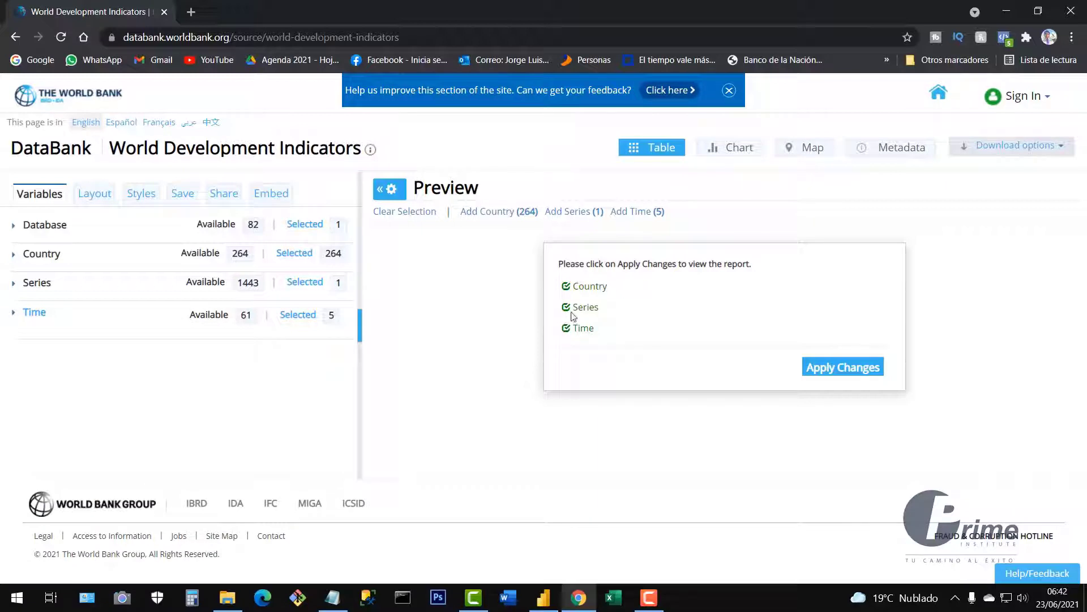
{"action": "left_click_drag", "start_coordinate": [599, 336], "coordinate": [568, 293]}
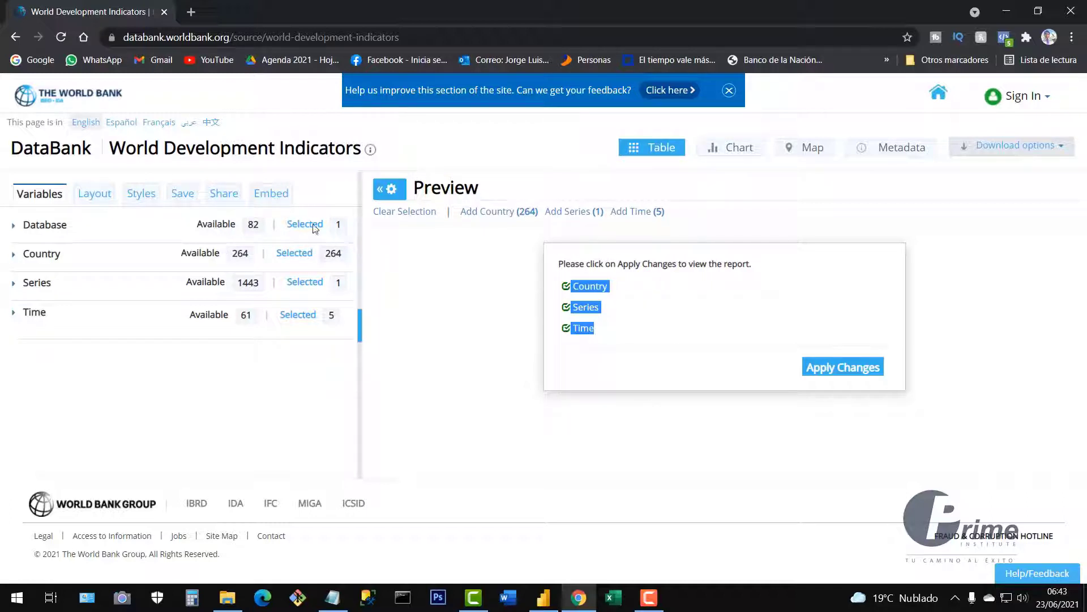
Step: Review the current selections for the Database, Country, Series and Time variables
{"action": "left_click", "coordinate": [13, 226]}
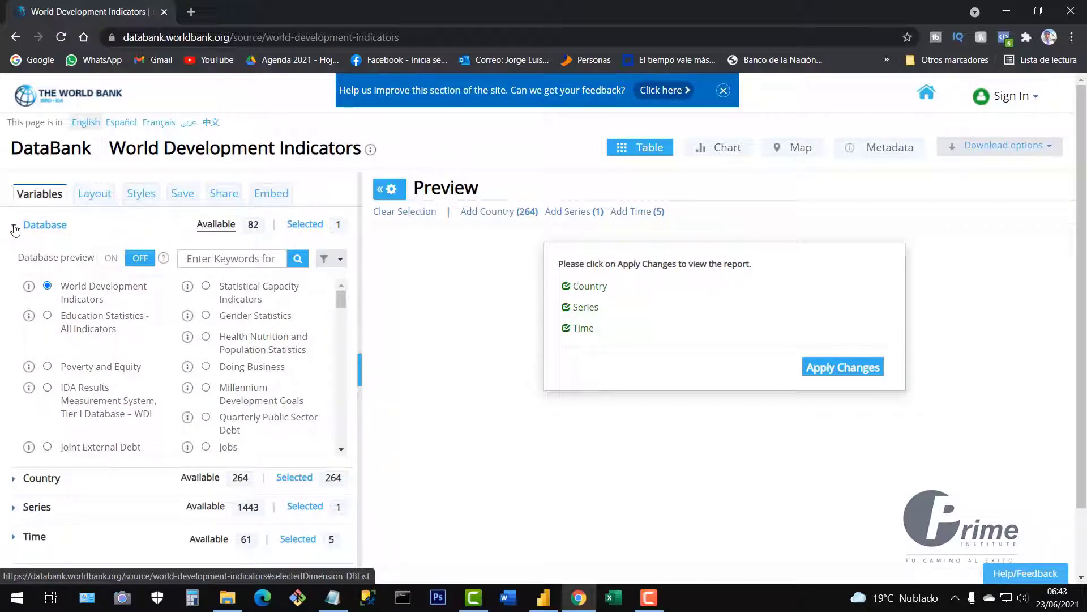
{"action": "left_click", "coordinate": [14, 228]}
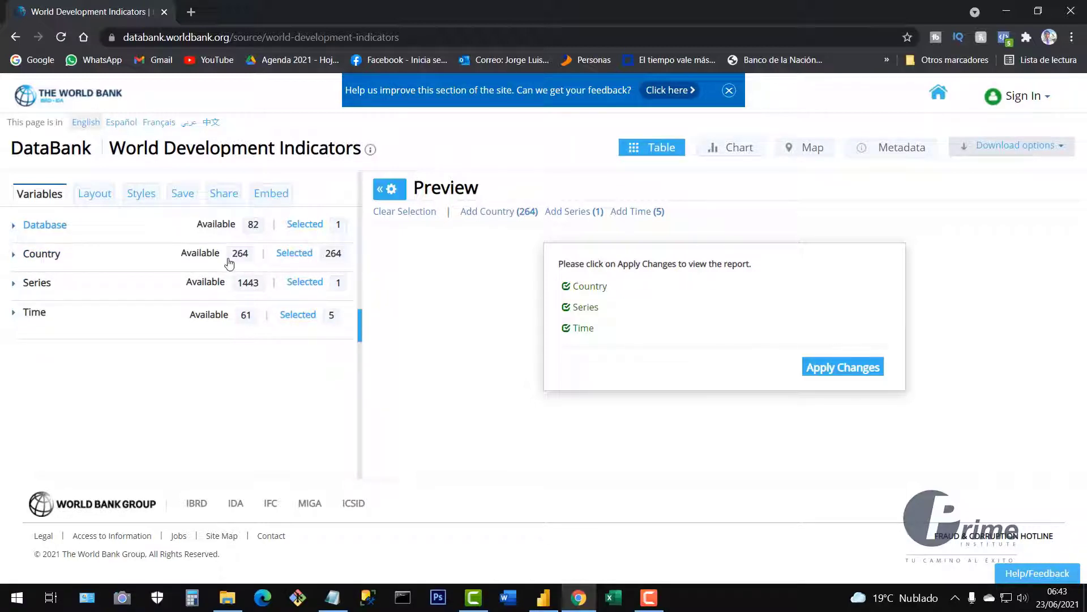
{"action": "left_click", "coordinate": [19, 262]}
{"action": "left_click", "coordinate": [21, 264]}
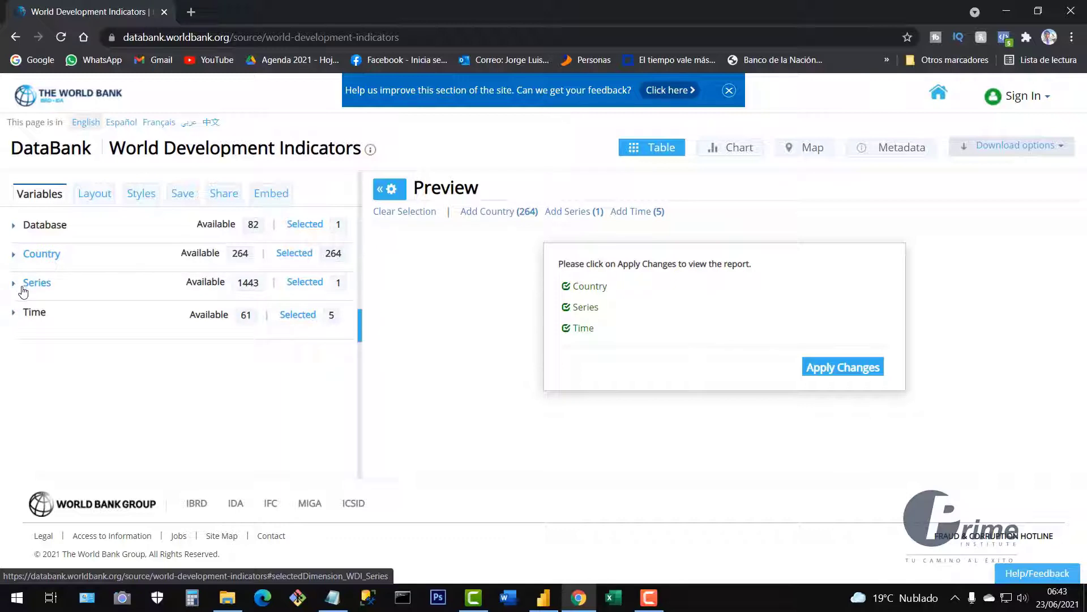
{"action": "left_click", "coordinate": [16, 286]}
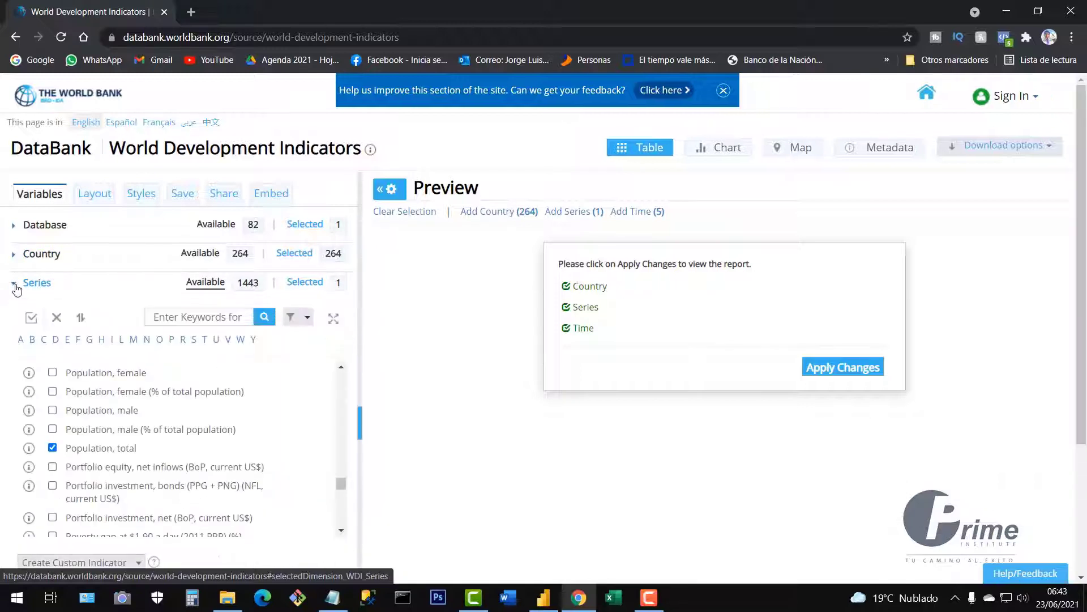
{"action": "left_click", "coordinate": [16, 287]}
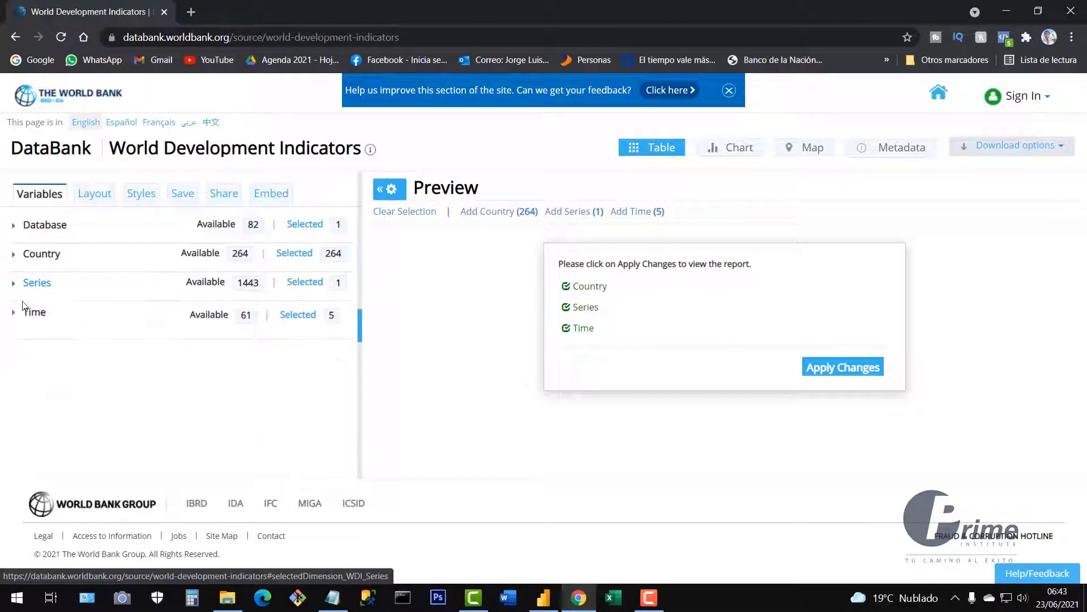
{"action": "left_click", "coordinate": [21, 321]}
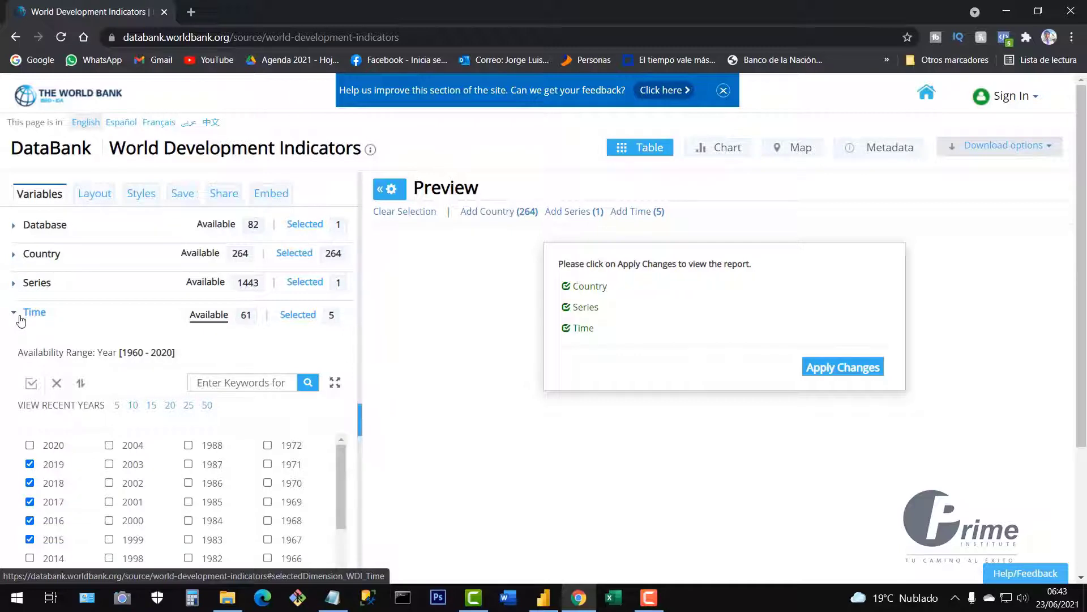
{"action": "left_click", "coordinate": [21, 320]}
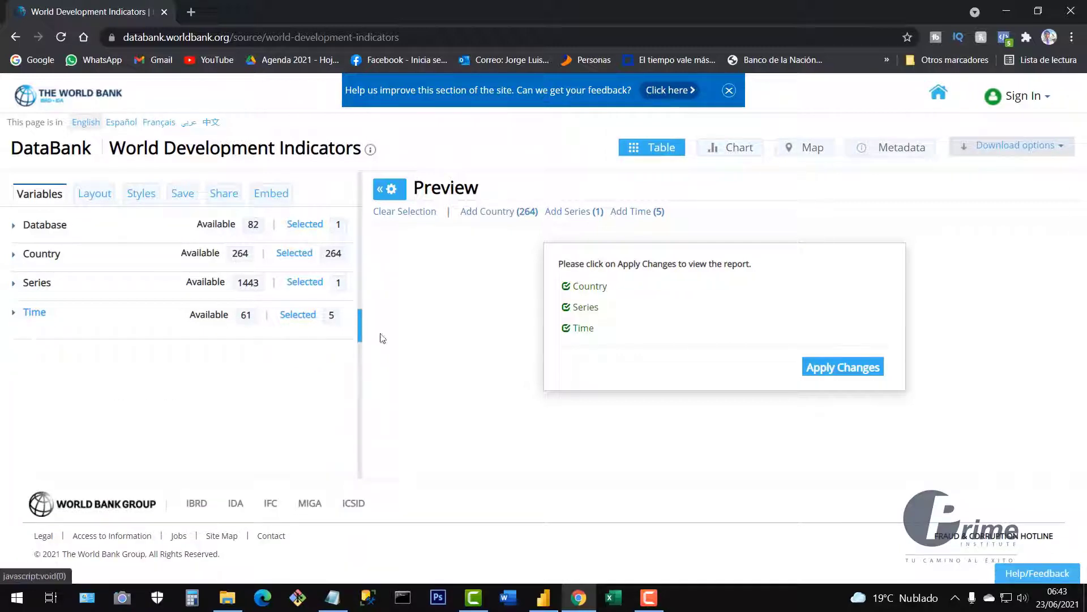
Step: Apply the variable selections to generate the report and start downloading its data in Excel format
{"action": "left_click", "coordinate": [844, 373]}
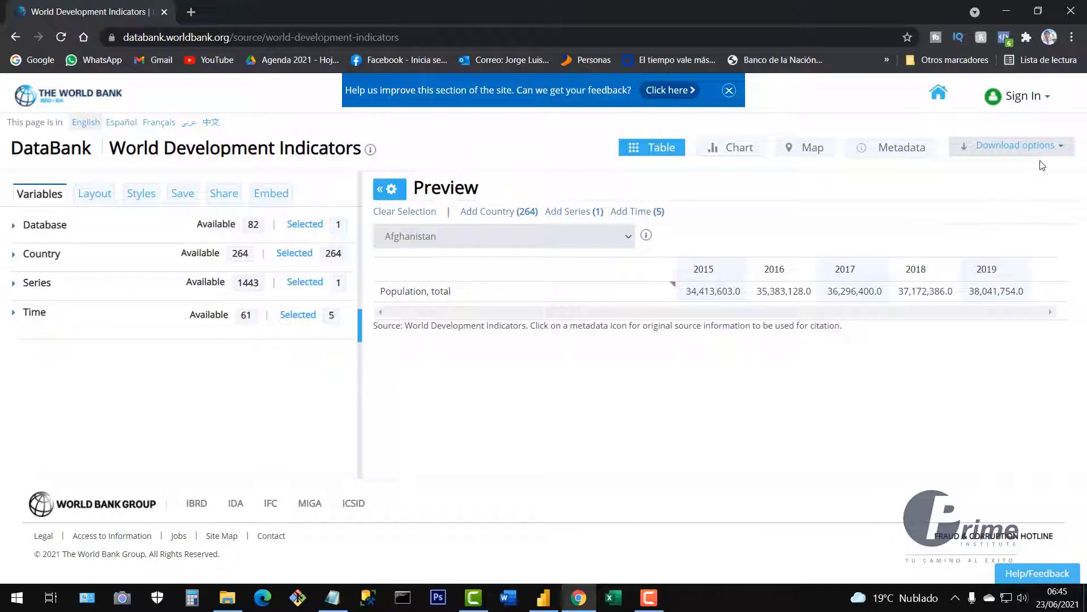
{"action": "left_click", "coordinate": [1056, 149]}
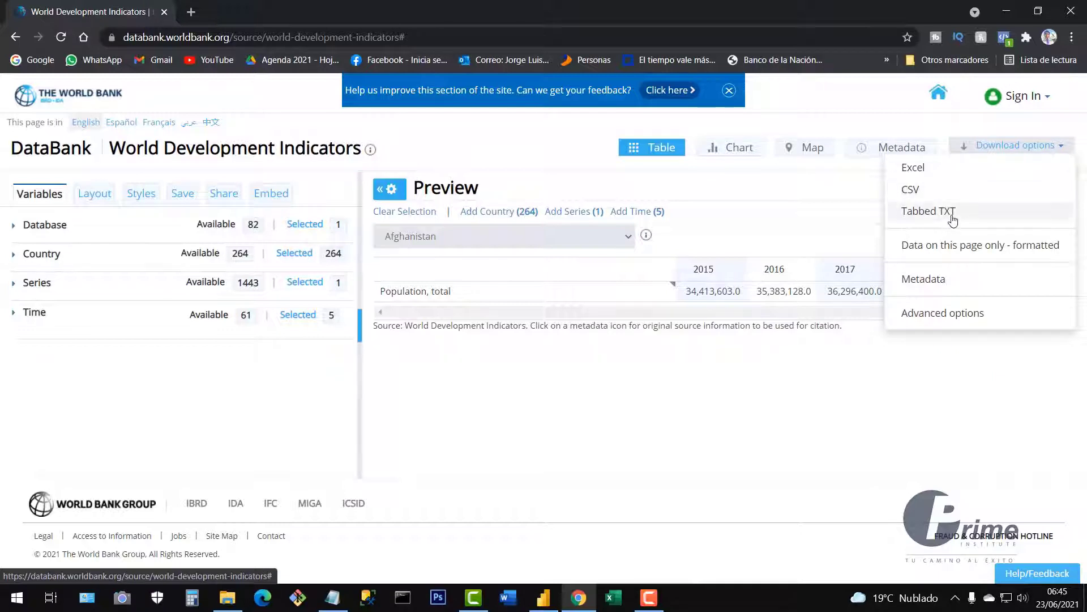
{"action": "left_click", "coordinate": [929, 178]}
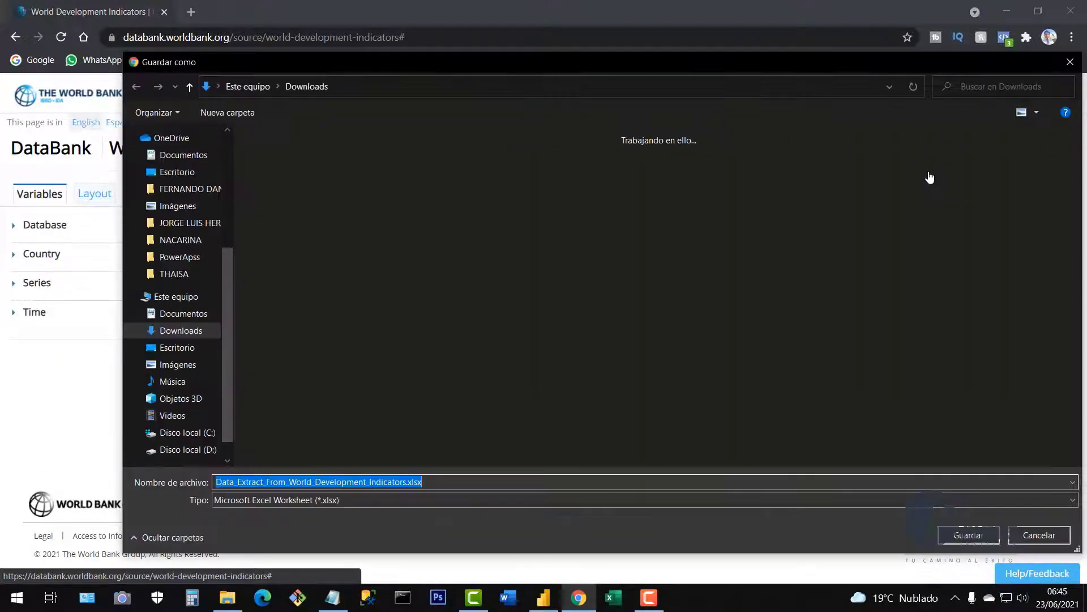
Step: Choose the Resources and Practices folder under D:, Prime, 4. Power BI - Data Analysis and Business Intelligence as the save location
{"action": "scroll", "coordinate": [209, 380], "scroll_direction": "down", "scroll_amount": 1}
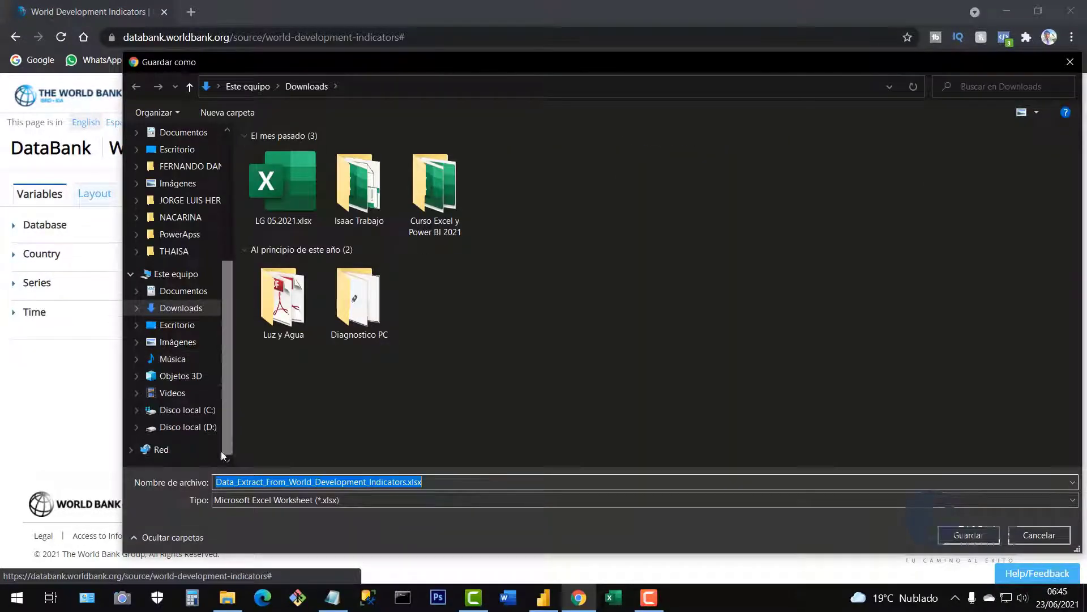
{"action": "left_click", "coordinate": [187, 428]}
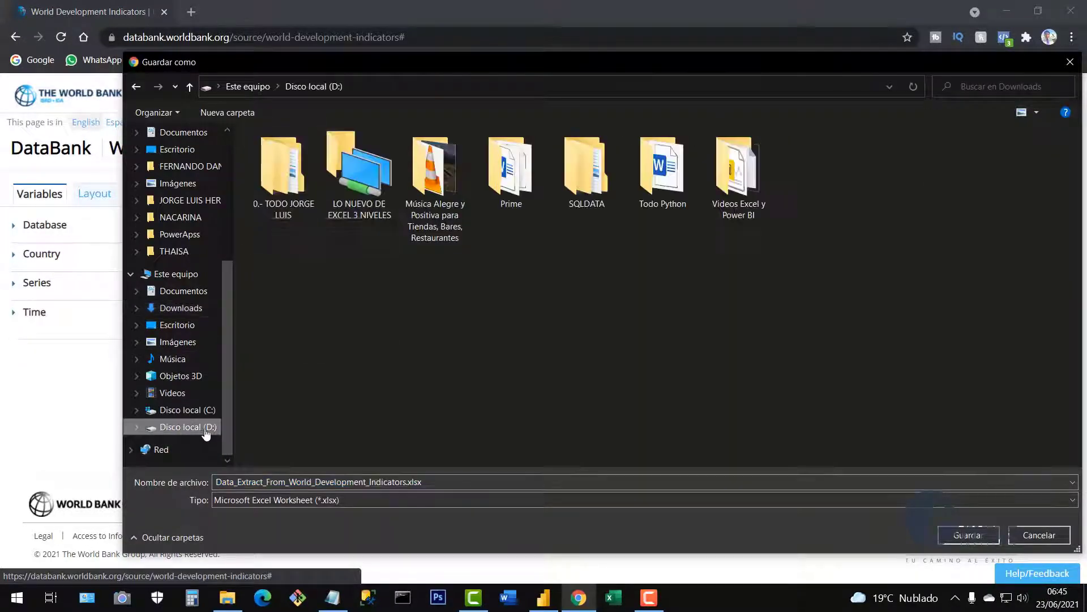
{"action": "double_click", "coordinate": [508, 181]}
{"action": "double_click", "coordinate": [354, 197]}
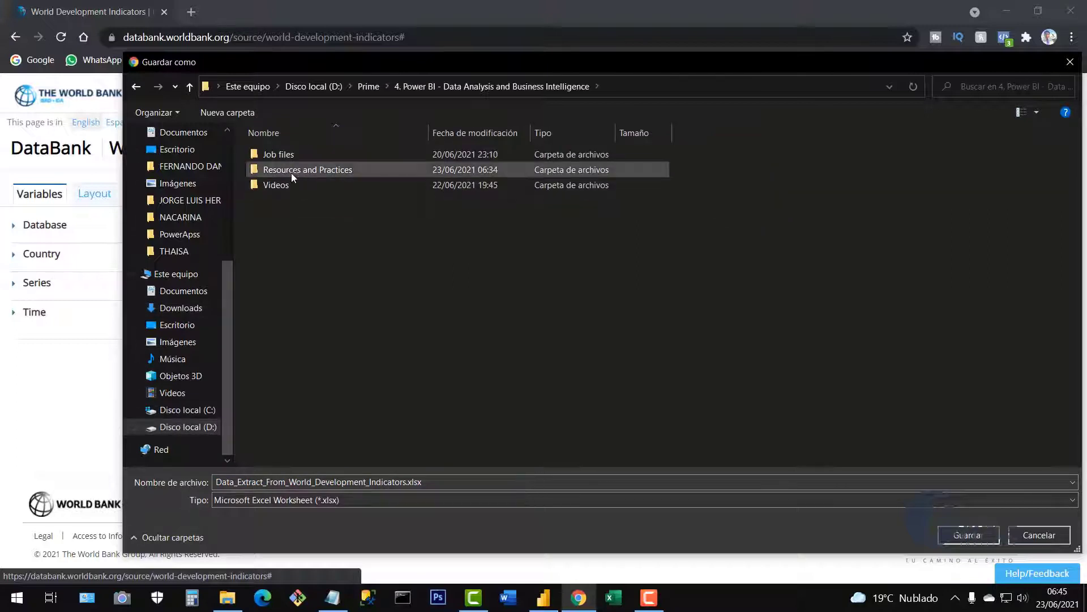
{"action": "double_click", "coordinate": [306, 171]}
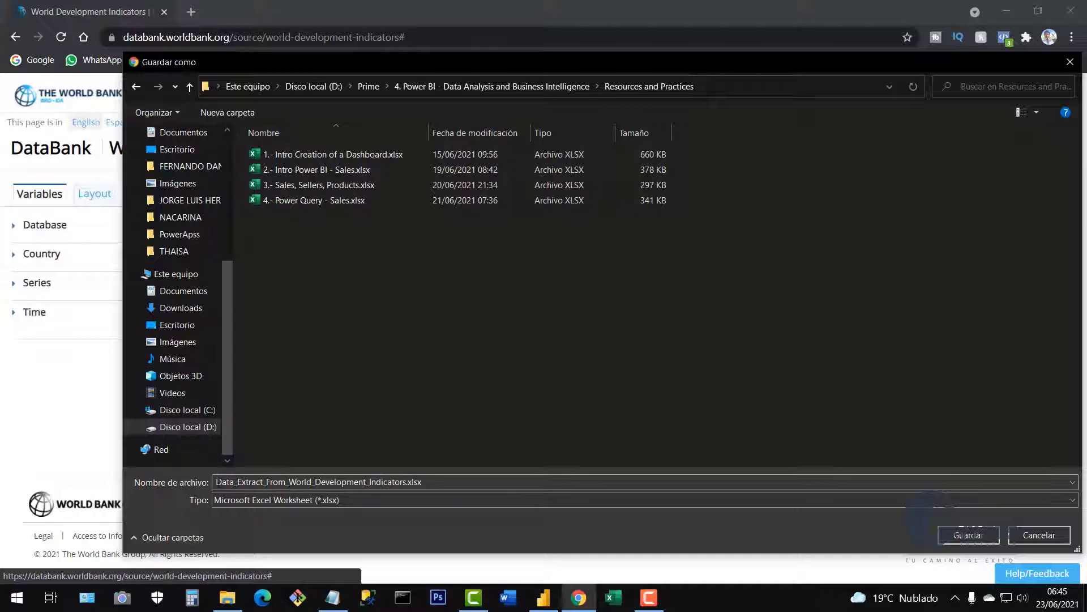
Step: Add the prefix "5.- " to the file name Data_Extract_From_World_Development_Indicators.xlsx and save the download
{"action": "left_click", "coordinate": [216, 482]}
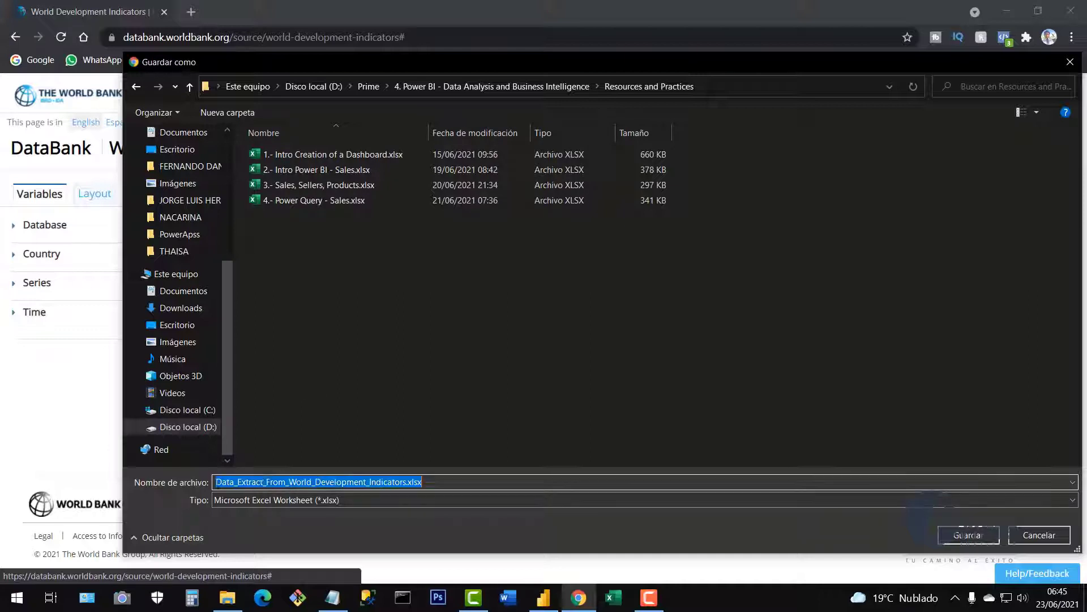
{"action": "left_click", "coordinate": [216, 482]}
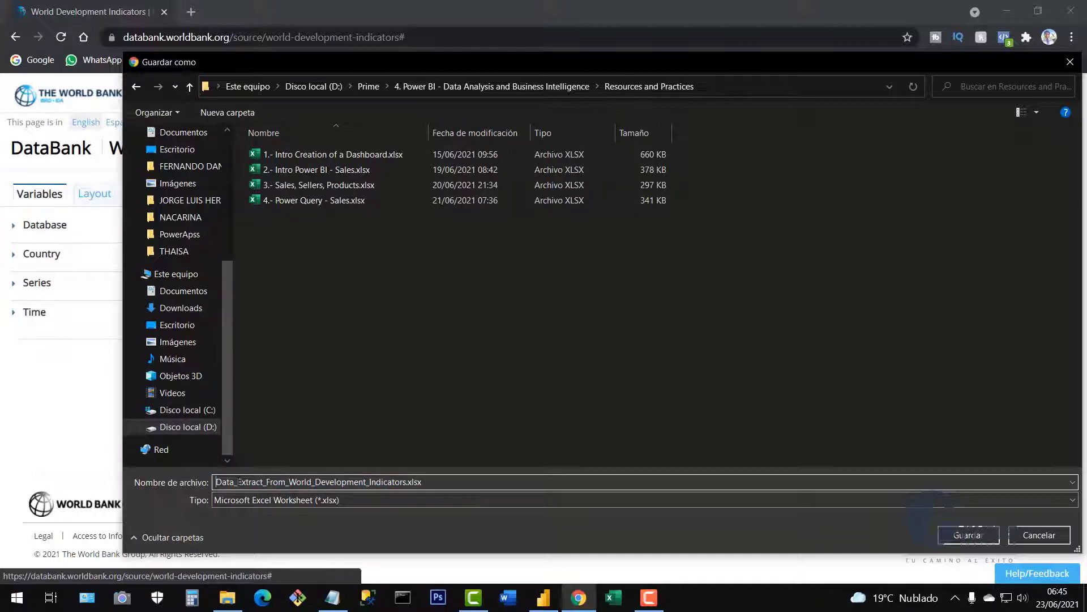
{"action": "type", "text": "5.-"}
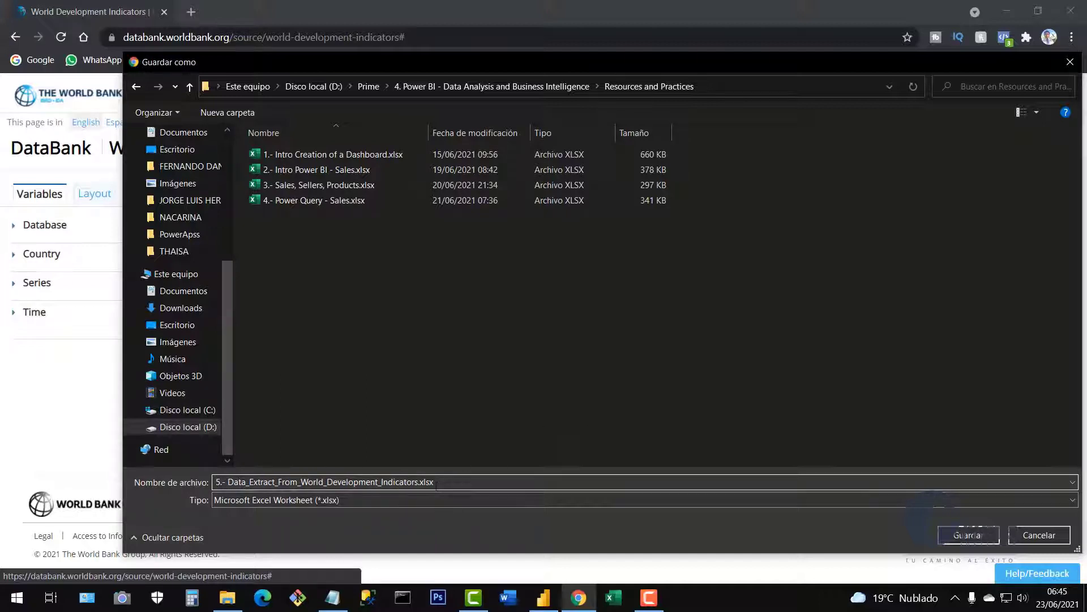
{"action": "left_click_drag", "start_coordinate": [433, 482], "coordinate": [188, 479]}
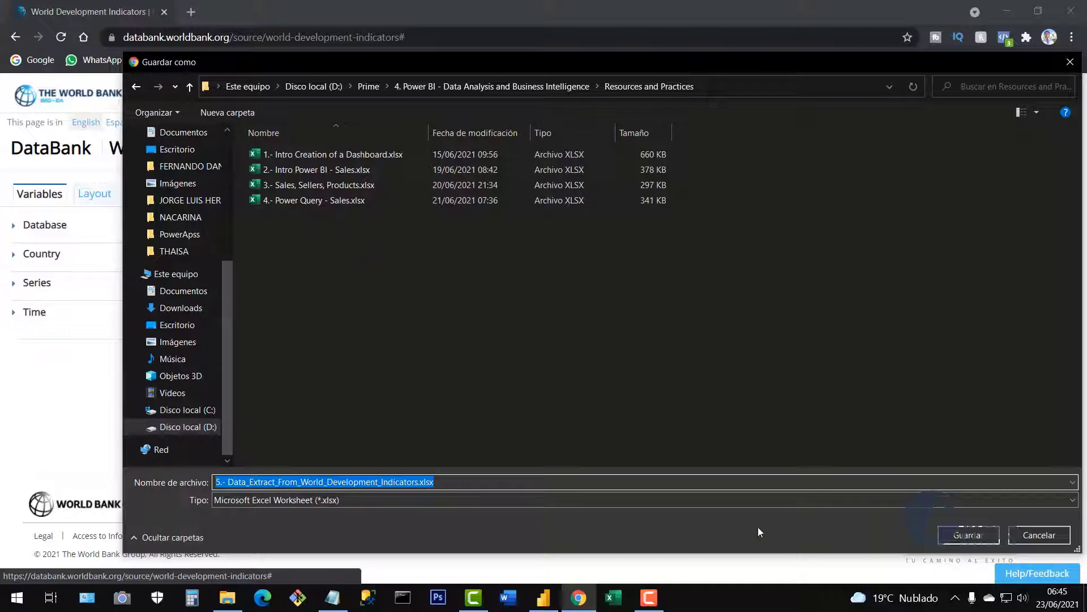
{"action": "left_click", "coordinate": [969, 535]}
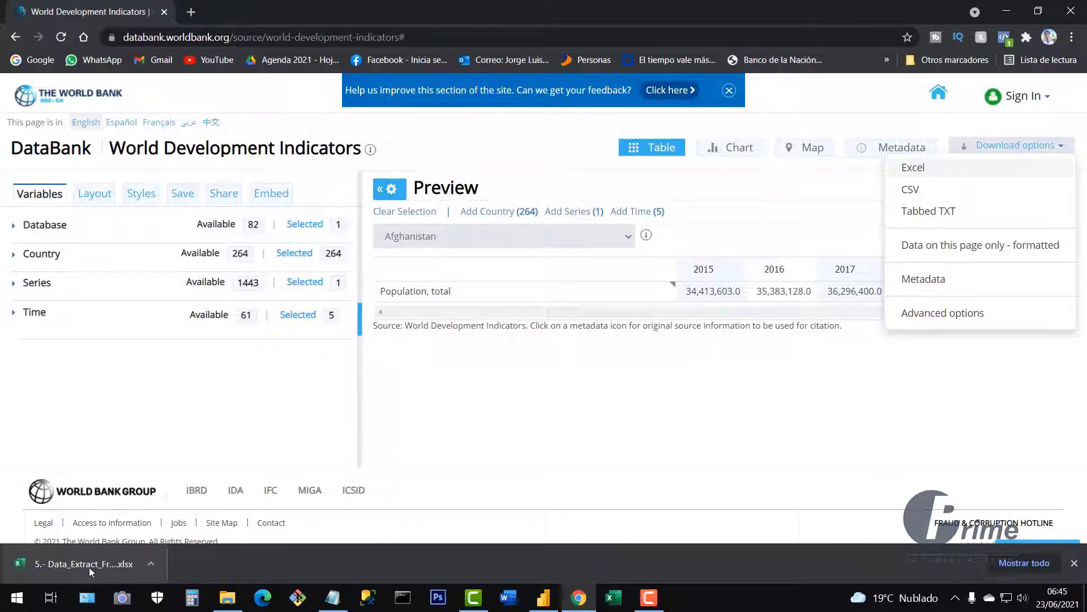
Step: In File Explorer, open the downloaded 5.- Data_Extract_From_World_Development_Indicators.xlsx from the Resources and Practices folder and enable editing in Excel
{"action": "left_click", "coordinate": [227, 598]}
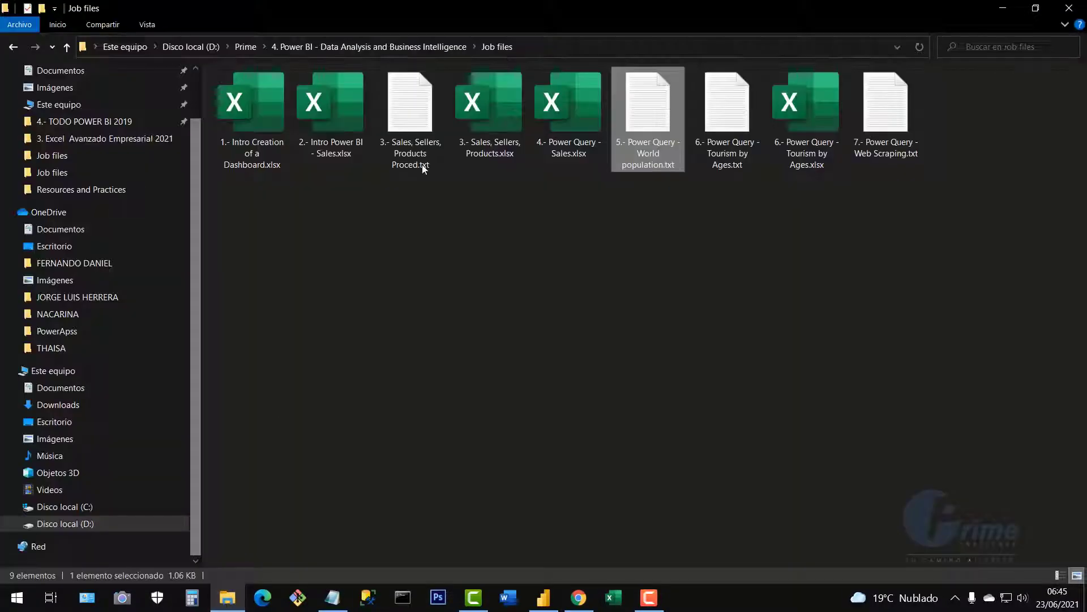
{"action": "left_click", "coordinate": [660, 246]}
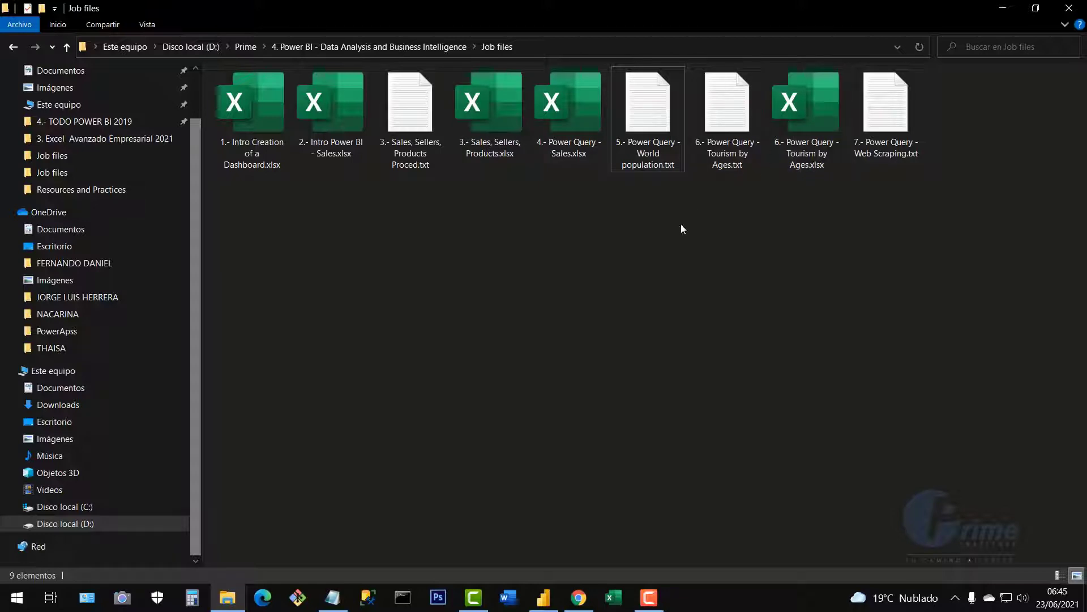
{"action": "left_click", "coordinate": [13, 47]}
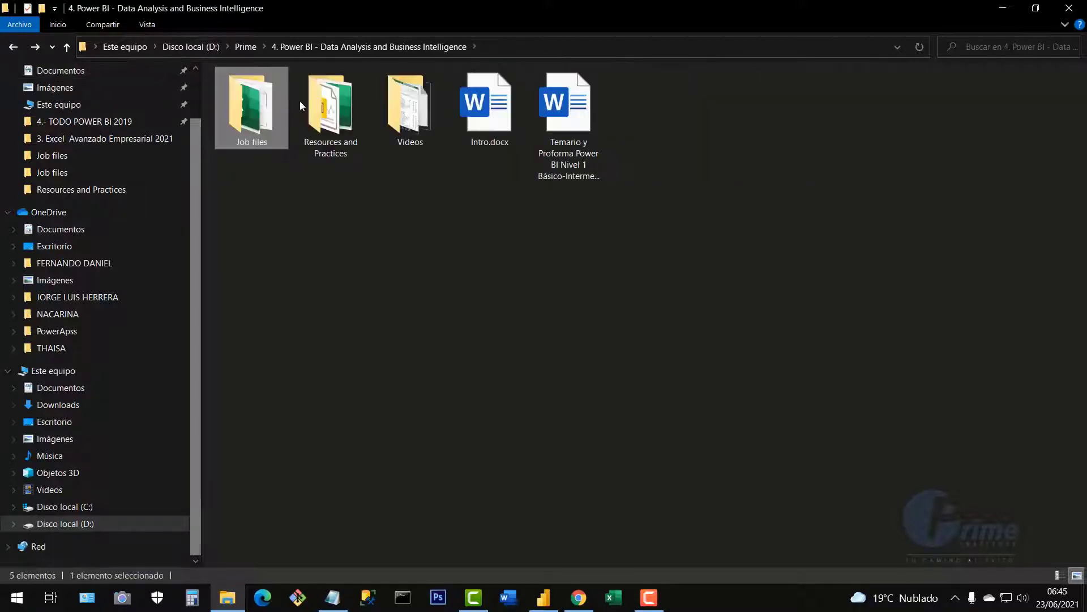
{"action": "double_click", "coordinate": [330, 108]}
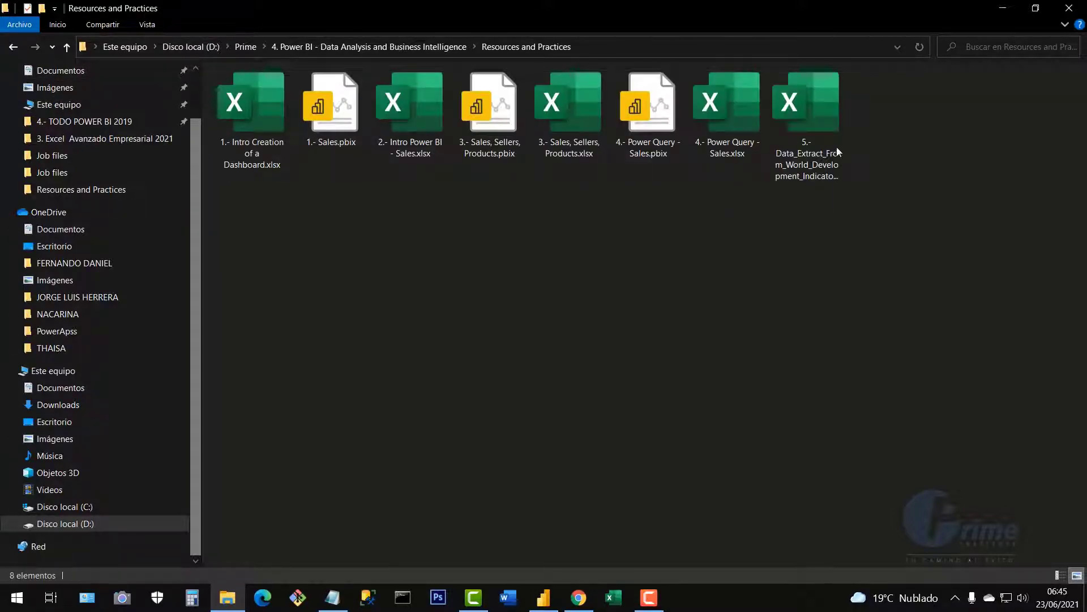
{"action": "left_click", "coordinate": [818, 110]}
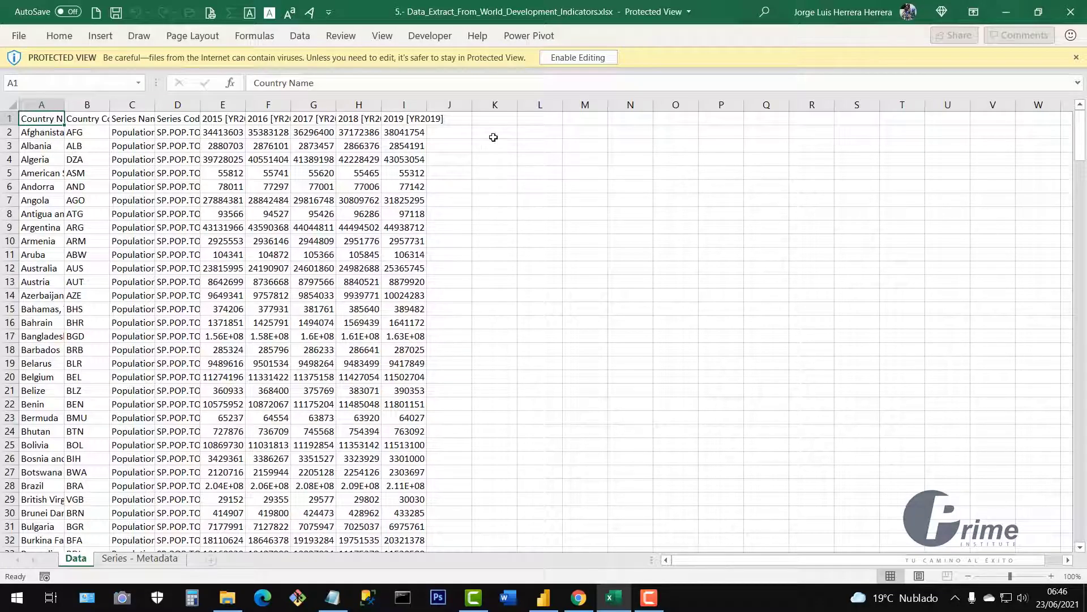
{"action": "left_click", "coordinate": [574, 61]}
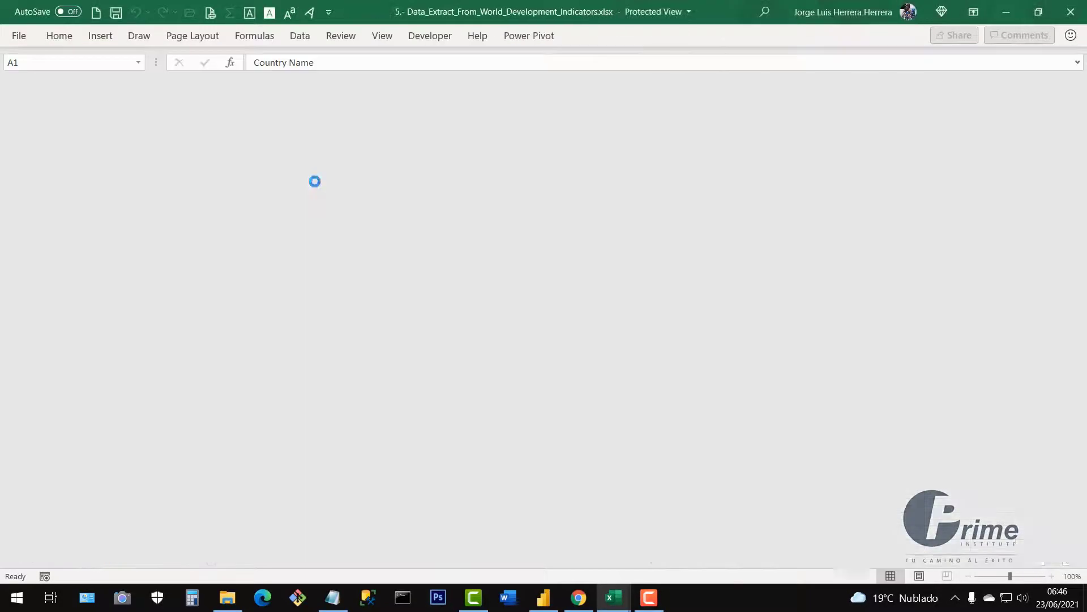
{"action": "left_click", "coordinate": [113, 263]}
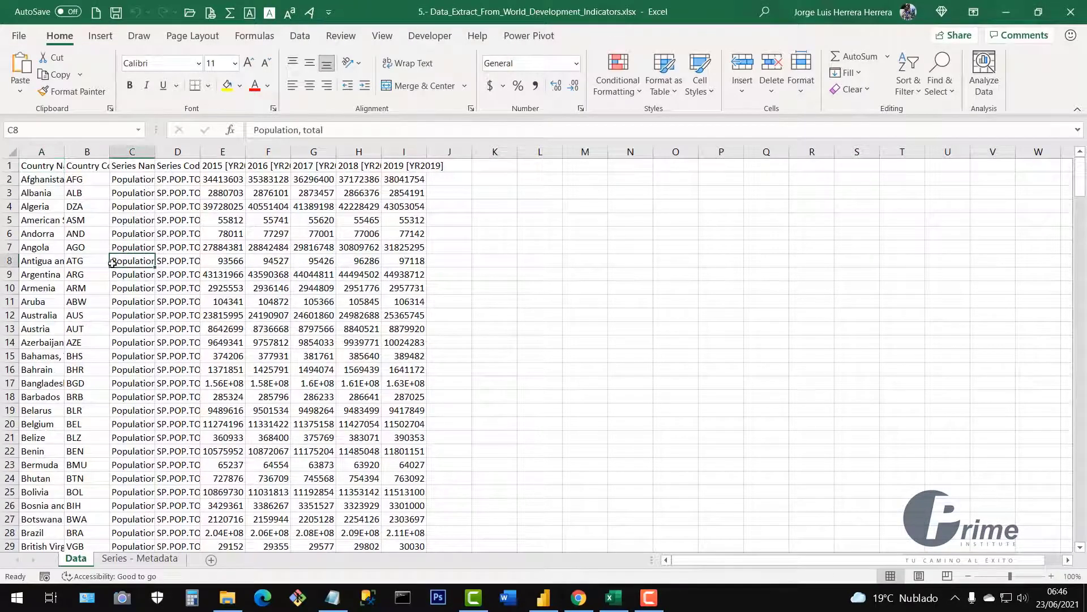
Step: Autofit the widths of columns A through I and narrow the Country Name column
{"action": "left_click_drag", "start_coordinate": [52, 150], "coordinate": [405, 152]}
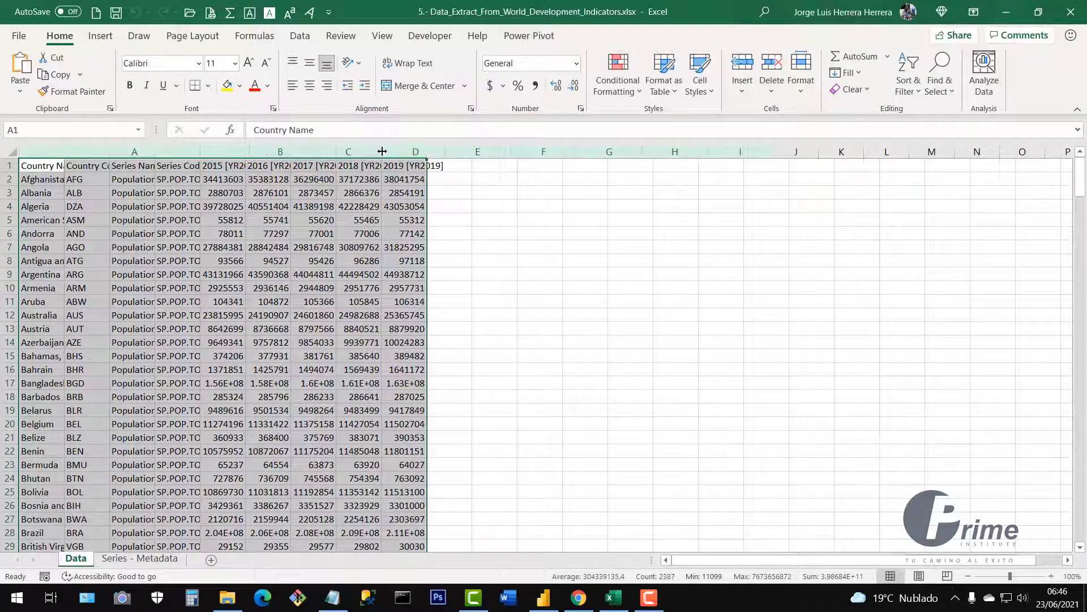
{"action": "double_click", "coordinate": [382, 152]}
{"action": "left_click", "coordinate": [341, 257]}
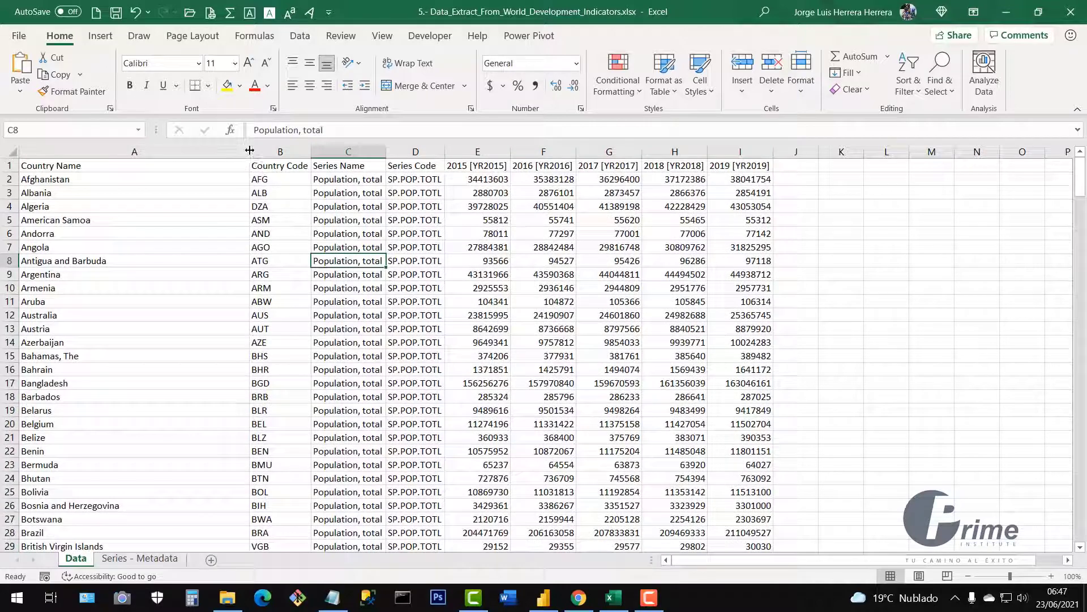
{"action": "left_click_drag", "start_coordinate": [249, 150], "coordinate": [140, 150]}
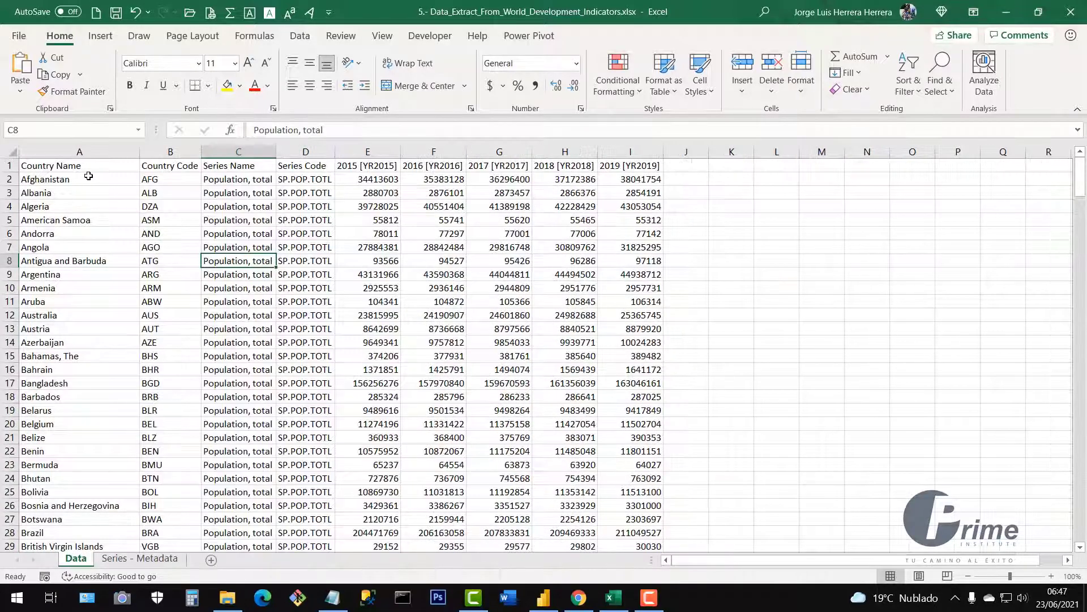
Step: Examine the Country Name, Country Code, Series Name, Series Code and 2015 to 2019 columns in the Data sheet
{"action": "left_click_drag", "start_coordinate": [88, 176], "coordinate": [105, 522]}
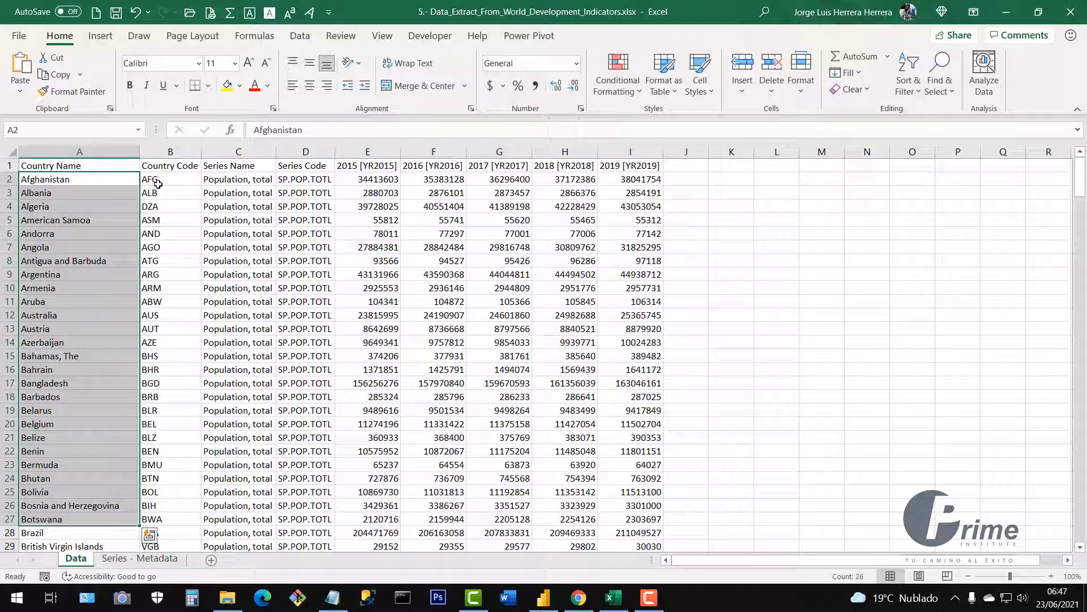
{"action": "left_click_drag", "start_coordinate": [155, 179], "coordinate": [171, 441]}
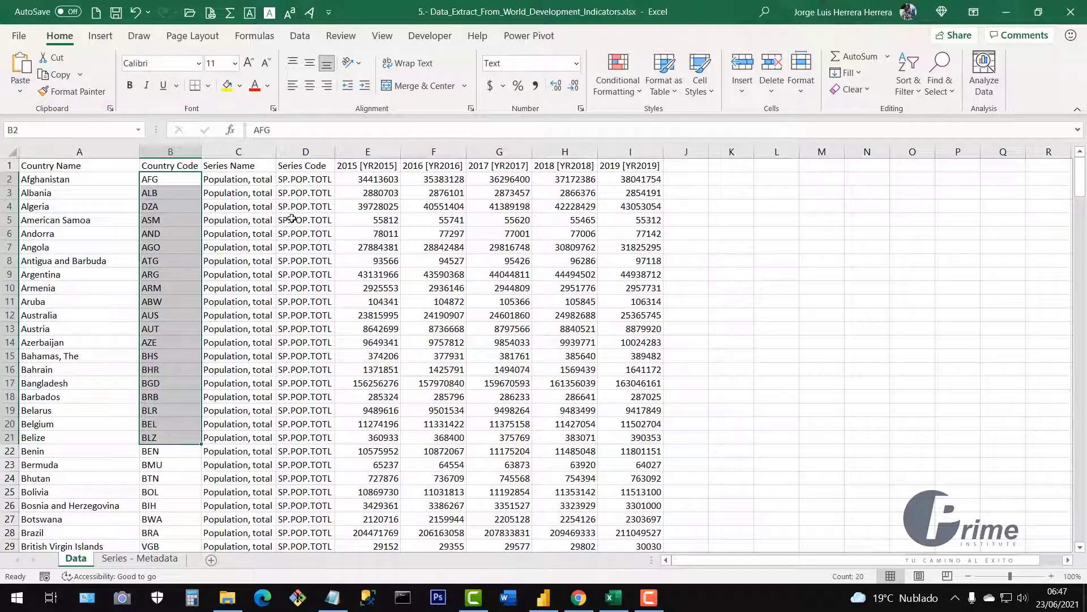
{"action": "left_click", "coordinate": [250, 152]}
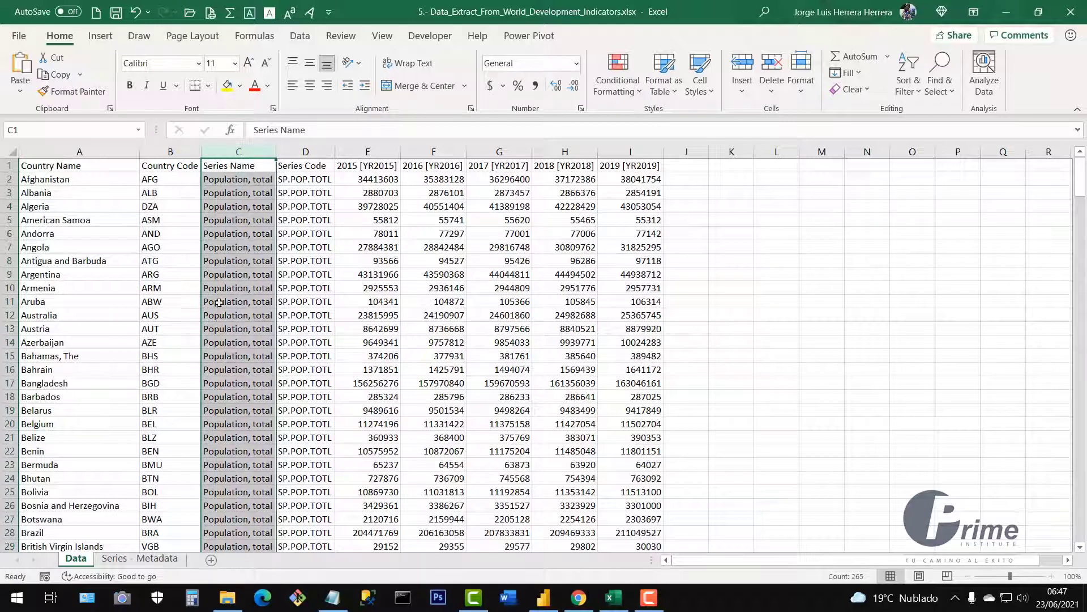
{"action": "left_click", "coordinate": [302, 152]}
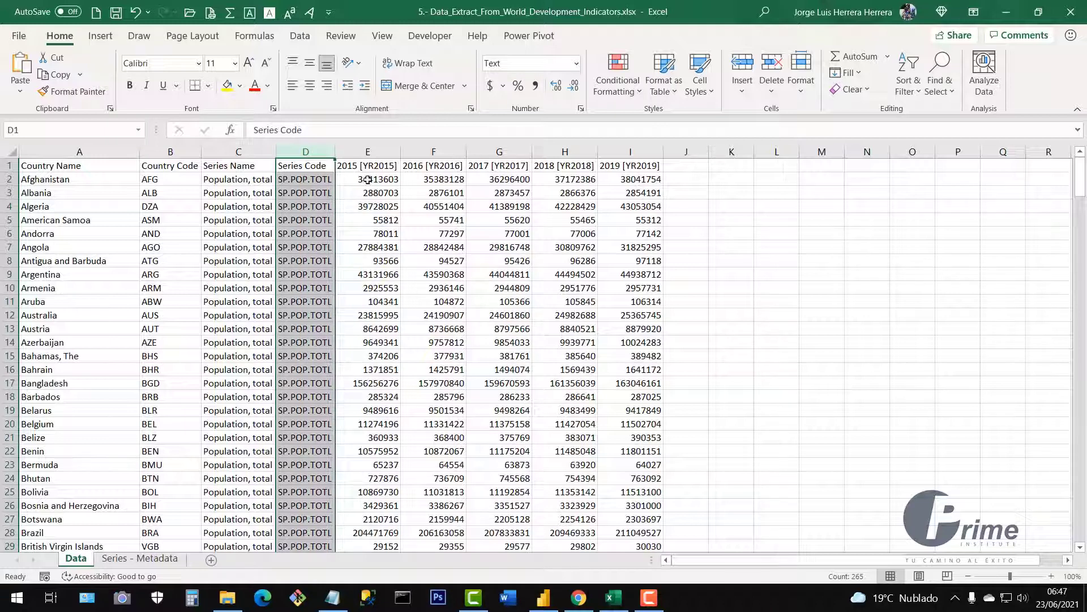
{"action": "left_click_drag", "start_coordinate": [368, 152], "coordinate": [660, 153]}
{"action": "left_click", "coordinate": [568, 261]}
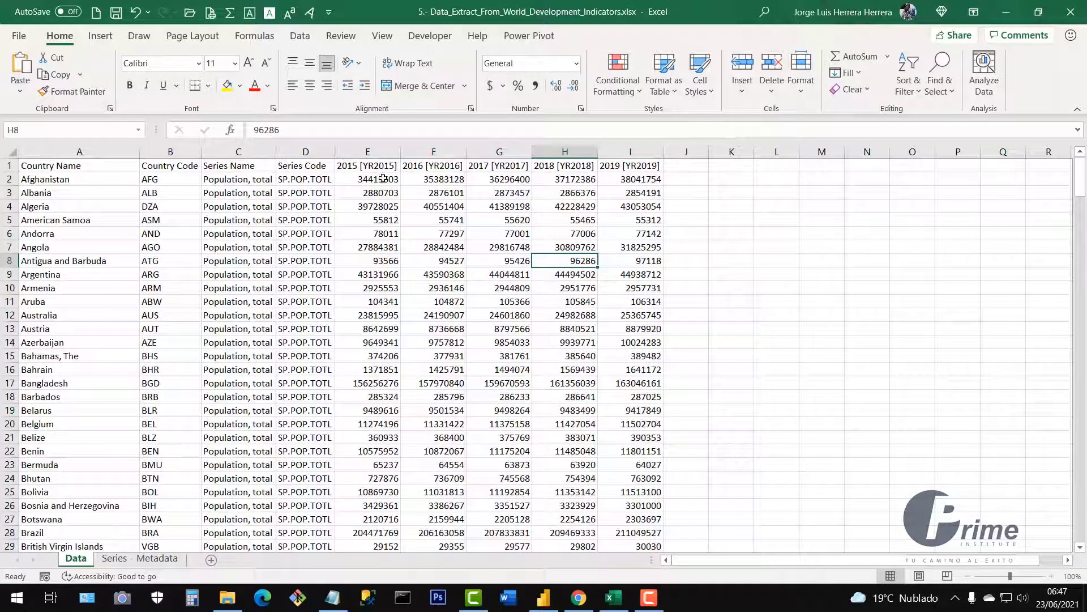
Step: Review how the years 2015 to 2019 are laid out as separate column headings with population values beneath them
{"action": "left_click", "coordinate": [374, 150]}
{"action": "left_click_drag", "start_coordinate": [374, 151], "coordinate": [612, 154]}
{"action": "left_click", "coordinate": [537, 260]}
{"action": "left_click_drag", "start_coordinate": [359, 169], "coordinate": [628, 166]}
{"action": "left_click", "coordinate": [469, 219]}
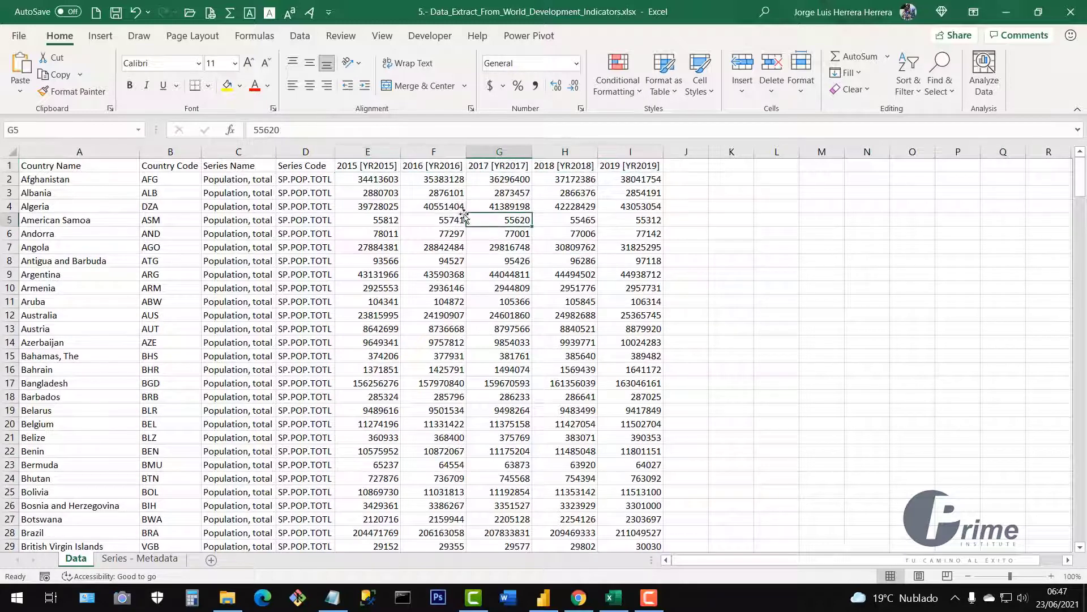
{"action": "left_click", "coordinate": [367, 167]}
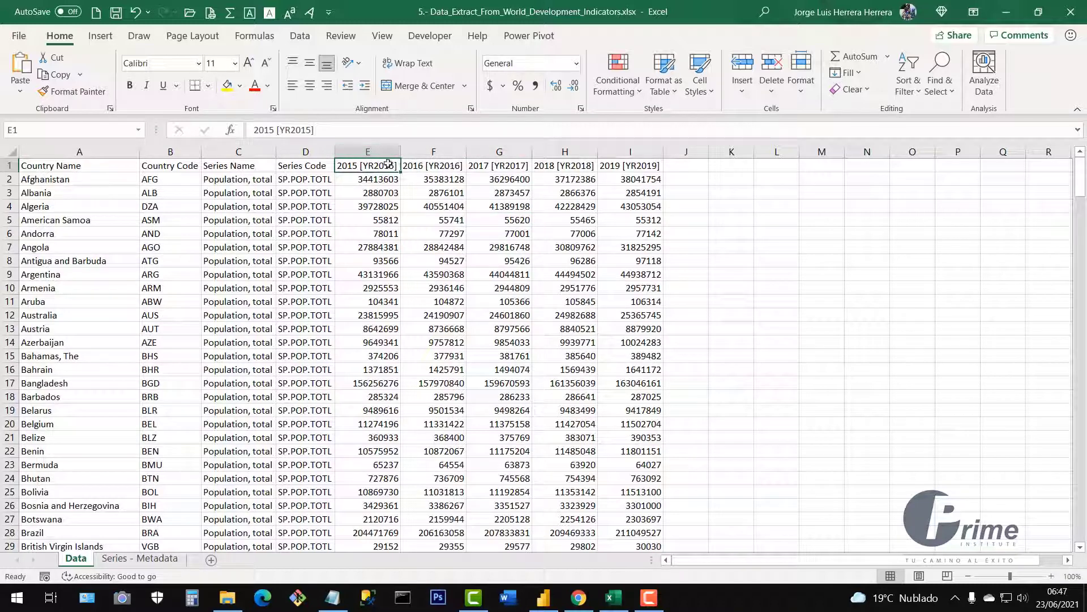
{"action": "left_click_drag", "start_coordinate": [388, 164], "coordinate": [645, 151]}
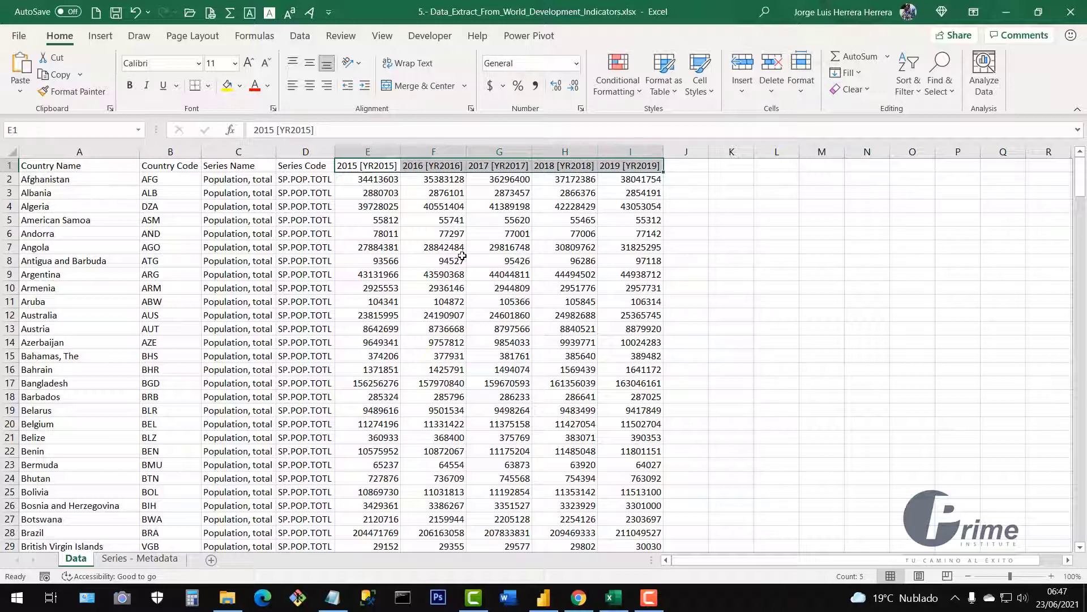
{"action": "left_click", "coordinate": [432, 260]}
{"action": "left_click_drag", "start_coordinate": [376, 183], "coordinate": [582, 371]}
{"action": "left_click", "coordinate": [431, 251]}
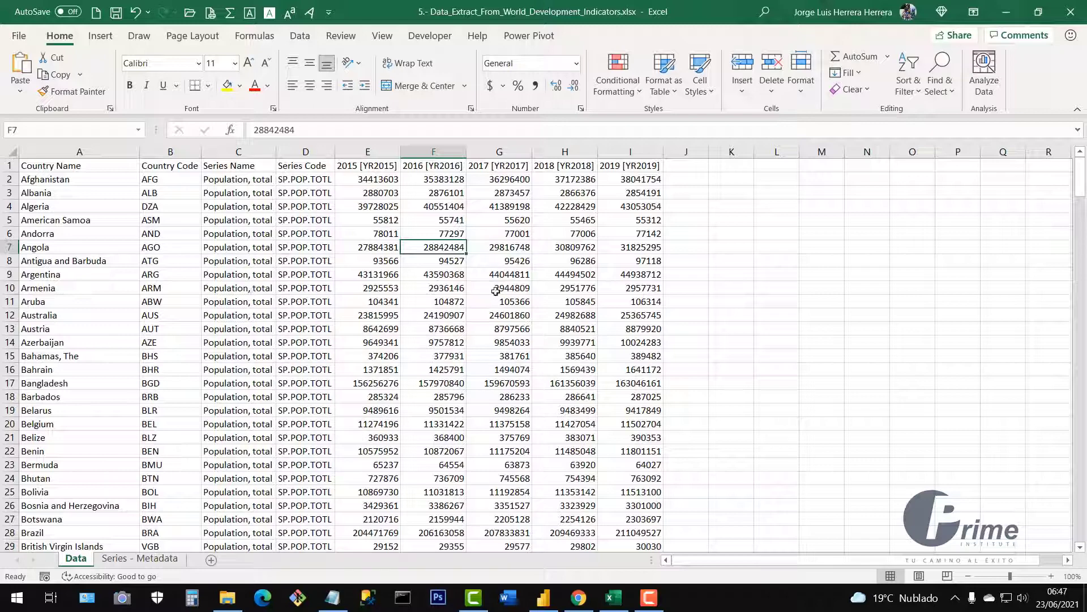
Step: Check the end of the population table, including the World row and the source notes below it
{"action": "scroll", "coordinate": [371, 283], "scroll_direction": "down", "scroll_amount": 5}
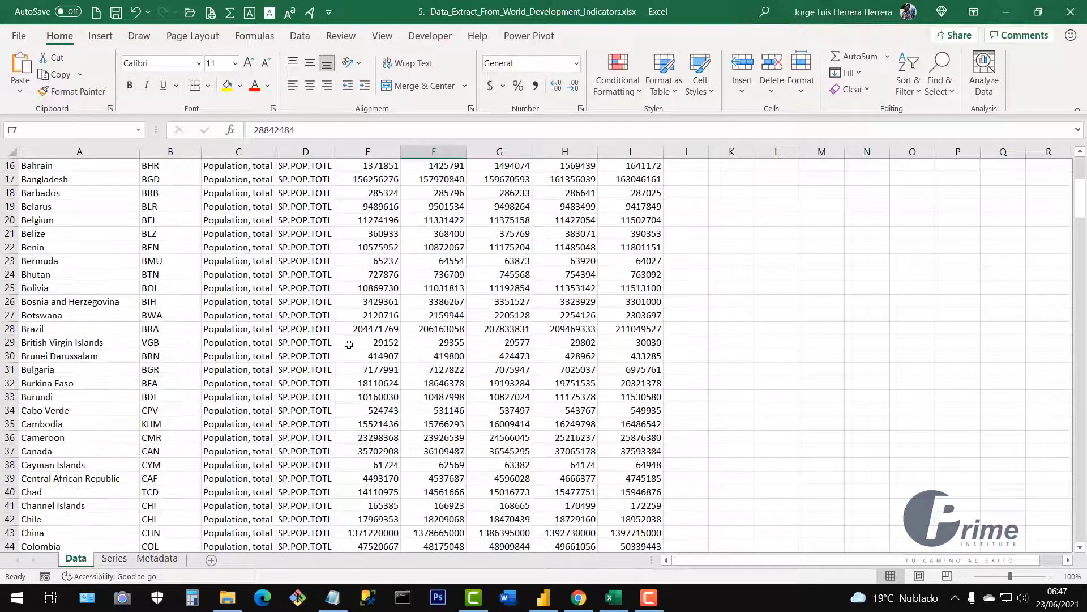
{"action": "scroll", "coordinate": [282, 336], "scroll_direction": "up", "scroll_amount": 5}
{"action": "left_click", "coordinate": [252, 331]}
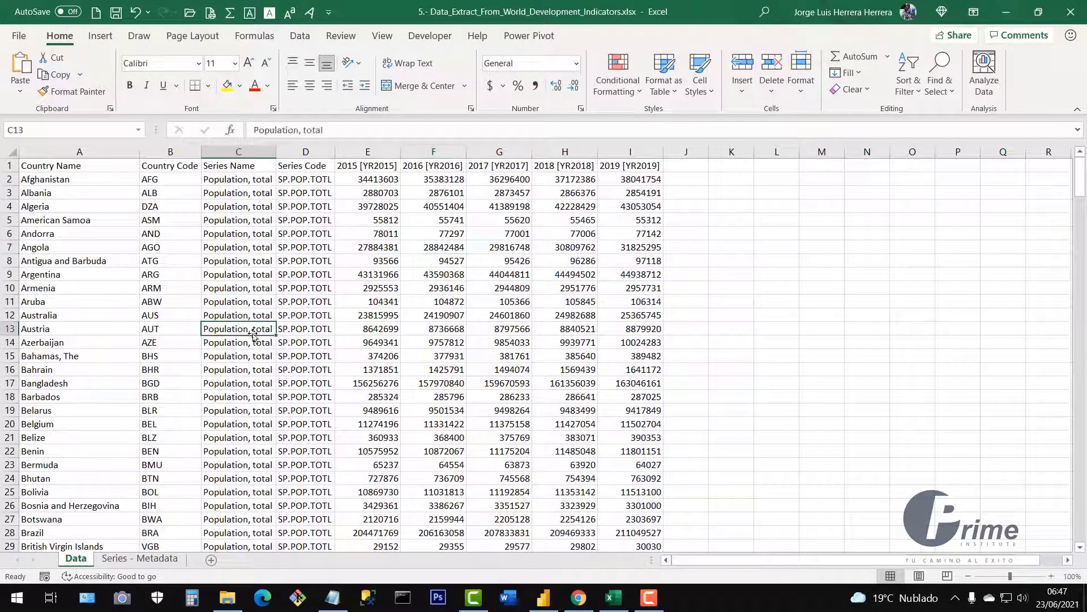
{"action": "double_click", "coordinate": [254, 335]}
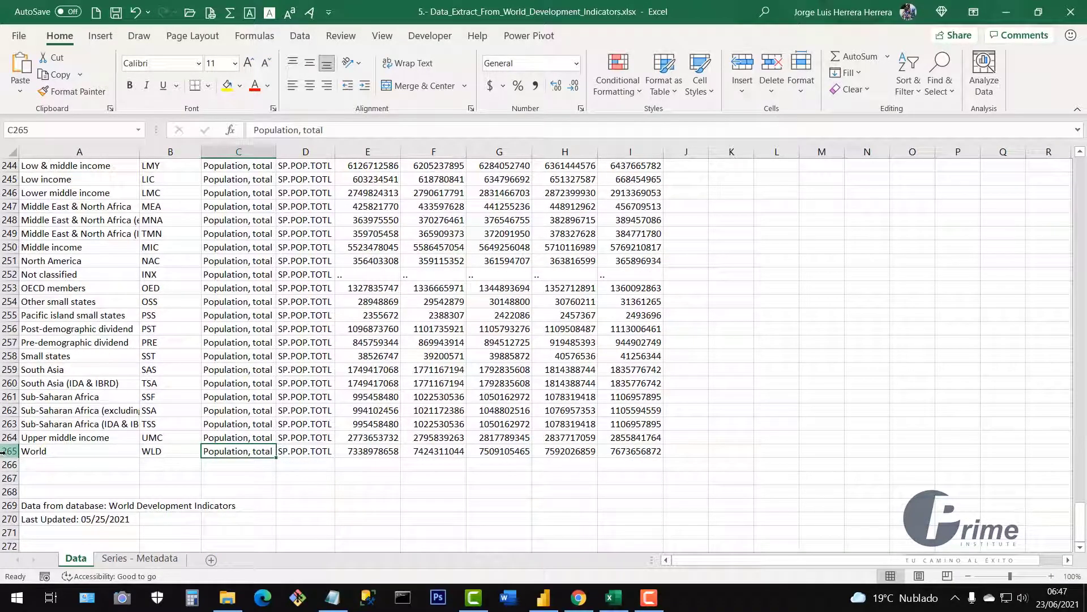
{"action": "left_click", "coordinate": [3, 451]}
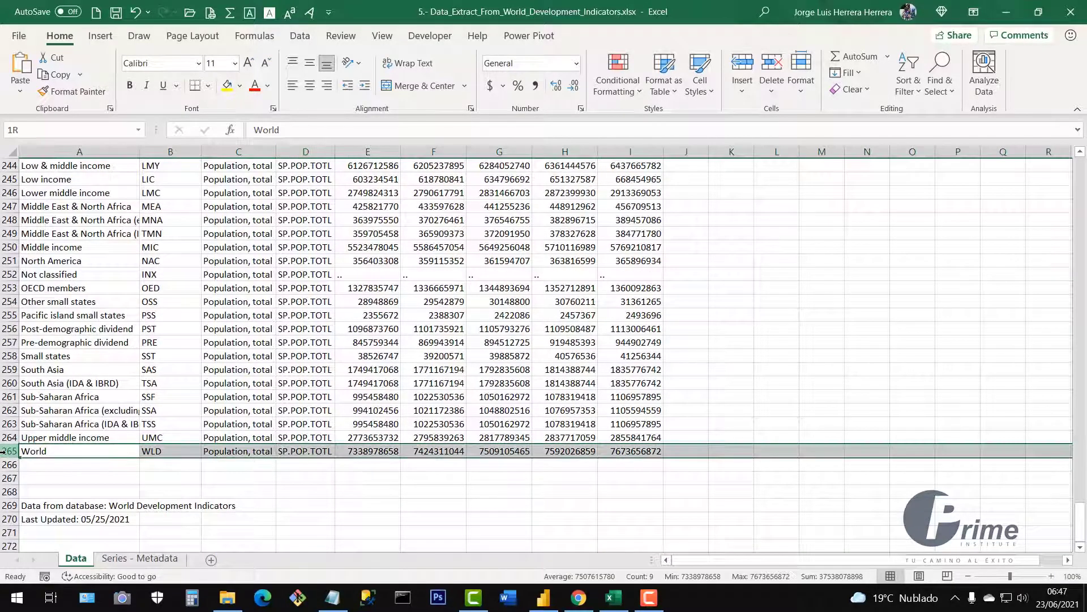
{"action": "scroll", "coordinate": [5, 451], "scroll_direction": "down", "scroll_amount": 3}
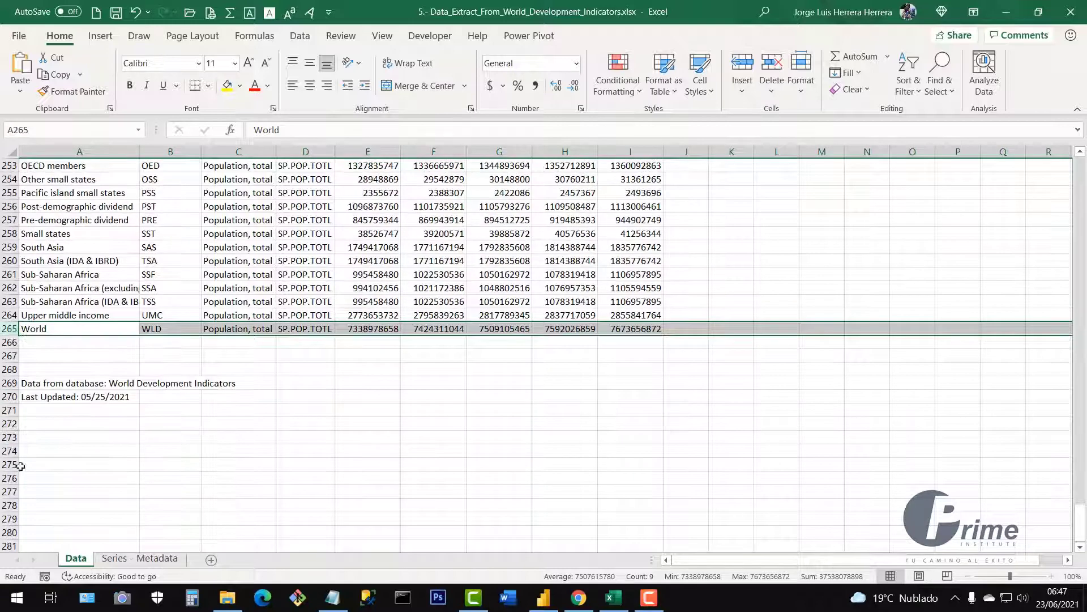
{"action": "left_click", "coordinate": [9, 357]}
{"action": "left_click_drag", "start_coordinate": [9, 358], "coordinate": [17, 424]}
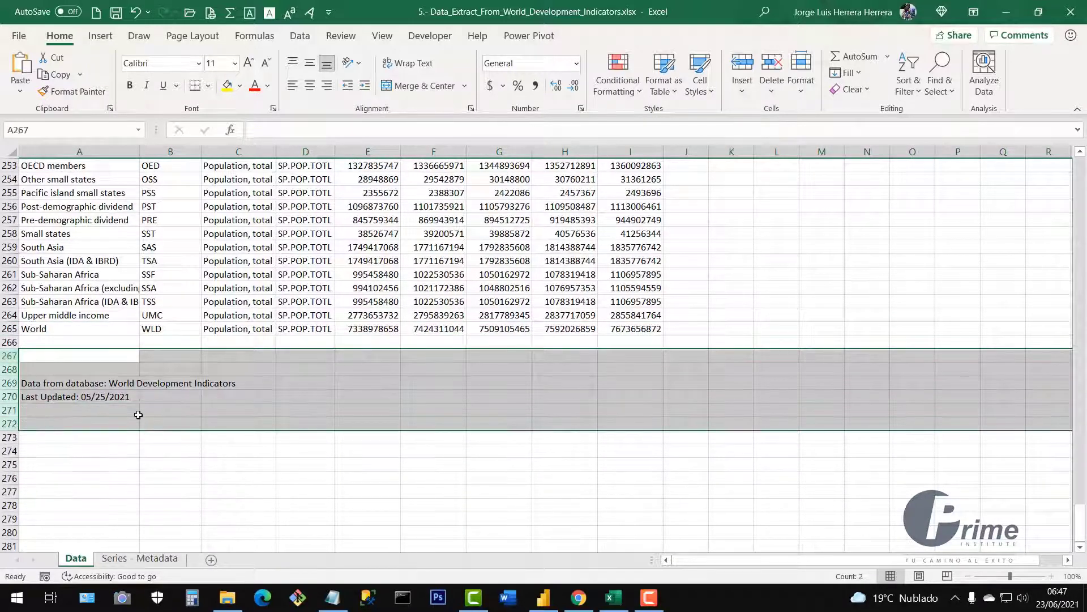
{"action": "left_click", "coordinate": [138, 415]}
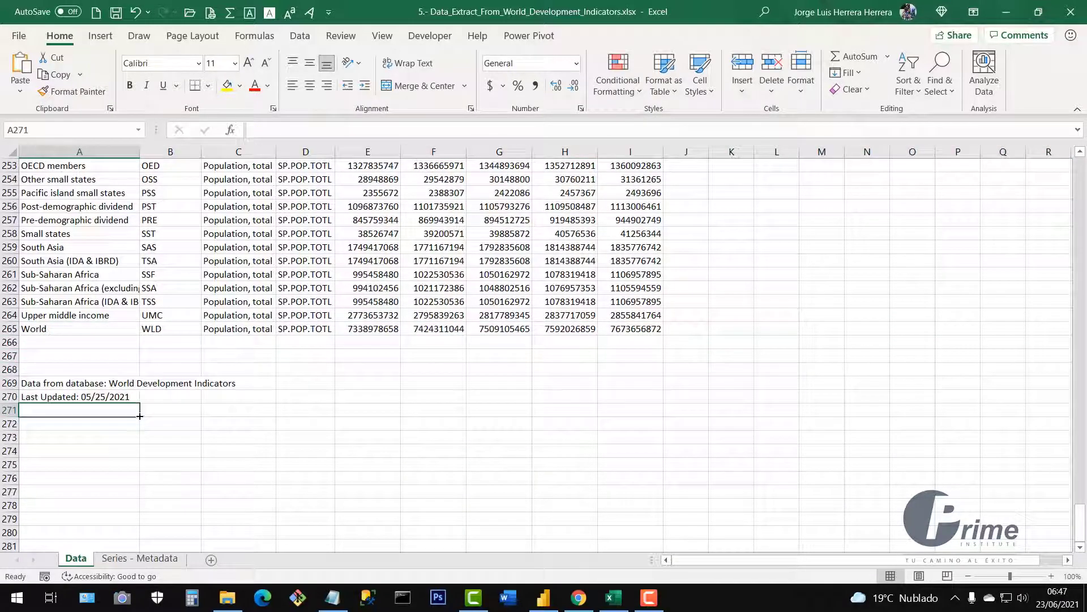
Step: Check the Series - Metadata sheet and return to the header row of the Data sheet
{"action": "left_click", "coordinate": [132, 560]}
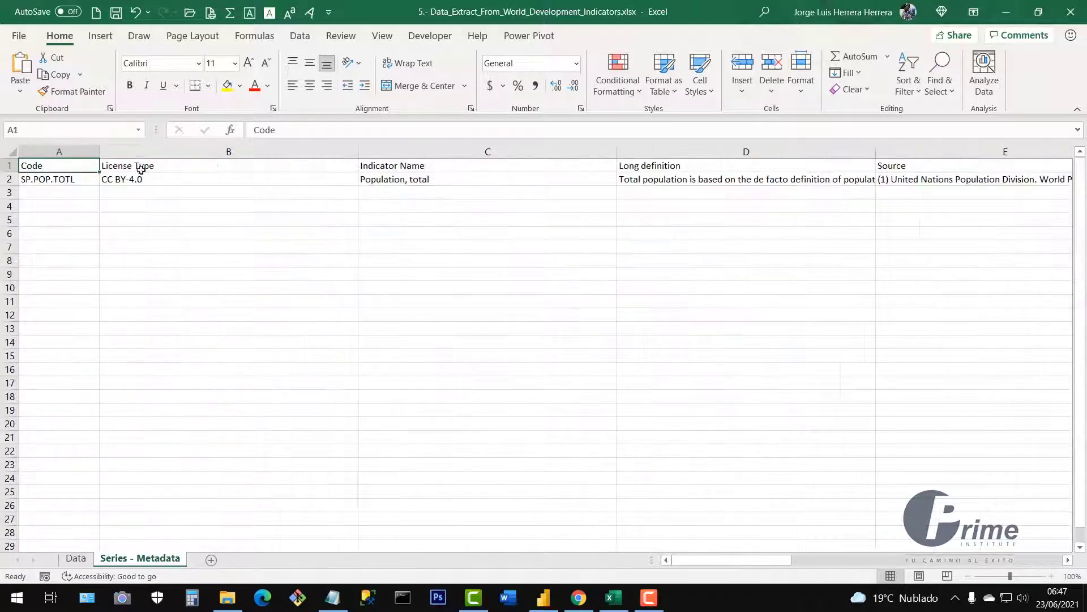
{"action": "left_click", "coordinate": [82, 559]}
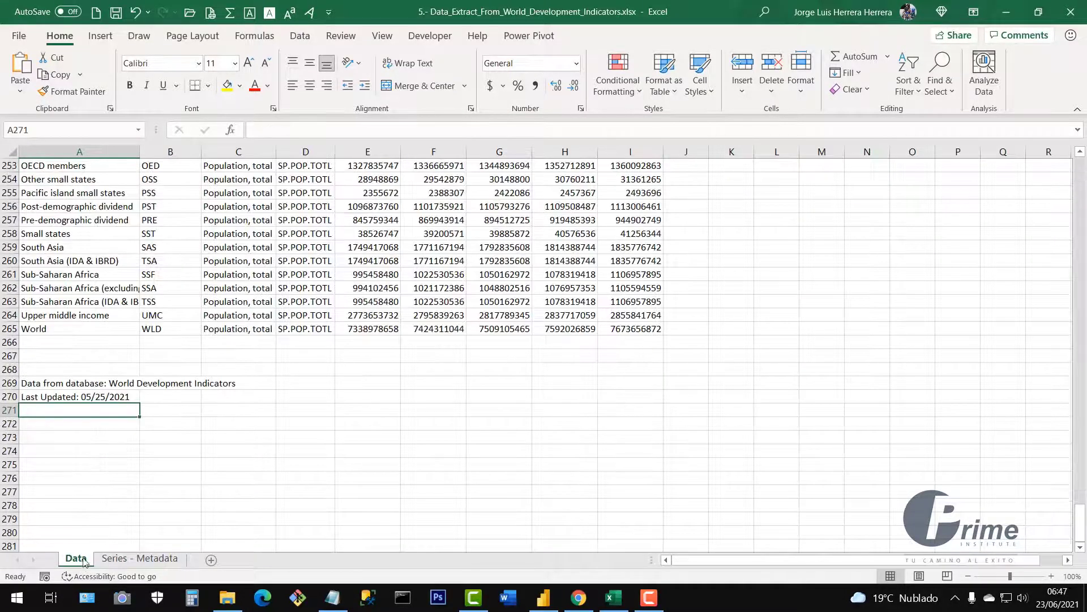
{"action": "scroll", "coordinate": [334, 402], "scroll_direction": "up", "scroll_amount": 4}
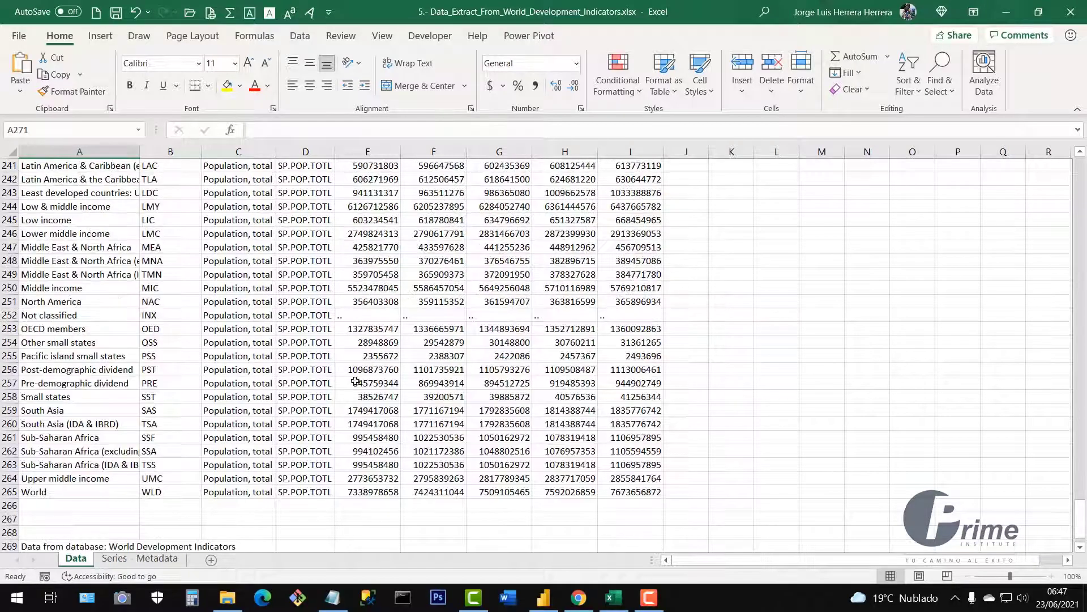
{"action": "left_click", "coordinate": [374, 347]}
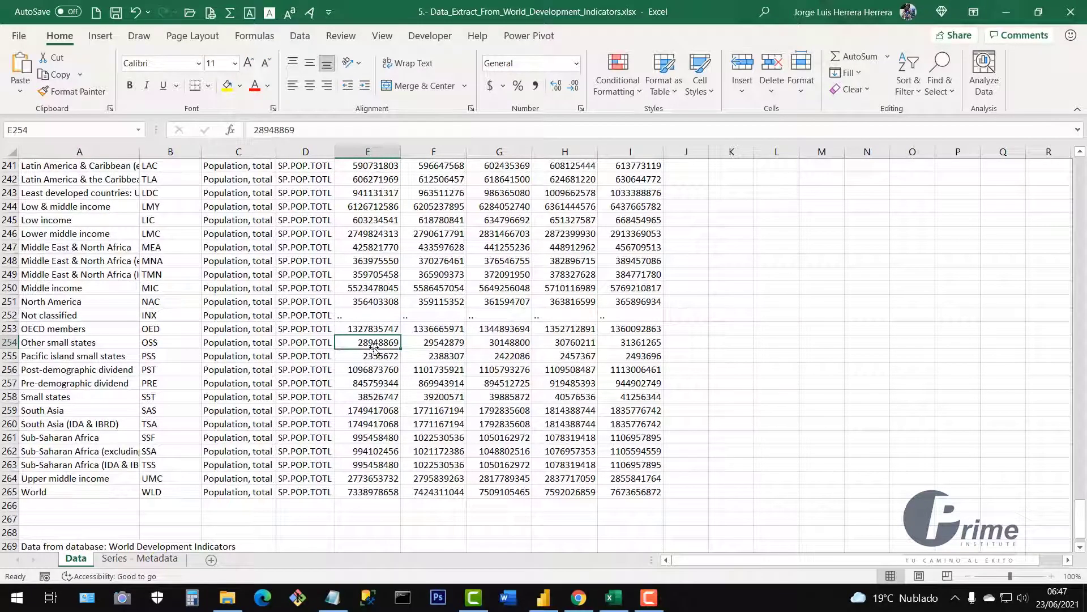
{"action": "key", "text": "ctrl+Up"}
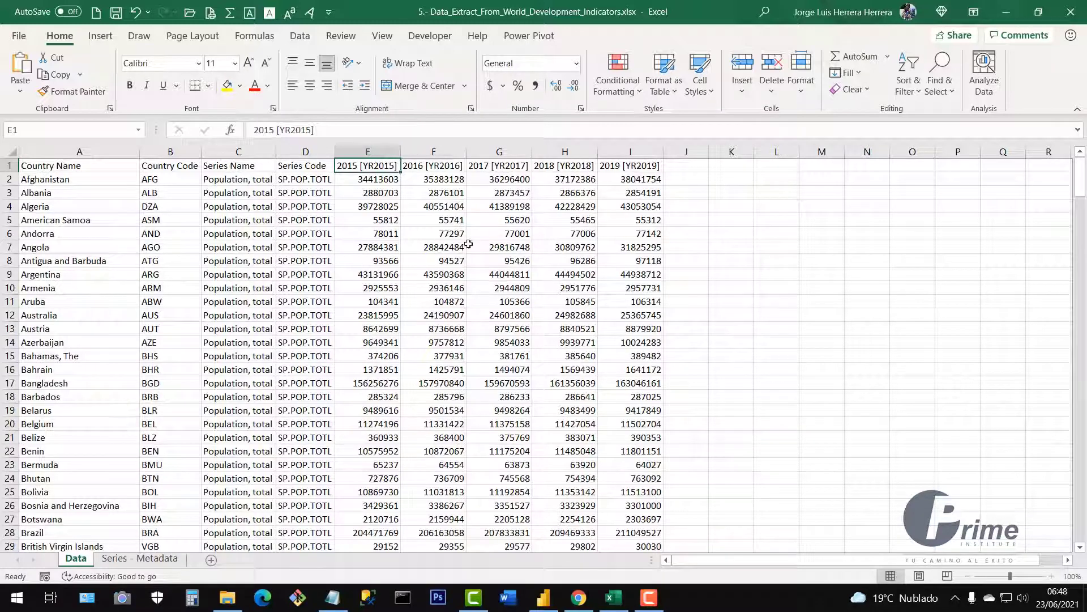
{"action": "left_click", "coordinate": [423, 284]}
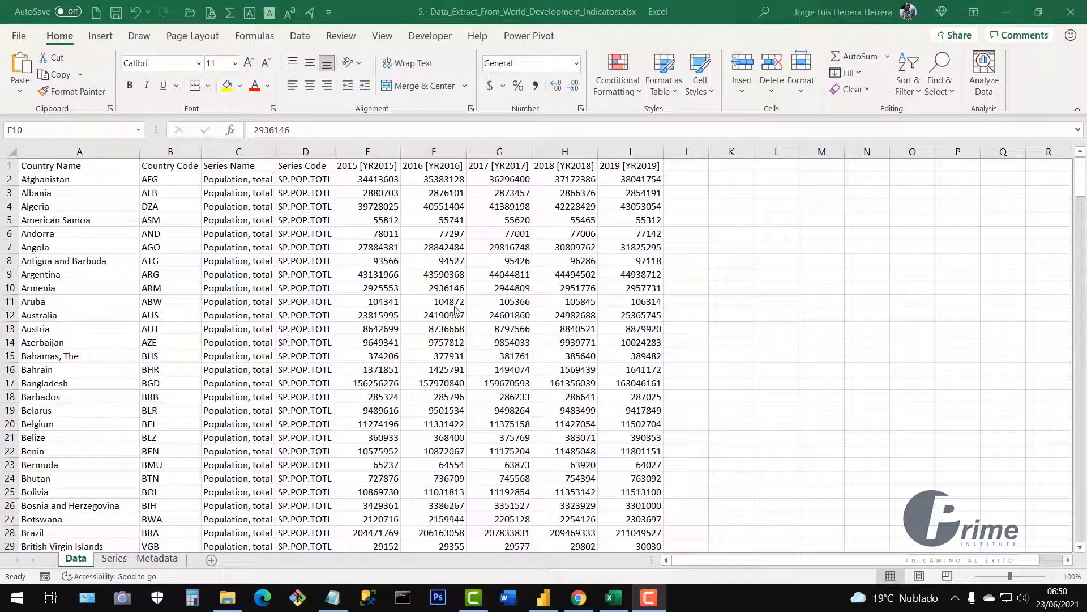
{"action": "left_click", "coordinate": [455, 307]}
{"action": "left_click", "coordinate": [386, 333]}
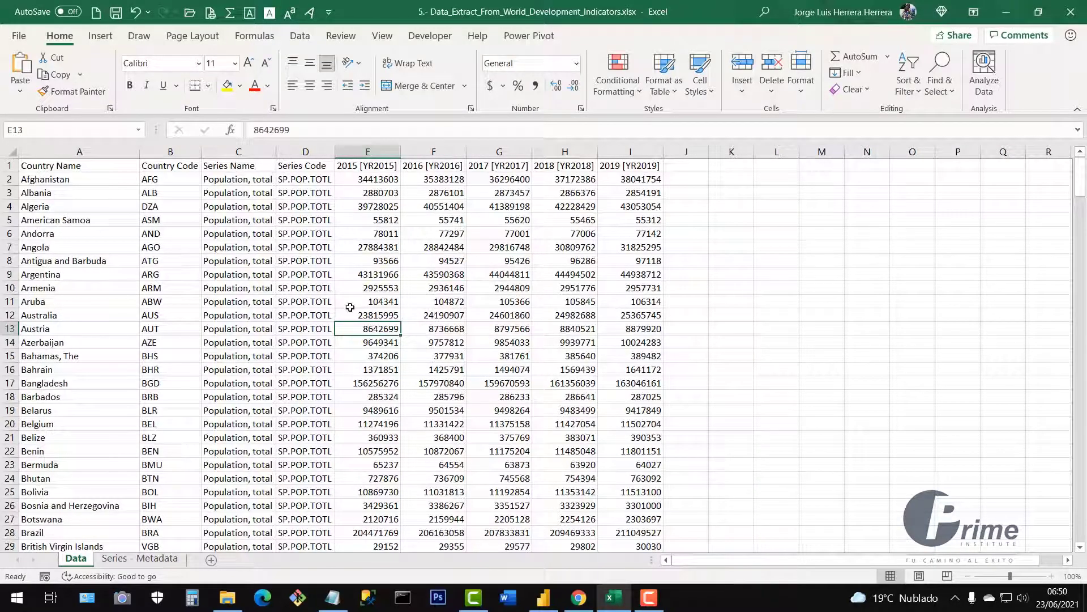
{"action": "left_click_drag", "start_coordinate": [113, 220], "coordinate": [509, 373]}
{"action": "left_click", "coordinate": [454, 301]}
{"action": "left_click", "coordinate": [382, 286]}
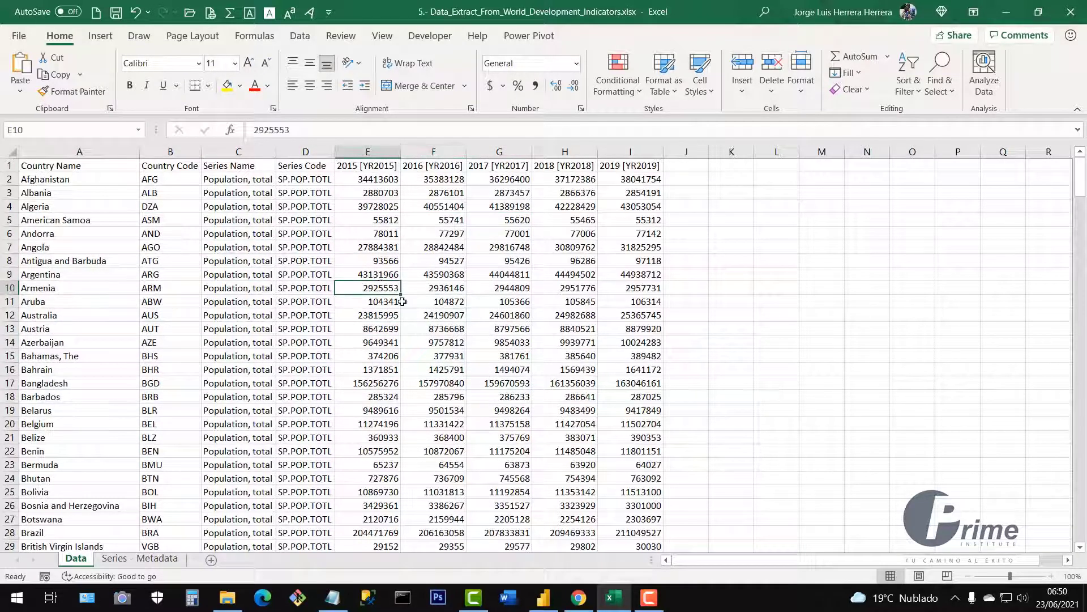
{"action": "left_click", "coordinate": [463, 358]}
{"action": "left_click", "coordinate": [393, 300]}
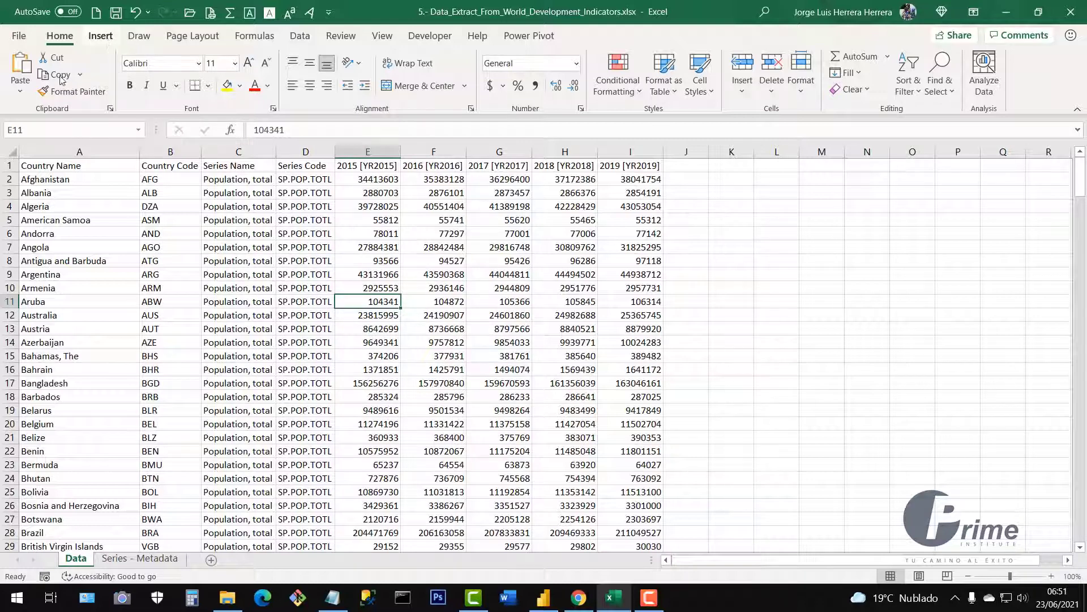
Step: Create a PivotTable from Data!$A$1:$I$265 on a new worksheet with Country Name as the row field
{"action": "left_click", "coordinate": [100, 36]}
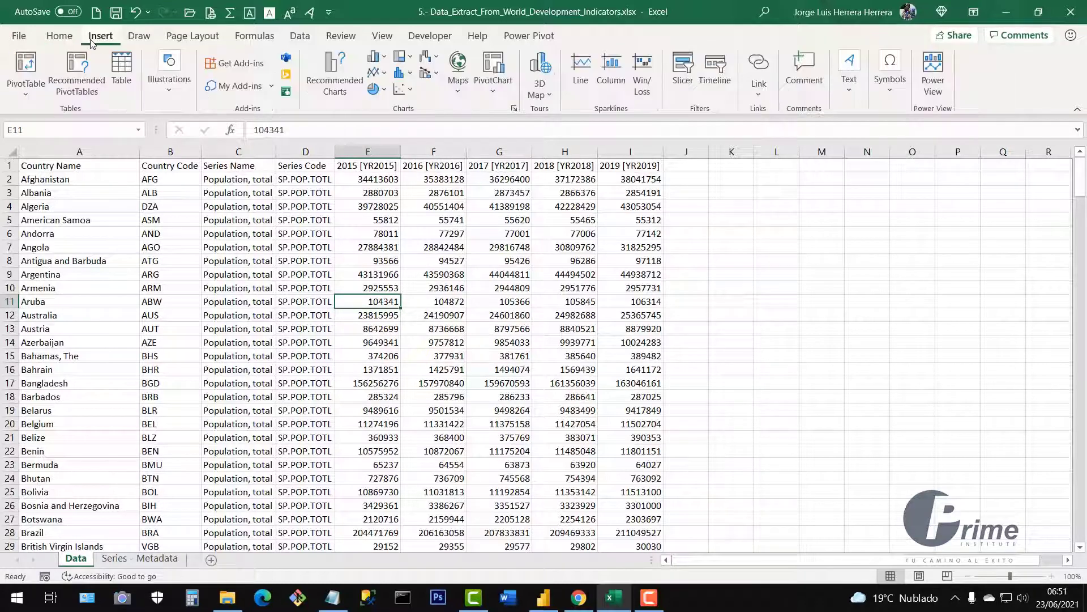
{"action": "left_click", "coordinate": [26, 70]}
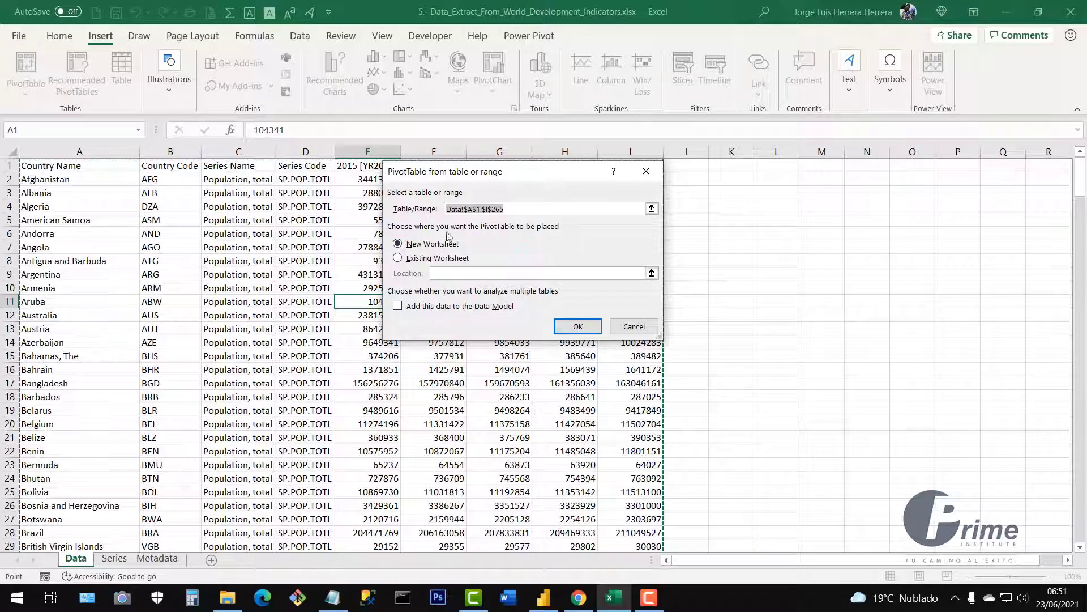
{"action": "left_click", "coordinate": [577, 327]}
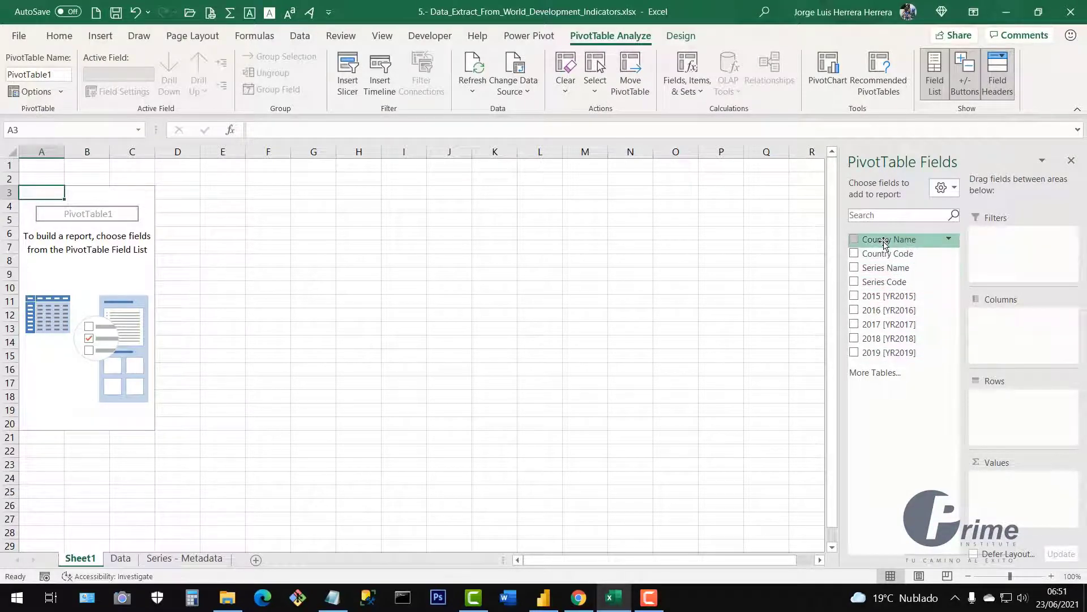
{"action": "left_click_drag", "start_coordinate": [887, 240], "coordinate": [1020, 425]}
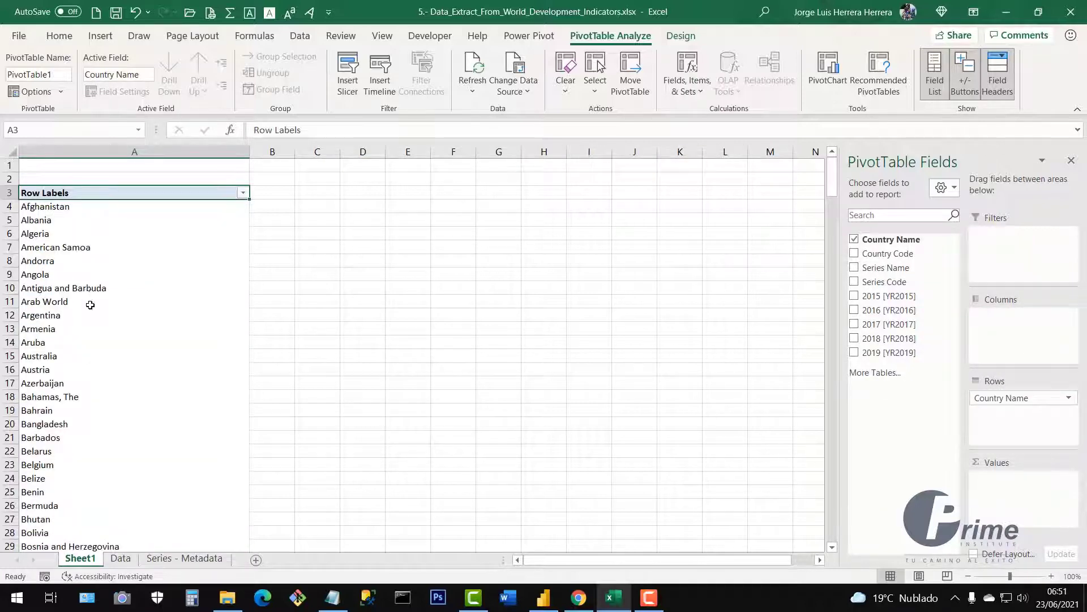
{"action": "scroll", "coordinate": [136, 454], "scroll_direction": "down", "scroll_amount": 7}
{"action": "scroll", "coordinate": [132, 456], "scroll_direction": "up", "scroll_amount": 7}
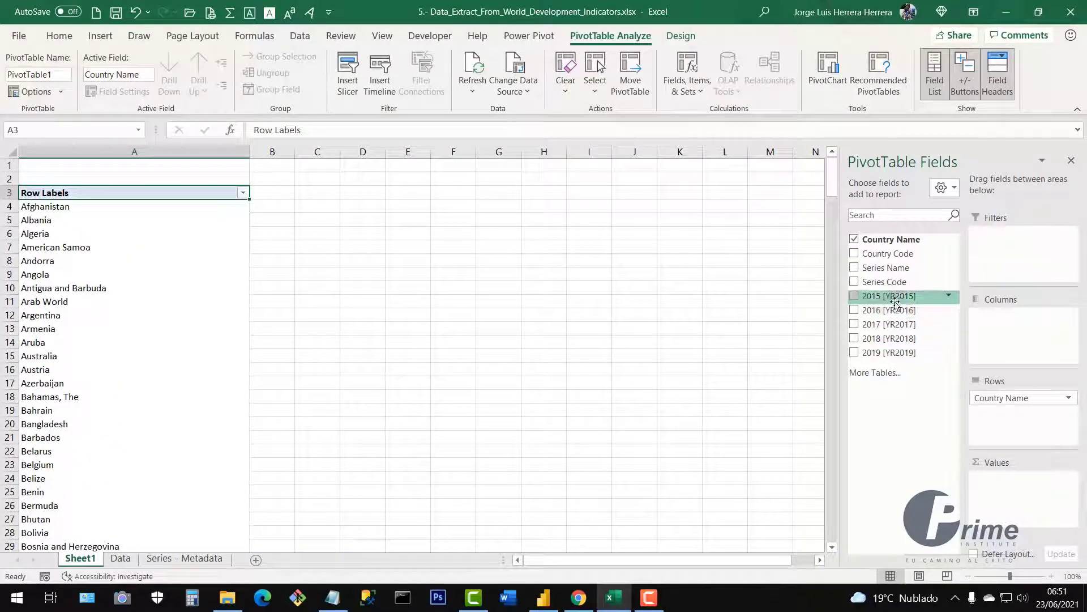
Step: Add the 2015 [YR2015] field to the PivotTable values and summarize it by Sum
{"action": "left_click_drag", "start_coordinate": [896, 303], "coordinate": [1014, 494]}
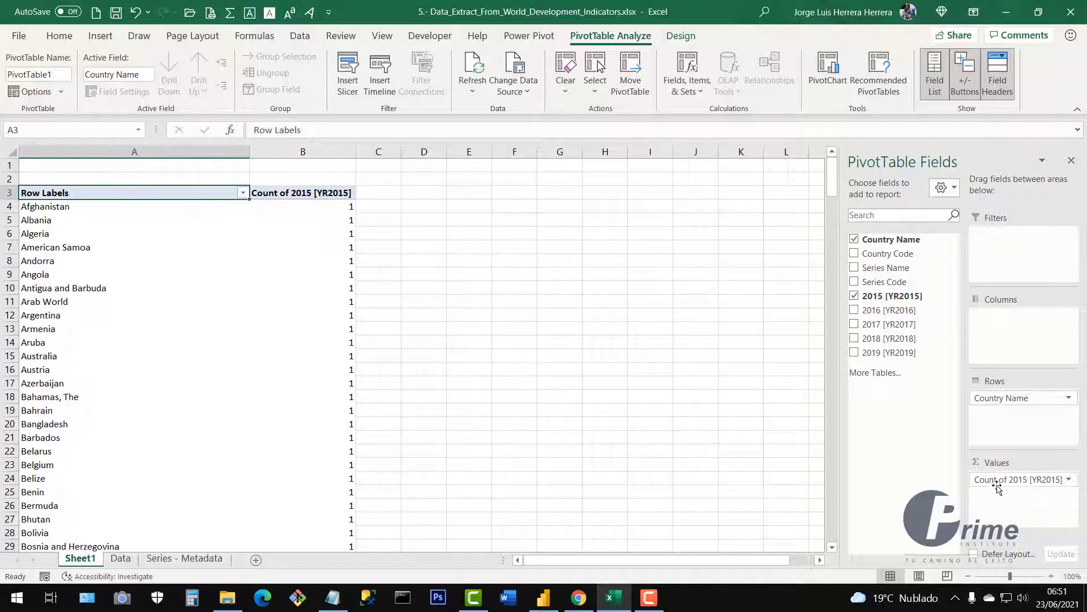
{"action": "left_click", "coordinate": [1070, 482]}
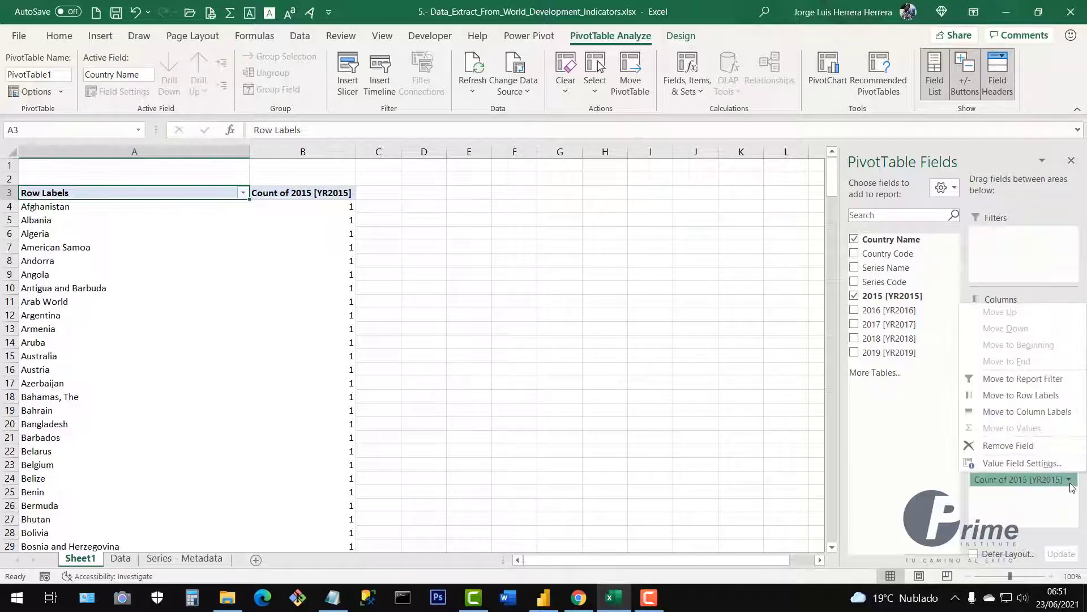
{"action": "left_click", "coordinate": [1014, 463]}
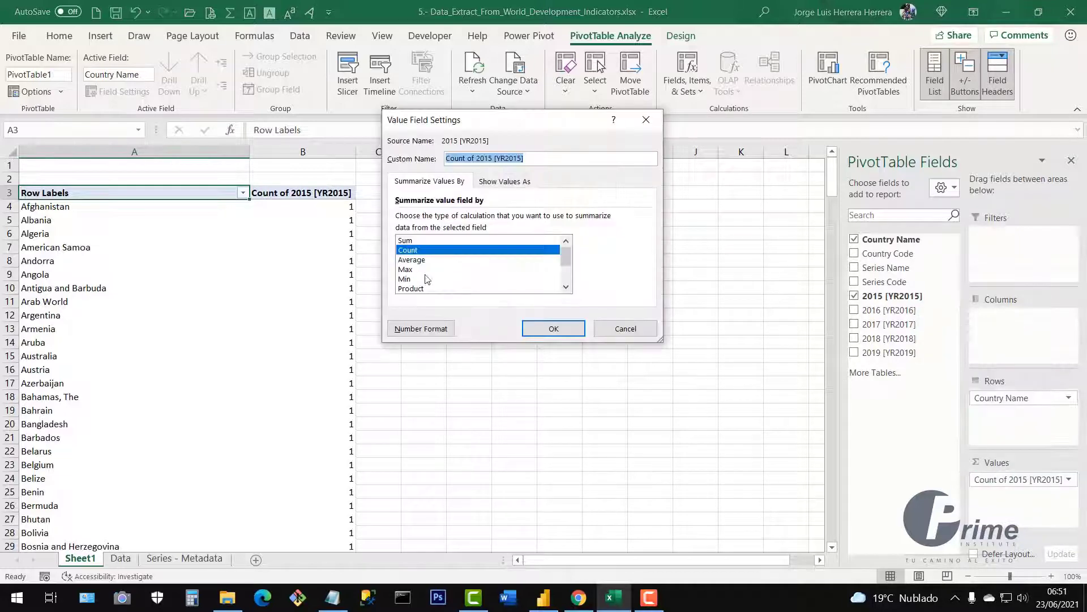
{"action": "left_click", "coordinate": [406, 240]}
{"action": "left_click", "coordinate": [554, 329]}
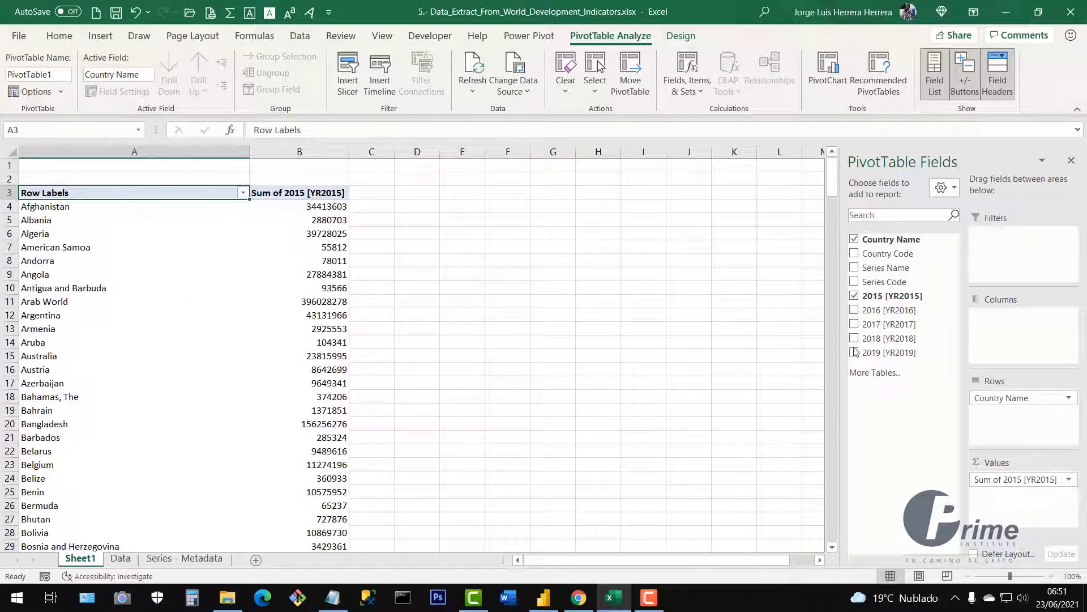
Step: Add the 2016 [YR2016] field to the PivotTable values and summarize it by Sum
{"action": "left_click_drag", "start_coordinate": [881, 309], "coordinate": [1037, 512]}
{"action": "left_click", "coordinate": [1069, 495]}
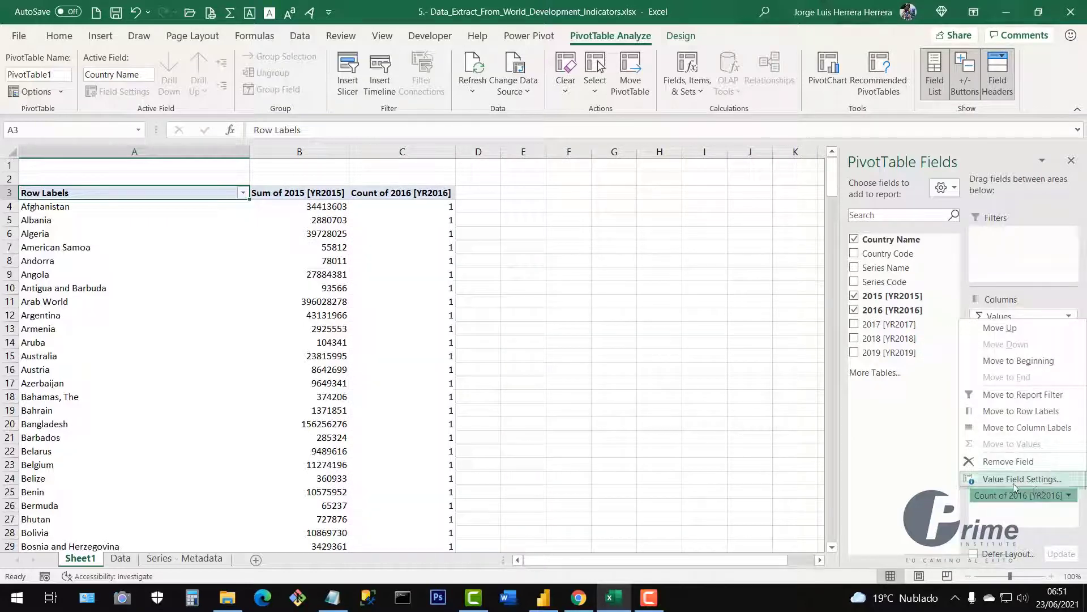
{"action": "left_click", "coordinate": [1014, 479]}
{"action": "left_click", "coordinate": [405, 240]}
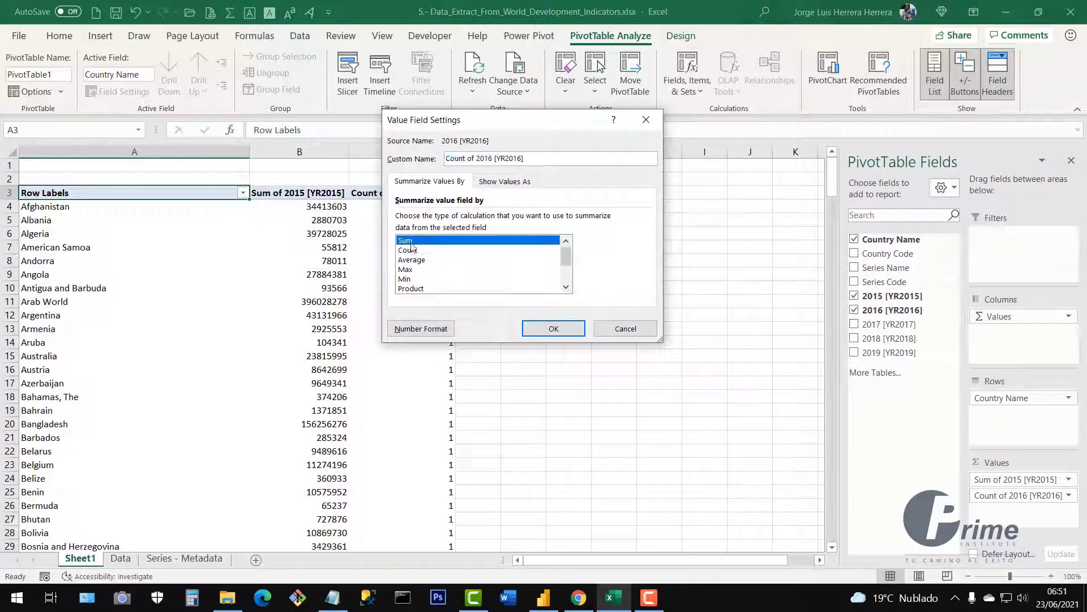
{"action": "left_click", "coordinate": [530, 330]}
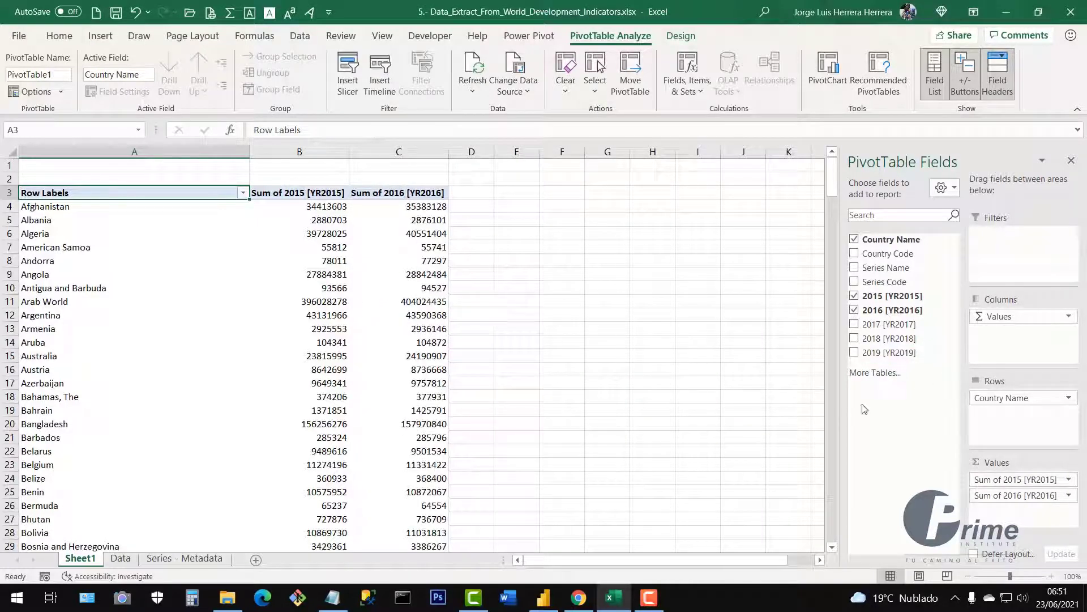
Step: Add the 2017 [YR2017] field to the PivotTable values and summarize it by Sum
{"action": "left_click_drag", "start_coordinate": [888, 324], "coordinate": [1023, 520]}
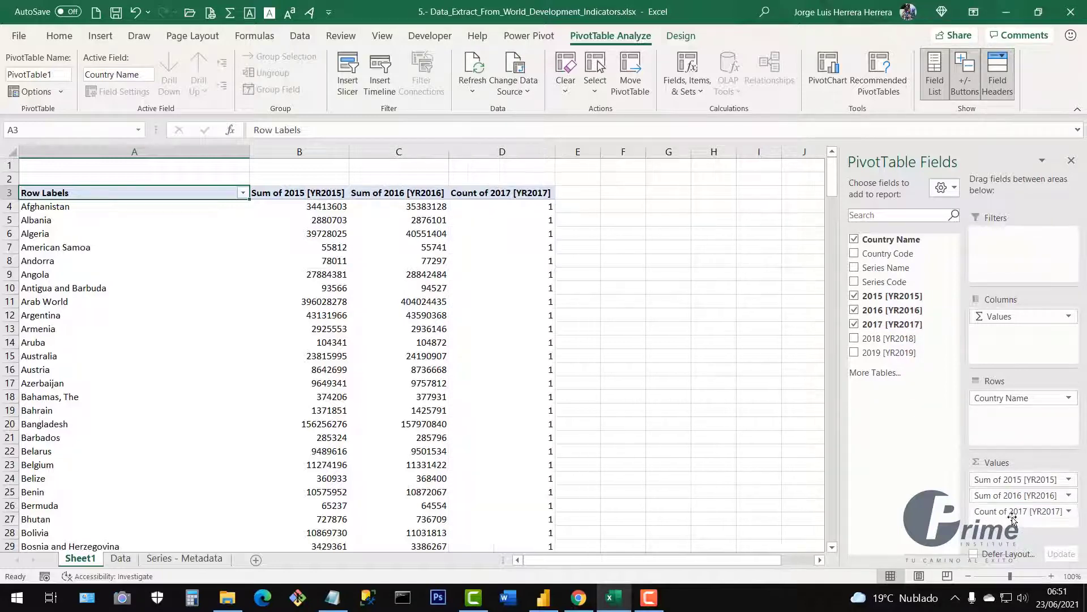
{"action": "left_click", "coordinate": [1068, 513]}
{"action": "left_click", "coordinate": [1007, 497]}
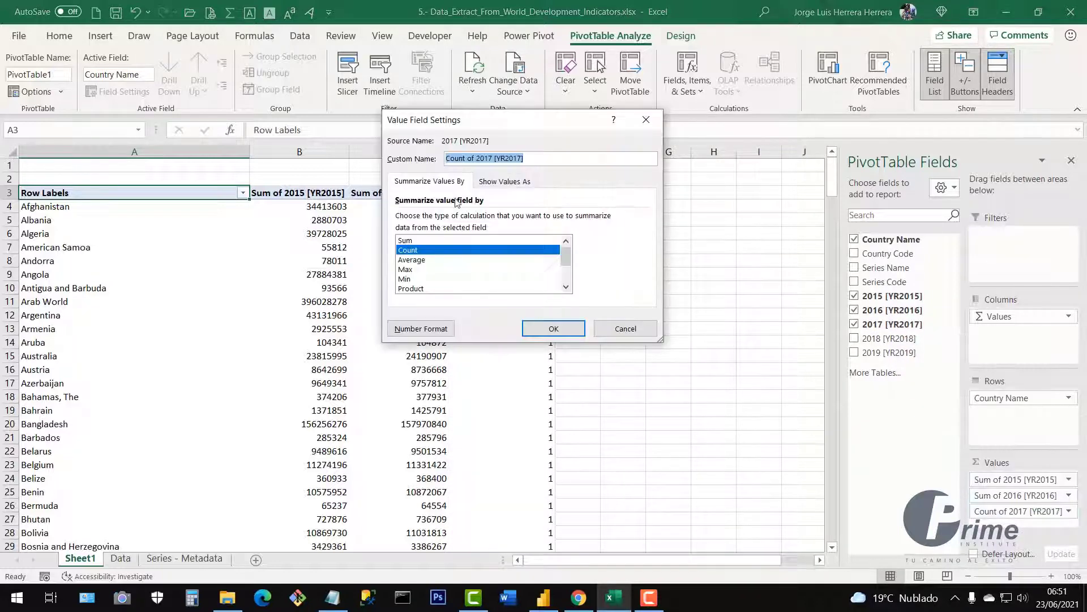
{"action": "left_click", "coordinate": [417, 241]}
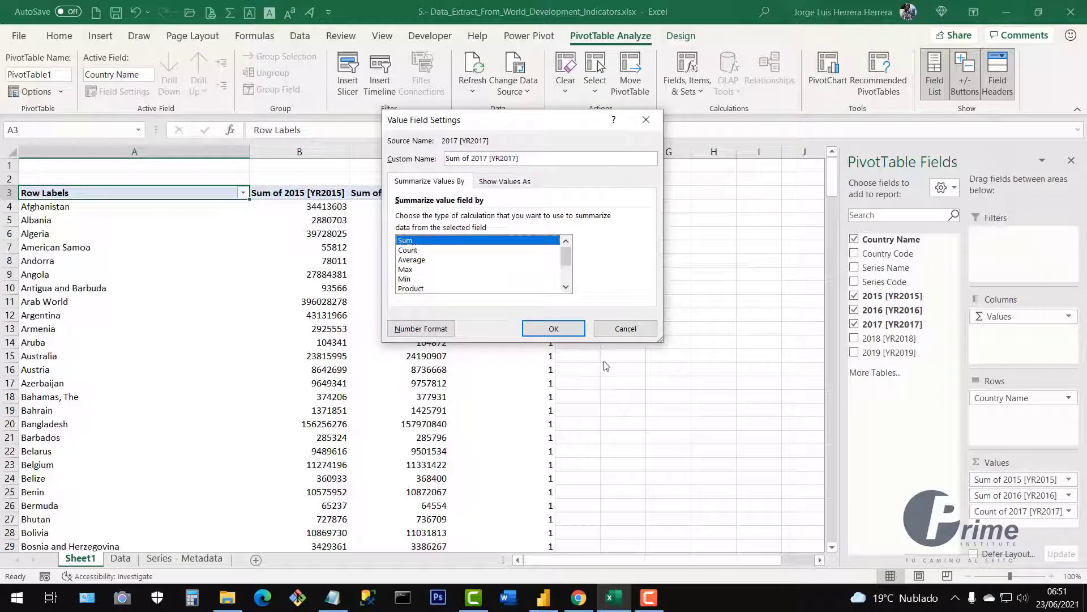
{"action": "left_click", "coordinate": [554, 329]}
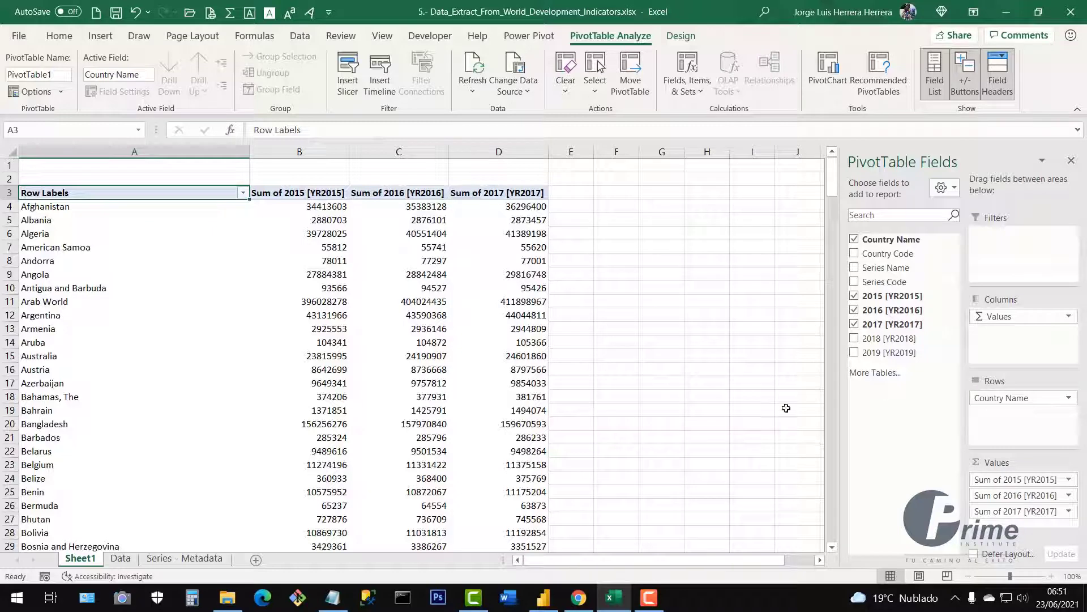
Step: Compare the PivotTable's separate yearly sum columns with the layout of the source table in the Data sheet
{"action": "left_click_drag", "start_coordinate": [301, 233], "coordinate": [500, 470]}
{"action": "left_click", "coordinate": [318, 274]}
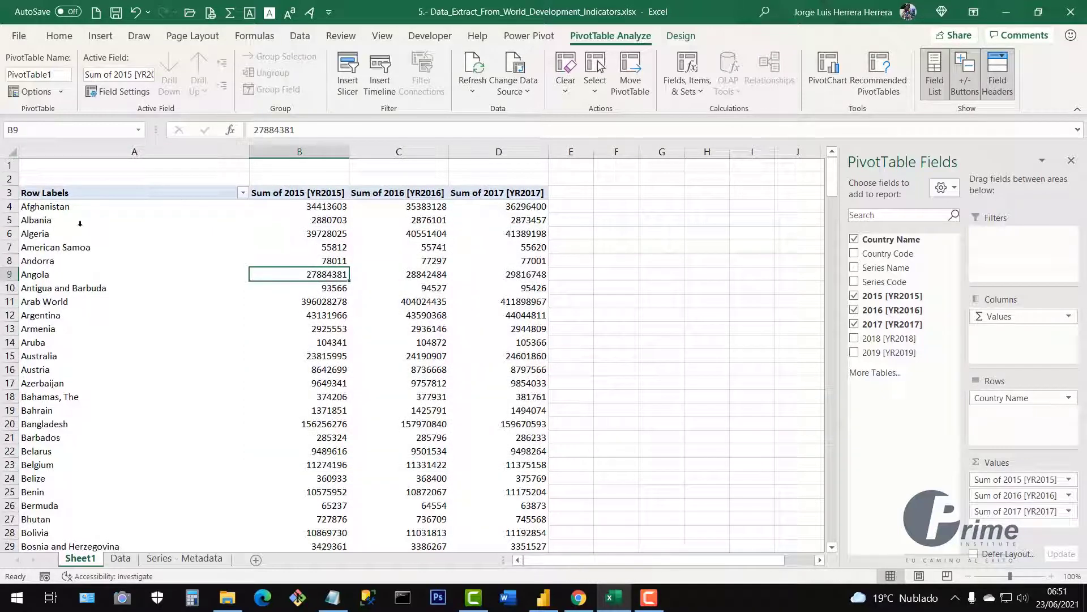
{"action": "left_click_drag", "start_coordinate": [142, 220], "coordinate": [475, 471]}
{"action": "left_click", "coordinate": [399, 410]}
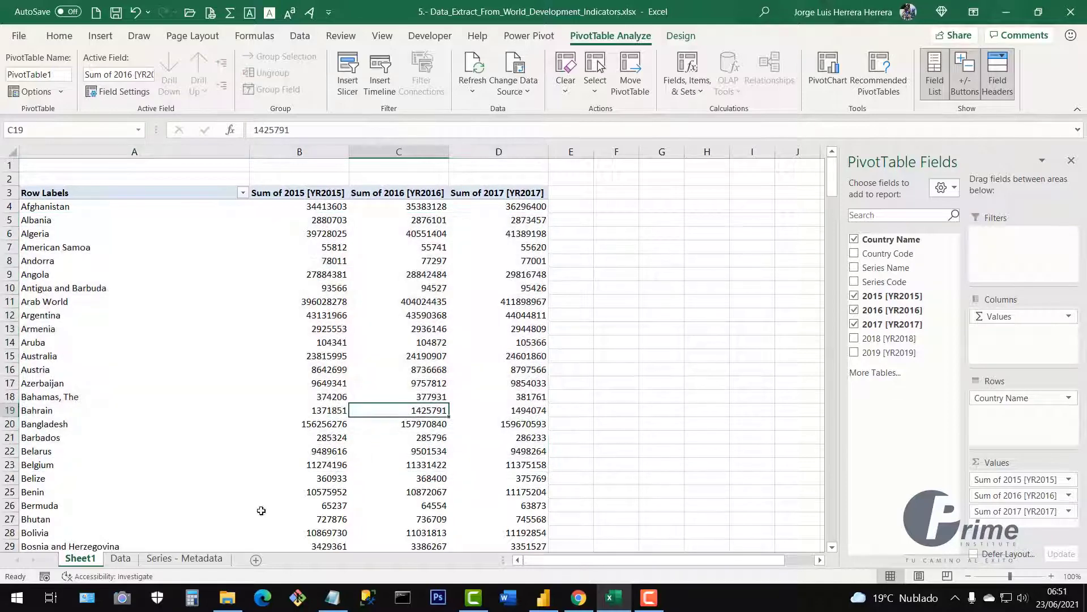
{"action": "left_click", "coordinate": [121, 558]}
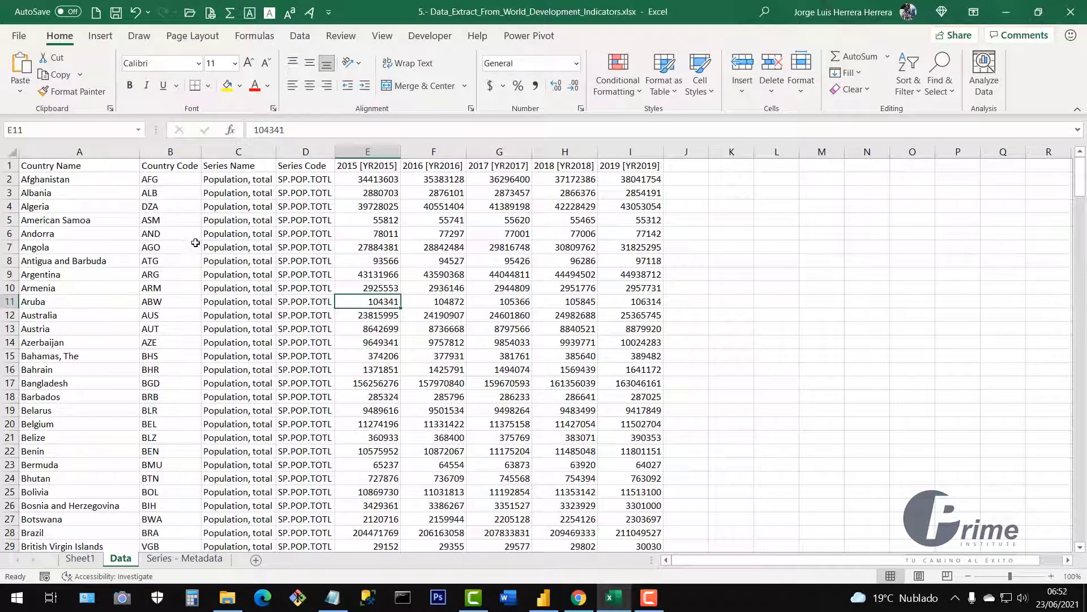
{"action": "left_click_drag", "start_coordinate": [378, 205], "coordinate": [392, 353]}
{"action": "left_click_drag", "start_coordinate": [489, 275], "coordinate": [439, 328]}
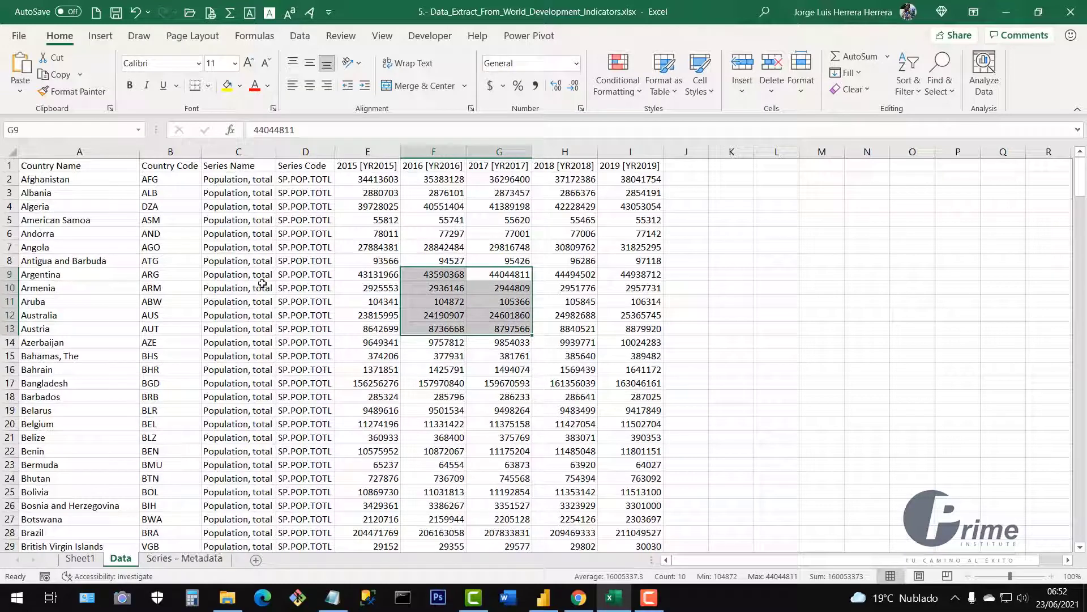
{"action": "left_click", "coordinate": [292, 286]}
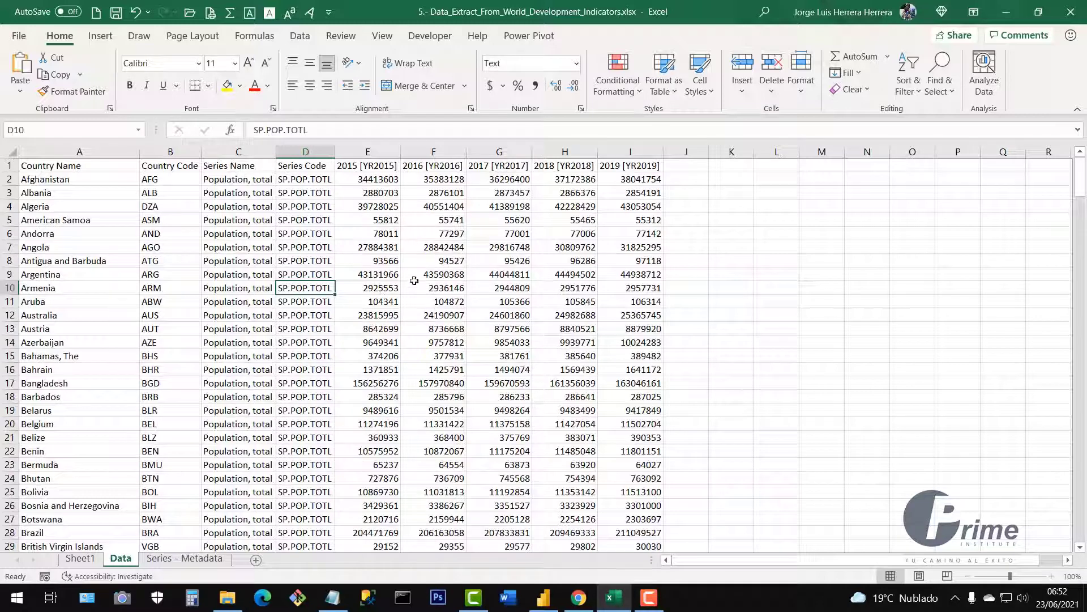
{"action": "left_click", "coordinate": [477, 329]}
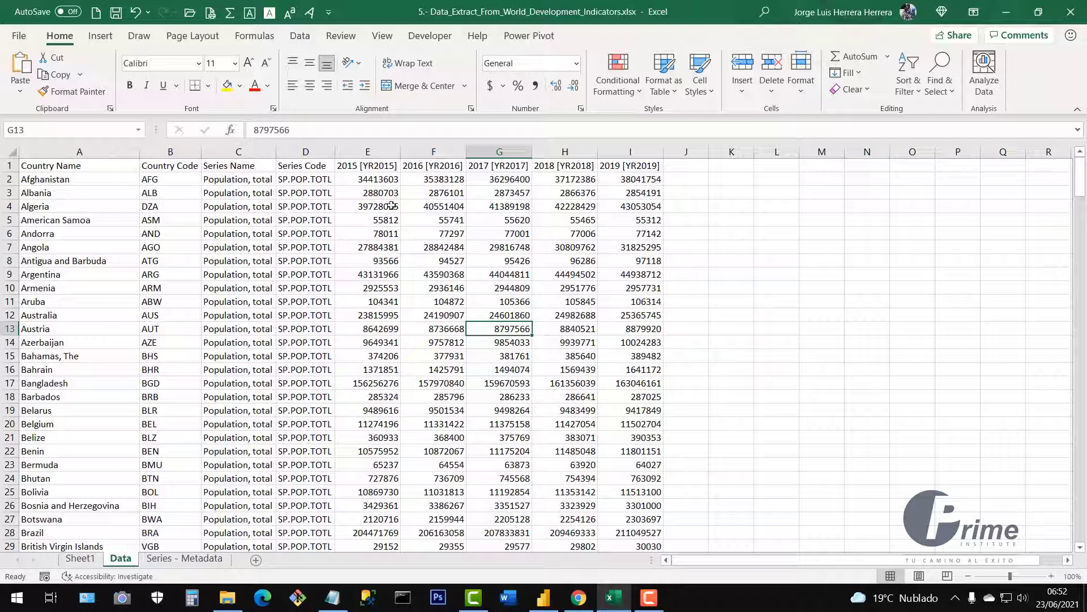
Step: Examine the 2015 to 2019 headings and the population values beneath them in columns E to I of the Data sheet
{"action": "left_click_drag", "start_coordinate": [374, 165], "coordinate": [638, 164]}
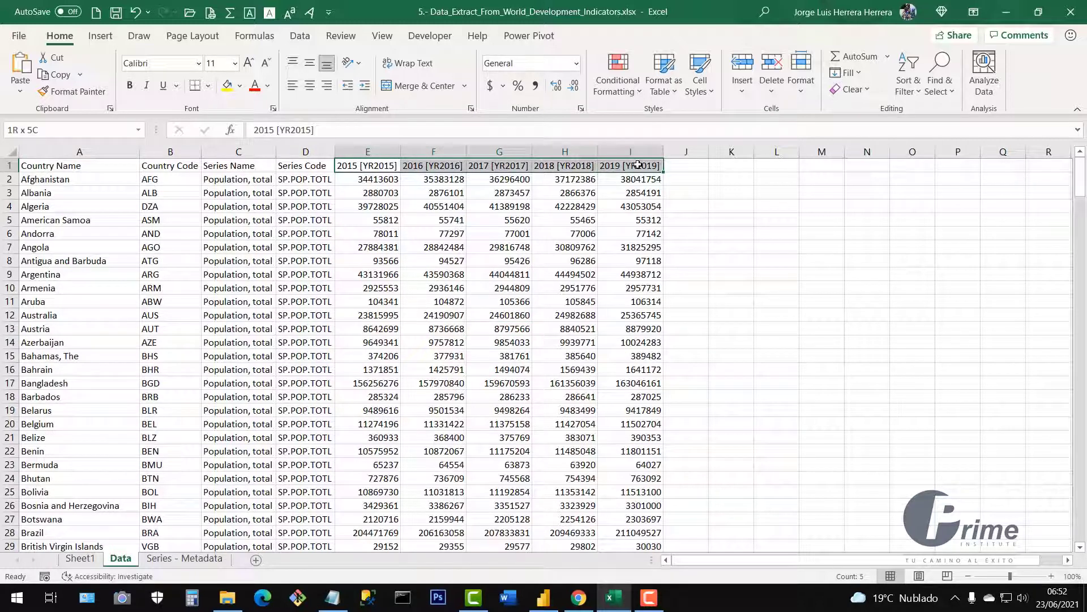
{"action": "left_click_drag", "start_coordinate": [638, 164], "coordinate": [638, 164]}
{"action": "left_click_drag", "start_coordinate": [777, 166], "coordinate": [765, 437]}
{"action": "left_click_drag", "start_coordinate": [361, 184], "coordinate": [612, 492]}
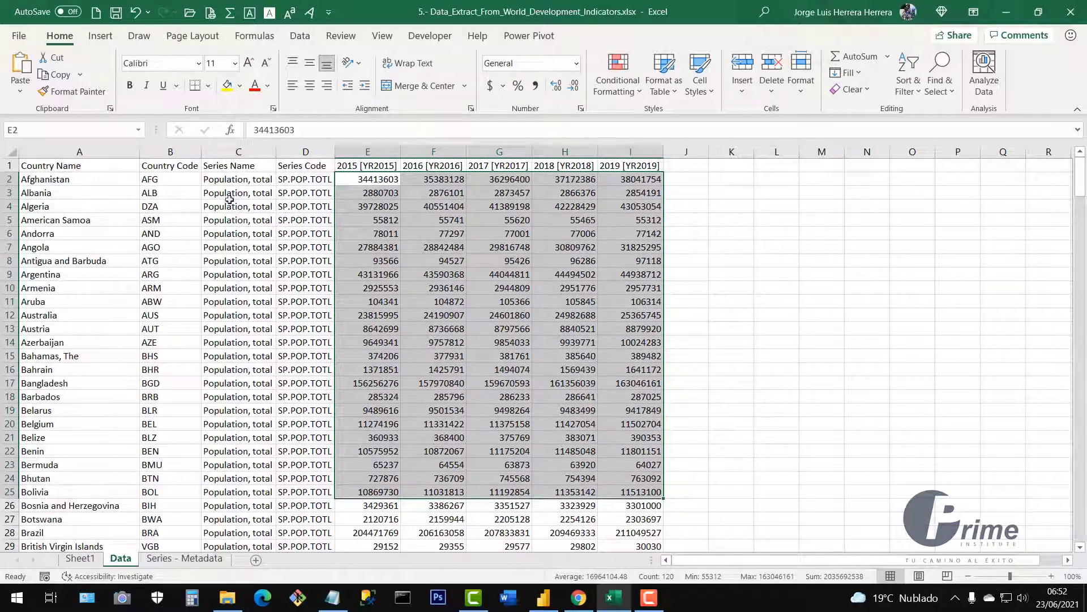
{"action": "left_click_drag", "start_coordinate": [824, 177], "coordinate": [823, 490]}
{"action": "left_click", "coordinate": [456, 300]}
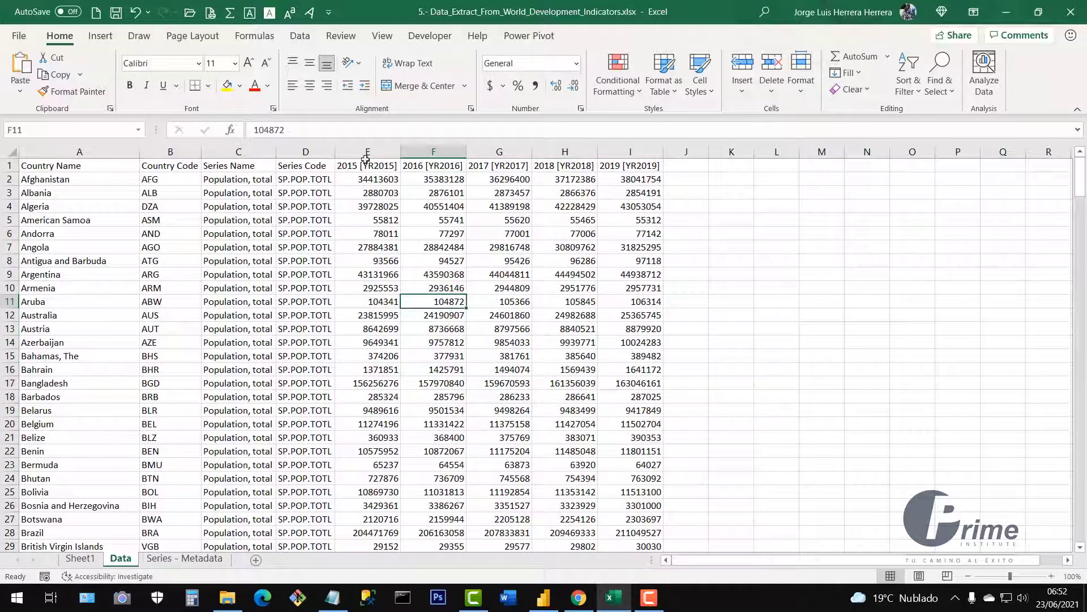
{"action": "left_click_drag", "start_coordinate": [361, 153], "coordinate": [630, 152]}
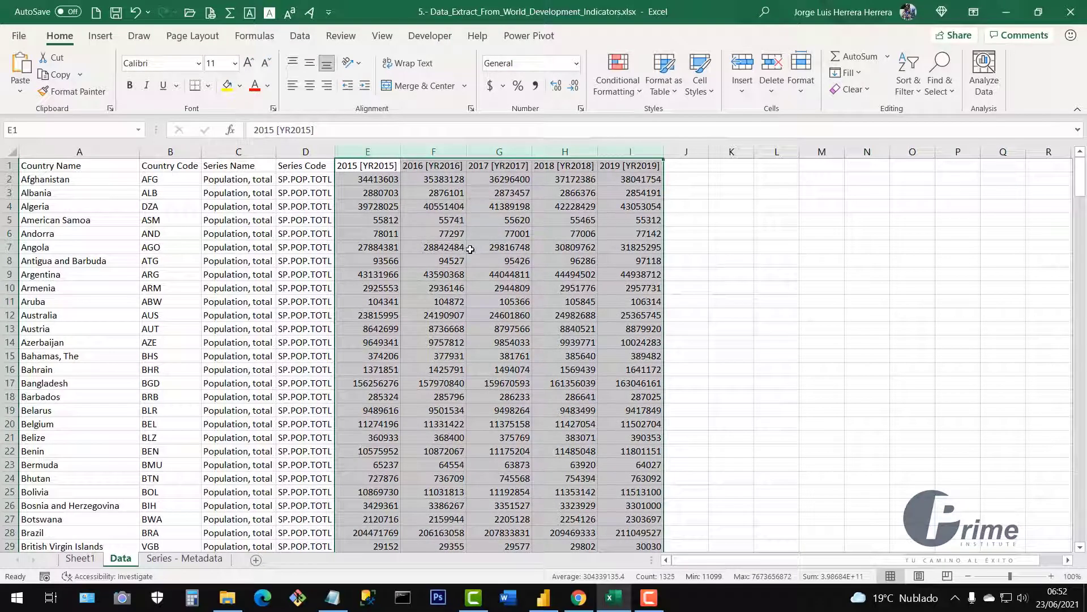
Step: Delete the Sheet1 worksheet that holds the PivotTable and confirm the deletion
{"action": "left_click", "coordinate": [551, 260]}
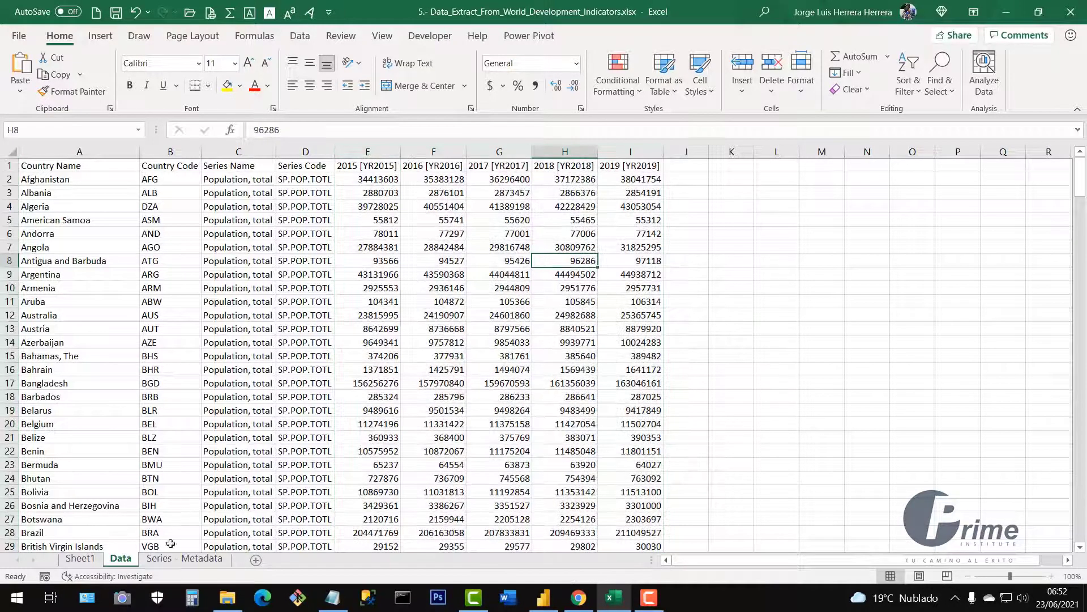
{"action": "left_click", "coordinate": [78, 559]}
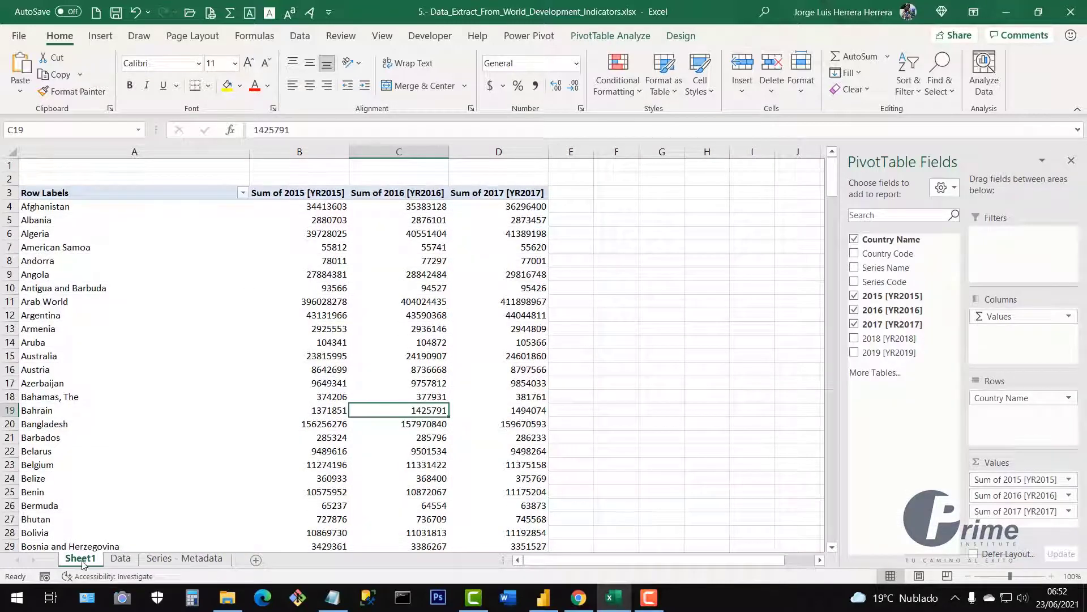
{"action": "right_click", "coordinate": [82, 563]}
{"action": "left_click", "coordinate": [130, 381]}
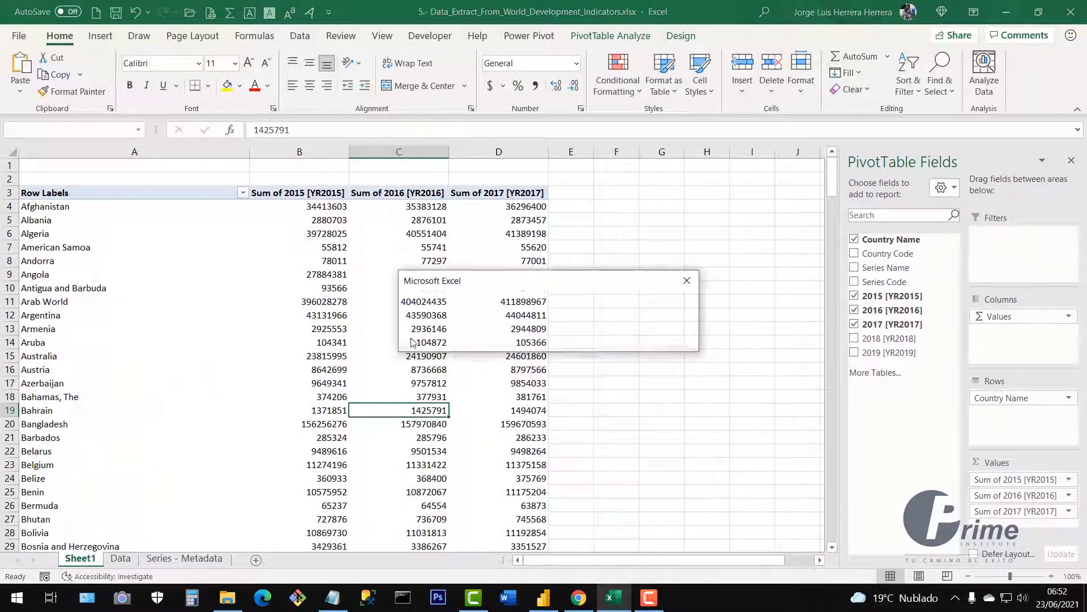
{"action": "left_click", "coordinate": [518, 338]}
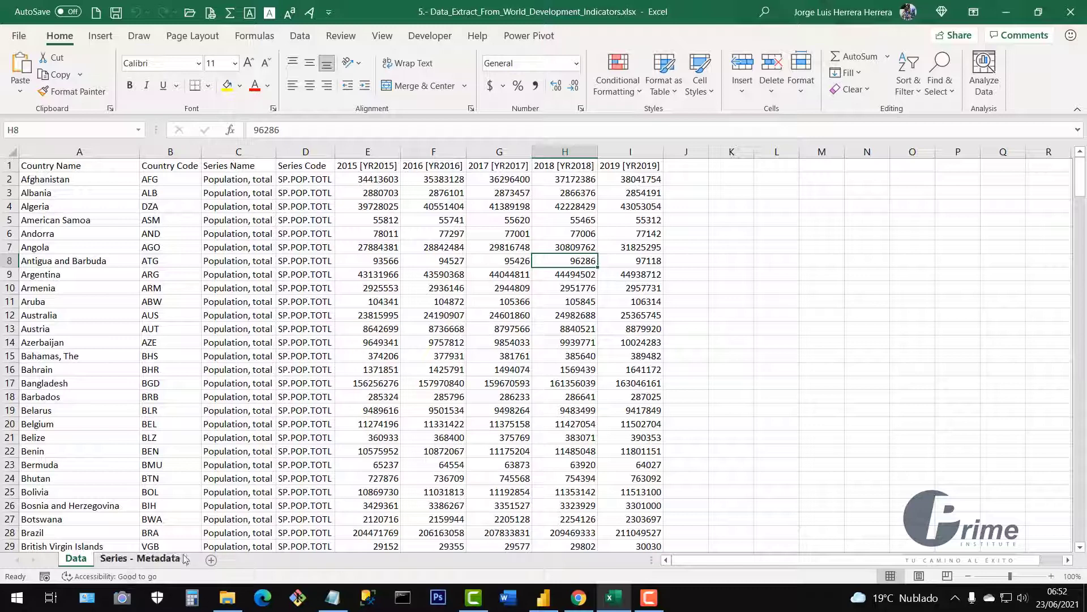
Step: Add a new worksheet and copy the header row and the Afghanistan row, A1:I2, from the Data sheet into it at A1
{"action": "left_click", "coordinate": [211, 560]}
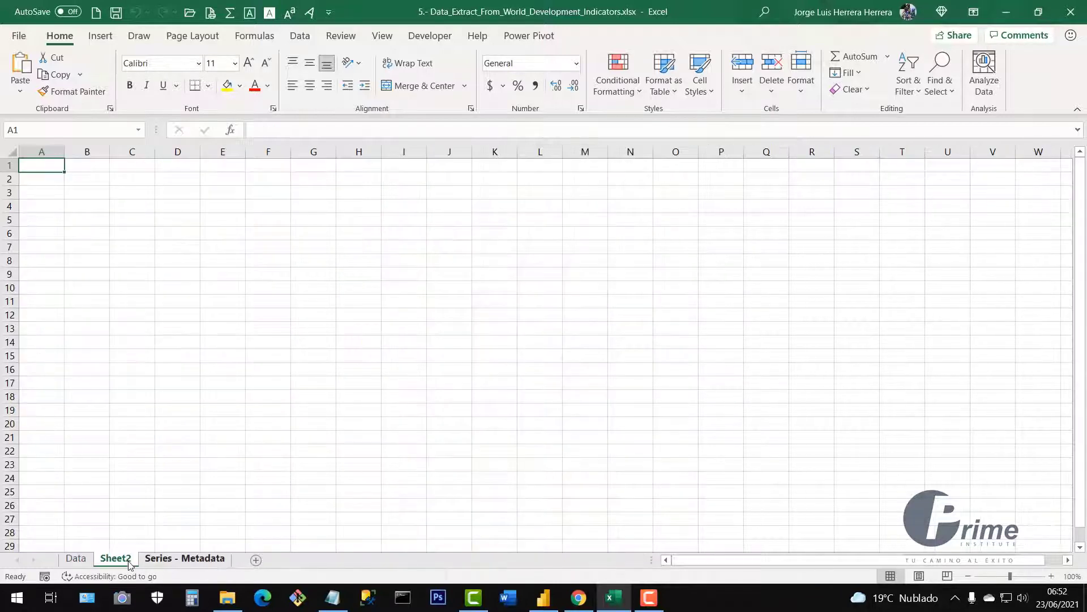
{"action": "left_click", "coordinate": [76, 560]}
{"action": "left_click", "coordinate": [160, 296]}
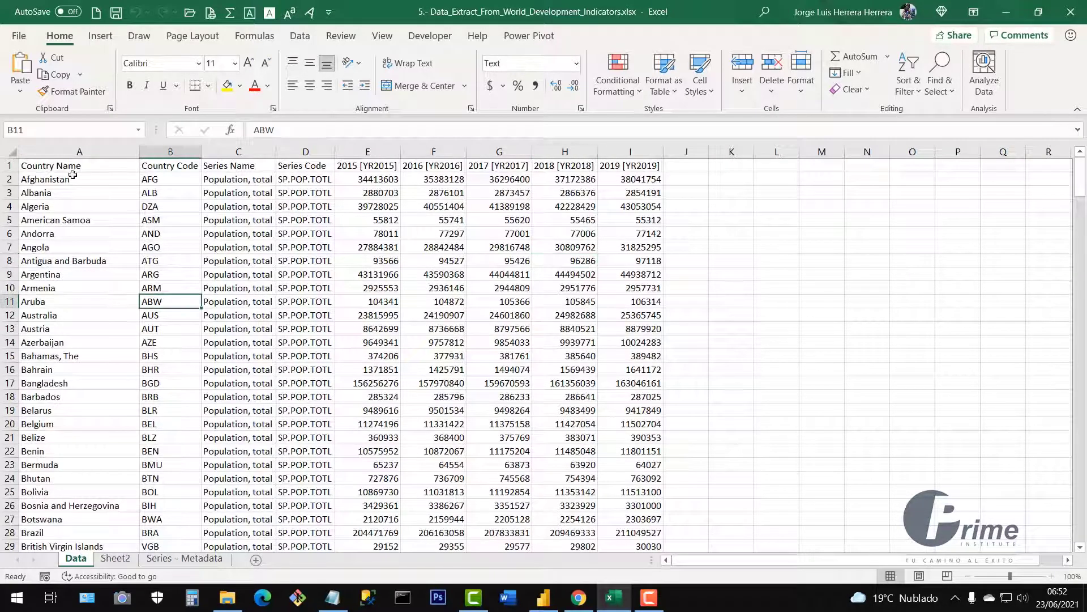
{"action": "left_click", "coordinate": [41, 164]}
{"action": "left_click_drag", "start_coordinate": [63, 166], "coordinate": [630, 181]}
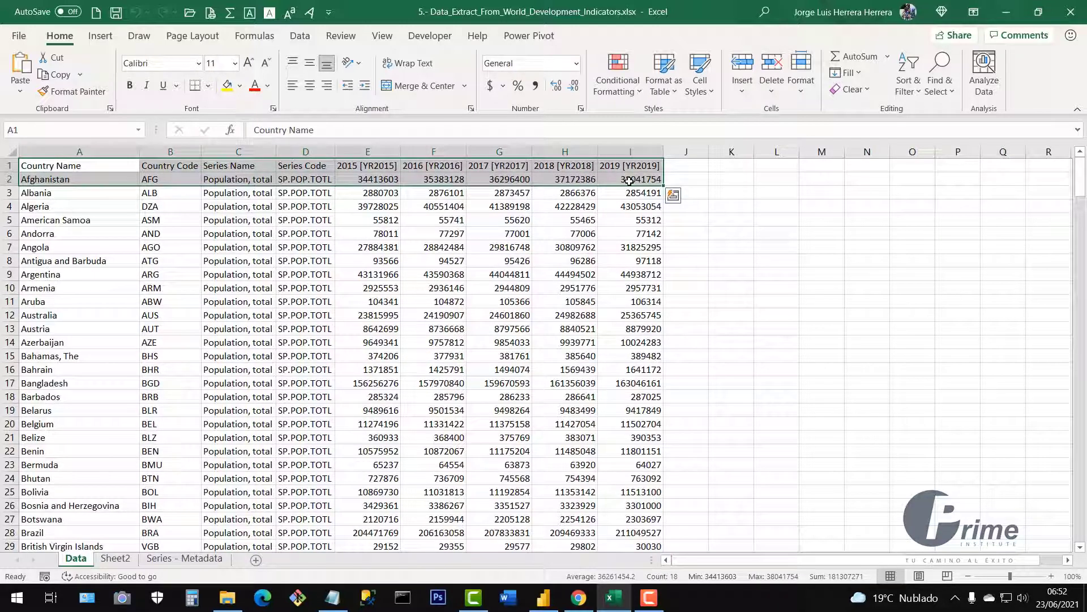
{"action": "key", "text": "ctrl+c"}
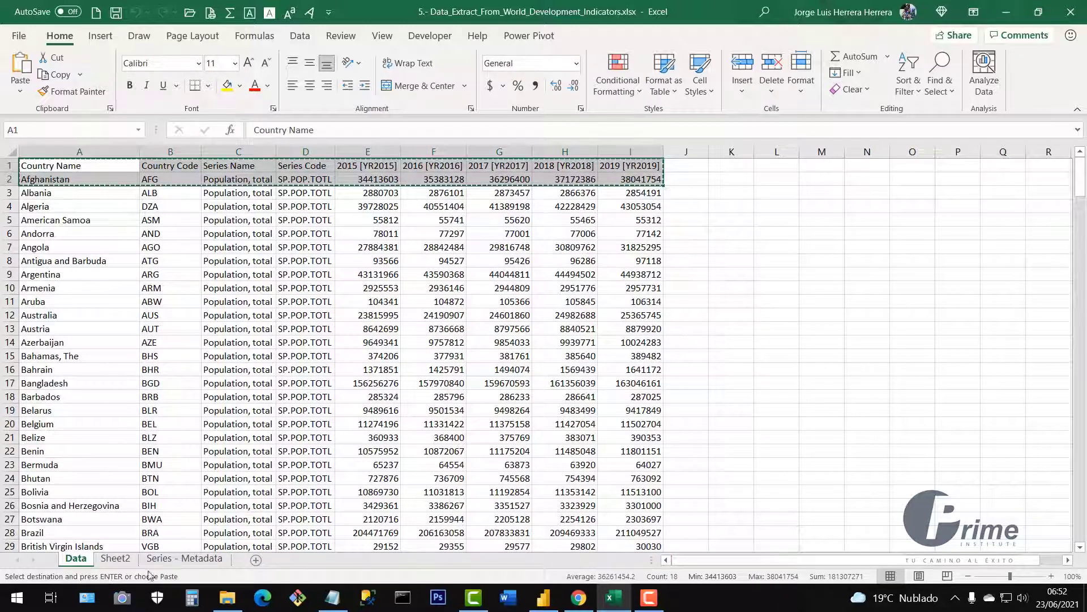
{"action": "left_click", "coordinate": [120, 559]}
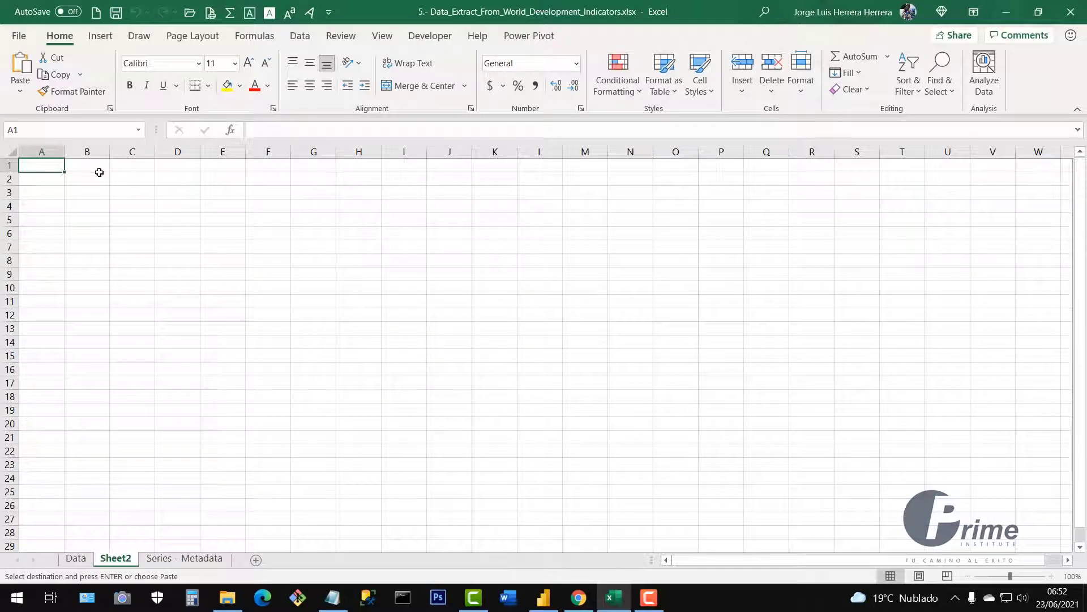
{"action": "key", "text": "ctrl+v"}
{"action": "left_click", "coordinate": [314, 261]}
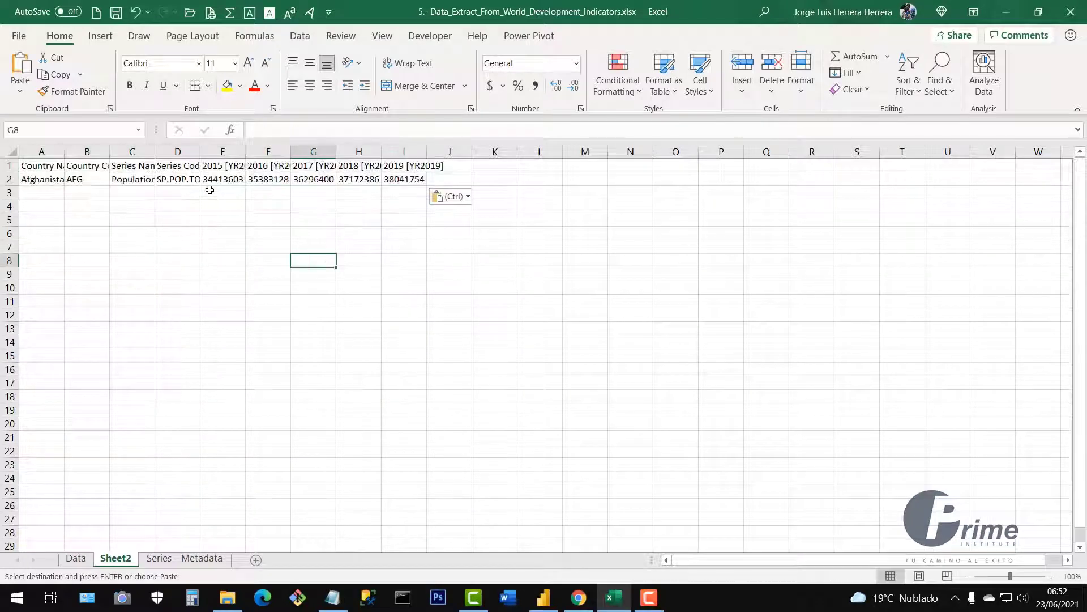
Step: Autofit the widths of columns A to I in Sheet2 to their contents
{"action": "left_click_drag", "start_coordinate": [41, 152], "coordinate": [398, 152]}
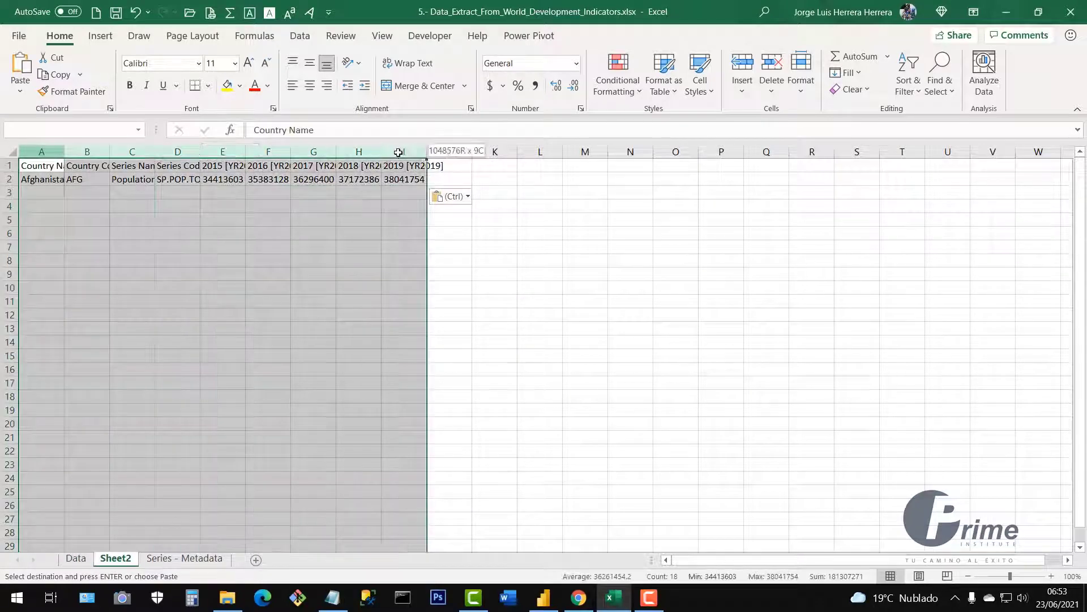
{"action": "double_click", "coordinate": [381, 152]}
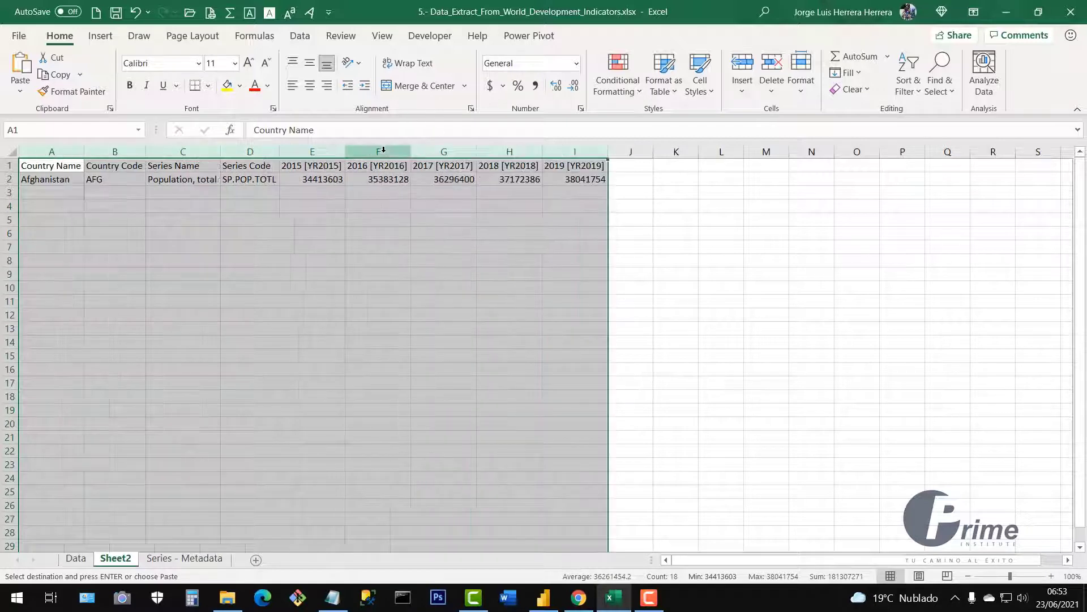
{"action": "left_click", "coordinate": [379, 288]}
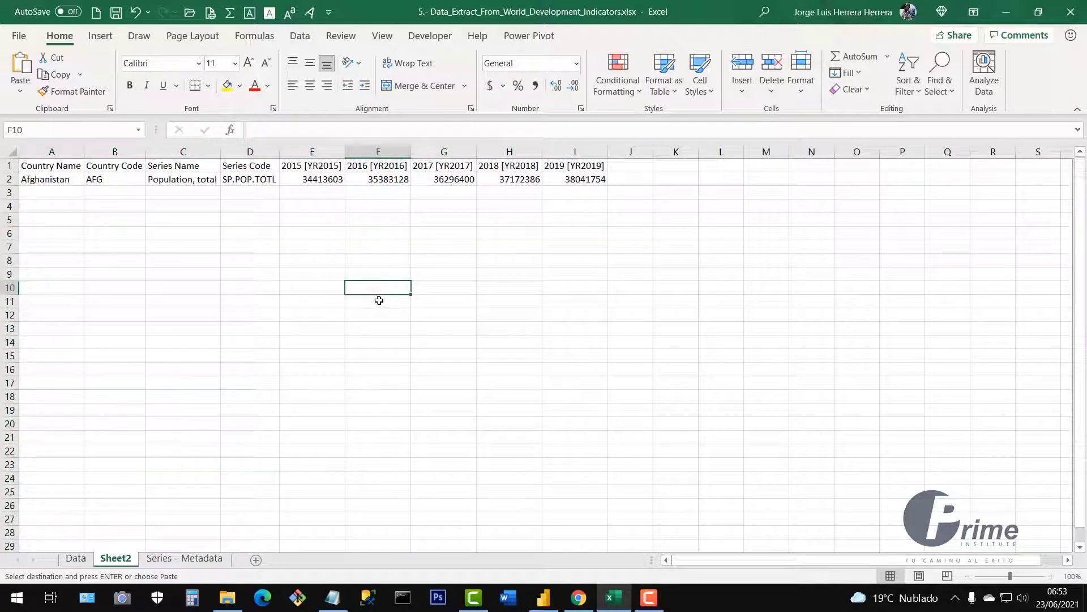
Step: Delete the Series Name and Series Code columns from Sheet2, keeping Country Name and Country Code
{"action": "left_click", "coordinate": [55, 167]}
{"action": "left_click", "coordinate": [54, 179]}
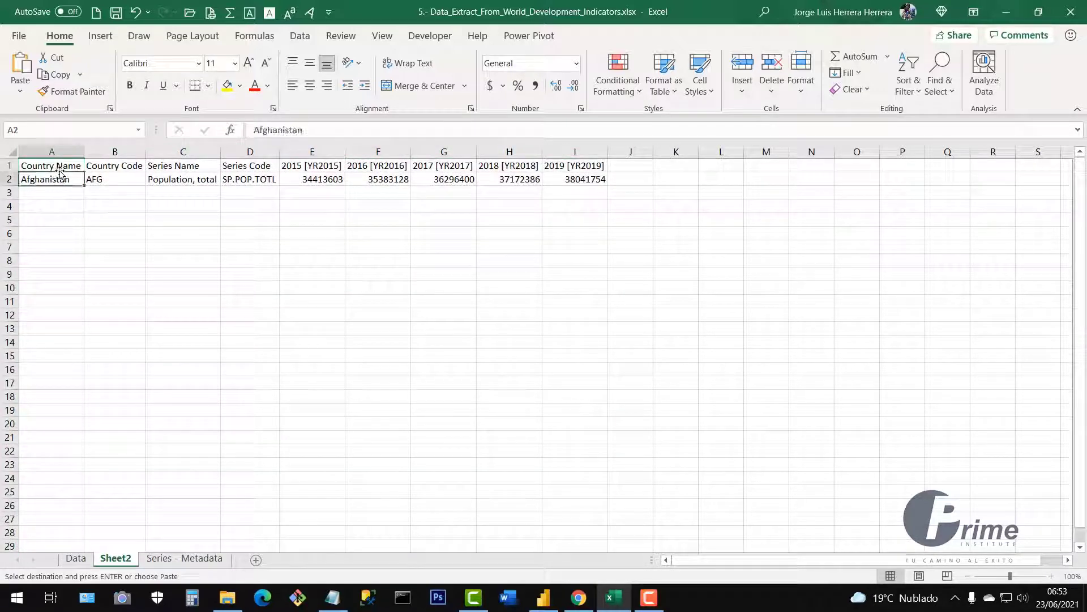
{"action": "left_click_drag", "start_coordinate": [60, 171], "coordinate": [116, 180]}
{"action": "key", "text": "ctrl+v"}
{"action": "key", "text": "ctrl+v"}
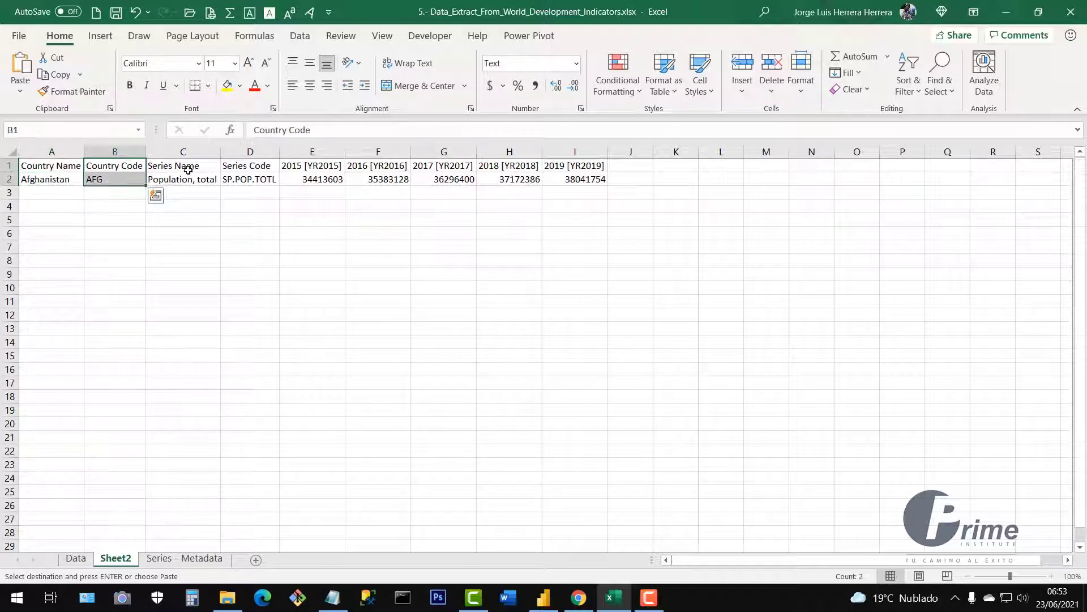
{"action": "left_click", "coordinate": [188, 169]}
{"action": "left_click", "coordinate": [245, 174]}
{"action": "left_click_drag", "start_coordinate": [194, 153], "coordinate": [244, 157]}
{"action": "right_click", "coordinate": [255, 157]}
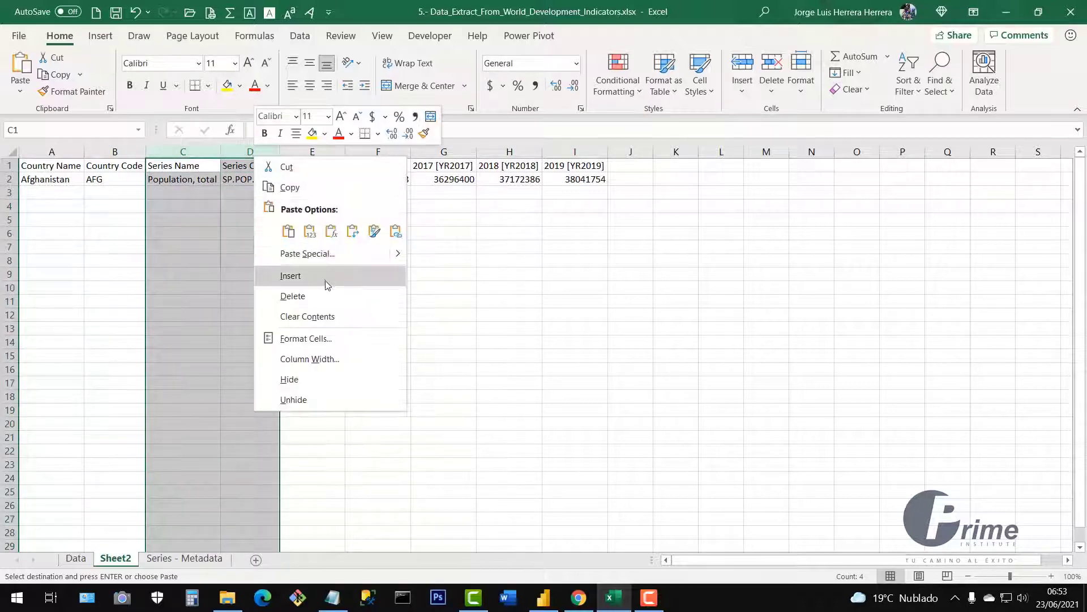
{"action": "left_click", "coordinate": [314, 295]}
{"action": "left_click", "coordinate": [177, 247]}
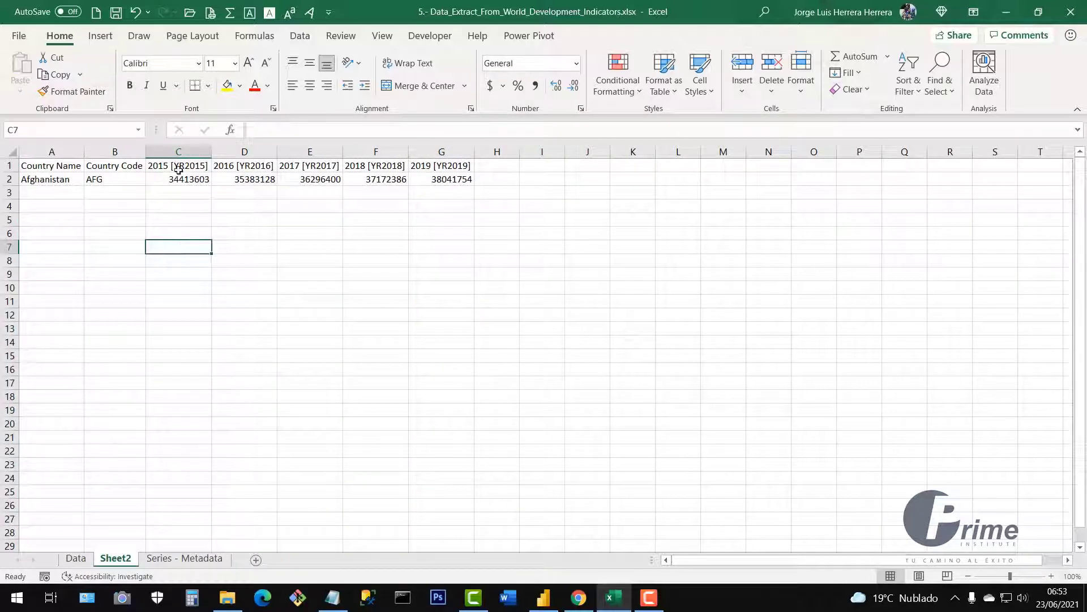
Step: Insert a blank column between Country Code and the 2015 [YR2015] column in Sheet2
{"action": "left_click_drag", "start_coordinate": [178, 170], "coordinate": [447, 169]}
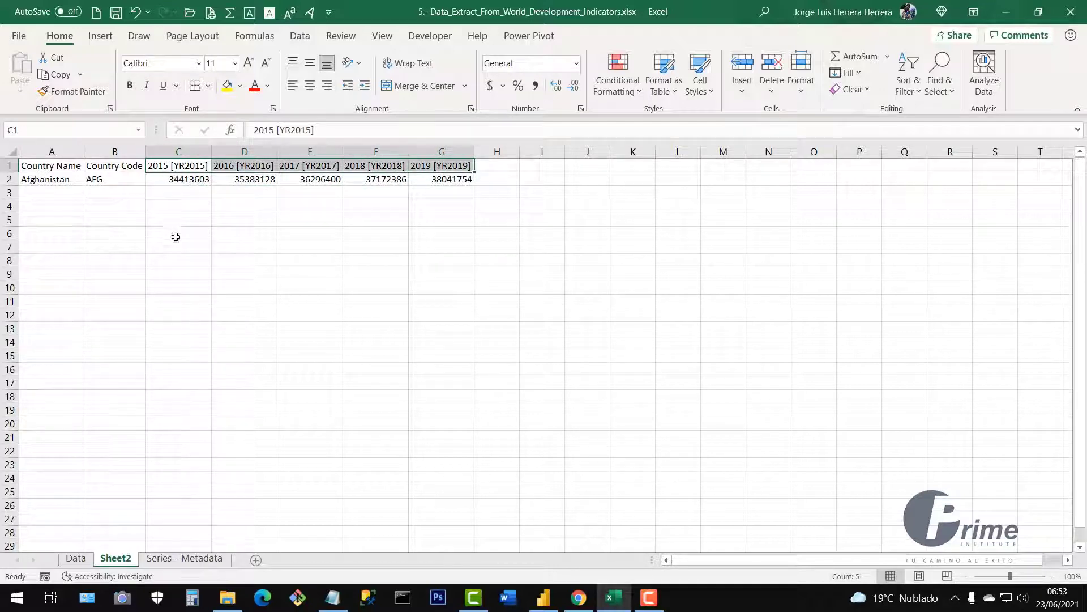
{"action": "right_click", "coordinate": [183, 146]}
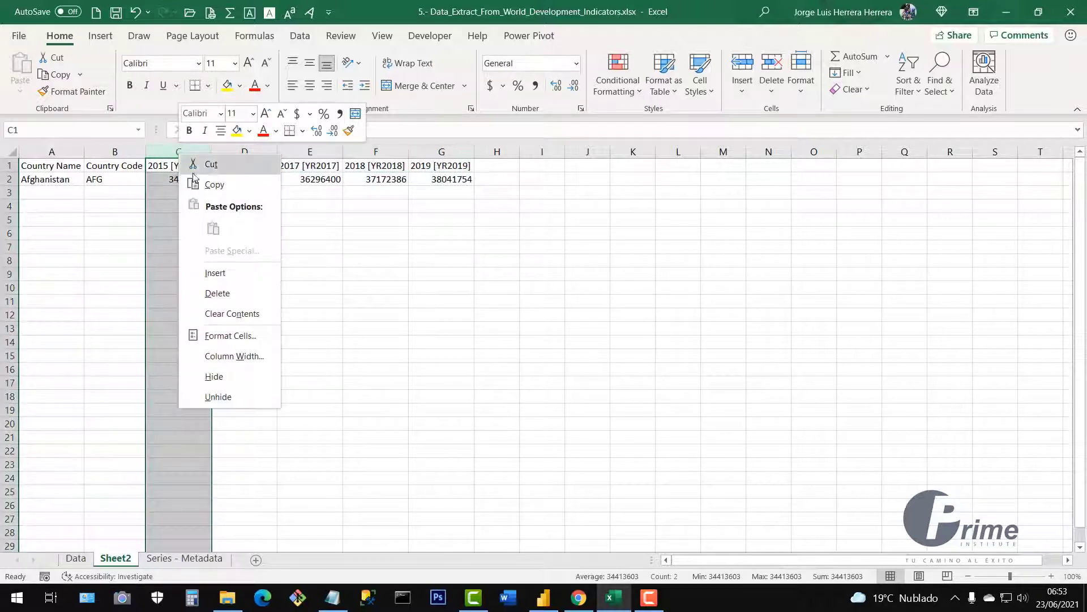
{"action": "left_click", "coordinate": [228, 272]}
{"action": "left_click", "coordinate": [122, 260]}
Step: Fill the Afghanistan country name and AFG country code down through row 6 in columns A and B
{"action": "left_click", "coordinate": [49, 180]}
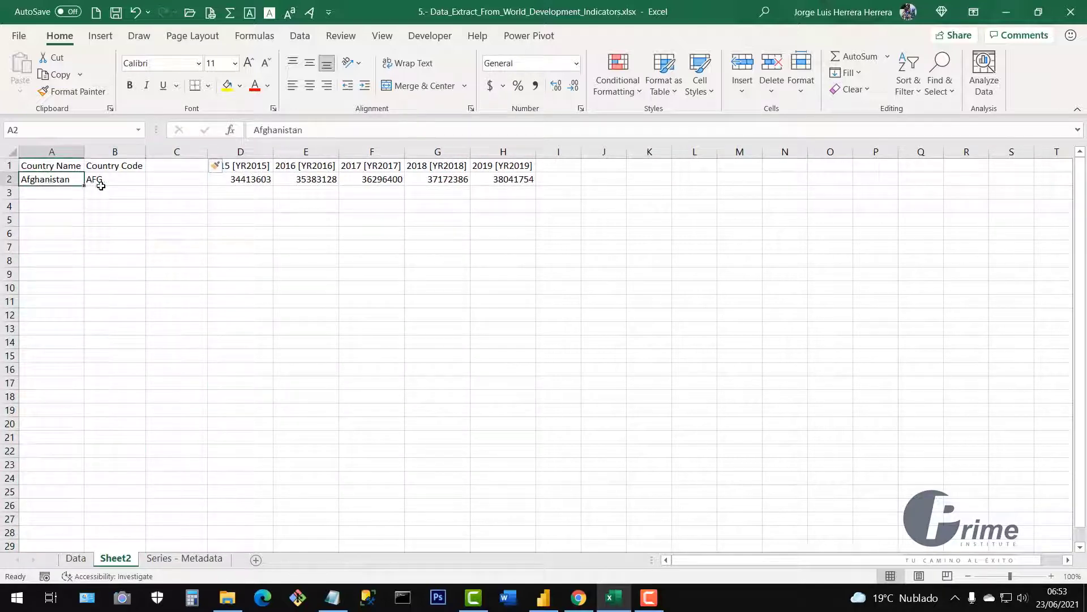
{"action": "left_click_drag", "start_coordinate": [84, 186], "coordinate": [83, 241]}
{"action": "left_click", "coordinate": [109, 177]}
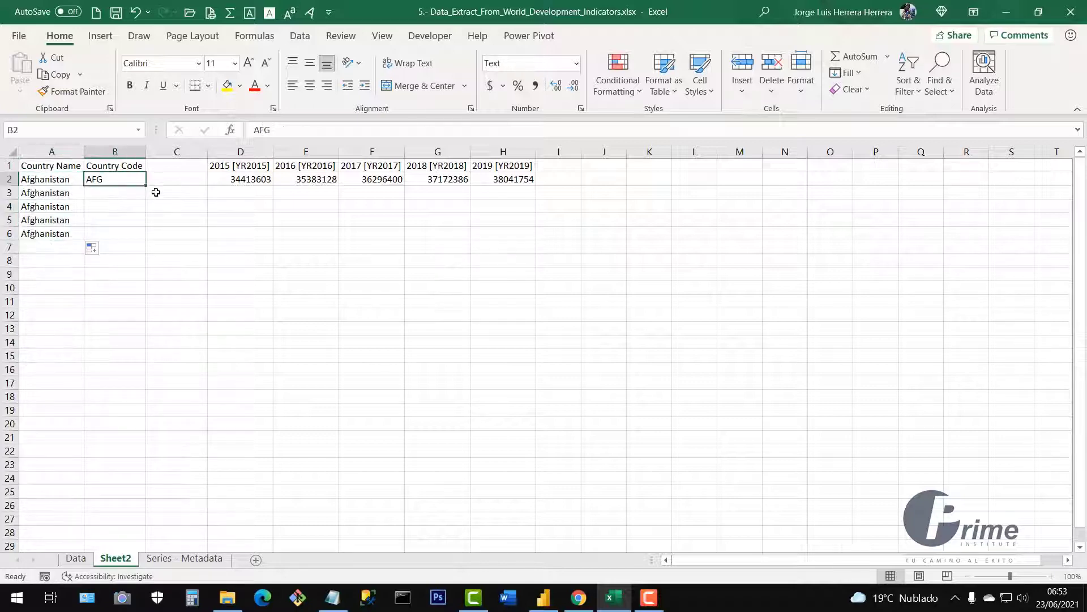
{"action": "left_click_drag", "start_coordinate": [146, 187], "coordinate": [150, 238]}
{"action": "left_click", "coordinate": [201, 215]}
Step: Enter the heading Year in cell C1 of the blank column
{"action": "left_click", "coordinate": [185, 165]}
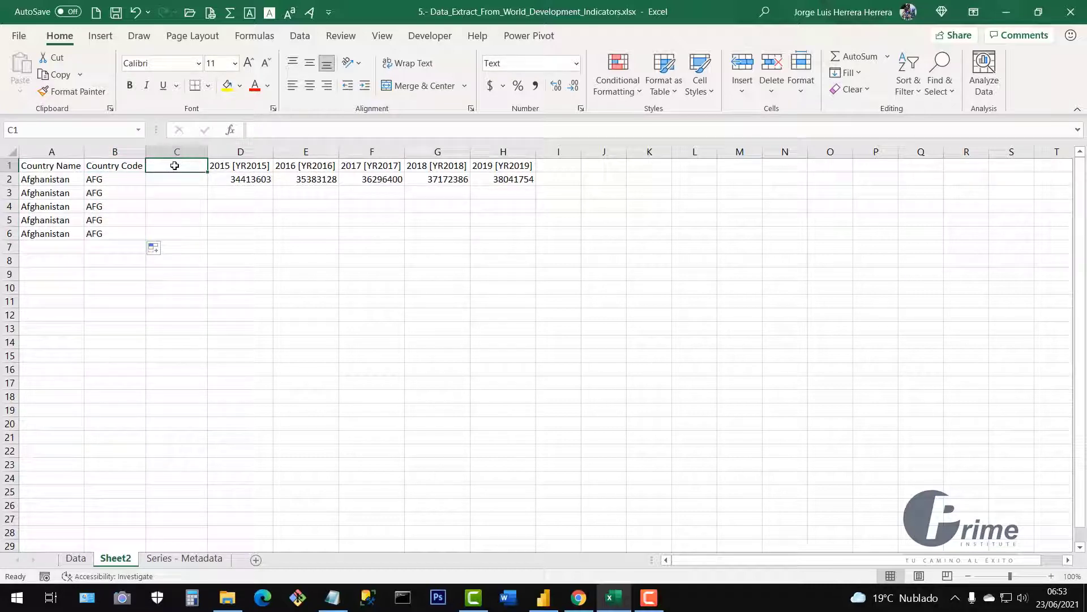
{"action": "type", "text": "Ye"}
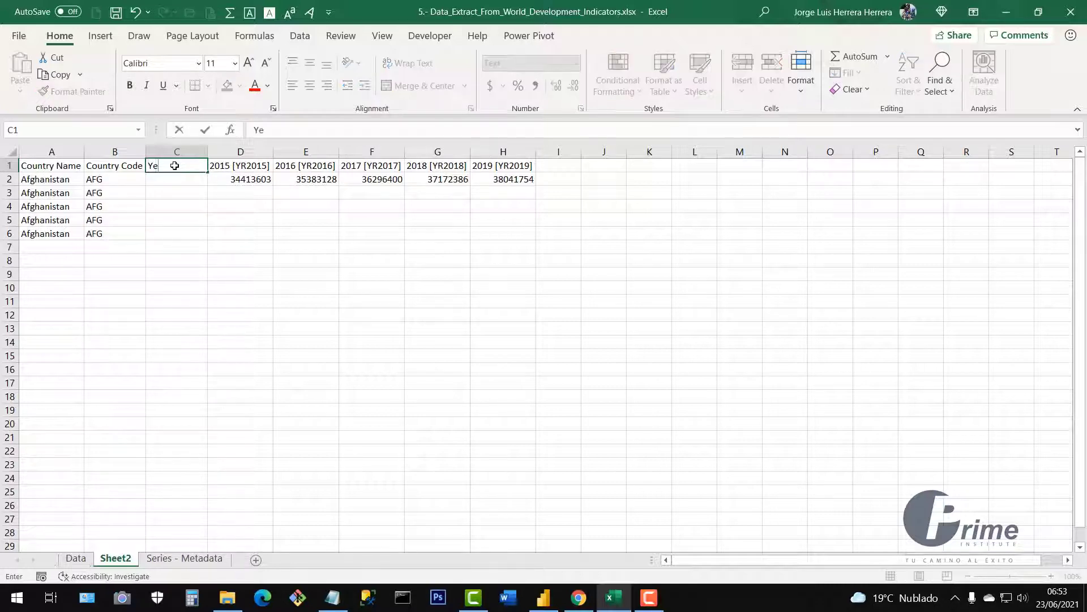
{"action": "type", "text": "ar"}
{"action": "key", "text": "Return"}
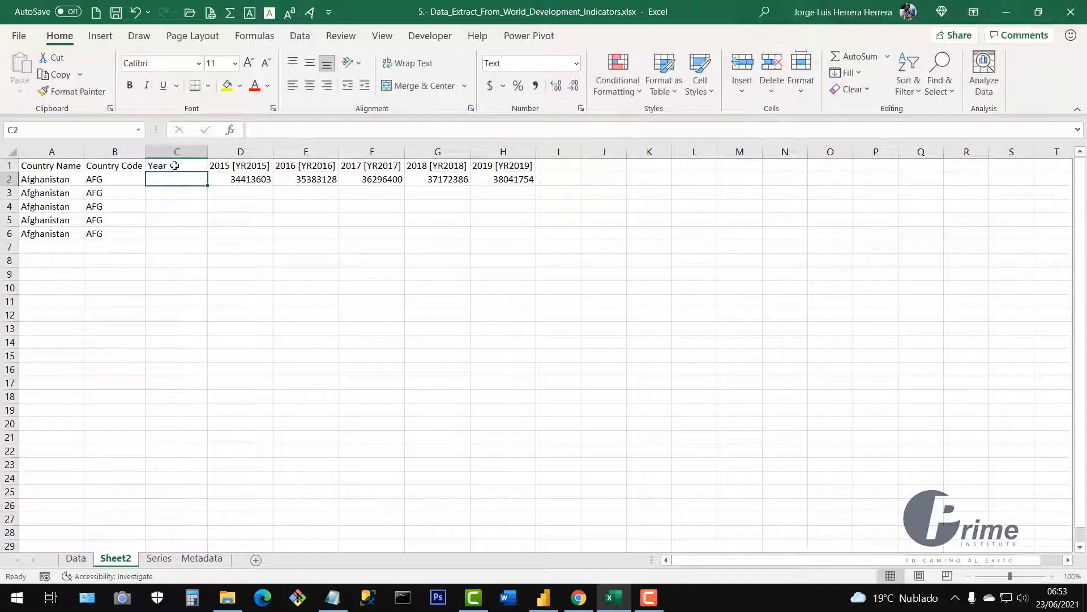
Step: Copy the 2015 to 2019 headings in D1:H1 and paste them transposed into the Year column from C2 to C6
{"action": "left_click_drag", "start_coordinate": [235, 168], "coordinate": [504, 166]}
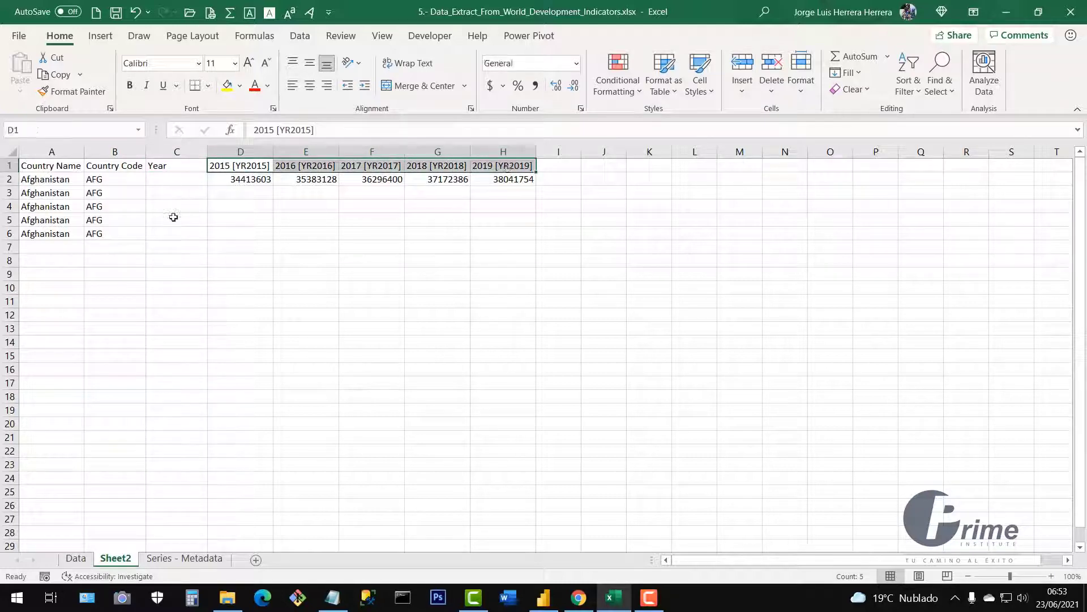
{"action": "left_click_drag", "start_coordinate": [173, 179], "coordinate": [175, 245]}
{"action": "left_click", "coordinate": [230, 170]}
{"action": "left_click_drag", "start_coordinate": [300, 167], "coordinate": [528, 165]}
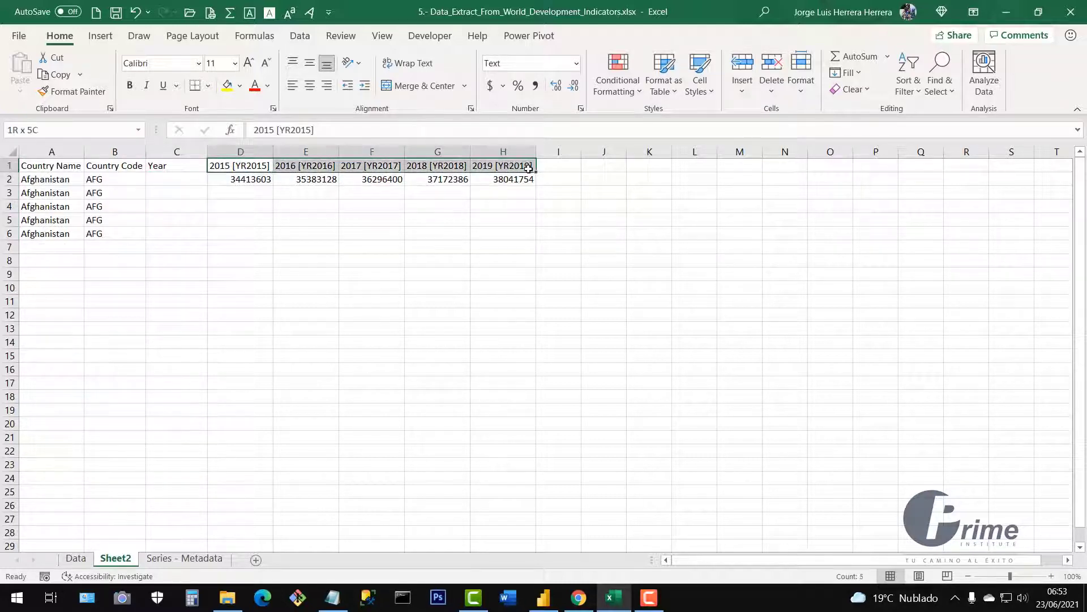
{"action": "key", "text": "ctrl+c"}
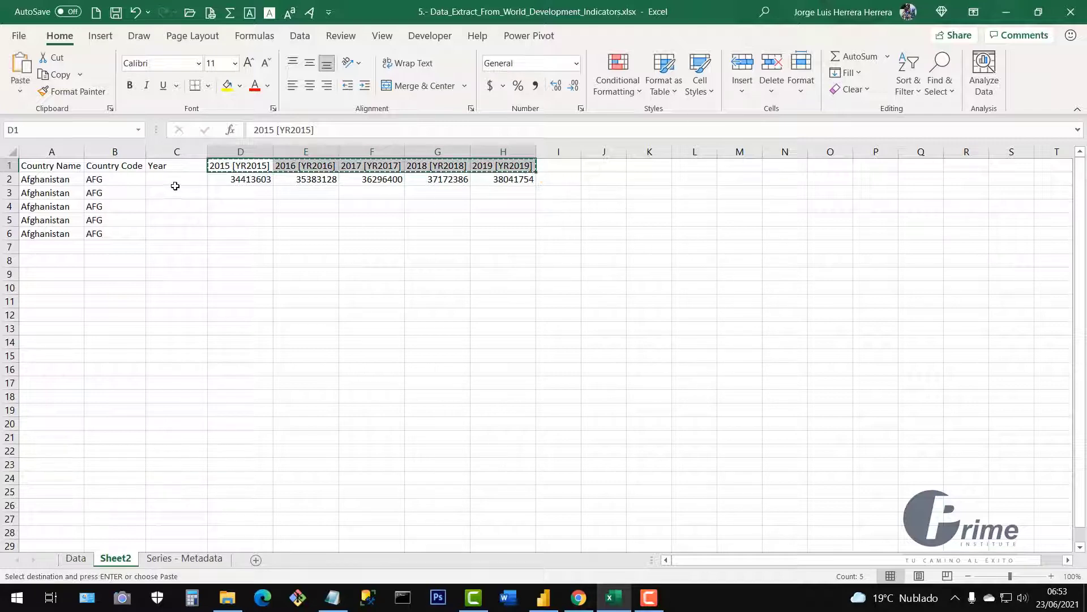
{"action": "left_click", "coordinate": [174, 183]}
{"action": "right_click", "coordinate": [173, 184]}
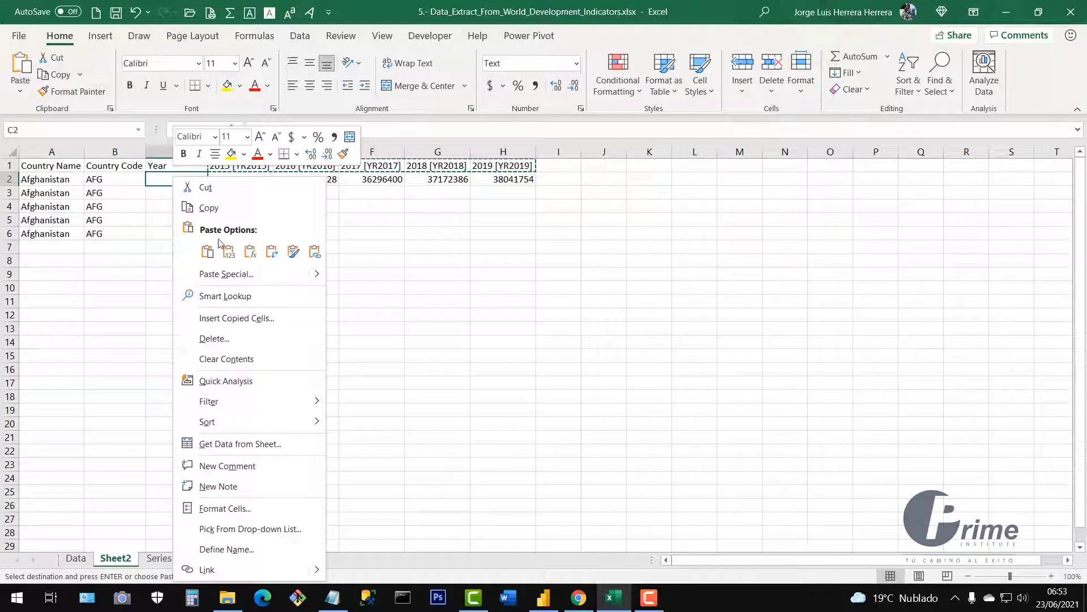
{"action": "left_click", "coordinate": [228, 252]}
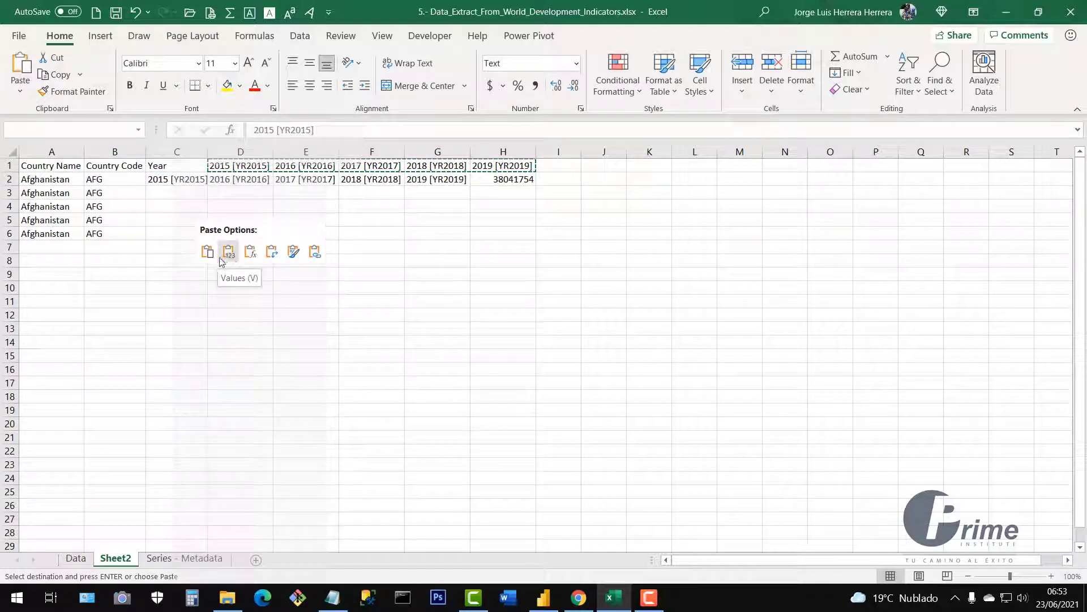
{"action": "left_click", "coordinate": [236, 276]}
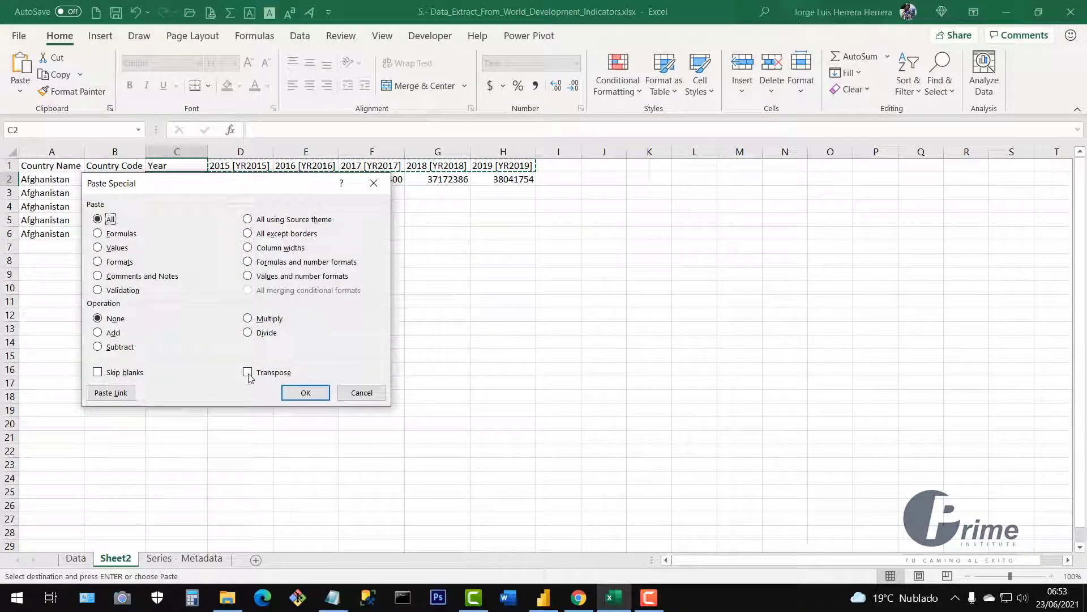
{"action": "left_click", "coordinate": [248, 372]}
{"action": "left_click", "coordinate": [302, 393]}
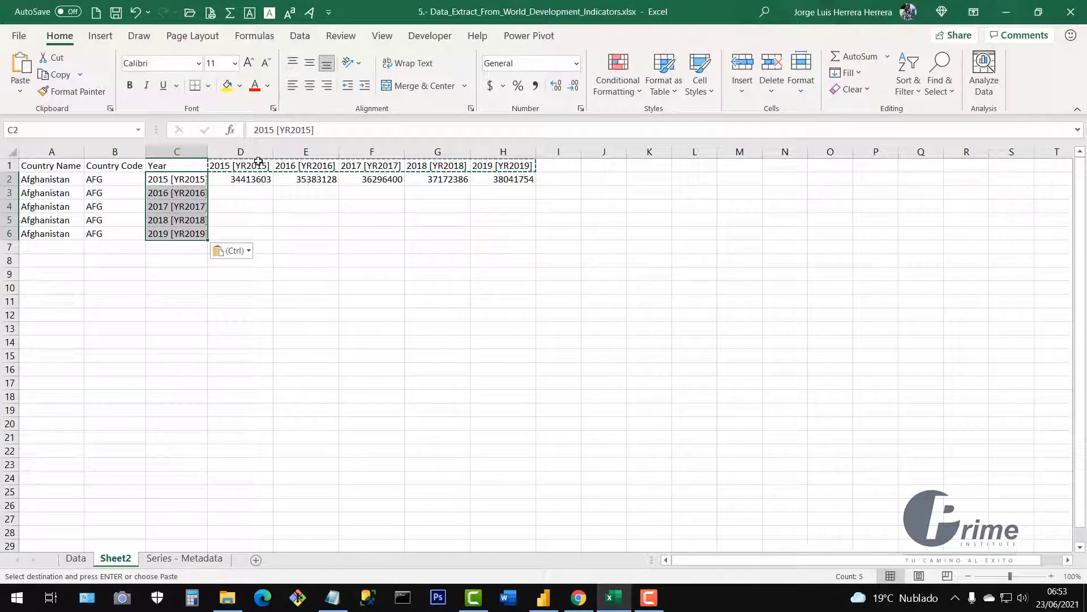
Step: Clear the 2015 to 2019 headings from D1:H1 and enter the heading Population in cell D1
{"action": "left_click_drag", "start_coordinate": [238, 167], "coordinate": [504, 166]}
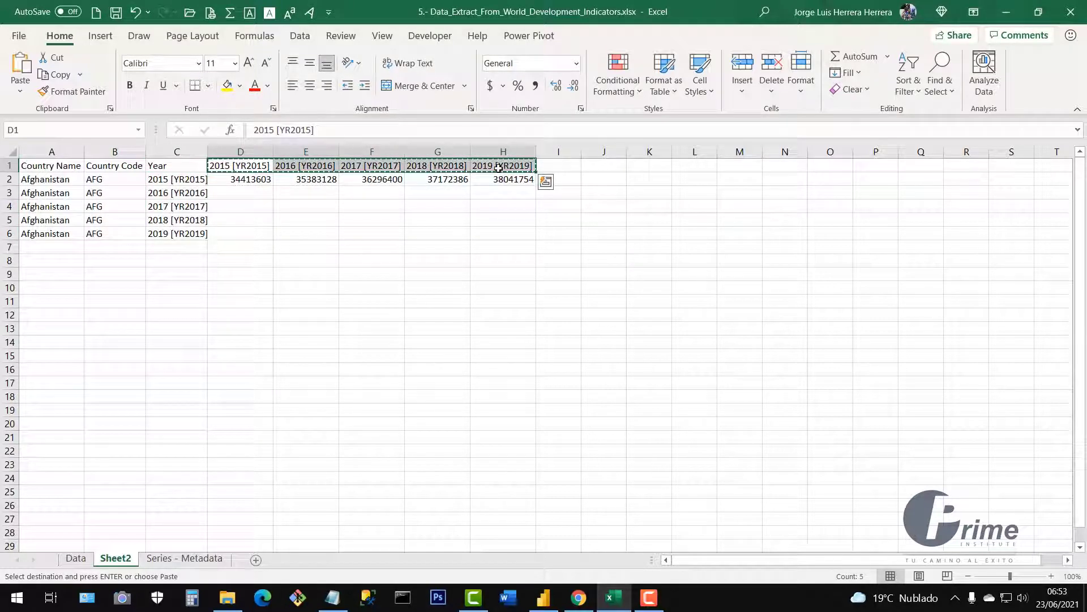
{"action": "key", "text": "Delete"}
{"action": "left_click", "coordinate": [245, 183]}
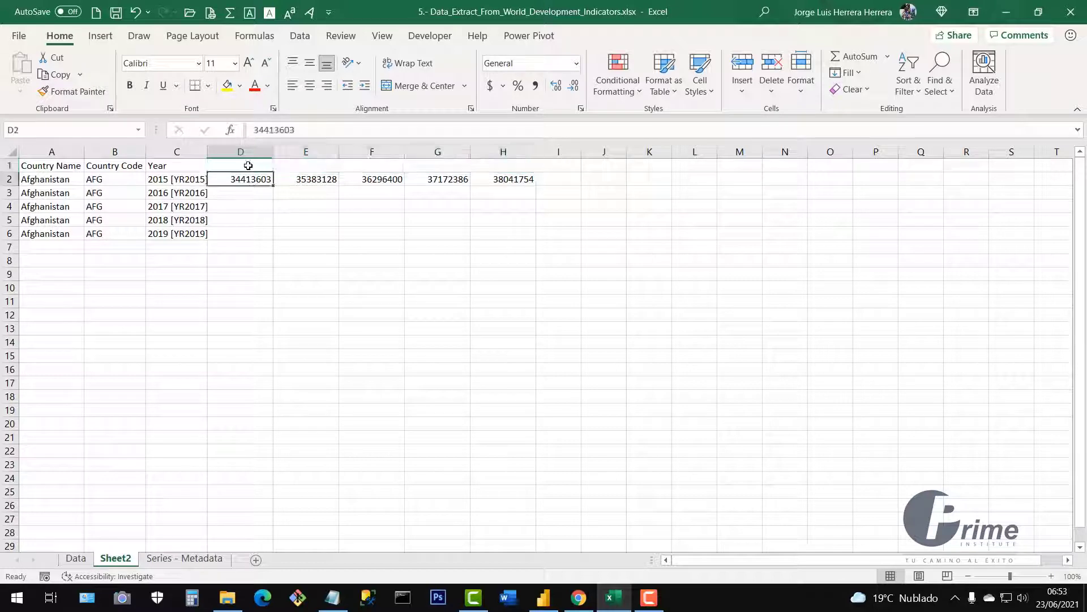
{"action": "left_click", "coordinate": [248, 165]}
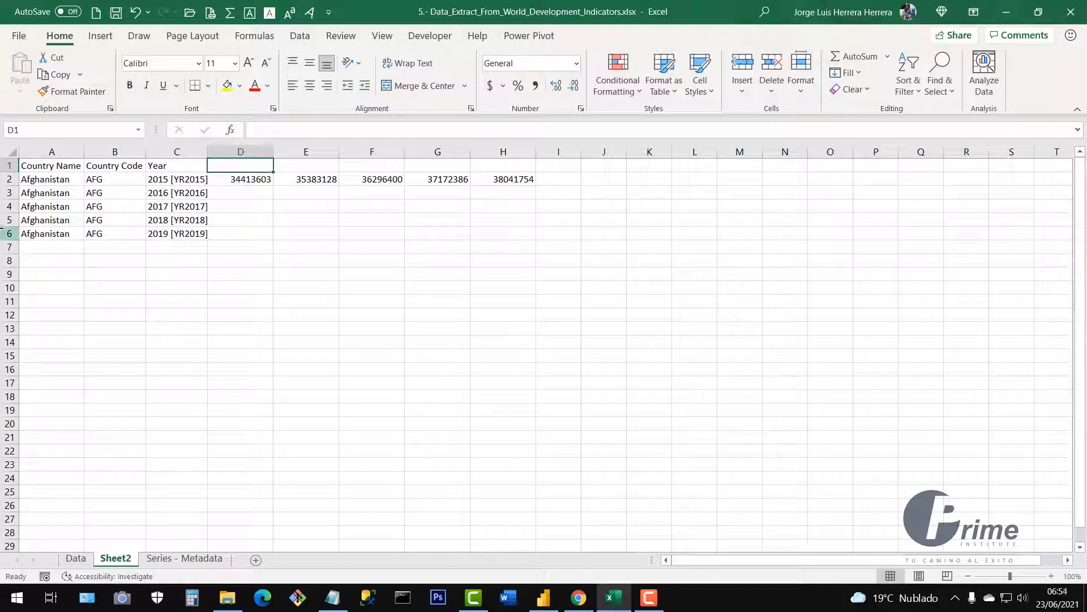
{"action": "type", "text": "Populati"}
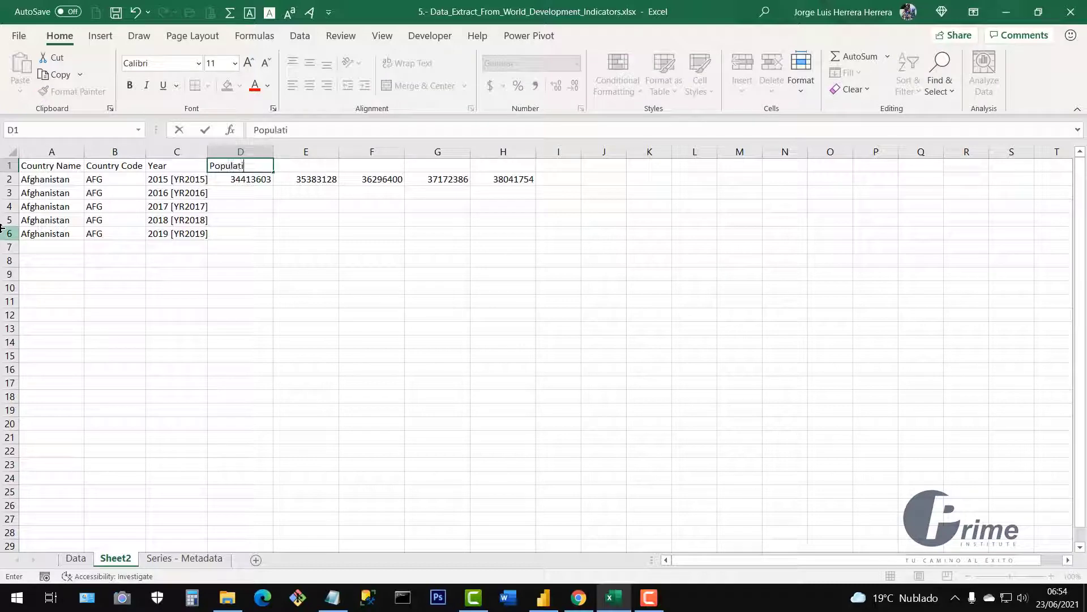
{"action": "type", "text": "on"}
{"action": "left_click", "coordinate": [291, 245]}
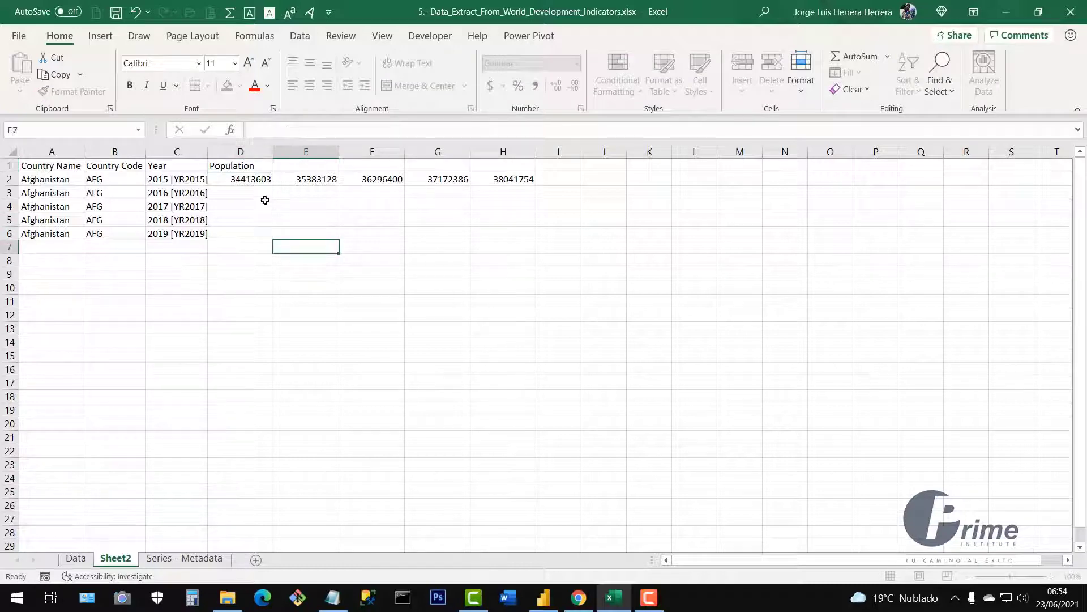
Step: Copy the Afghanistan population values in D2:H2 and try to paste them transposed starting at D2
{"action": "left_click_drag", "start_coordinate": [251, 179], "coordinate": [491, 180]}
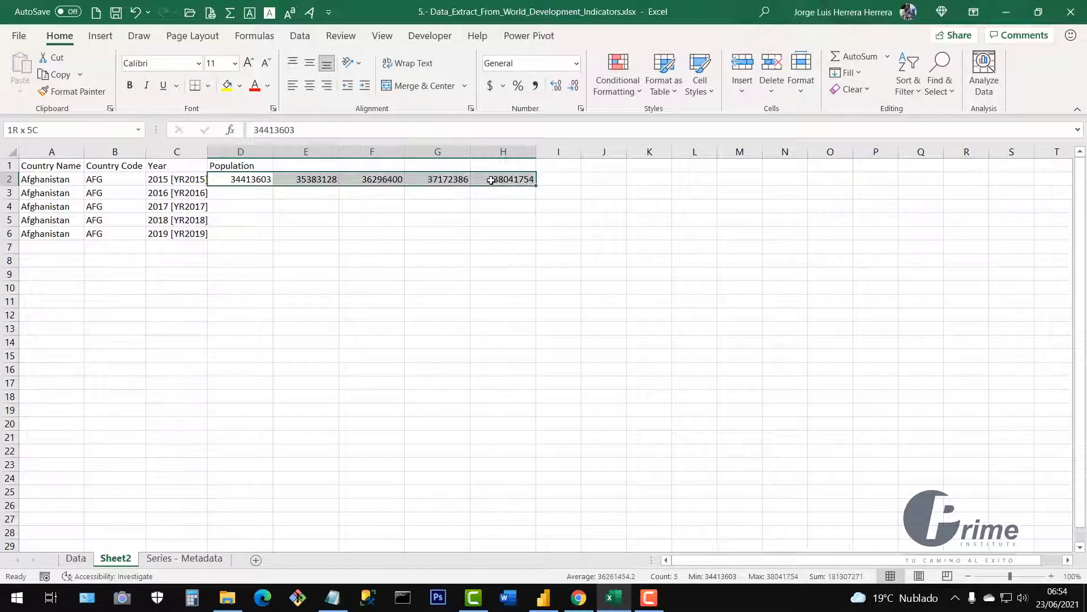
{"action": "key", "text": "ctrl+c"}
{"action": "left_click", "coordinate": [247, 180]}
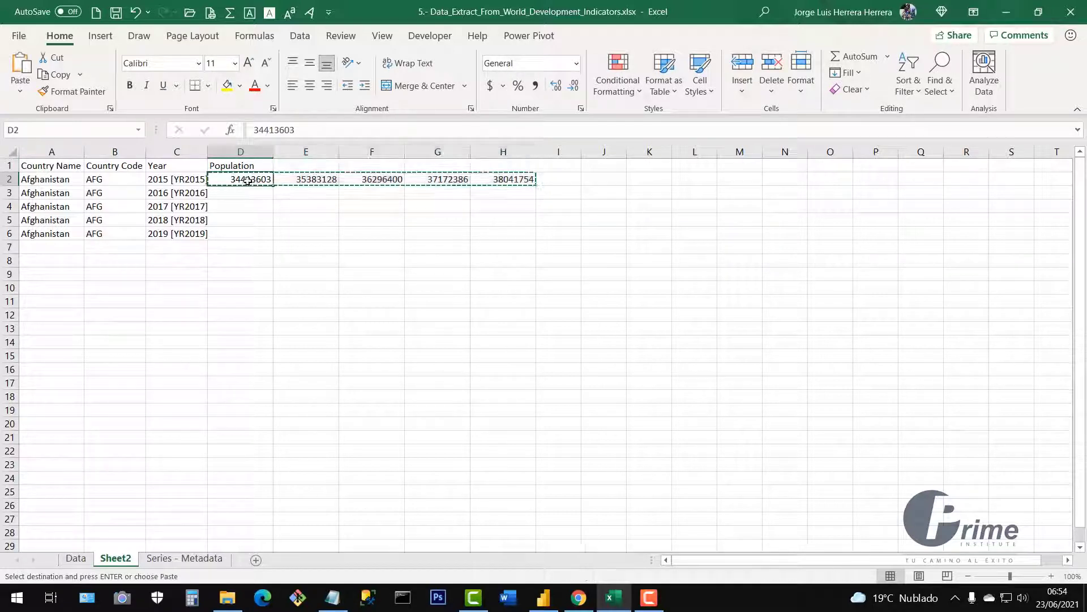
{"action": "right_click", "coordinate": [247, 180]}
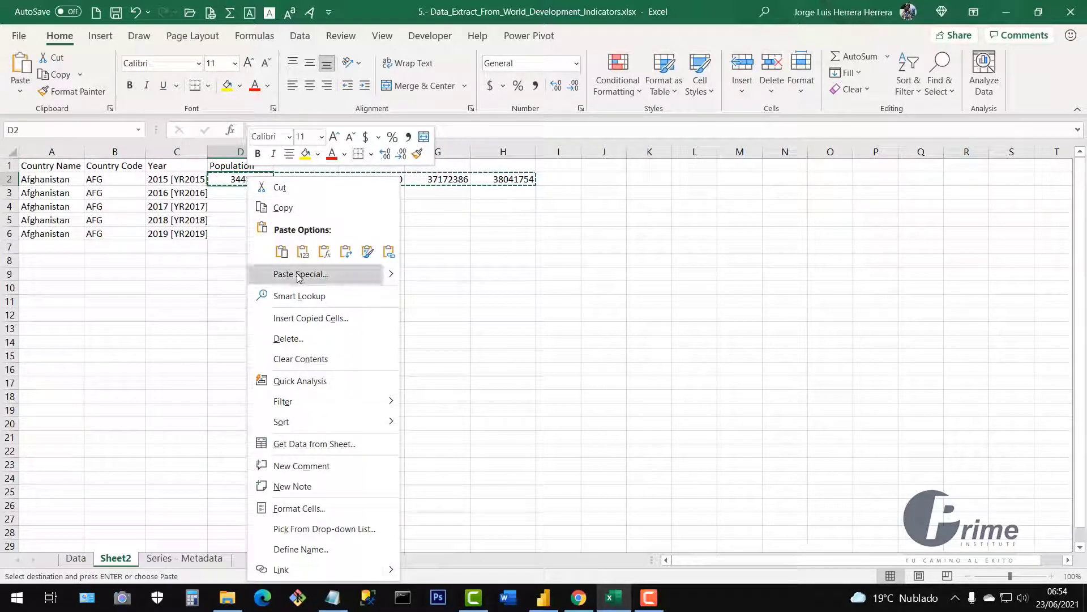
{"action": "left_click", "coordinate": [299, 275]}
{"action": "left_click", "coordinate": [321, 372]}
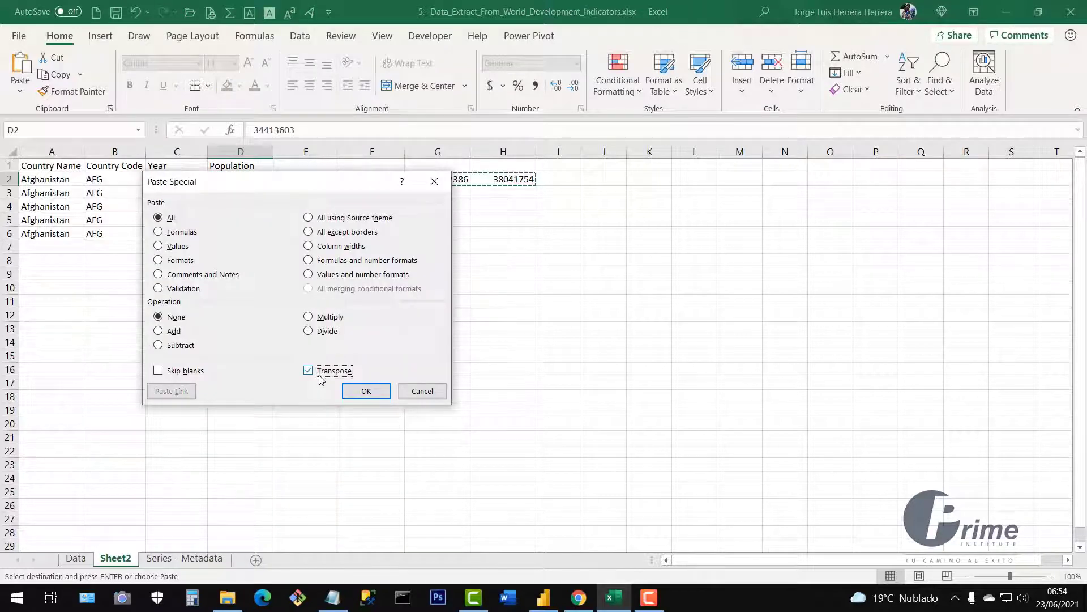
{"action": "left_click", "coordinate": [362, 390]}
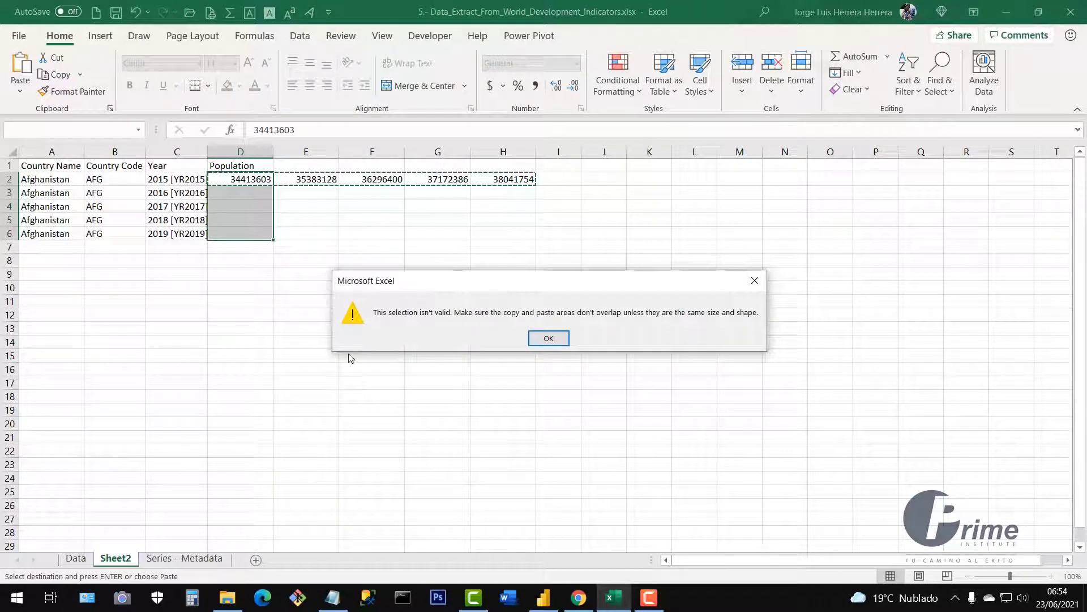
{"action": "left_click", "coordinate": [553, 336]}
{"action": "left_click", "coordinate": [352, 210]}
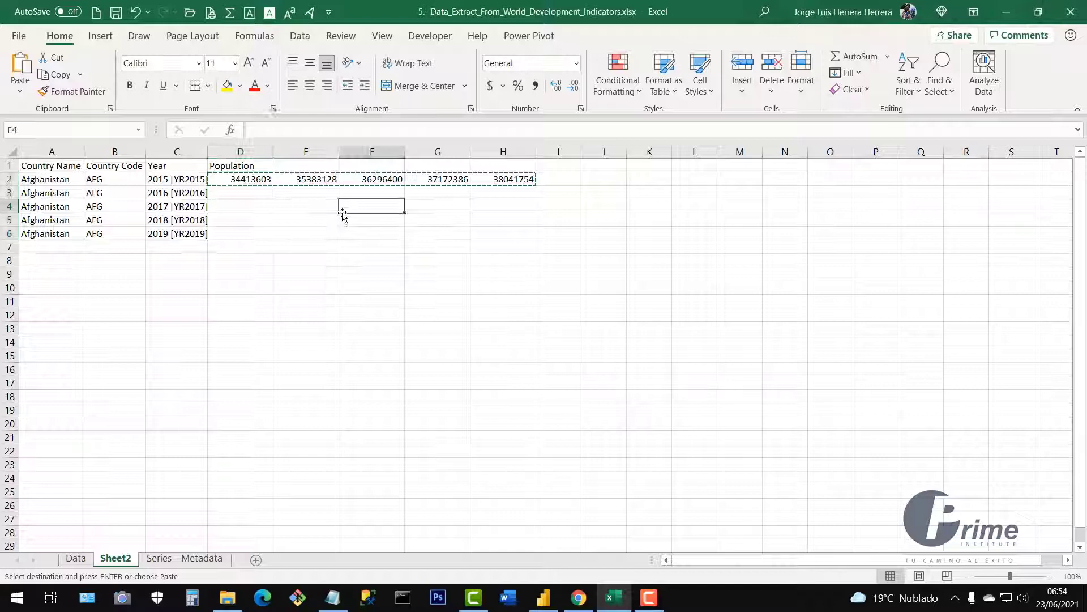
Step: Paste the copied population values transposed into the Population column starting at D3
{"action": "right_click", "coordinate": [243, 195]}
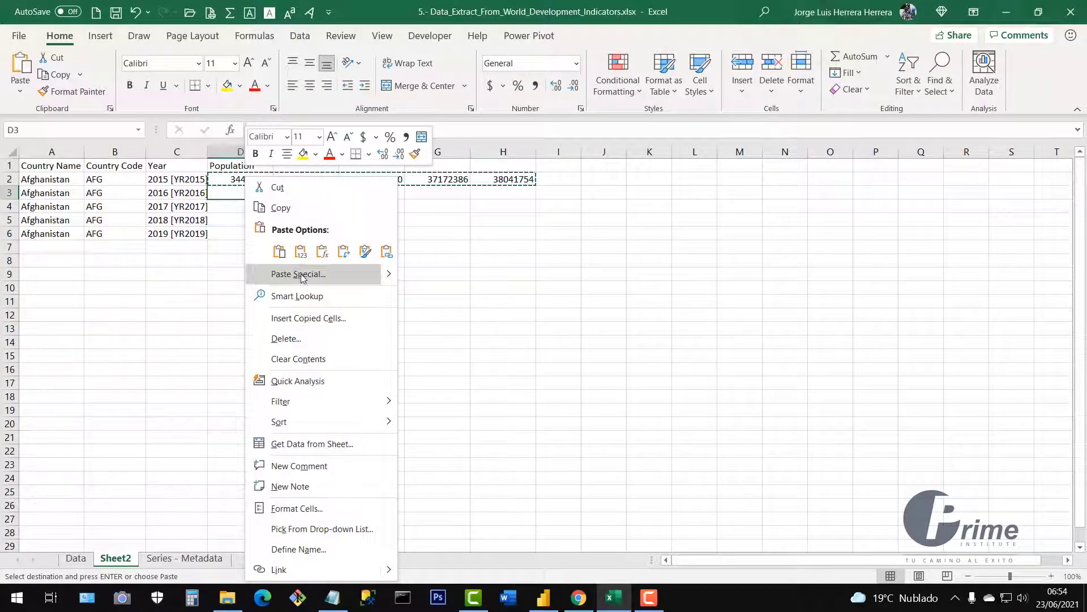
{"action": "left_click", "coordinate": [300, 276]}
{"action": "left_click", "coordinate": [313, 371]}
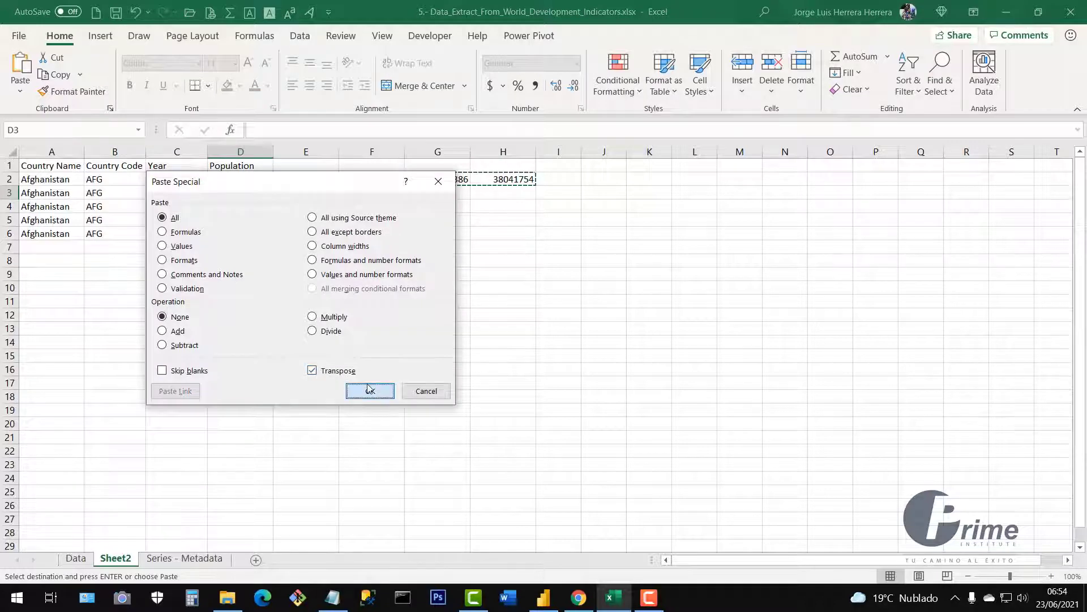
{"action": "left_click", "coordinate": [369, 390]}
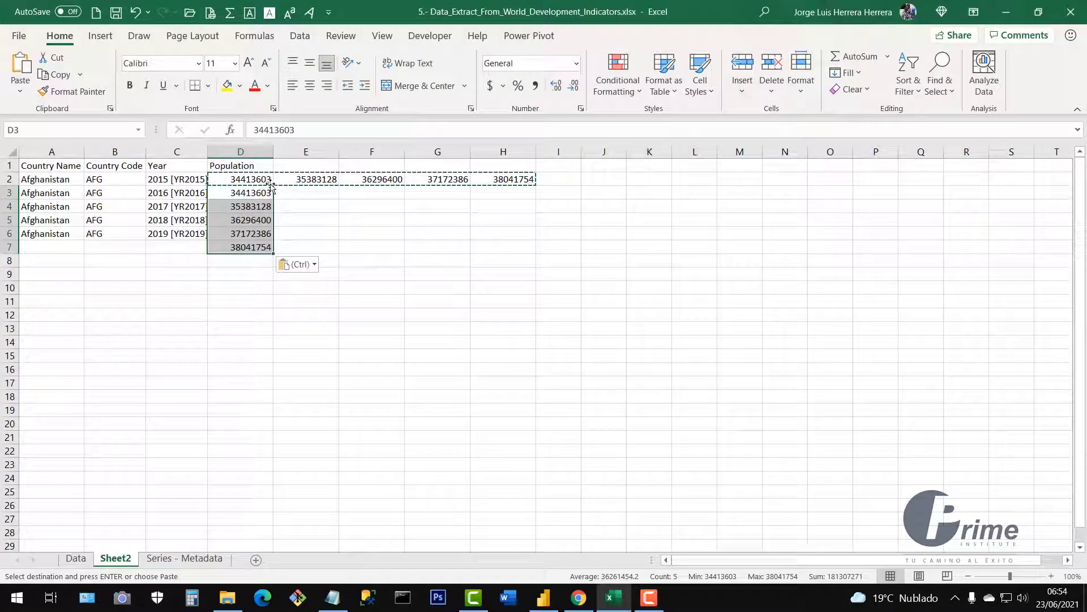
Step: Clear the original values in D2:H2 and move the transposed populations from D3:D7 up to D2:D6
{"action": "left_click_drag", "start_coordinate": [266, 180], "coordinate": [533, 179]}
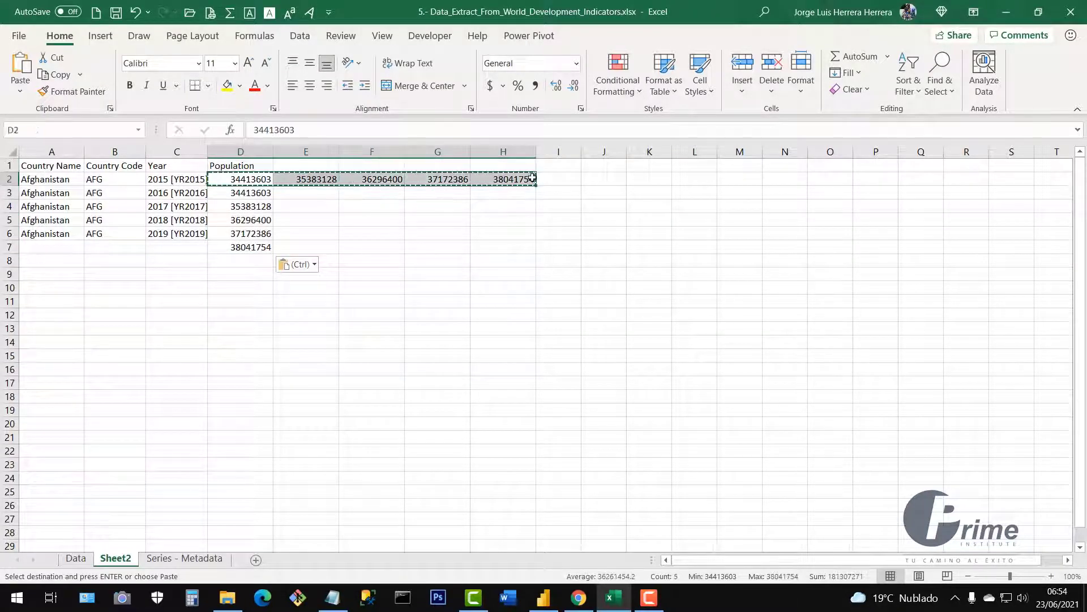
{"action": "key", "text": "Delete"}
{"action": "left_click_drag", "start_coordinate": [263, 193], "coordinate": [264, 250]}
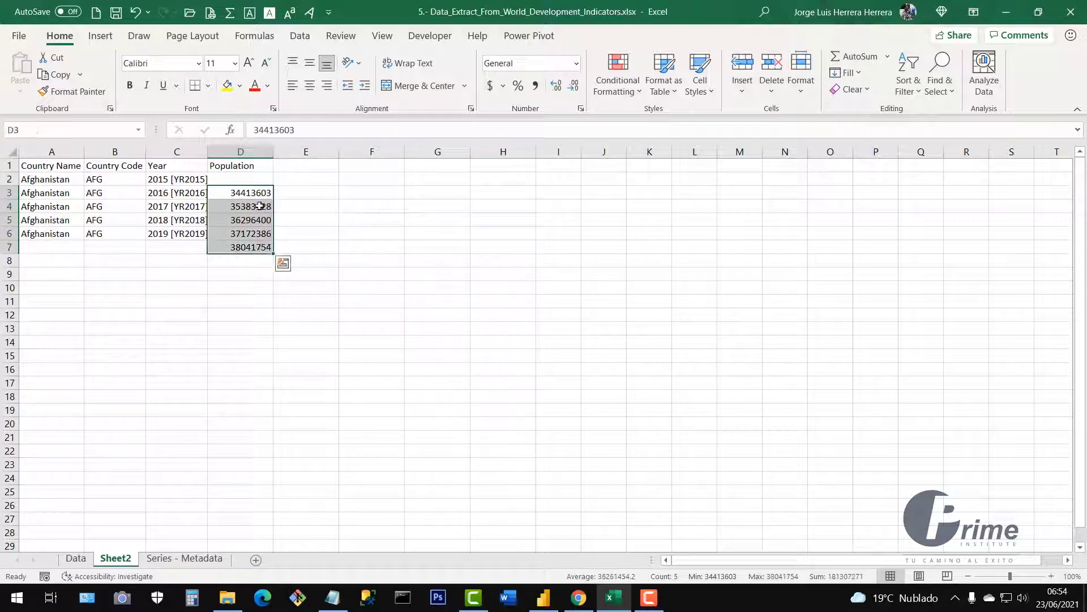
{"action": "mouse_move", "coordinate": [253, 187]}
{"action": "left_mouse_down"}
{"action": "mouse_move", "coordinate": [254, 174]}
{"action": "mouse_move", "coordinate": [265, 177]}
{"action": "left_mouse_up"}
{"action": "left_click", "coordinate": [352, 192]}
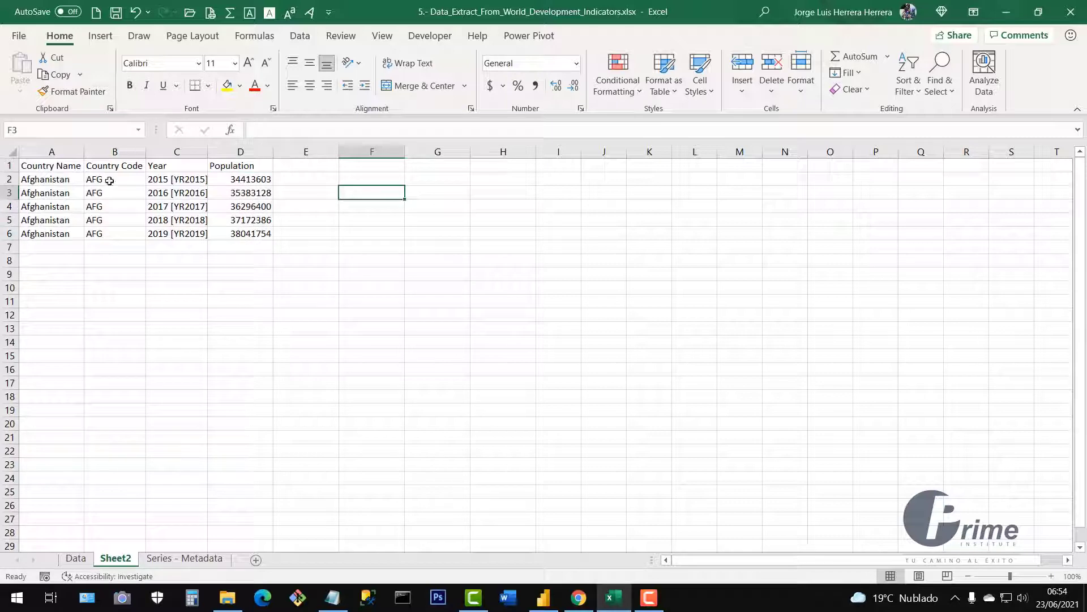
Step: Widen the Country Name column in Sheet2
{"action": "left_click_drag", "start_coordinate": [85, 152], "coordinate": [107, 153]}
{"action": "left_click", "coordinate": [143, 274]}
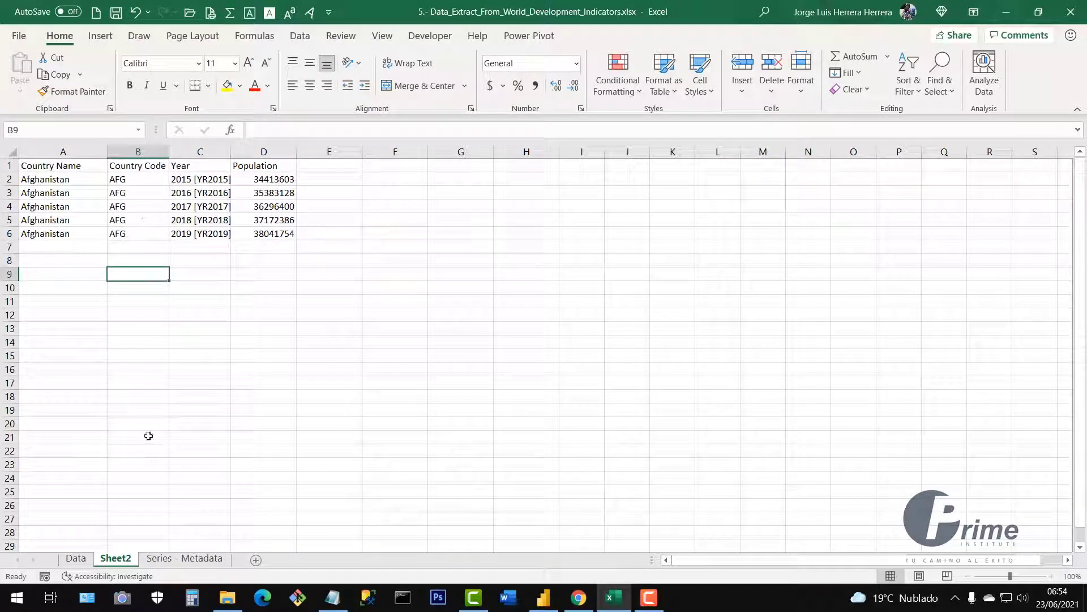
Step: Copy the Albania country name and ALB code from A3:B3 of the Data sheet and paste them at A7 in Sheet2
{"action": "left_click", "coordinate": [165, 561]}
{"action": "left_click", "coordinate": [75, 559]}
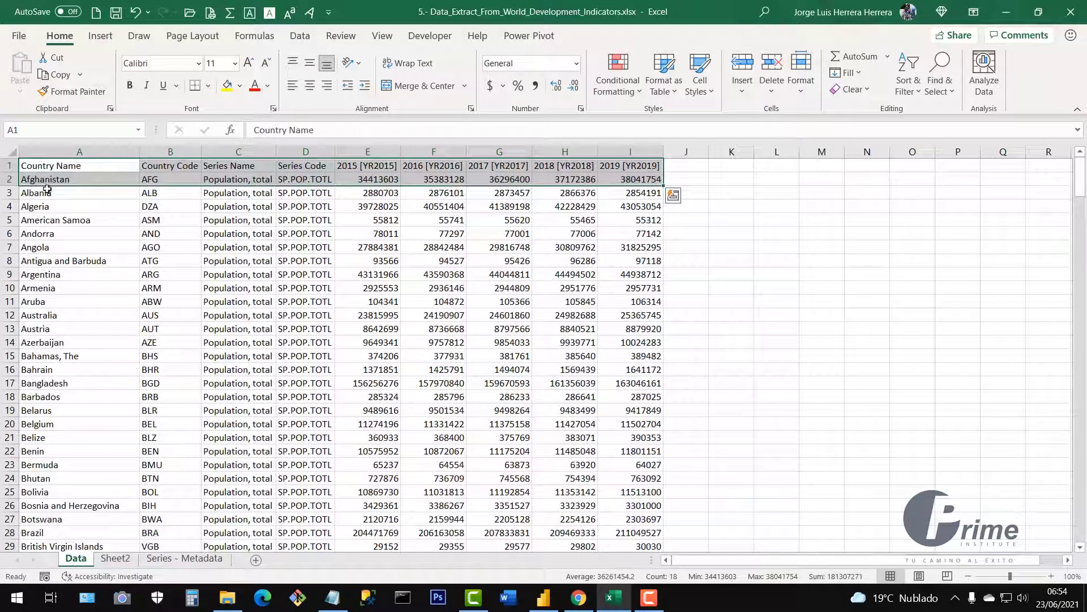
{"action": "left_click_drag", "start_coordinate": [42, 193], "coordinate": [631, 192]}
{"action": "left_click", "coordinate": [170, 288]}
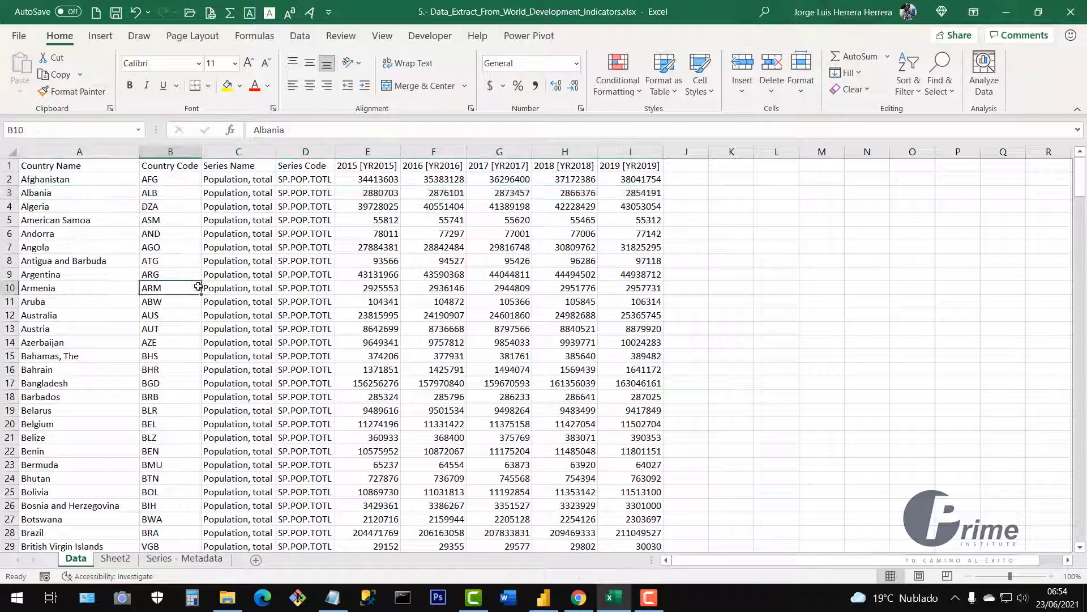
{"action": "left_click", "coordinate": [51, 194]}
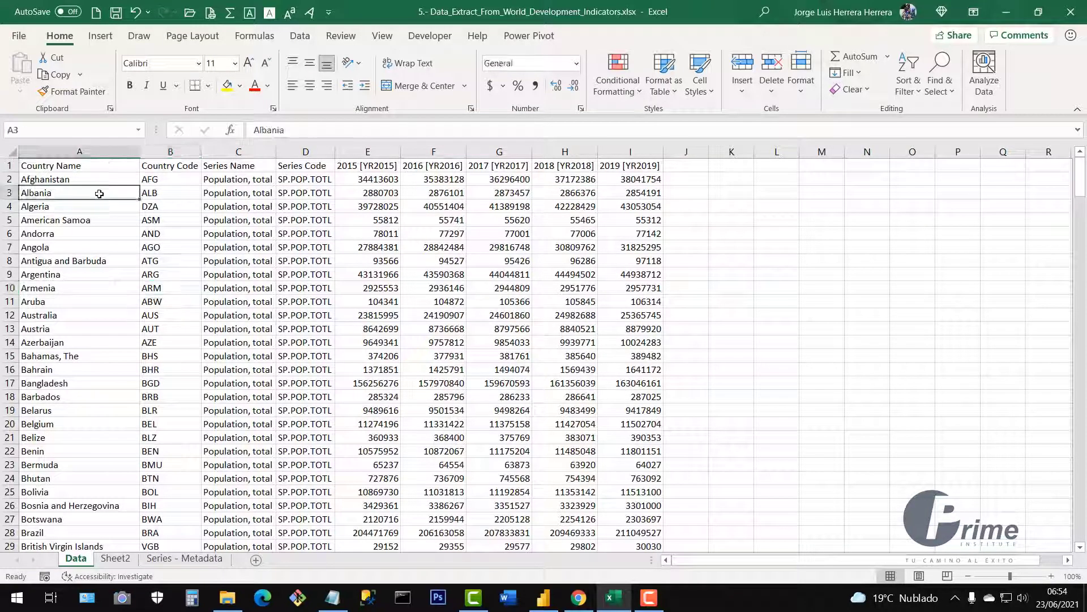
{"action": "left_click", "coordinate": [146, 194], "text": "shift"}
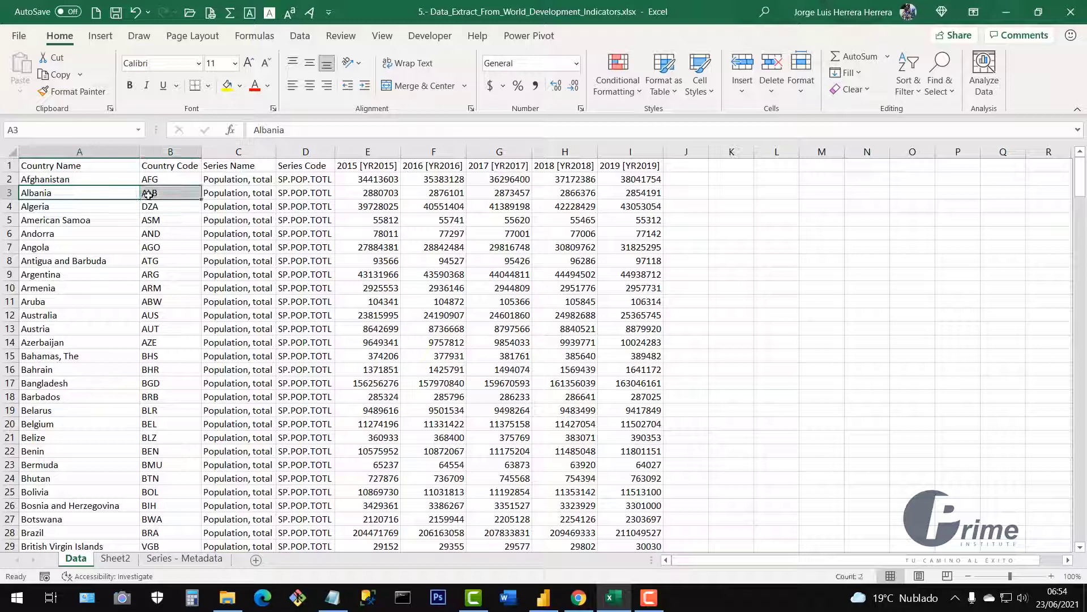
{"action": "key", "text": "ctrl+c"}
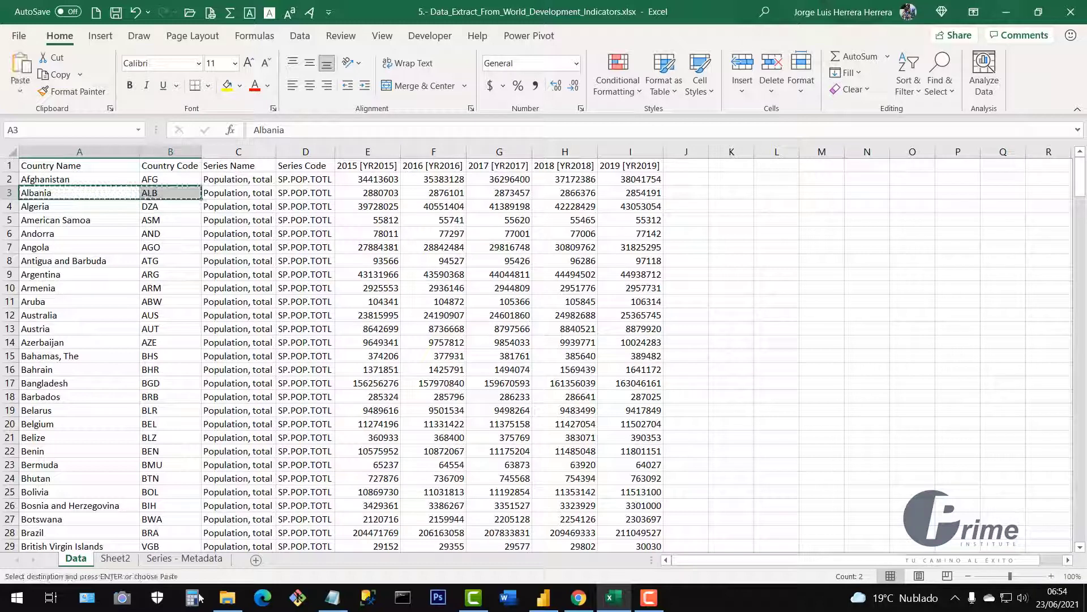
{"action": "left_click", "coordinate": [116, 557]}
{"action": "left_click", "coordinate": [51, 249]}
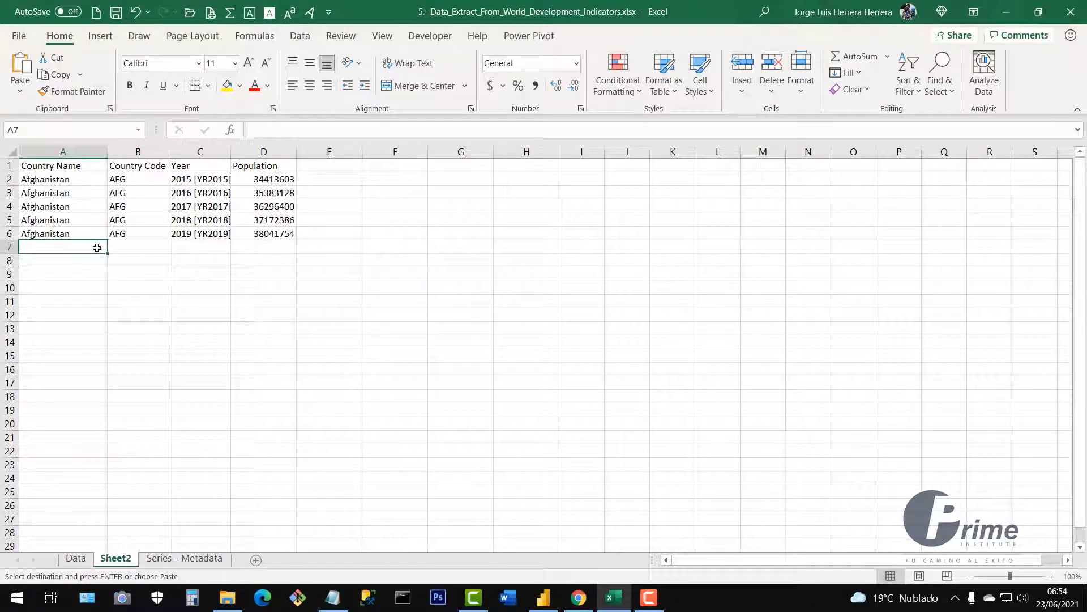
{"action": "key", "text": "ctrl+v"}
Step: Fill the Albania country name and ALB code down through row 11 in columns A and B
{"action": "left_click", "coordinate": [123, 276]}
{"action": "left_click_drag", "start_coordinate": [68, 247], "coordinate": [169, 305]}
{"action": "left_click", "coordinate": [249, 345]}
Step: Copy Albania's 2015 to 2019 values in E3:I3 of the Data sheet and paste them transposed into Sheet2 from D7 to D11
{"action": "left_click", "coordinate": [161, 559]}
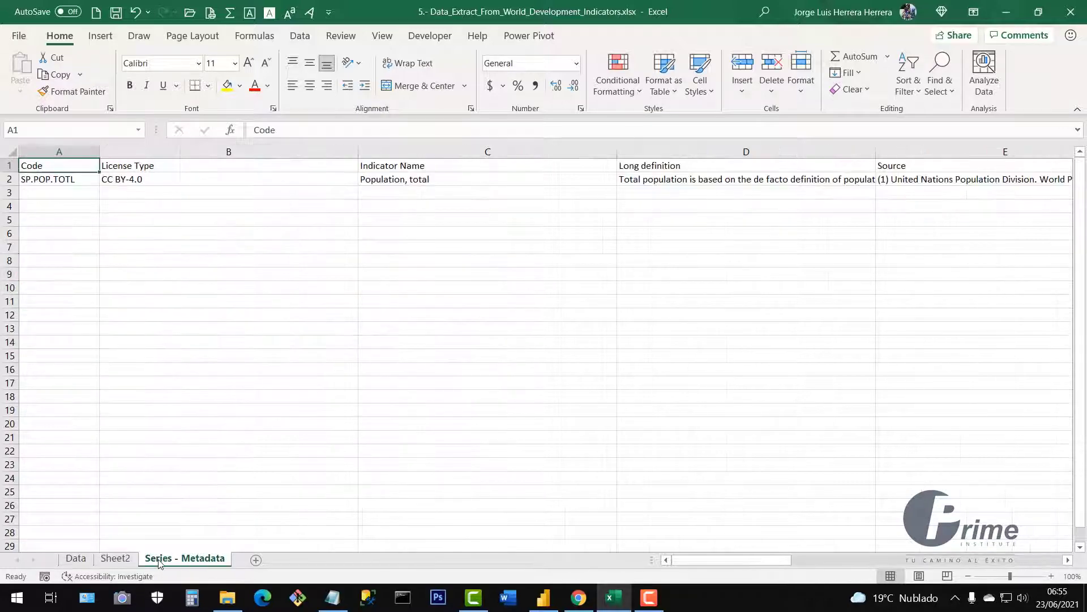
{"action": "left_click", "coordinate": [75, 559]}
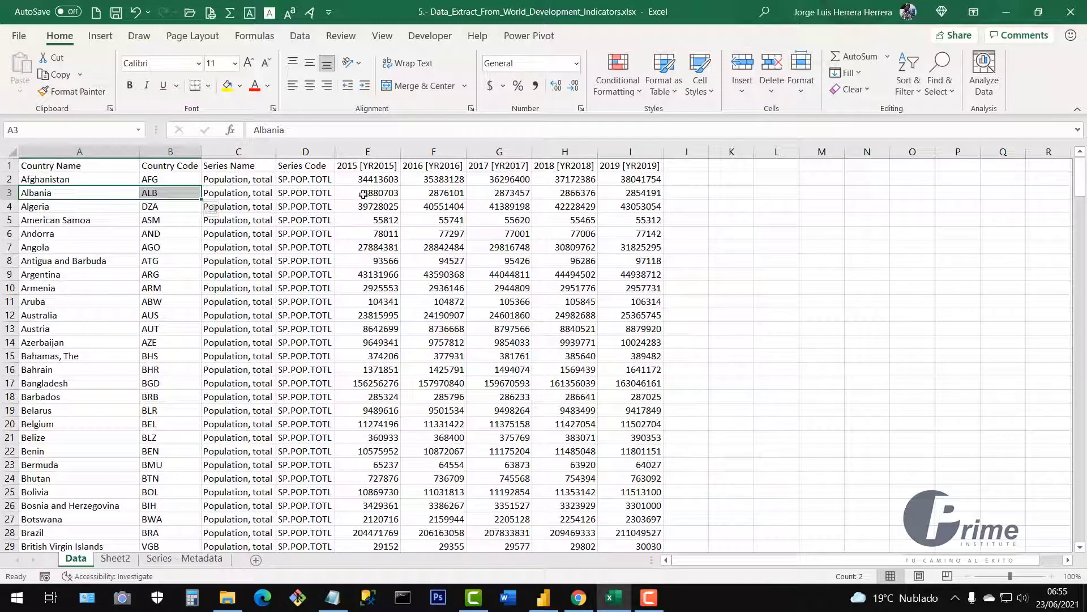
{"action": "left_click_drag", "start_coordinate": [363, 195], "coordinate": [660, 194]}
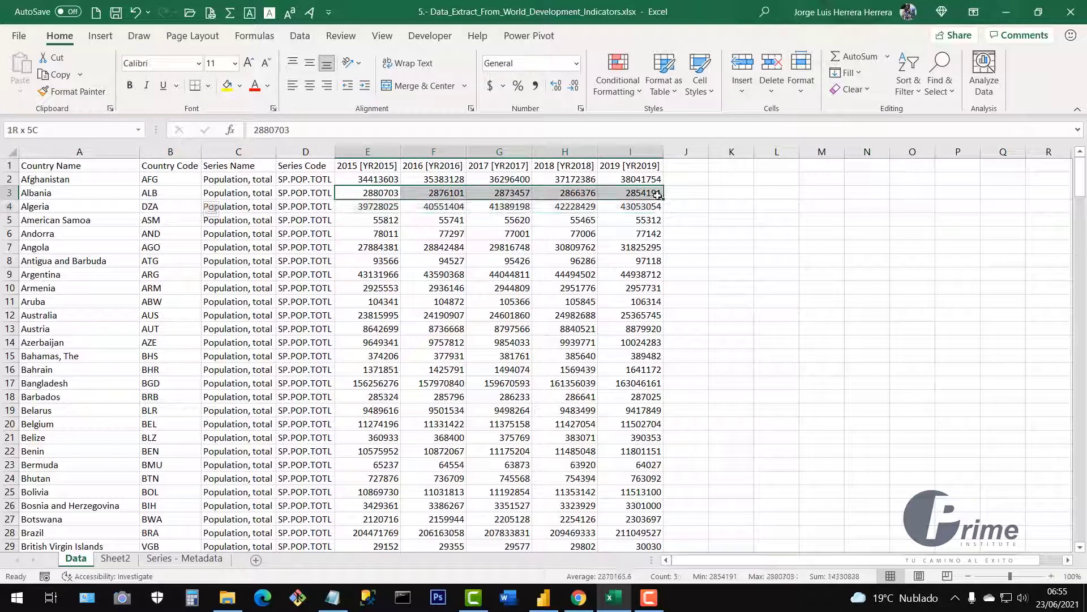
{"action": "key", "text": "ctrl+c"}
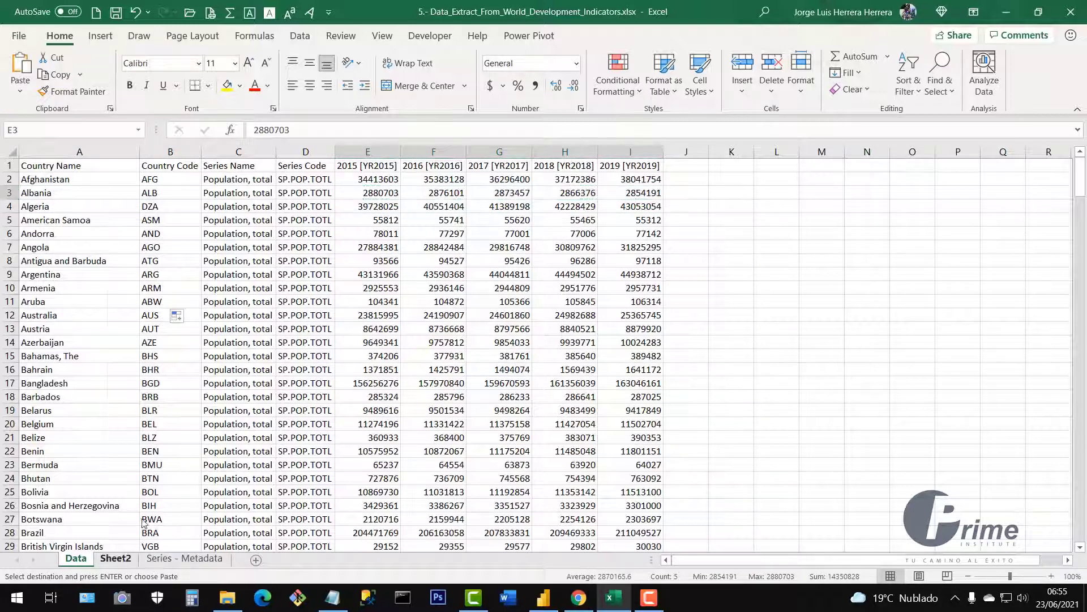
{"action": "left_click", "coordinate": [123, 559]}
{"action": "left_click", "coordinate": [267, 247]}
{"action": "right_click", "coordinate": [266, 247]}
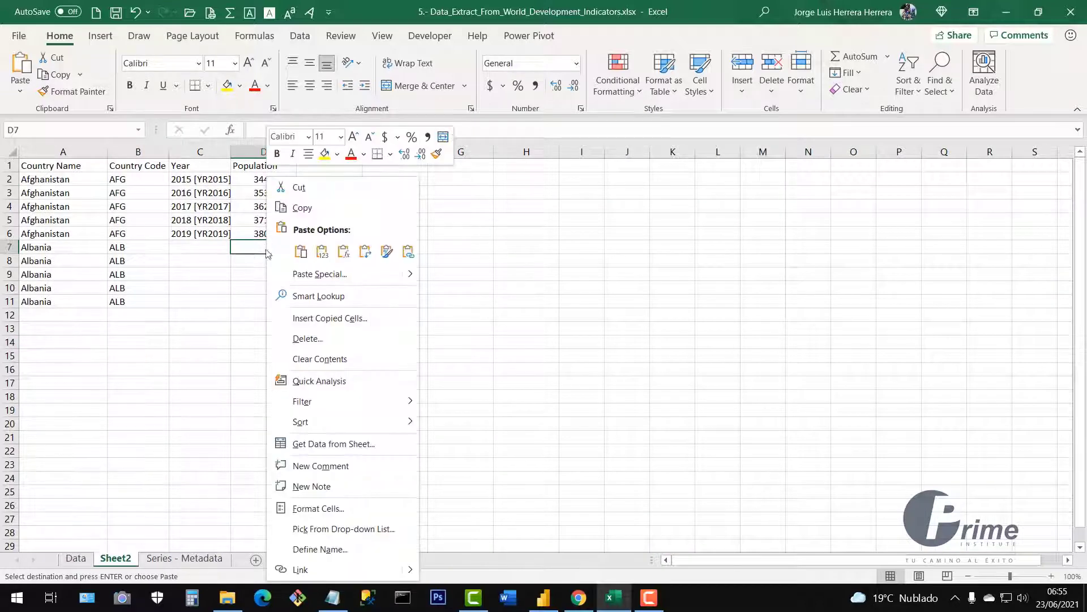
{"action": "left_click", "coordinate": [320, 273]}
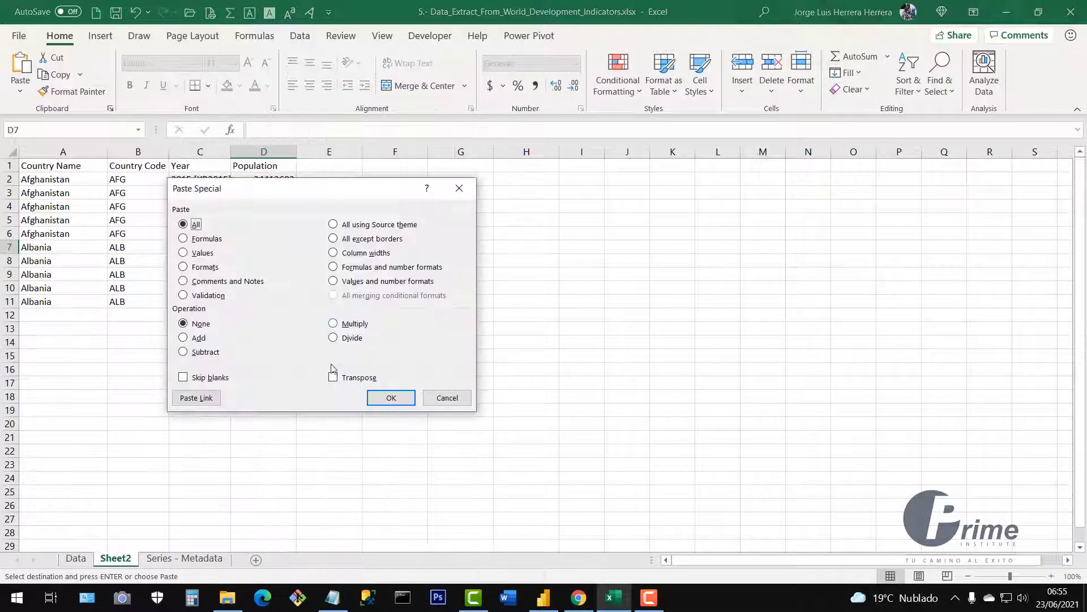
{"action": "left_click", "coordinate": [348, 378]}
{"action": "left_click", "coordinate": [381, 397]}
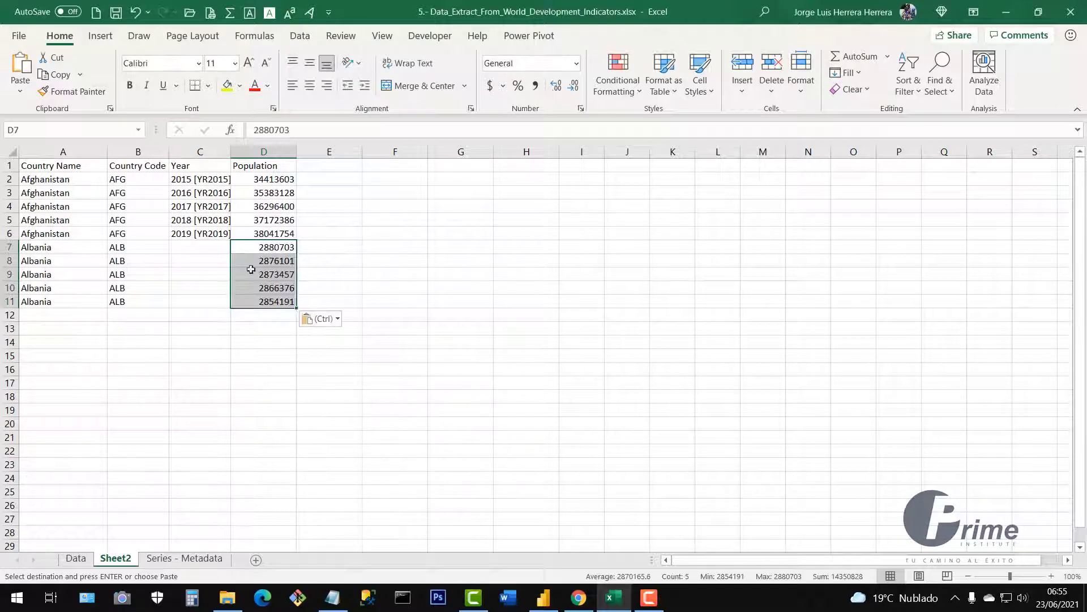
Step: Copy the 2015 to 2019 year labels in C2:C6 into C7:C11 for the Albania rows
{"action": "left_click_drag", "start_coordinate": [215, 186], "coordinate": [215, 298]}
{"action": "key", "text": "ctrl+c"}
{"action": "key", "text": "ctrl+v"}
{"action": "left_click", "coordinate": [317, 371]}
{"action": "key", "text": "Escape"}
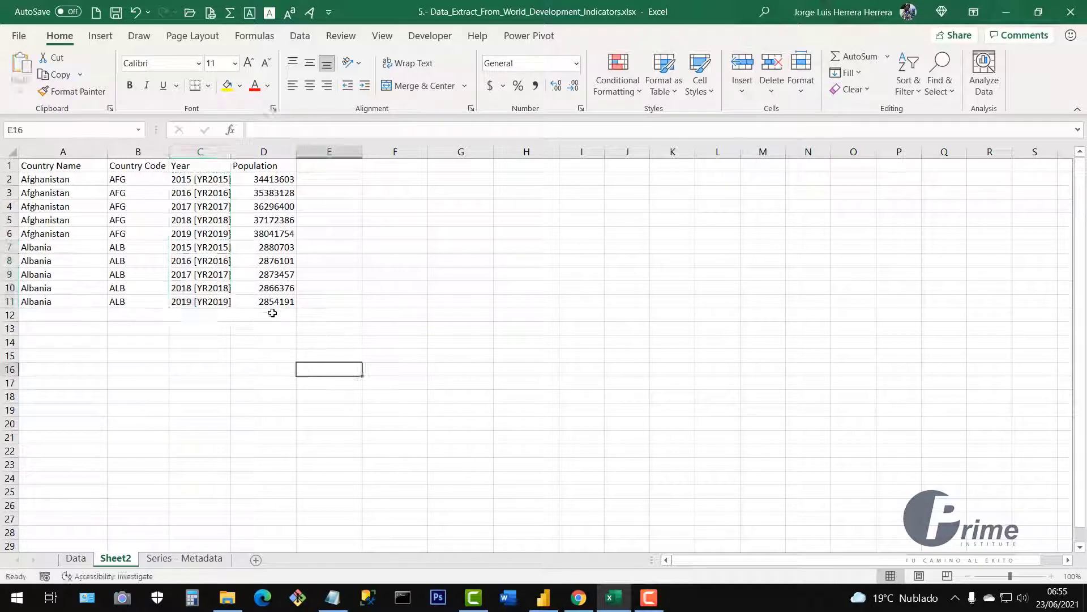
{"action": "left_click", "coordinate": [202, 245]}
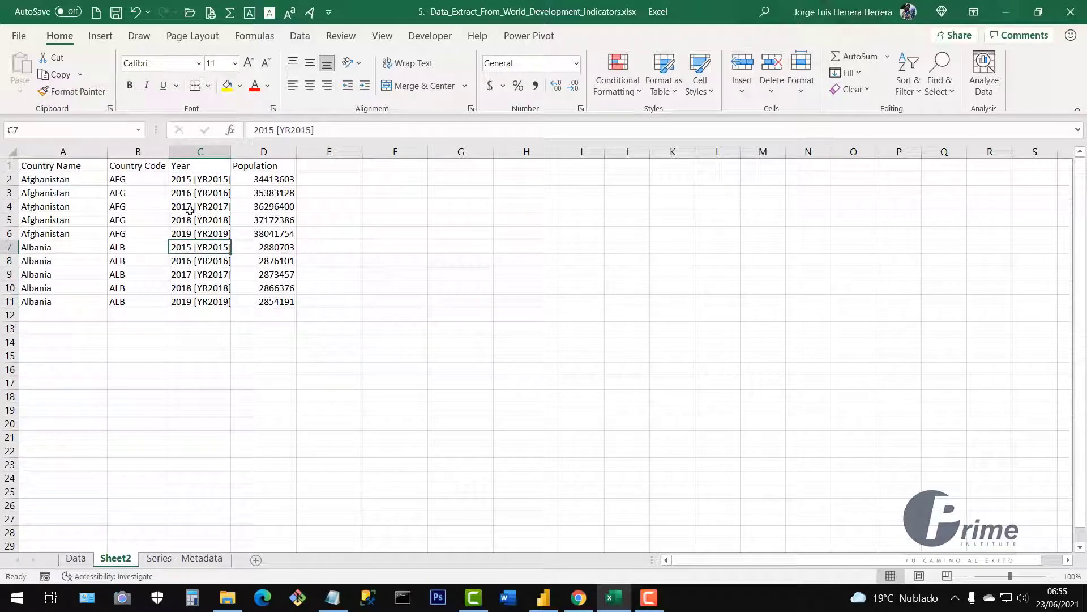
{"action": "left_click_drag", "start_coordinate": [218, 180], "coordinate": [211, 301]}
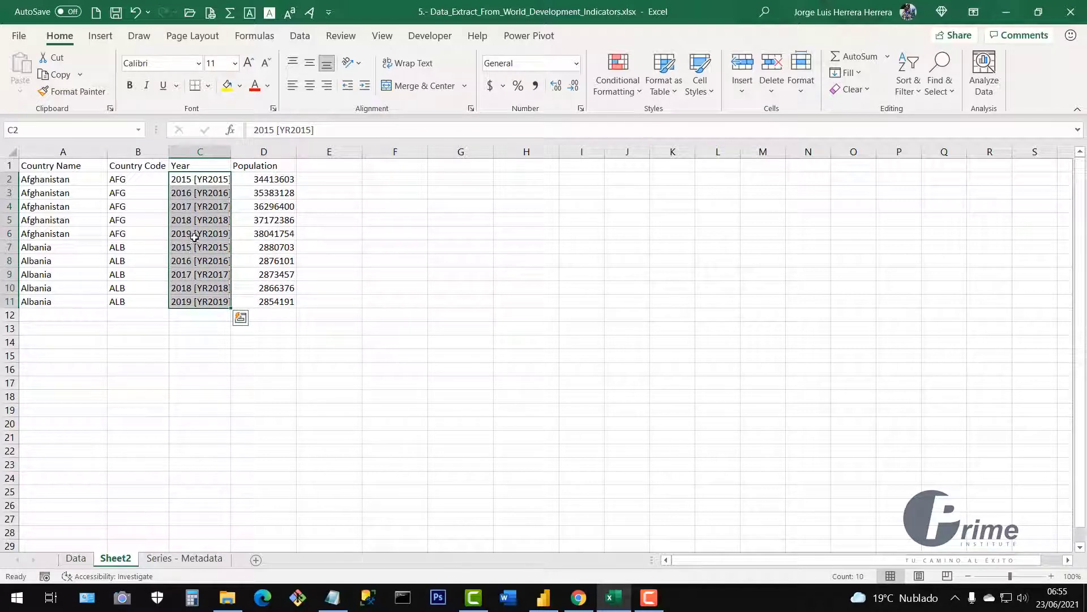
{"action": "left_click", "coordinate": [210, 192]}
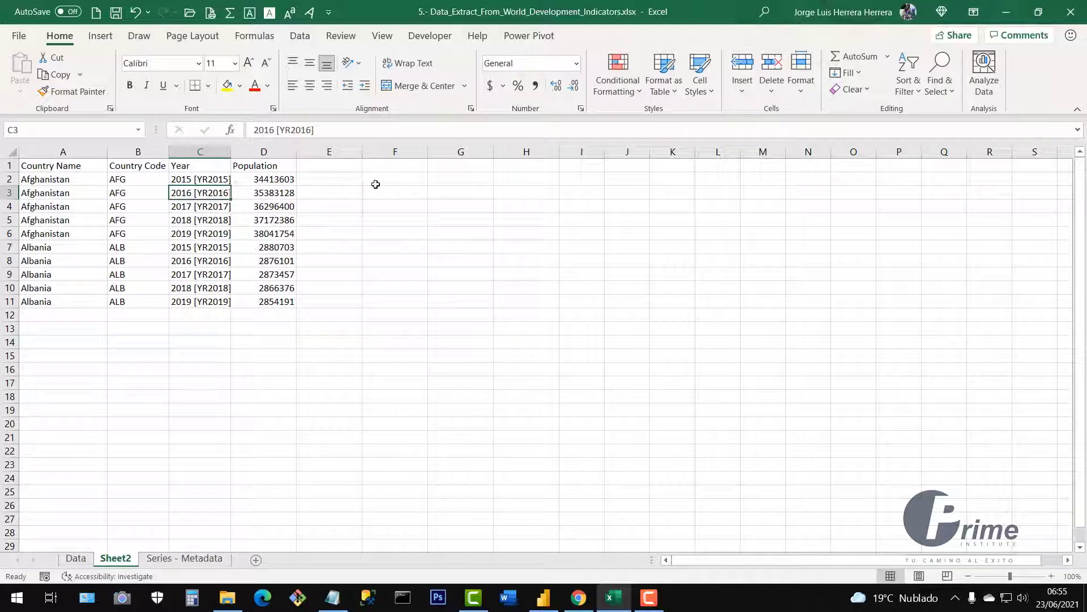
Step: Extract the four-digit years with =LEFT(C2,4) in F2 of Sheet2 and fill the formula down to F11
{"action": "left_click", "coordinate": [376, 184]}
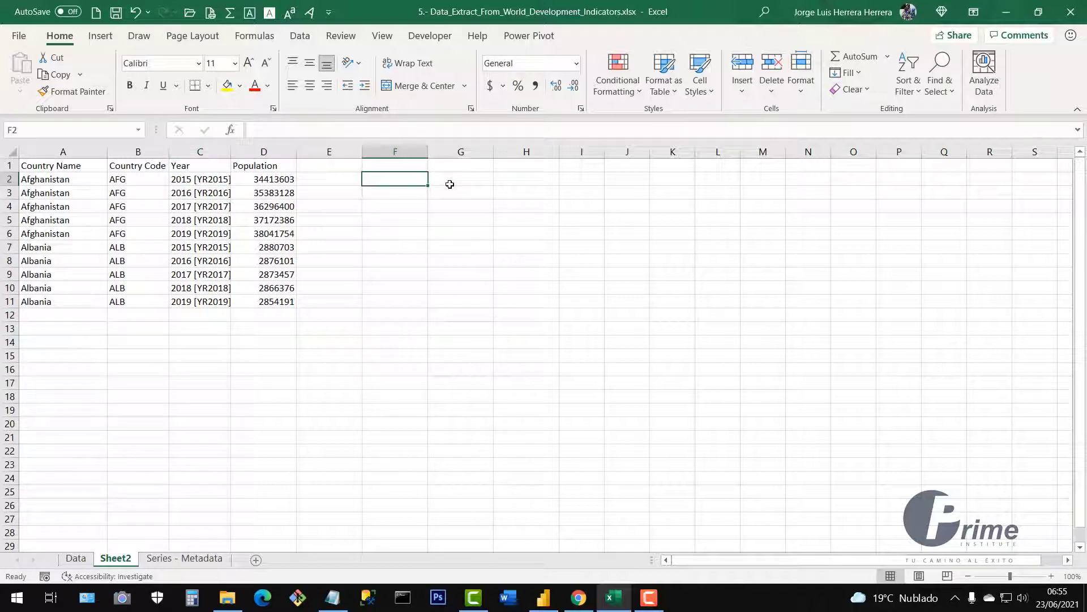
{"action": "type", "text": "=le"}
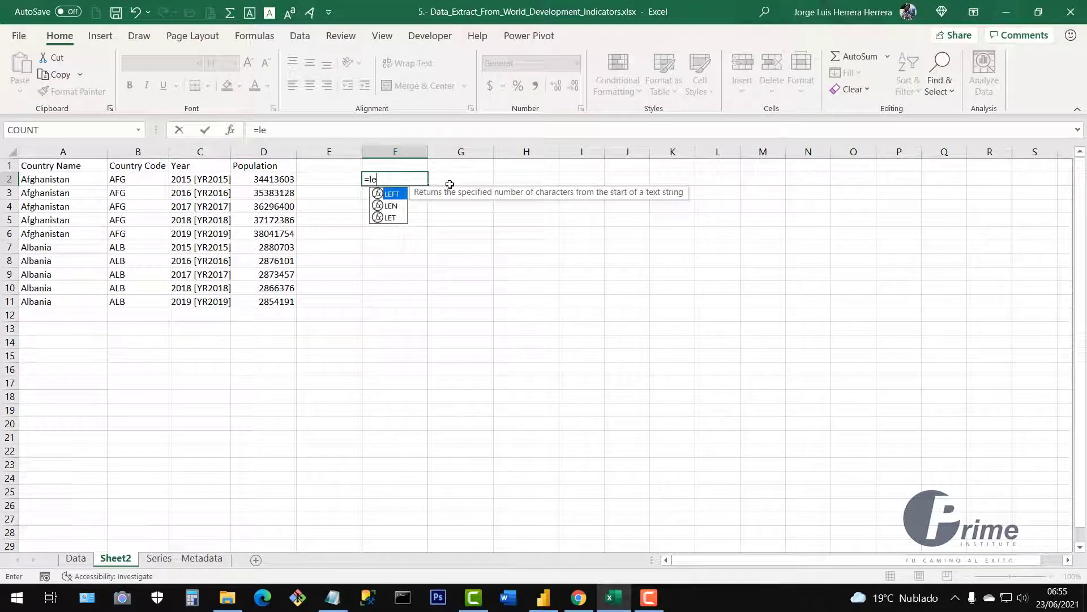
{"action": "double_click", "coordinate": [385, 195]}
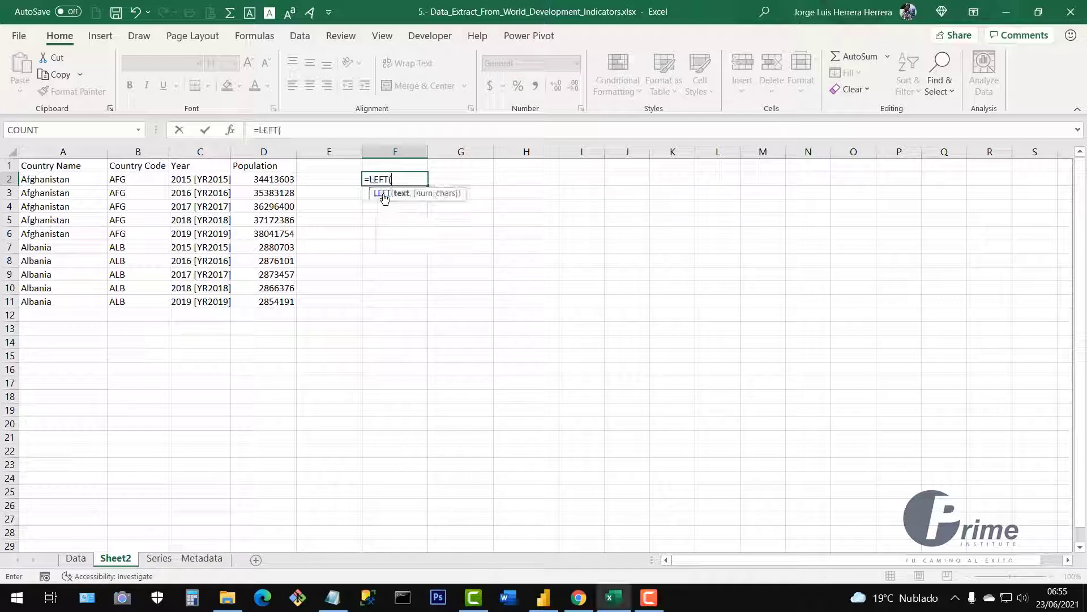
{"action": "left_click", "coordinate": [186, 180]}
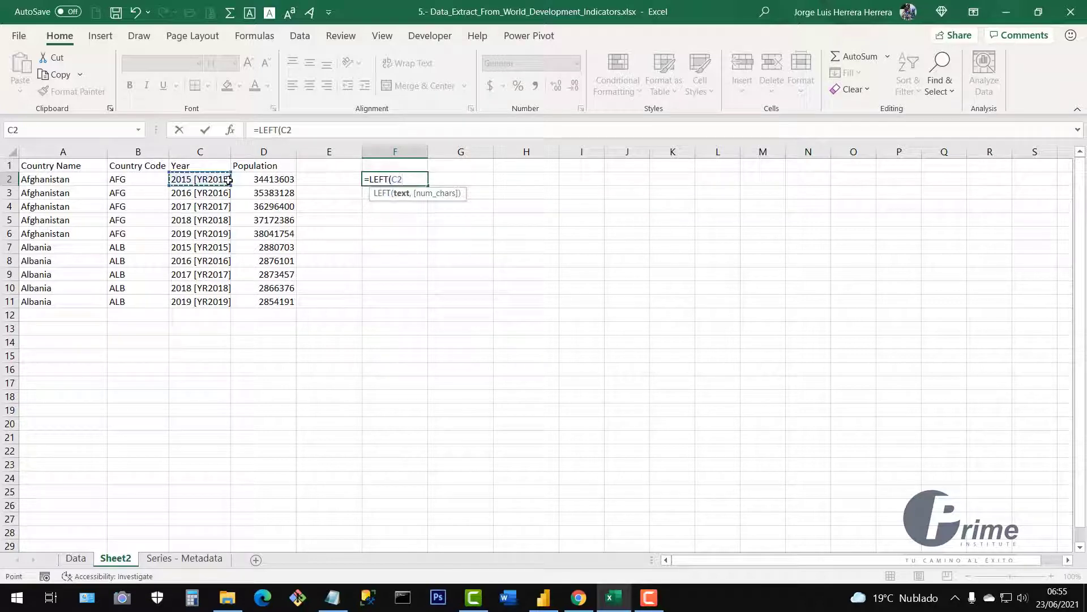
{"action": "type", "text": ",4)"}
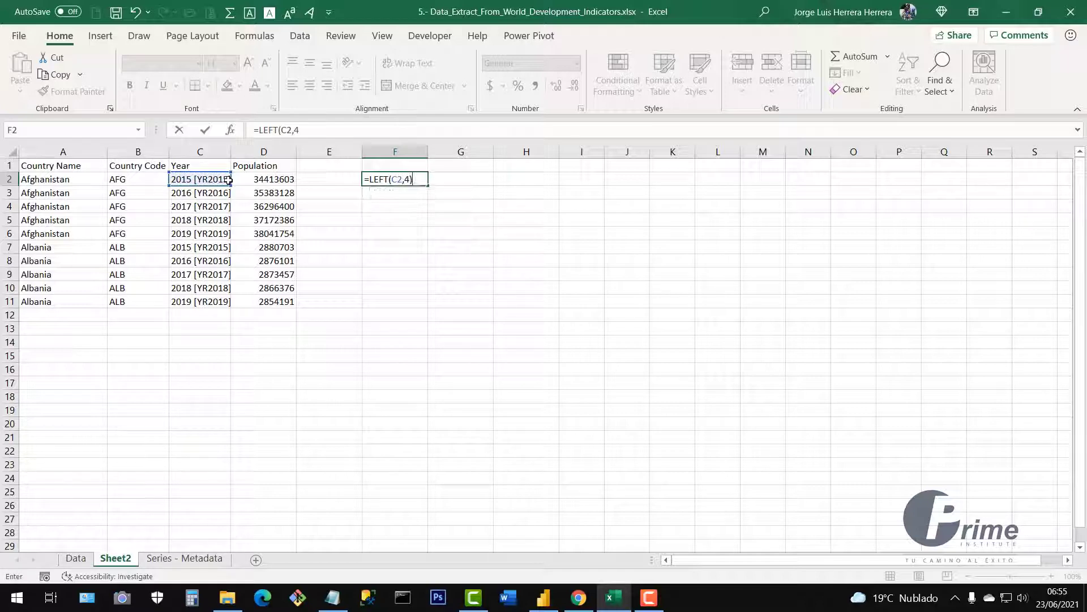
{"action": "key", "text": "Return"}
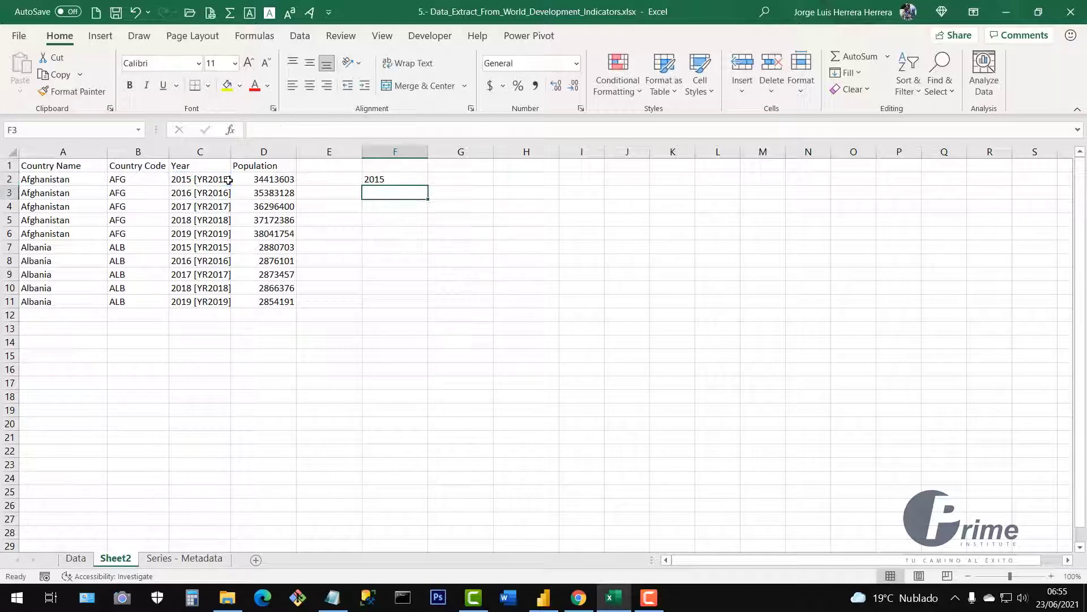
{"action": "left_click", "coordinate": [376, 179]}
{"action": "left_click_drag", "start_coordinate": [428, 186], "coordinate": [429, 308]}
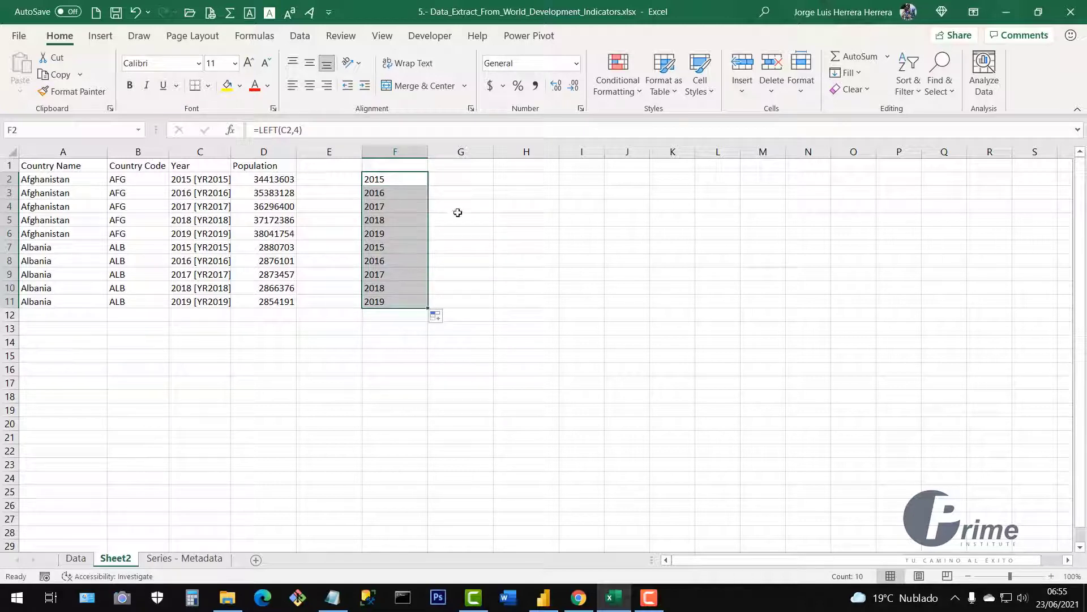
Step: Paste the extracted years from F2:F11 as values over C2:C11 and clear helper column F
{"action": "key", "text": "ctrl+c"}
{"action": "left_click", "coordinate": [188, 181]}
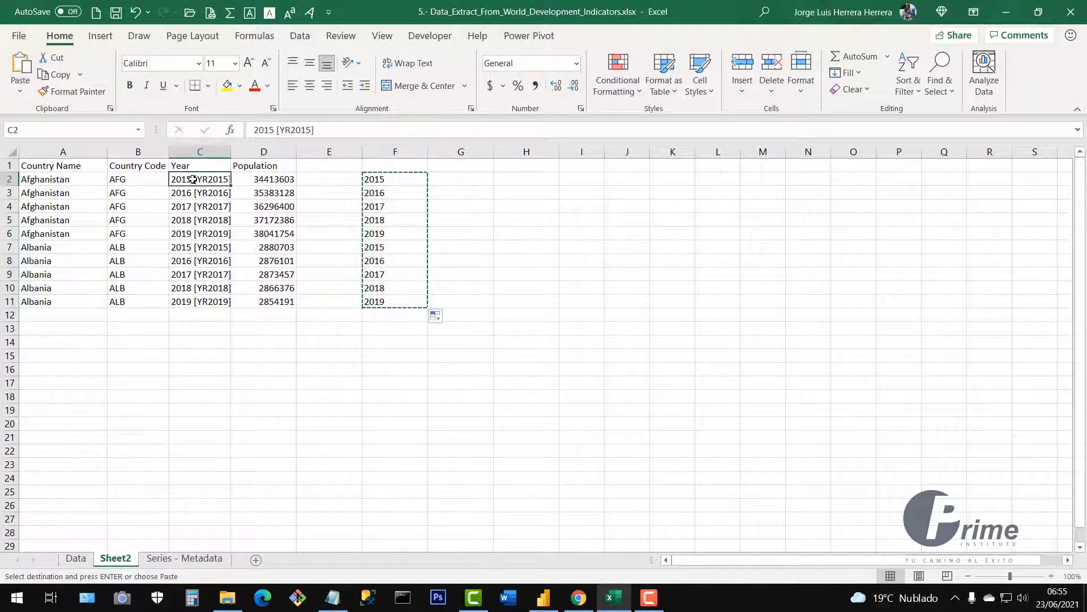
{"action": "right_click", "coordinate": [189, 181]}
{"action": "left_click", "coordinate": [250, 229]}
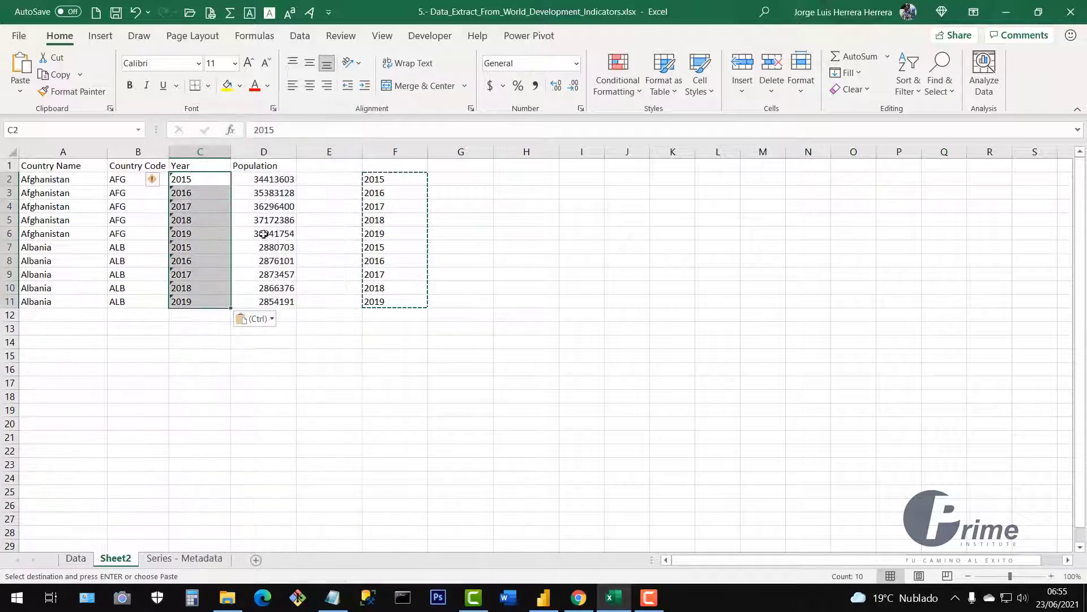
{"action": "left_click", "coordinate": [402, 150]}
{"action": "key", "text": "Delete"}
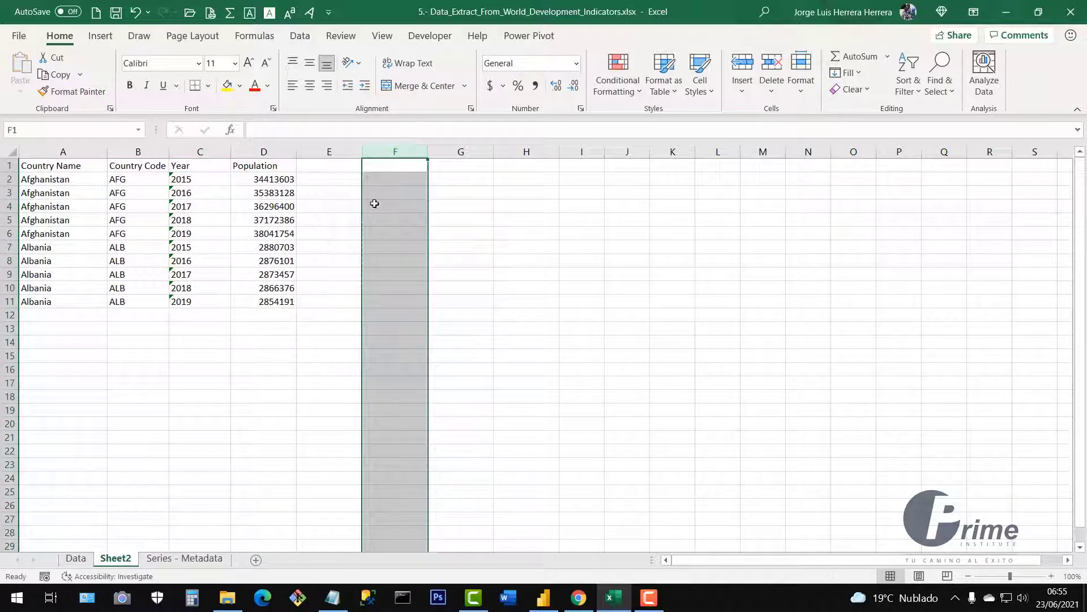
{"action": "left_click", "coordinate": [227, 380]}
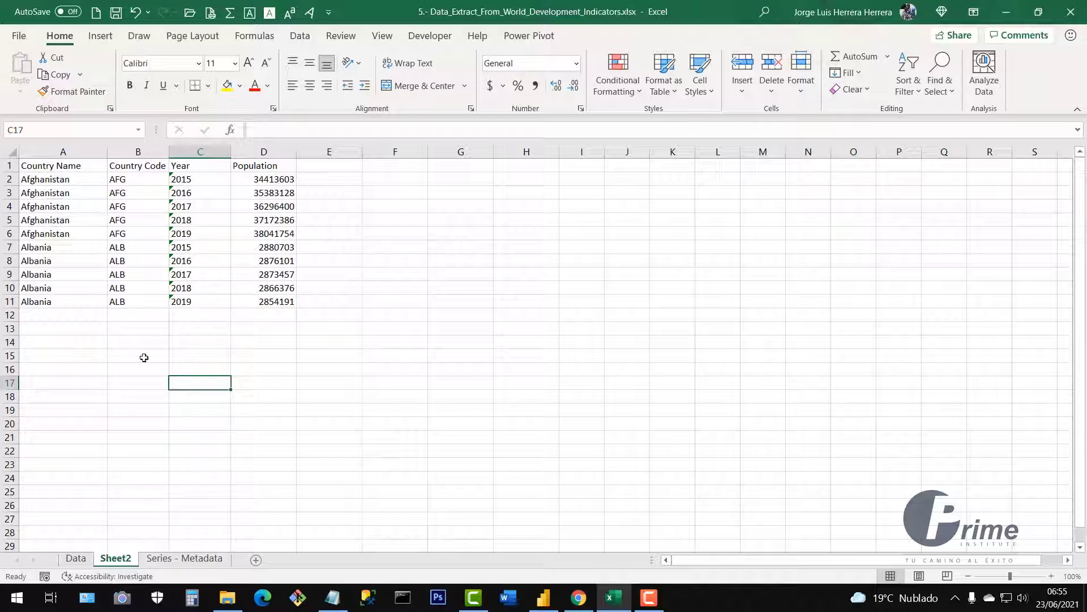
Step: Compare the Data sheet's country rows and year columns, such as Algeria's row, with the restructured layout in Sheet2
{"action": "left_click", "coordinate": [84, 558]}
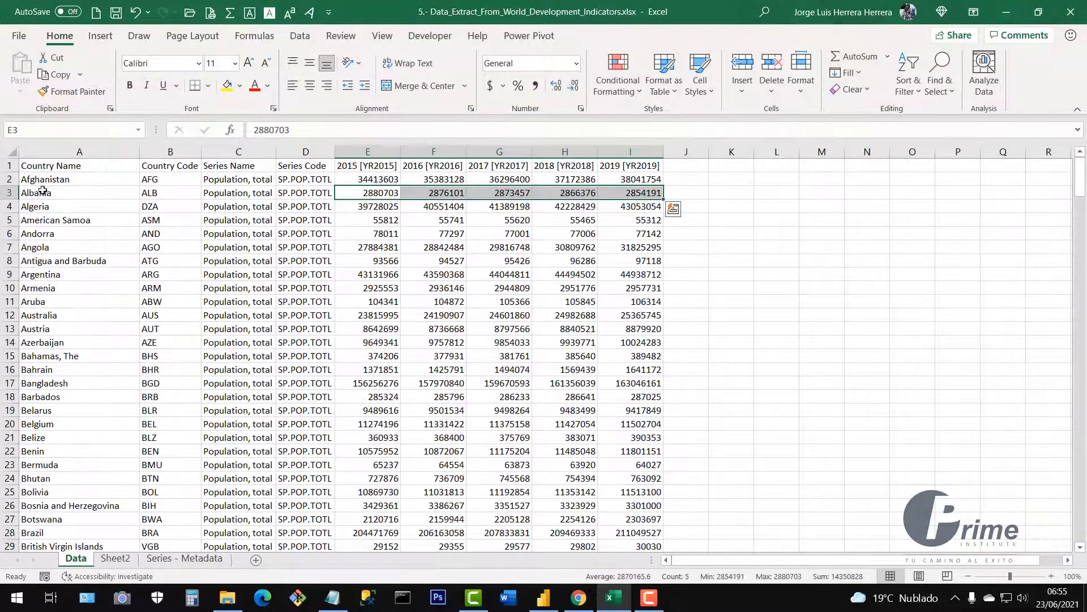
{"action": "left_click_drag", "start_coordinate": [36, 206], "coordinate": [641, 207]}
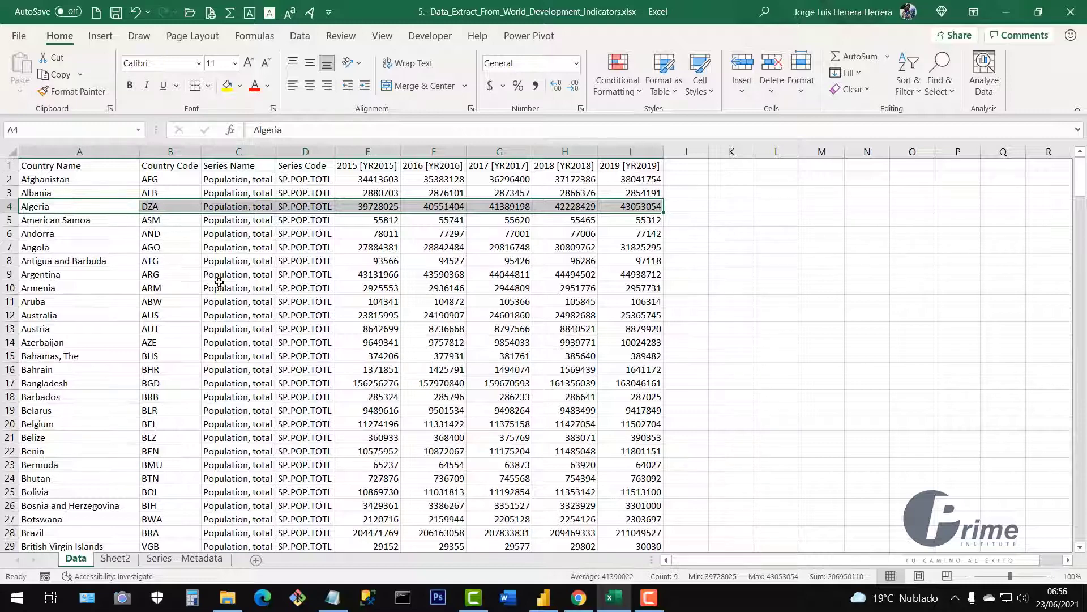
{"action": "scroll", "coordinate": [221, 283], "scroll_direction": "down", "scroll_amount": 4}
{"action": "scroll", "coordinate": [268, 362], "scroll_direction": "up", "scroll_amount": 1}
{"action": "scroll", "coordinate": [267, 361], "scroll_direction": "up", "scroll_amount": 3}
{"action": "left_click", "coordinate": [369, 315]}
{"action": "left_click", "coordinate": [175, 559]}
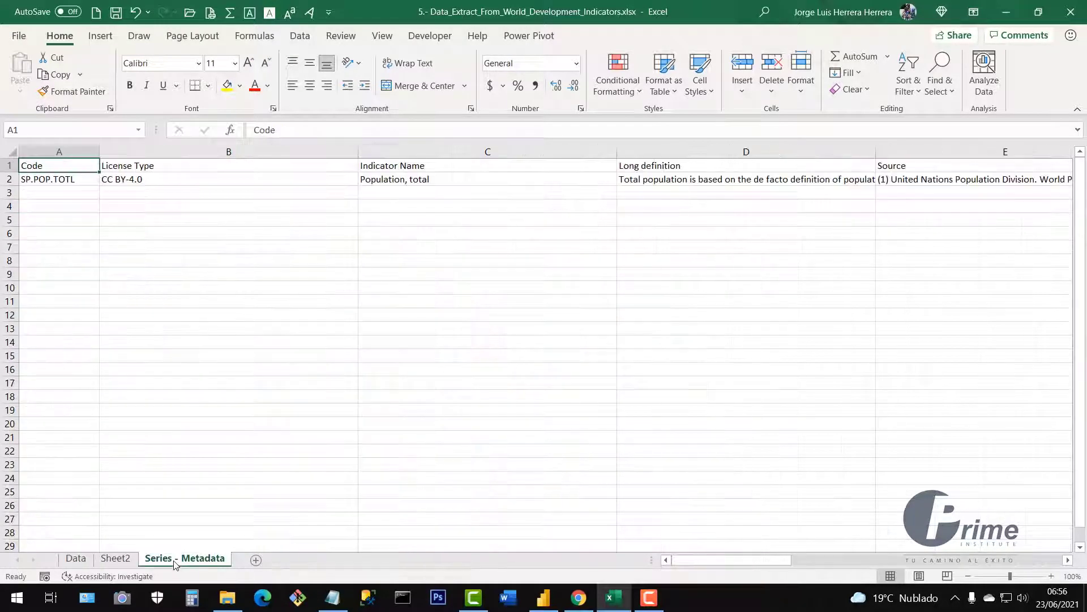
{"action": "left_click", "coordinate": [115, 559]}
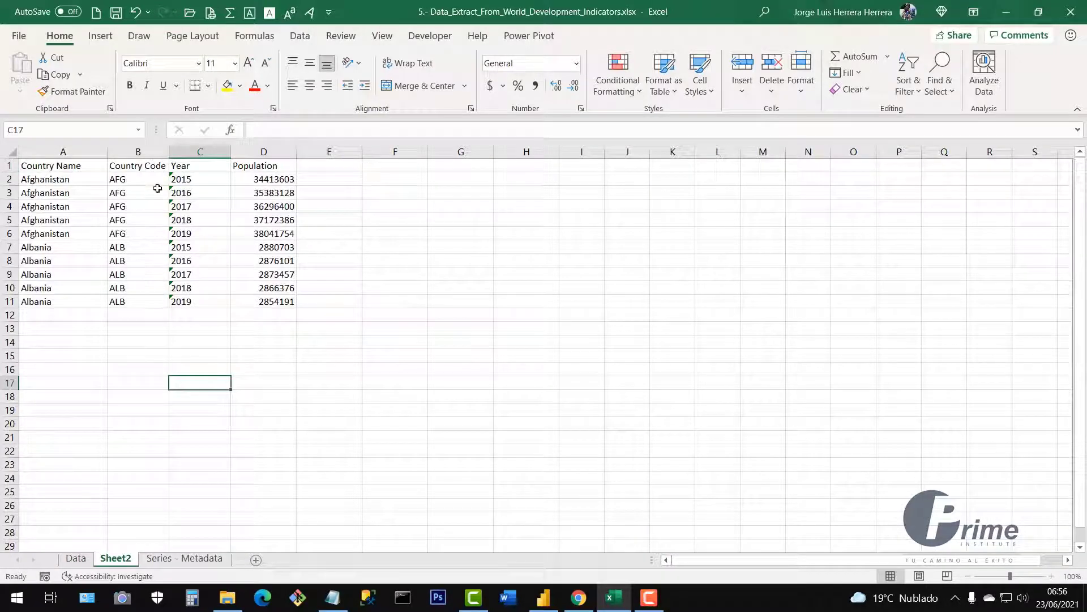
{"action": "left_click", "coordinate": [75, 559]}
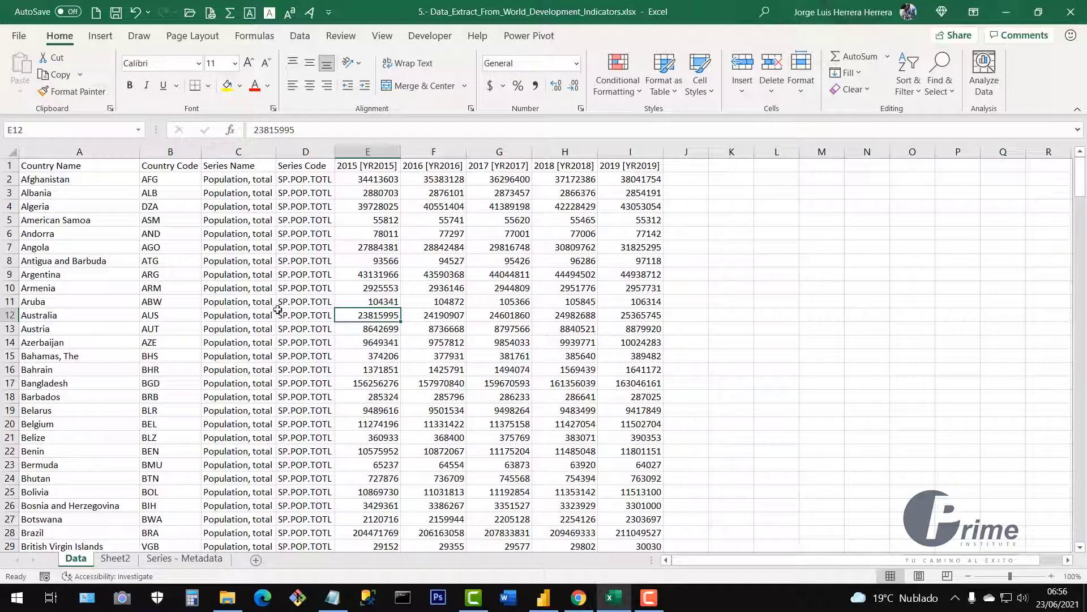
{"action": "left_click_drag", "start_coordinate": [97, 190], "coordinate": [651, 397]}
{"action": "left_click", "coordinate": [505, 317]}
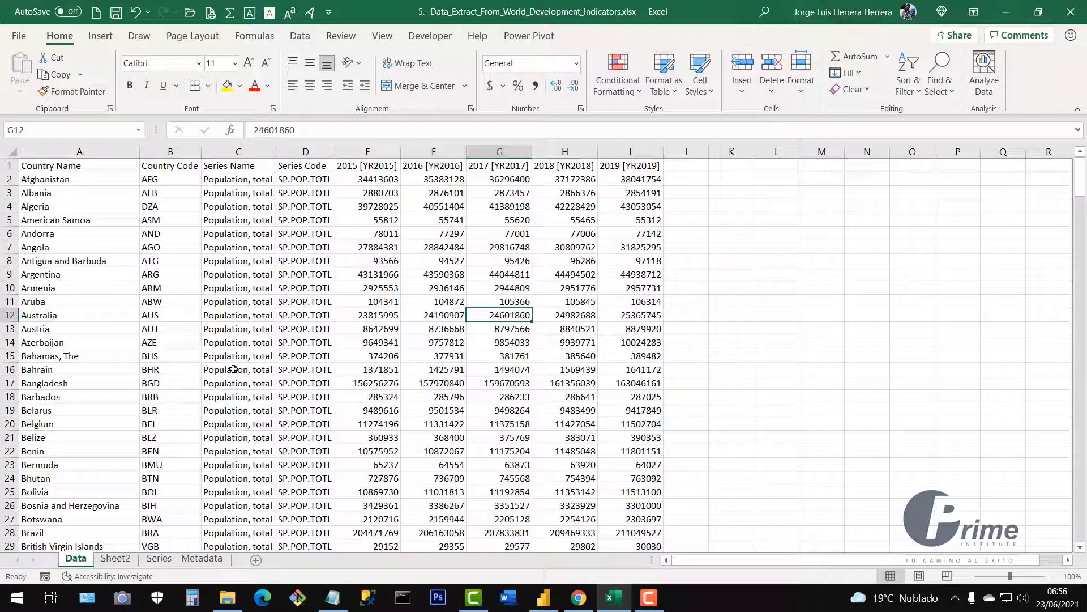
Step: Permanently delete Sheet2, return to the Data sheet and save the workbook
{"action": "left_click", "coordinate": [115, 558]}
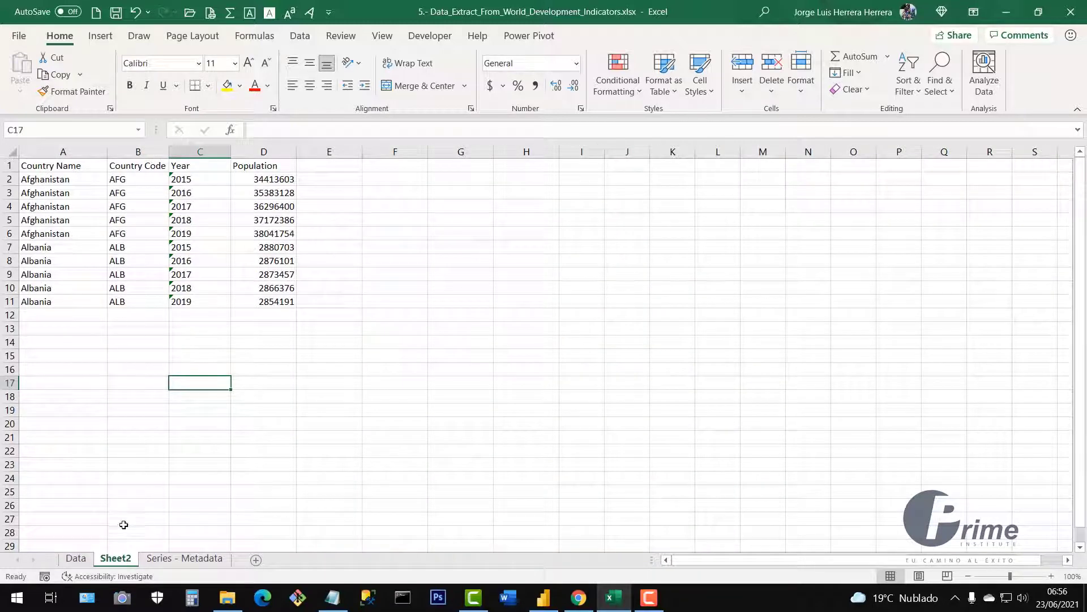
{"action": "right_click", "coordinate": [118, 564]}
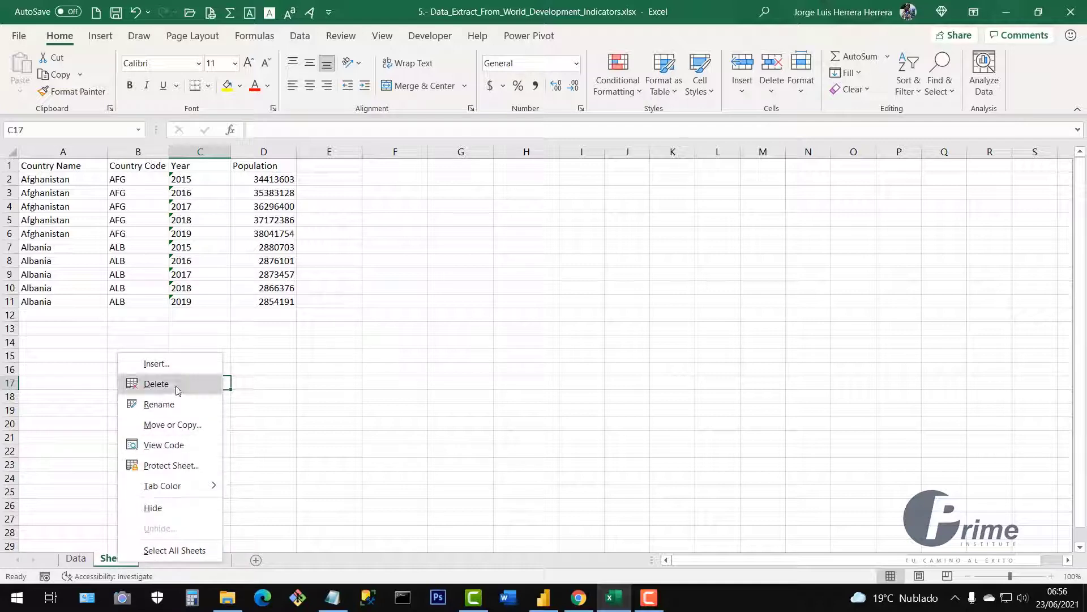
{"action": "left_click", "coordinate": [156, 383]}
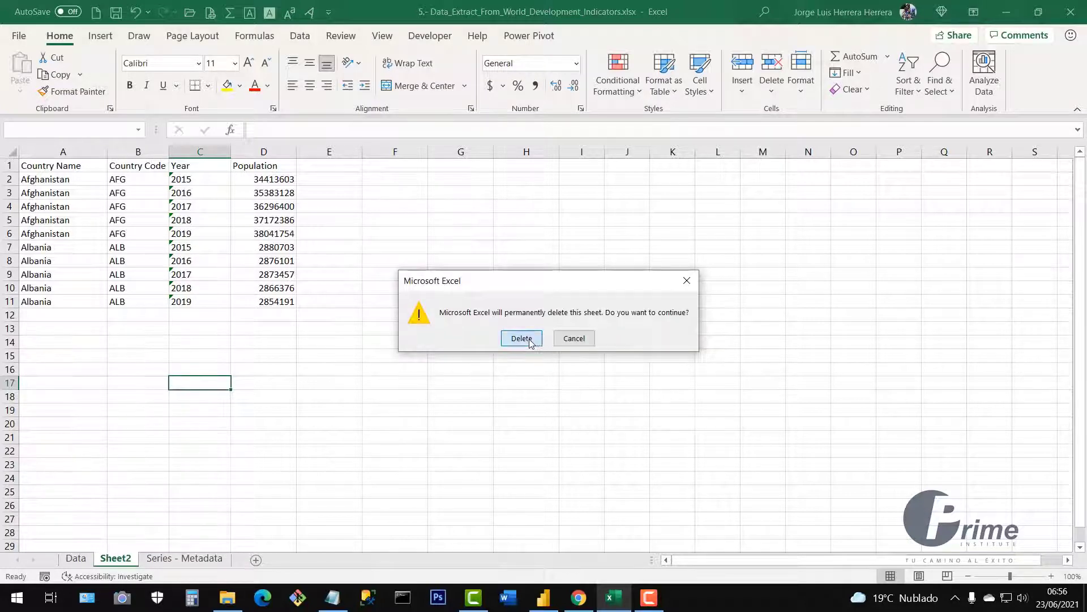
{"action": "left_click", "coordinate": [521, 338]}
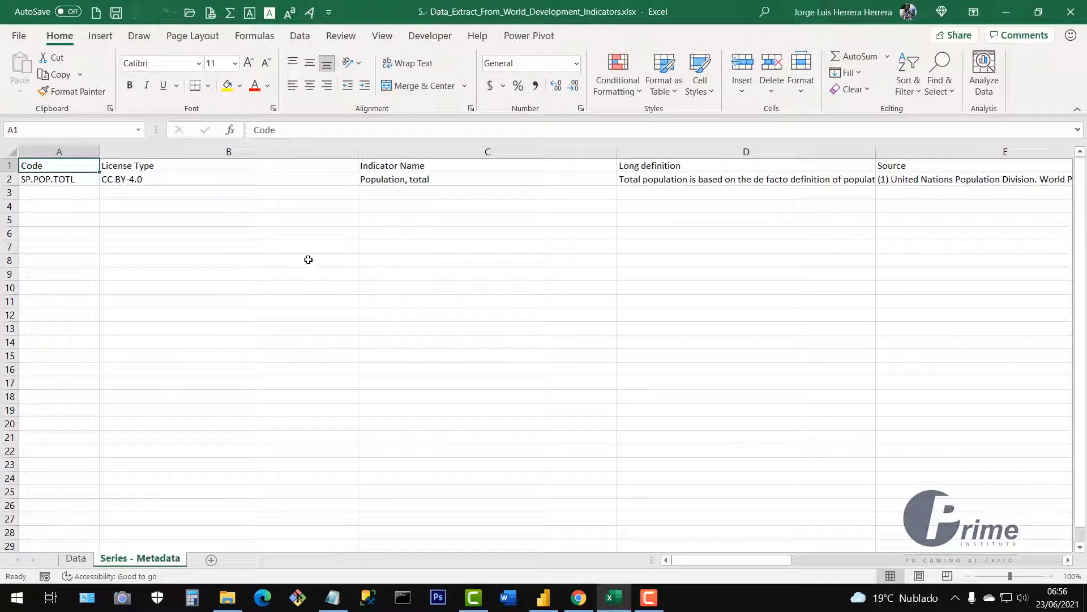
{"action": "left_click", "coordinate": [77, 560]}
{"action": "left_click", "coordinate": [344, 329]}
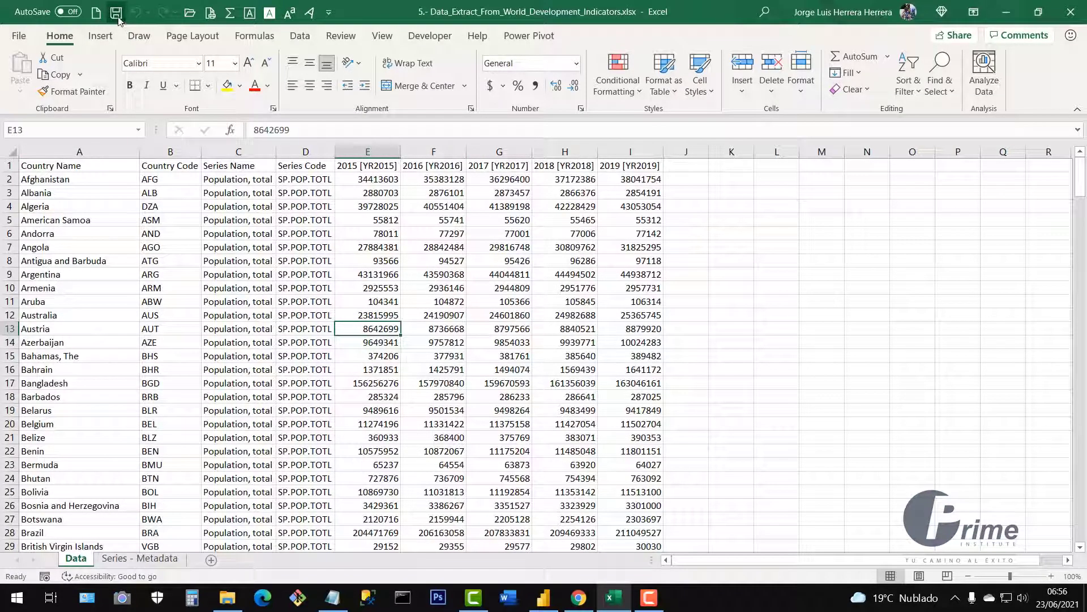
{"action": "left_click", "coordinate": [474, 338]}
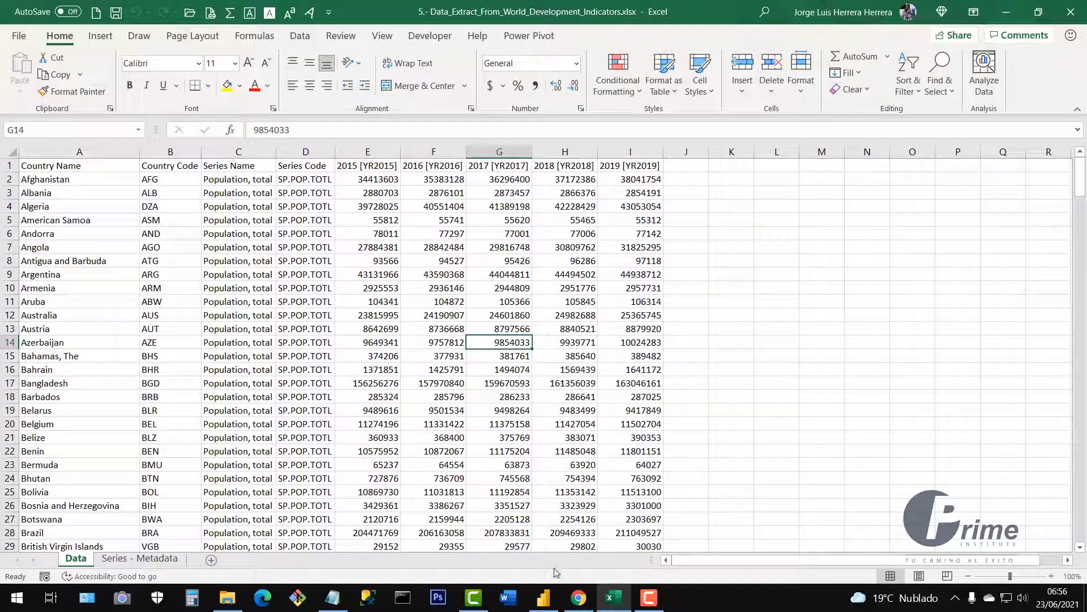
Step: Switch to Power BI Desktop and close its start screen
{"action": "left_click", "coordinate": [544, 599]}
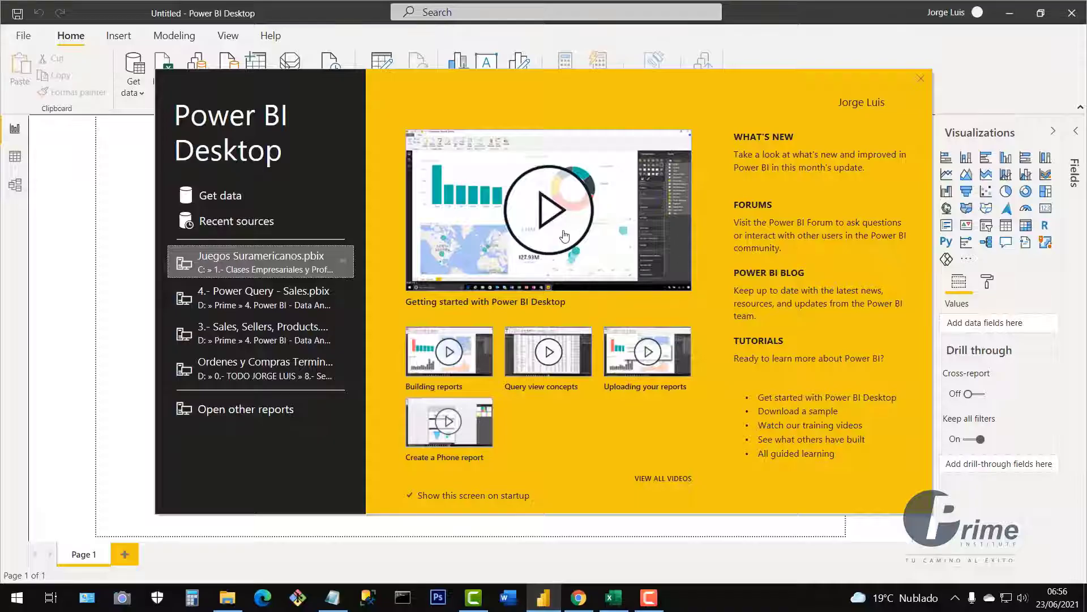
{"action": "left_click", "coordinate": [921, 81]}
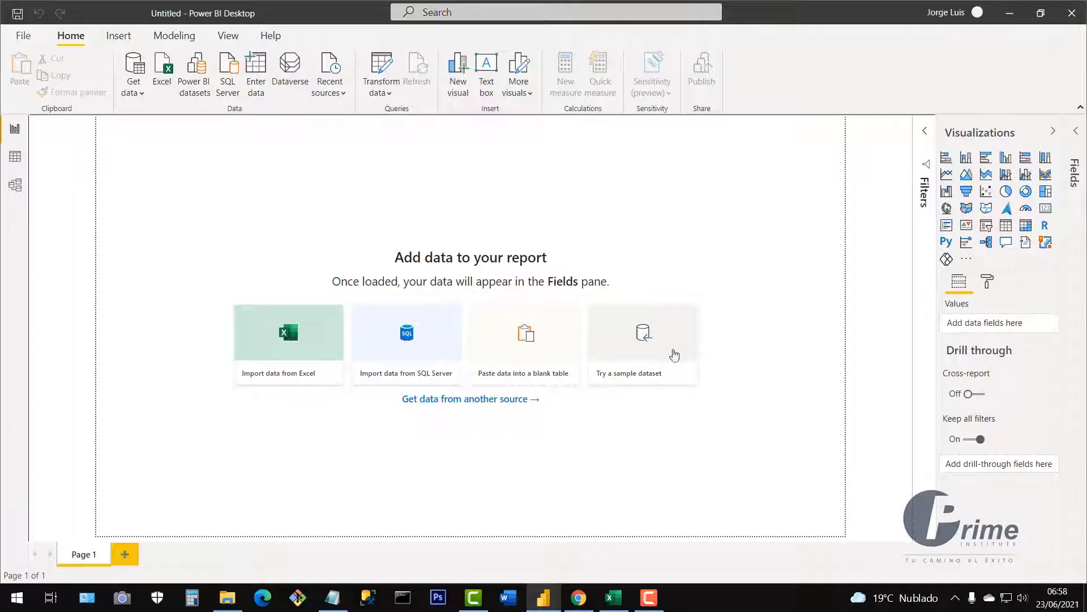
Step: Switch to Excel and review the country rows and 2015 to 2019 columns of the Data sheet
{"action": "left_click", "coordinate": [613, 597]}
{"action": "scroll", "coordinate": [309, 350], "scroll_direction": "down", "scroll_amount": 3}
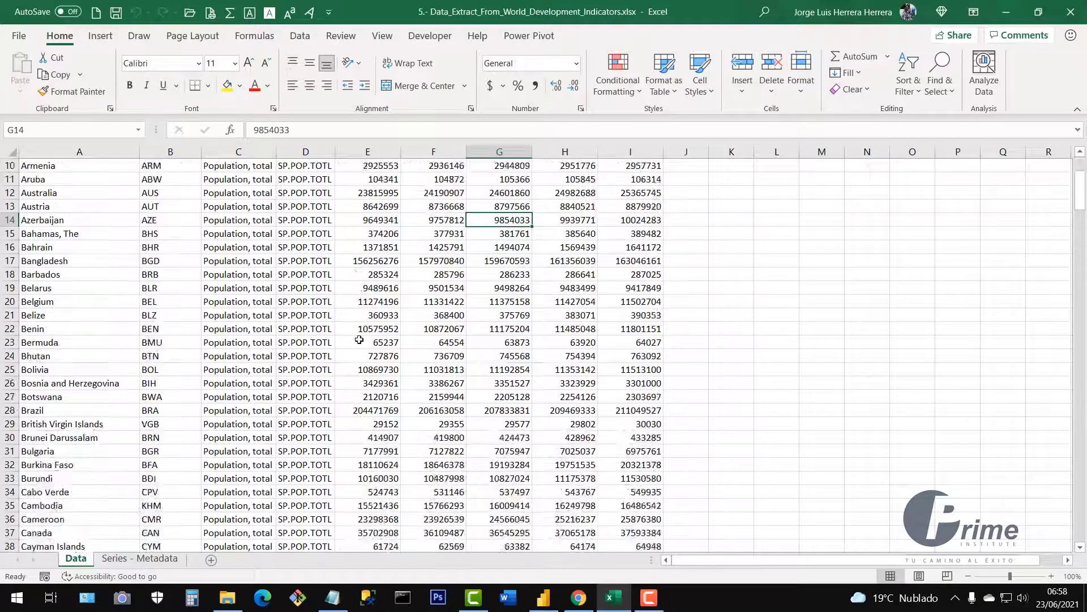
{"action": "scroll", "coordinate": [210, 314], "scroll_direction": "up", "scroll_amount": 3}
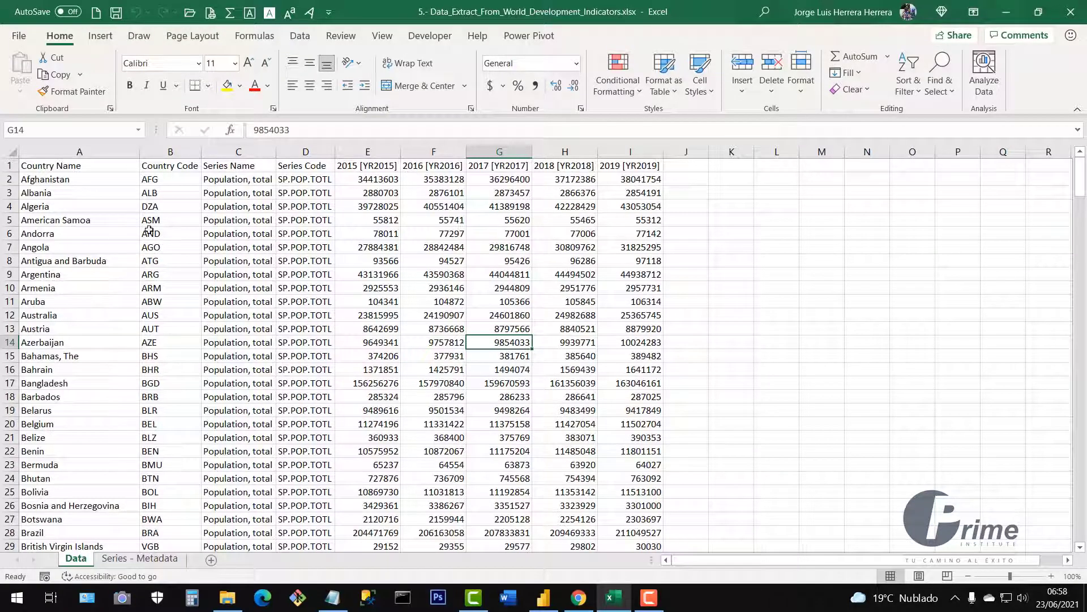
{"action": "scroll", "coordinate": [455, 357], "scroll_direction": "down", "scroll_amount": 2}
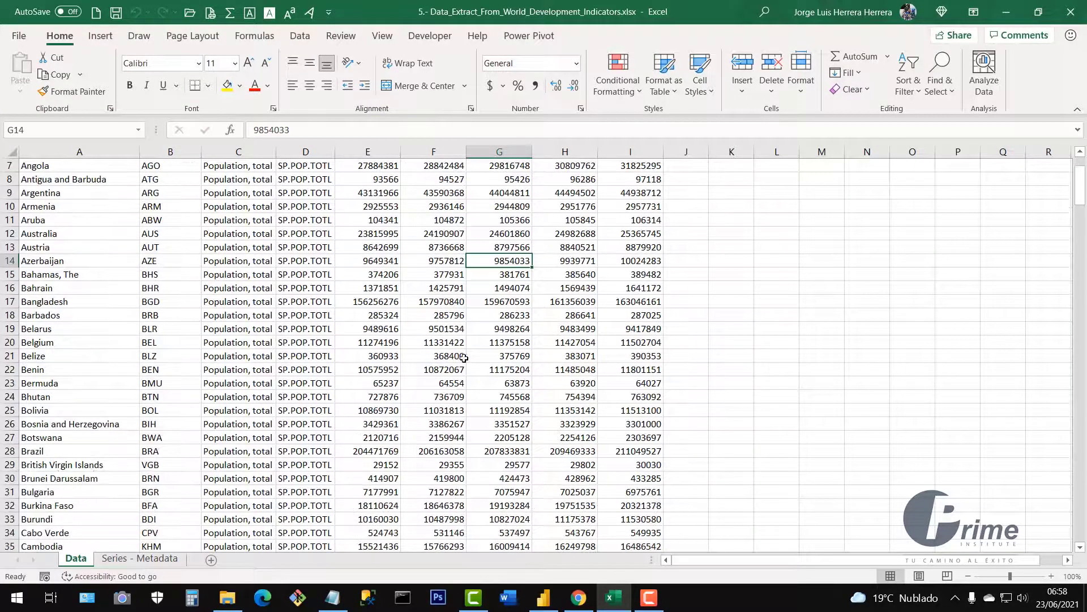
{"action": "scroll", "coordinate": [484, 227], "scroll_direction": "up", "scroll_amount": 2}
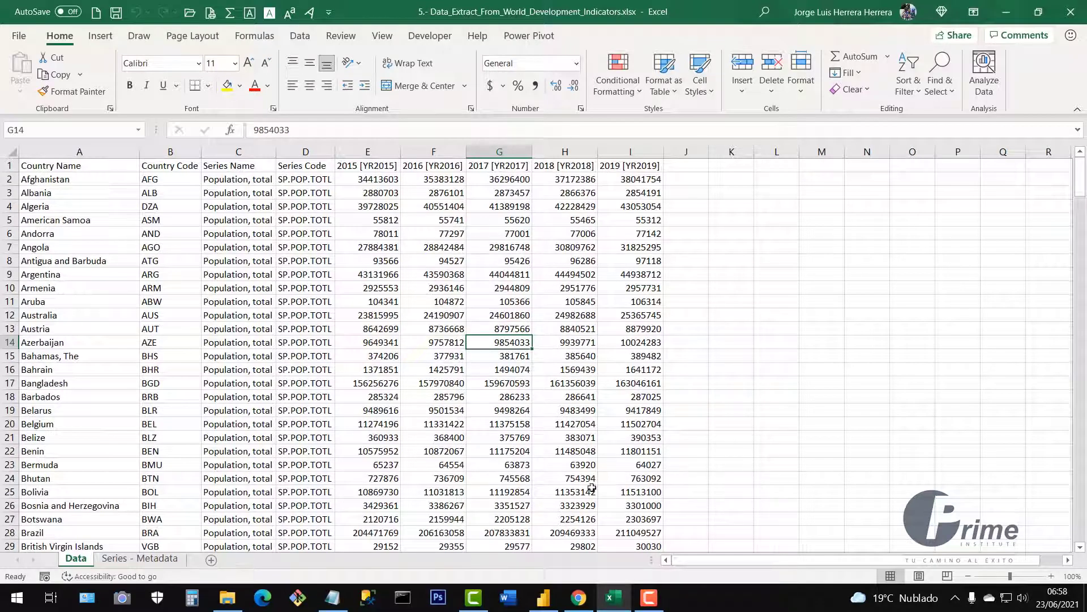
Step: Switch to Power BI Desktop and import the workbook 5.- Data_Extract_From_World_Development_Indicators.xlsx from the Resources and Practices folder on drive D
{"action": "left_click", "coordinate": [554, 604]}
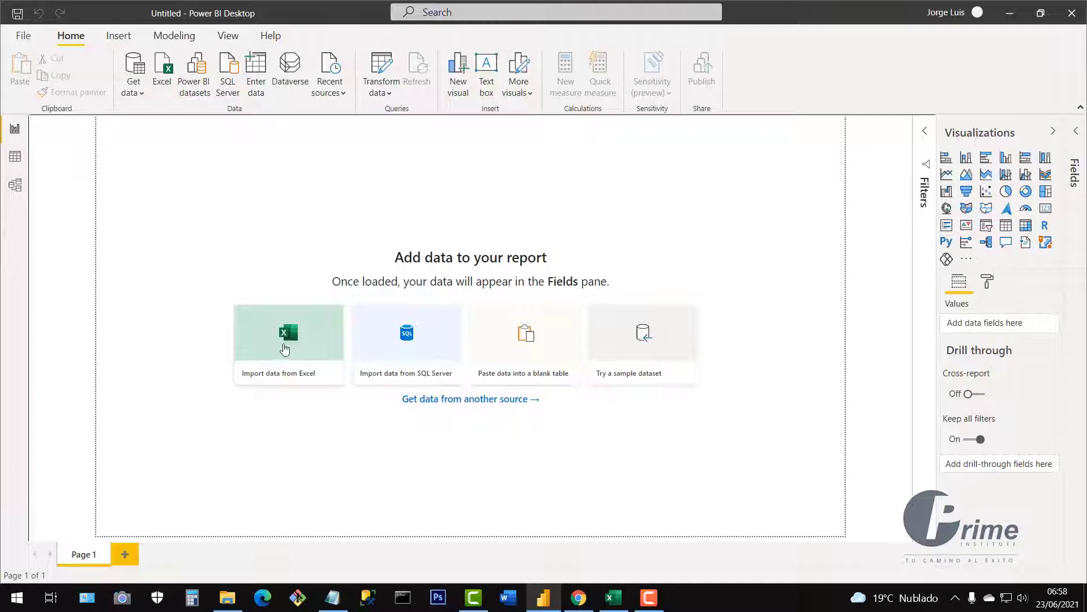
{"action": "left_click", "coordinate": [289, 349]}
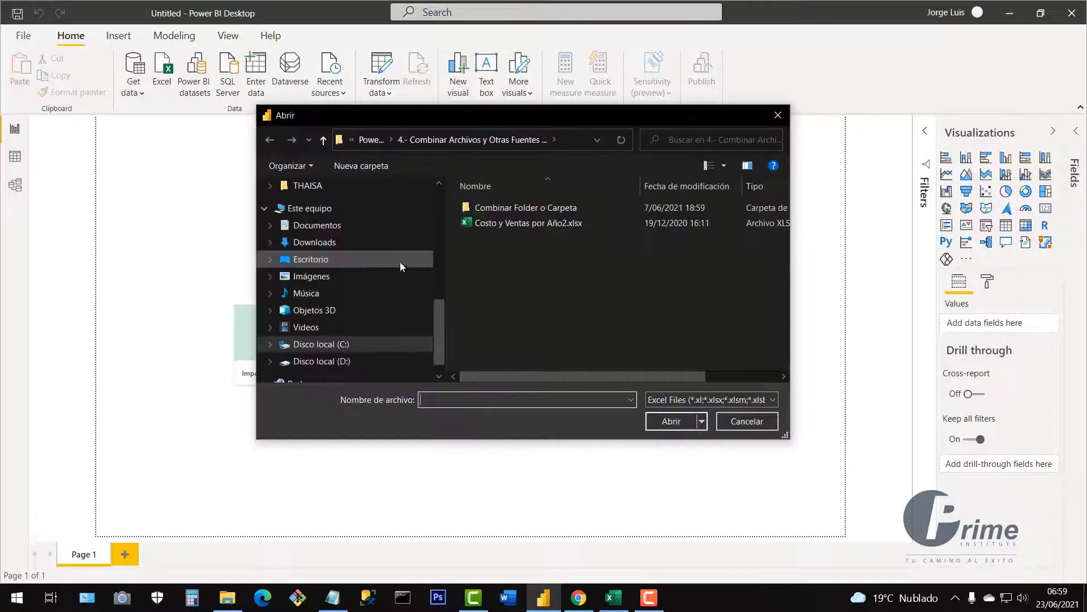
{"action": "left_click", "coordinate": [351, 361]}
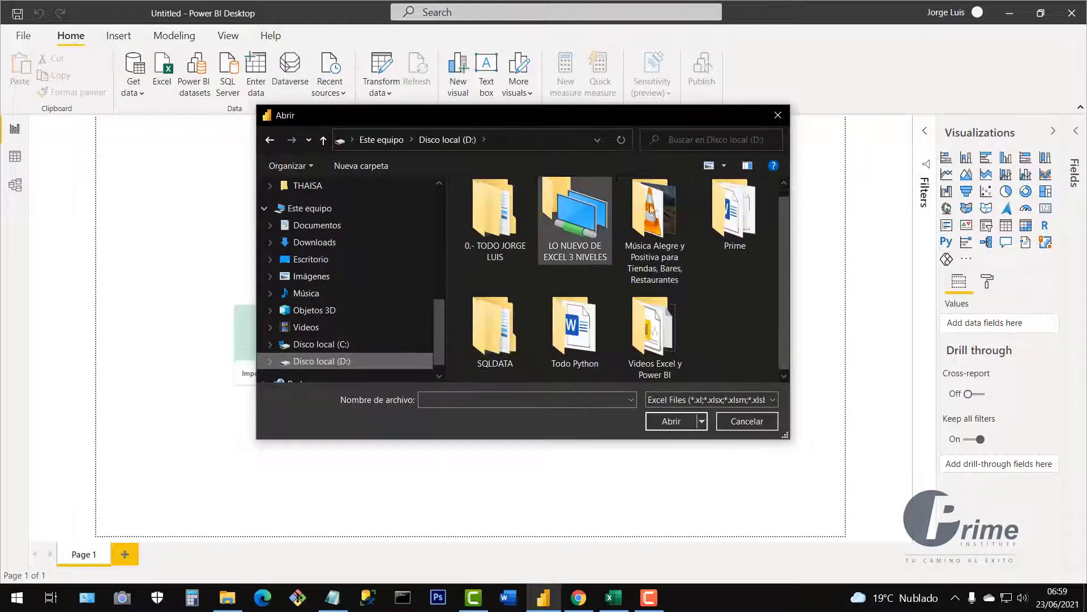
{"action": "double_click", "coordinate": [734, 218]}
{"action": "double_click", "coordinate": [504, 253]}
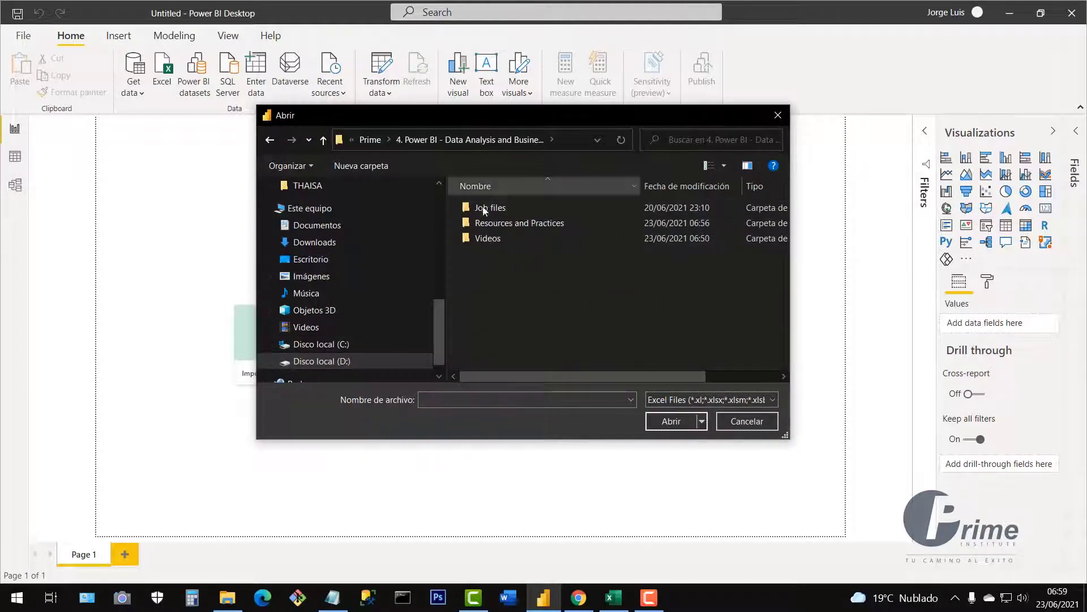
{"action": "double_click", "coordinate": [495, 226]}
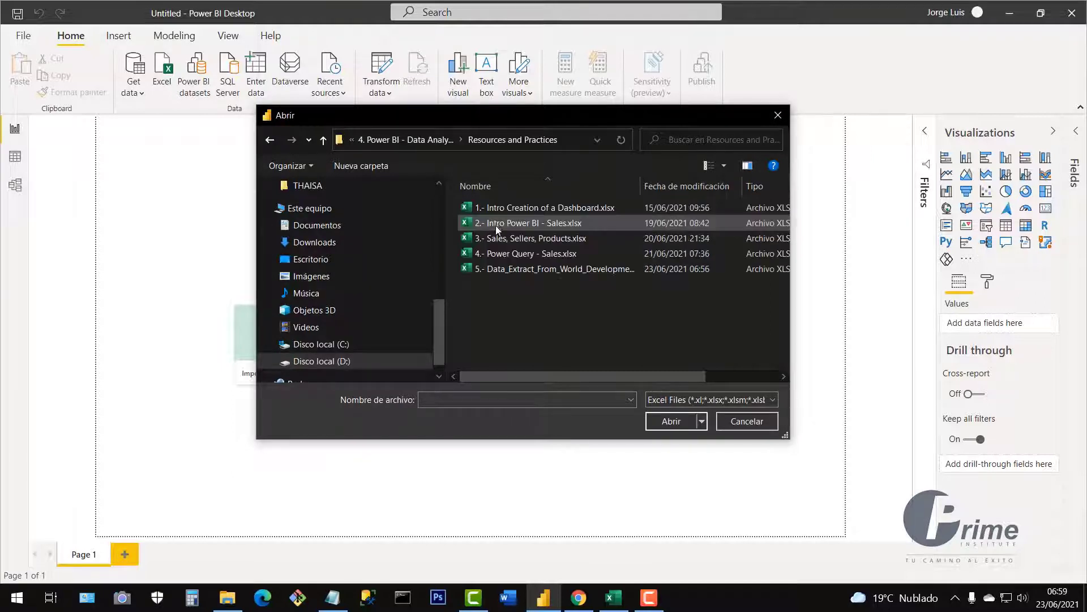
{"action": "left_click", "coordinate": [507, 271]}
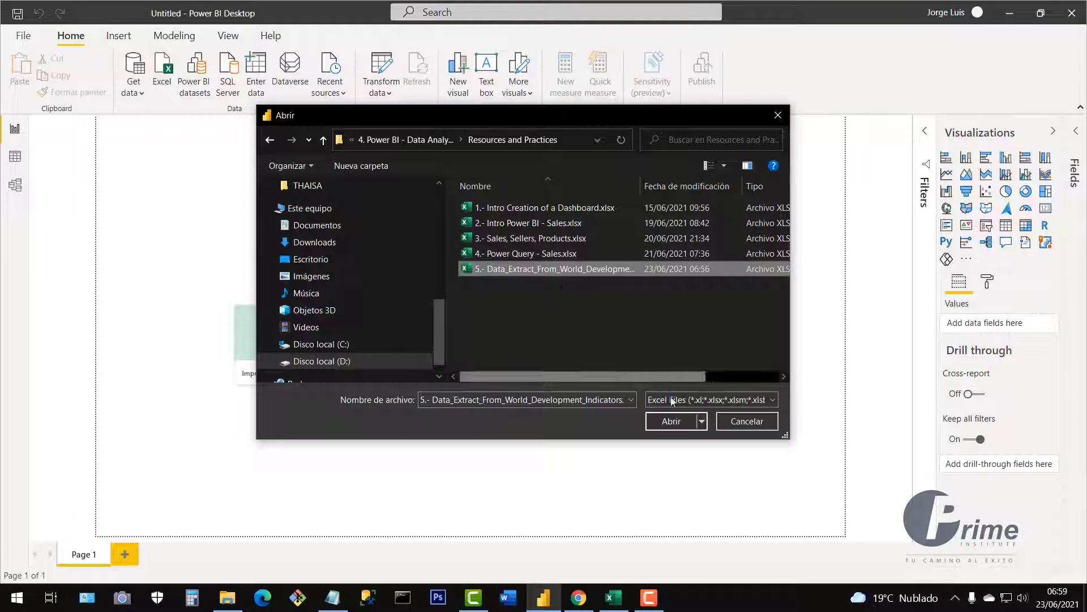
{"action": "left_click", "coordinate": [671, 424]}
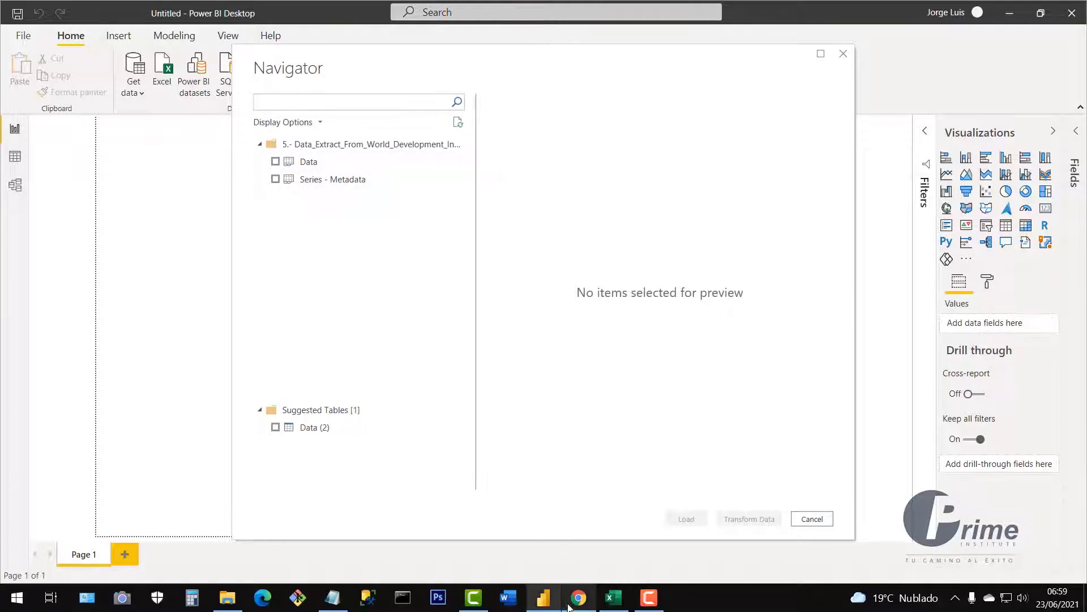
Step: Switch to Excel and compare the contents of the workbook's Data and Series - Metadata sheets
{"action": "left_click", "coordinate": [614, 597]}
{"action": "left_click", "coordinate": [140, 558]}
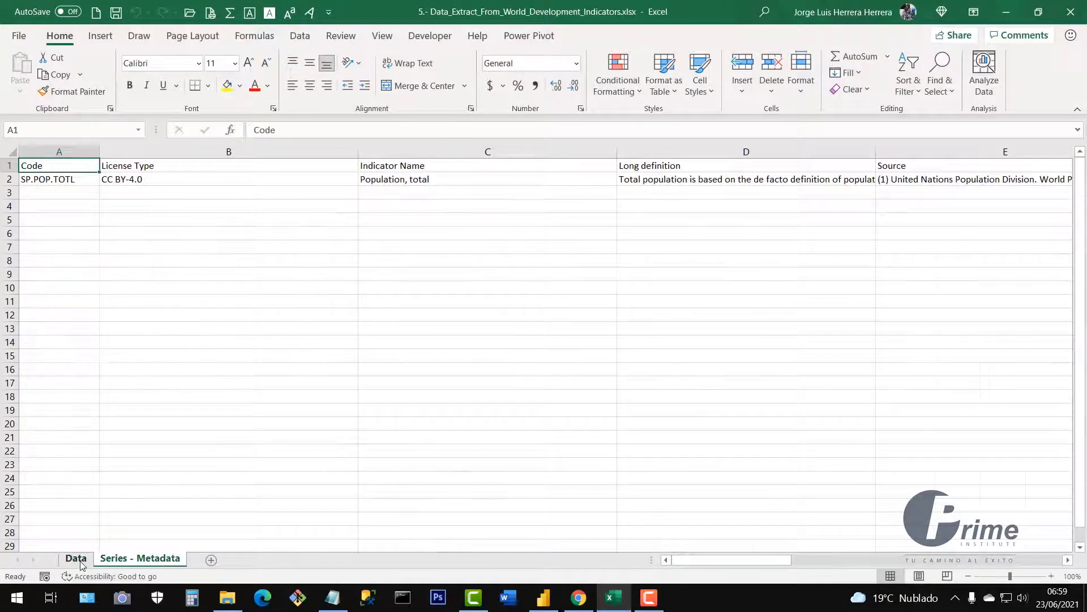
{"action": "left_click", "coordinate": [80, 560]}
{"action": "left_click", "coordinate": [128, 560]}
{"action": "left_click", "coordinate": [80, 561]}
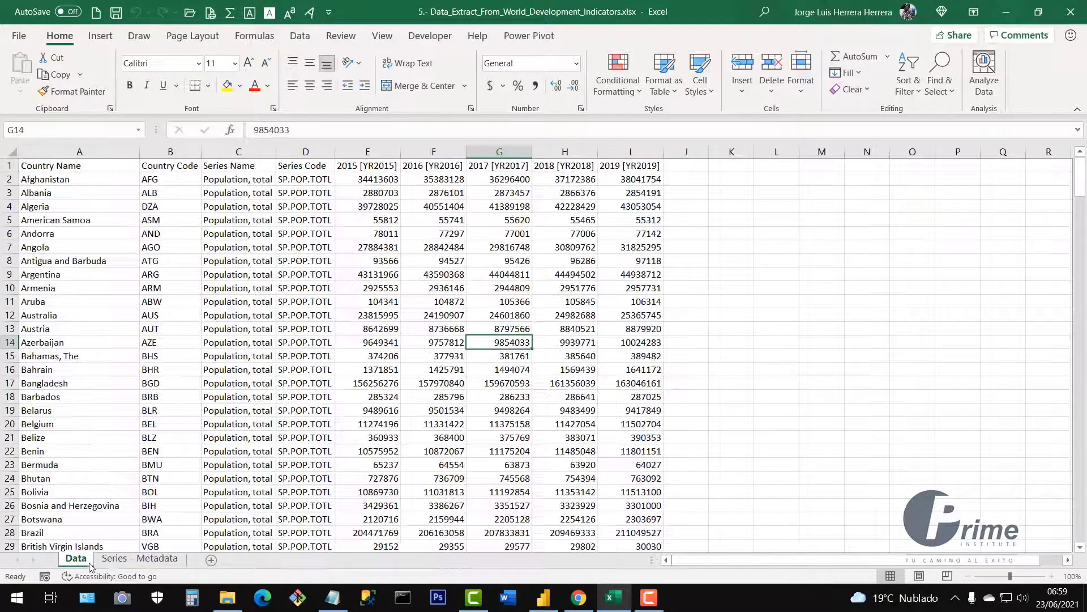
Step: Return to Power BI Desktop, preview the Data sheet's columns, select that sheet for import and open it in Power Query Editor
{"action": "left_click", "coordinate": [541, 601]}
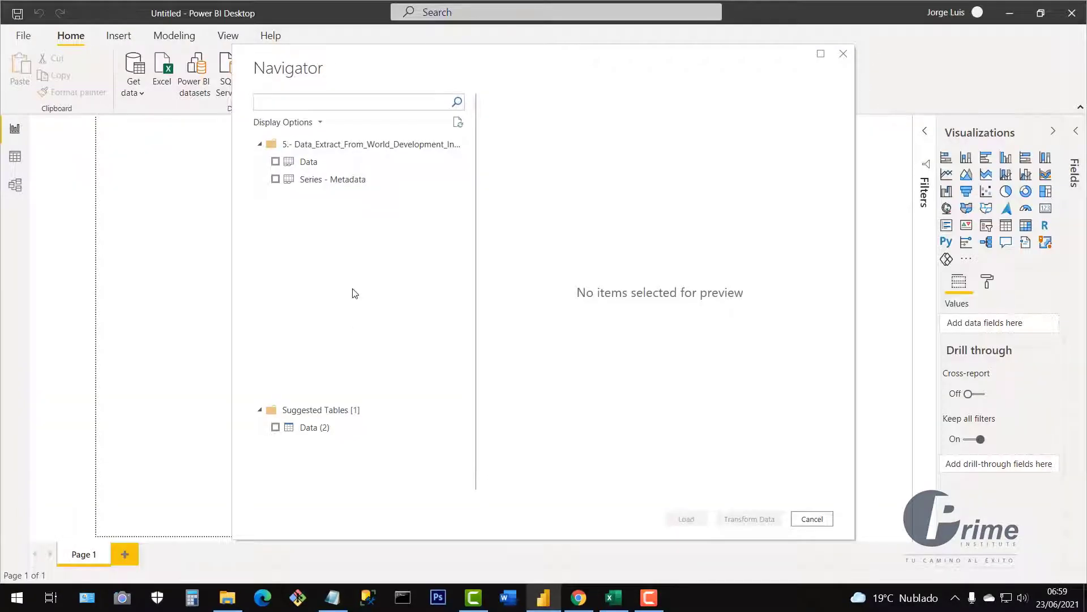
{"action": "left_click", "coordinate": [307, 168]}
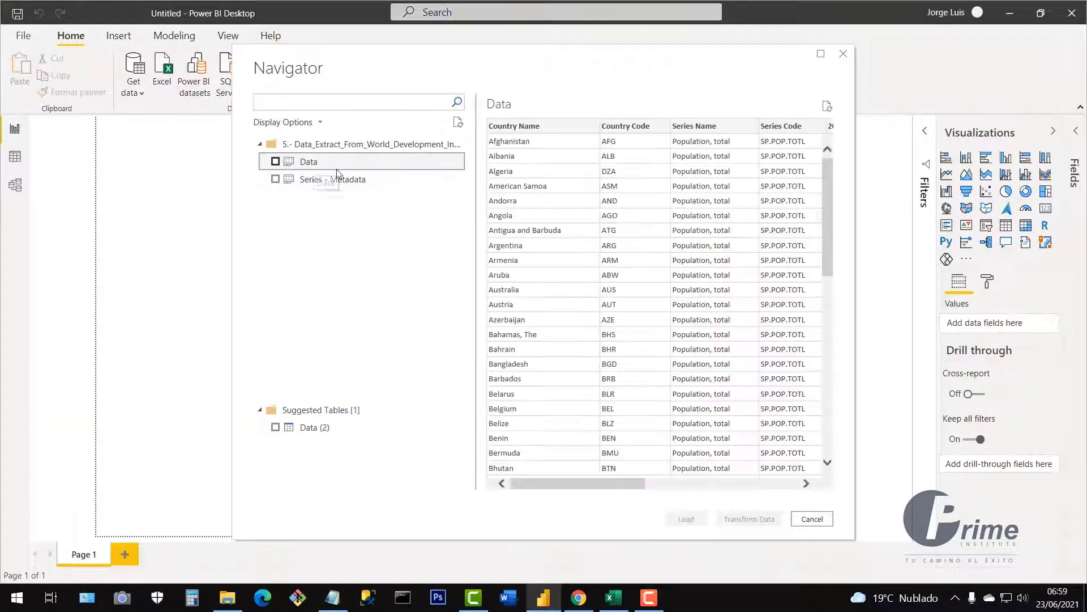
{"action": "left_click_drag", "start_coordinate": [628, 483], "coordinate": [808, 486]}
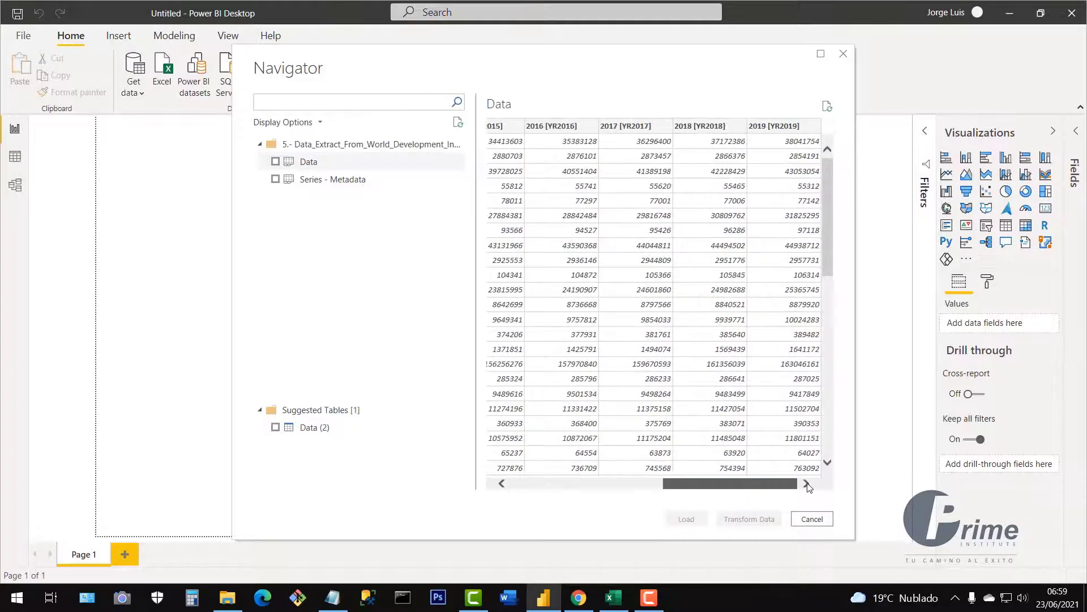
{"action": "left_click_drag", "start_coordinate": [736, 483], "coordinate": [591, 486]}
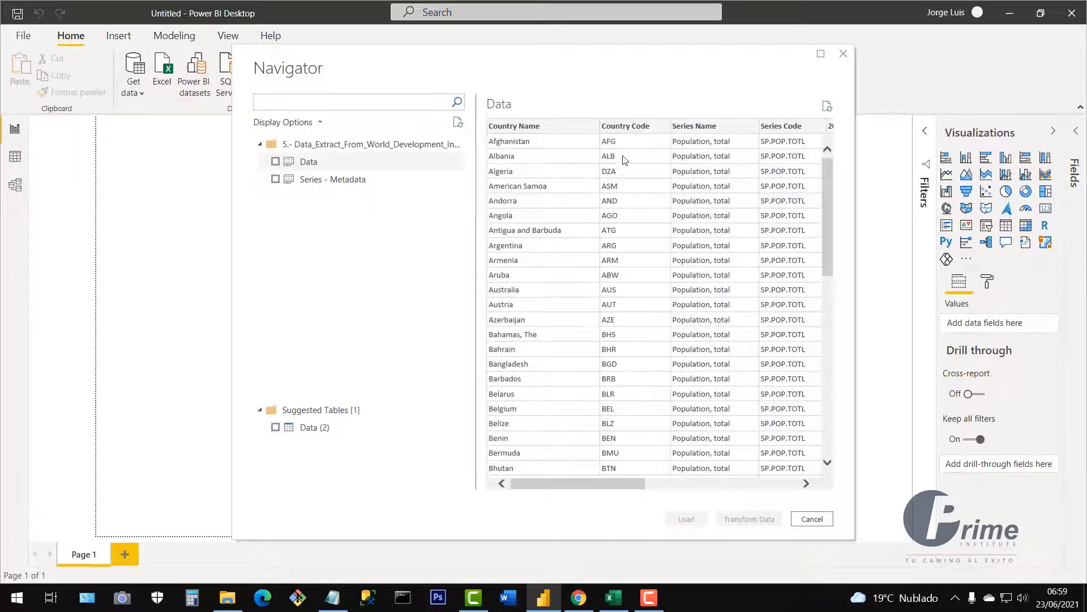
{"action": "left_click", "coordinate": [275, 162]}
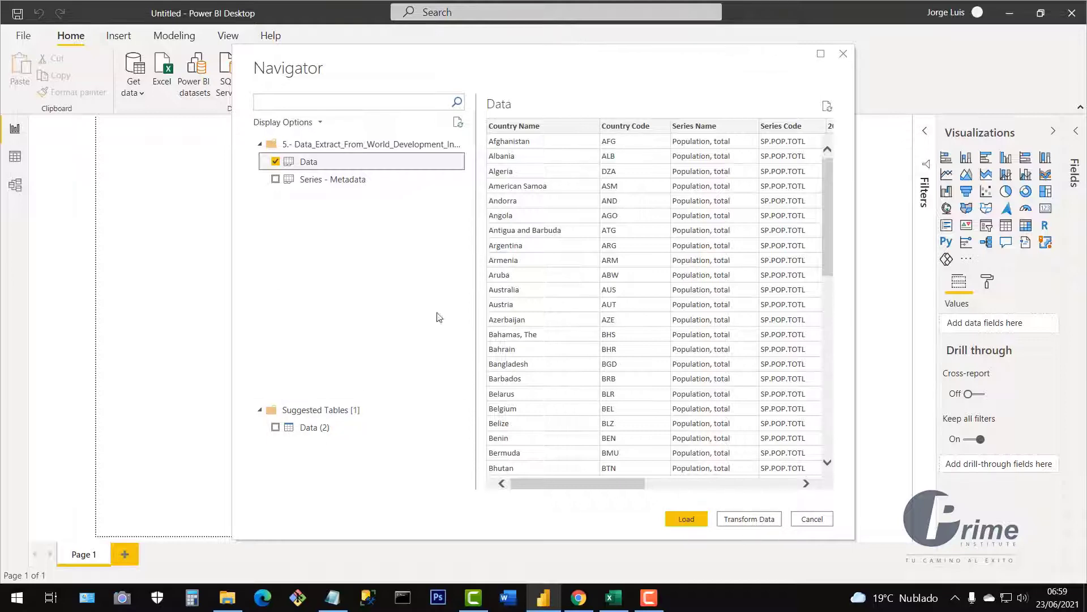
{"action": "left_click_drag", "start_coordinate": [590, 484], "coordinate": [634, 485]}
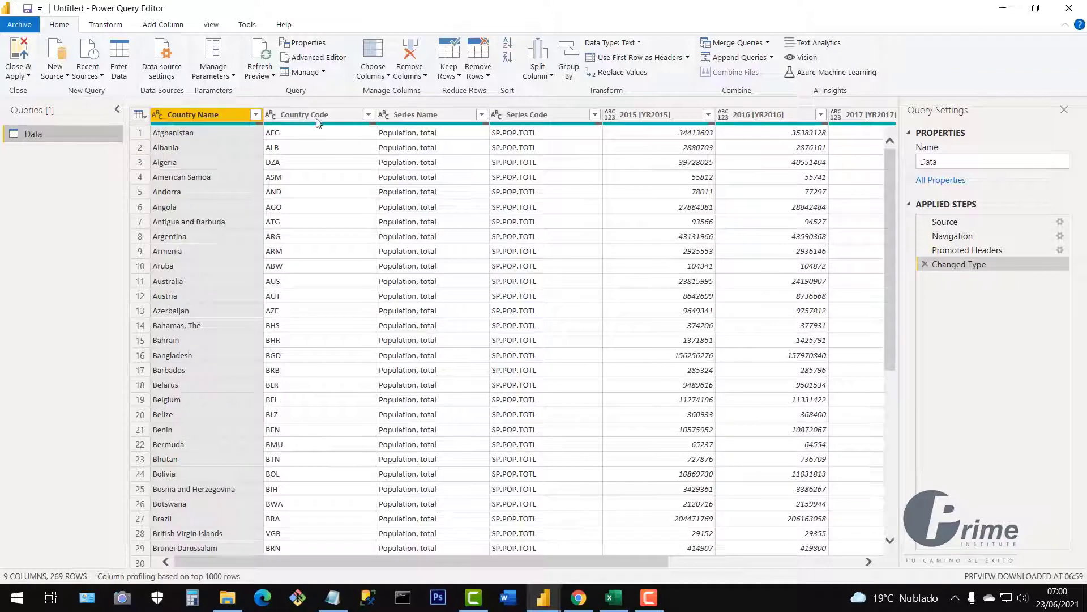
Step: Remove the Series Name and Series Code columns from the Data query
{"action": "left_click_drag", "start_coordinate": [510, 561], "coordinate": [362, 558]}
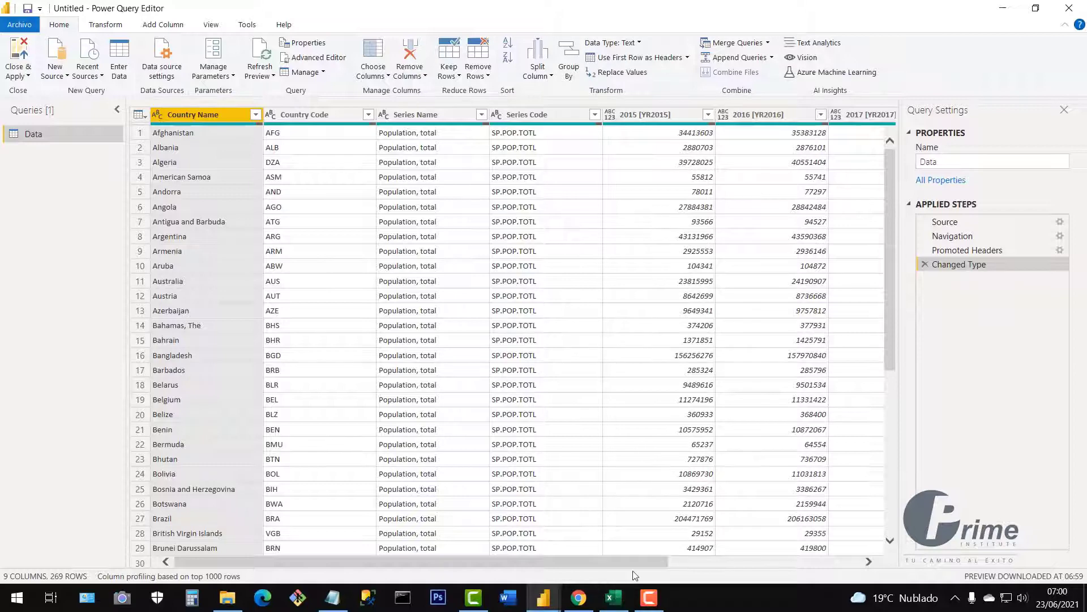
{"action": "left_click_drag", "start_coordinate": [656, 562], "coordinate": [368, 563]}
{"action": "left_click", "coordinate": [409, 115]}
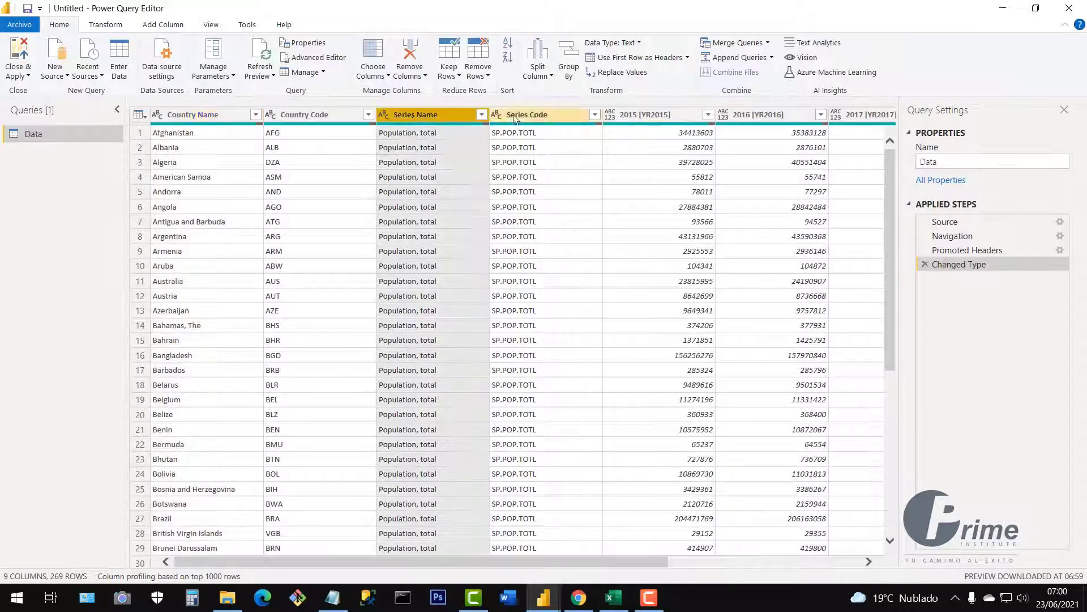
{"action": "left_click", "coordinate": [518, 114]}
{"action": "left_click", "coordinate": [436, 113]}
{"action": "left_click", "coordinate": [546, 114]}
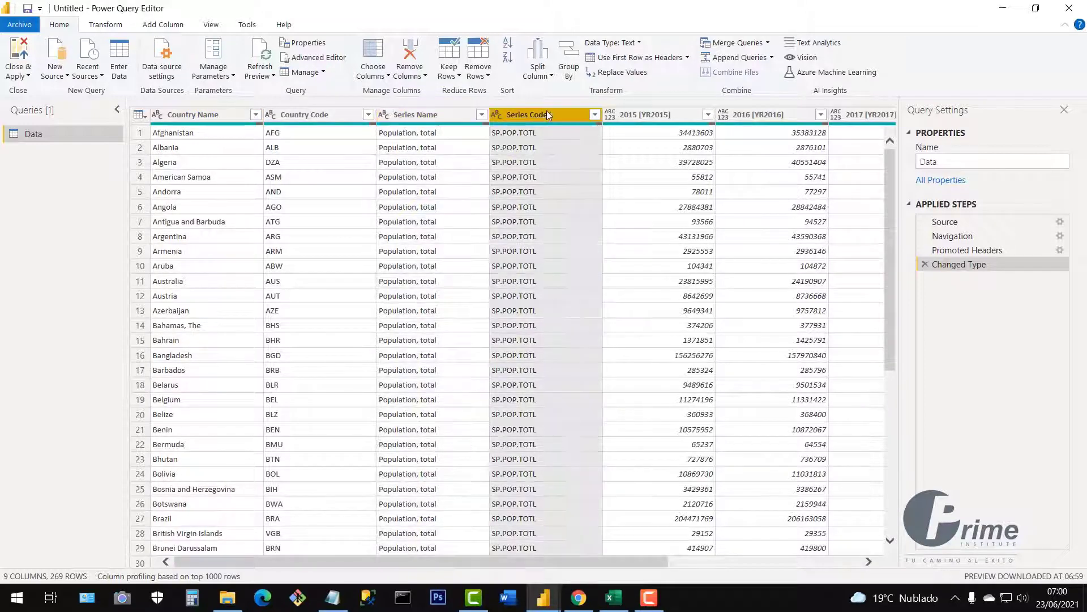
{"action": "left_click", "coordinate": [425, 114]}
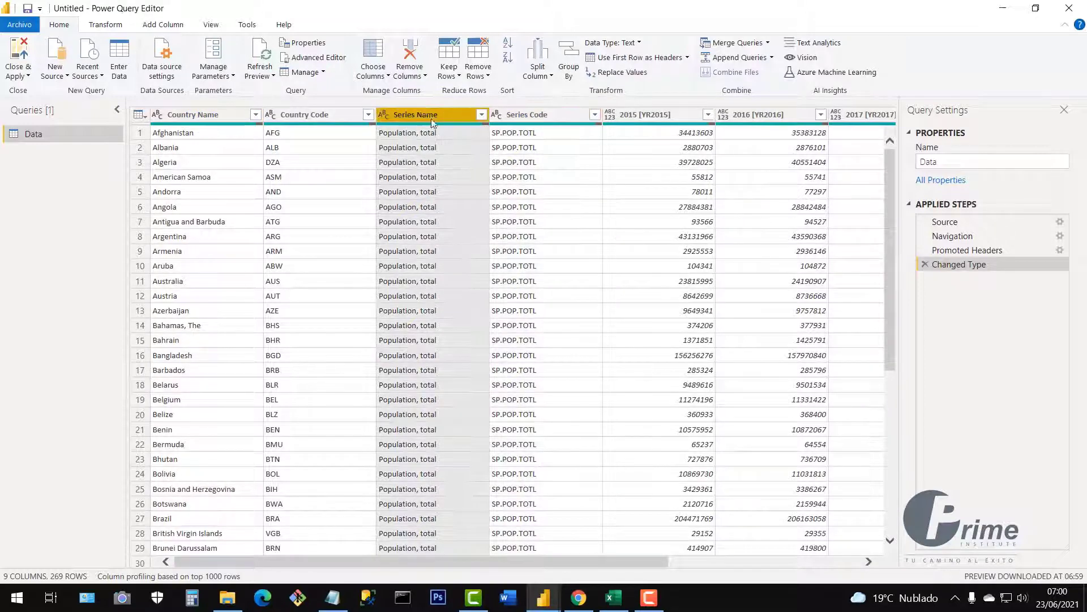
{"action": "left_click", "coordinate": [500, 116]}
{"action": "left_click", "coordinate": [418, 117]}
{"action": "right_click", "coordinate": [417, 114]}
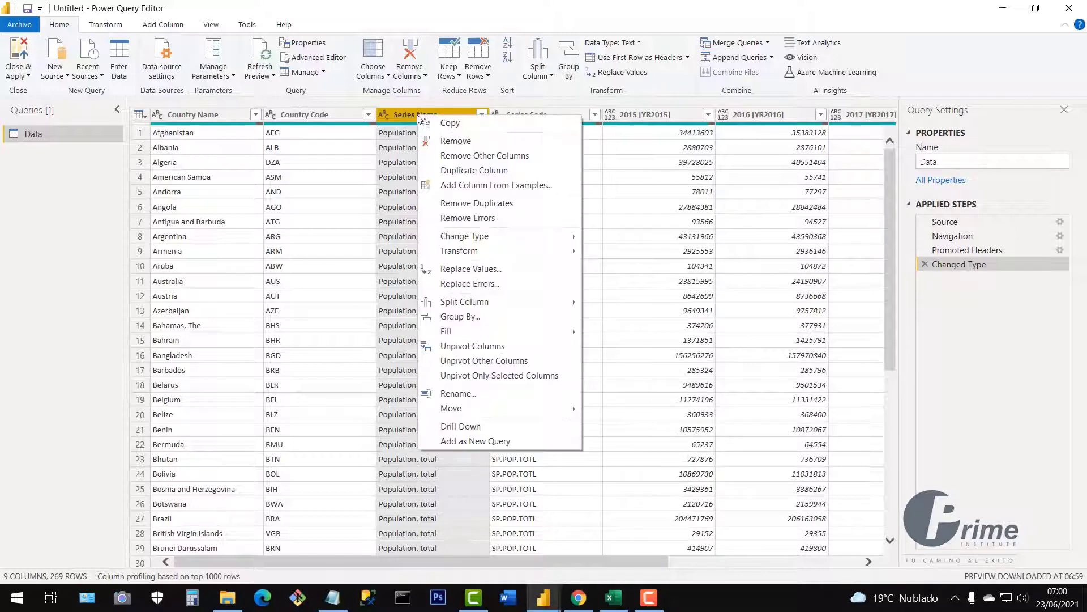
{"action": "left_click", "coordinate": [468, 142]}
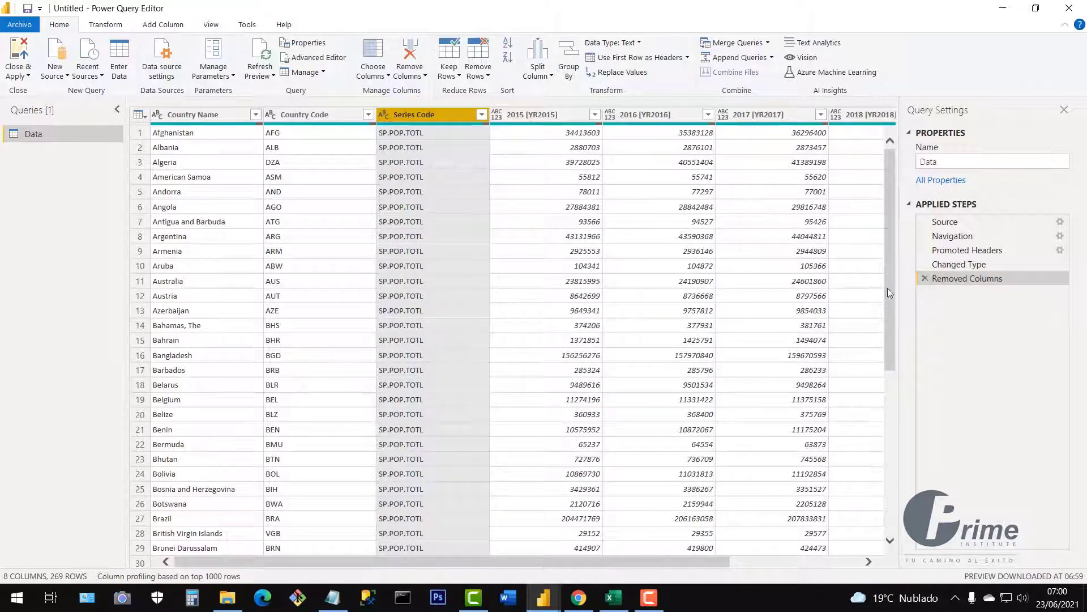
{"action": "right_click", "coordinate": [434, 115]}
{"action": "left_click", "coordinate": [457, 140]}
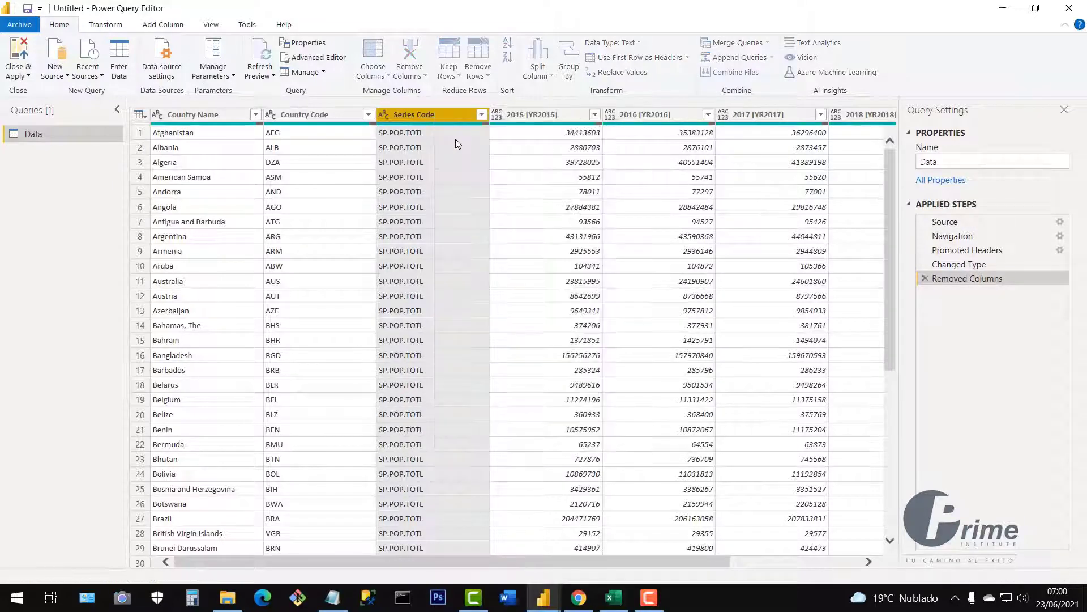
Step: Compare the query at the Changed Type and Removed Columns steps, and review the remaining year columns through 2019
{"action": "left_click", "coordinate": [955, 271]}
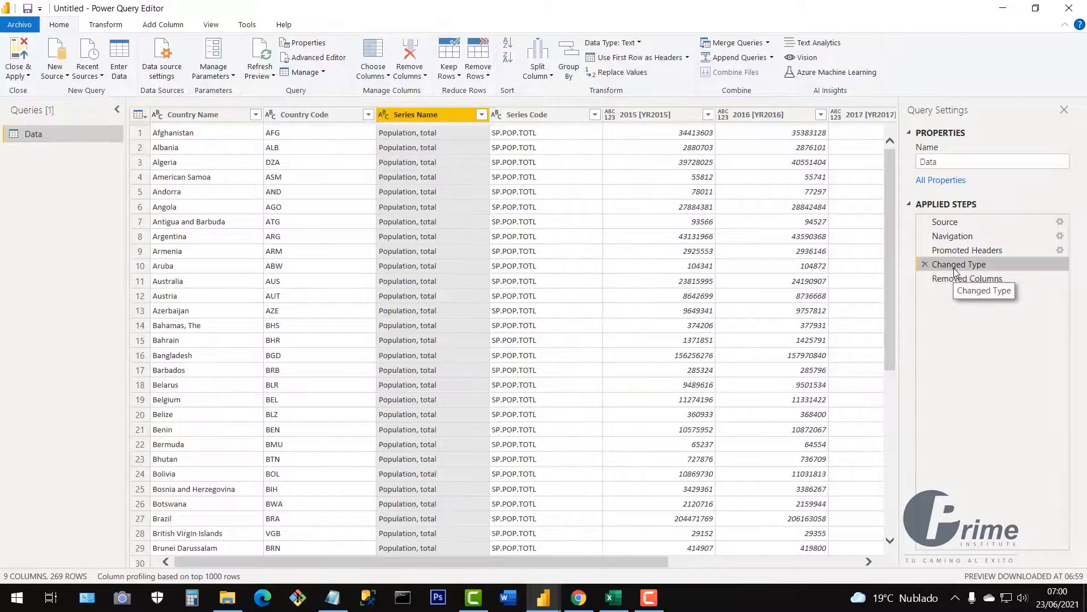
{"action": "left_click", "coordinate": [954, 283]}
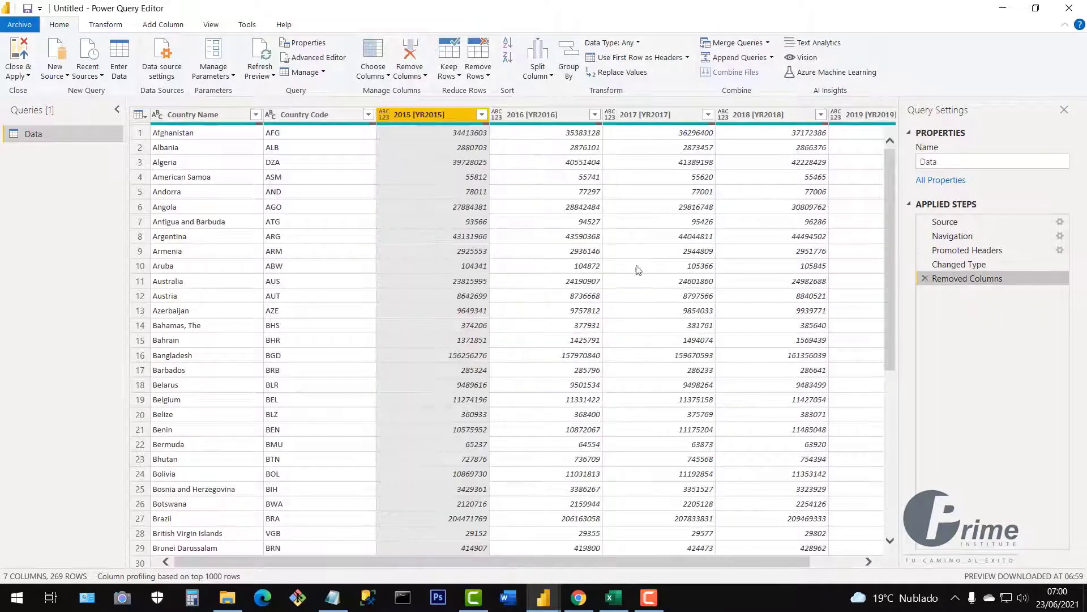
{"action": "left_click", "coordinate": [957, 266]}
{"action": "left_click", "coordinate": [959, 282]}
{"action": "left_click", "coordinate": [533, 224]}
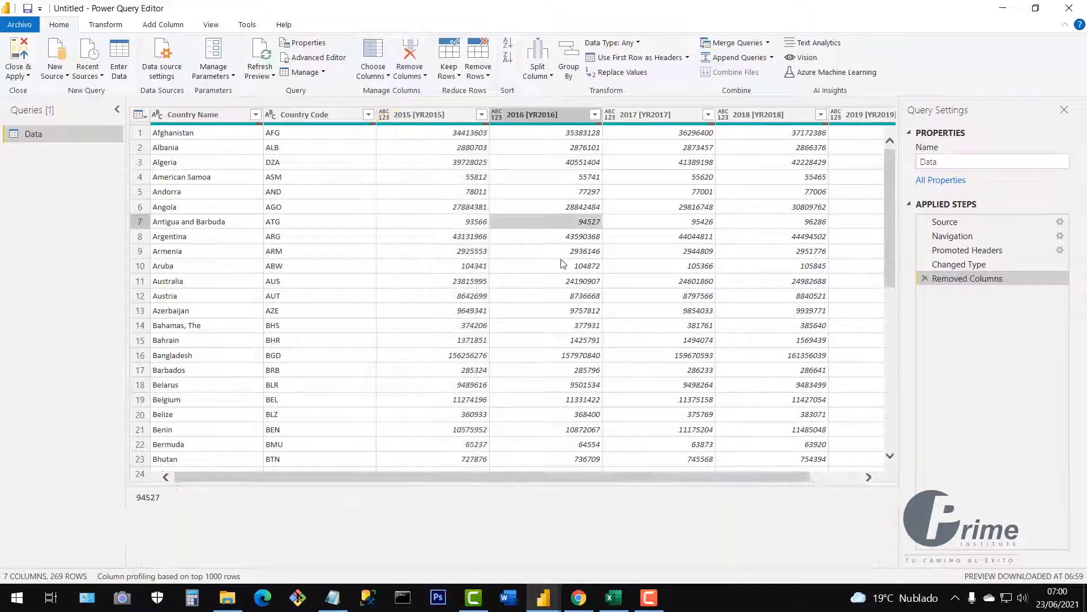
{"action": "left_click_drag", "start_coordinate": [538, 478], "coordinate": [656, 475]}
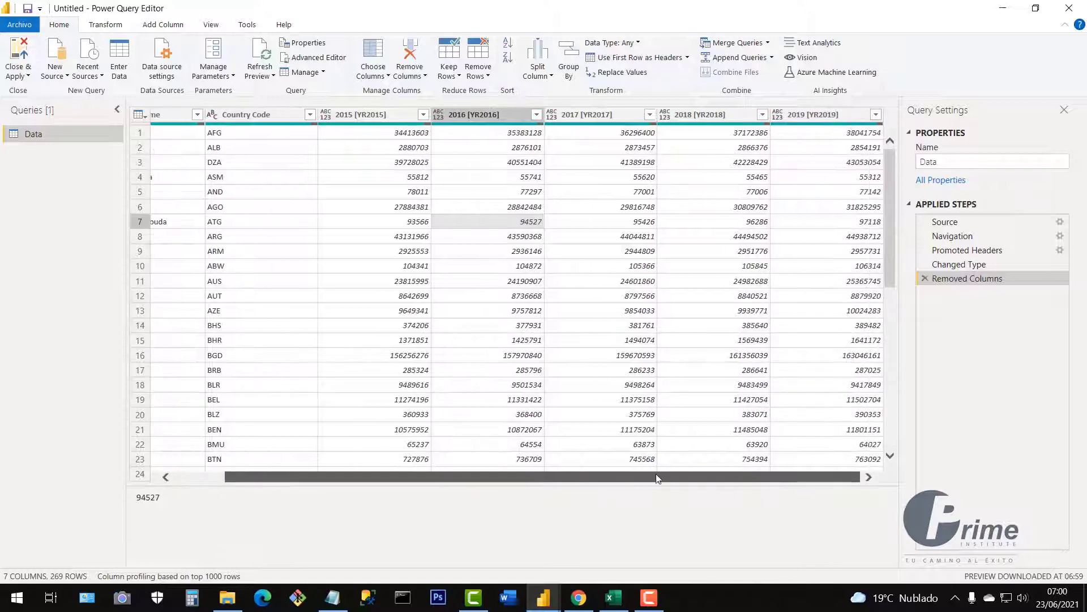
{"action": "left_click_drag", "start_coordinate": [797, 478], "coordinate": [340, 479]}
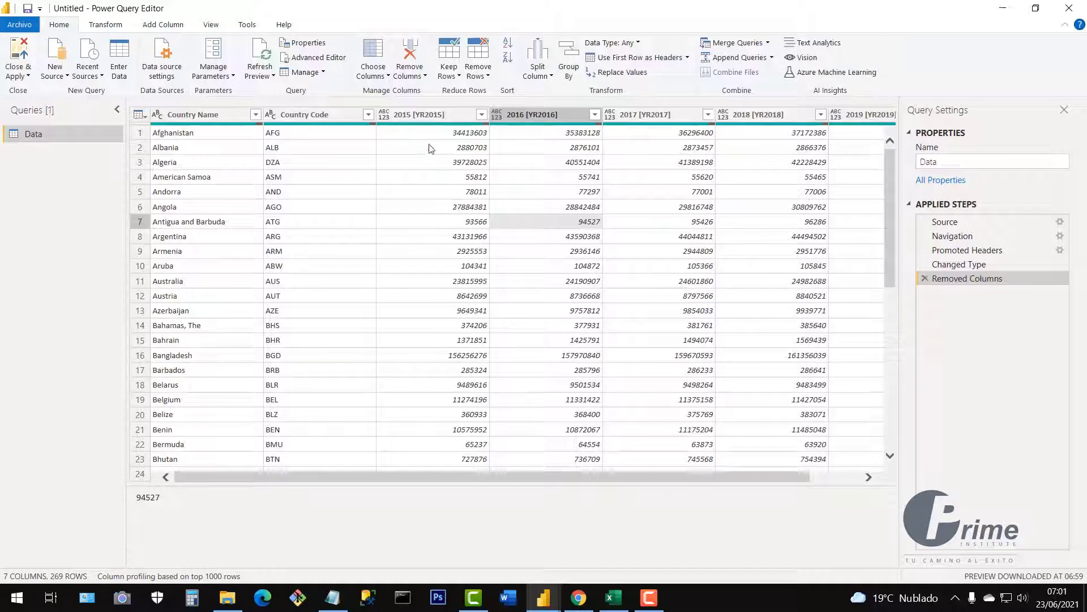
Step: Unpivot the five year columns from 2015 [YR2015] to 2019 [YR2019] in the Data query
{"action": "left_click", "coordinate": [412, 113]}
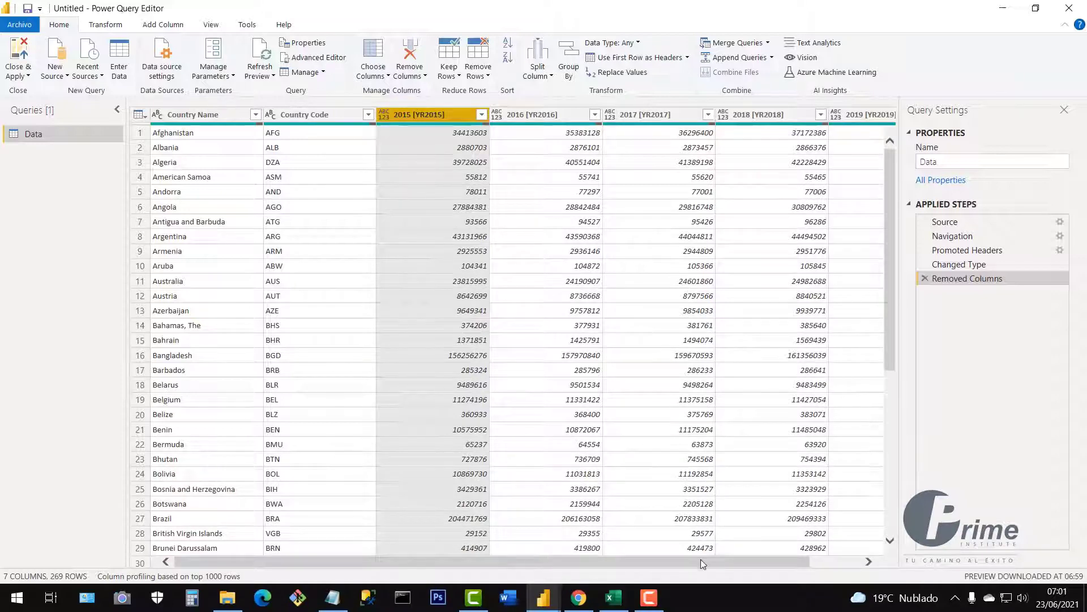
{"action": "left_click_drag", "start_coordinate": [701, 559], "coordinate": [791, 559]}
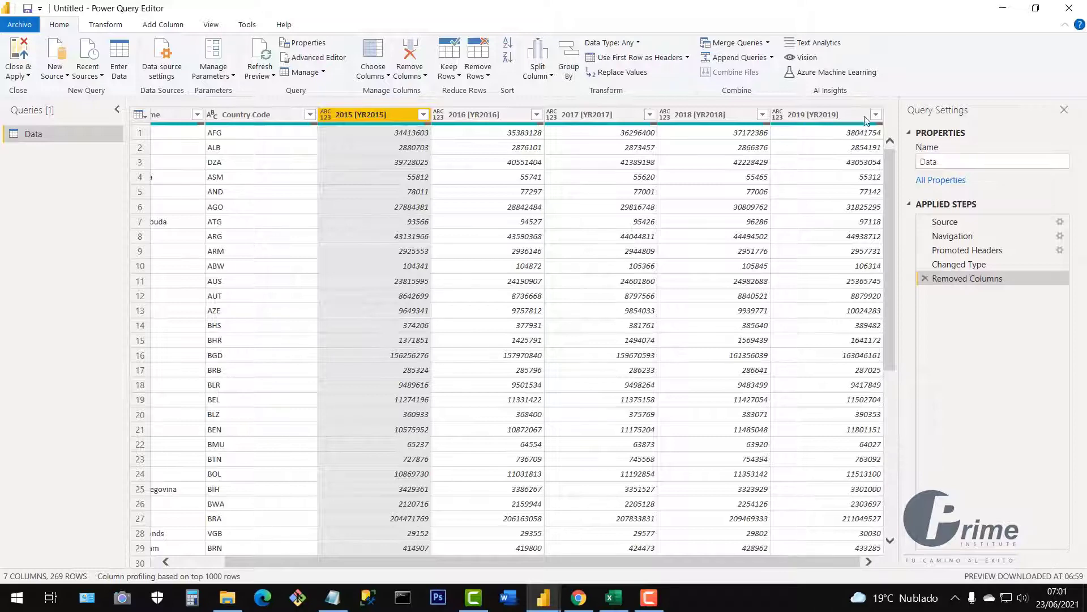
{"action": "left_click", "coordinate": [822, 113], "text": "shift"}
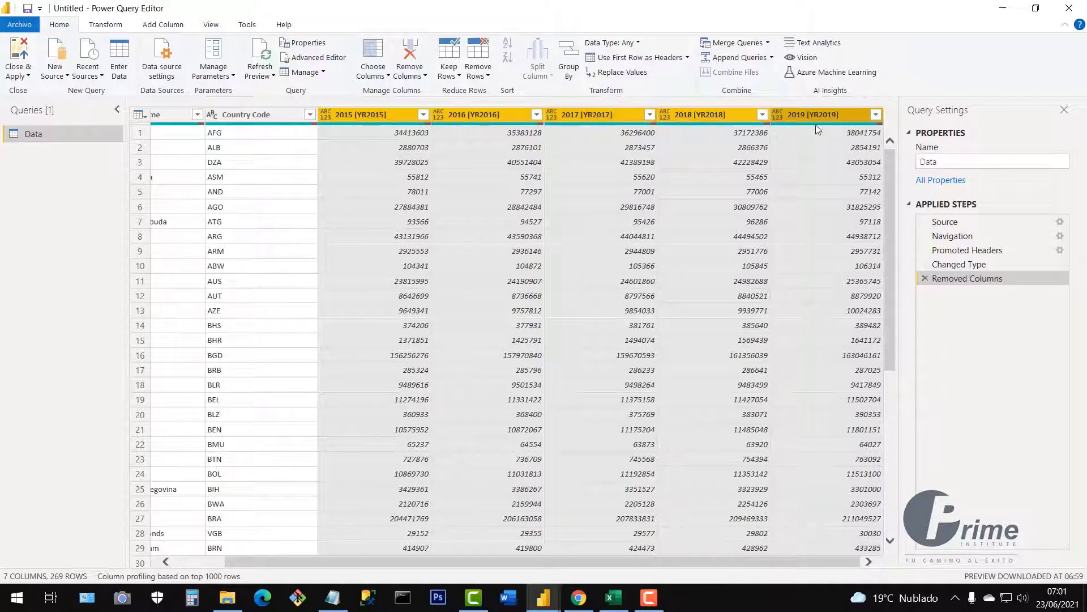
{"action": "right_click", "coordinate": [479, 115]}
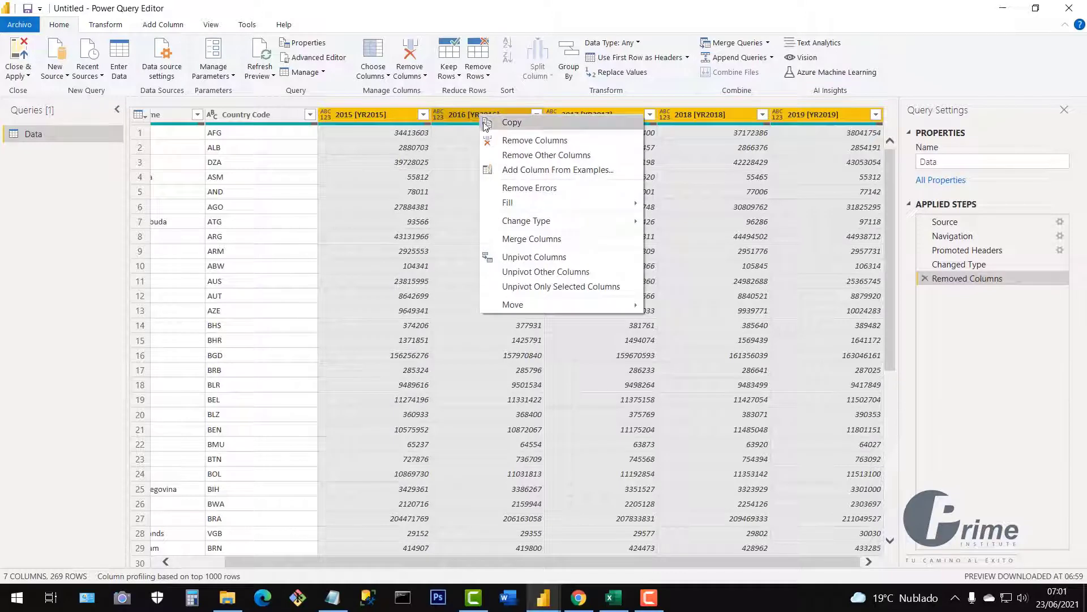
{"action": "left_click", "coordinate": [532, 259]}
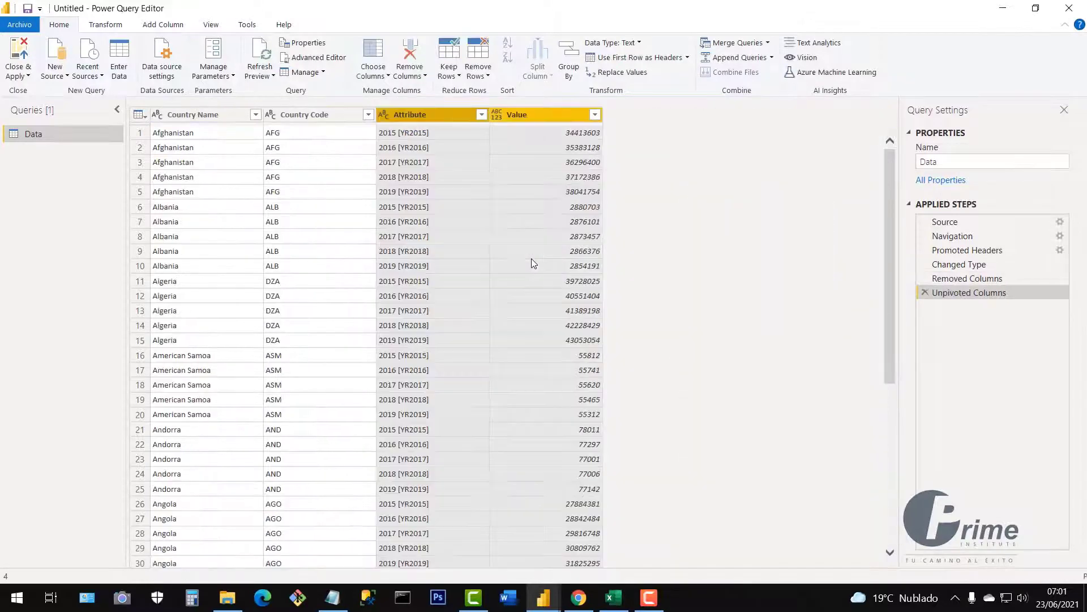
Step: Inspect the unpivoted rows and switch to Excel to compare them with the original Data sheet
{"action": "left_click", "coordinate": [510, 250]}
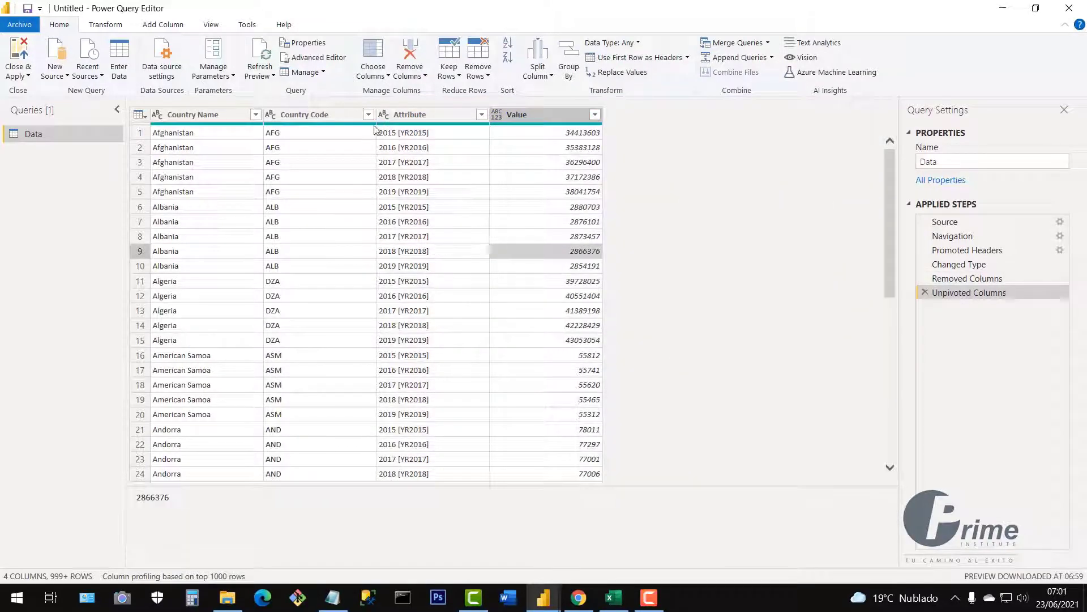
{"action": "left_click", "coordinate": [613, 597]}
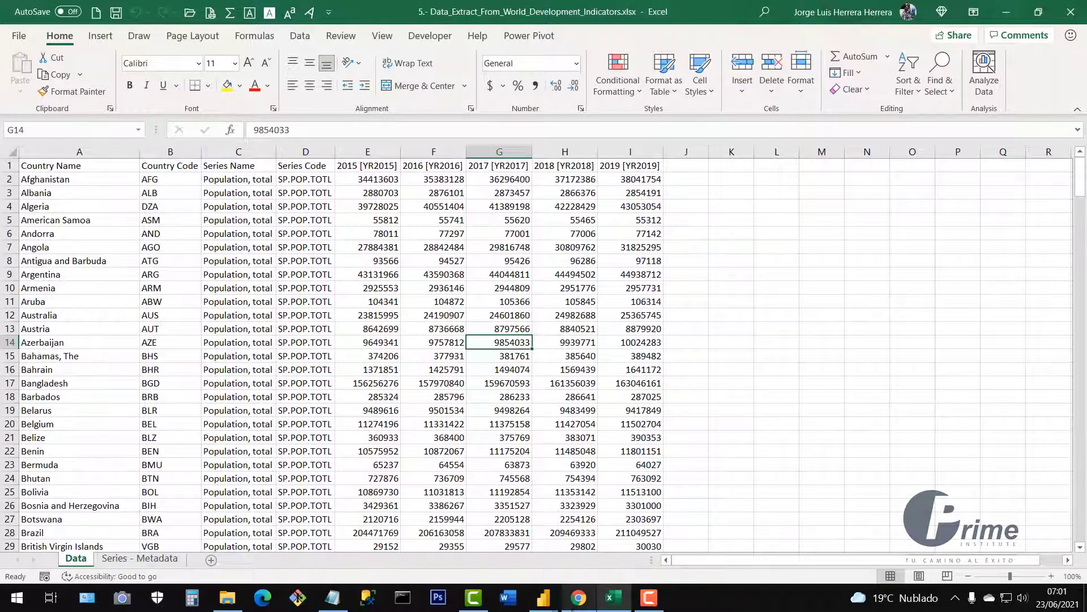
{"action": "left_click", "coordinate": [578, 598]}
{"action": "left_click", "coordinate": [614, 599]}
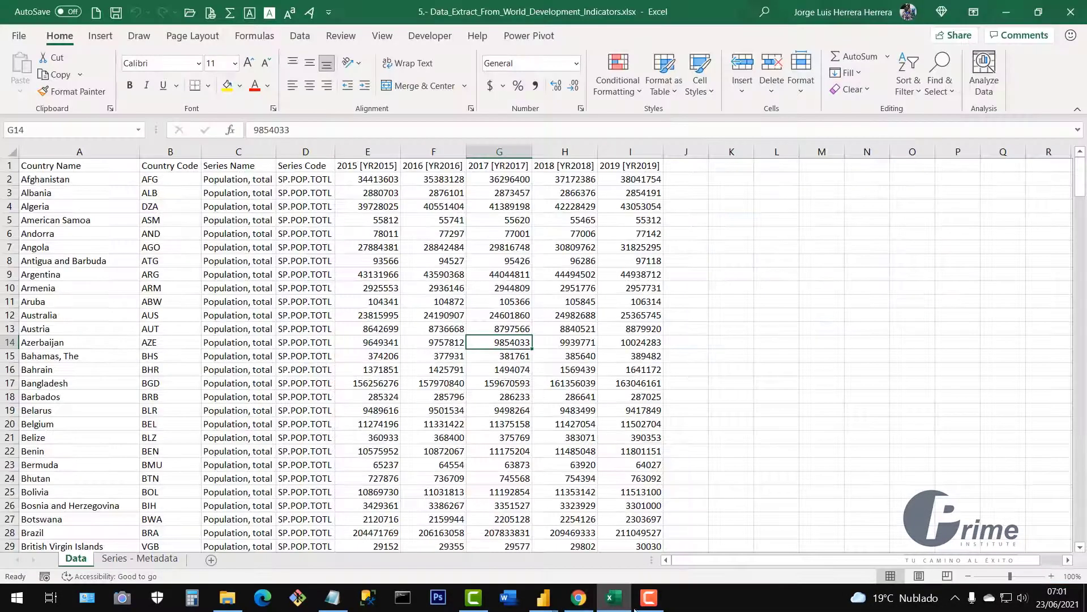
Step: Switch back to the Power Query Editor and examine the Country Name and Attribute cells in the Afghanistan rows
{"action": "mouse_move", "coordinate": [548, 600]}
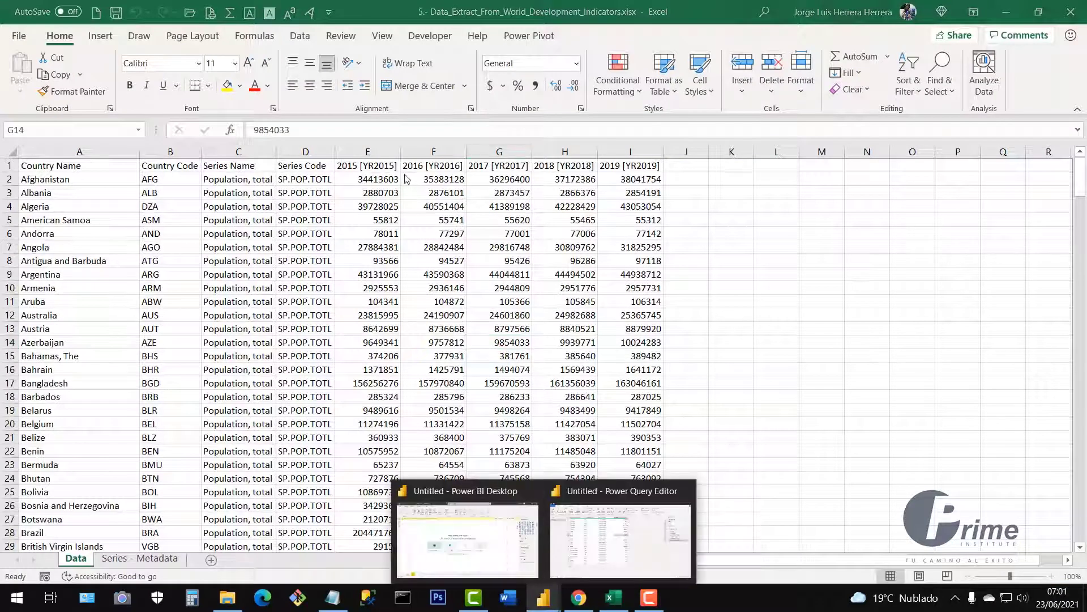
{"action": "left_click", "coordinate": [591, 552]}
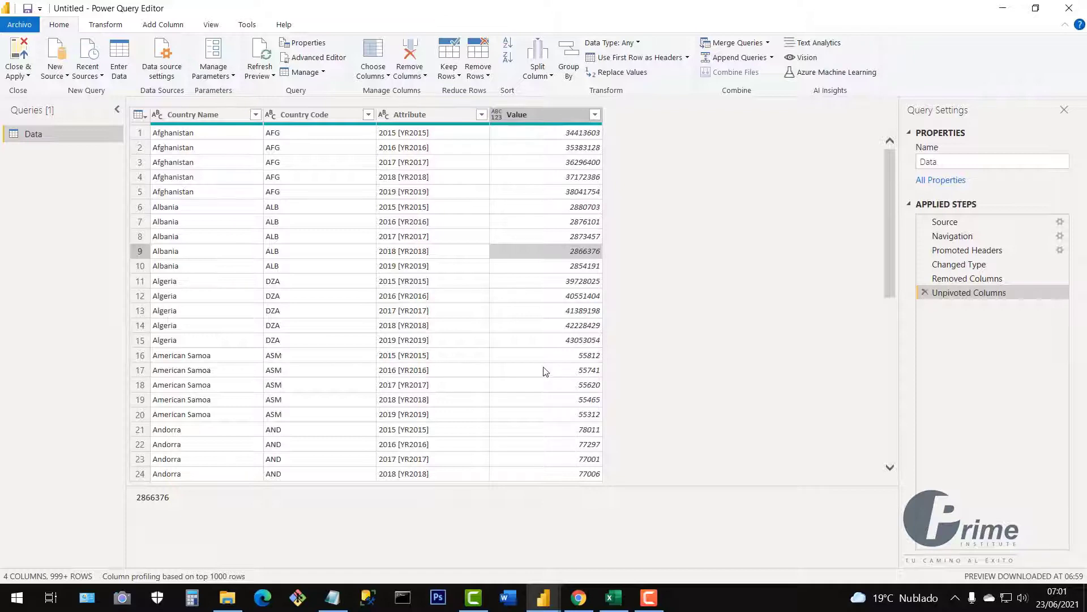
{"action": "left_click", "coordinate": [182, 136]}
{"action": "left_click", "coordinate": [182, 149]}
{"action": "left_click", "coordinate": [186, 166]}
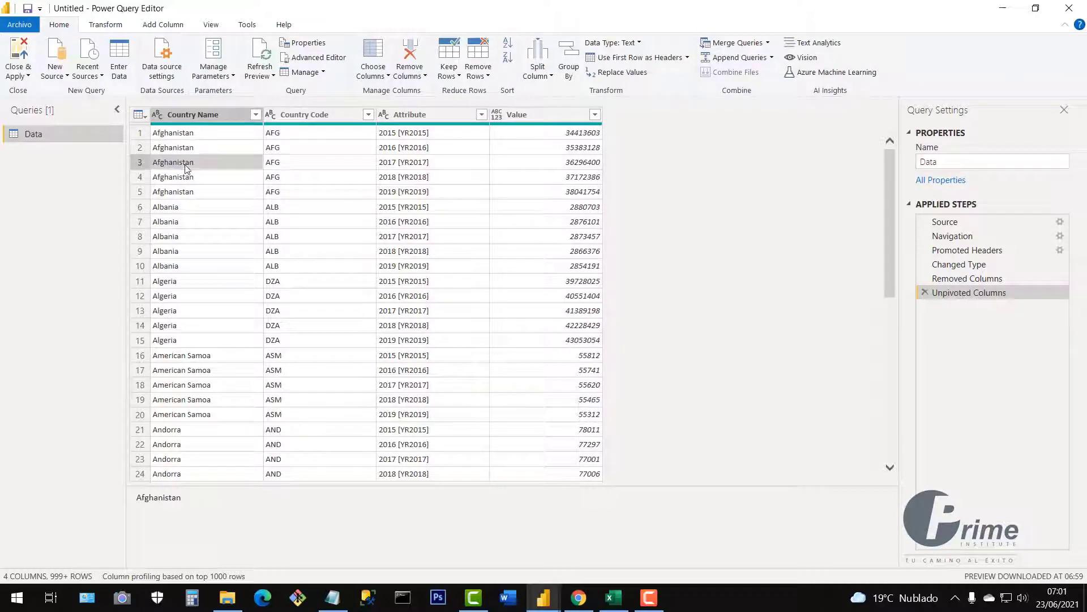
{"action": "left_click", "coordinate": [192, 178]}
{"action": "left_click", "coordinate": [195, 192]}
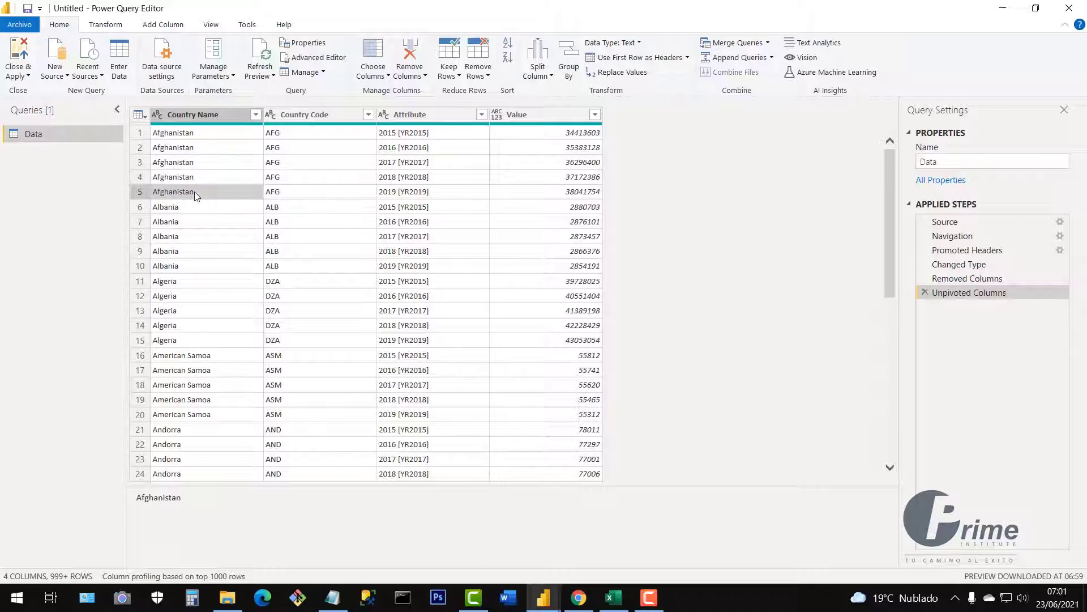
{"action": "left_click", "coordinate": [438, 136]}
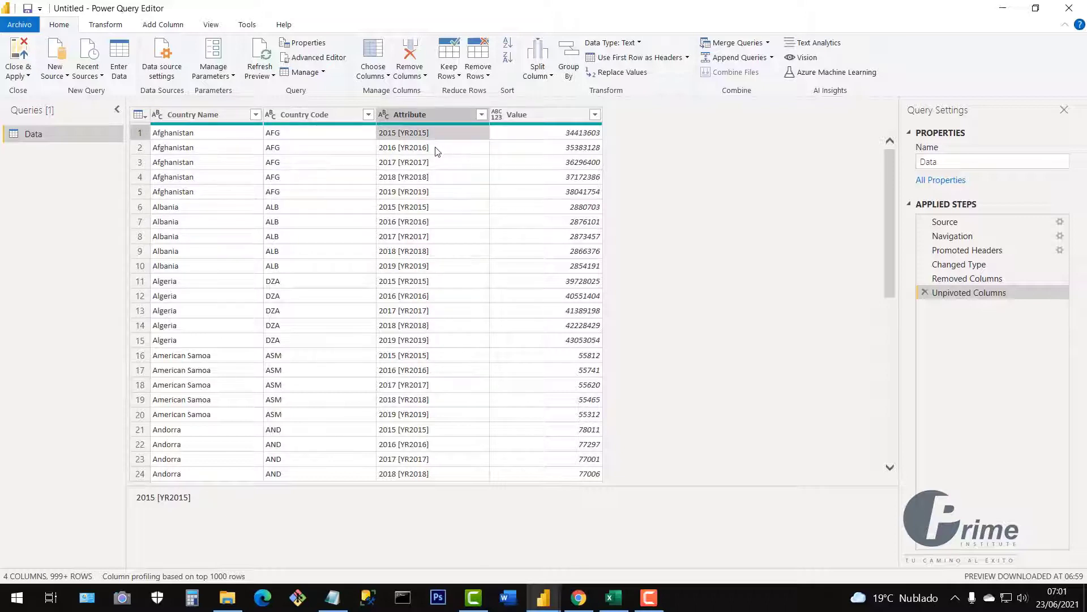
{"action": "left_click", "coordinate": [438, 150]}
{"action": "left_click", "coordinate": [442, 164]}
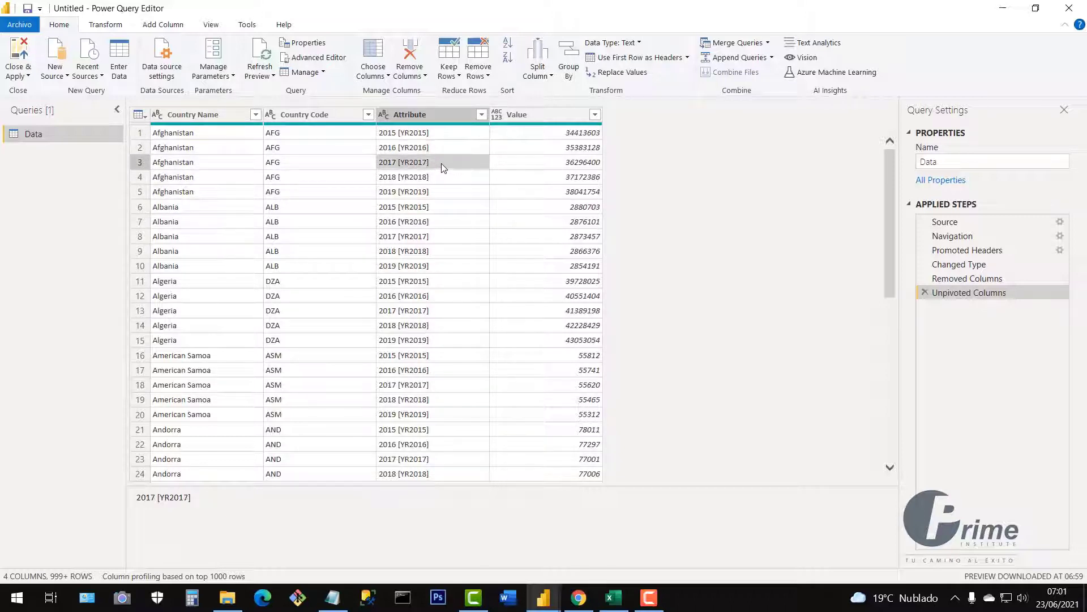
{"action": "left_click", "coordinate": [444, 193]}
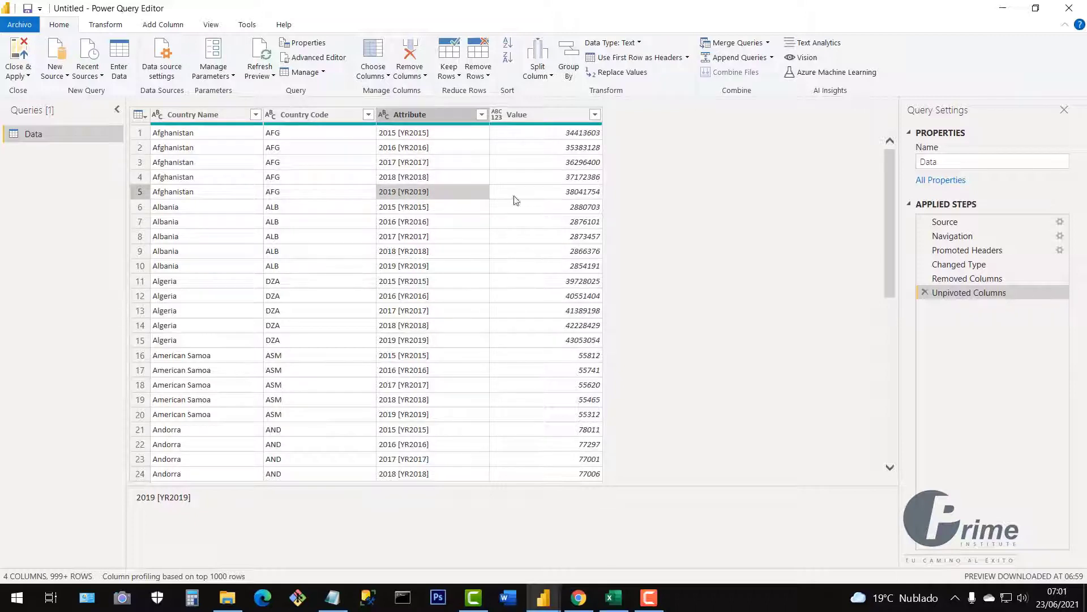
Step: Examine the Value cells of the Afghanistan rows and the unpivoted rows for Albania and the countries below
{"action": "left_click", "coordinate": [554, 136]}
{"action": "left_click", "coordinate": [550, 150]}
{"action": "left_click", "coordinate": [547, 164]}
{"action": "left_click", "coordinate": [551, 182]}
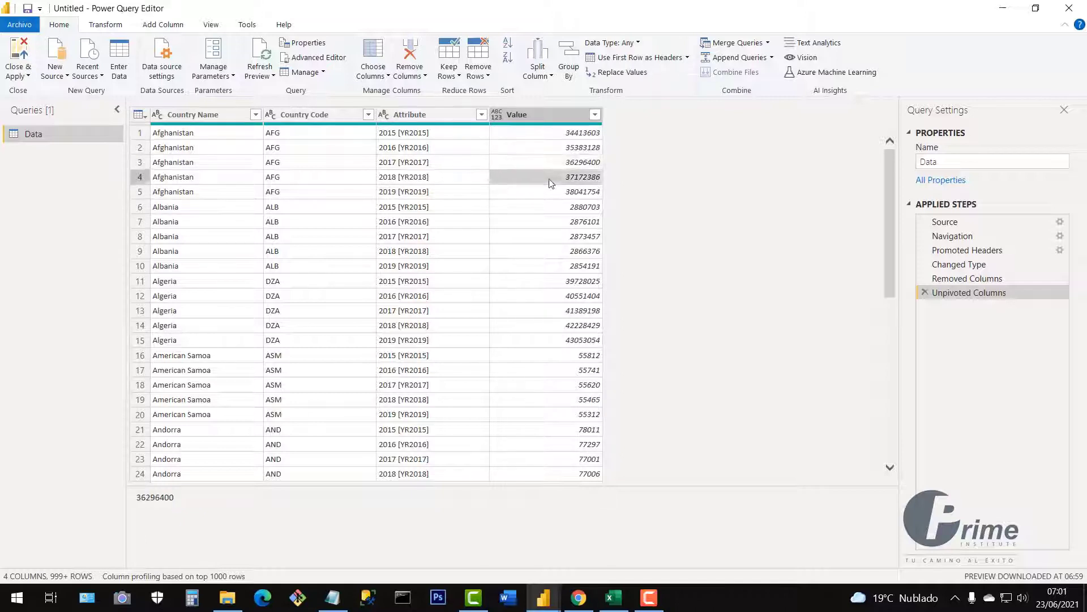
{"action": "left_click", "coordinate": [552, 194]}
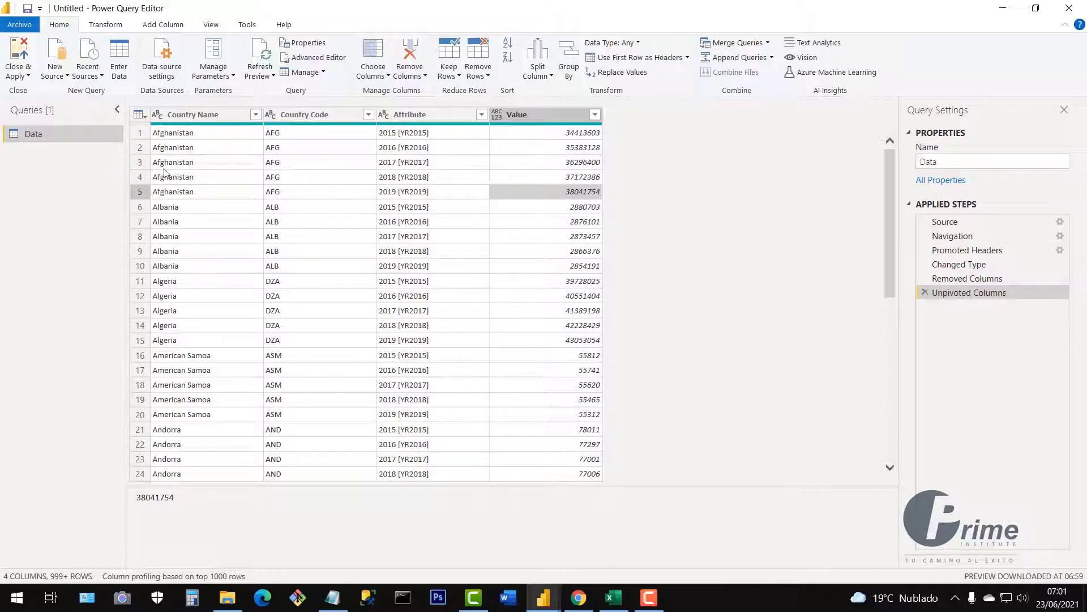
{"action": "left_click", "coordinate": [140, 207]}
{"action": "left_click", "coordinate": [139, 226]}
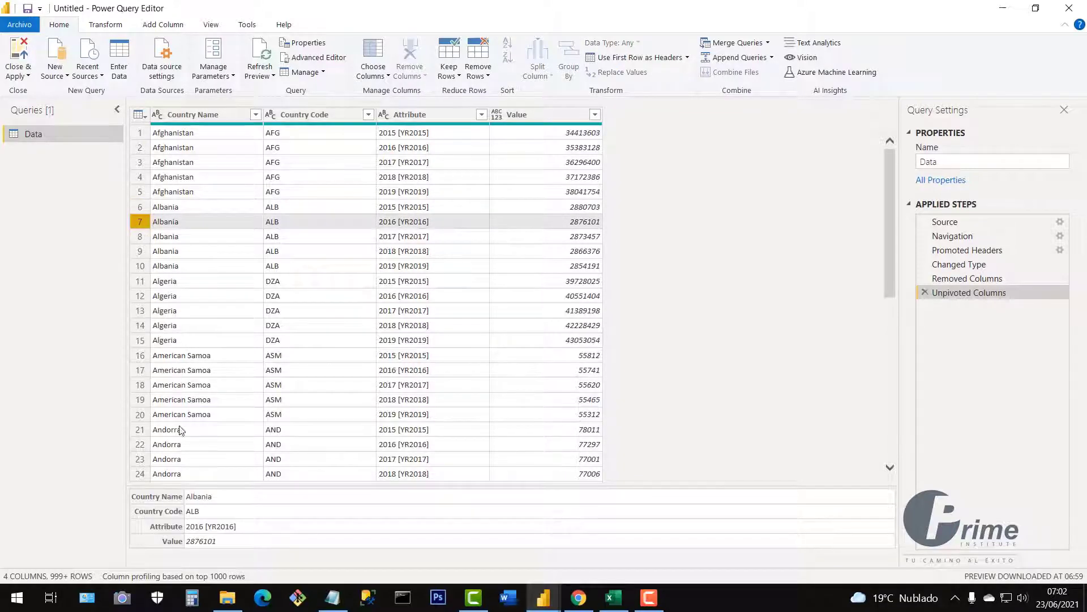
{"action": "scroll", "coordinate": [237, 426], "scroll_direction": "down", "scroll_amount": 5}
{"action": "scroll", "coordinate": [238, 426], "scroll_direction": "up", "scroll_amount": 5}
Step: Switch to Excel and examine the end of the Data sheet, checking the row number of the last record, World
{"action": "left_click", "coordinate": [614, 597]}
{"action": "left_click", "coordinate": [209, 297]}
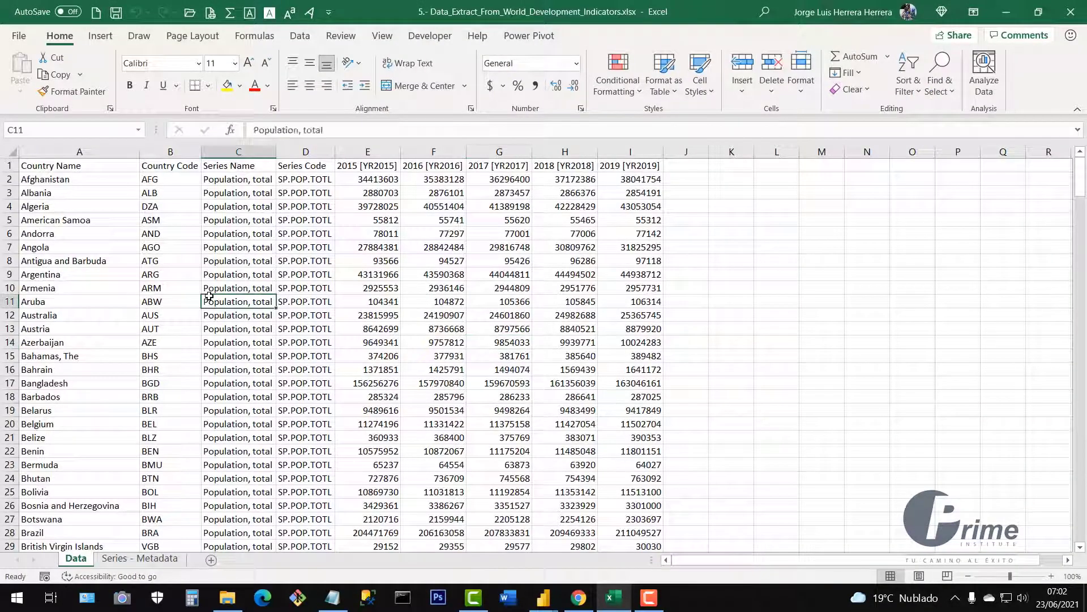
{"action": "key", "text": "ctrl+Down"}
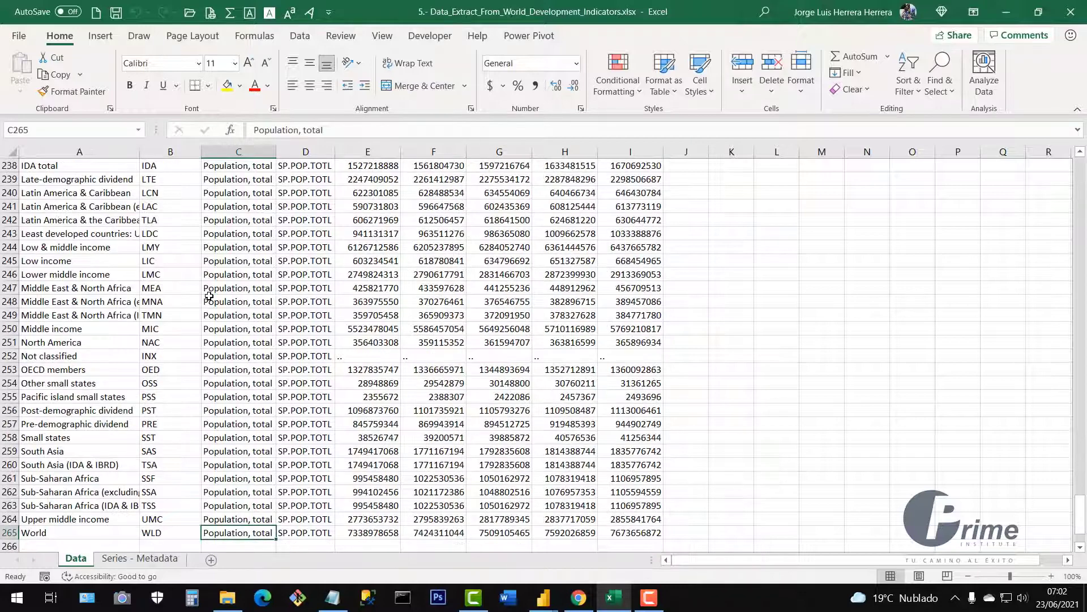
{"action": "scroll", "coordinate": [276, 302], "scroll_direction": "down", "scroll_amount": 1}
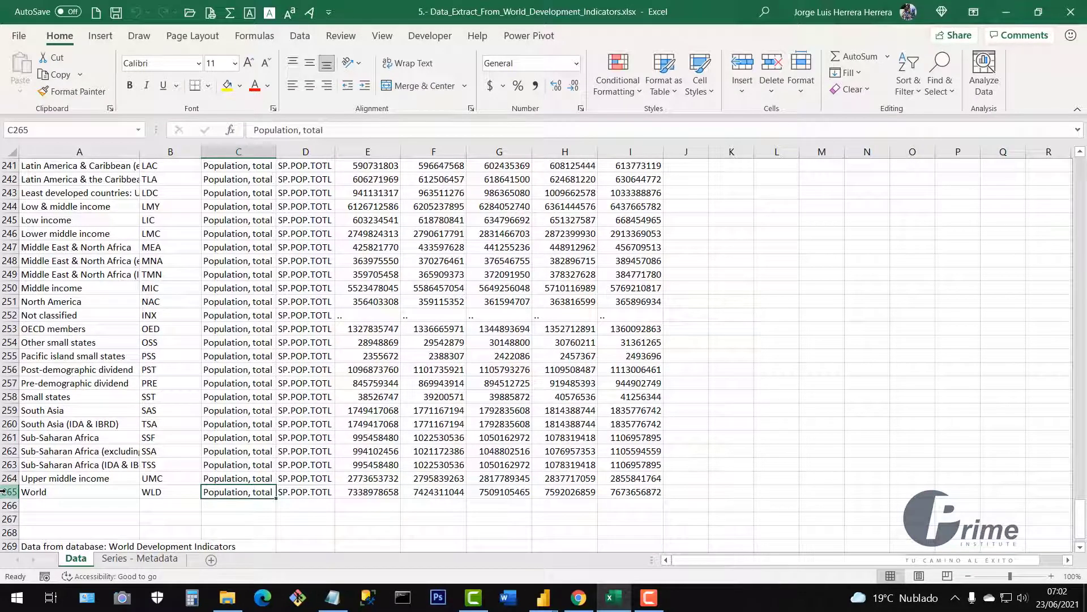
{"action": "scroll", "coordinate": [25, 485], "scroll_direction": "down", "scroll_amount": 4}
{"action": "left_click_drag", "start_coordinate": [10, 356], "coordinate": [10, 438]}
{"action": "left_click", "coordinate": [10, 329]}
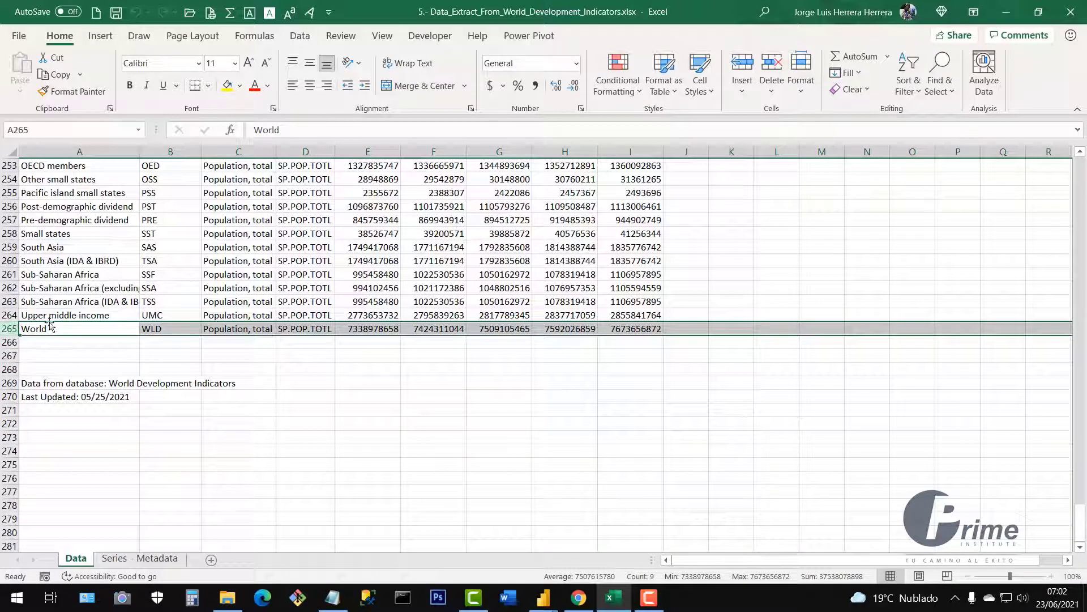
{"action": "scroll", "coordinate": [498, 482], "scroll_direction": "up", "scroll_amount": 6}
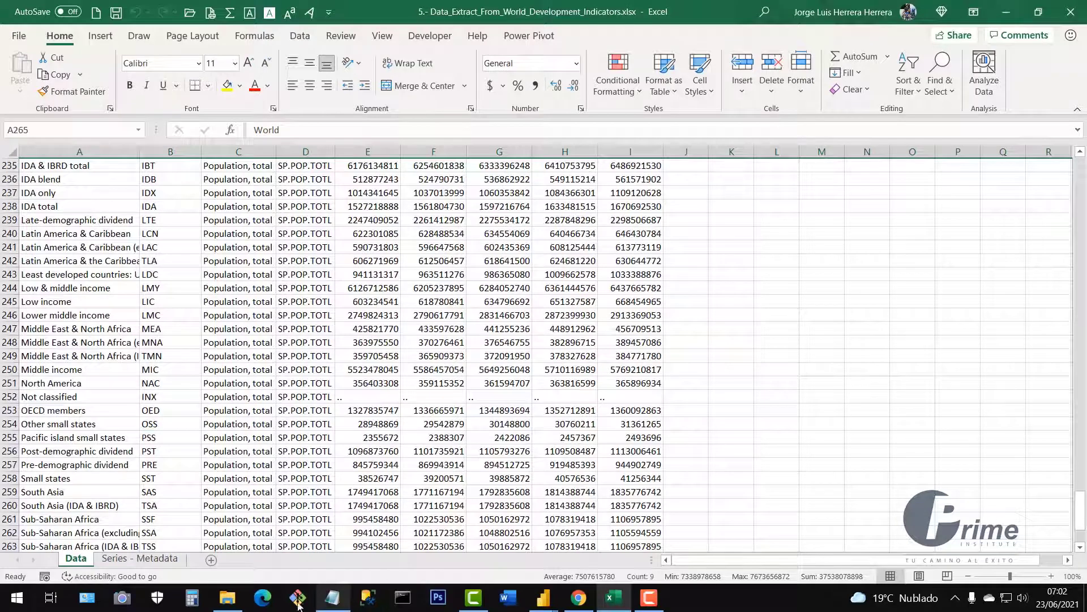
Step: Multiply 265 by 5 in the Windows Calculator and close it
{"action": "left_click", "coordinate": [192, 598]}
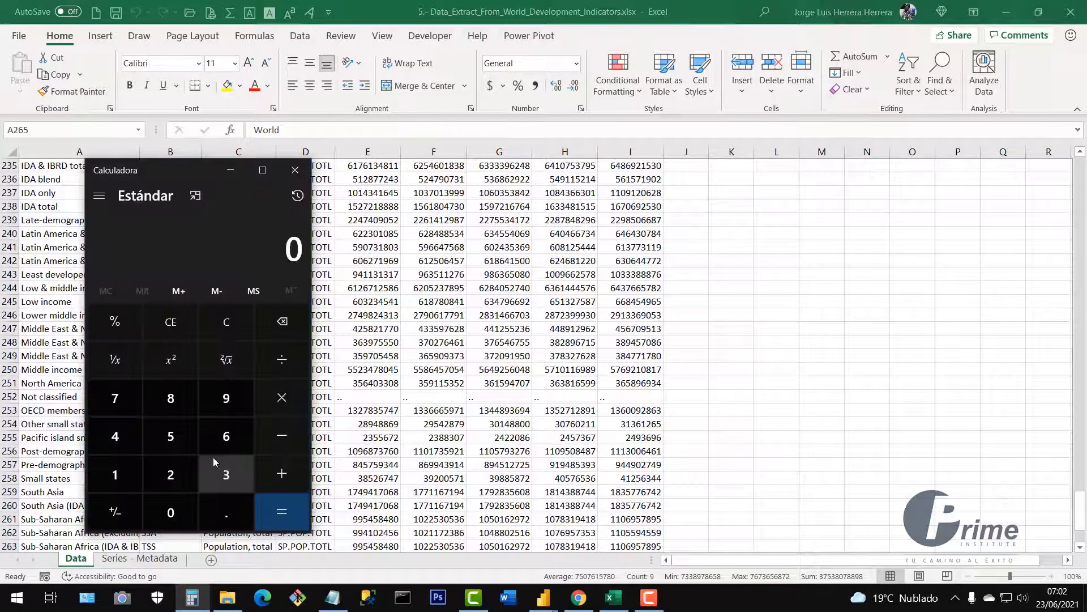
{"action": "left_click", "coordinate": [190, 459]}
{"action": "left_click", "coordinate": [227, 437]}
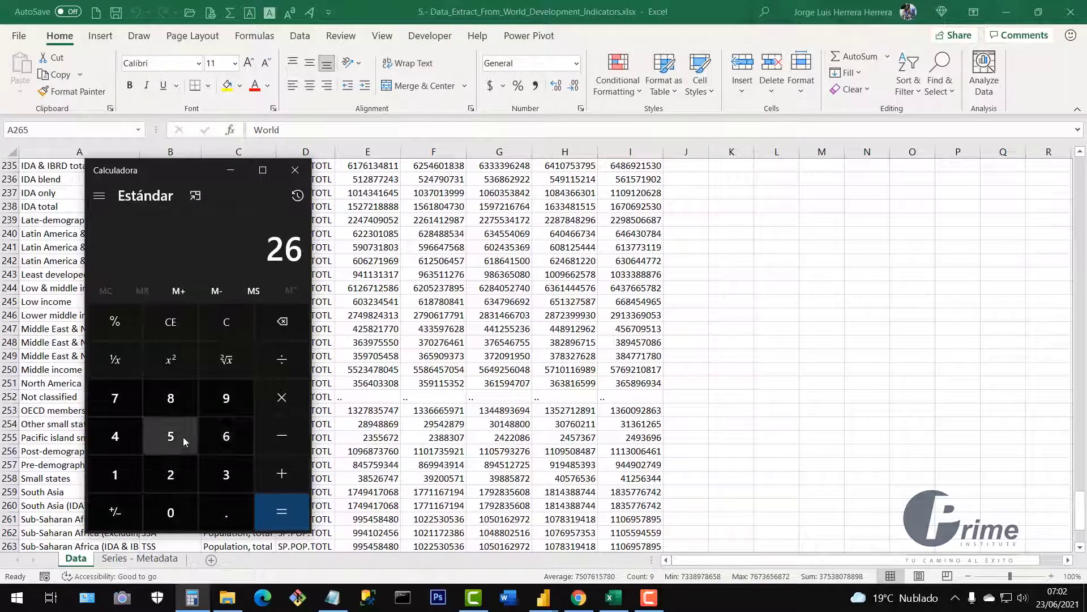
{"action": "left_click", "coordinate": [180, 437]}
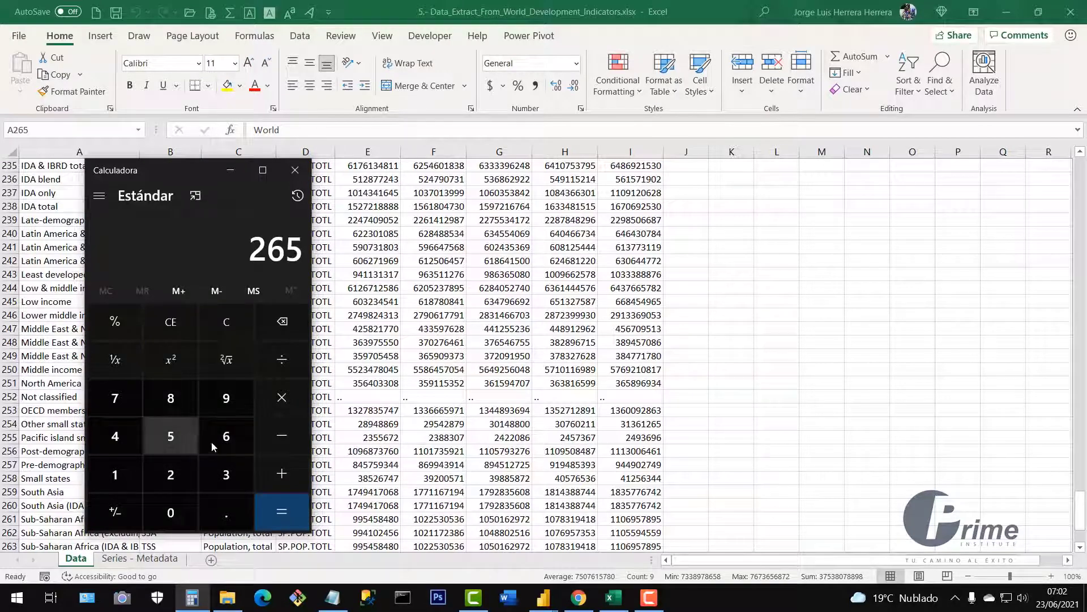
{"action": "left_click", "coordinate": [170, 436]}
{"action": "left_click", "coordinate": [282, 511]}
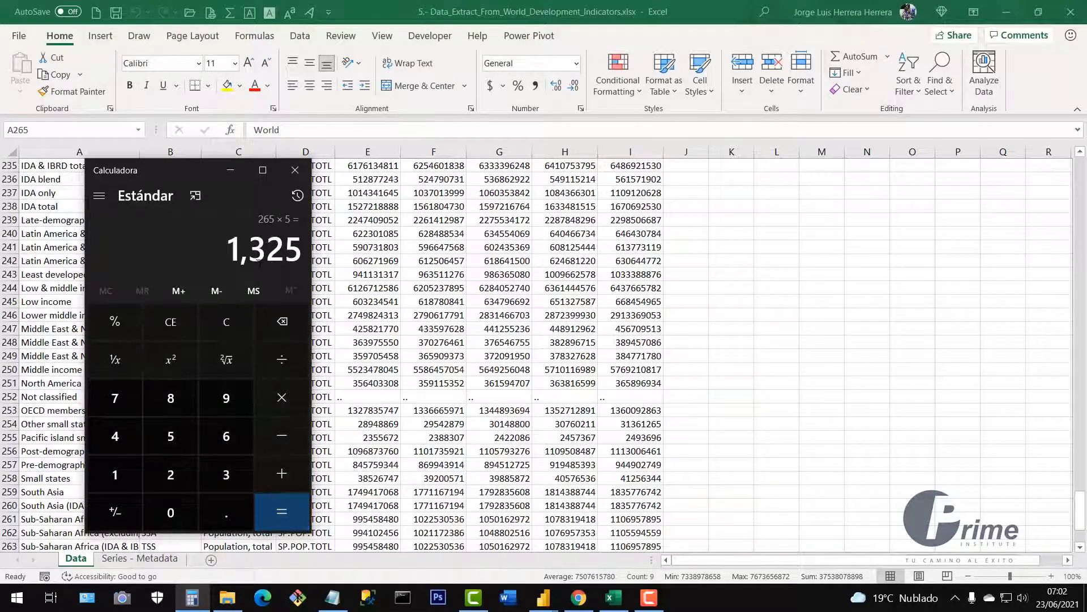
{"action": "left_click", "coordinate": [294, 171]}
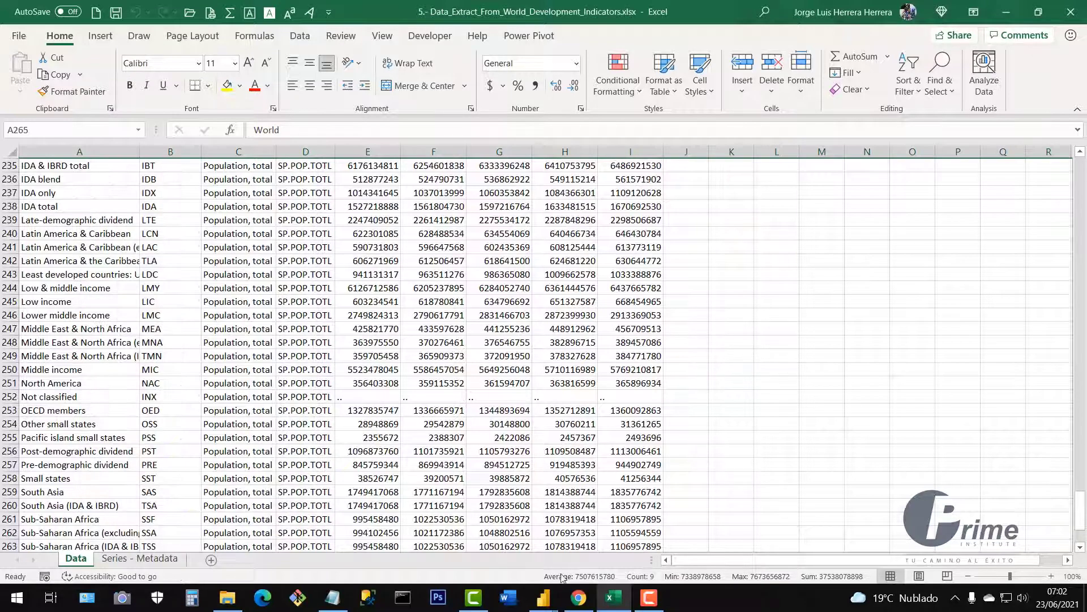
Step: Return to the Power Query Editor and compare the year columns at the Removed Columns step with the Unpivoted Columns result
{"action": "mouse_move", "coordinate": [543, 597]}
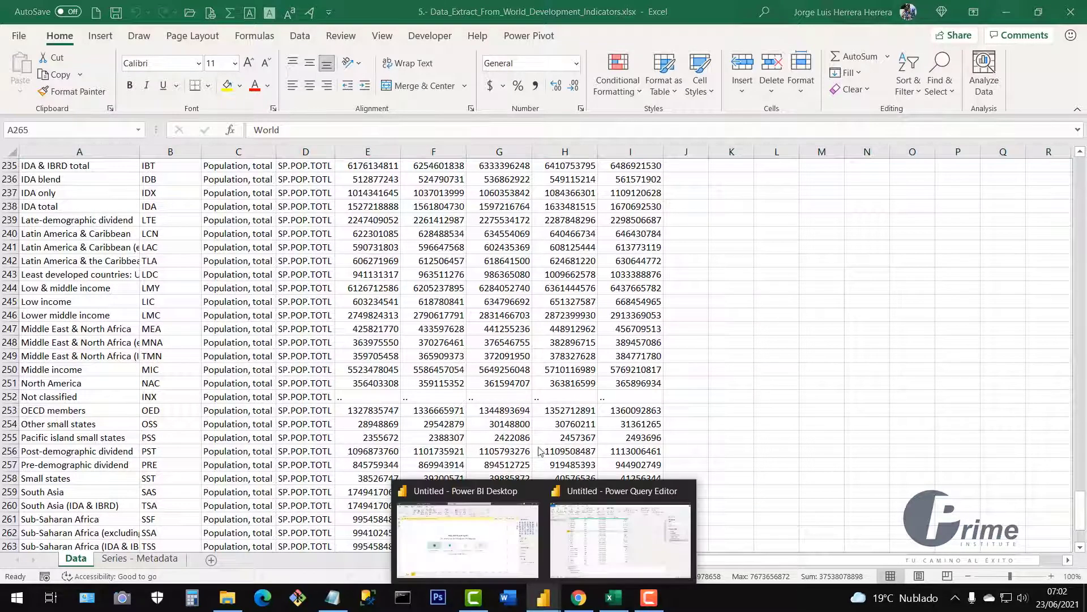
{"action": "left_click", "coordinate": [586, 561]}
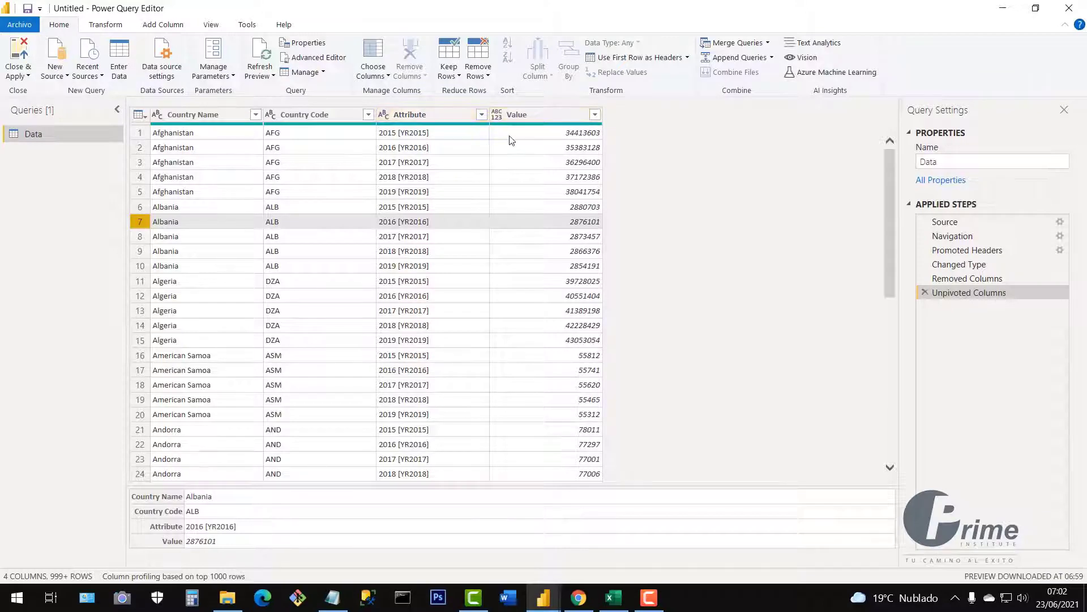
{"action": "left_click", "coordinate": [960, 281]}
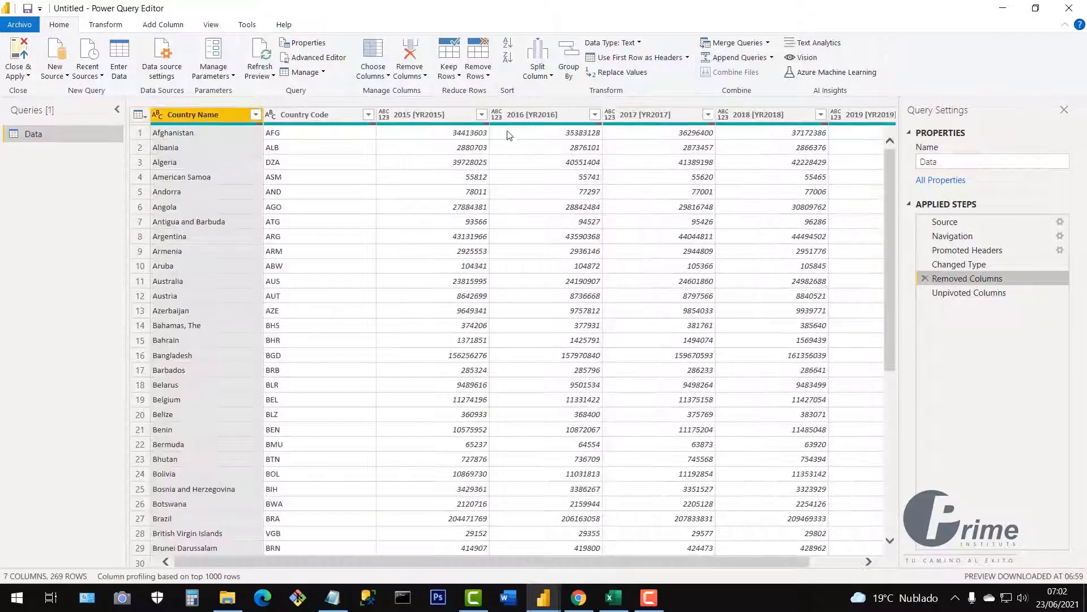
{"action": "left_click", "coordinate": [472, 123]}
{"action": "left_click", "coordinate": [555, 120]}
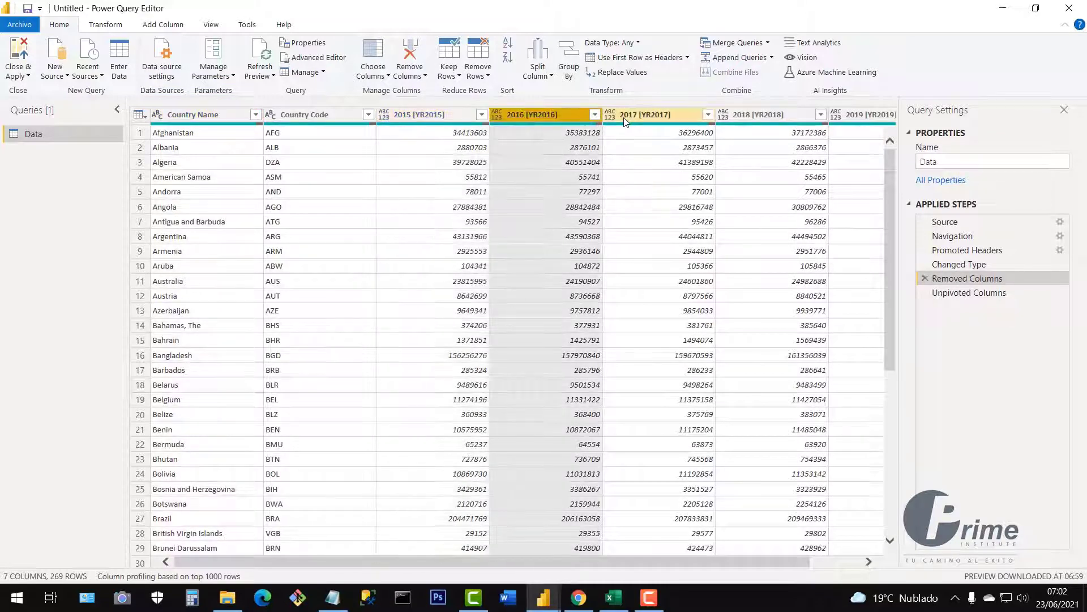
{"action": "left_click", "coordinate": [625, 122]}
{"action": "left_click", "coordinate": [865, 114]}
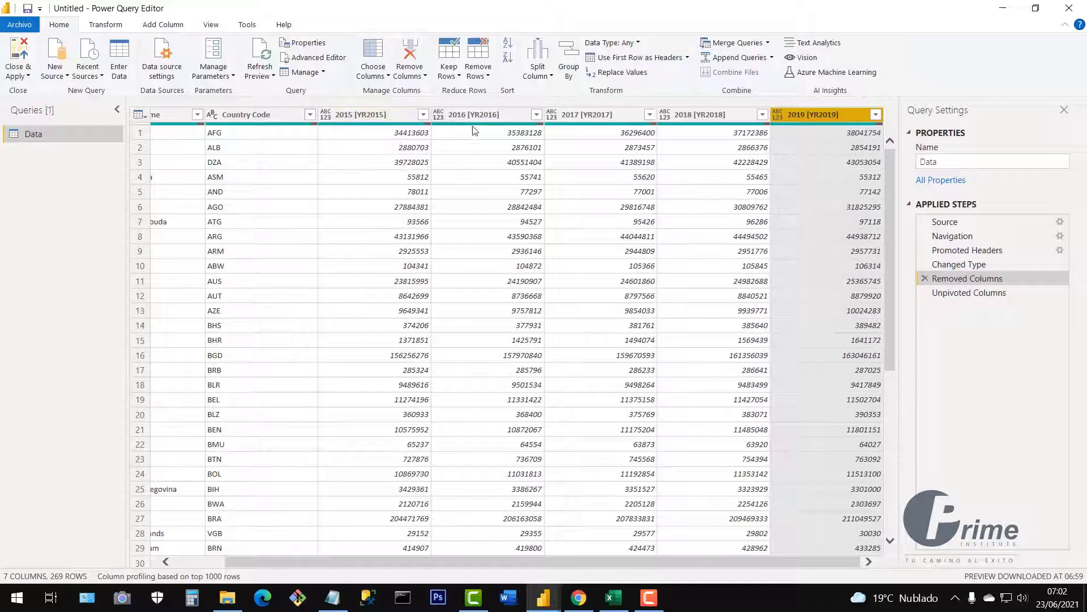
{"action": "left_click", "coordinate": [969, 293]}
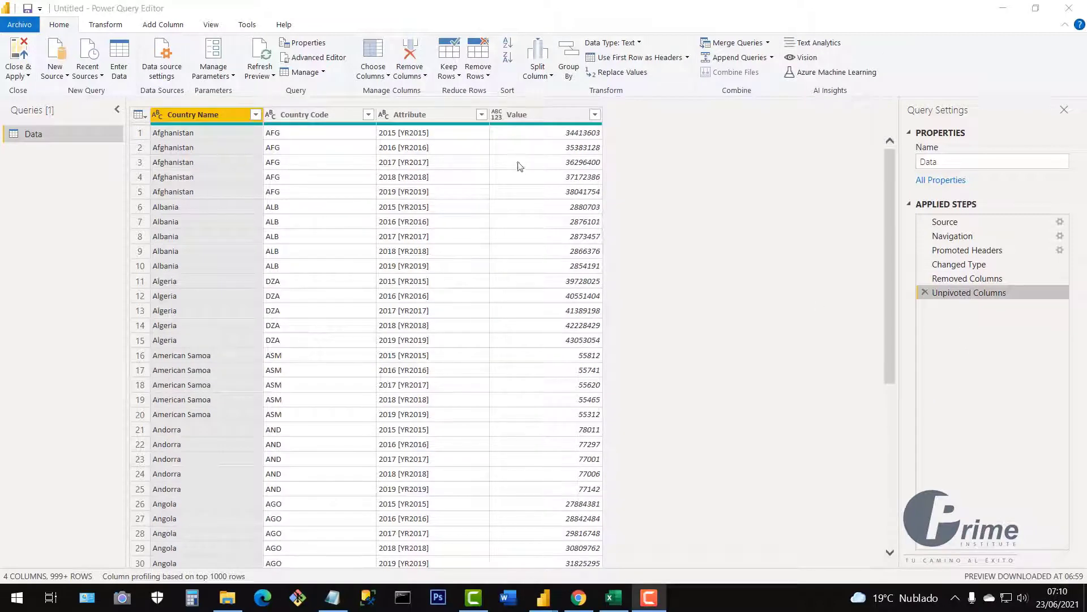
Step: Check the Attribute and Value columns, and delete the Unpivoted Columns step from the Data query
{"action": "left_click", "coordinate": [418, 116]}
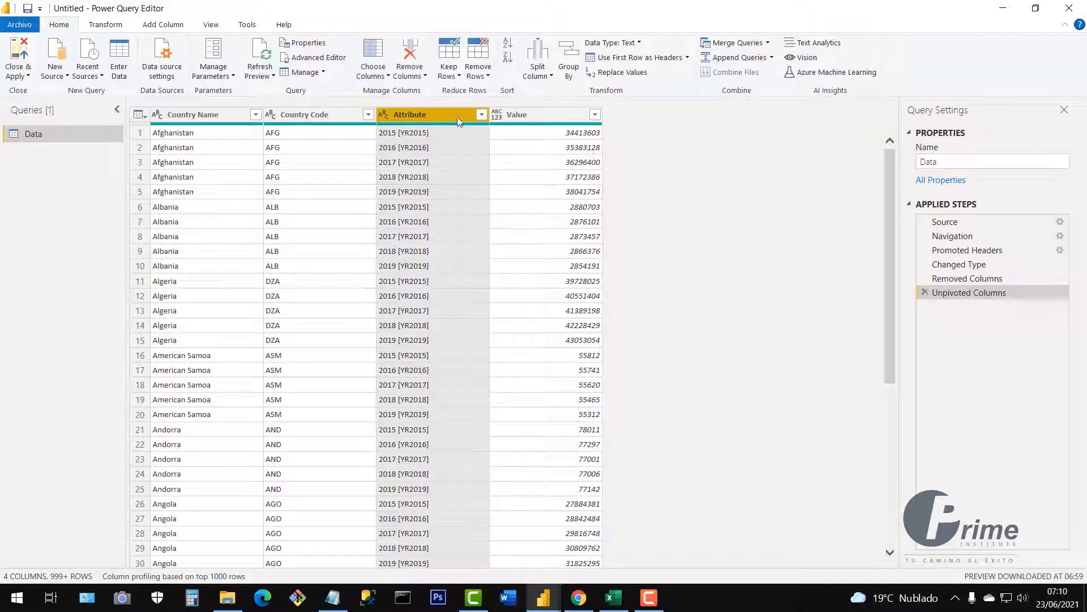
{"action": "left_click", "coordinate": [536, 117]}
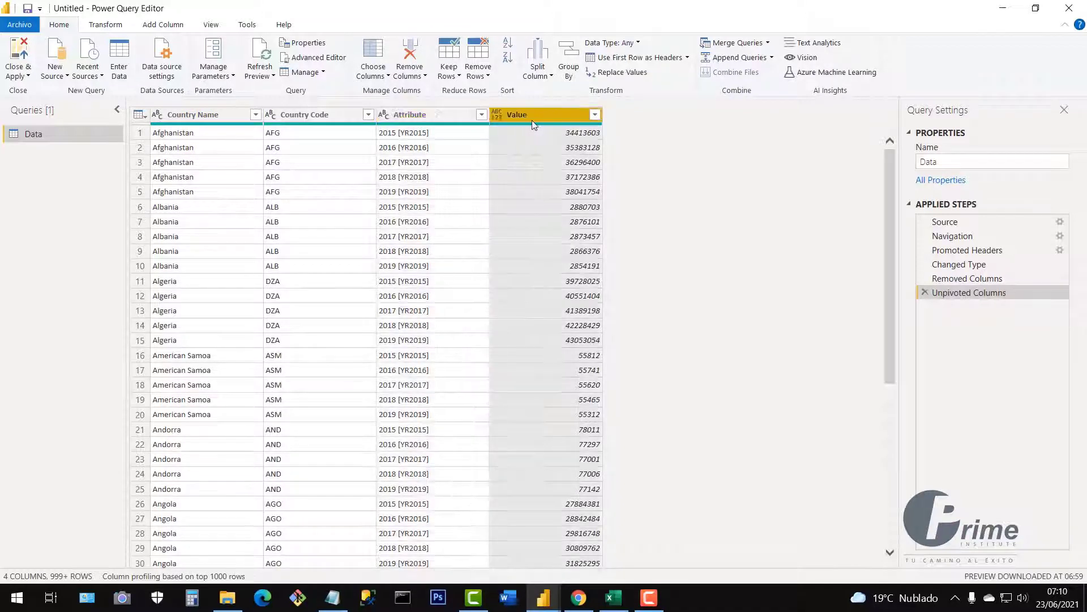
{"action": "left_click", "coordinate": [456, 118]}
{"action": "left_click", "coordinate": [542, 118]}
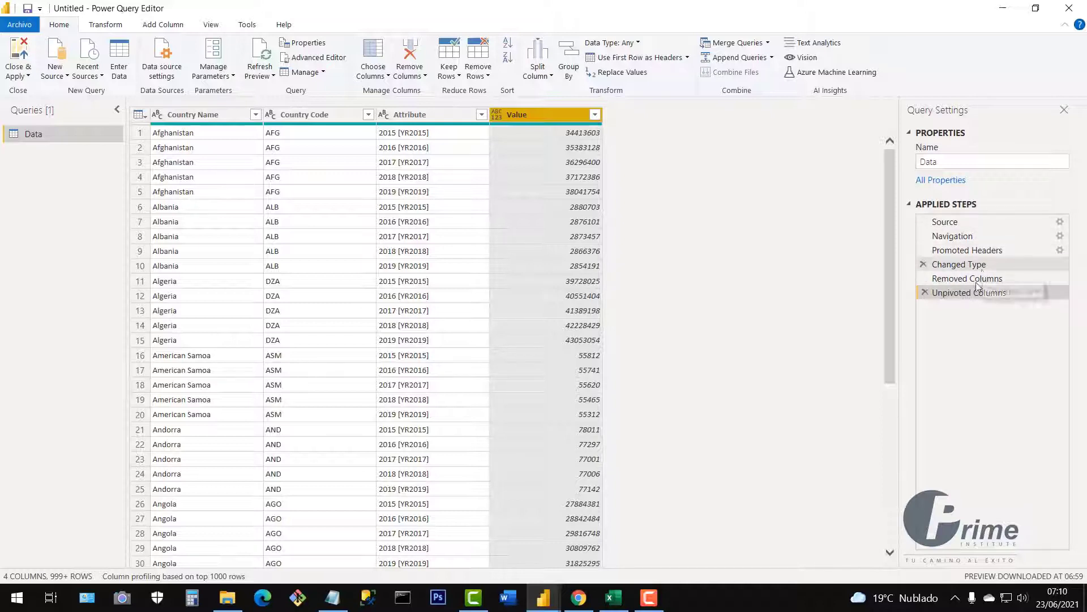
{"action": "left_click", "coordinate": [924, 293]}
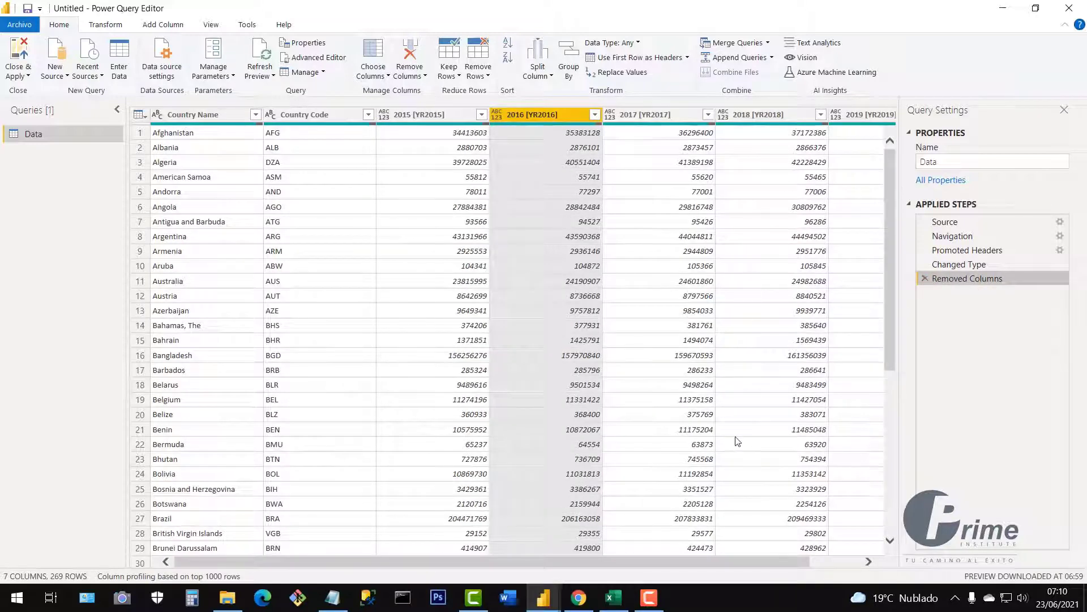
{"action": "left_click", "coordinate": [684, 282]}
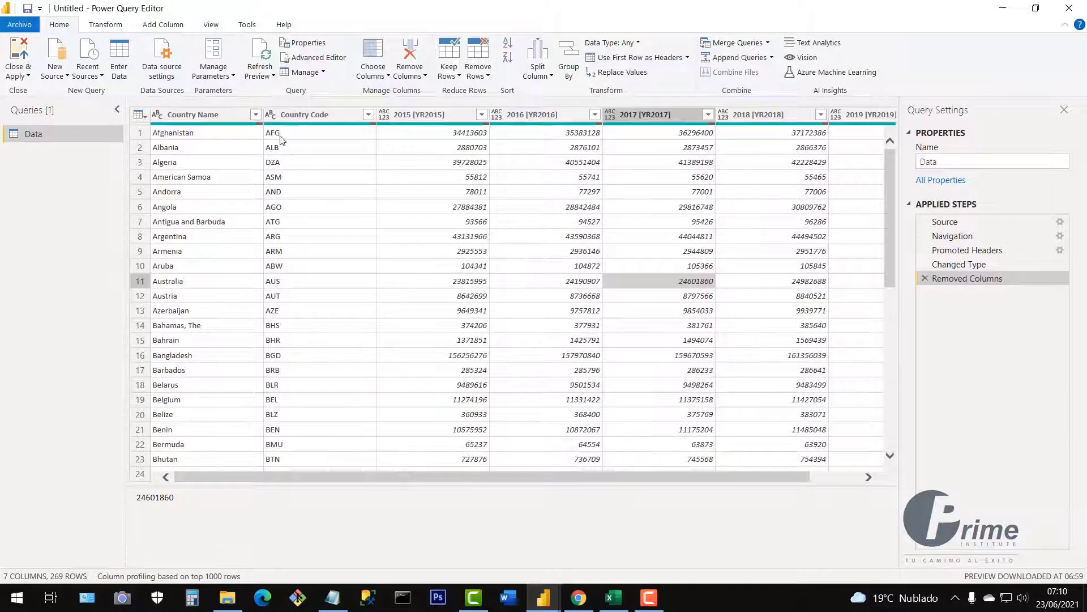
Step: Unpivot all columns of the Data query other than Country Name and Country Code
{"action": "left_click", "coordinate": [187, 117]}
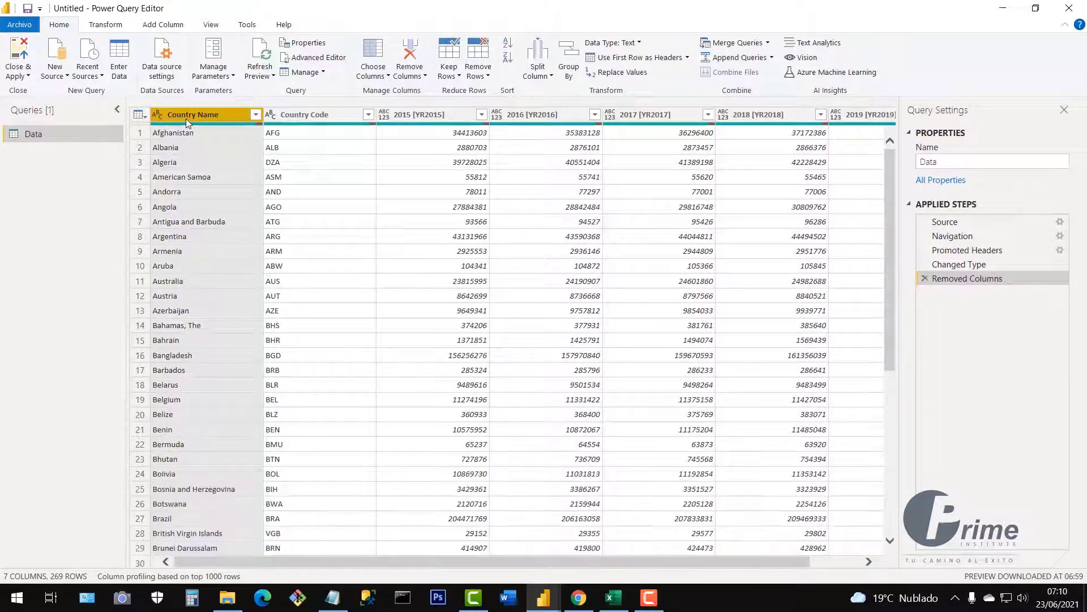
{"action": "left_click", "coordinate": [310, 115], "text": "ctrl"}
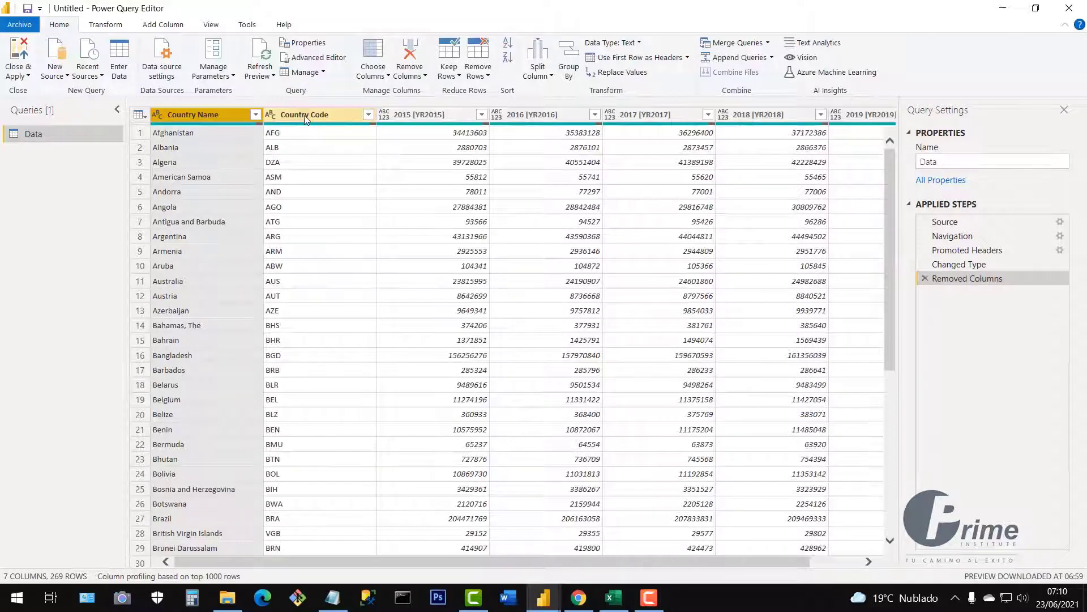
{"action": "left_click", "coordinate": [297, 114], "text": "ctrl"}
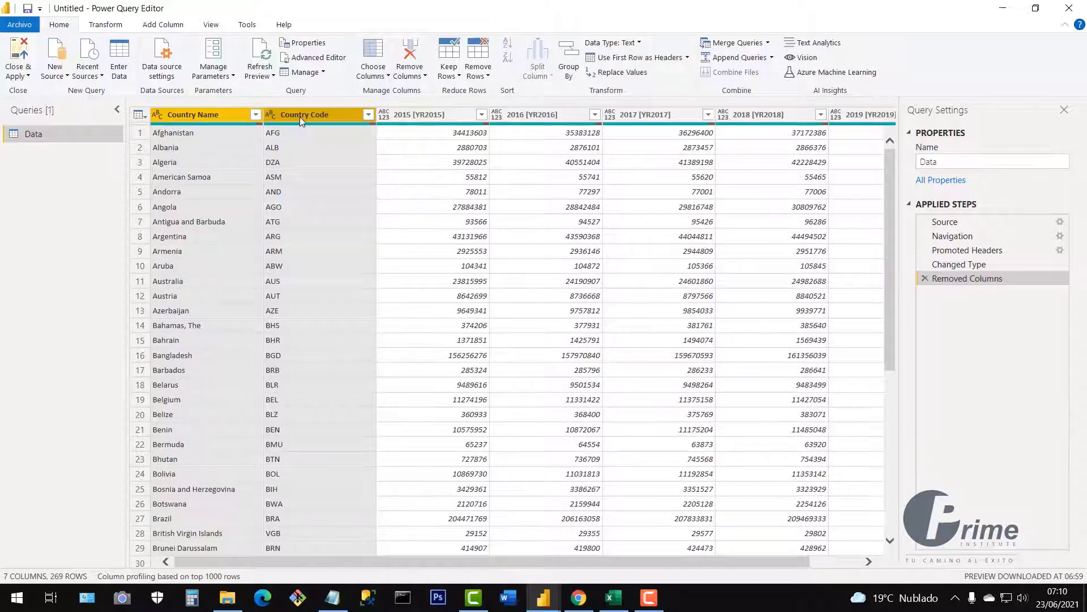
{"action": "right_click", "coordinate": [300, 117]}
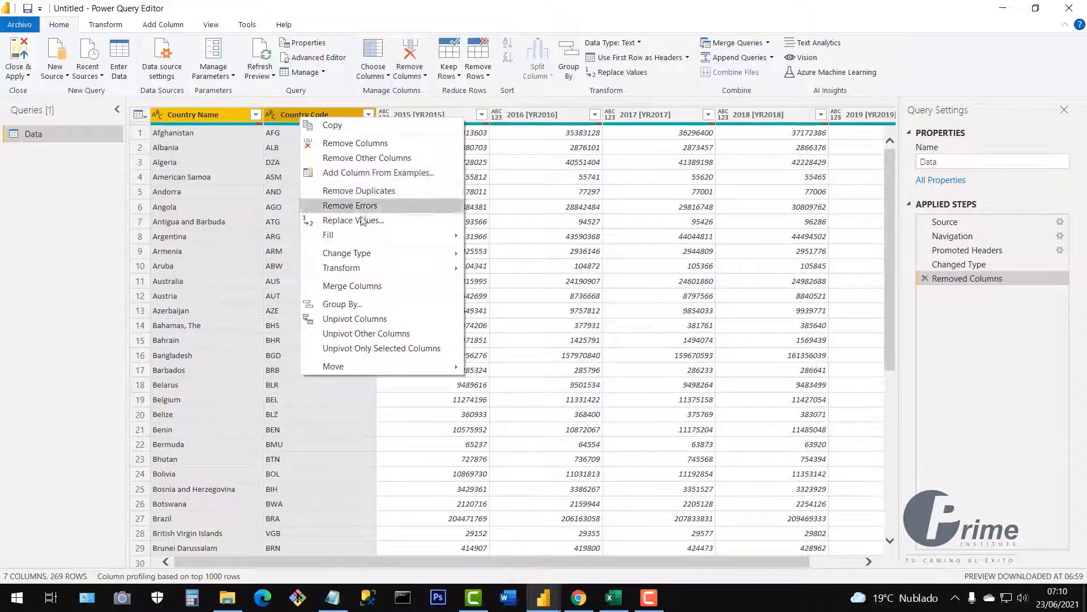
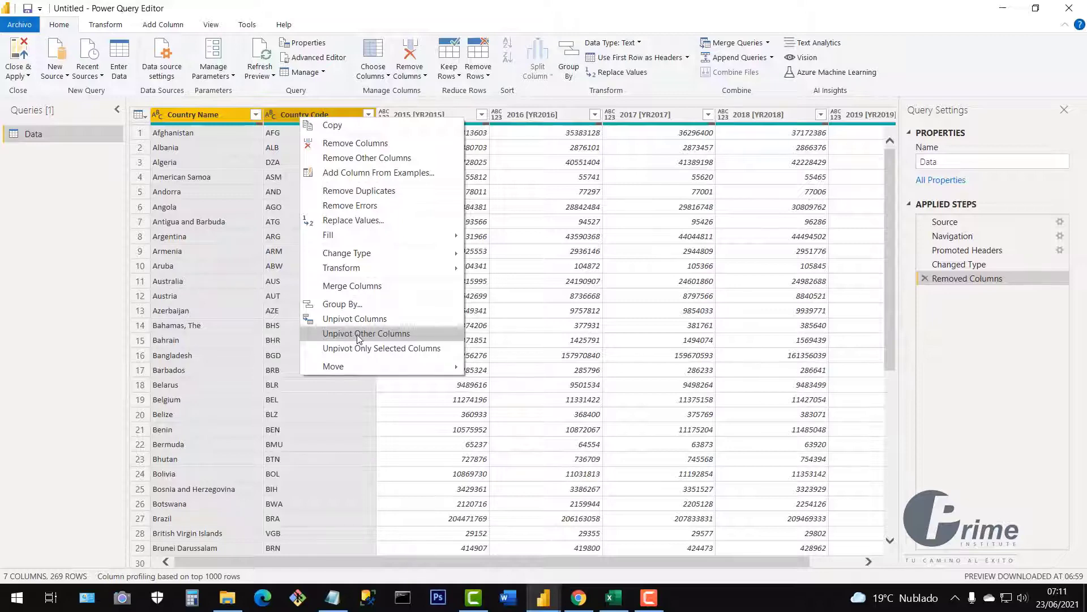
{"action": "left_click", "coordinate": [389, 335]}
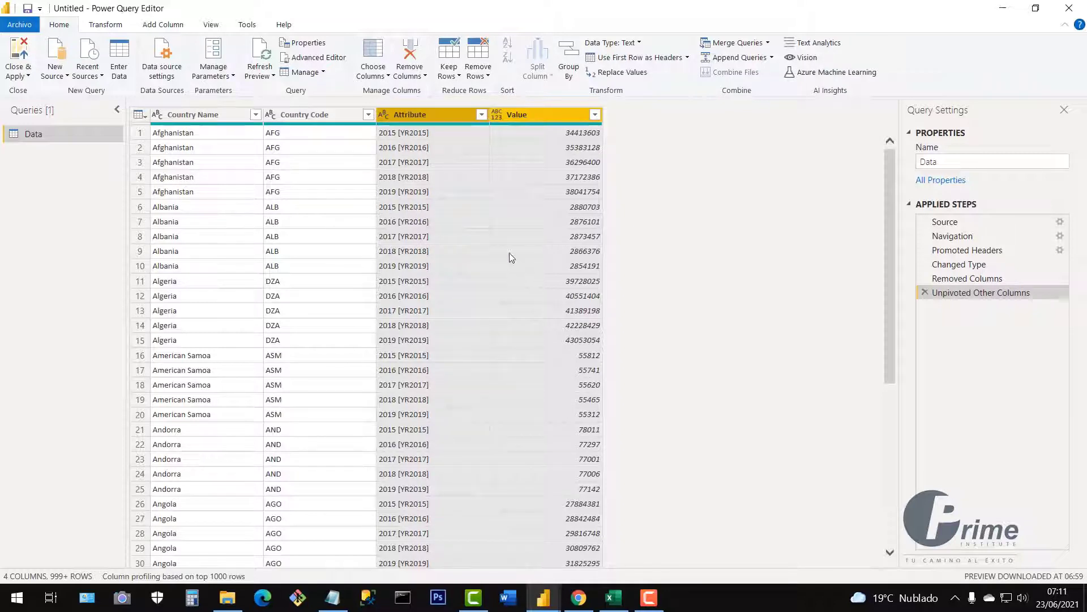
Step: Switch to Excel, examine the year columns and the empty columns J to L on the Data sheet, and return to the Power Query Editor
{"action": "left_click", "coordinate": [616, 599]}
{"action": "scroll", "coordinate": [366, 274], "scroll_direction": "up", "scroll_amount": 6}
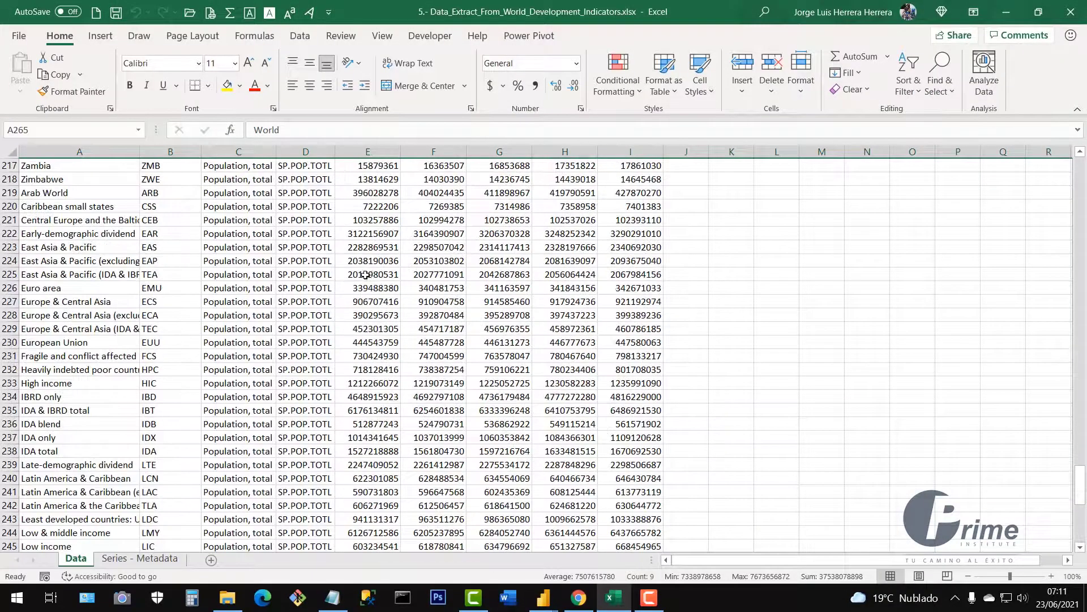
{"action": "scroll", "coordinate": [365, 275], "scroll_direction": "up", "scroll_amount": 6}
{"action": "left_click", "coordinate": [389, 342]}
{"action": "key", "text": "ctrl+Up"}
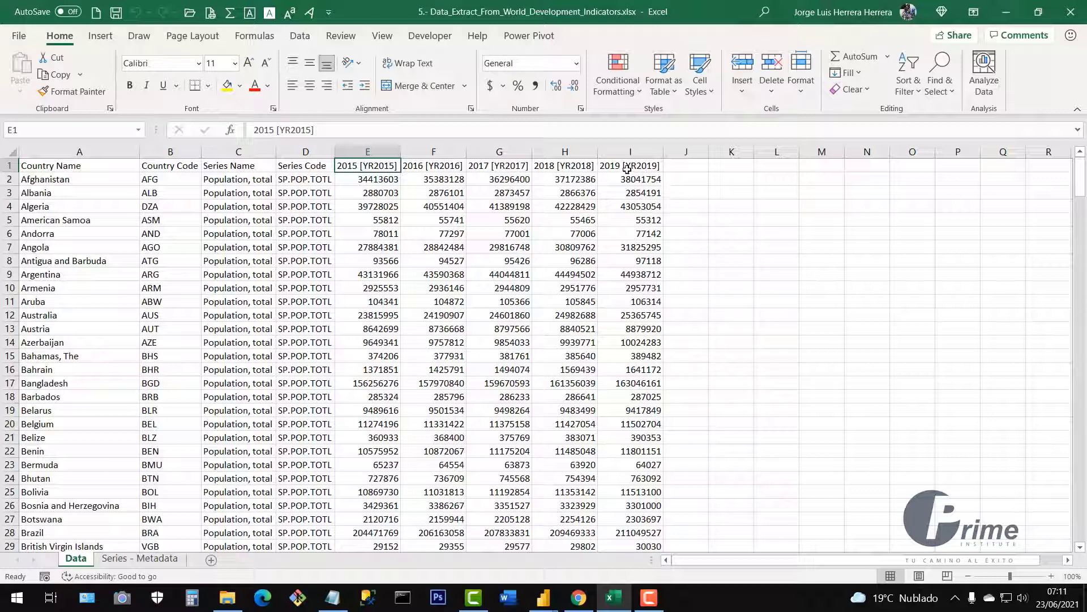
{"action": "left_click_drag", "start_coordinate": [627, 168], "coordinate": [621, 390]}
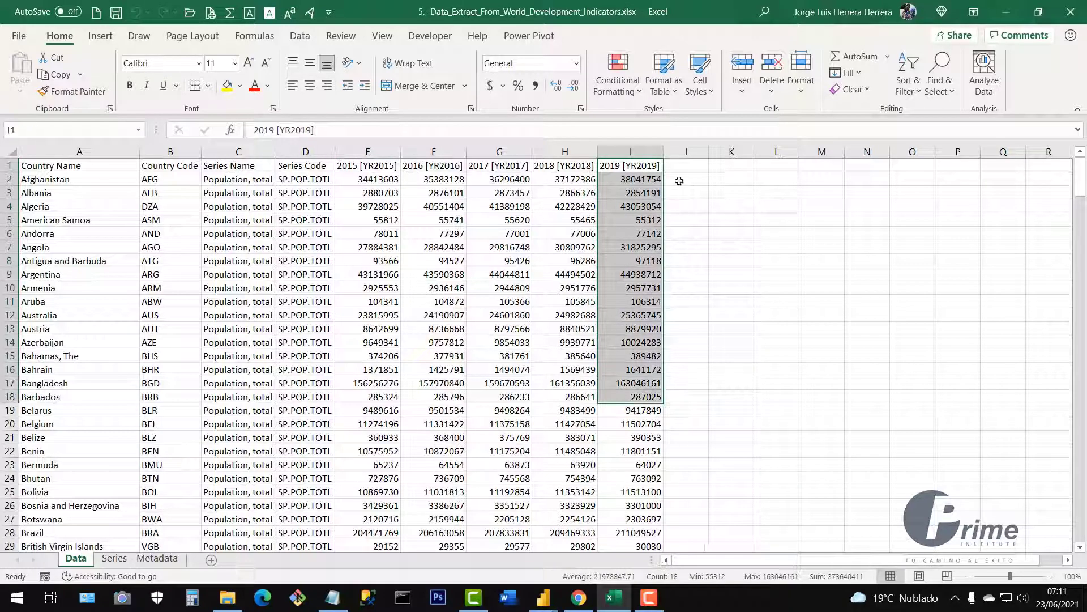
{"action": "left_click", "coordinate": [696, 152]}
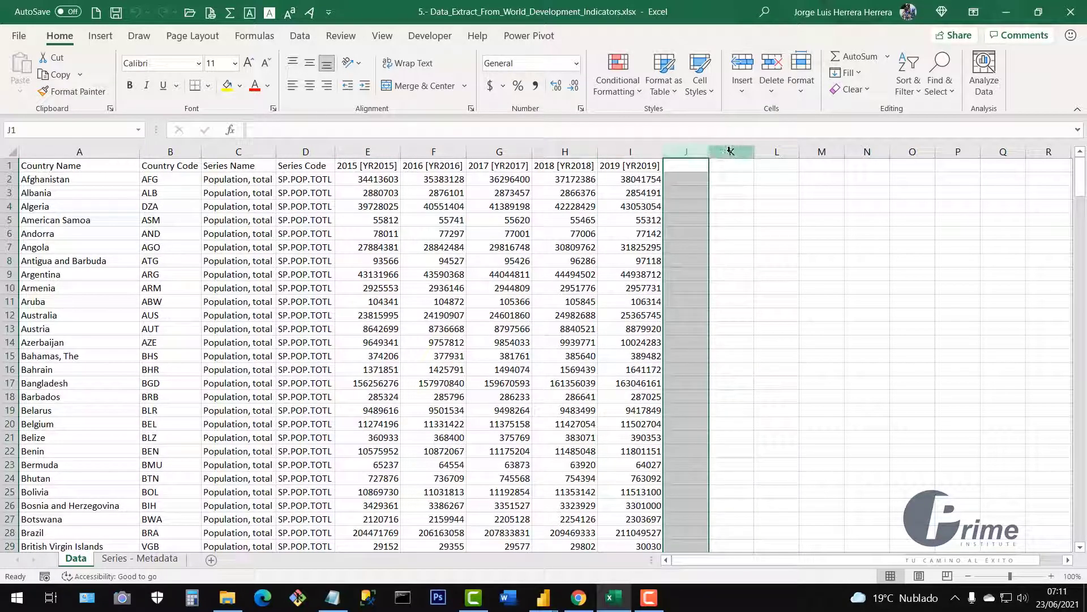
{"action": "left_click", "coordinate": [736, 151]}
{"action": "left_click", "coordinate": [770, 151]}
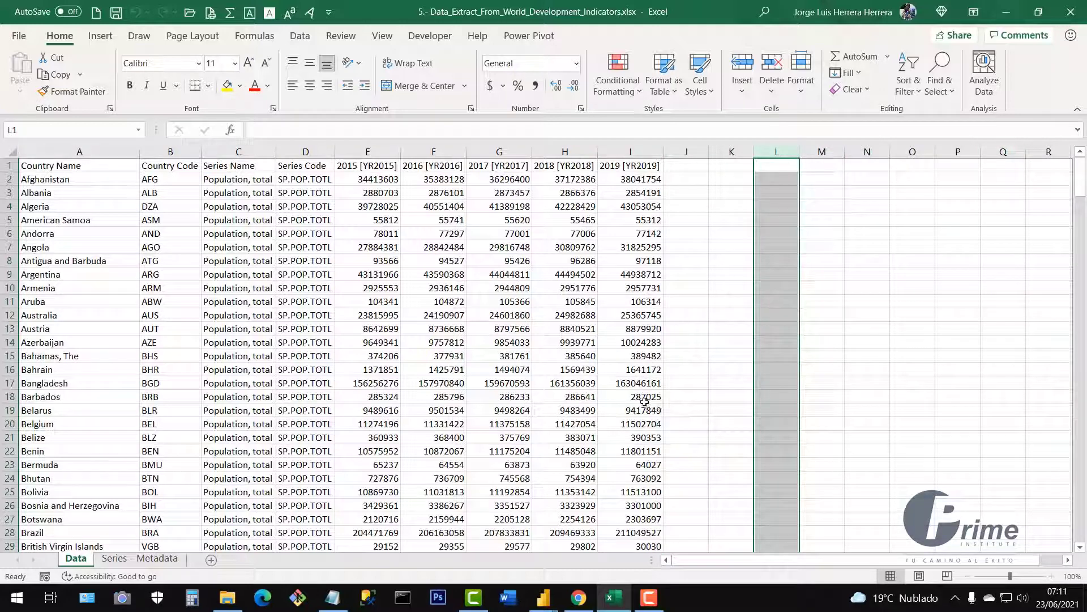
{"action": "mouse_move", "coordinate": [548, 607]}
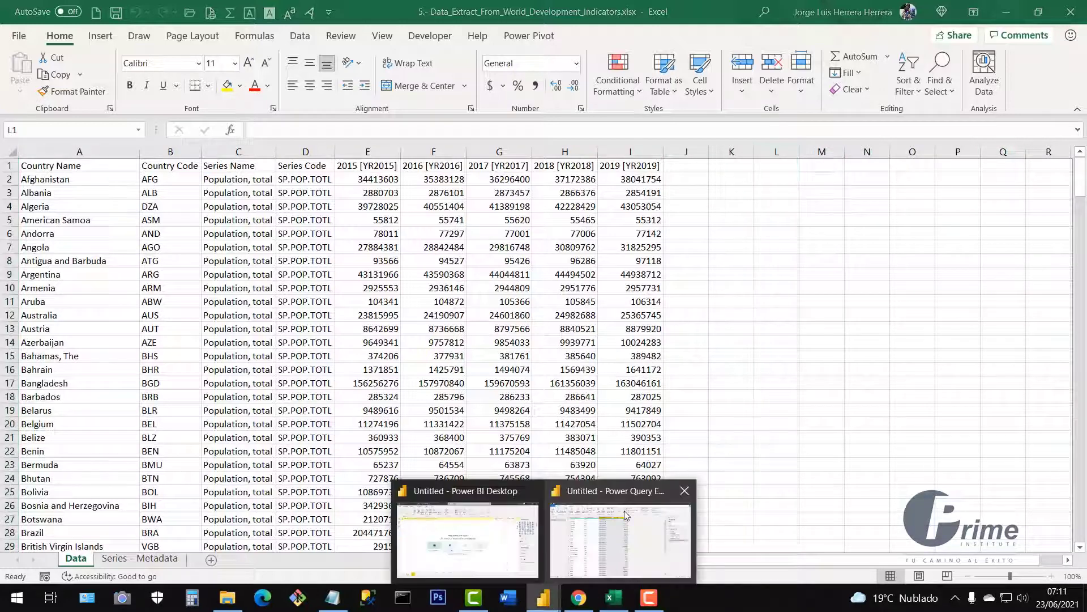
{"action": "left_click", "coordinate": [600, 572]}
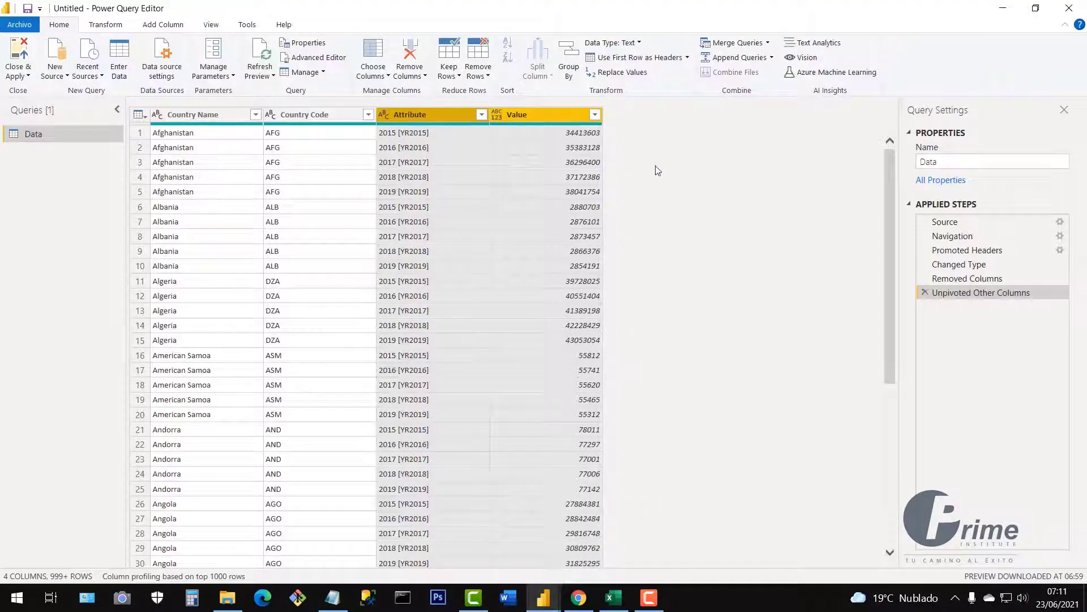
Step: Check the empty columns J and K in Excel again and switch back to the Power Query Editor
{"action": "left_click", "coordinate": [615, 607]}
{"action": "left_click", "coordinate": [693, 154]}
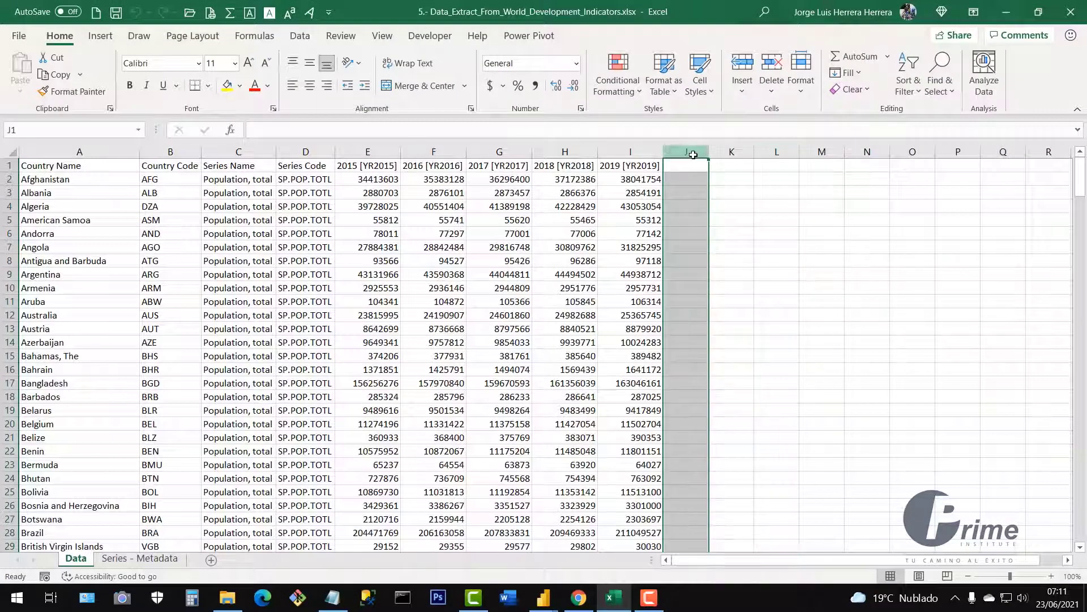
{"action": "left_click", "coordinate": [730, 152]}
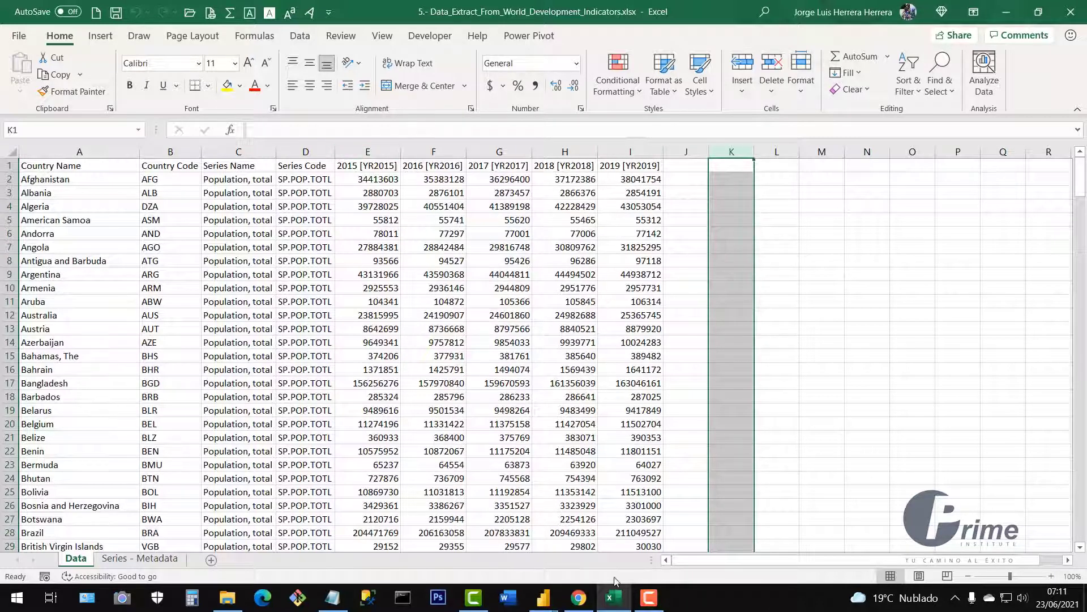
{"action": "mouse_move", "coordinate": [545, 606]}
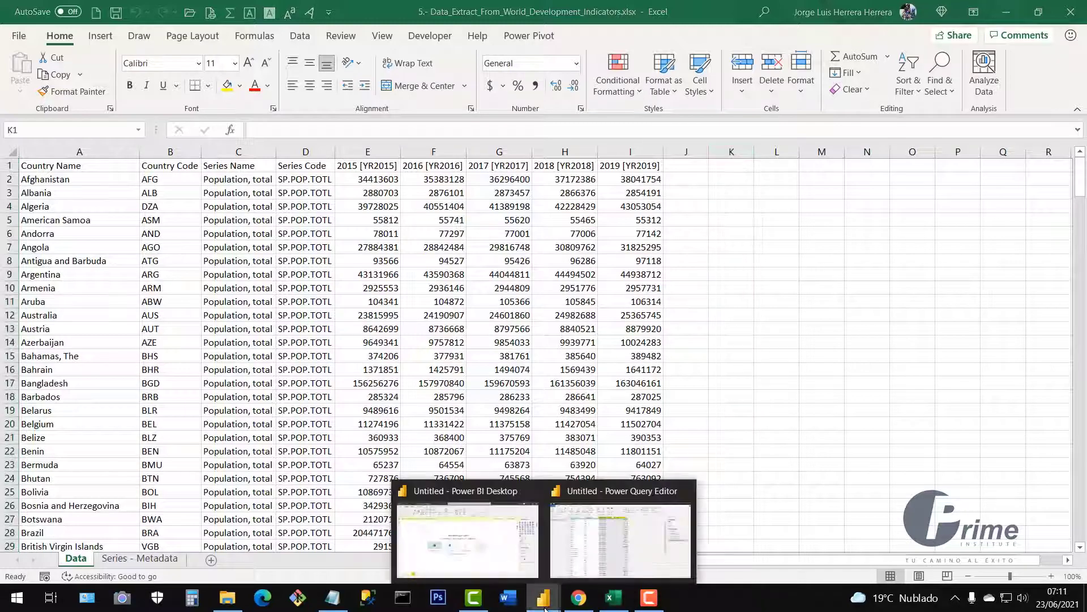
{"action": "left_click", "coordinate": [586, 571]}
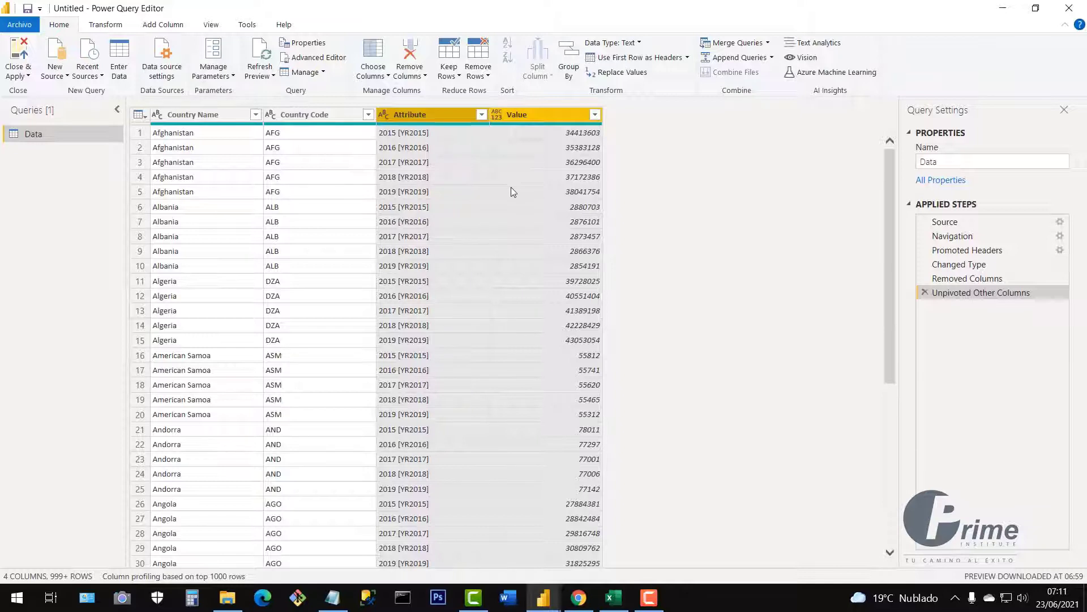
Step: Review the unpivoted rows for Afghanistan, Albania and Algeria, checking their country codes and year attributes
{"action": "left_click", "coordinate": [401, 295]}
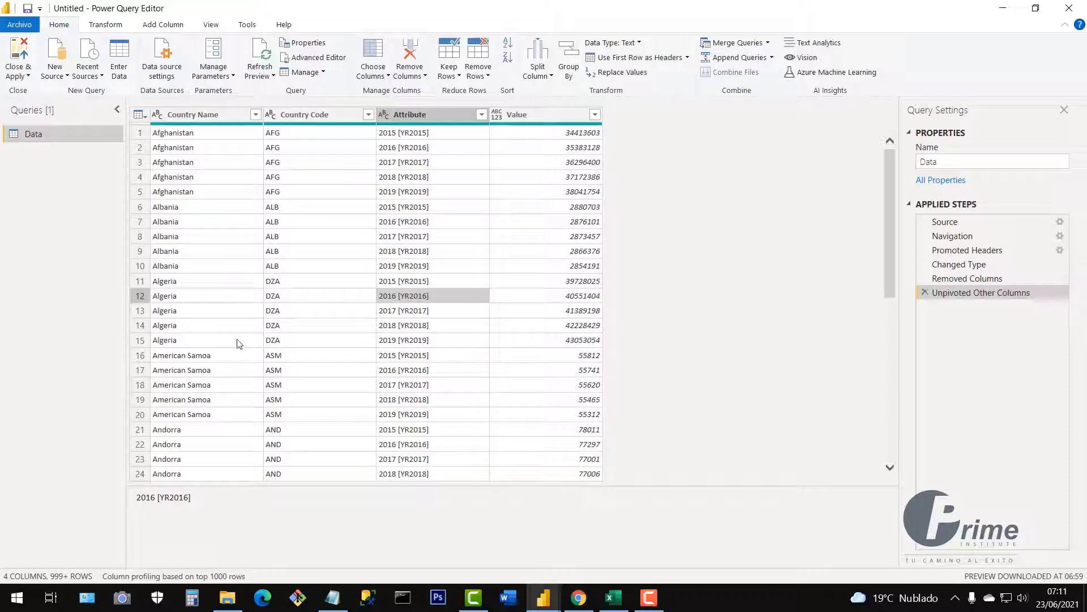
{"action": "left_click", "coordinate": [307, 254]}
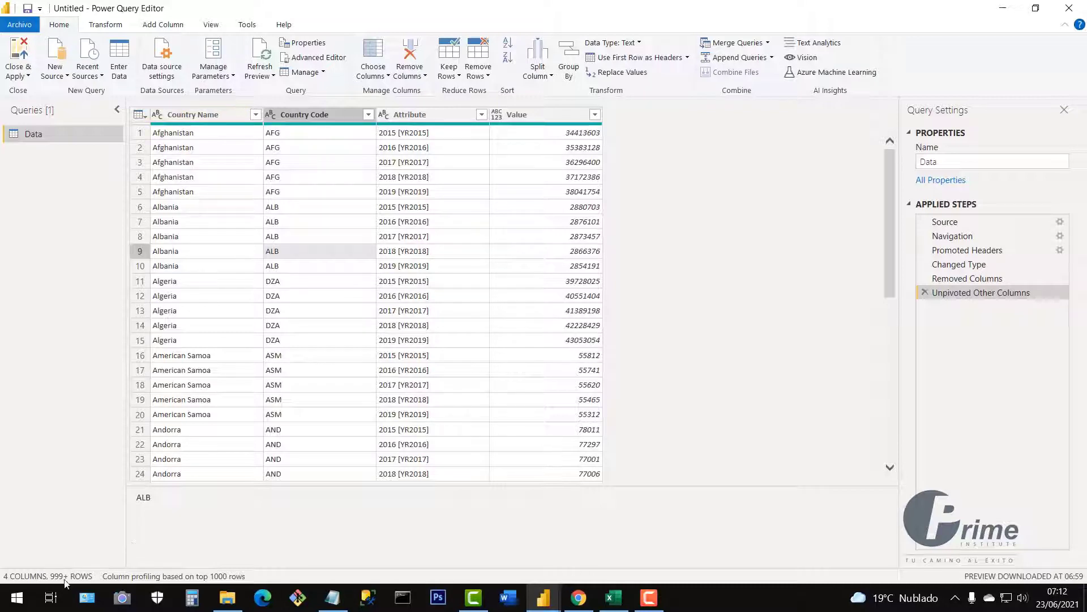
{"action": "left_click", "coordinate": [315, 267]}
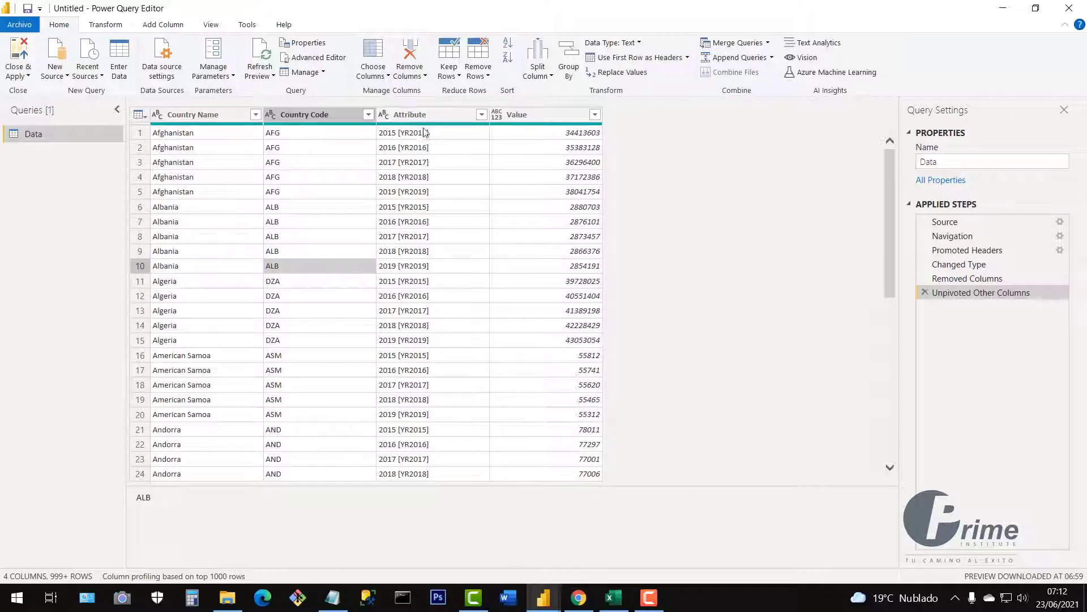
{"action": "left_click", "coordinate": [351, 191]}
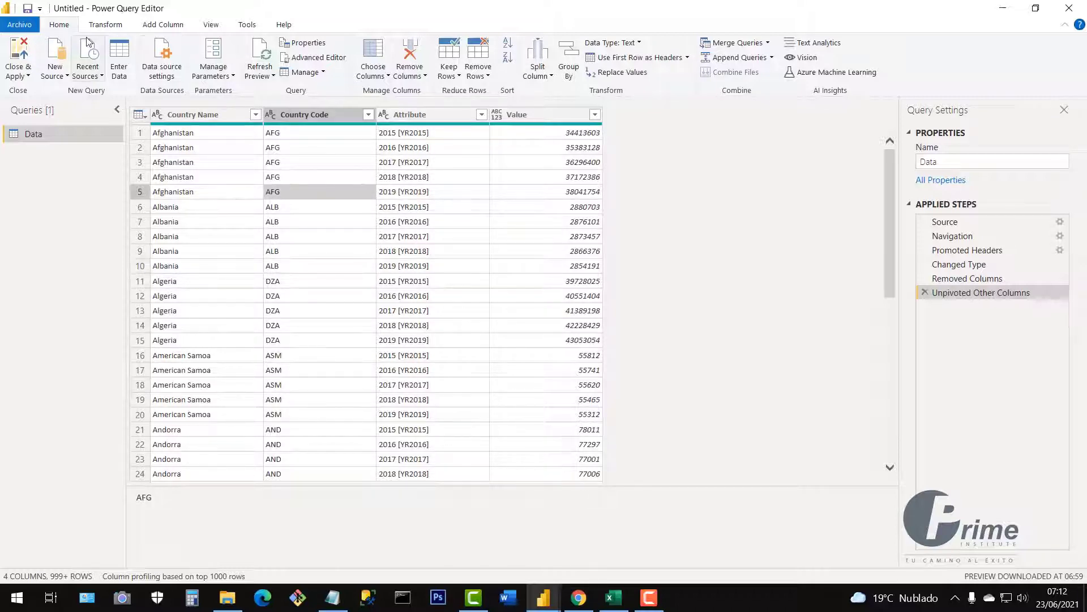
Step: Count the rows of the unpivoted Data query and delete the Counted Rows step
{"action": "left_click", "coordinate": [107, 25]}
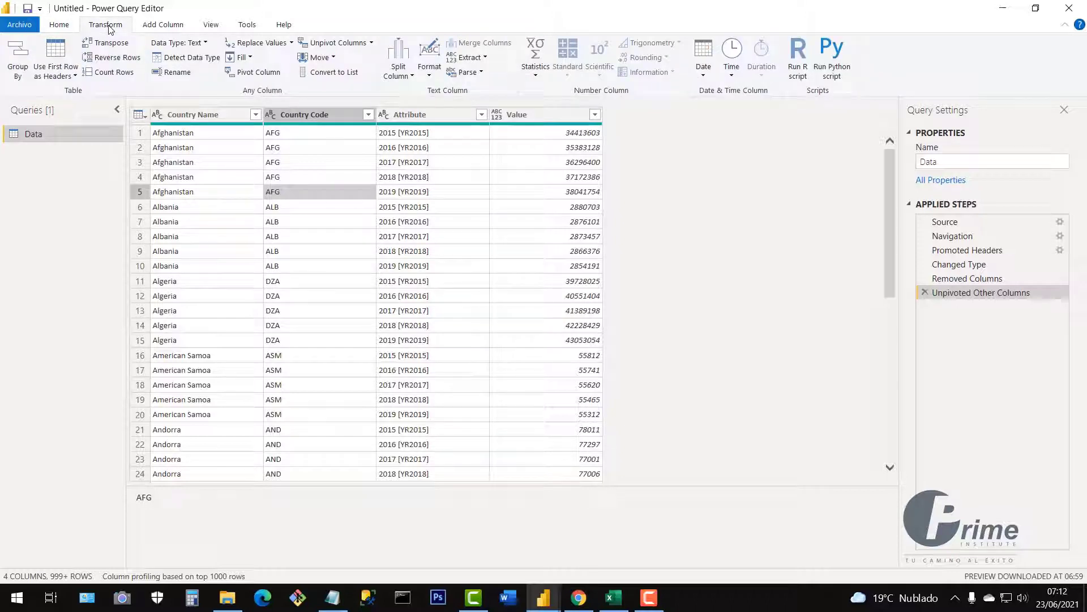
{"action": "left_click", "coordinate": [109, 72]}
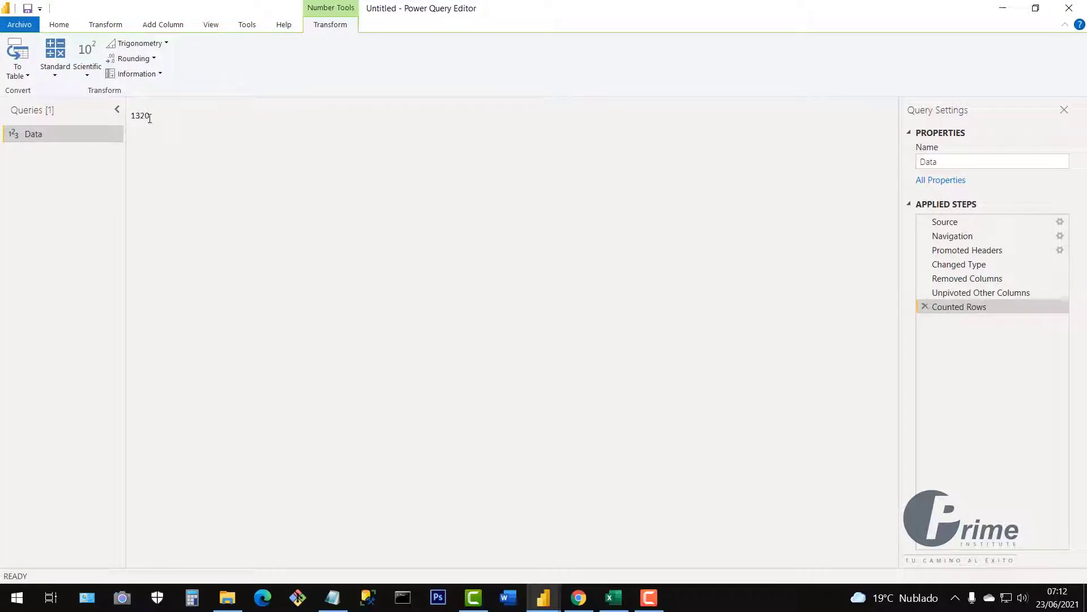
{"action": "left_click_drag", "start_coordinate": [145, 118], "coordinate": [128, 120]}
{"action": "left_click", "coordinate": [925, 307]}
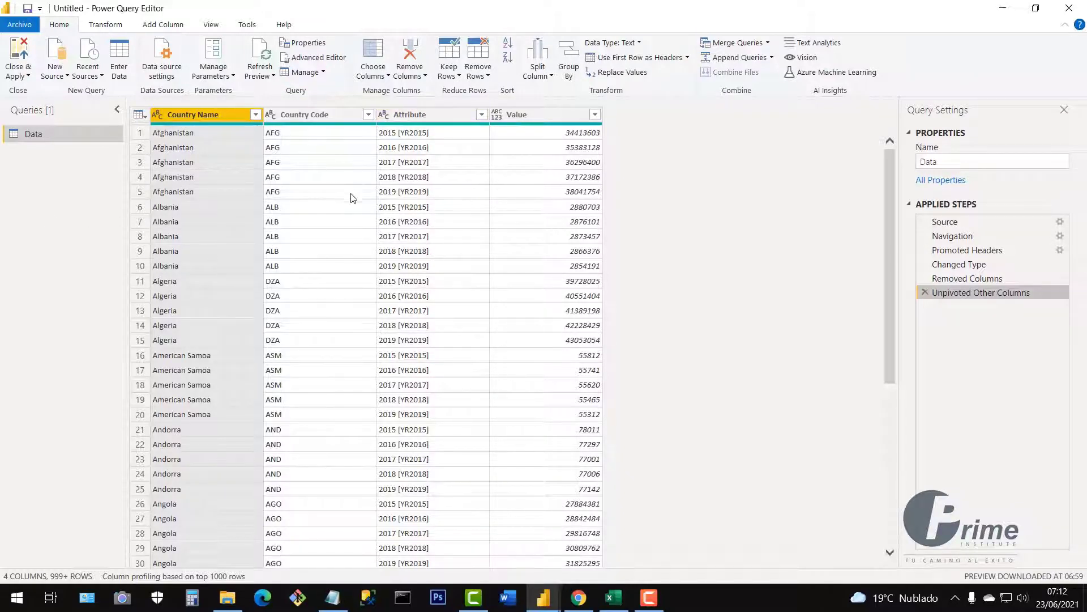
Step: Extract the first 4 characters of the Attribute column and check the resulting years down the table
{"action": "left_click", "coordinate": [410, 115]}
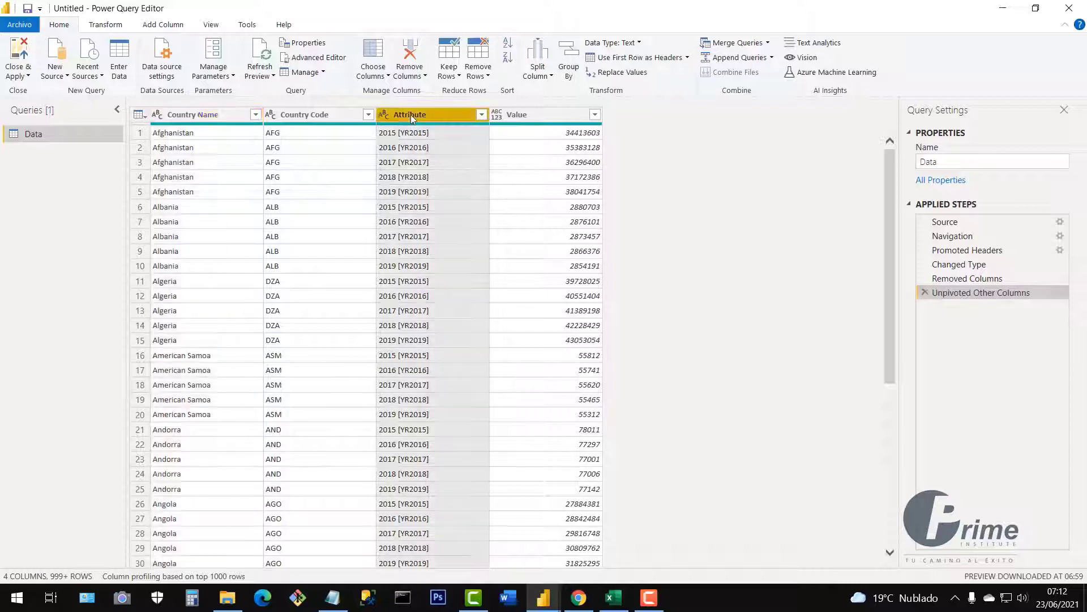
{"action": "left_click", "coordinate": [410, 176]}
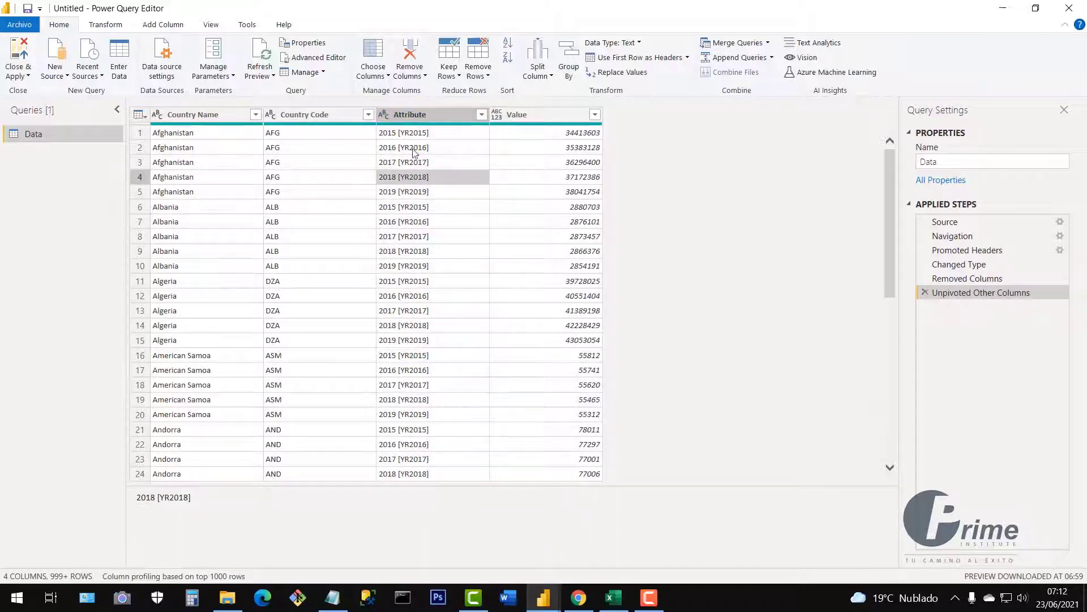
{"action": "left_click", "coordinate": [420, 118]}
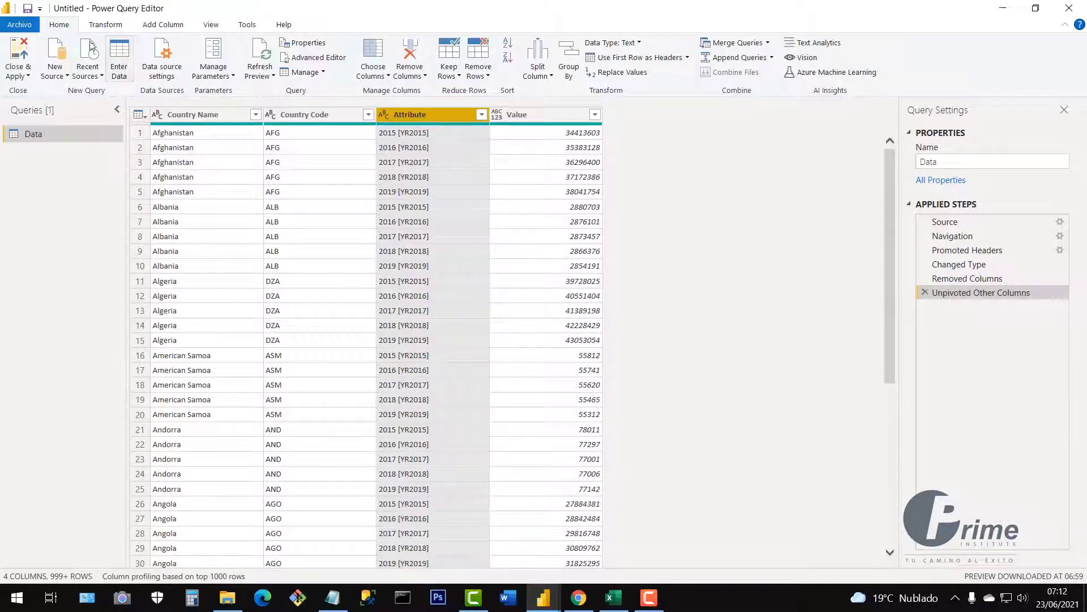
{"action": "left_click", "coordinate": [110, 29]}
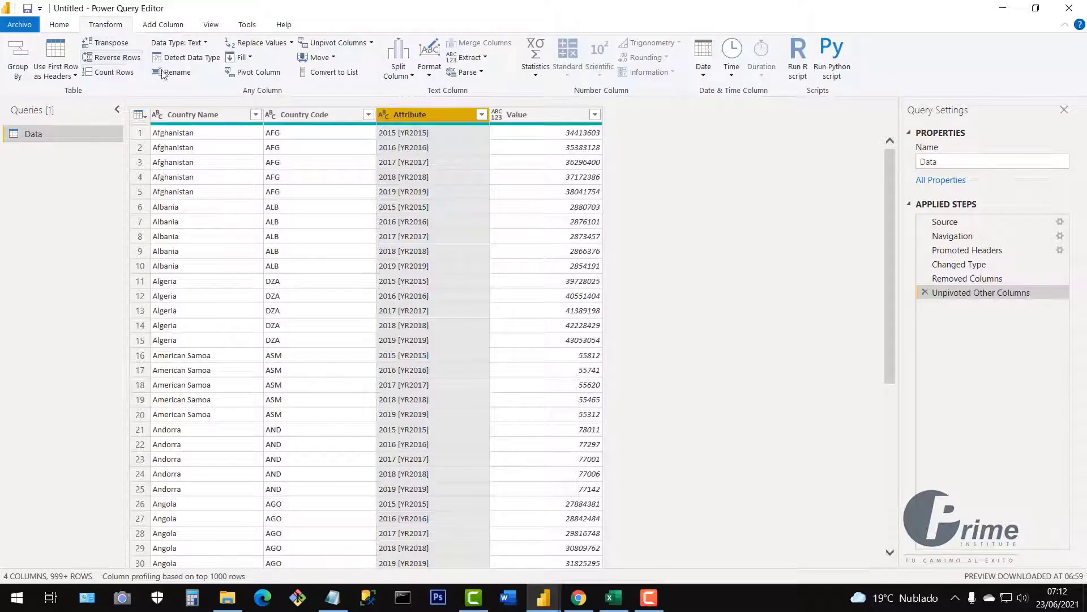
{"action": "left_click", "coordinate": [486, 59]}
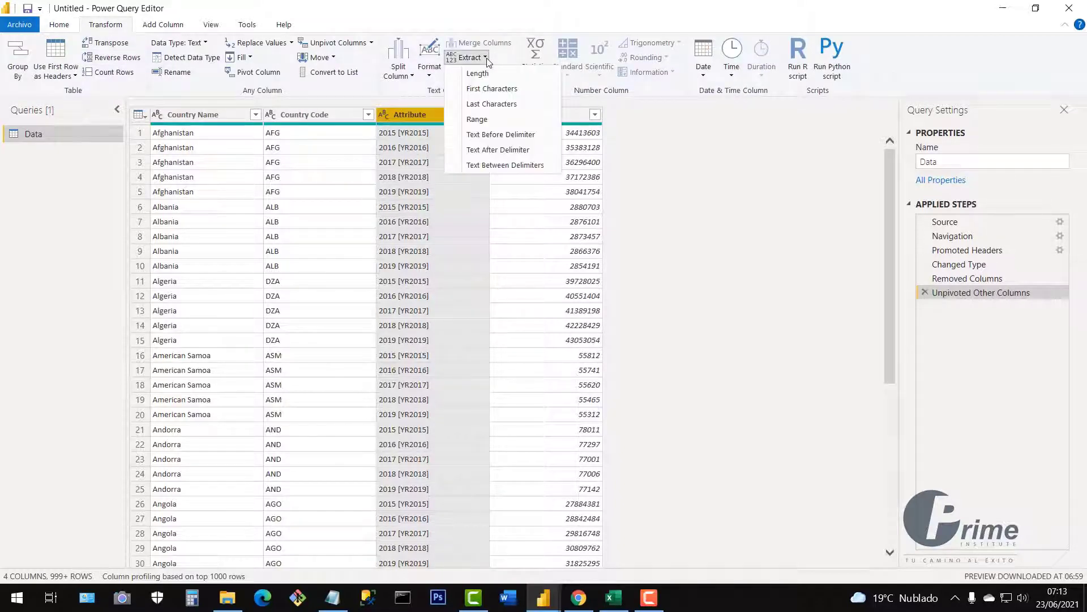
{"action": "left_click", "coordinate": [492, 89]}
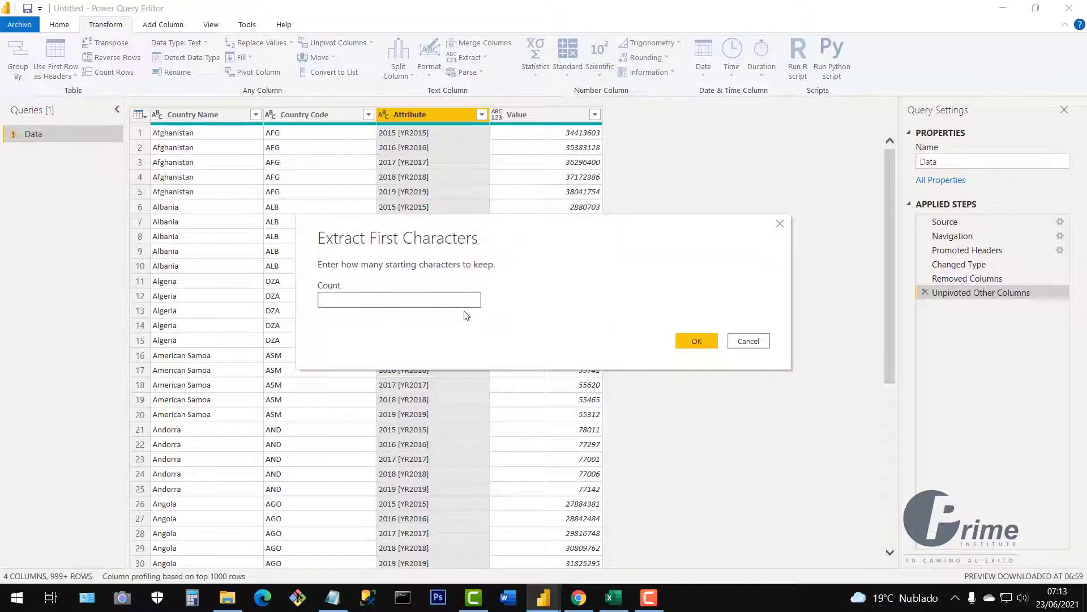
{"action": "type", "text": "4"}
{"action": "left_click", "coordinate": [701, 342]}
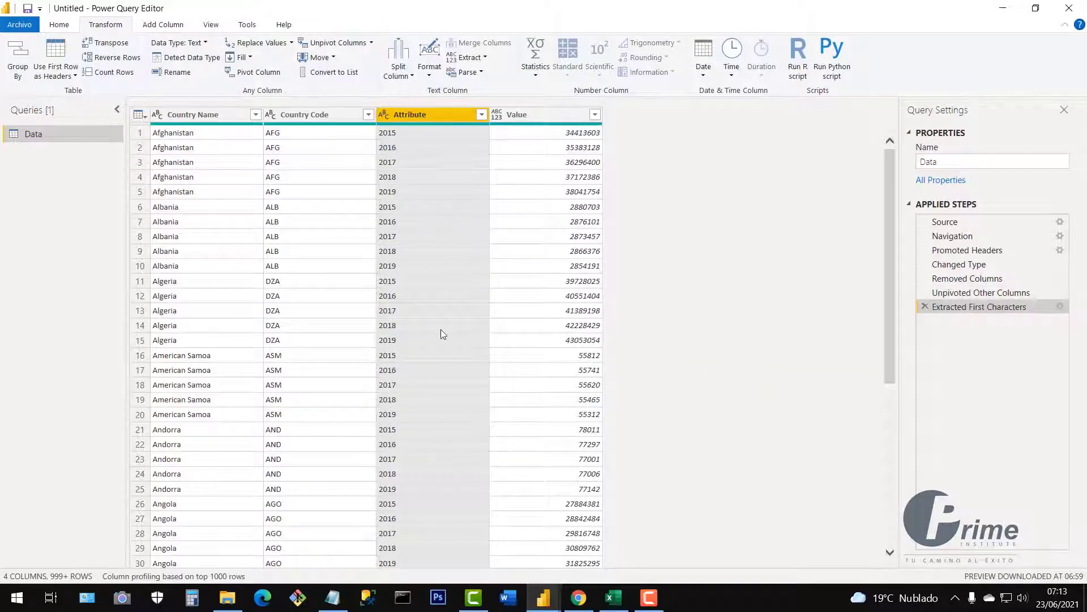
{"action": "scroll", "coordinate": [442, 375], "scroll_direction": "down", "scroll_amount": 5}
{"action": "scroll", "coordinate": [441, 375], "scroll_direction": "up", "scroll_amount": 5}
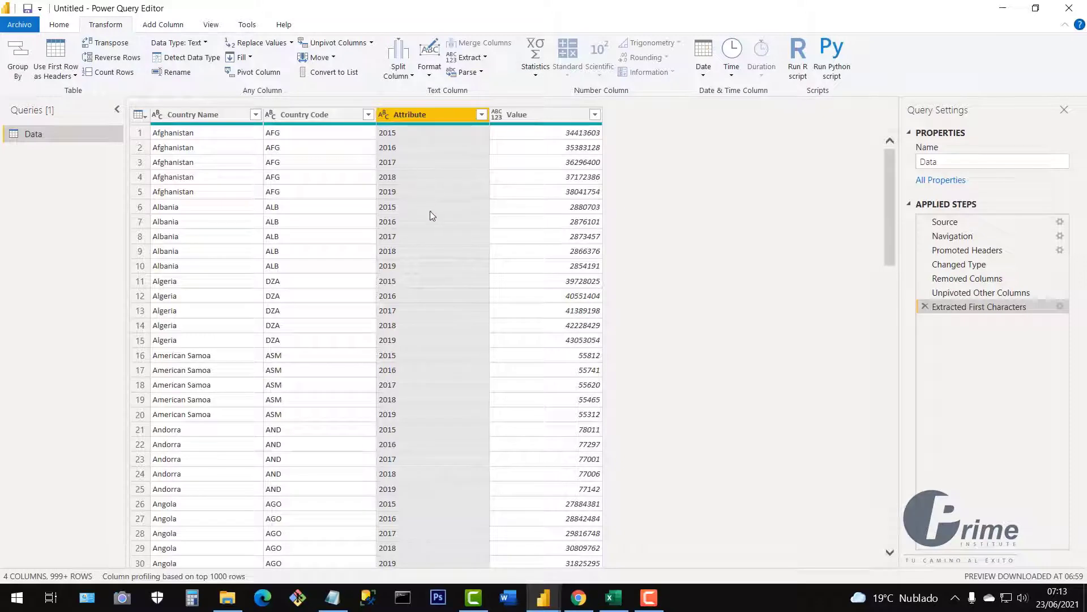
Step: Rename the Attribute column as Year and the Value column as Population
{"action": "double_click", "coordinate": [417, 117]}
{"action": "type", "text": "Year"}
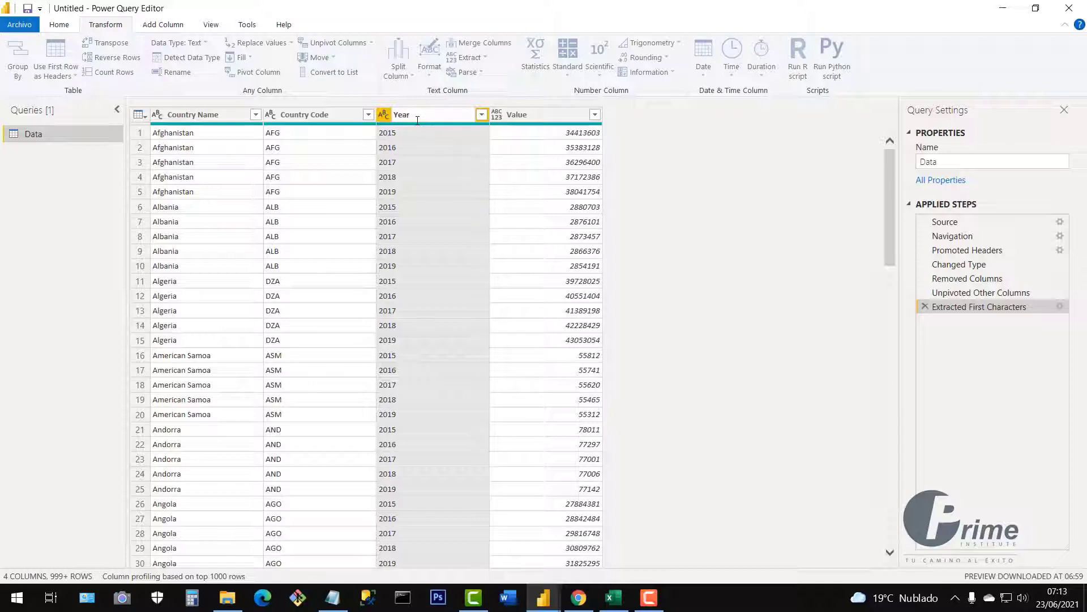
{"action": "key", "text": "Return"}
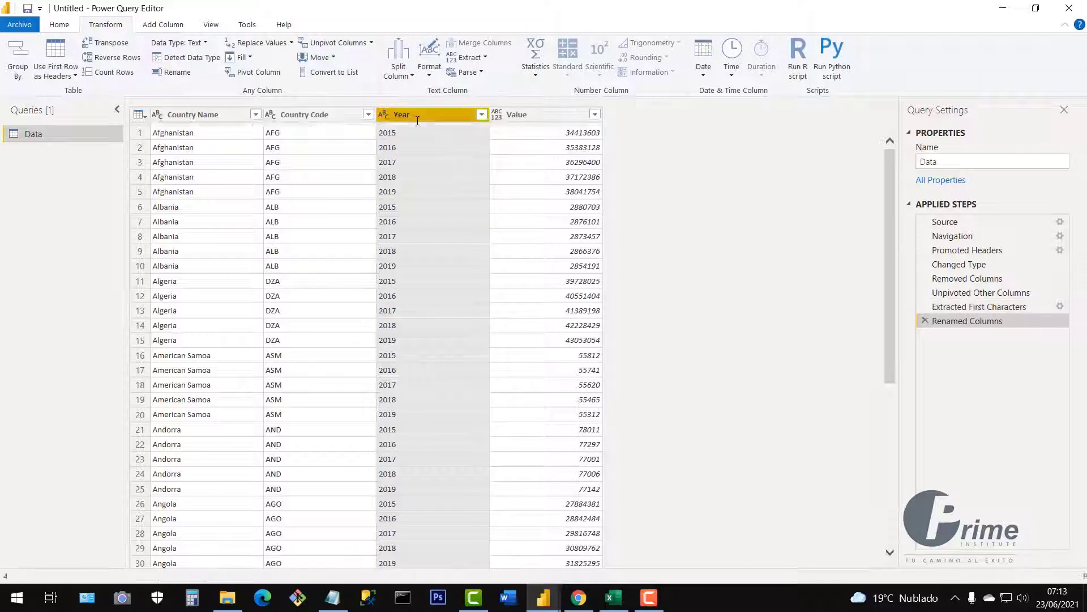
{"action": "left_click", "coordinate": [535, 116]}
{"action": "double_click", "coordinate": [535, 114]}
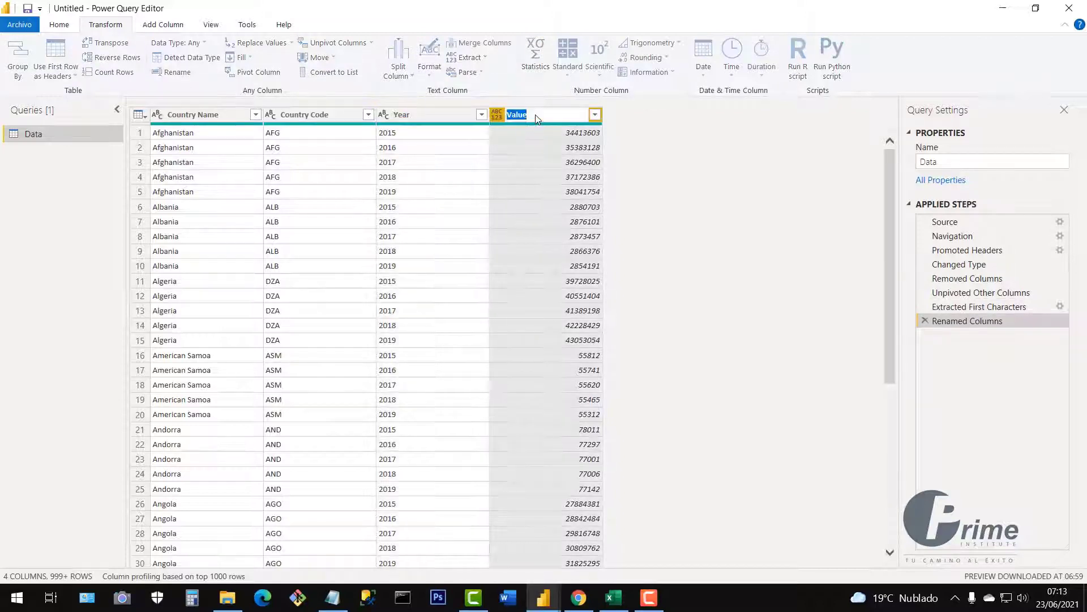
{"action": "type", "text": "Population"}
{"action": "key", "text": "Return"}
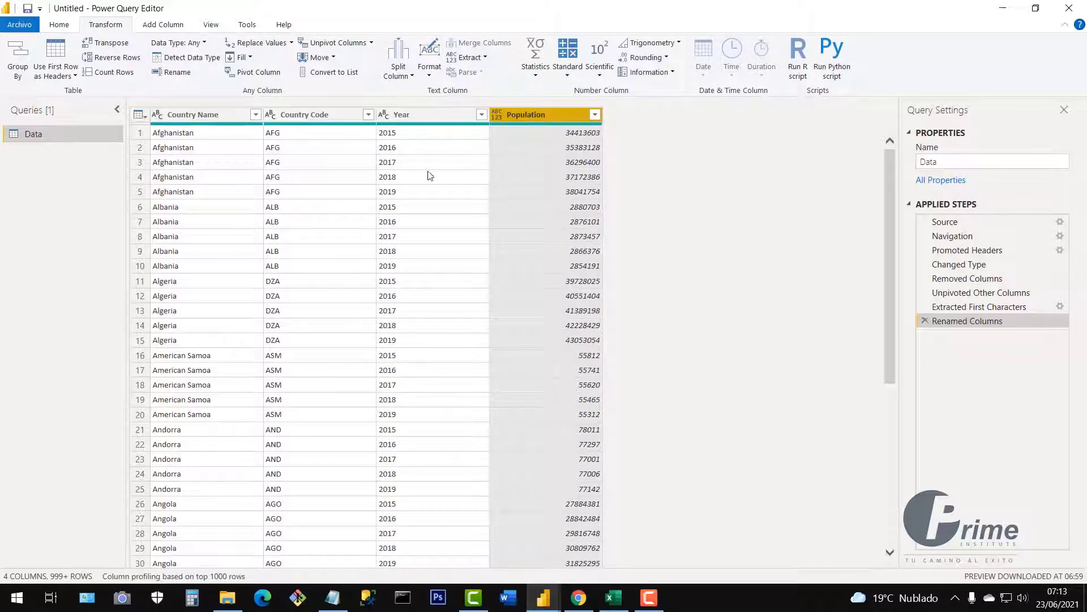
Step: Review the data type options of the Country Name and Country Code columns and inspect their text cells without changing either type
{"action": "left_click", "coordinate": [158, 115]}
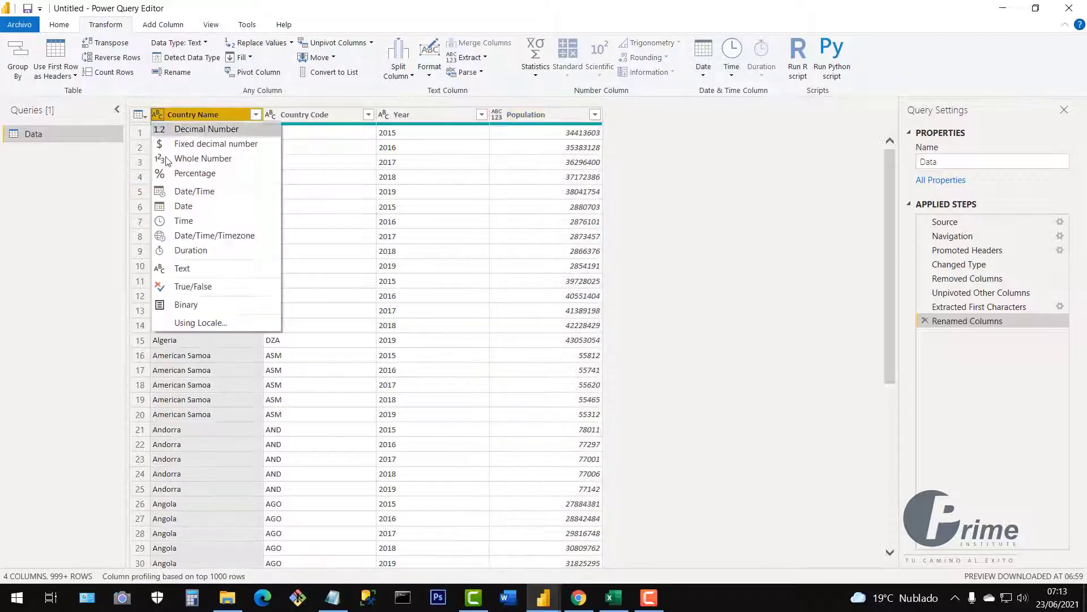
{"action": "left_click", "coordinate": [315, 194]}
{"action": "left_click", "coordinate": [271, 113]}
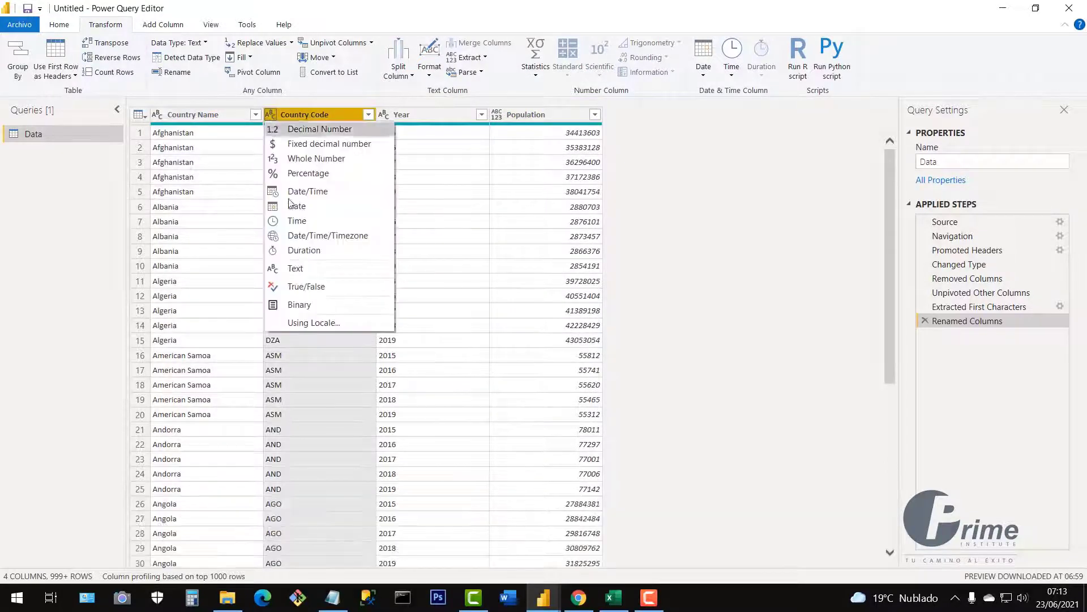
{"action": "left_click", "coordinate": [569, 224]}
{"action": "left_click", "coordinate": [315, 169]}
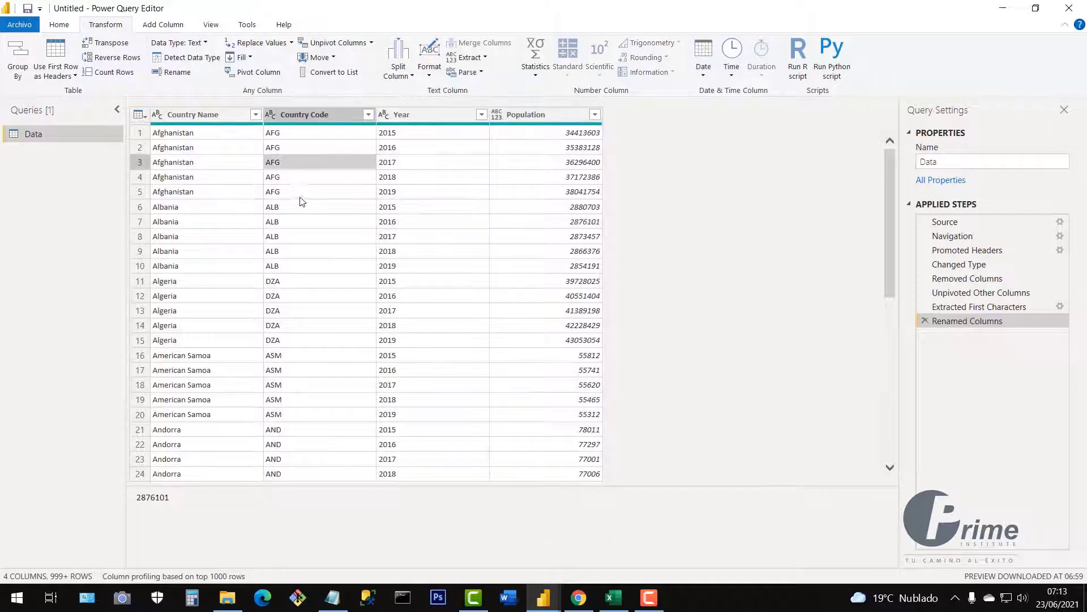
{"action": "left_click", "coordinate": [200, 237]}
{"action": "left_click", "coordinate": [287, 264]}
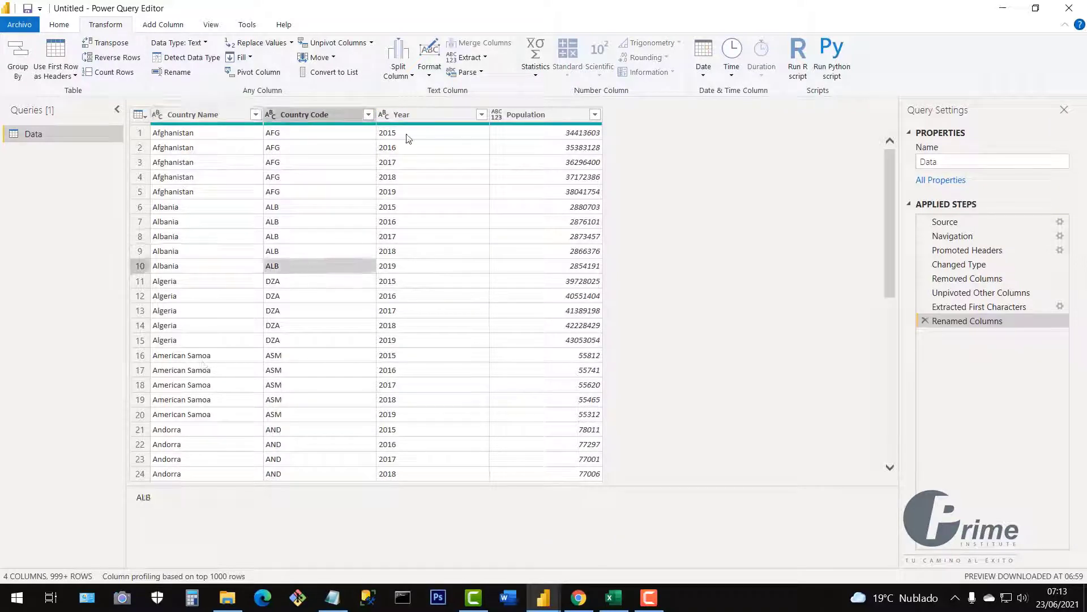
Step: Change the data type of the Year column to Whole Number
{"action": "left_click", "coordinate": [383, 116]}
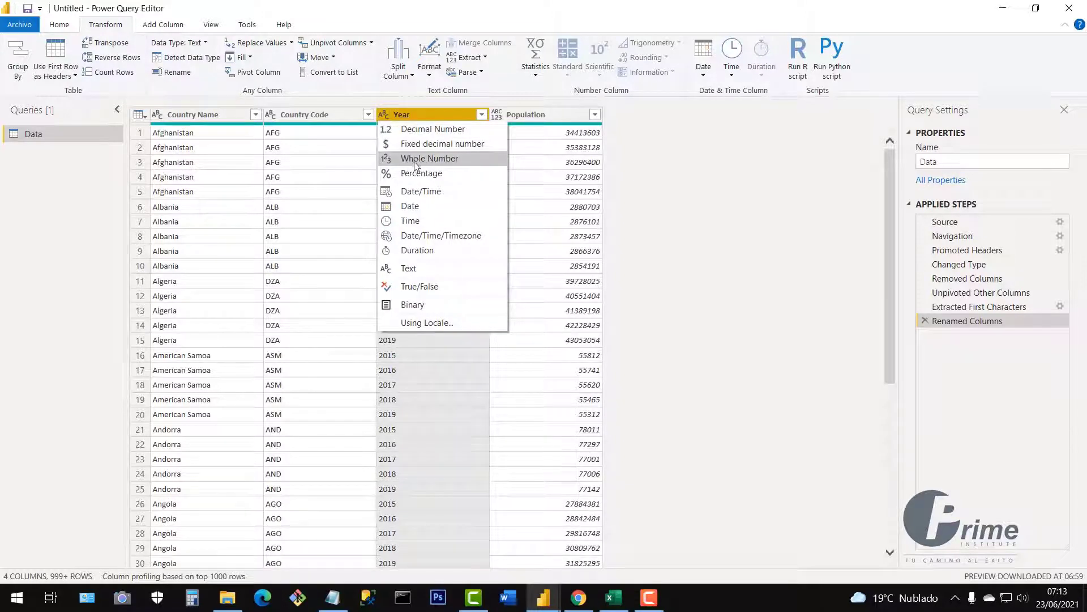
{"action": "left_click", "coordinate": [433, 161]}
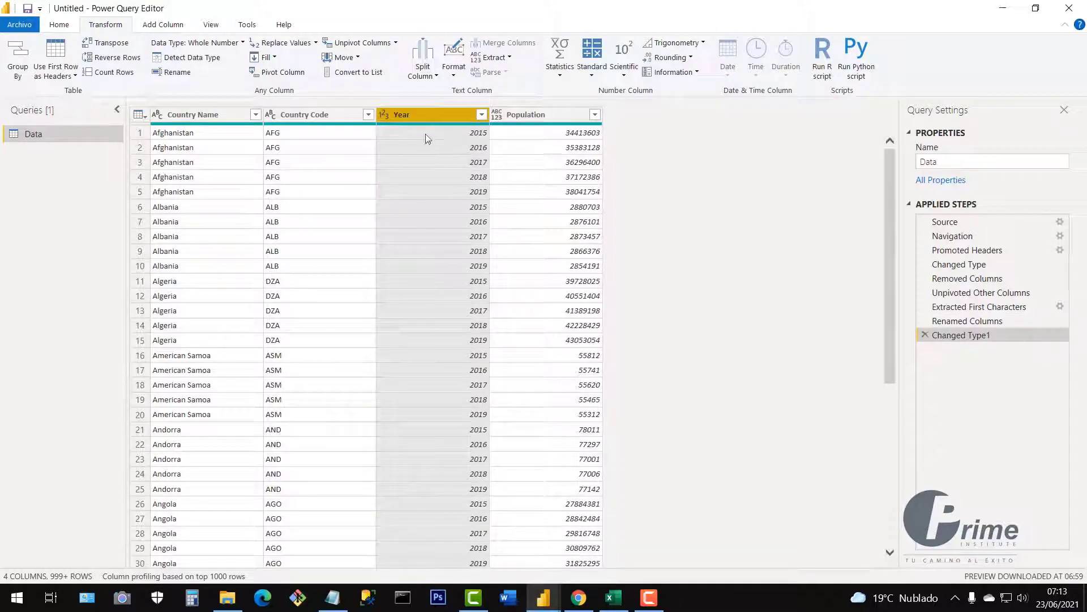
{"action": "left_click", "coordinate": [541, 147]}
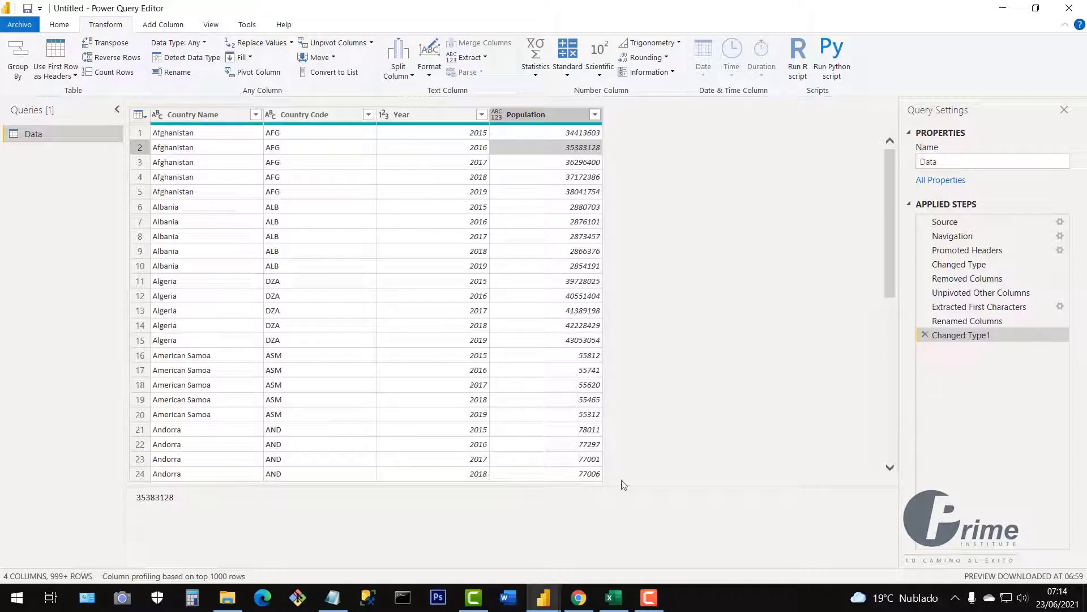
Step: Switch to the source workbook in Excel and examine Eritrea's non-numeric population cells, E63:I63, on the Data sheet
{"action": "left_click", "coordinate": [619, 605]}
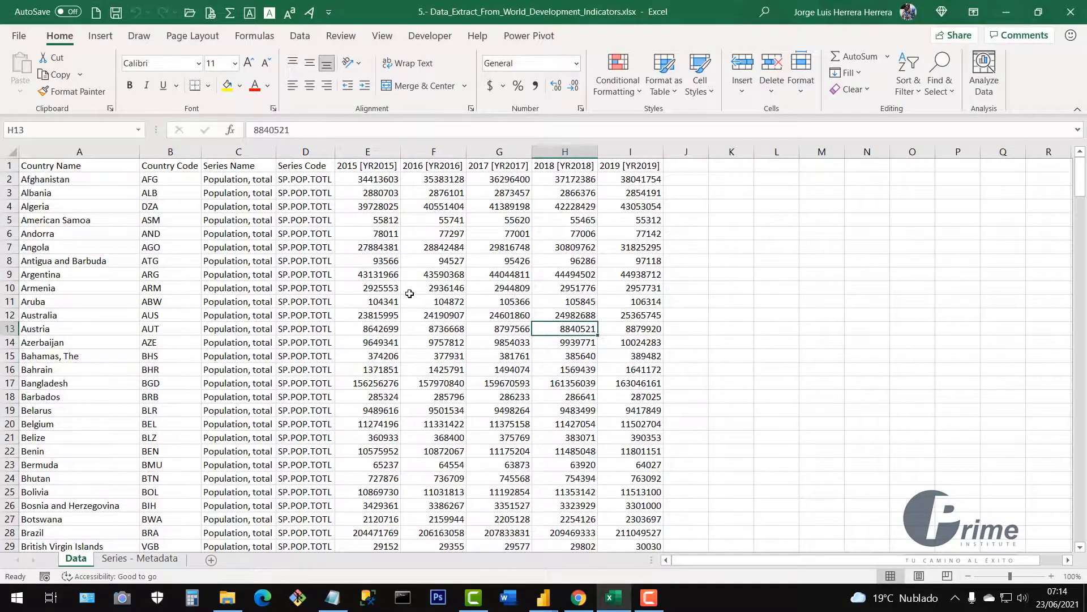
{"action": "scroll", "coordinate": [409, 293], "scroll_direction": "down", "scroll_amount": 16}
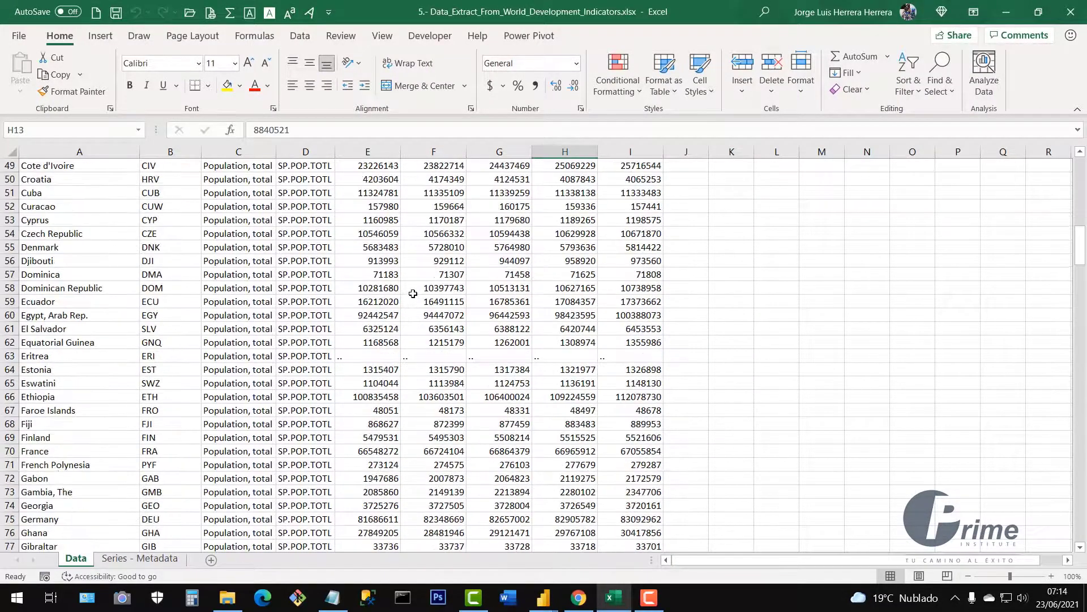
{"action": "left_click_drag", "start_coordinate": [374, 356], "coordinate": [634, 357]}
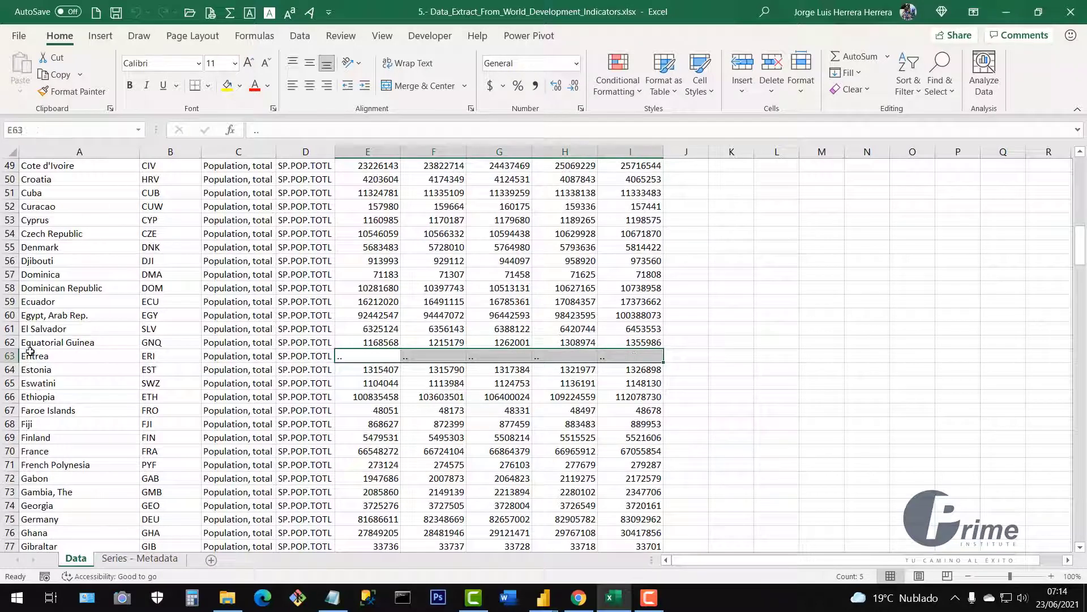
{"action": "left_click", "coordinate": [10, 355]}
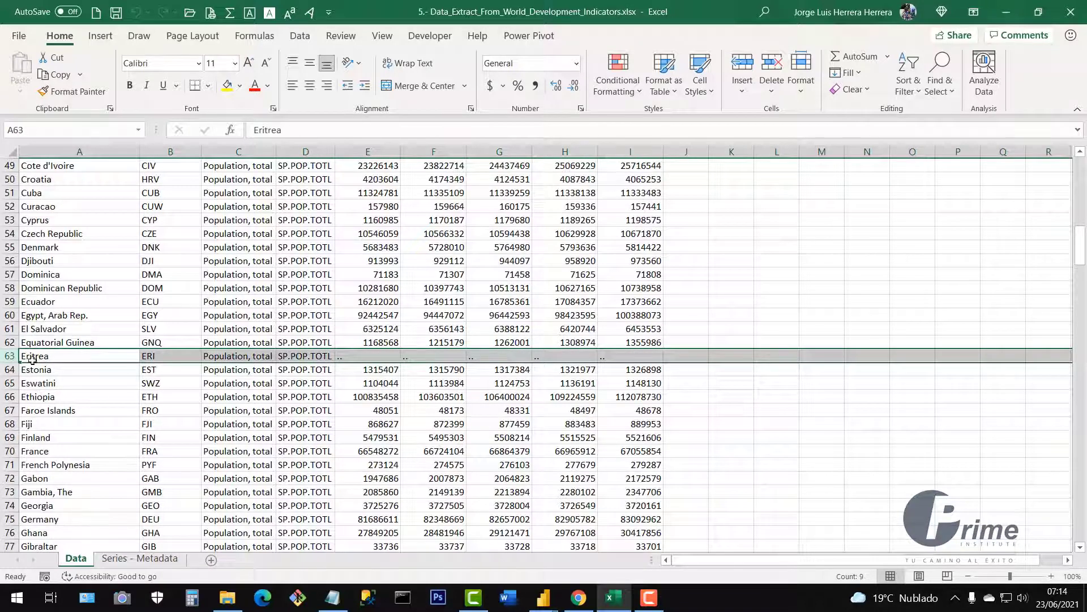
{"action": "double_click", "coordinate": [356, 356]}
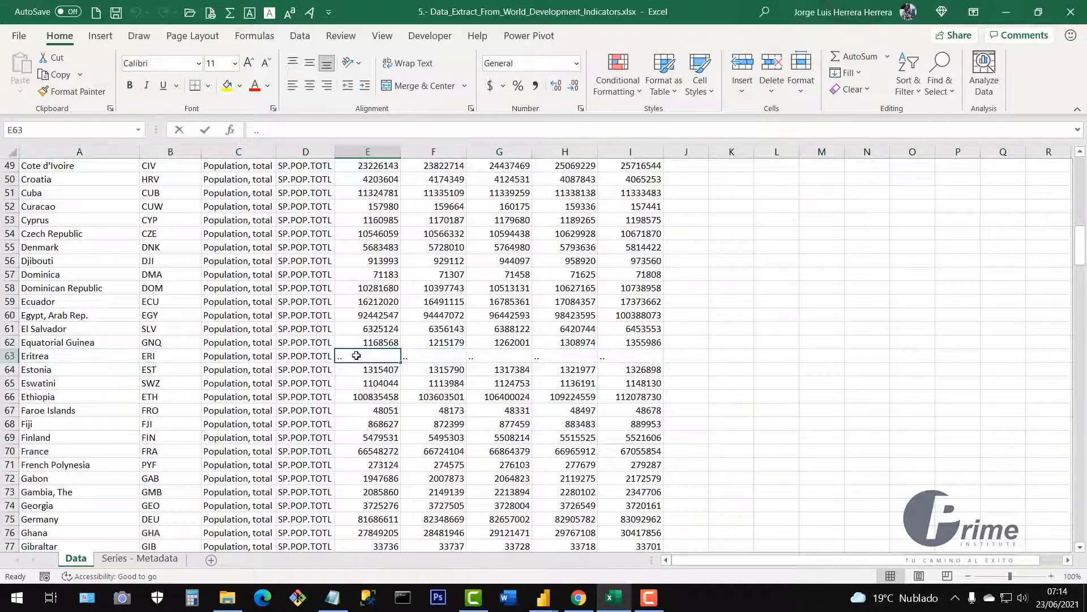
{"action": "left_click", "coordinate": [447, 354]}
{"action": "left_click", "coordinate": [614, 354]}
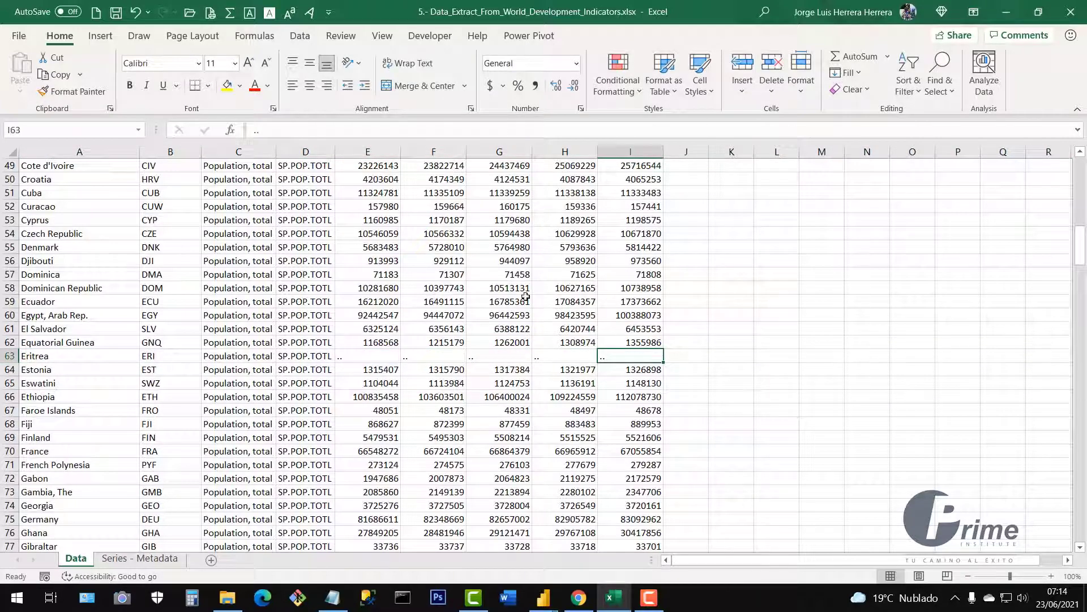
Step: Scan the remaining rows of the Data sheet for non-numeric population entries, checking E252:I252 in the Not classified row
{"action": "scroll", "coordinate": [512, 353], "scroll_direction": "down", "scroll_amount": 17}
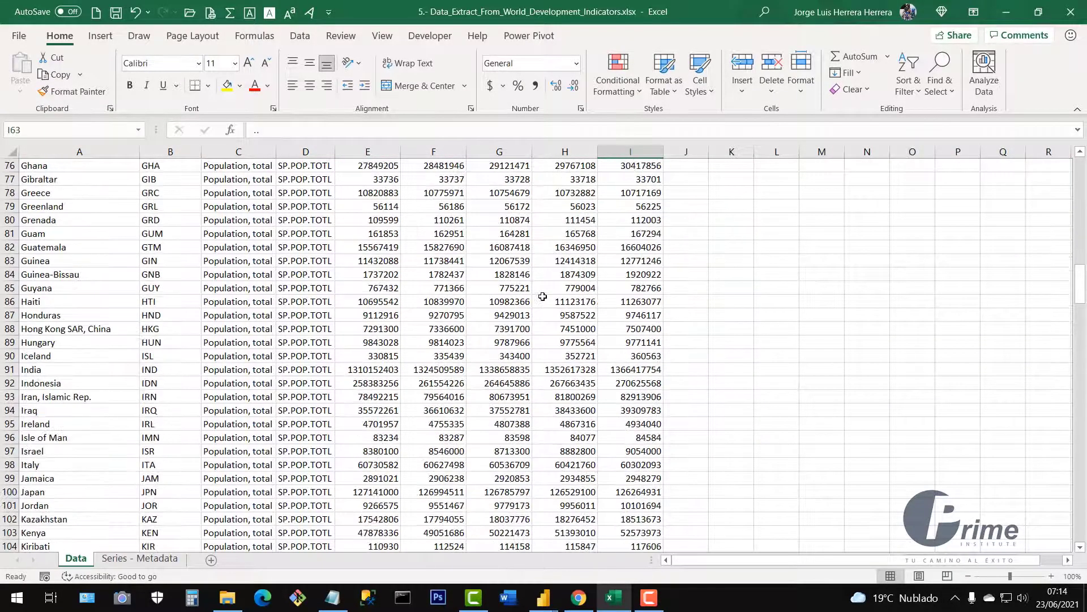
{"action": "scroll", "coordinate": [541, 313], "scroll_direction": "down", "scroll_amount": 16}
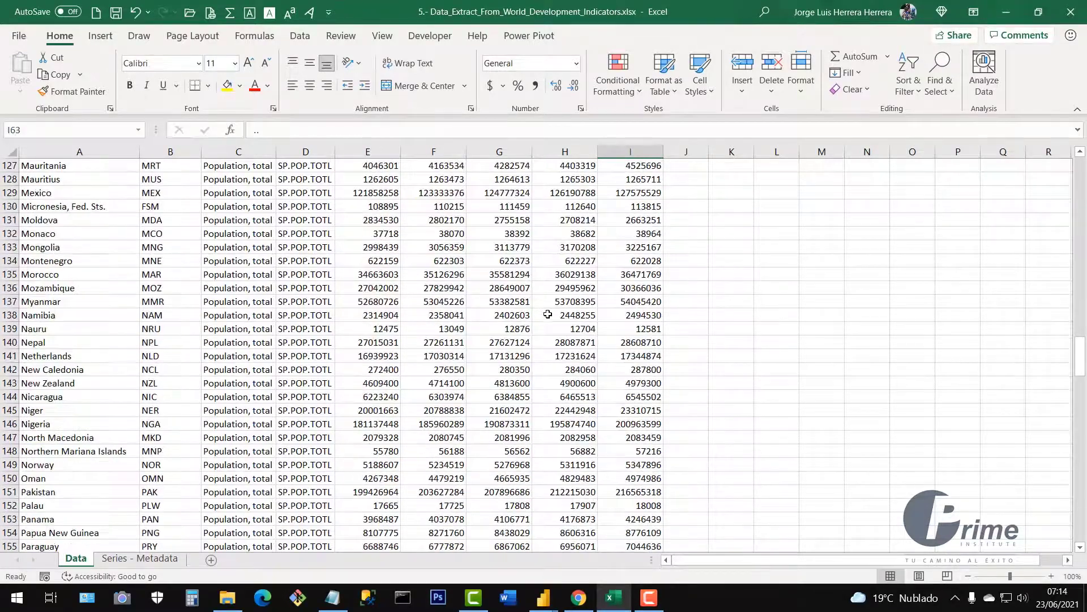
{"action": "scroll", "coordinate": [565, 319], "scroll_direction": "down", "scroll_amount": 14}
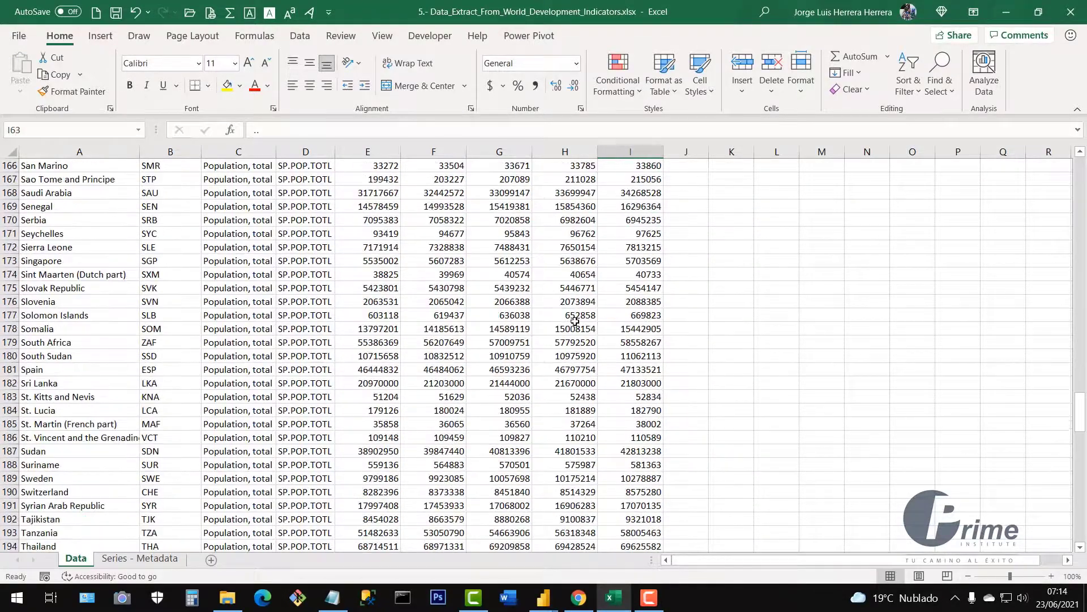
{"action": "scroll", "coordinate": [576, 321], "scroll_direction": "down", "scroll_amount": 15}
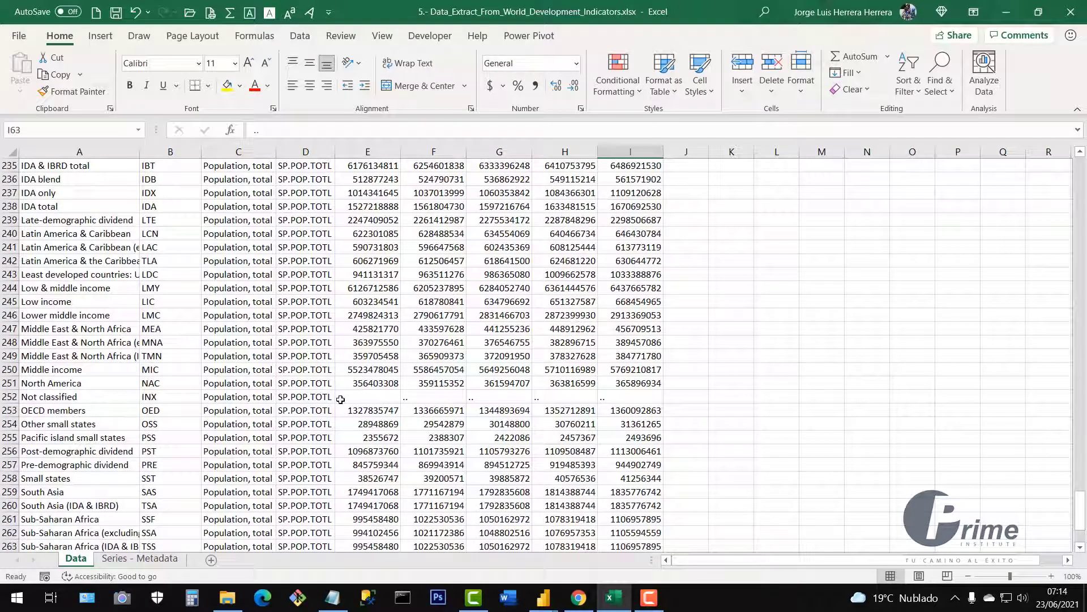
{"action": "left_click_drag", "start_coordinate": [341, 398], "coordinate": [654, 402]}
{"action": "scroll", "coordinate": [567, 340], "scroll_direction": "down", "scroll_amount": 7}
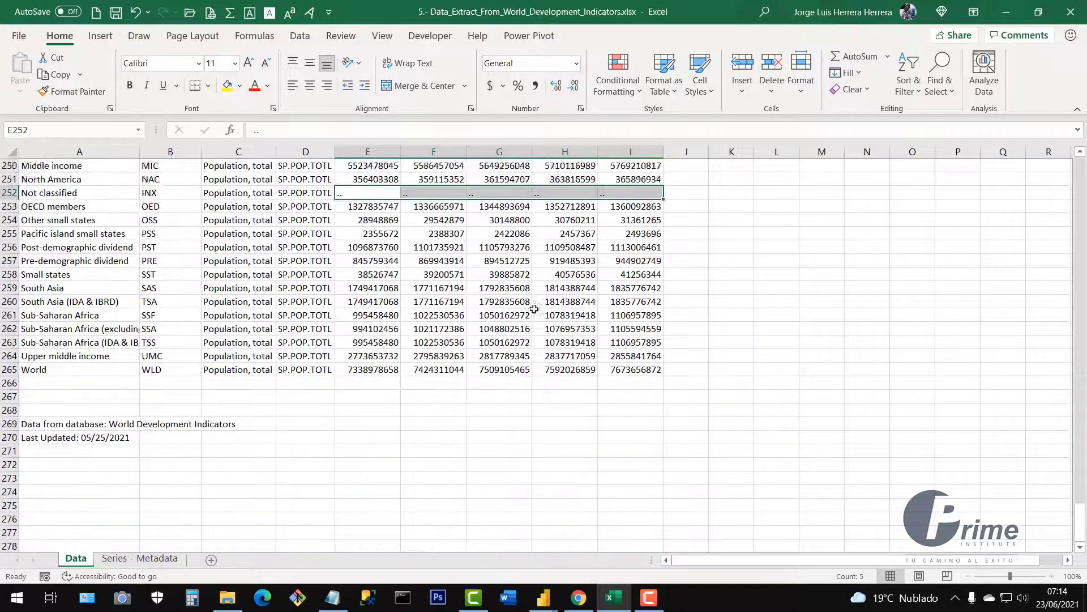
{"action": "scroll", "coordinate": [537, 309], "scroll_direction": "up", "scroll_amount": 6}
{"action": "scroll", "coordinate": [537, 309], "scroll_direction": "up", "scroll_amount": 5}
{"action": "left_click", "coordinate": [516, 302]}
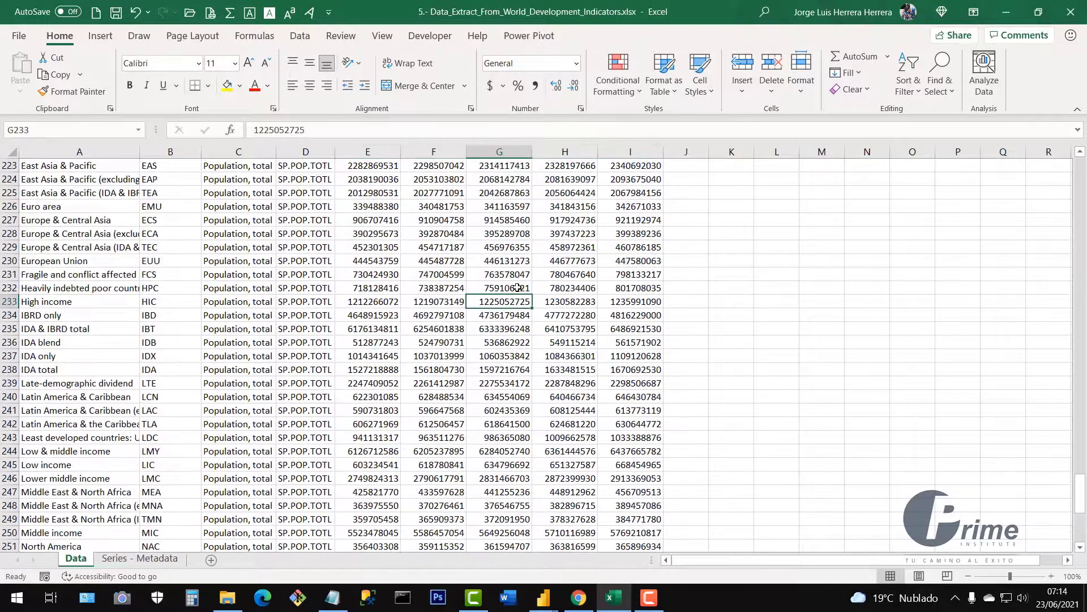
{"action": "scroll", "coordinate": [515, 287], "scroll_direction": "up", "scroll_amount": 5}
Step: Switch back to the Power Query Editor and change the data type of the Population column to Whole Number
{"action": "mouse_move", "coordinate": [542, 598]}
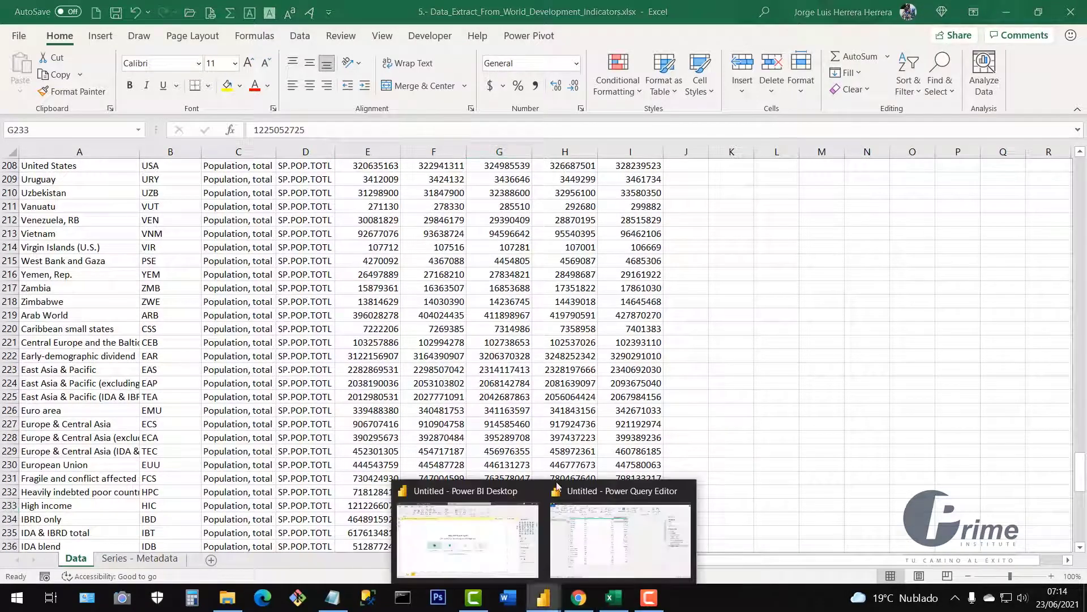
{"action": "left_click", "coordinate": [591, 519]}
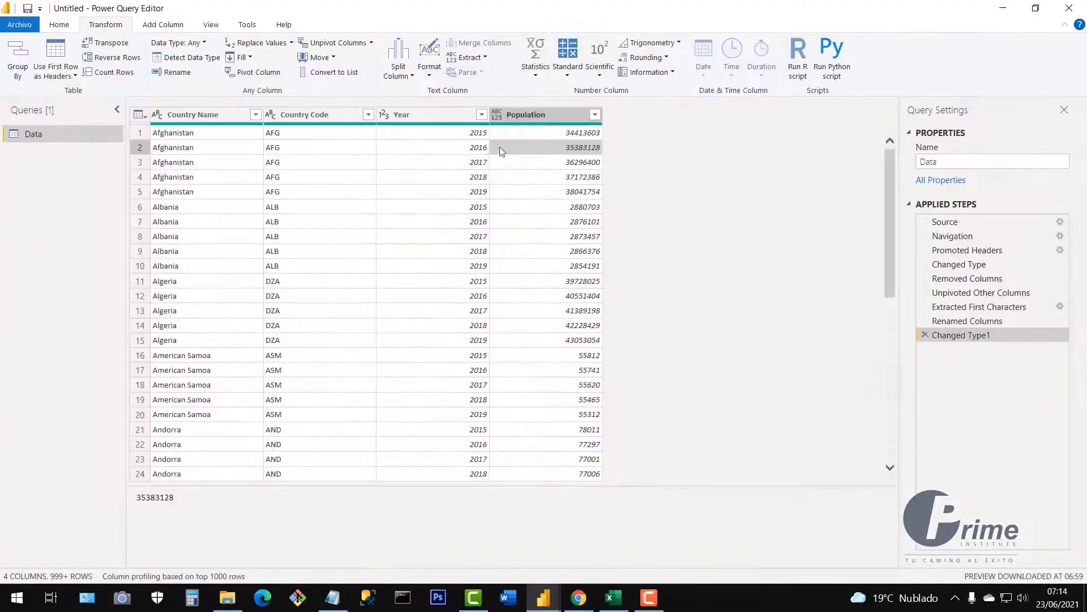
{"action": "left_click", "coordinate": [543, 177]}
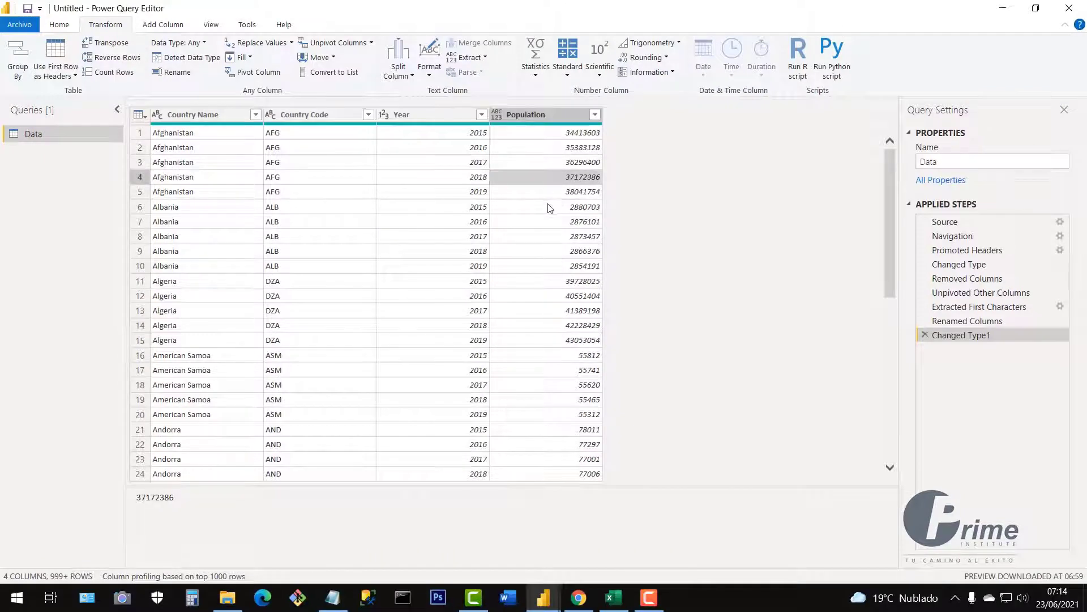
{"action": "left_click", "coordinate": [497, 118]}
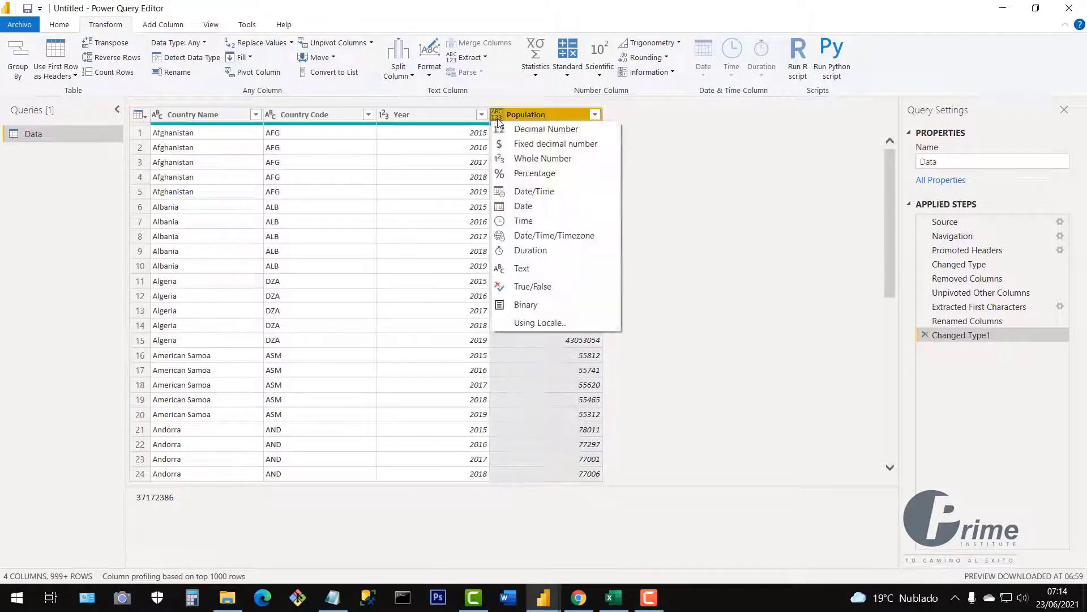
{"action": "left_click", "coordinate": [532, 165]}
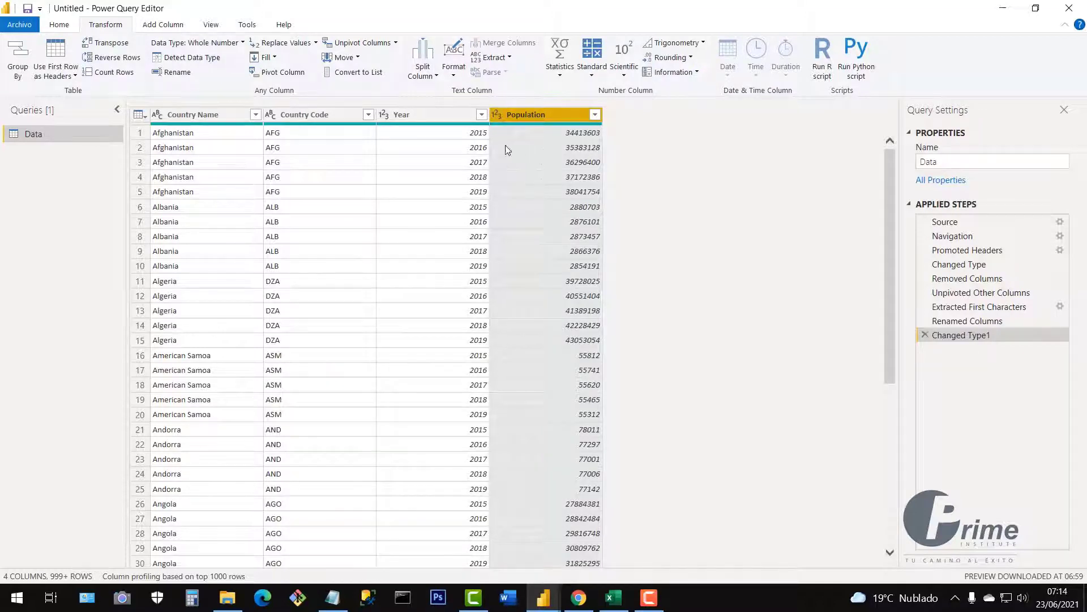
{"action": "left_click", "coordinate": [318, 163]}
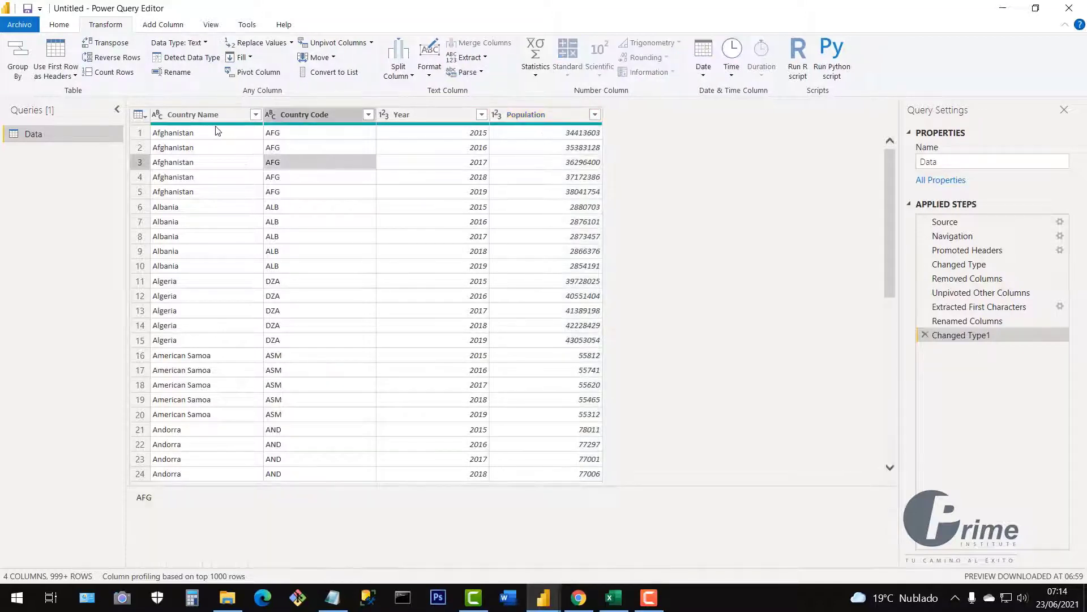
{"action": "left_click", "coordinate": [544, 162]}
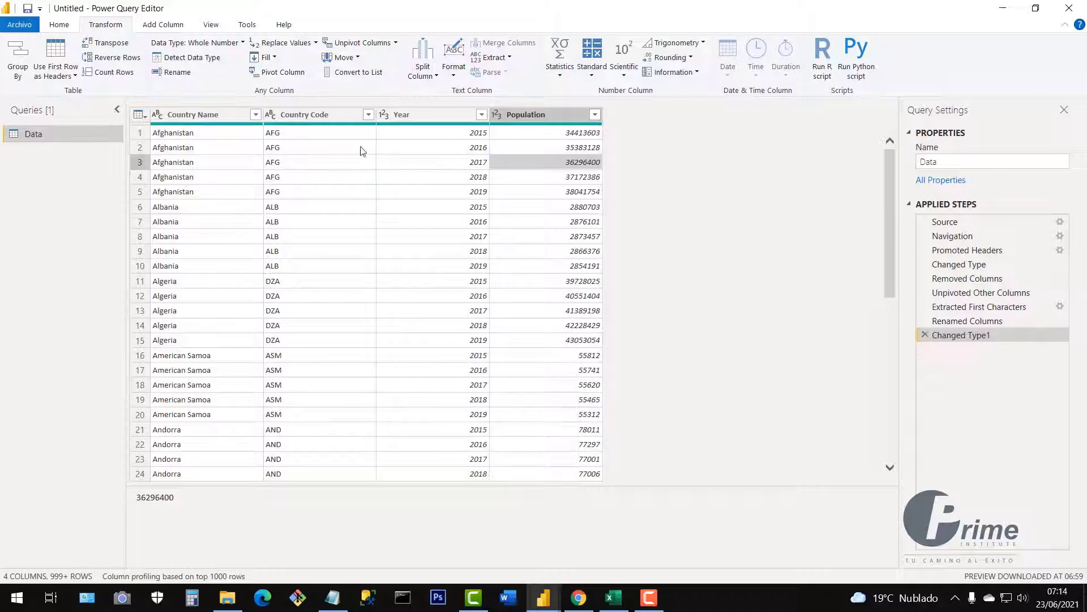
Step: Turn on Column quality and review the valid, error and empty percentages of all four columns, inspecting several Population cells
{"action": "left_click", "coordinate": [210, 25]}
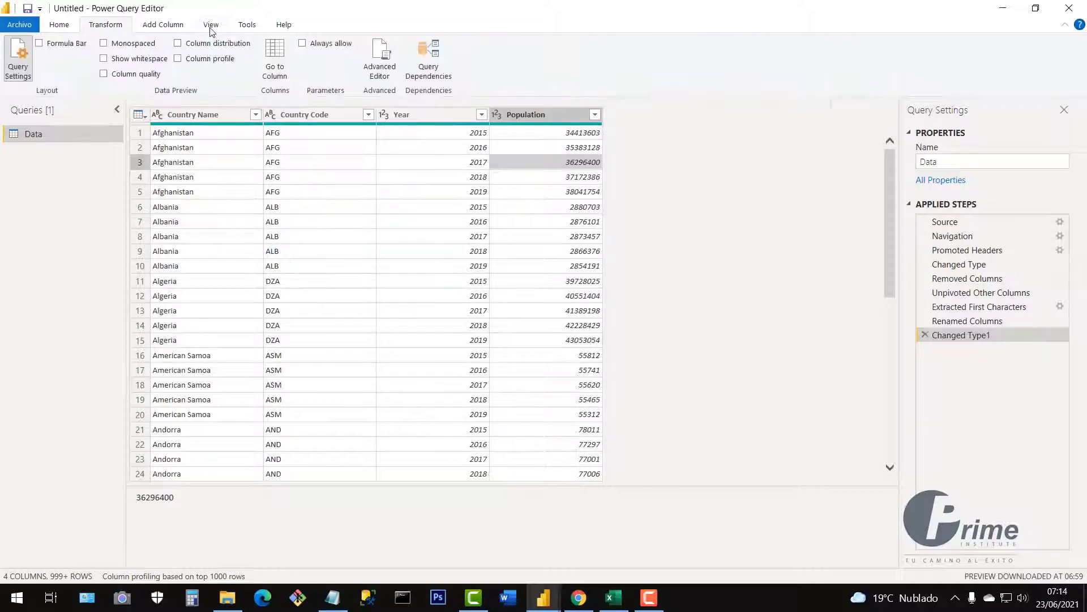
{"action": "left_click", "coordinate": [114, 79]}
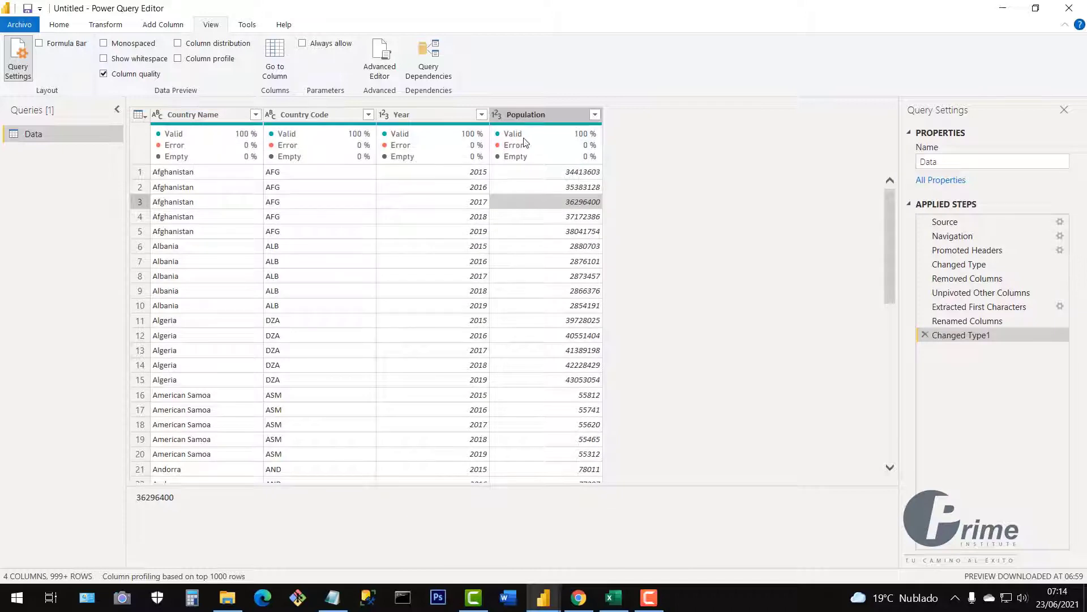
{"action": "mouse_move", "coordinate": [201, 148]}
{"action": "mouse_move", "coordinate": [363, 158]}
{"action": "mouse_move", "coordinate": [563, 146]}
{"action": "left_click", "coordinate": [549, 213]}
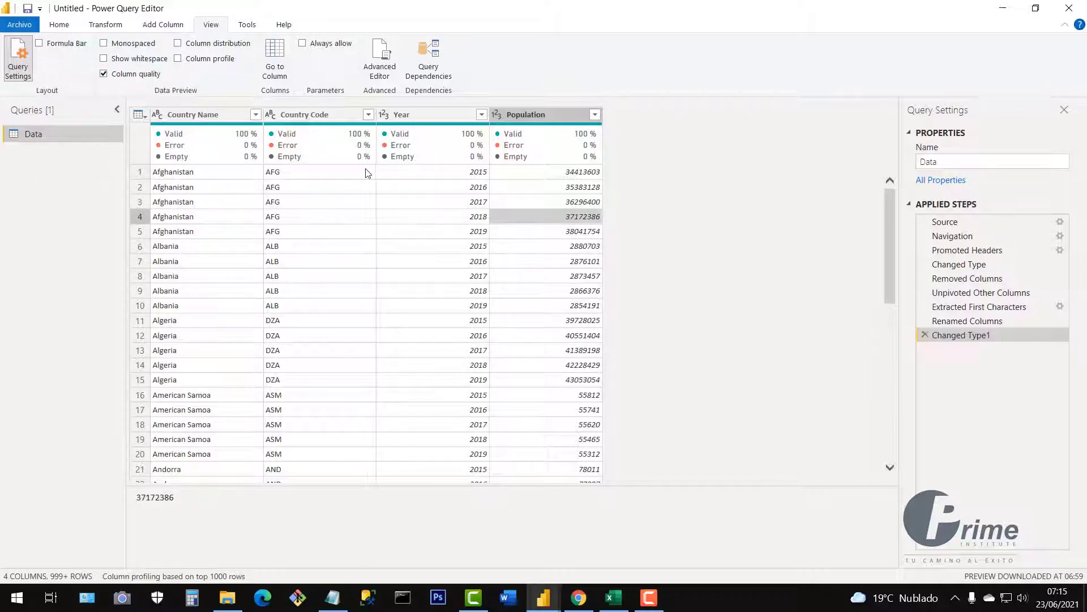
{"action": "left_click", "coordinate": [541, 196]}
{"action": "left_click", "coordinate": [552, 276]}
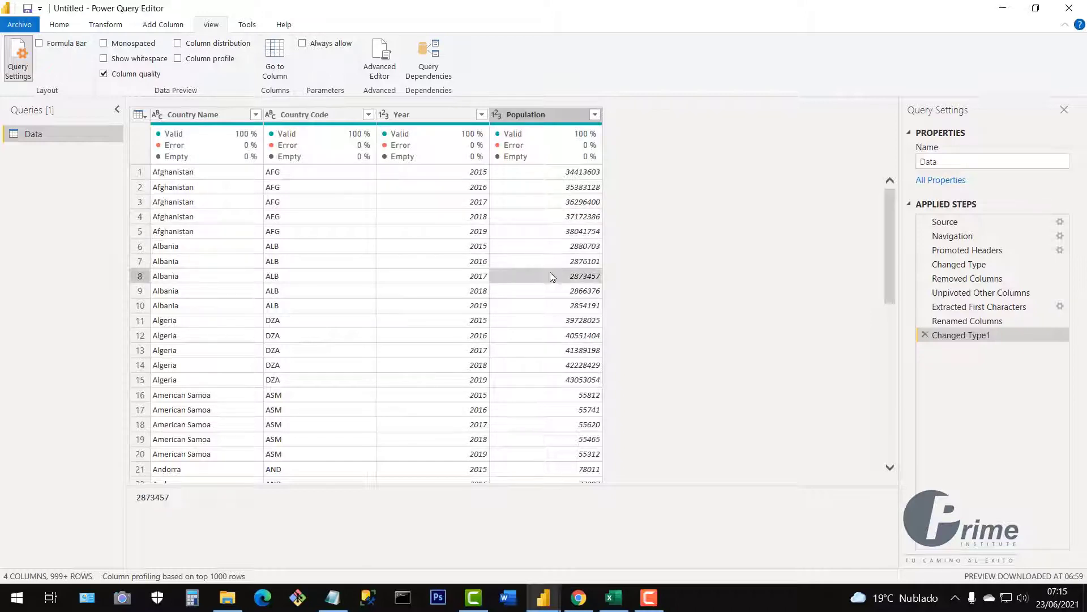
{"action": "left_click", "coordinate": [521, 221]}
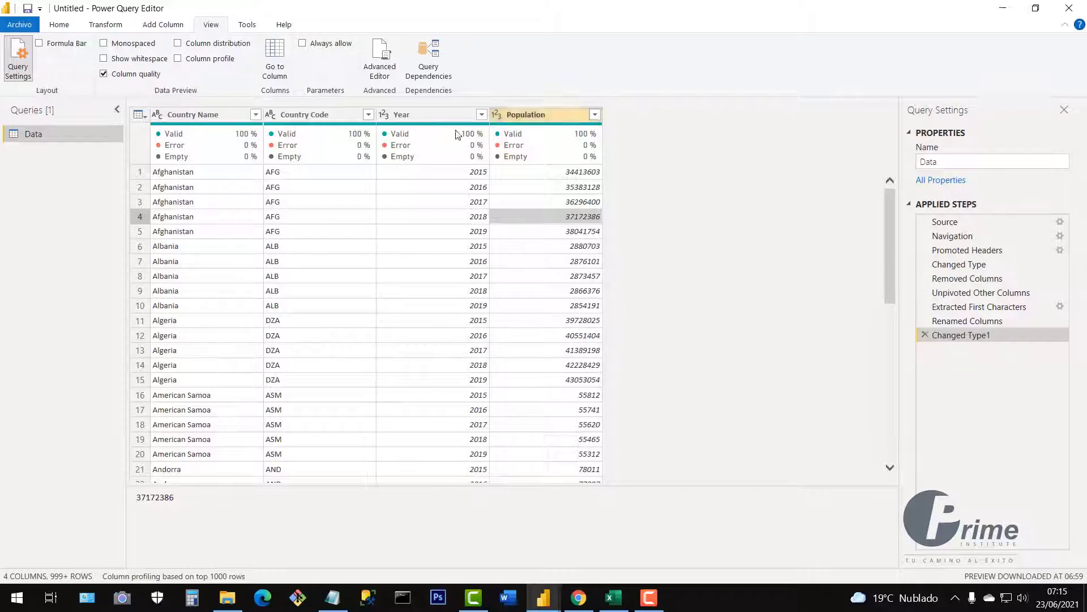
Step: Review the data types and sample values of the Country Name, Country Code, Year and Population columns
{"action": "left_click", "coordinate": [449, 271]}
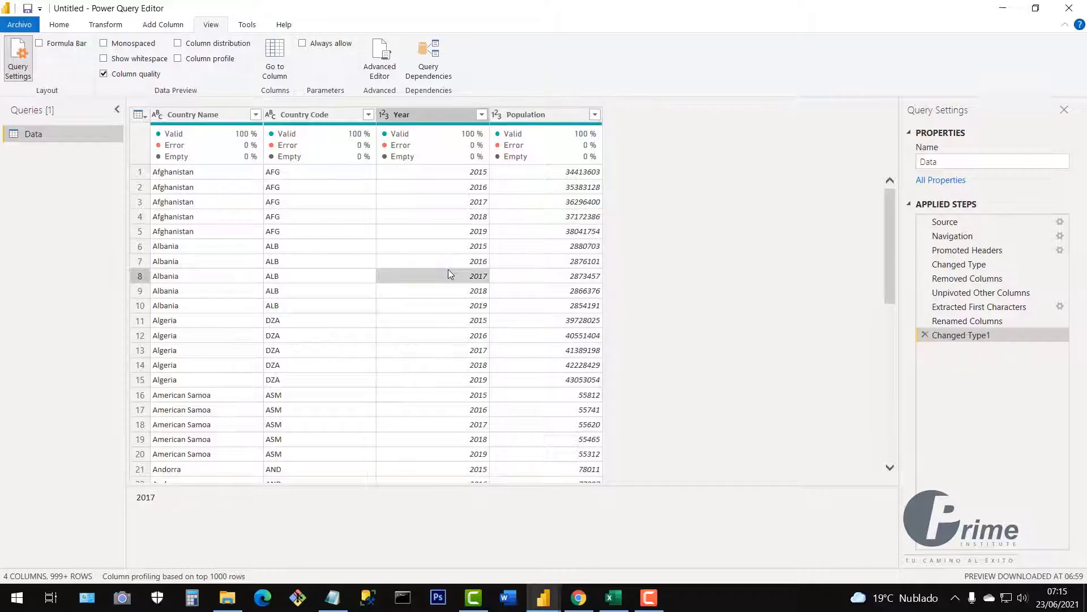
{"action": "left_click", "coordinate": [433, 218]}
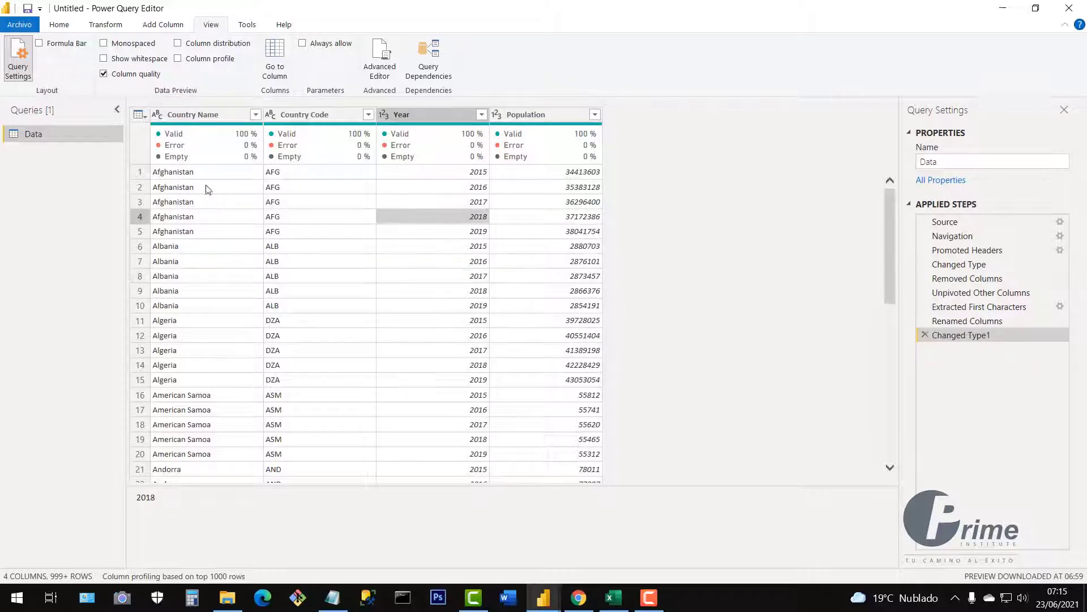
{"action": "left_click", "coordinate": [63, 29]}
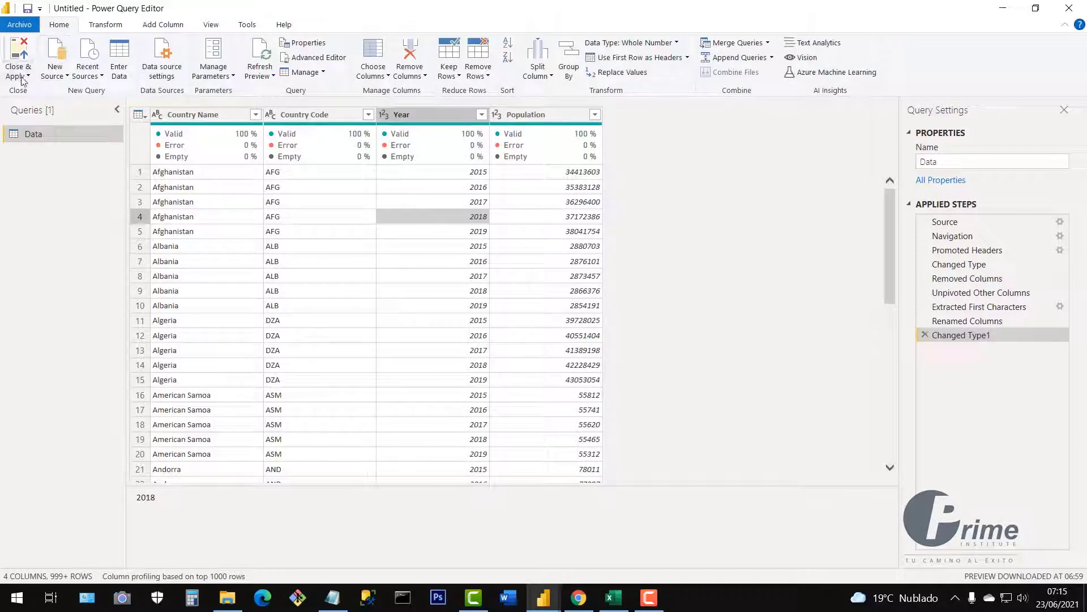
{"action": "left_click", "coordinate": [424, 281]}
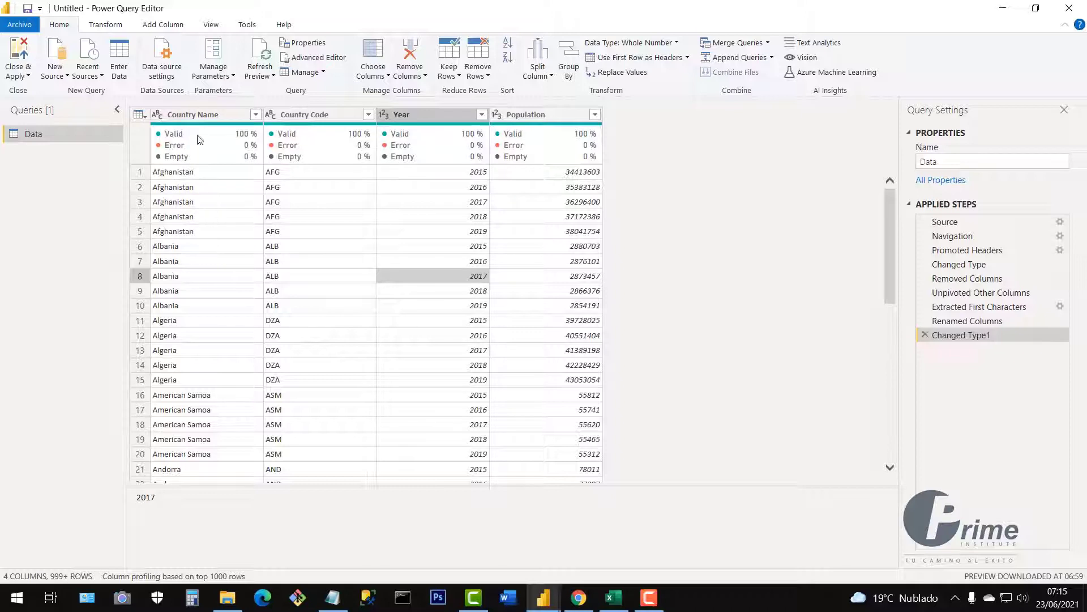
{"action": "left_click", "coordinate": [198, 114]}
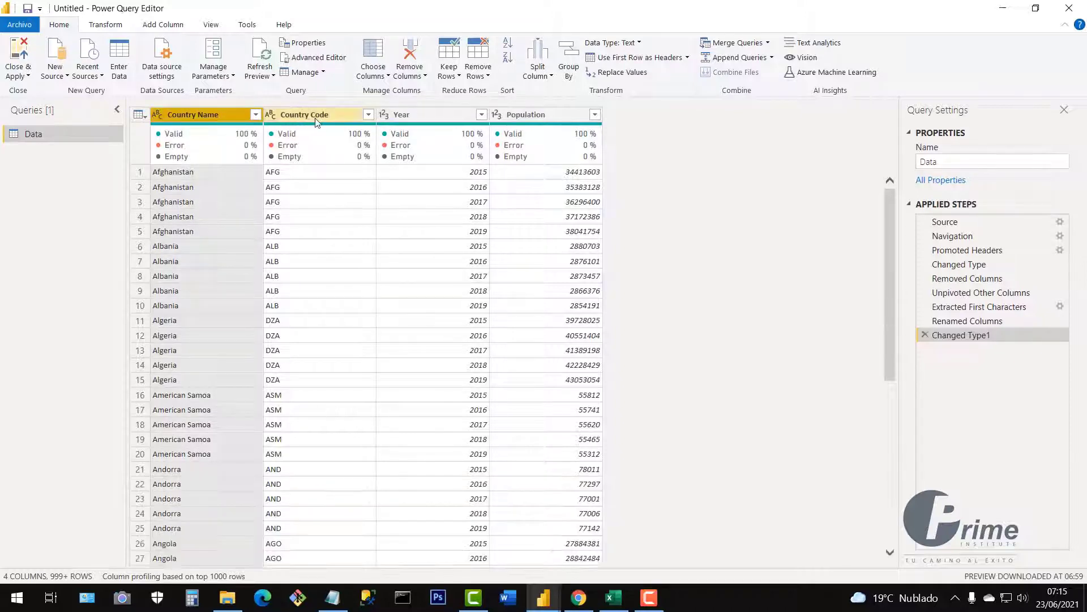
{"action": "left_click", "coordinate": [317, 120]}
{"action": "left_click", "coordinate": [424, 118]}
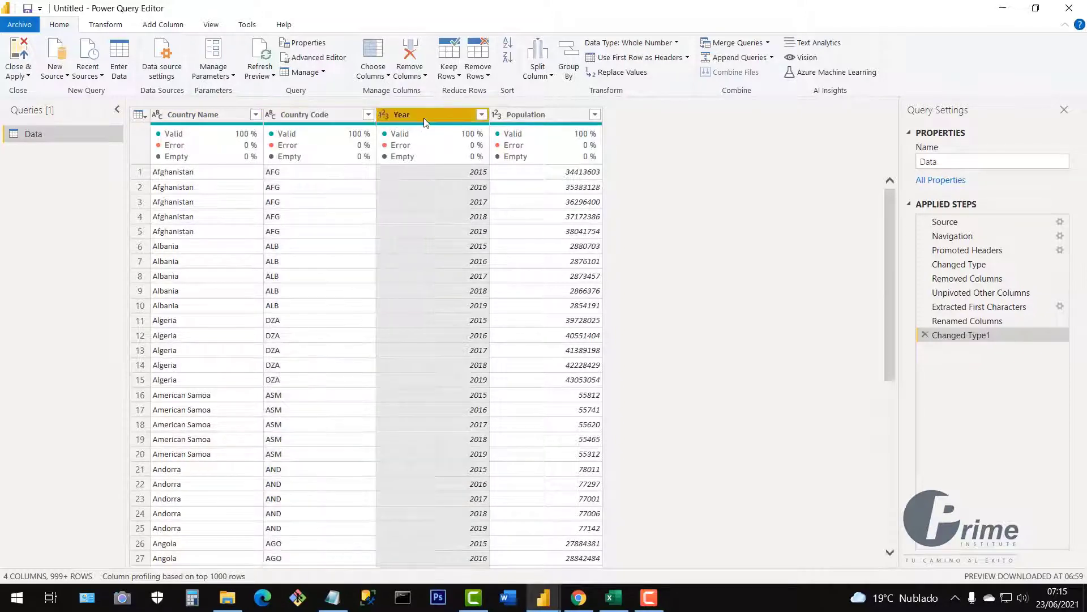
{"action": "left_click", "coordinate": [530, 123], "text": "shift"}
{"action": "left_click", "coordinate": [531, 121]}
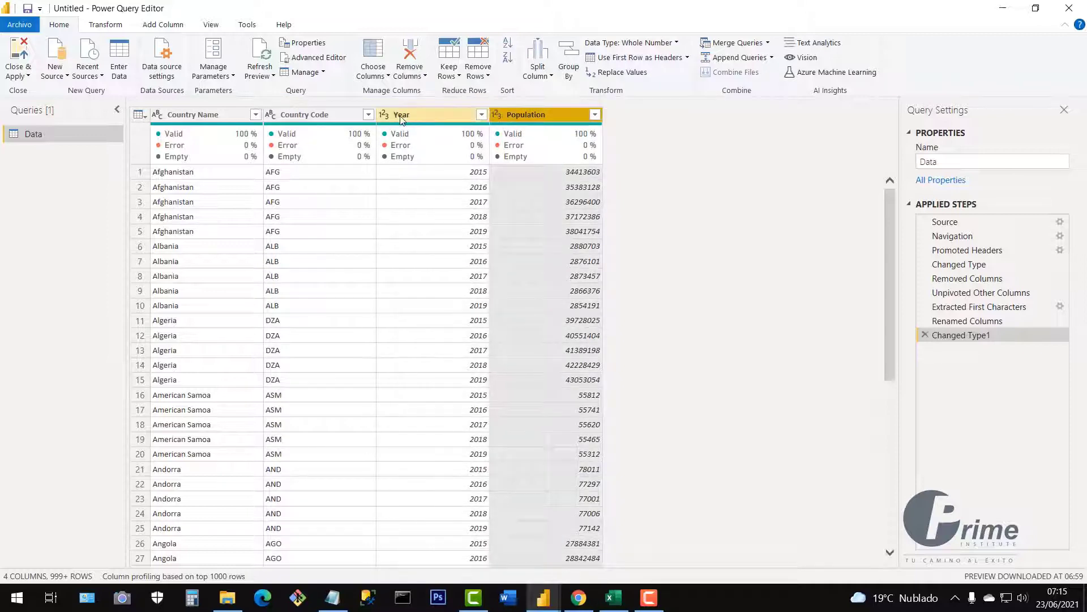
{"action": "left_click", "coordinate": [430, 245]}
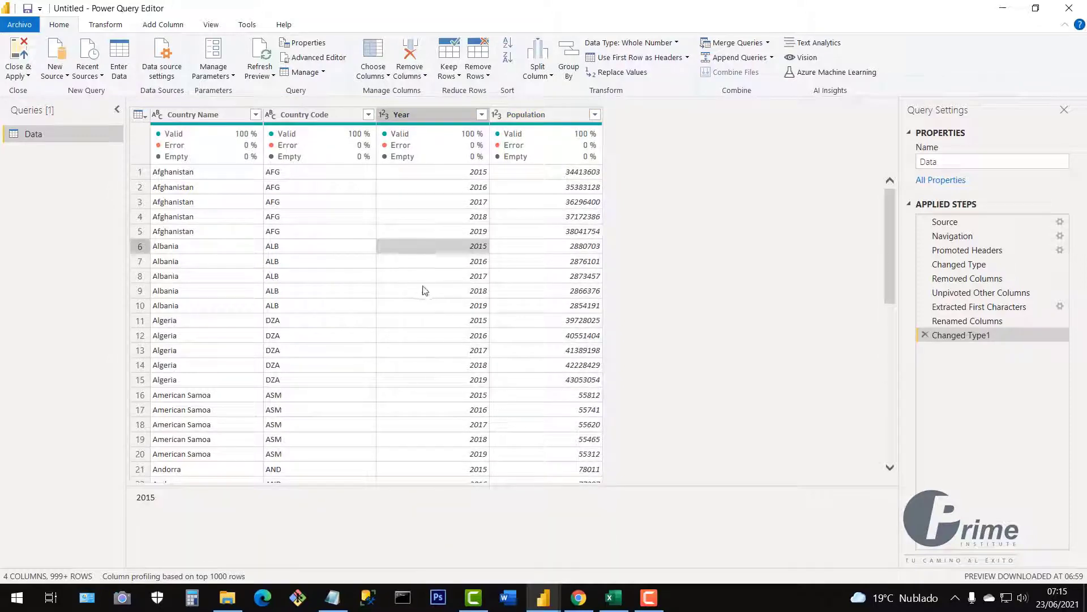
Step: Rename the Data query as Population
{"action": "left_click", "coordinate": [941, 163]}
{"action": "double_click", "coordinate": [941, 163]}
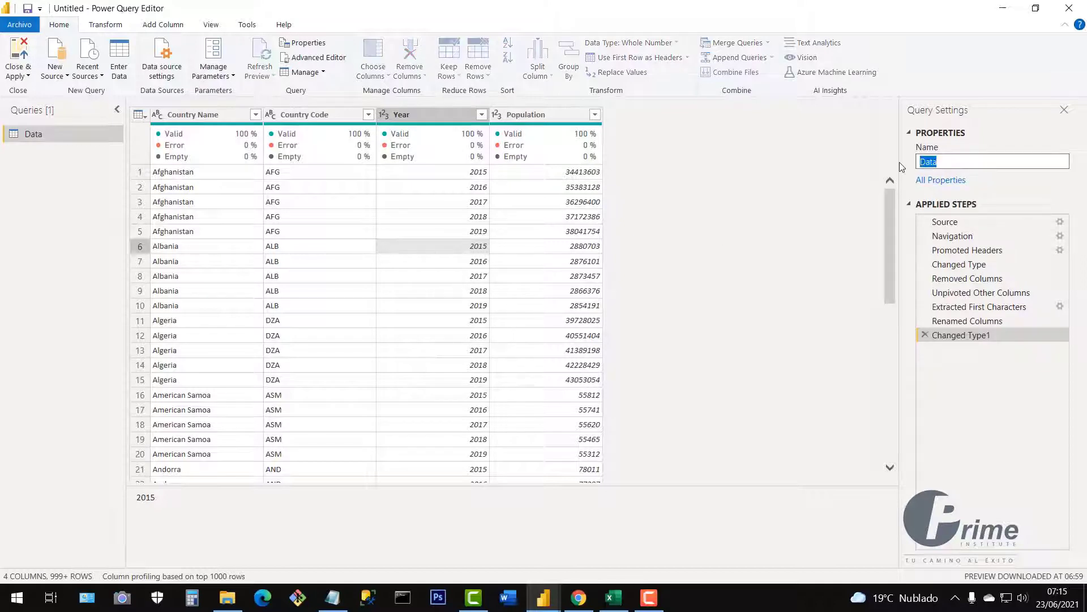
{"action": "type", "text": "c"}
{"action": "key", "text": "BackSpace"}
{"action": "key", "text": "BackSpace"}
{"action": "key", "text": "BackSpace"}
{"action": "key", "text": "BackSpace"}
{"action": "key", "text": "BackSpace"}
{"action": "key", "text": "BackSpace"}
{"action": "key", "text": "BackSpace"}
{"action": "key", "text": "BackSpace"}
{"action": "key", "text": "BackSpace"}
{"action": "type", "text": "Population"}
{"action": "key", "text": "Return"}
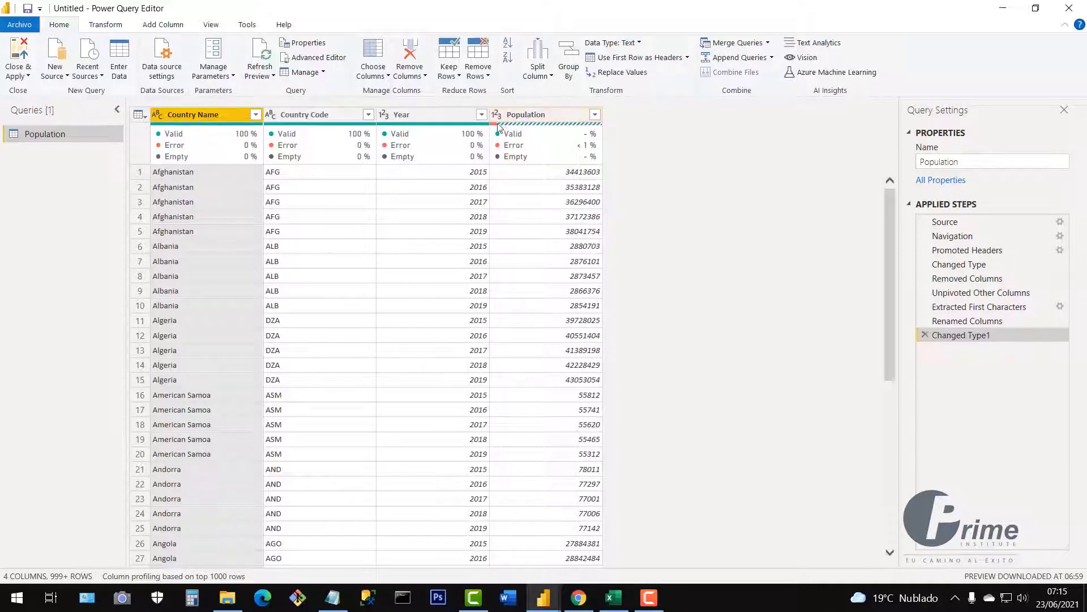
Step: Check the Population column's quality summary and scan its rows as far as Eritrea for error values
{"action": "mouse_move", "coordinate": [494, 129]}
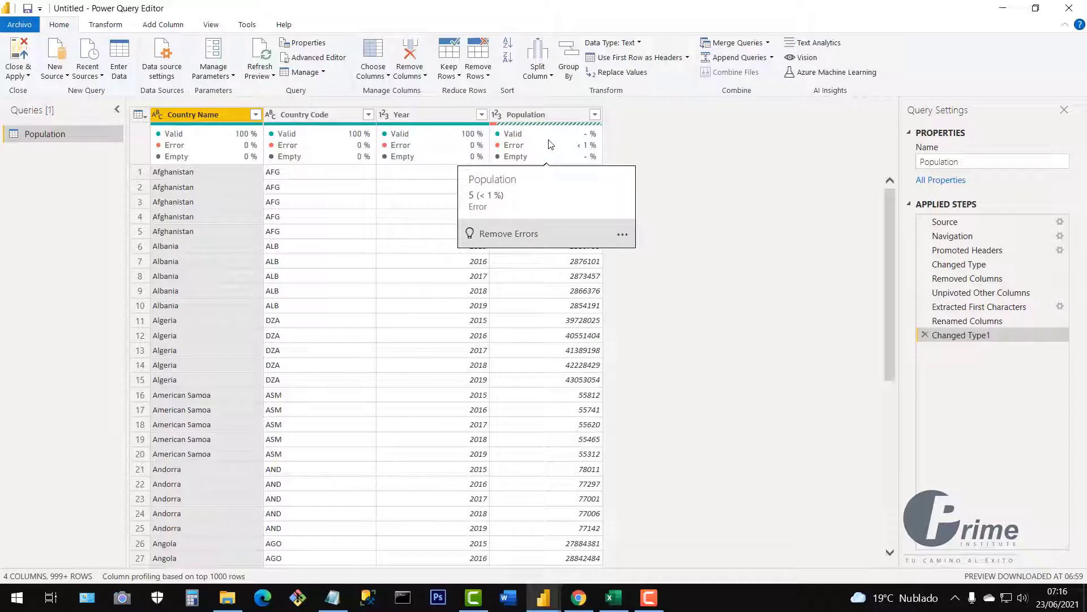
{"action": "left_click", "coordinate": [549, 284]}
{"action": "scroll", "coordinate": [552, 289], "scroll_direction": "down", "scroll_amount": 8}
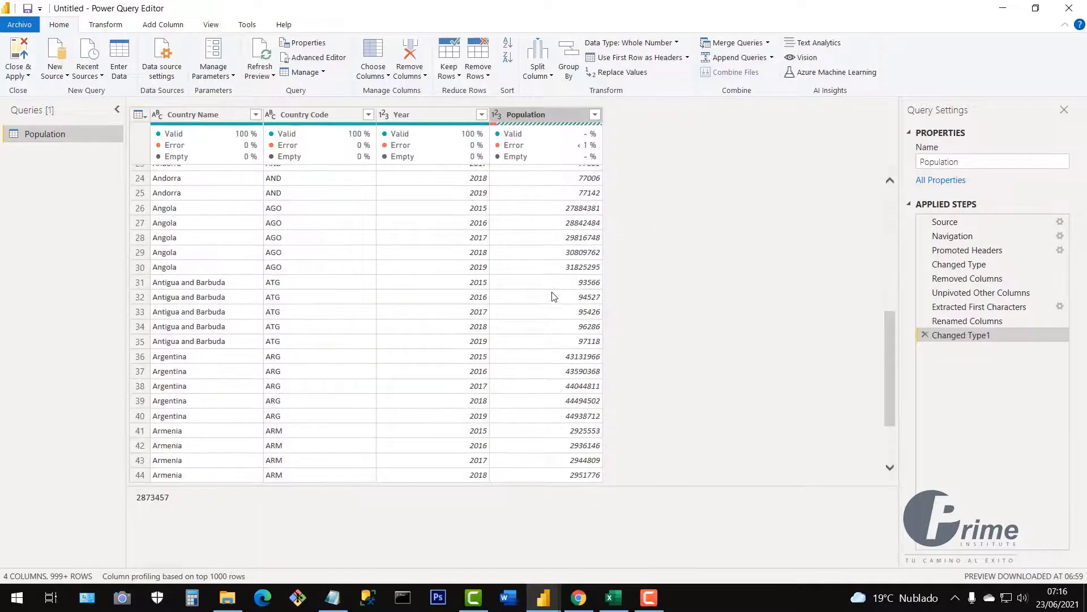
{"action": "scroll", "coordinate": [554, 296], "scroll_direction": "down", "scroll_amount": 16}
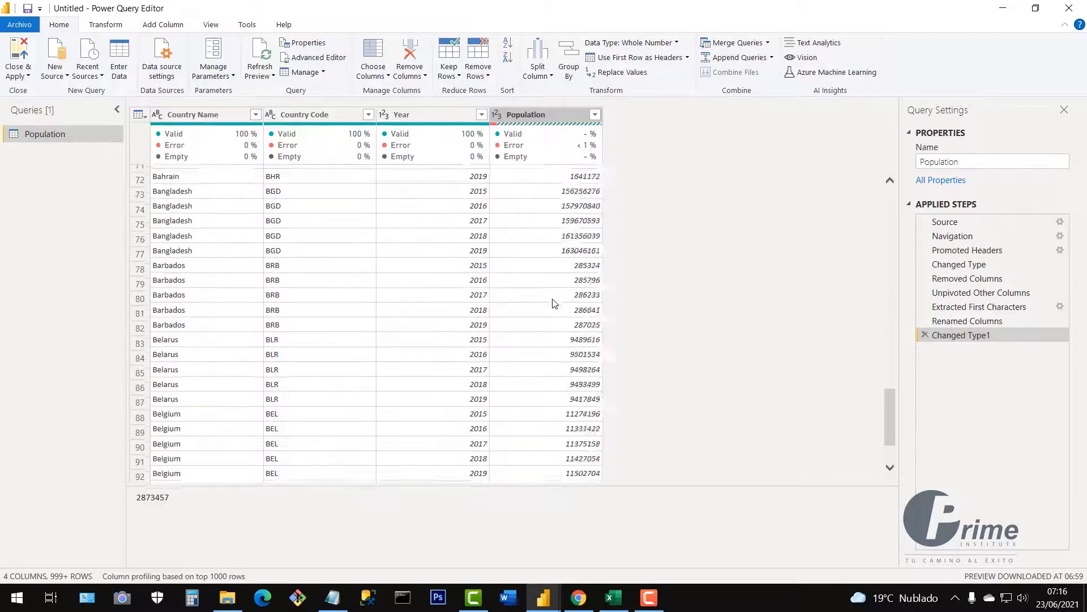
{"action": "scroll", "coordinate": [554, 303], "scroll_direction": "down", "scroll_amount": 19}
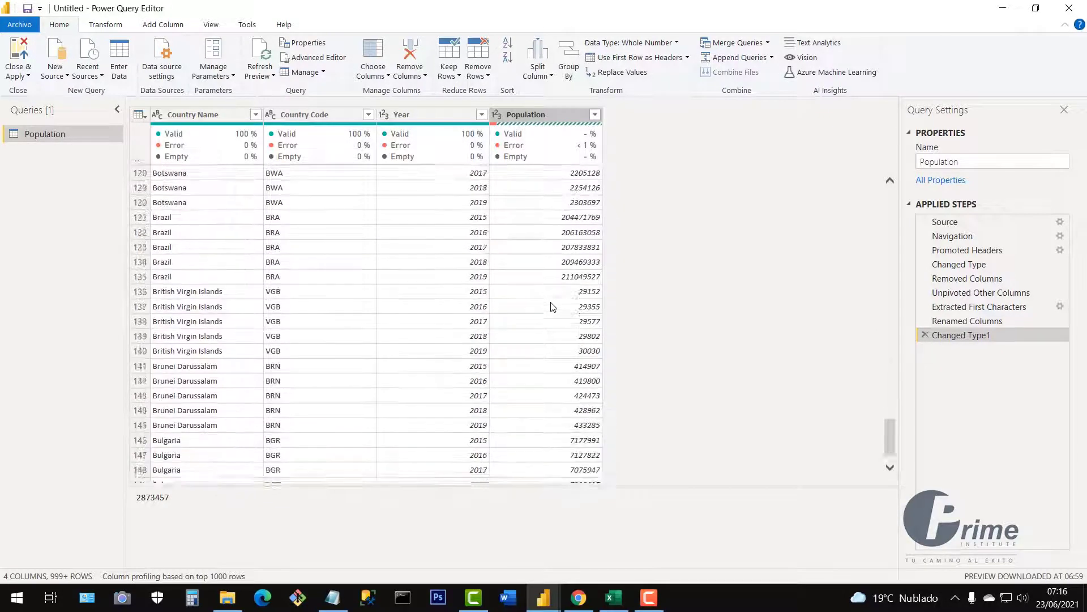
{"action": "scroll", "coordinate": [553, 307], "scroll_direction": "down", "scroll_amount": 20}
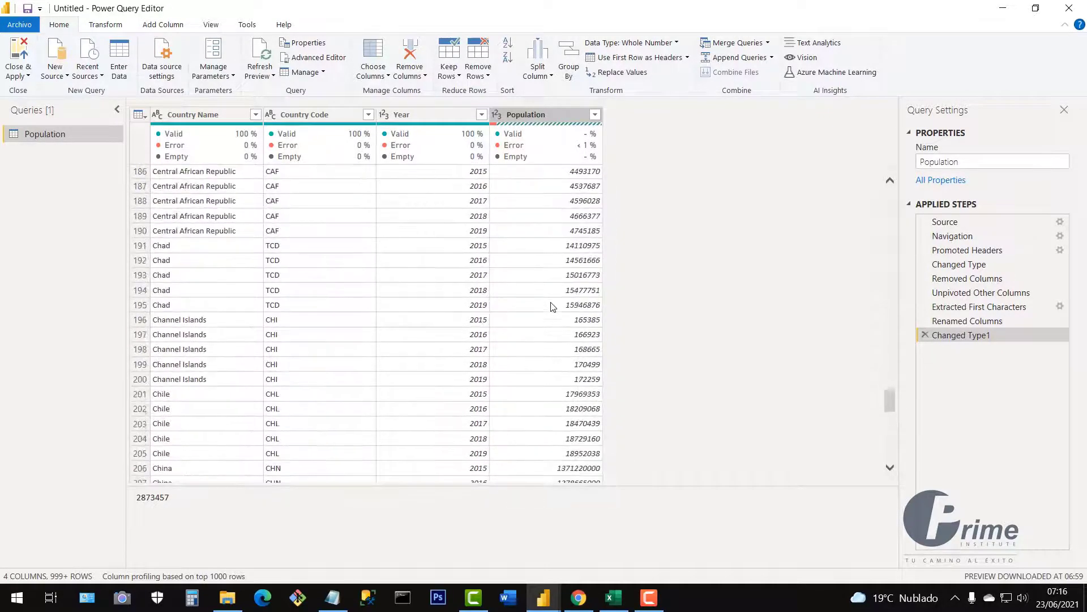
{"action": "scroll", "coordinate": [553, 307], "scroll_direction": "down", "scroll_amount": 20}
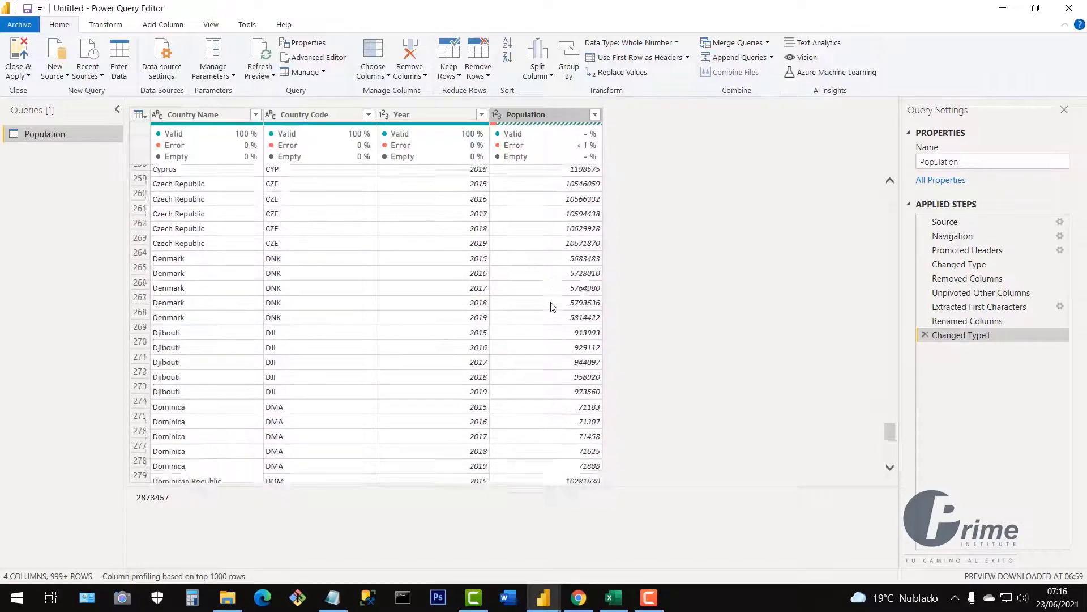
{"action": "scroll", "coordinate": [553, 307], "scroll_direction": "down", "scroll_amount": 17}
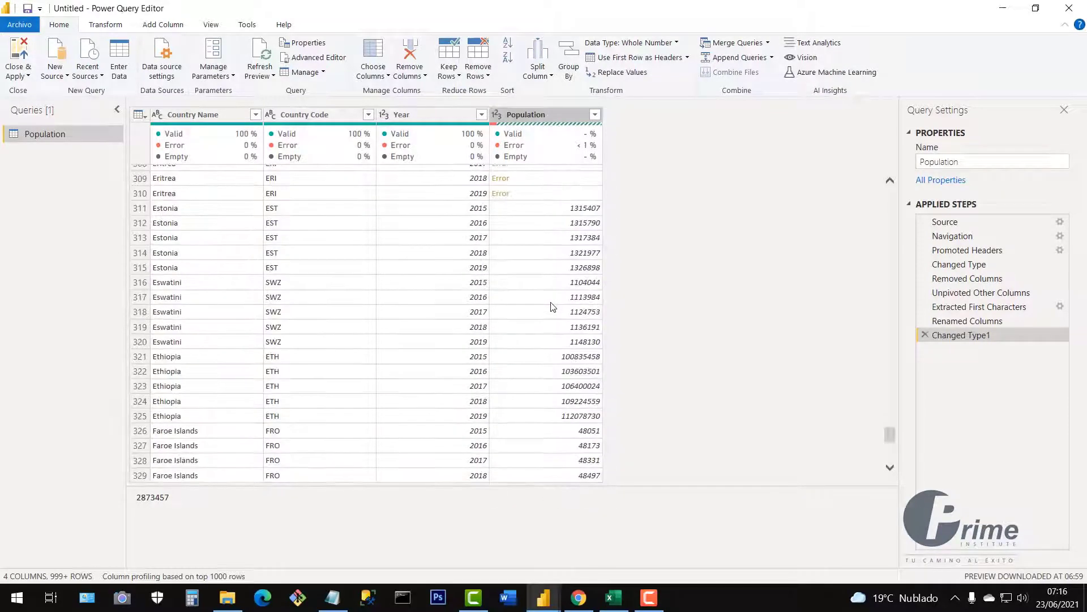
{"action": "scroll", "coordinate": [553, 307], "scroll_direction": "up", "scroll_amount": 3}
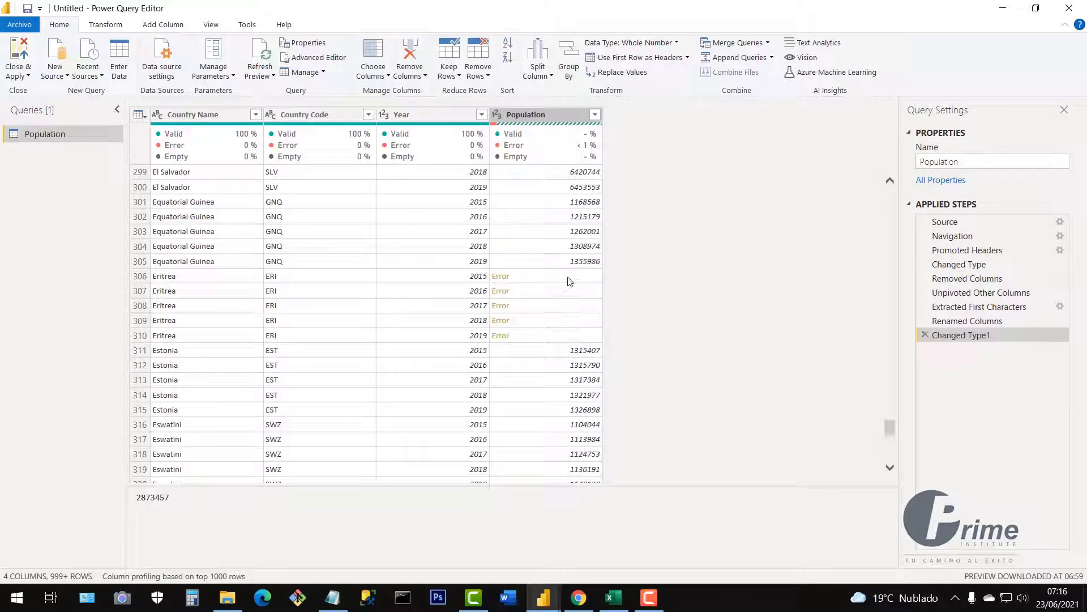
Step: Inspect the error details of Eritrea's Population cells for 2015 to 2019 in rows 306 to 310
{"action": "left_click", "coordinate": [566, 289]}
{"action": "left_click", "coordinate": [563, 310]}
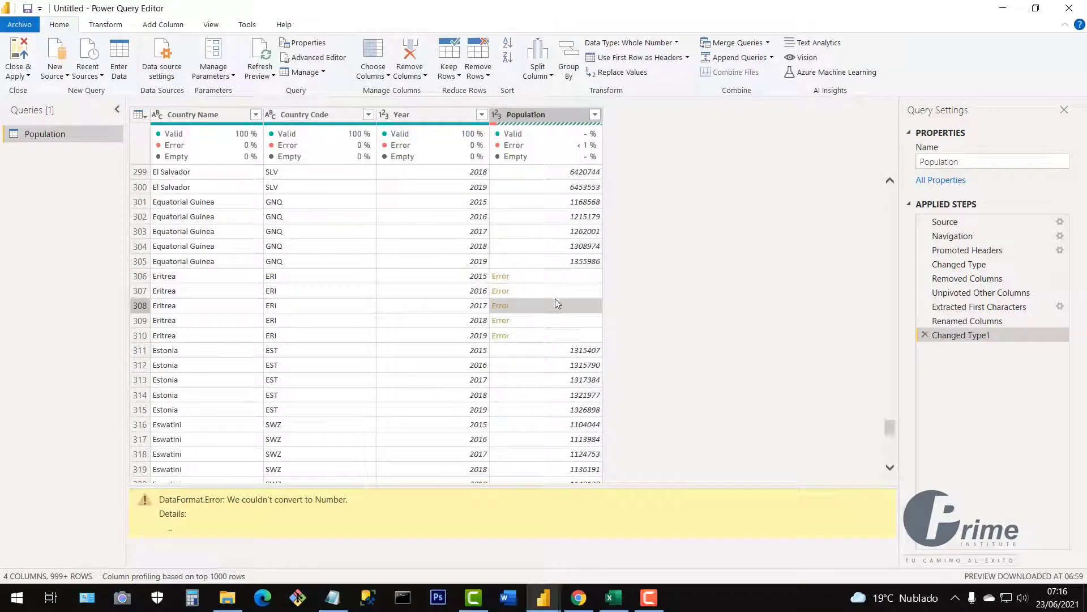
{"action": "left_click", "coordinate": [555, 321]}
{"action": "left_click", "coordinate": [555, 336]}
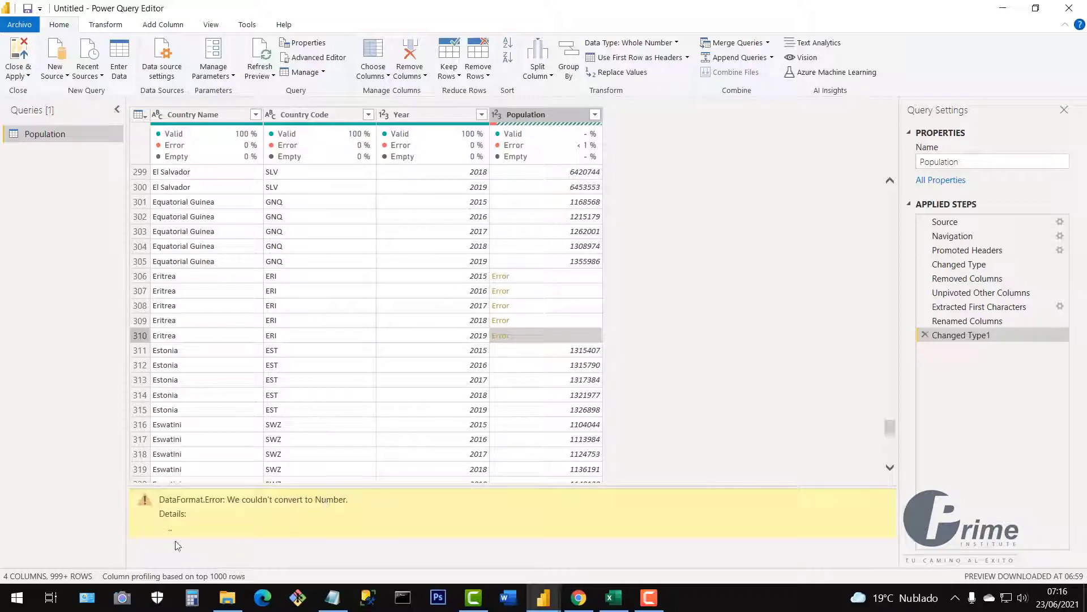
{"action": "left_click", "coordinate": [531, 322]}
{"action": "left_click", "coordinate": [534, 305]}
{"action": "left_click", "coordinate": [539, 291]}
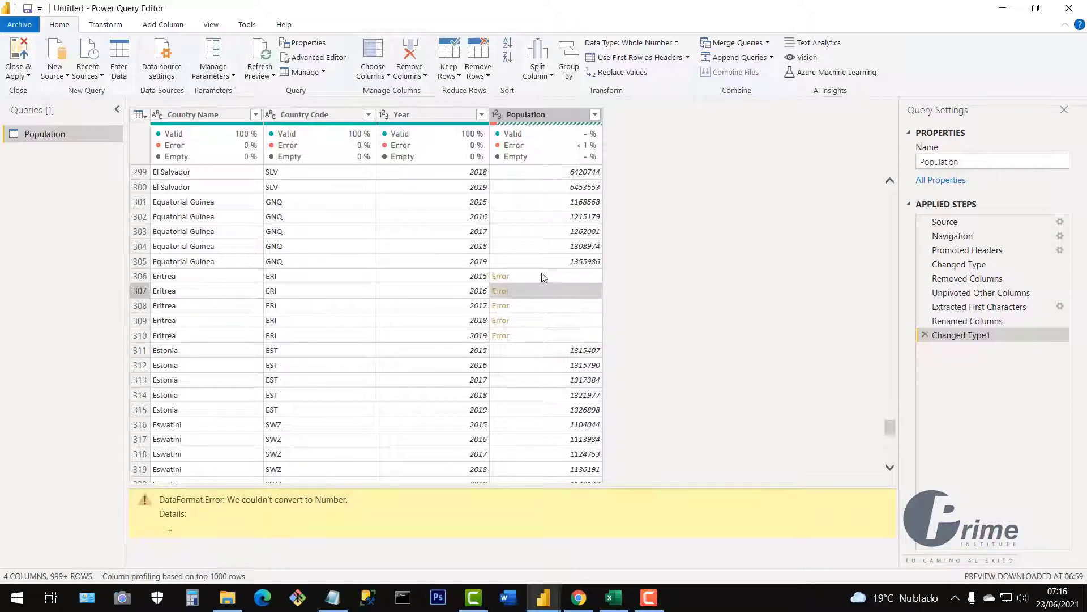
{"action": "left_click", "coordinate": [542, 274]}
Step: Recheck the rows around Eritrea, return to the first row of the table and view the Population column's error summary
{"action": "scroll", "coordinate": [534, 308], "scroll_direction": "up", "scroll_amount": 10}
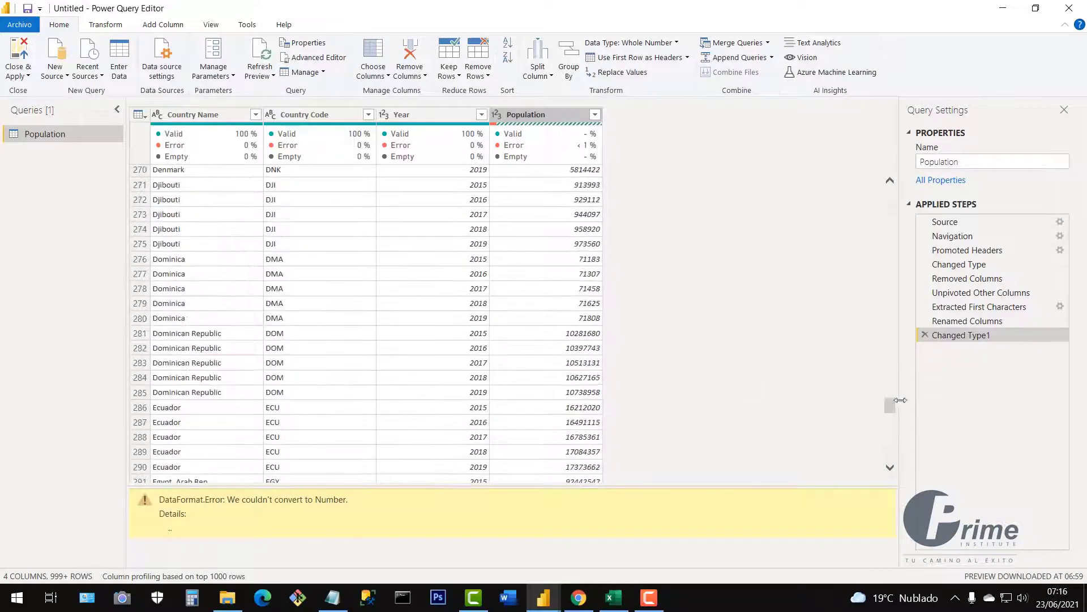
{"action": "scroll", "coordinate": [543, 300], "scroll_direction": "down", "scroll_amount": 10}
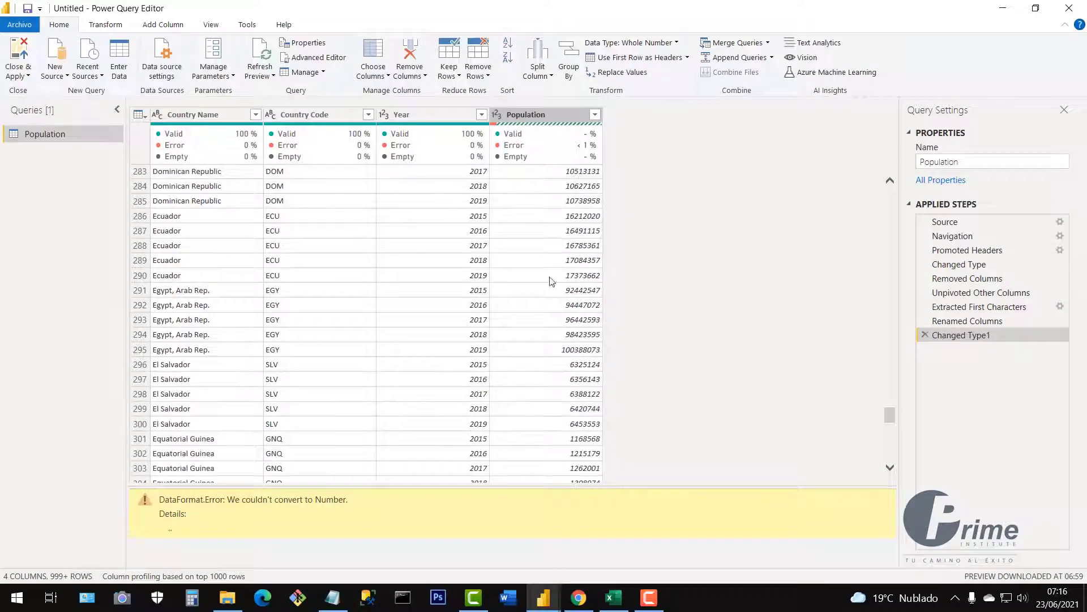
{"action": "scroll", "coordinate": [561, 307], "scroll_direction": "down", "scroll_amount": 3}
{"action": "scroll", "coordinate": [548, 219], "scroll_direction": "up", "scroll_amount": 4}
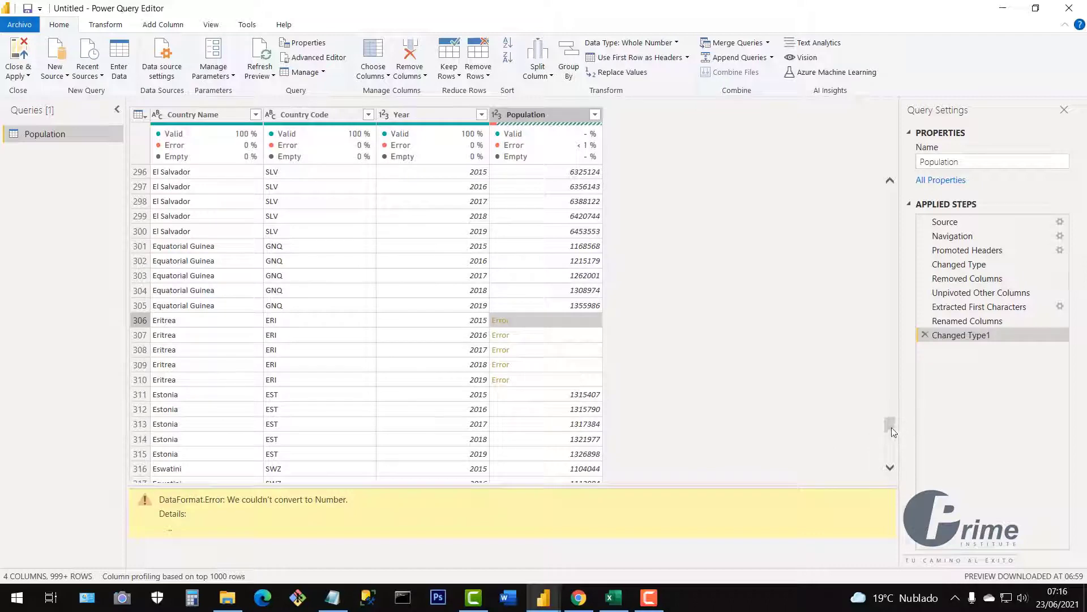
{"action": "left_click_drag", "start_coordinate": [889, 431], "coordinate": [889, 191]}
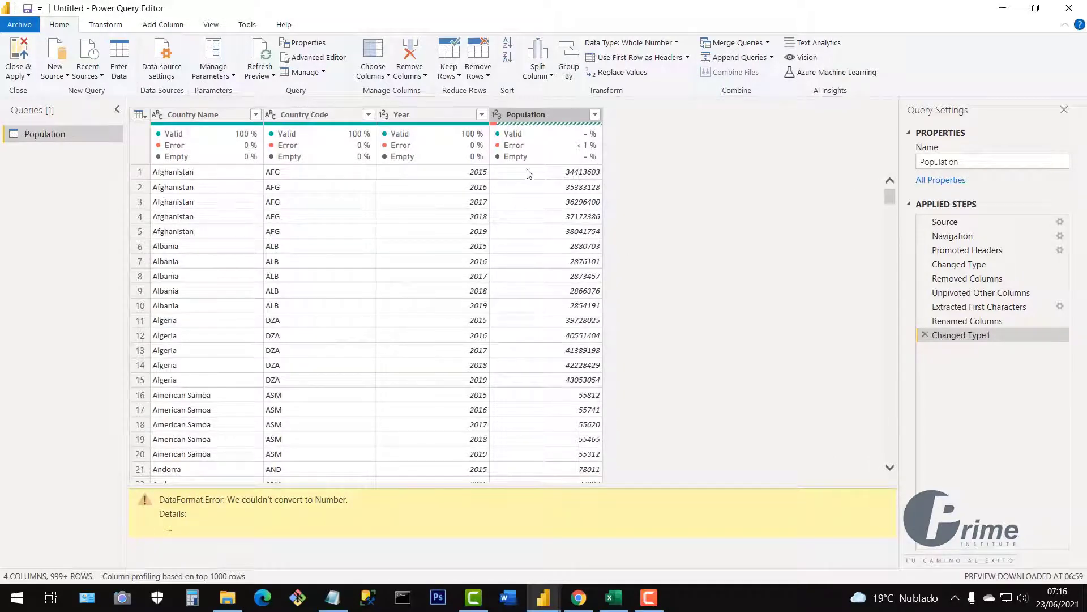
{"action": "mouse_move", "coordinate": [542, 141]}
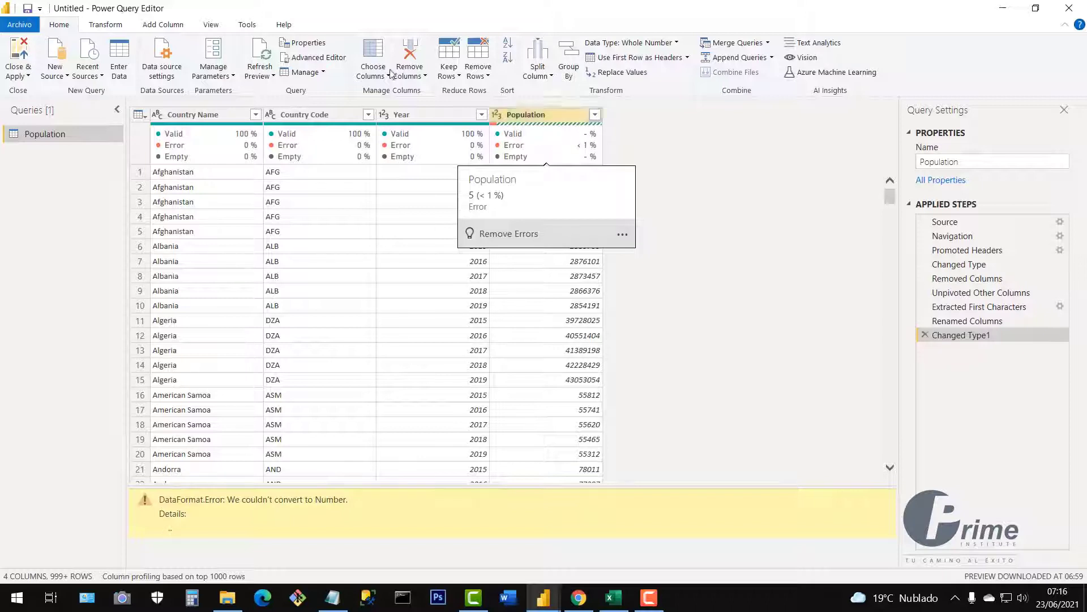
Step: Keep only the rows with errors in the Population column
{"action": "left_click", "coordinate": [211, 26]}
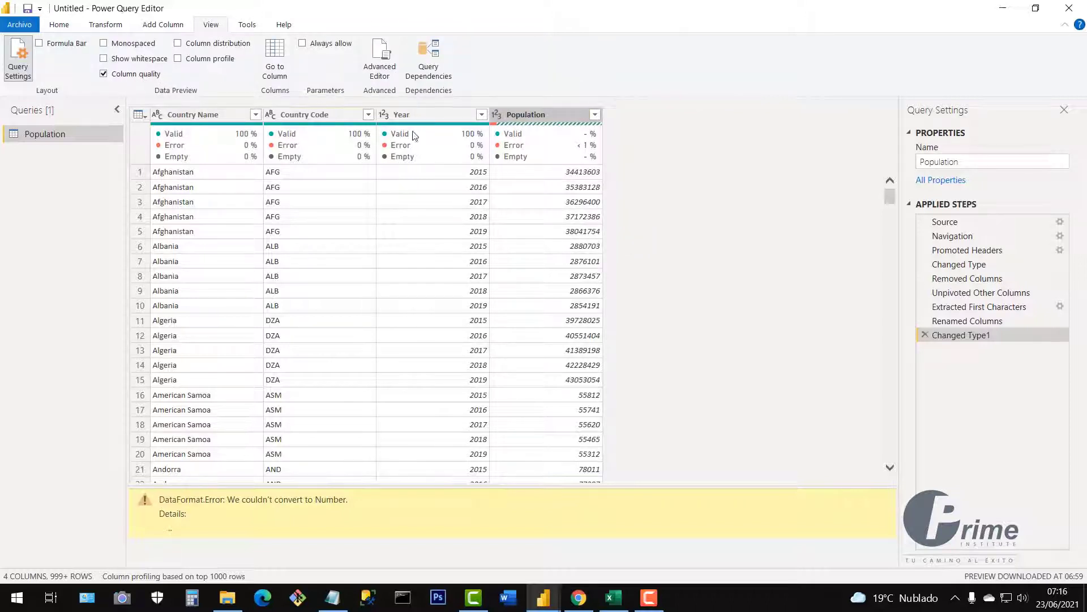
{"action": "mouse_move", "coordinate": [545, 157]}
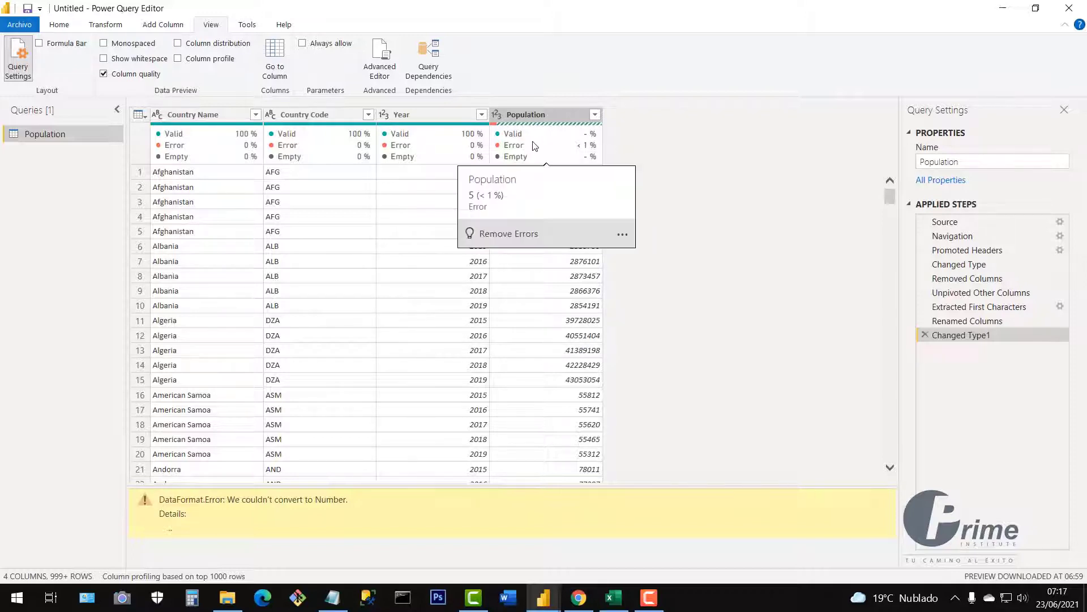
{"action": "left_click", "coordinate": [622, 237]}
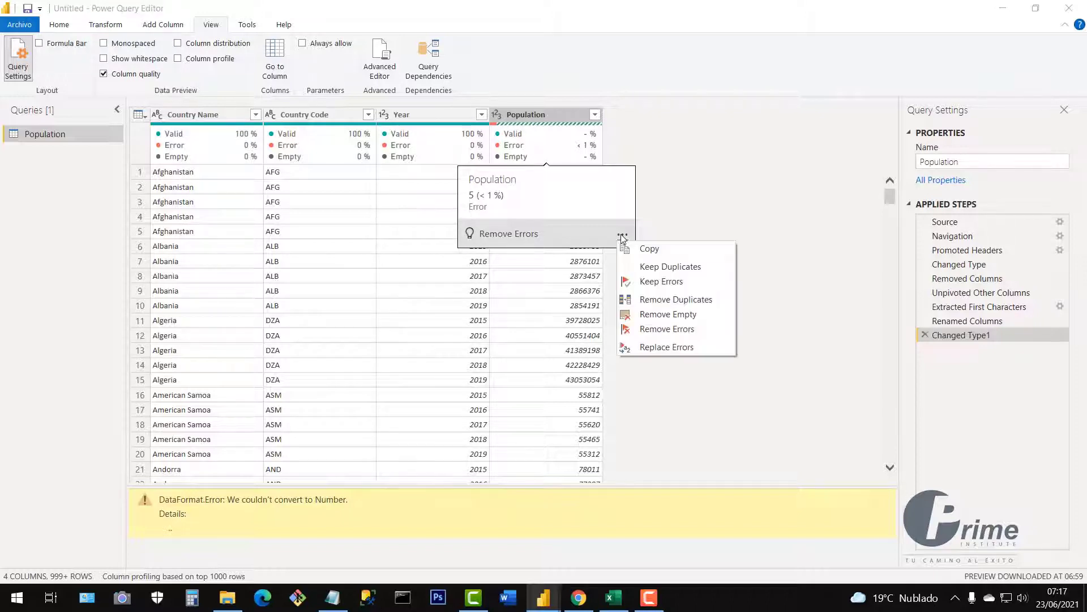
{"action": "left_click", "coordinate": [658, 284]}
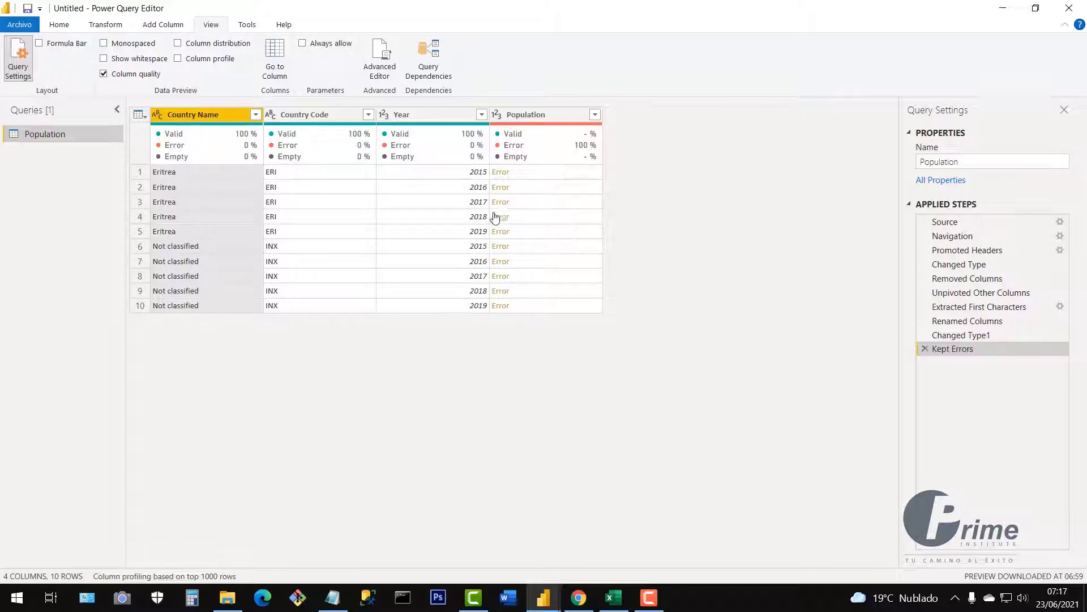
Step: Switch to the source workbook in Excel and find the Not classified row to examine its population values
{"action": "left_click", "coordinate": [614, 599]}
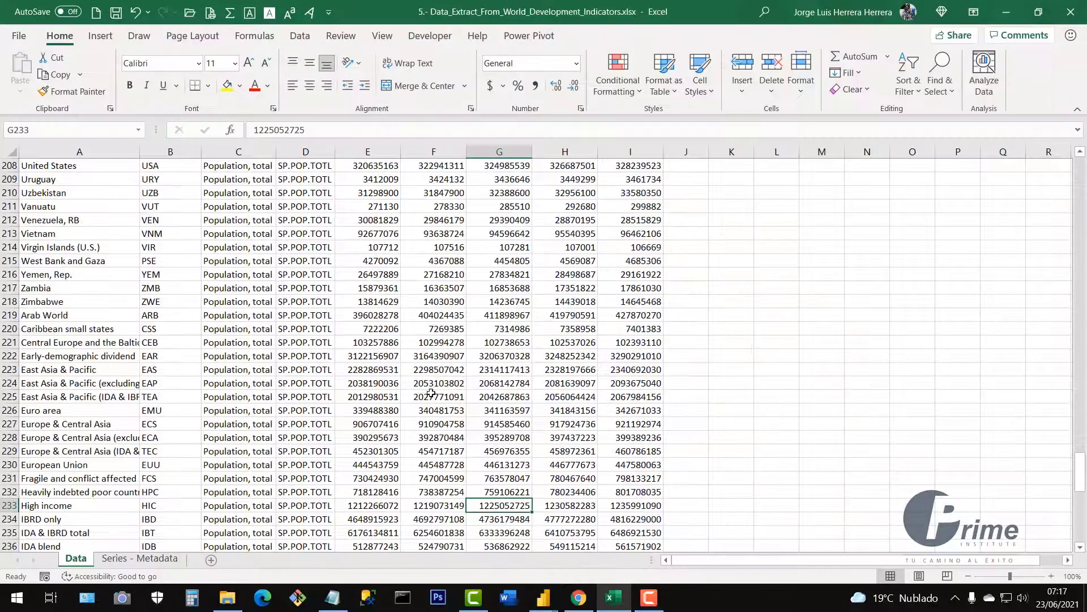
{"action": "scroll", "coordinate": [442, 392], "scroll_direction": "down", "scroll_amount": 4}
{"action": "scroll", "coordinate": [441, 391], "scroll_direction": "down", "scroll_amount": 5}
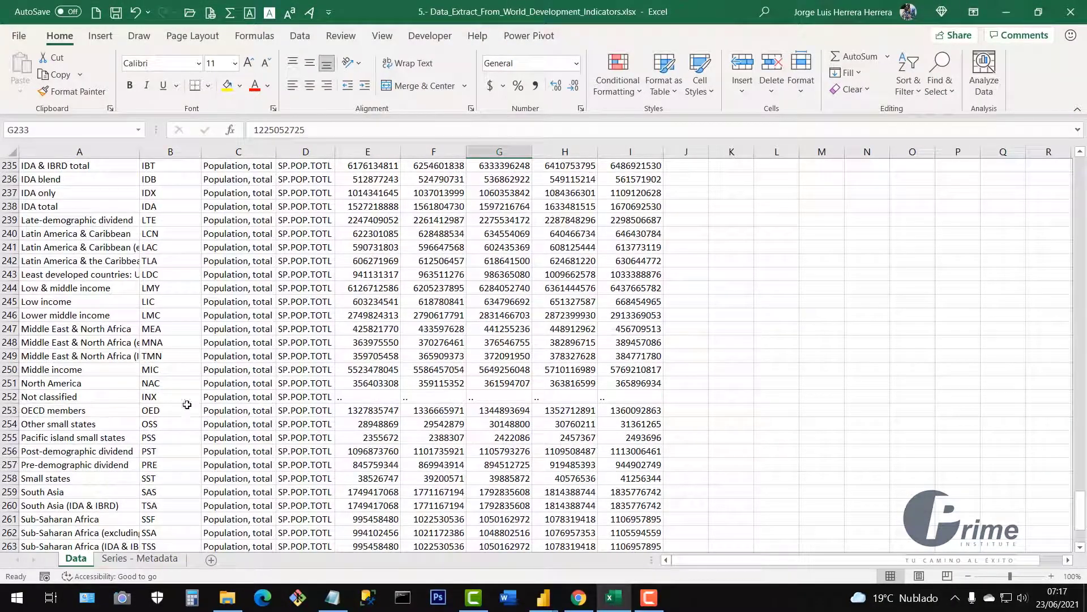
{"action": "left_click", "coordinate": [8, 395]}
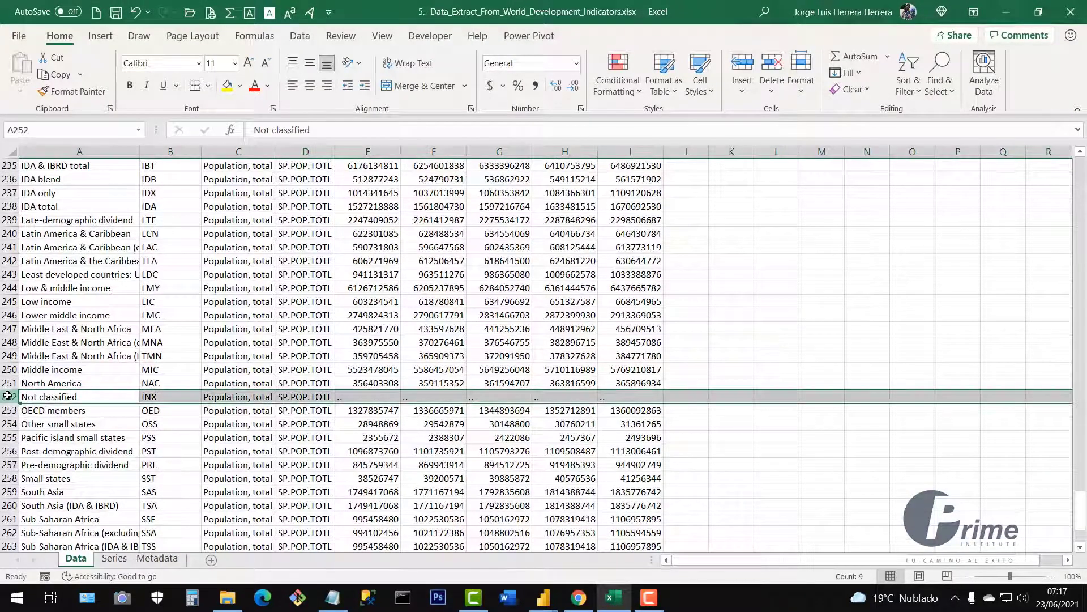
Step: Find the Eritrea row in the source worksheet and examine its population values
{"action": "scroll", "coordinate": [352, 347], "scroll_direction": "up", "scroll_amount": 4}
{"action": "scroll", "coordinate": [352, 348], "scroll_direction": "up", "scroll_amount": 20}
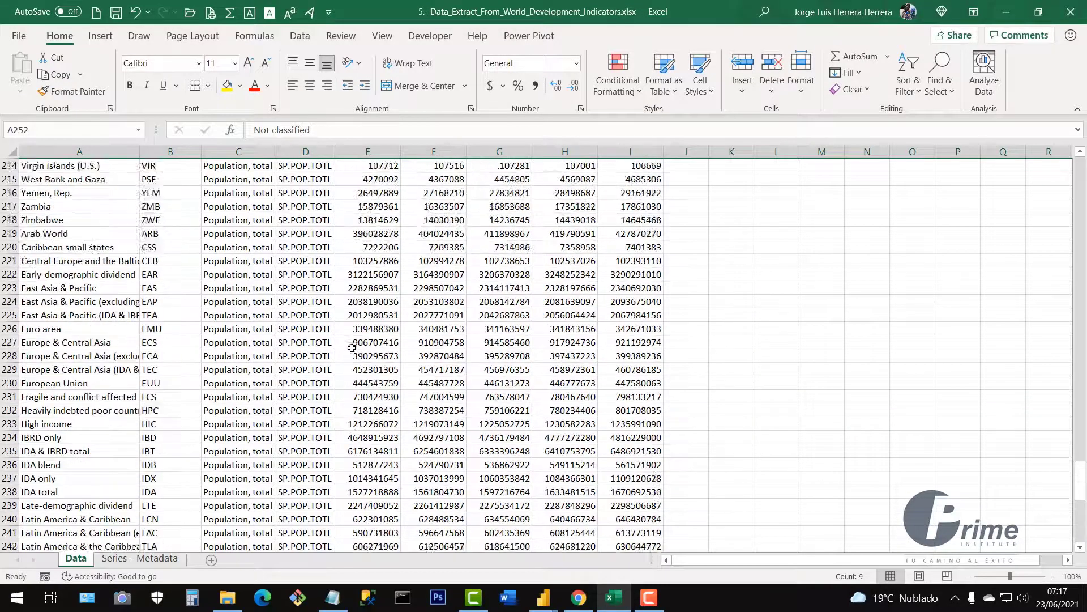
{"action": "scroll", "coordinate": [352, 348], "scroll_direction": "up", "scroll_amount": 20}
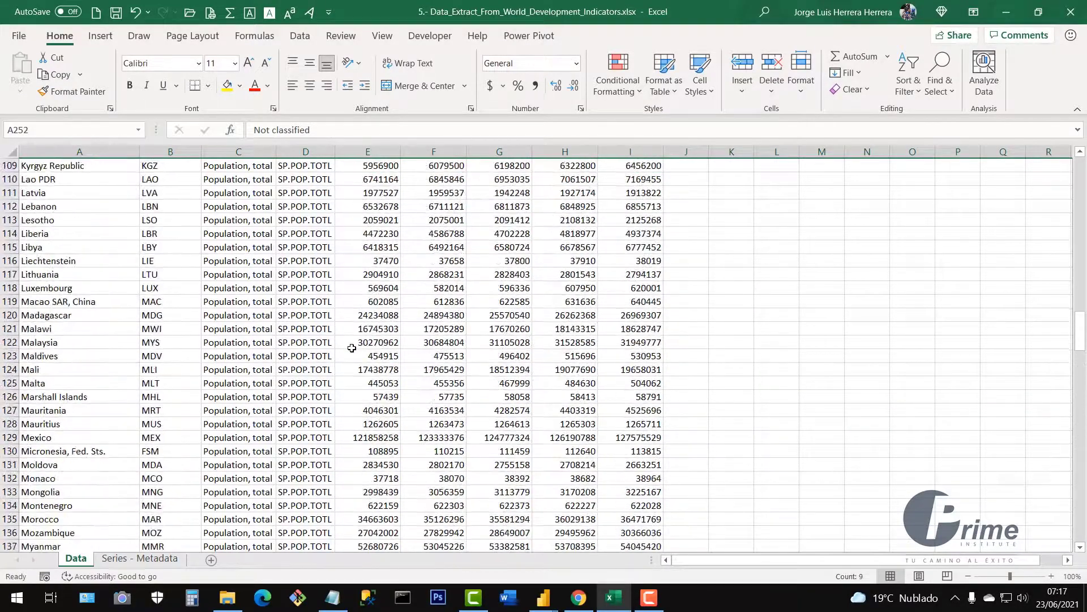
{"action": "scroll", "coordinate": [351, 348], "scroll_direction": "up", "scroll_amount": 14}
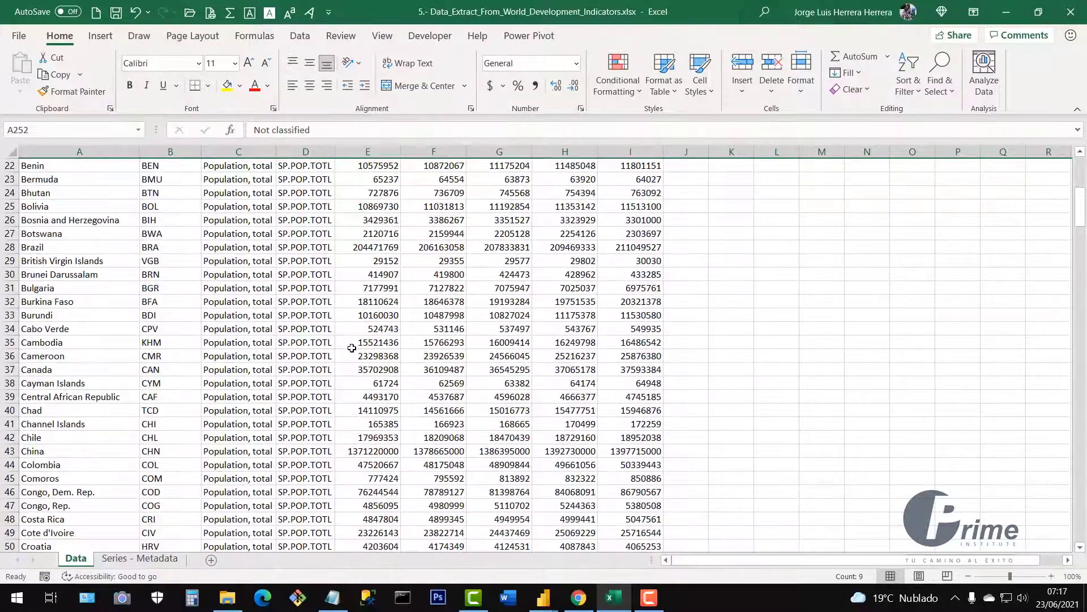
{"action": "scroll", "coordinate": [352, 348], "scroll_direction": "down", "scroll_amount": 20}
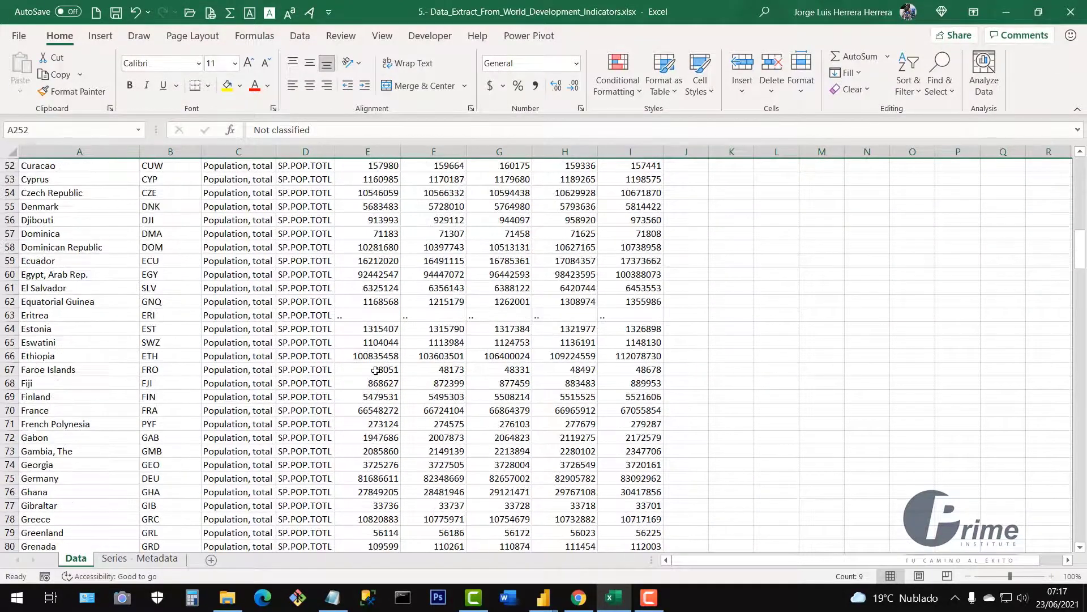
{"action": "scroll", "coordinate": [391, 371], "scroll_direction": "up", "scroll_amount": 3}
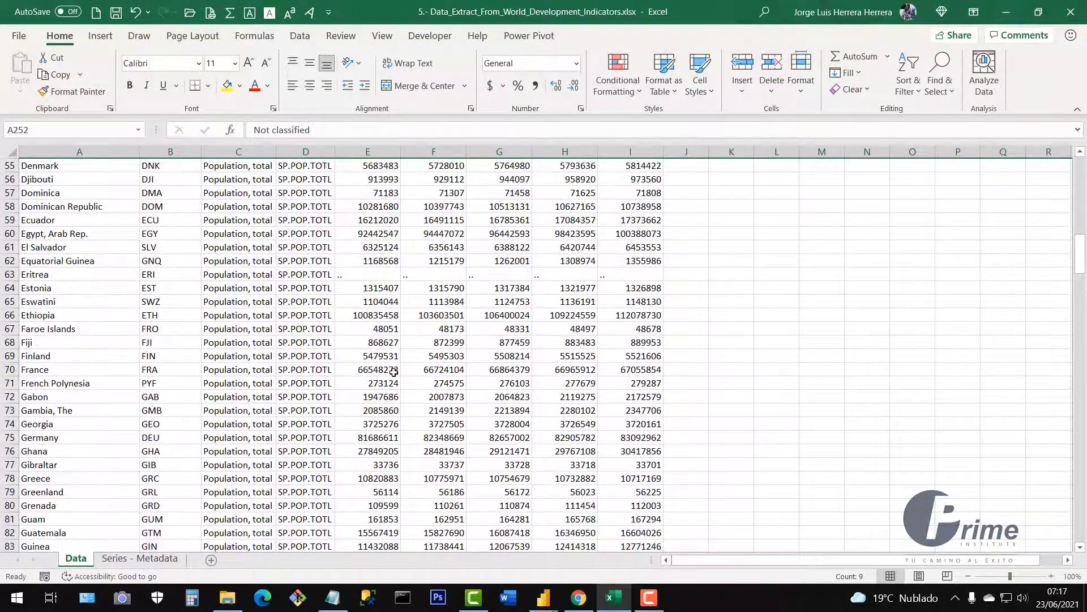
{"action": "left_click", "coordinate": [12, 275]}
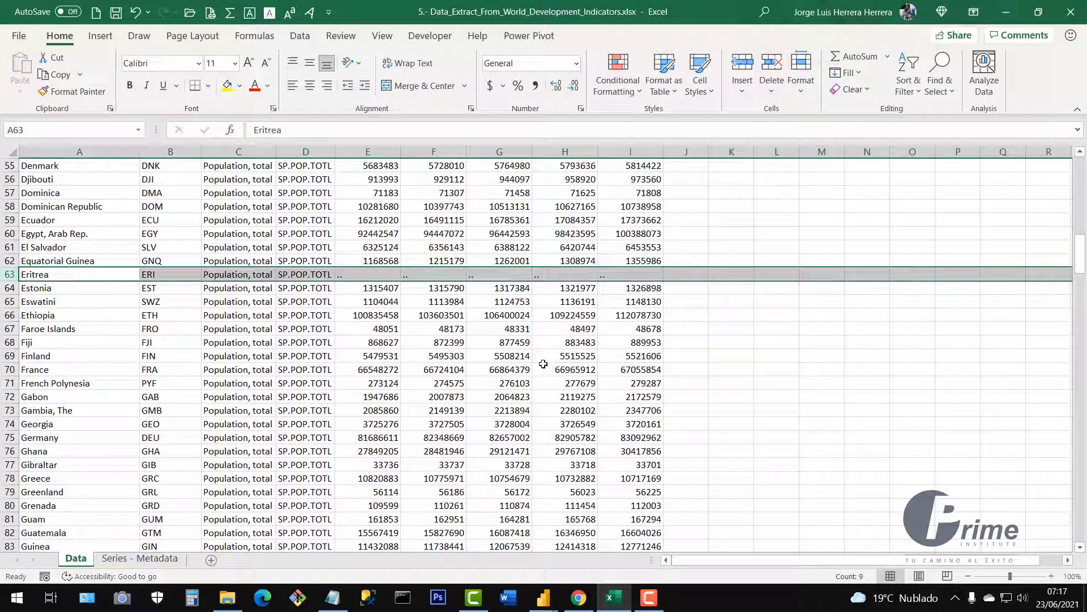
{"action": "left_click", "coordinate": [527, 326]}
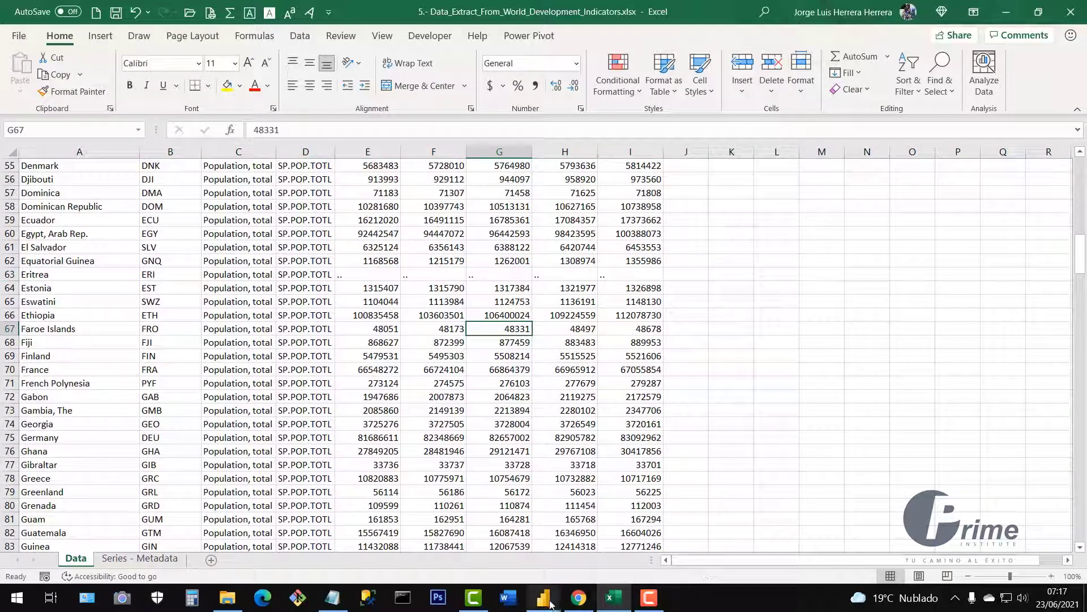
Step: Switch back to Power Query Editor and delete the Kept Errors step from the Population query
{"action": "left_click", "coordinate": [558, 561]}
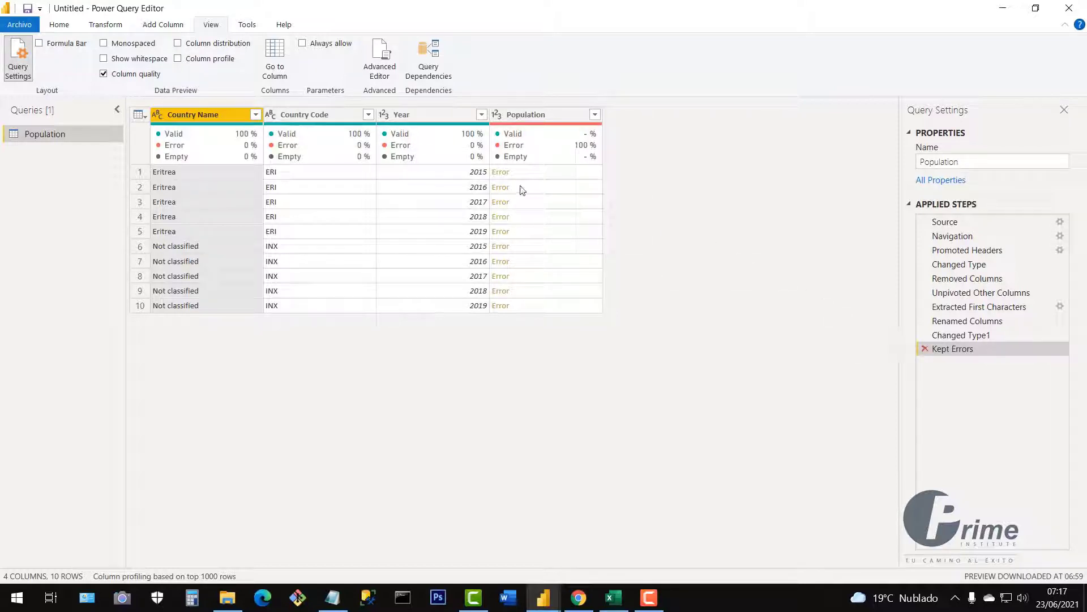
{"action": "left_click", "coordinate": [925, 348]}
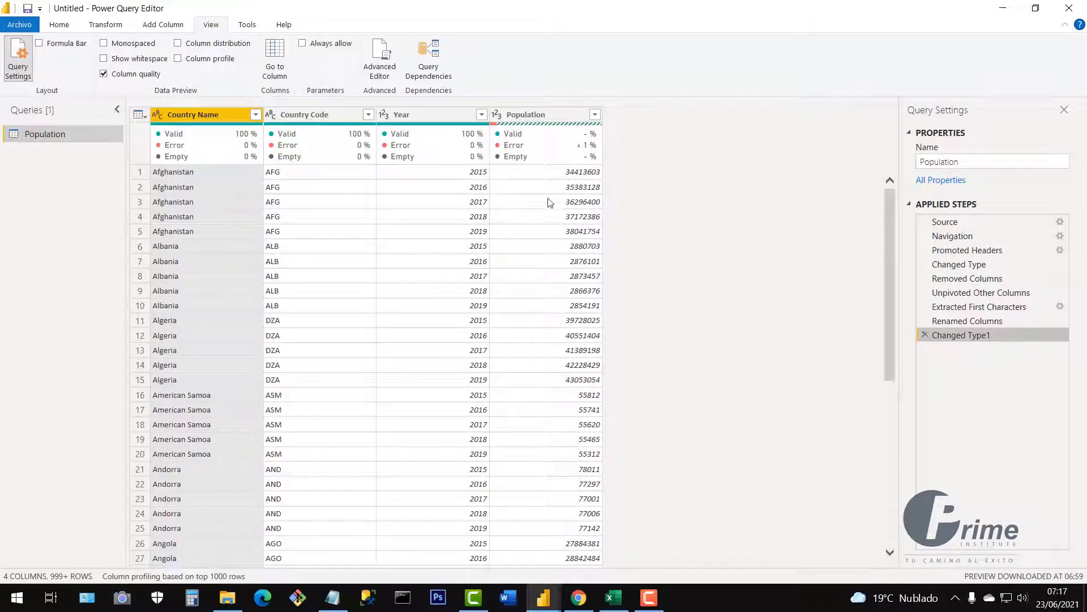
{"action": "mouse_move", "coordinate": [517, 149]}
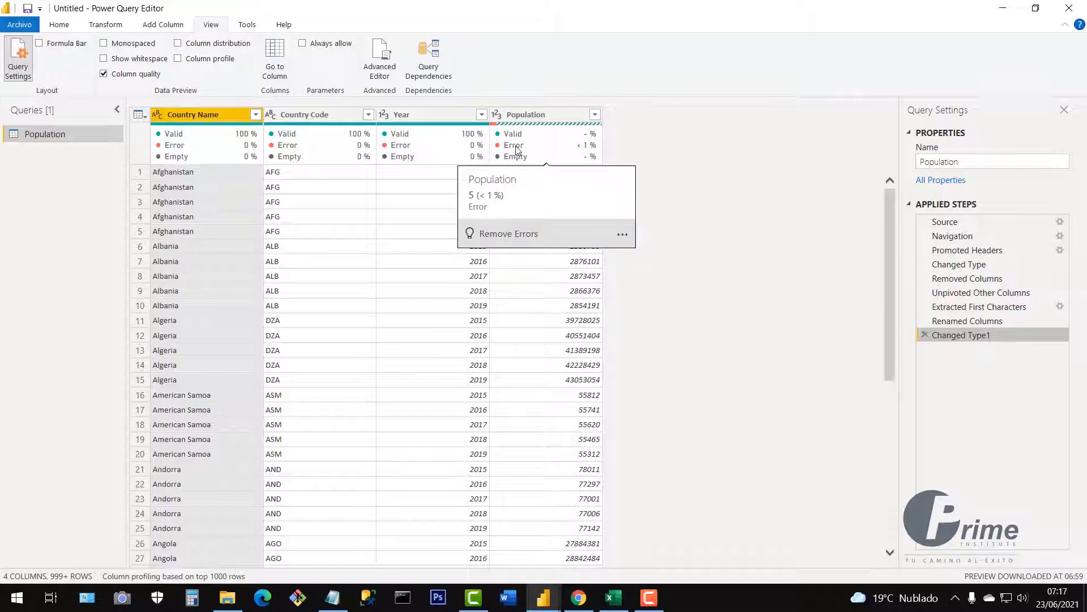
{"action": "left_click", "coordinate": [621, 235]}
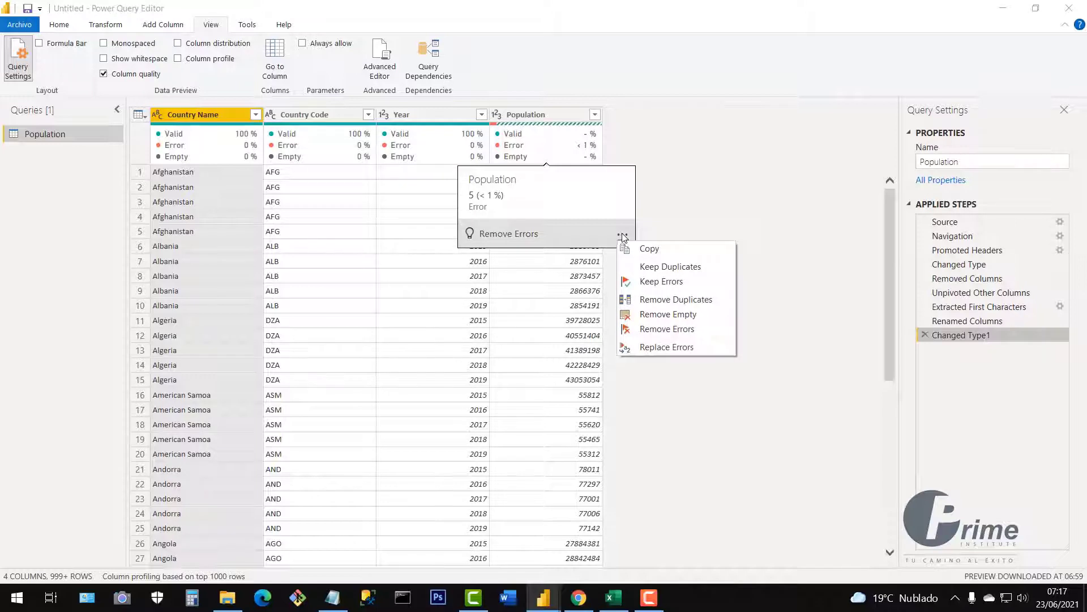
{"action": "left_click", "coordinate": [529, 309]}
Step: Select the Population column and apply Keep Errors to its rows
{"action": "left_click", "coordinate": [528, 115]}
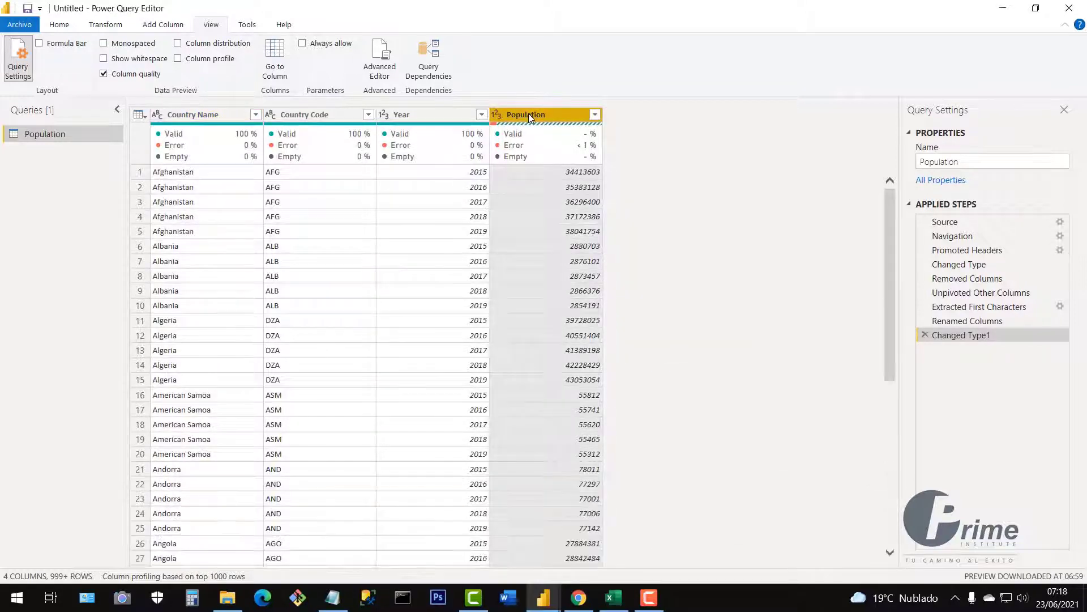
{"action": "right_click", "coordinate": [529, 113]}
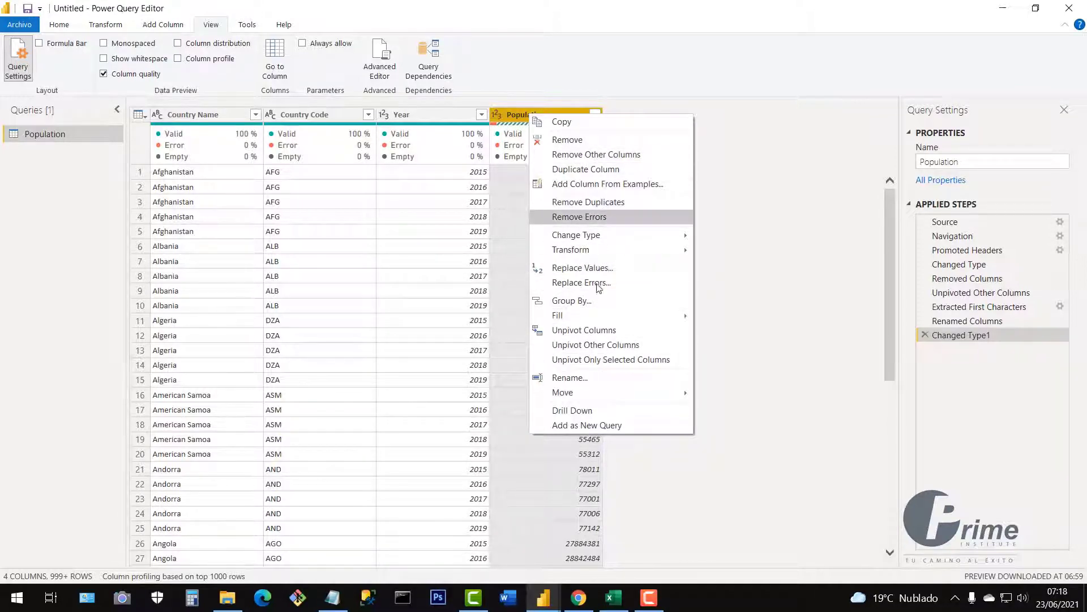
{"action": "left_click", "coordinate": [505, 233]}
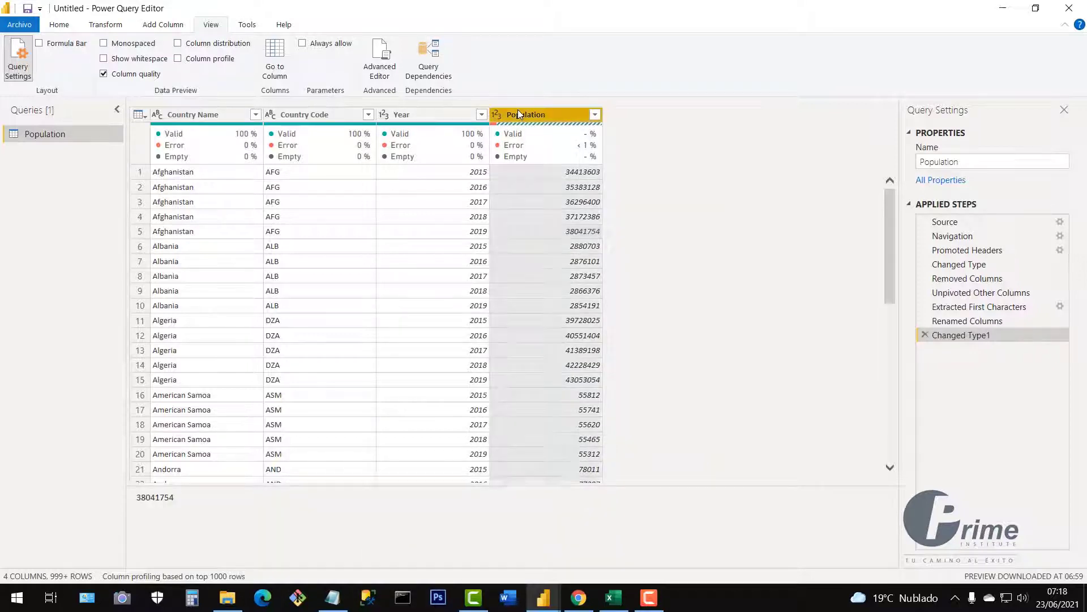
{"action": "left_click", "coordinate": [68, 26]}
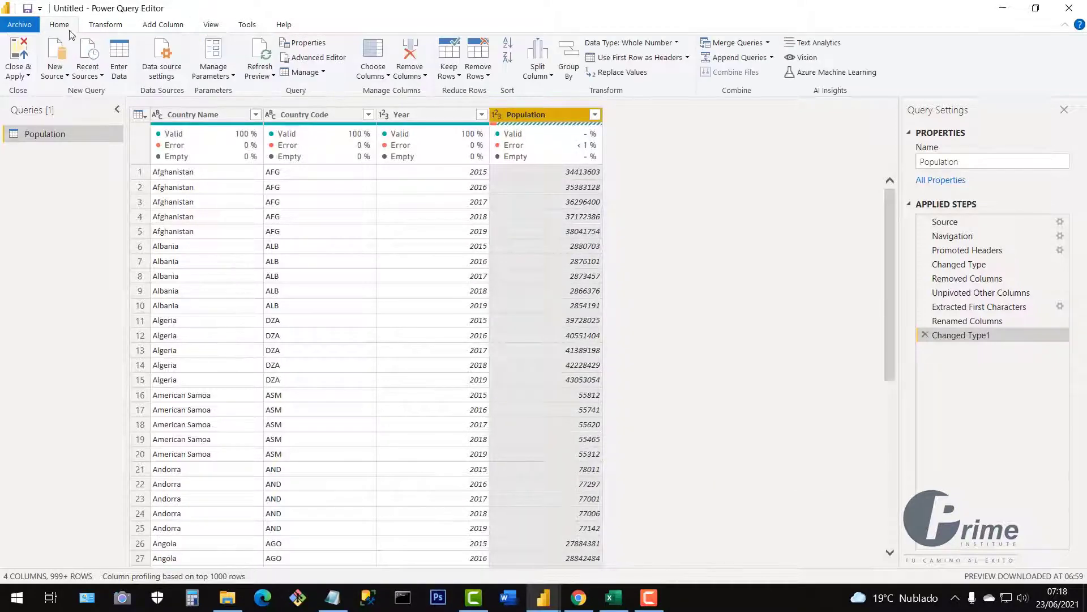
{"action": "left_click", "coordinate": [453, 77]}
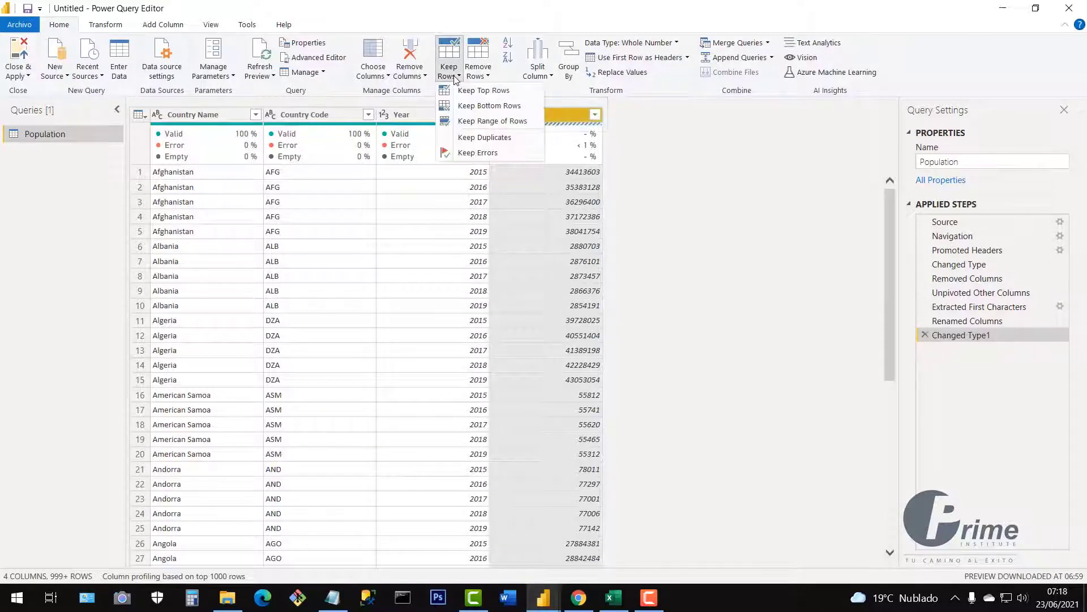
{"action": "left_click", "coordinate": [477, 153]}
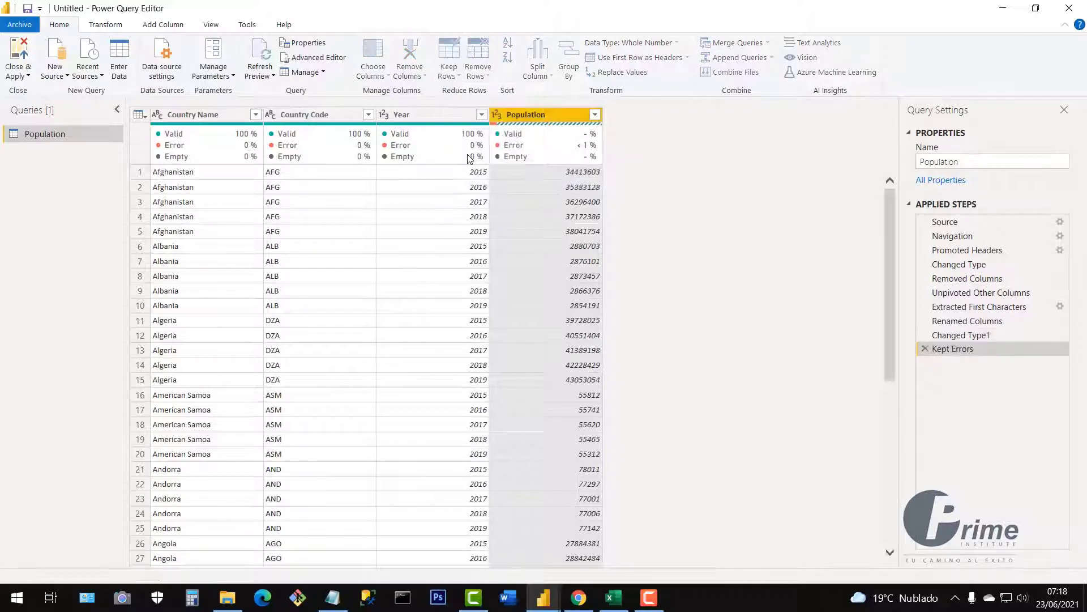
Step: Delete the Kept Errors step and remove the rows with errors in the Population column
{"action": "left_click", "coordinate": [925, 349]}
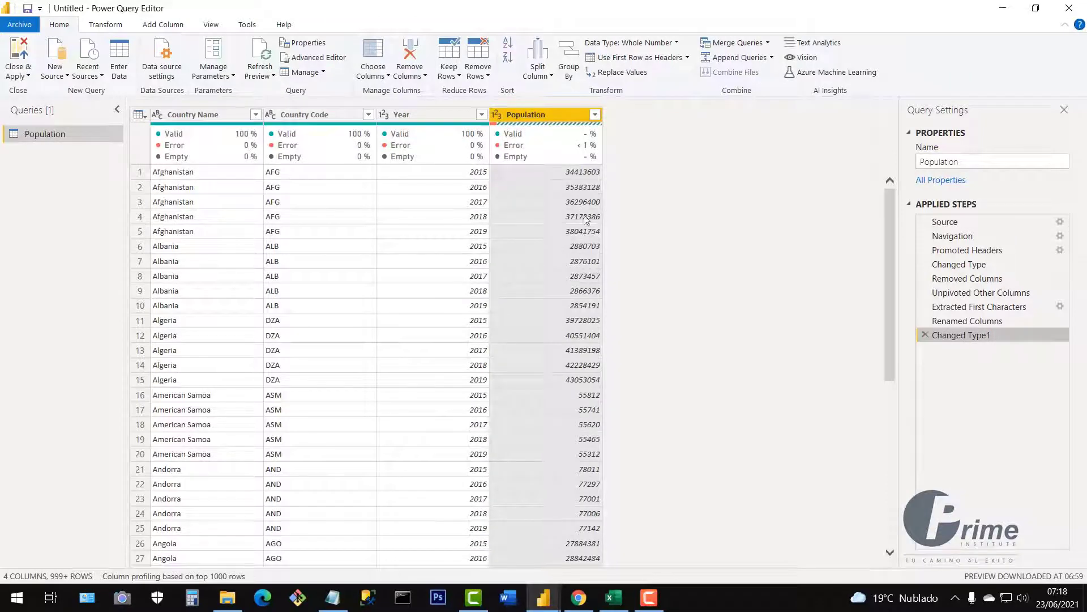
{"action": "mouse_move", "coordinate": [518, 158]}
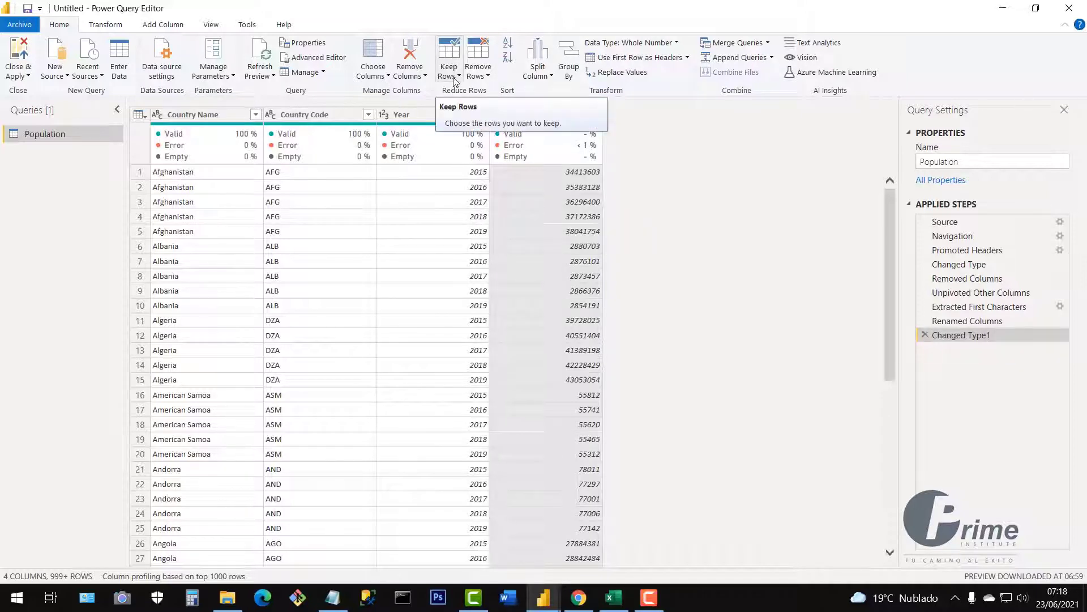
{"action": "left_click", "coordinate": [489, 79]}
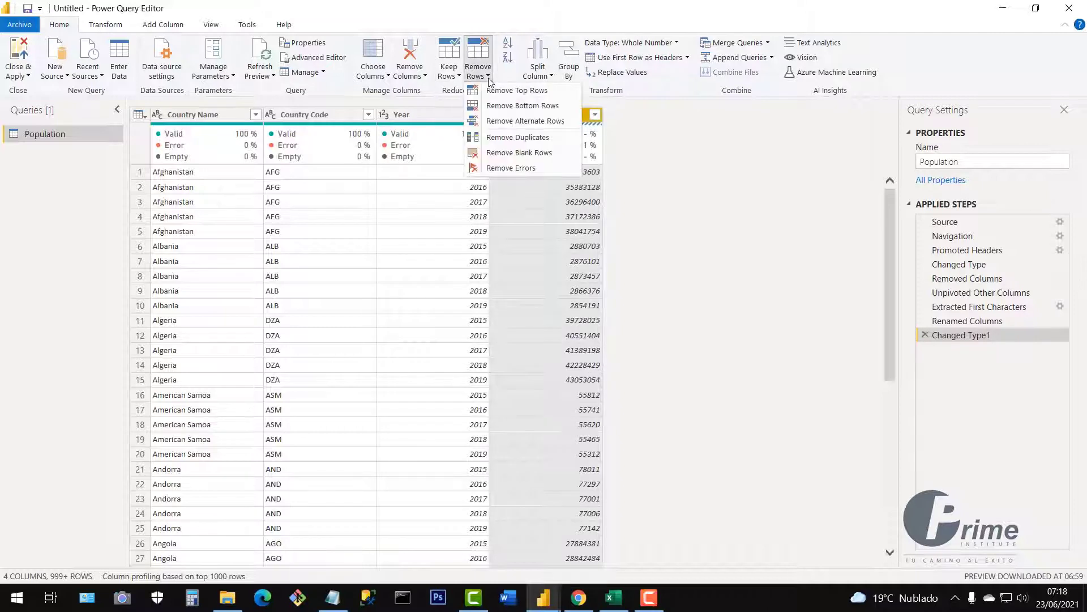
{"action": "left_click", "coordinate": [512, 168]}
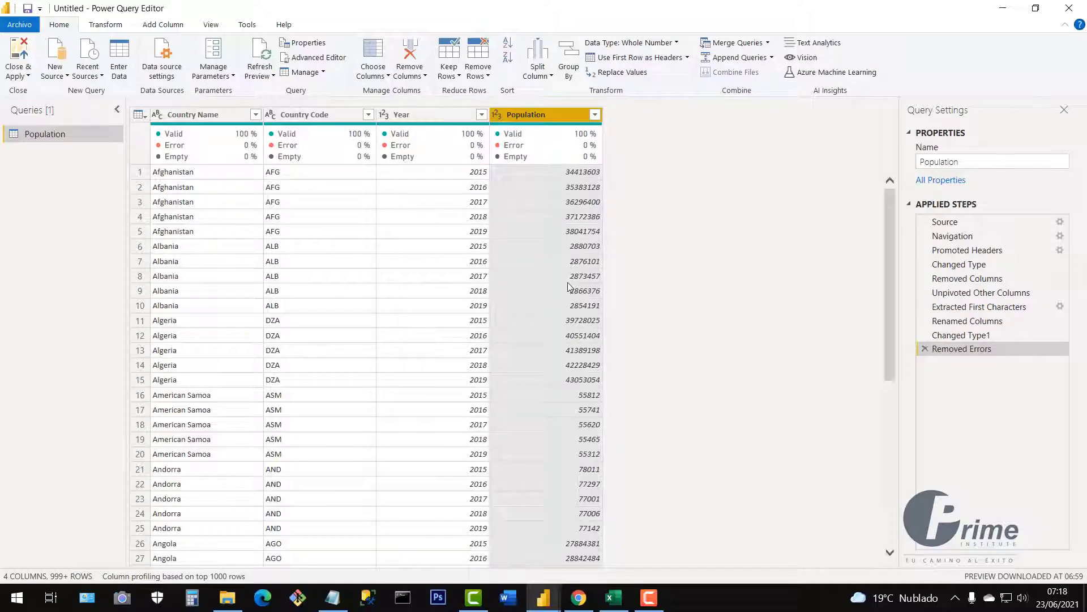
{"action": "mouse_move", "coordinate": [502, 133]}
{"action": "scroll", "coordinate": [295, 211], "scroll_direction": "down", "scroll_amount": 4}
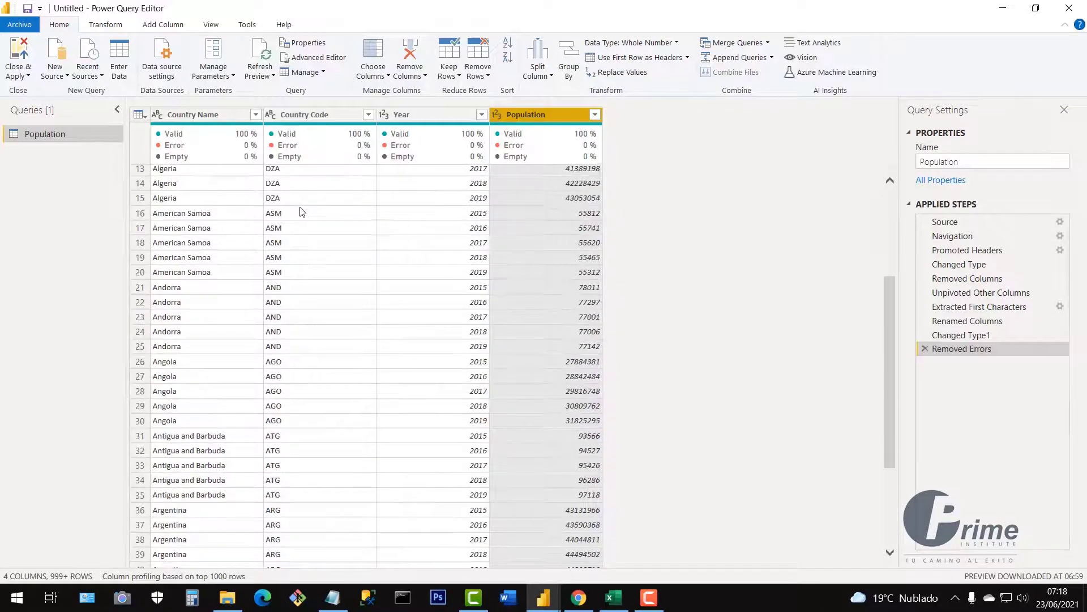
{"action": "scroll", "coordinate": [306, 211], "scroll_direction": "up", "scroll_amount": 4}
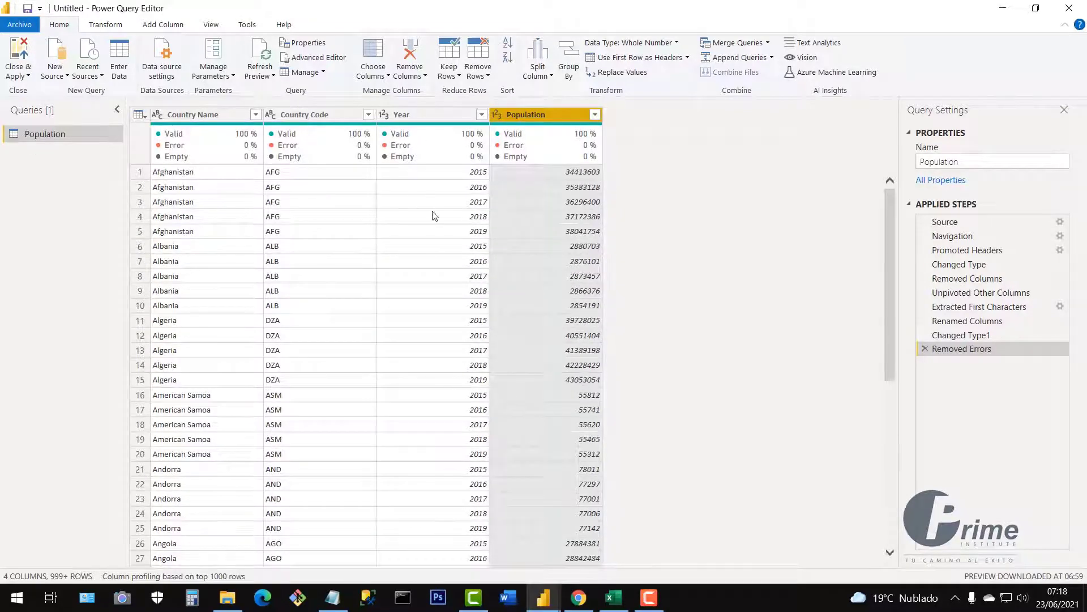
Step: Close the query editor and apply the changes, then switch to Power BI Desktop while the Population query loads
{"action": "left_click", "coordinate": [26, 77]}
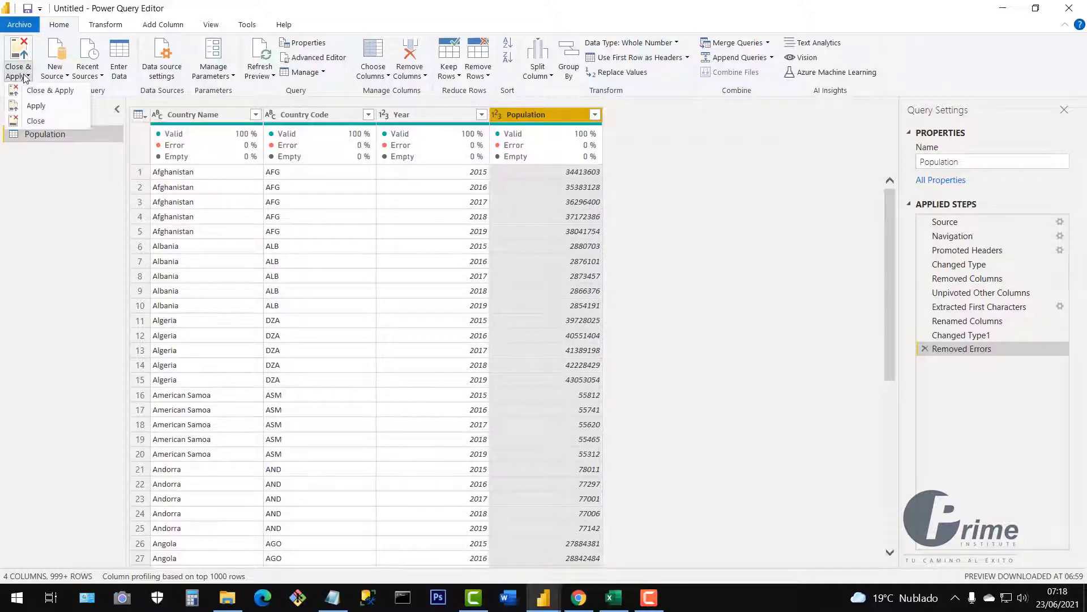
{"action": "left_click", "coordinate": [55, 90]}
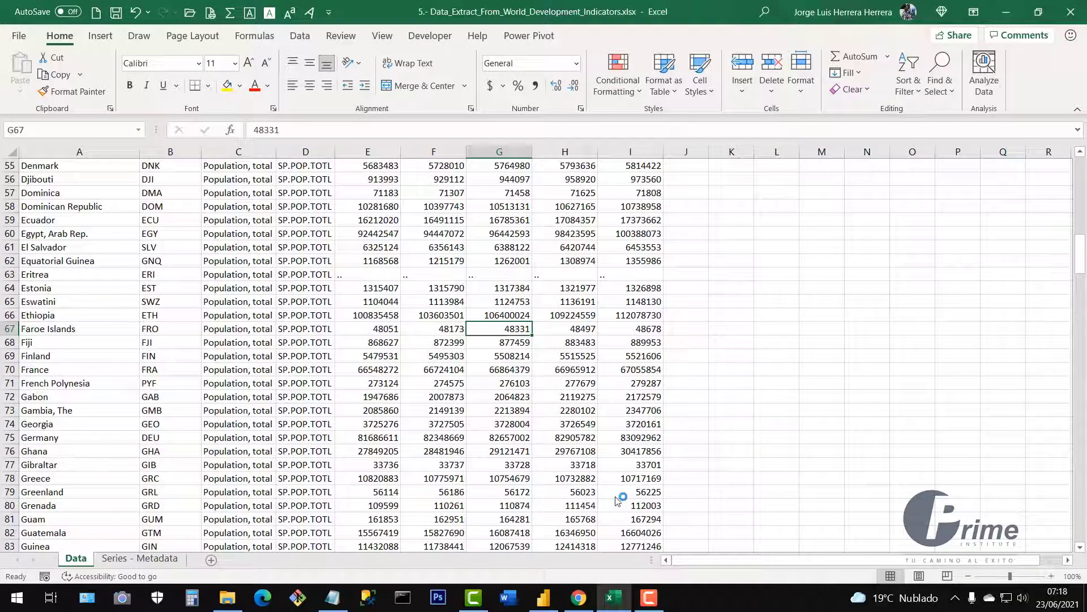
{"action": "left_click", "coordinate": [547, 600]}
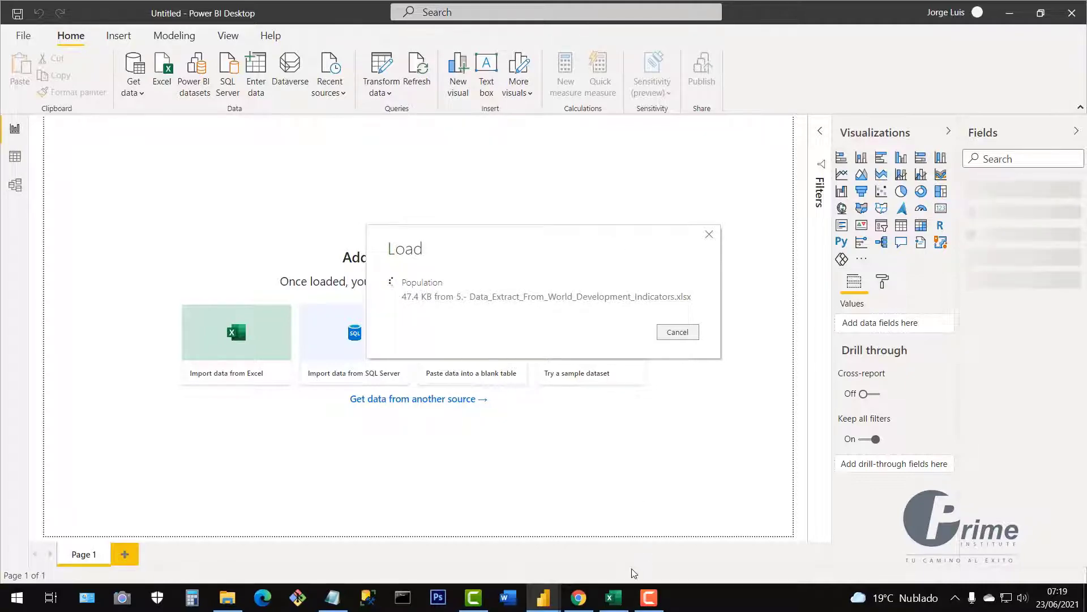
Step: Switch to the World Development Indicators page in Chrome and examine the years available under the Time variable
{"action": "left_click", "coordinate": [578, 598]}
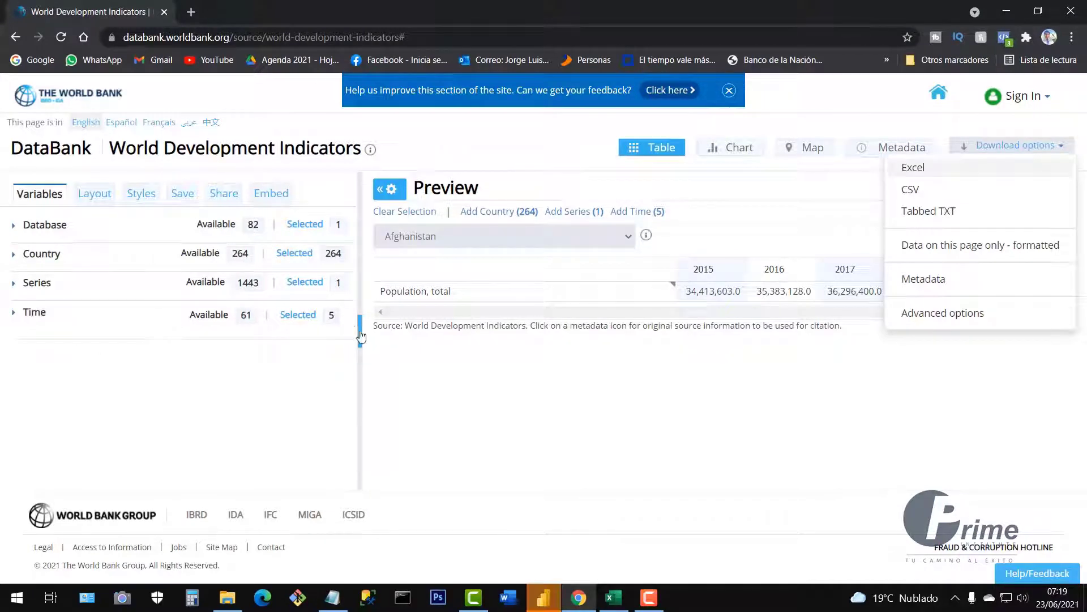
{"action": "left_click", "coordinate": [13, 315]}
{"action": "scroll", "coordinate": [94, 458], "scroll_direction": "down", "scroll_amount": 3}
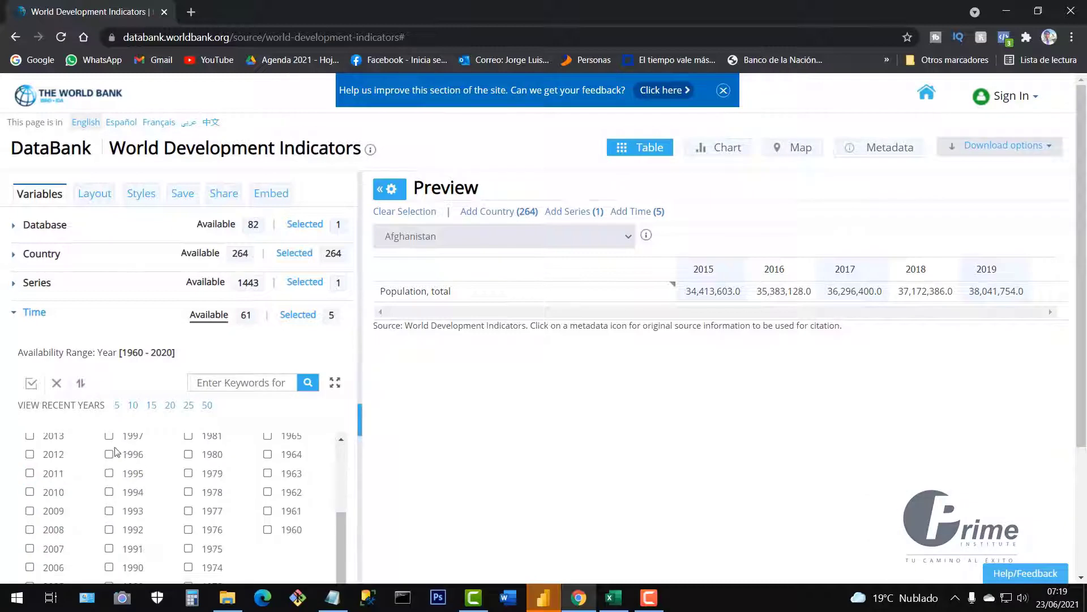
Step: Try to add the years 2011 to 2014 to the Time selection and apply the changes to the report
{"action": "scroll", "coordinate": [80, 476], "scroll_direction": "up", "scroll_amount": 3}
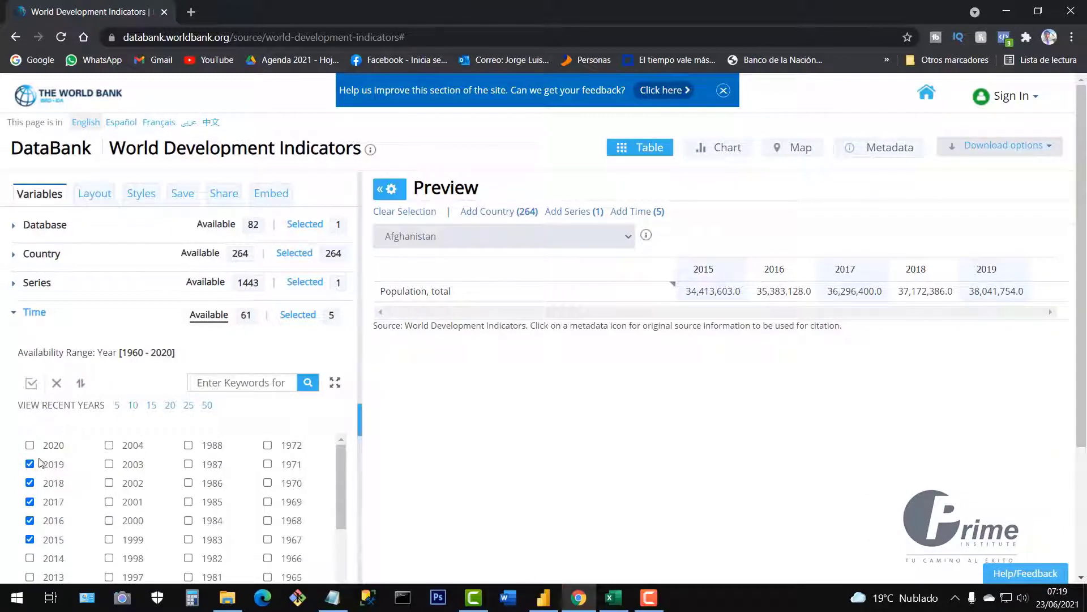
{"action": "scroll", "coordinate": [40, 478], "scroll_direction": "down", "scroll_amount": 1}
{"action": "left_click", "coordinate": [29, 488]}
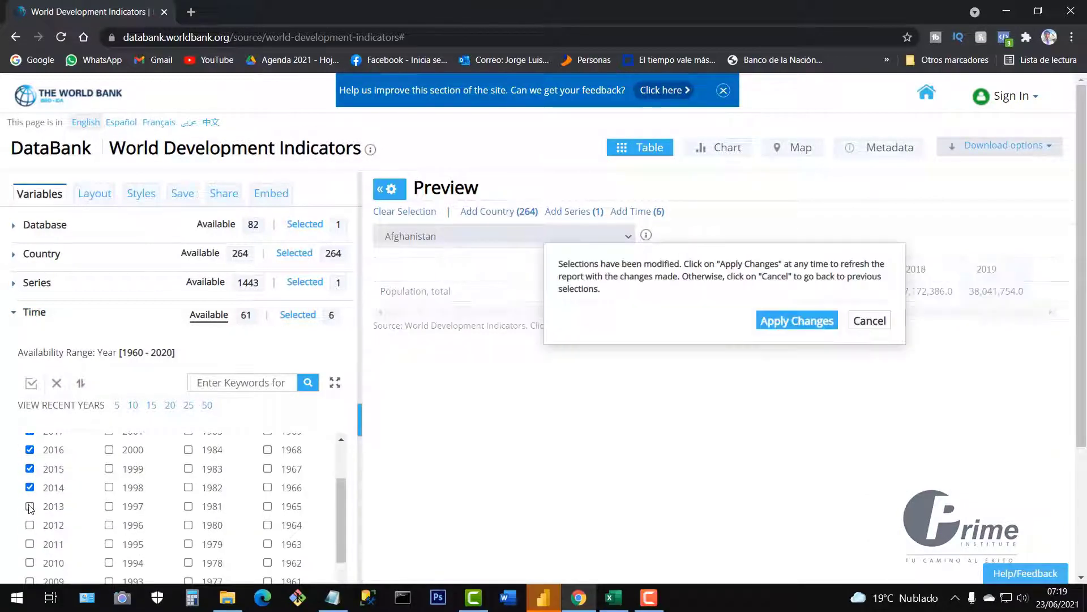
{"action": "left_click", "coordinate": [29, 506]}
{"action": "left_click", "coordinate": [30, 525]}
{"action": "left_click", "coordinate": [30, 545]}
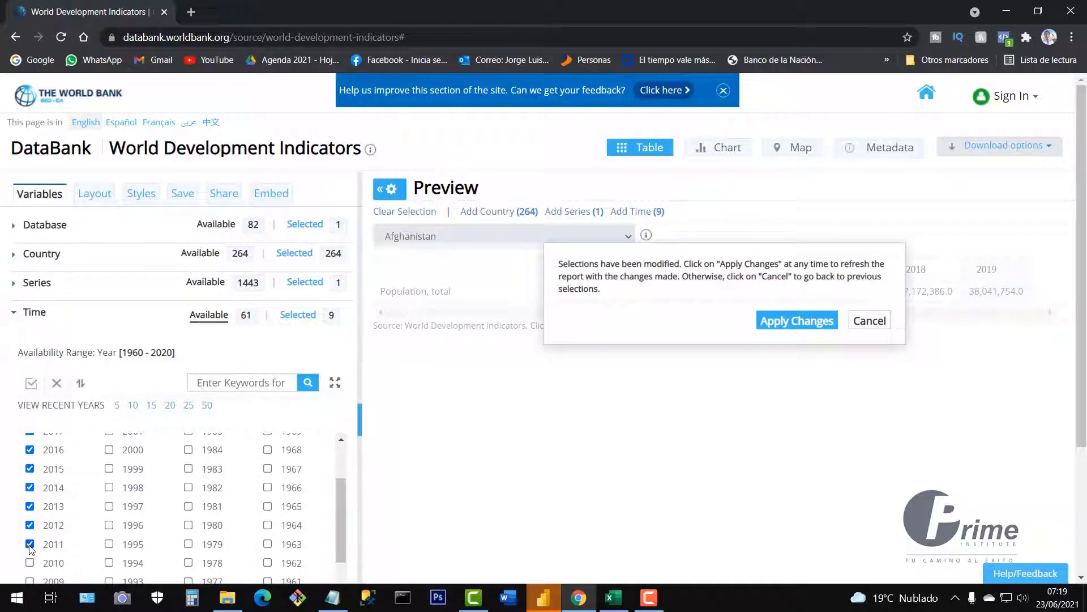
{"action": "left_click", "coordinate": [22, 313]}
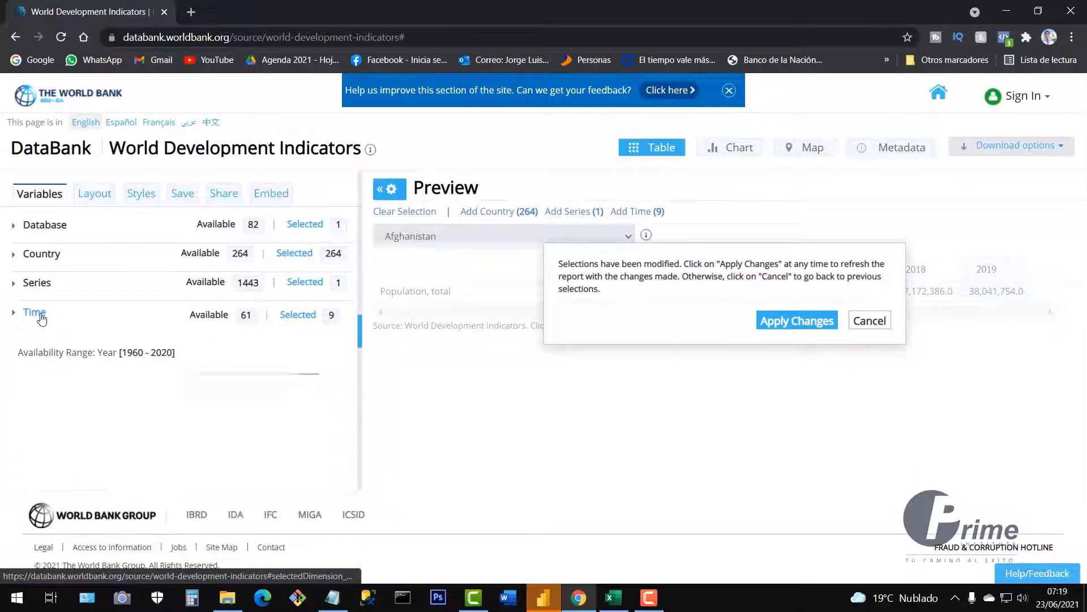
{"action": "left_click", "coordinate": [781, 326]}
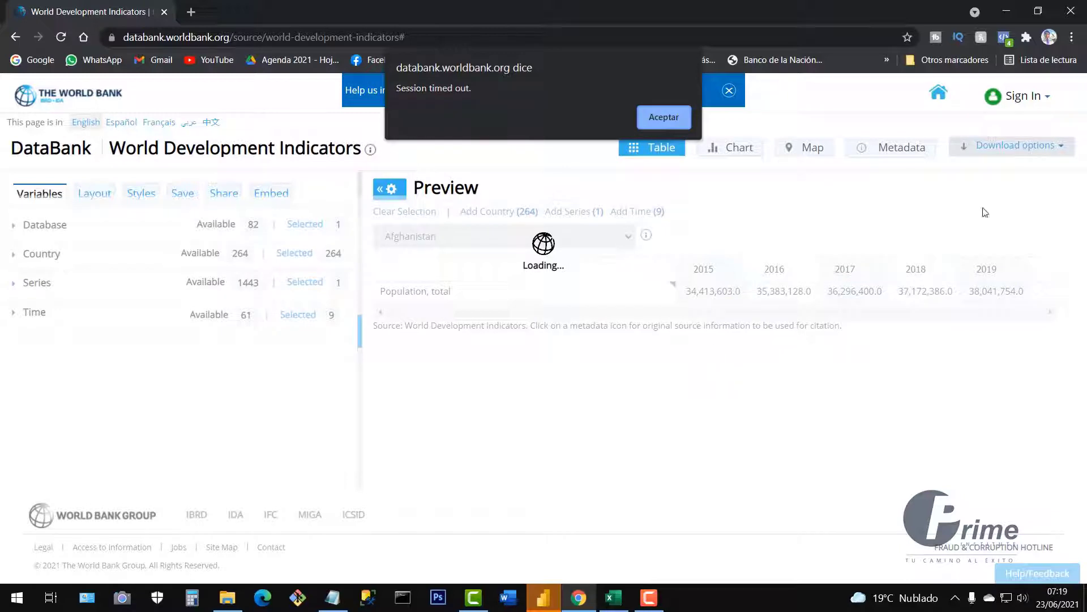
{"action": "left_click", "coordinate": [664, 117]}
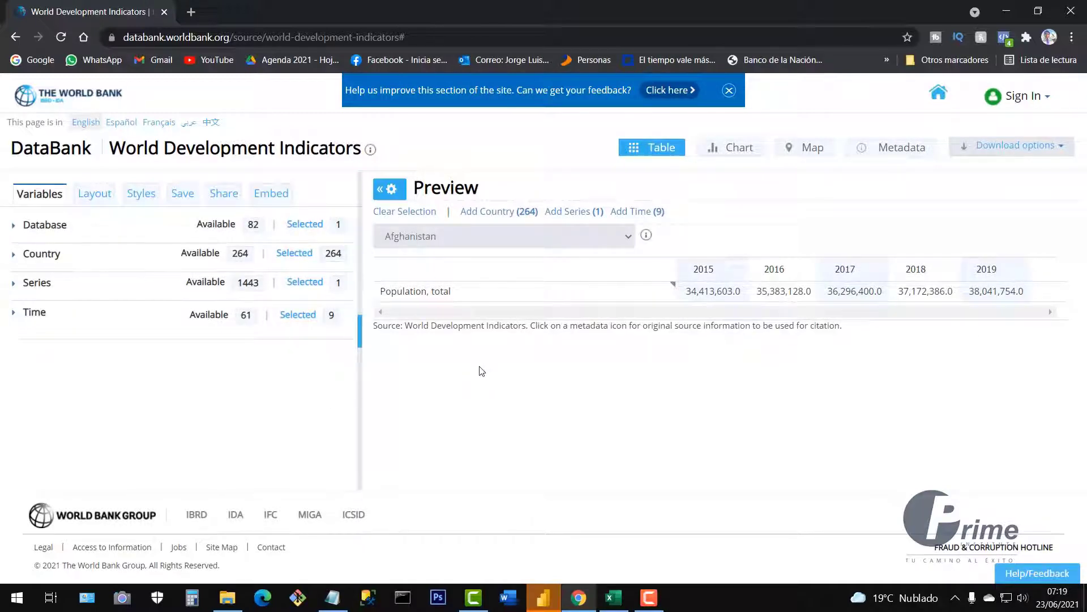
Step: Look at the World Development Indicators extract in the Resources and Practices folder, then switch to Power BI Desktop and view the Population table's fields
{"action": "left_click", "coordinate": [225, 604]}
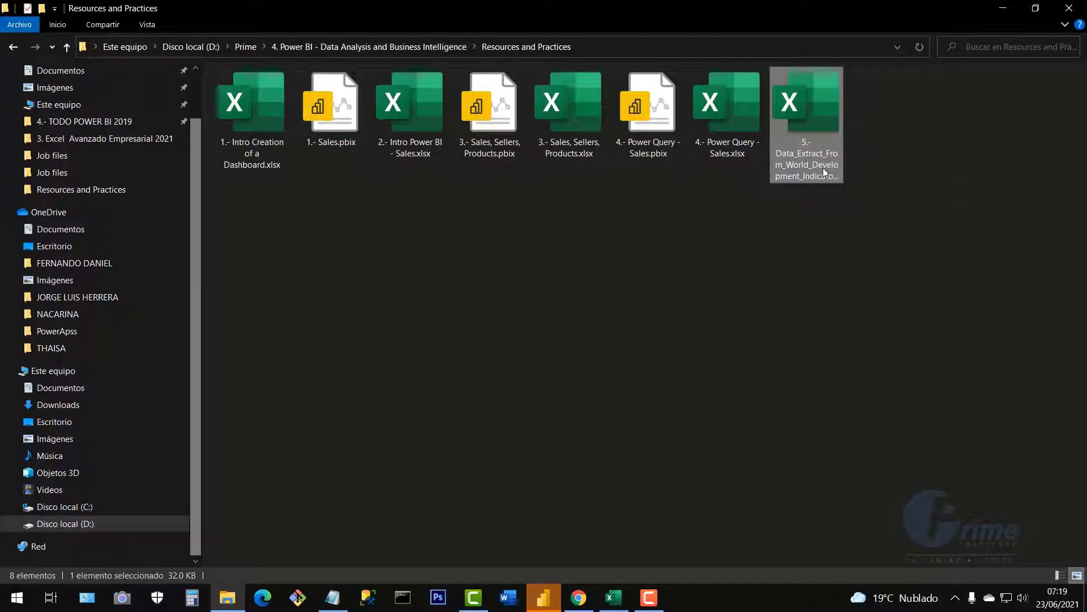
{"action": "left_click", "coordinate": [1001, 9]}
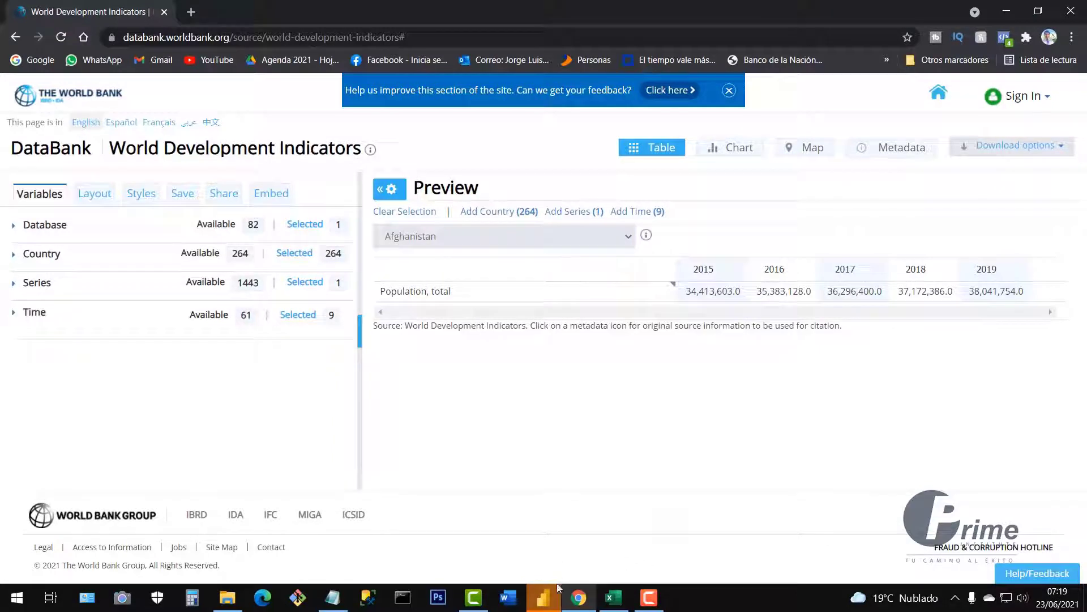
{"action": "left_click", "coordinate": [542, 597]}
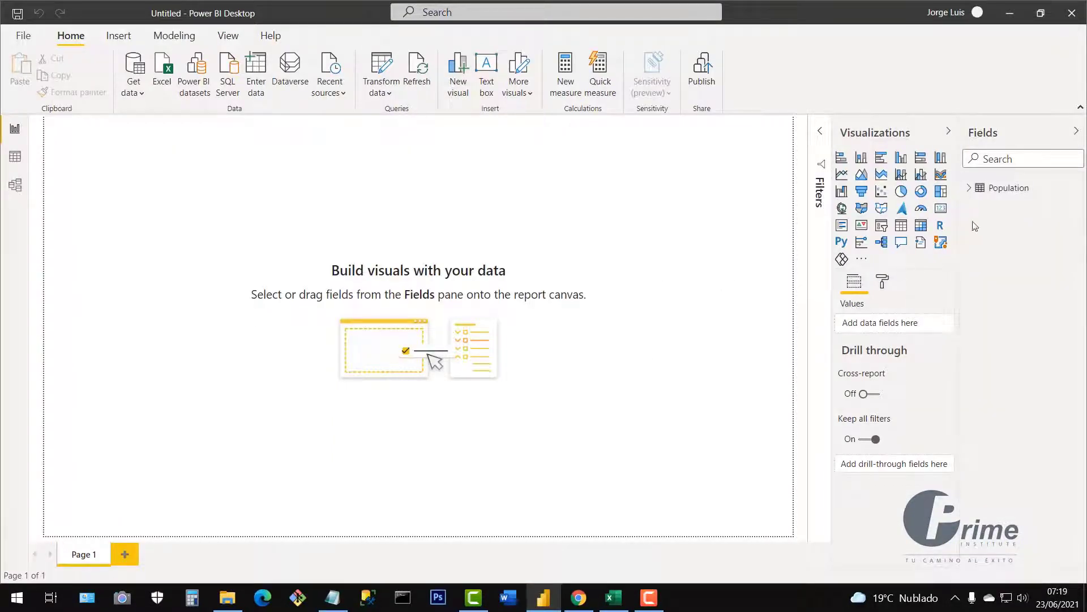
{"action": "left_click", "coordinate": [969, 188]}
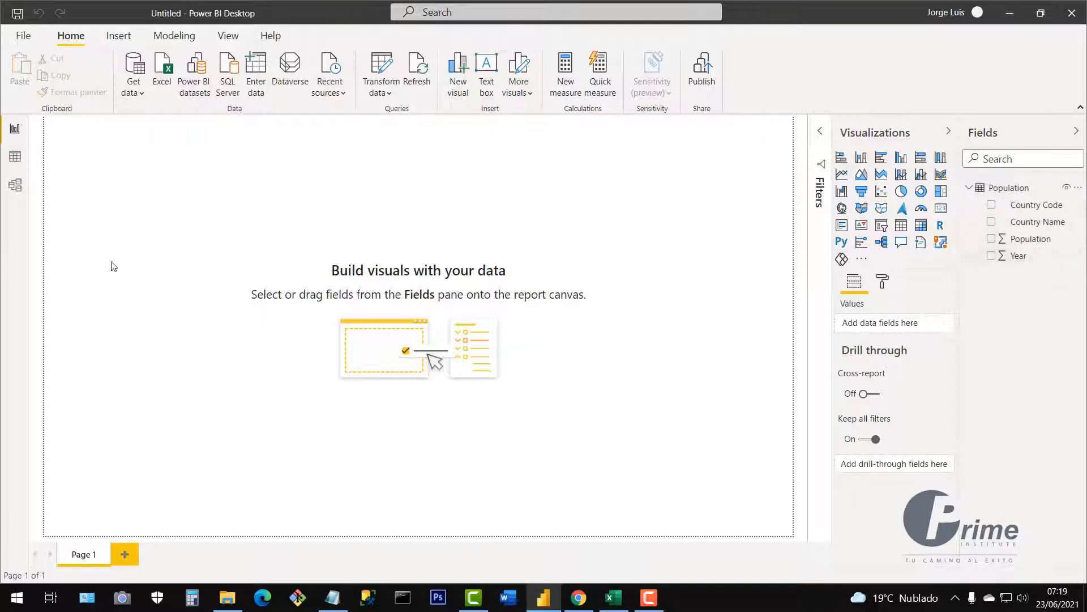
Step: Review the Year, Country Code and Country Name columns in the Population data, and format the Population column with a thousands separator
{"action": "left_click", "coordinate": [17, 165]}
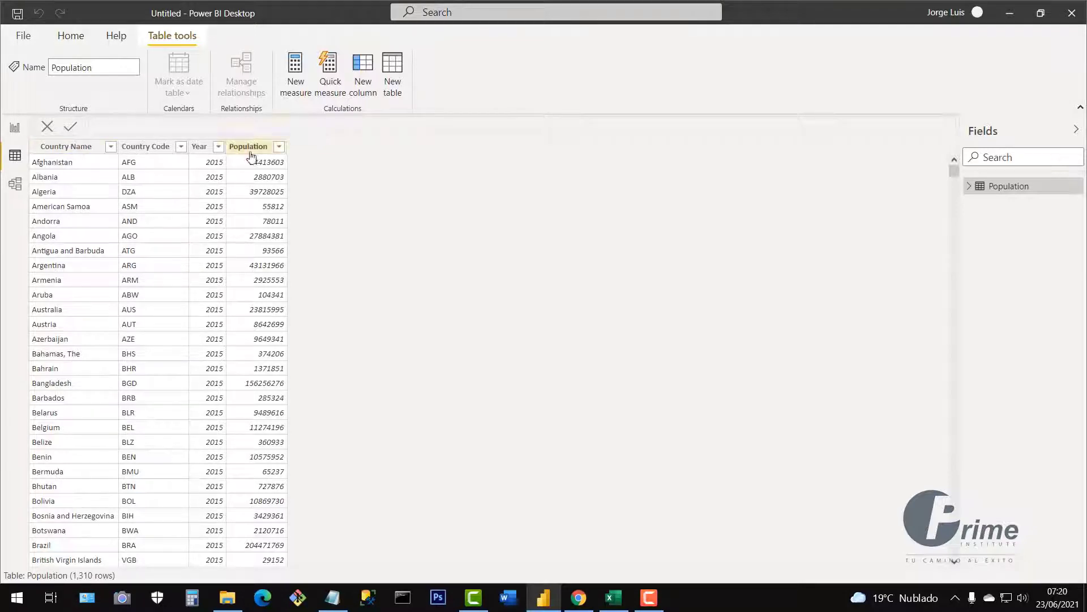
{"action": "left_click", "coordinate": [205, 148]}
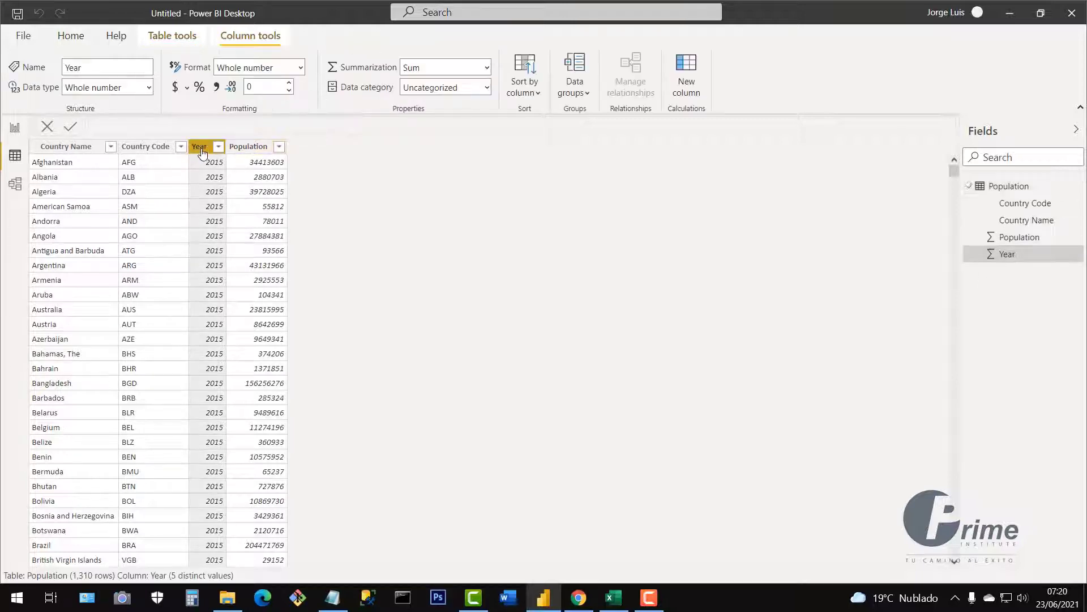
{"action": "left_click", "coordinate": [149, 149]}
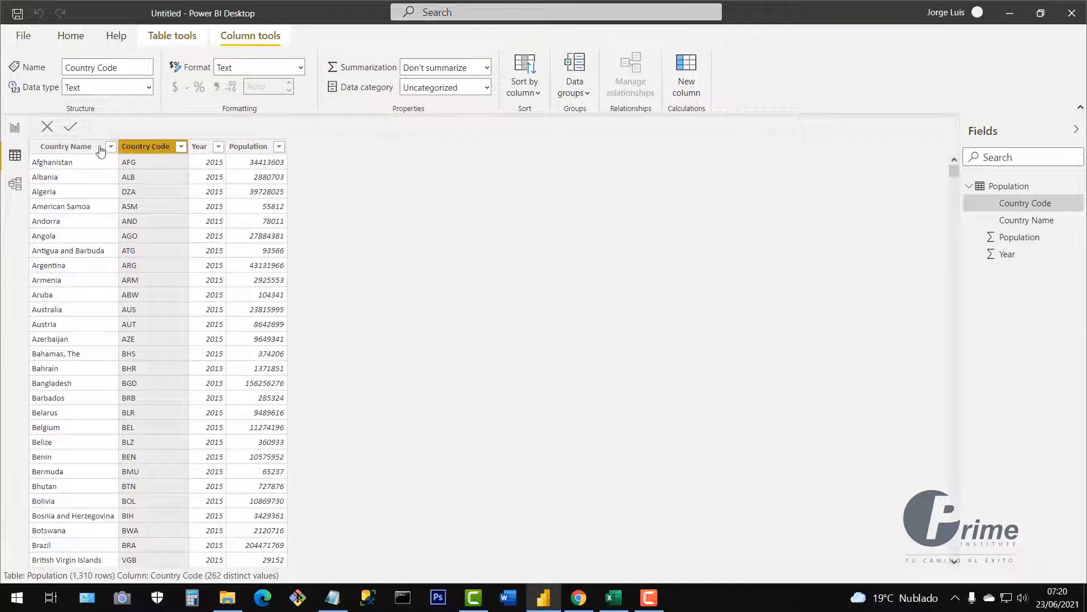
{"action": "left_click", "coordinate": [77, 150]}
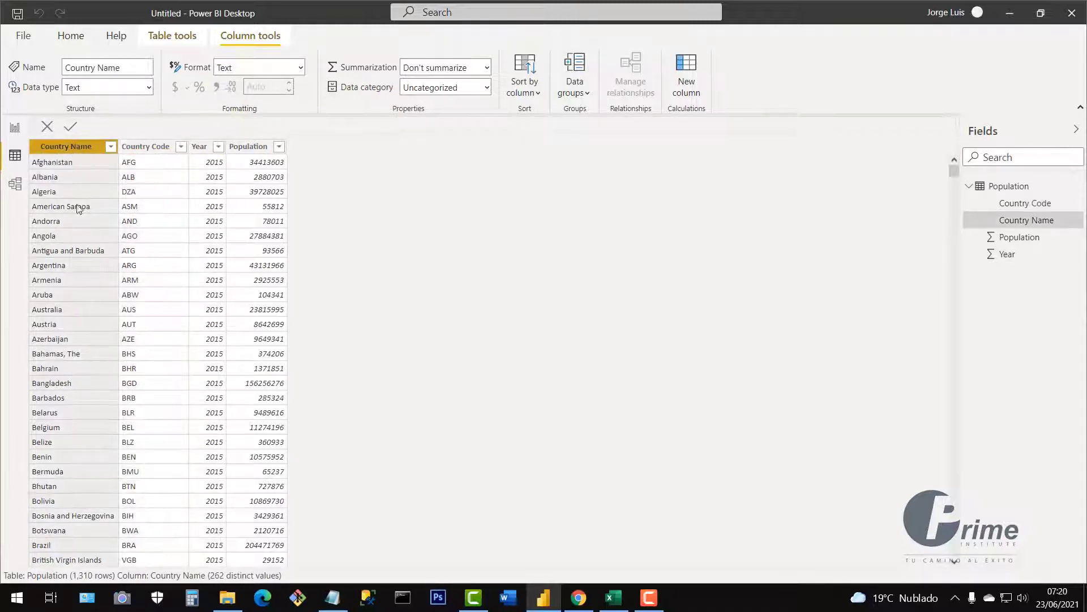
{"action": "left_click", "coordinate": [249, 148]}
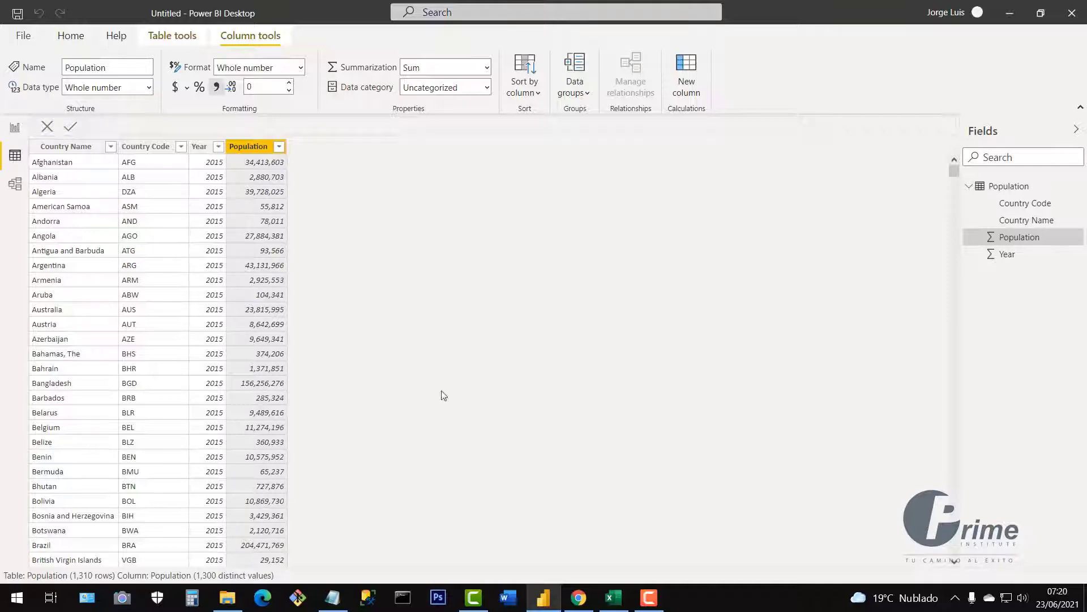
Step: Switch to the Excel workbook, copy the whole 2019 [YR2019] column into the empty column J and widen that column
{"action": "left_click", "coordinate": [615, 608]}
{"action": "scroll", "coordinate": [584, 355], "scroll_direction": "up", "scroll_amount": 6}
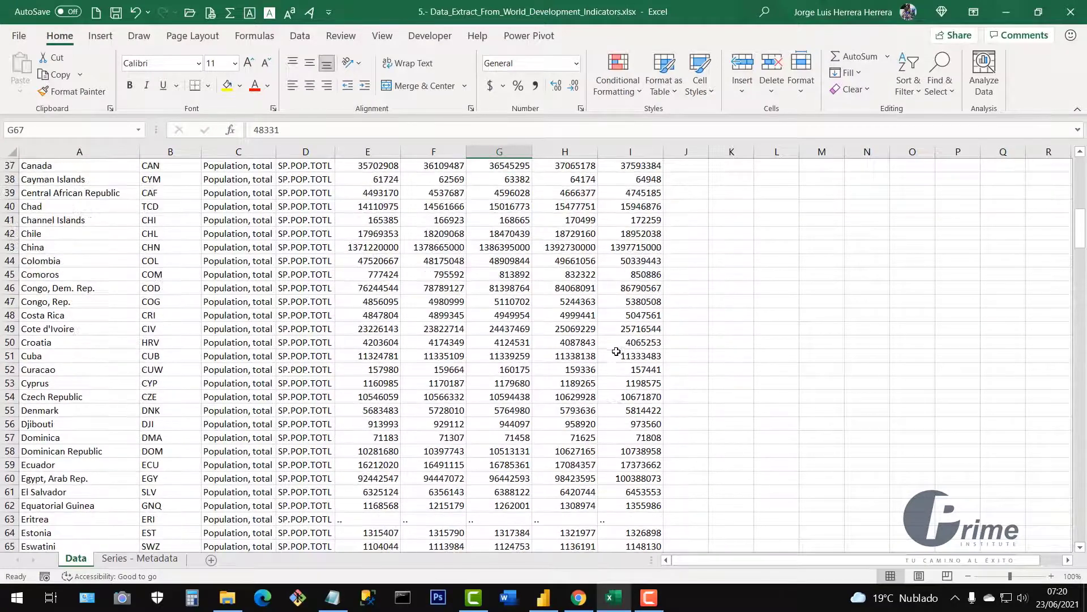
{"action": "left_click", "coordinate": [616, 351]}
{"action": "left_click_drag", "start_coordinate": [1082, 235], "coordinate": [1083, 138]}
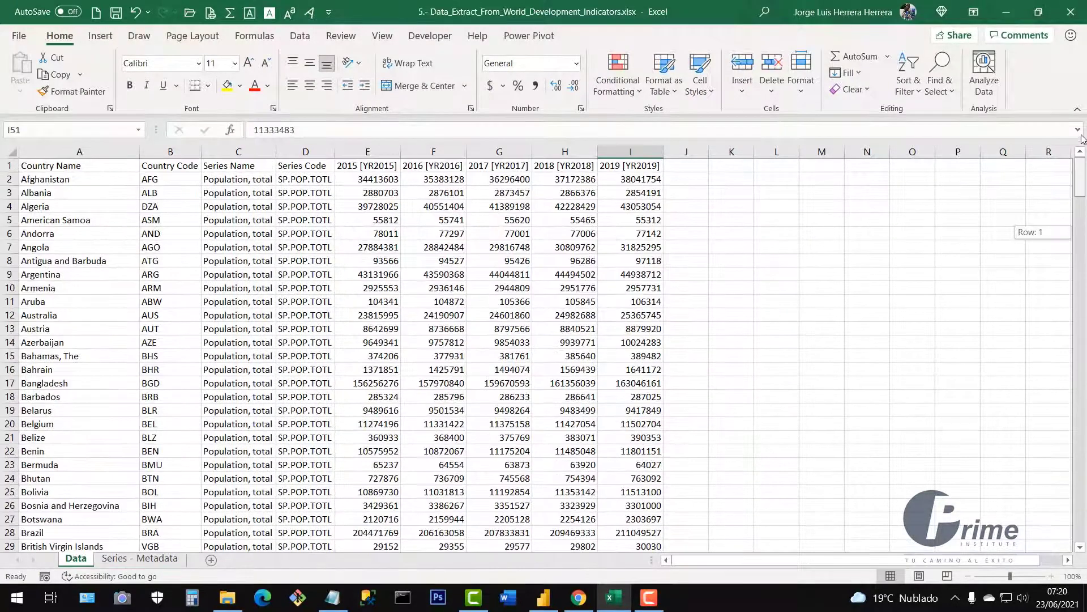
{"action": "left_click", "coordinate": [628, 164]}
{"action": "key", "text": "ctrl+shift+Down"}
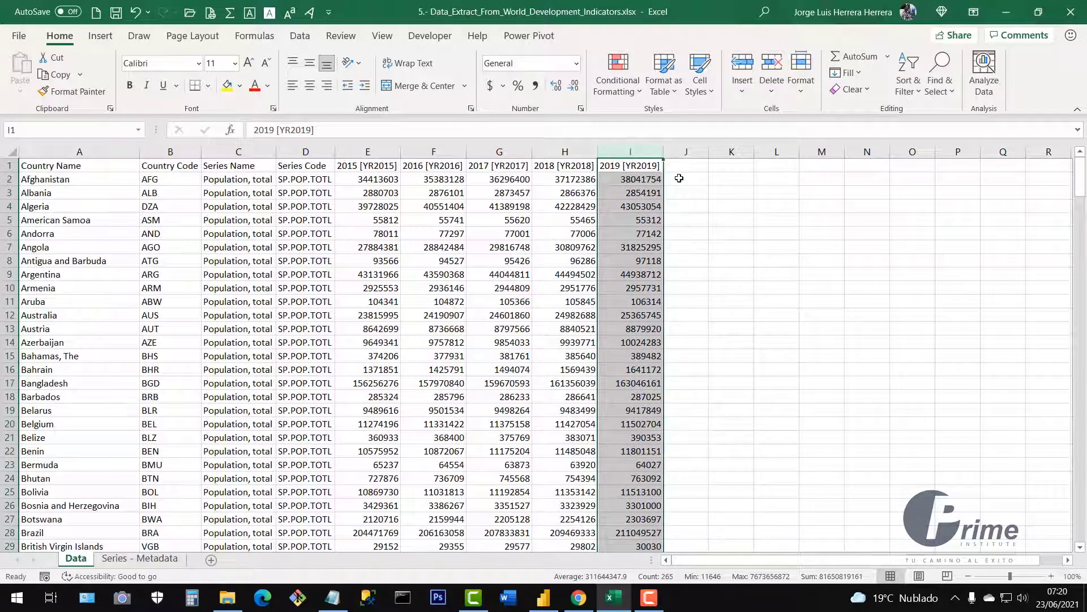
{"action": "key", "text": "ctrl+c"}
{"action": "left_click", "coordinate": [685, 152]}
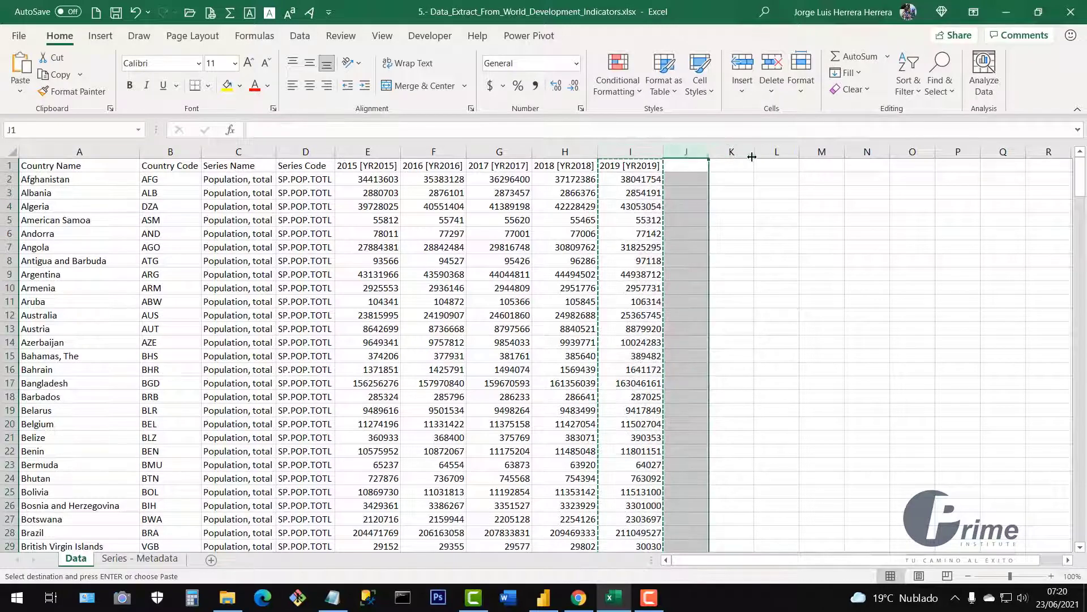
{"action": "key", "text": "ctrl+v"}
{"action": "left_click_drag", "start_coordinate": [730, 150], "coordinate": [752, 151]}
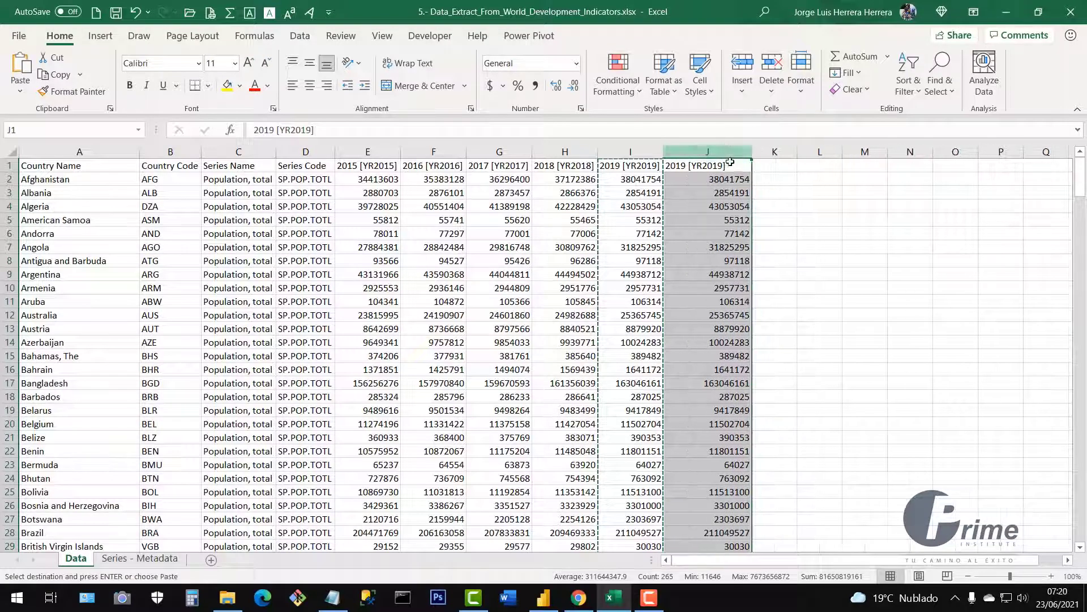
Step: Change the header of column J to 2020 [YR2019] and slightly narrow the column
{"action": "double_click", "coordinate": [684, 166]}
{"action": "left_click_drag", "start_coordinate": [687, 165], "coordinate": [678, 166]}
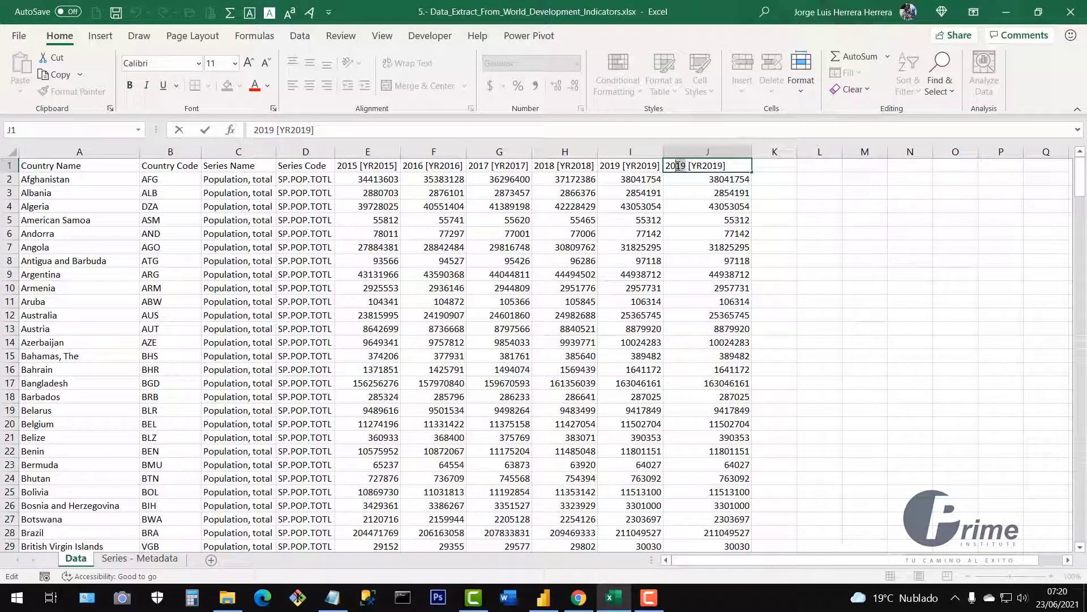
{"action": "type", "text": "20"}
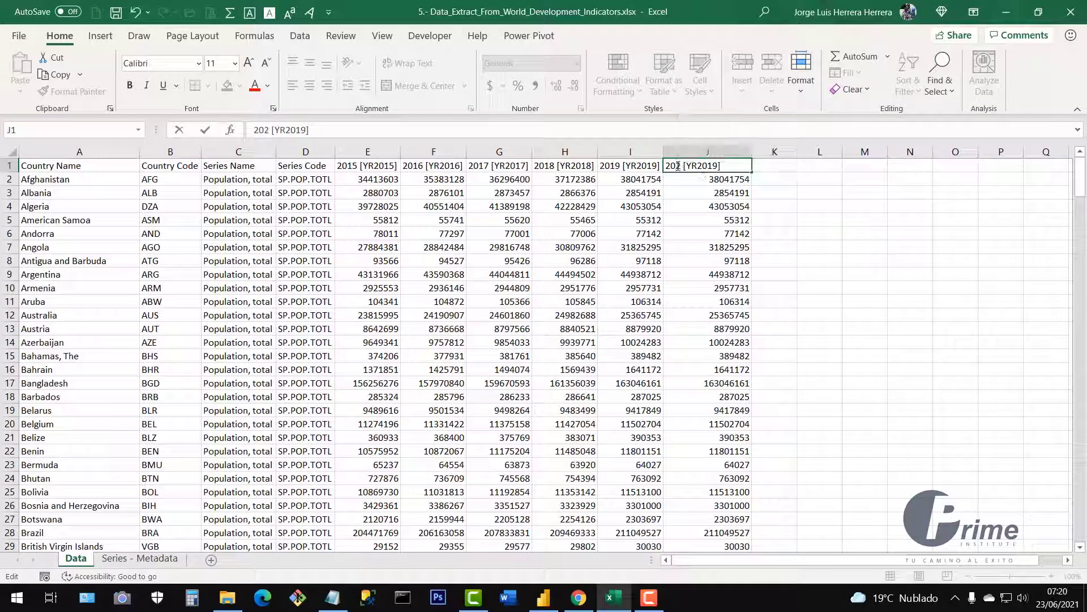
{"action": "left_click", "coordinate": [720, 194]}
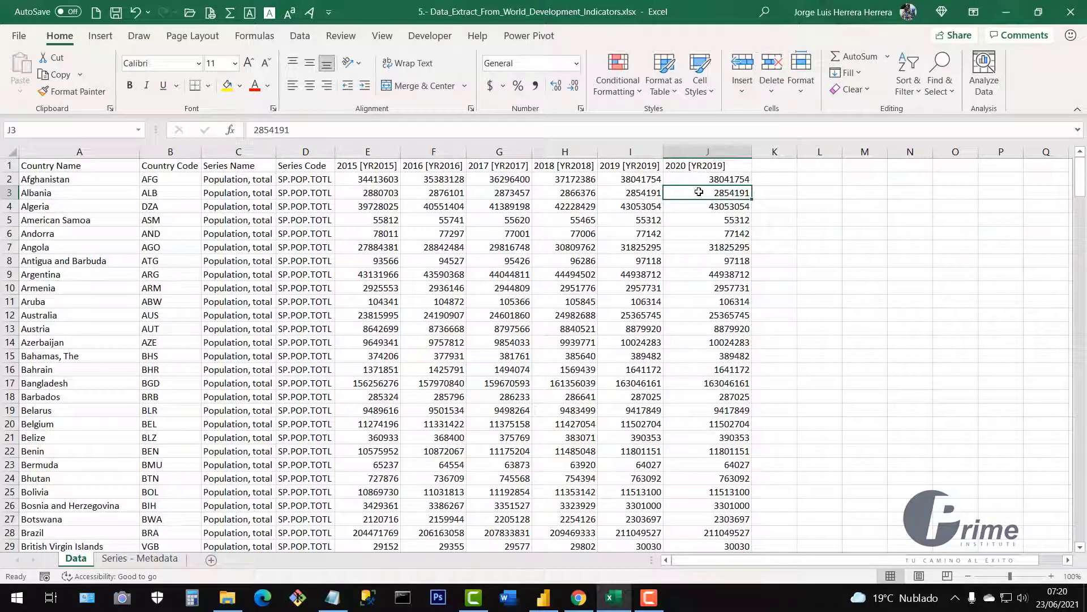
{"action": "left_click_drag", "start_coordinate": [752, 152], "coordinate": [744, 152]}
{"action": "left_click", "coordinate": [645, 234]}
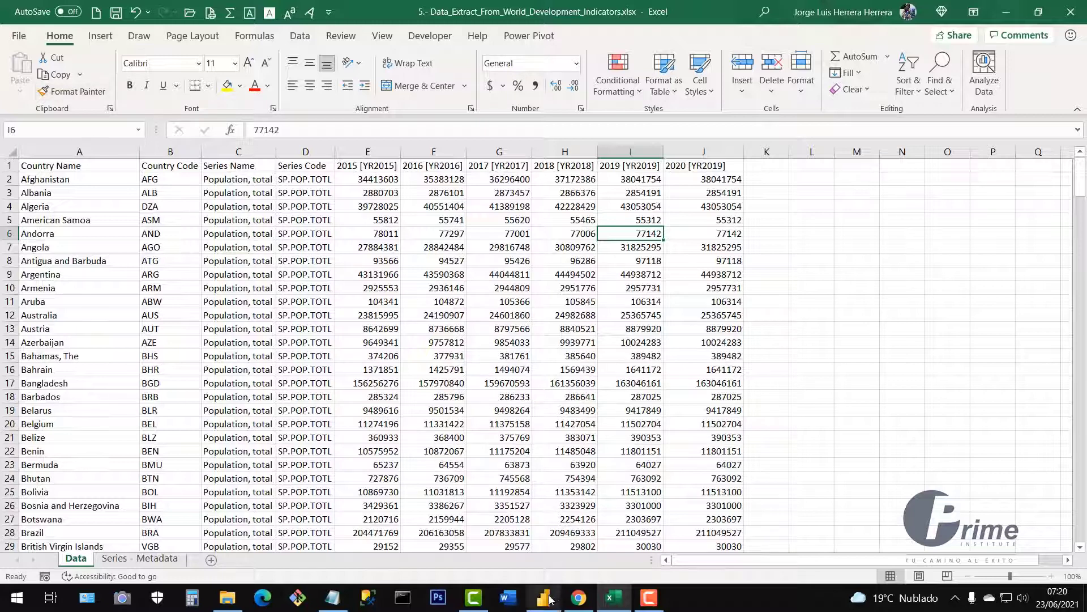
Step: Switch to the Power BI Desktop report page, insert an empty table visual, enlarge it and place it near the middle of the page
{"action": "mouse_move", "coordinate": [545, 604]}
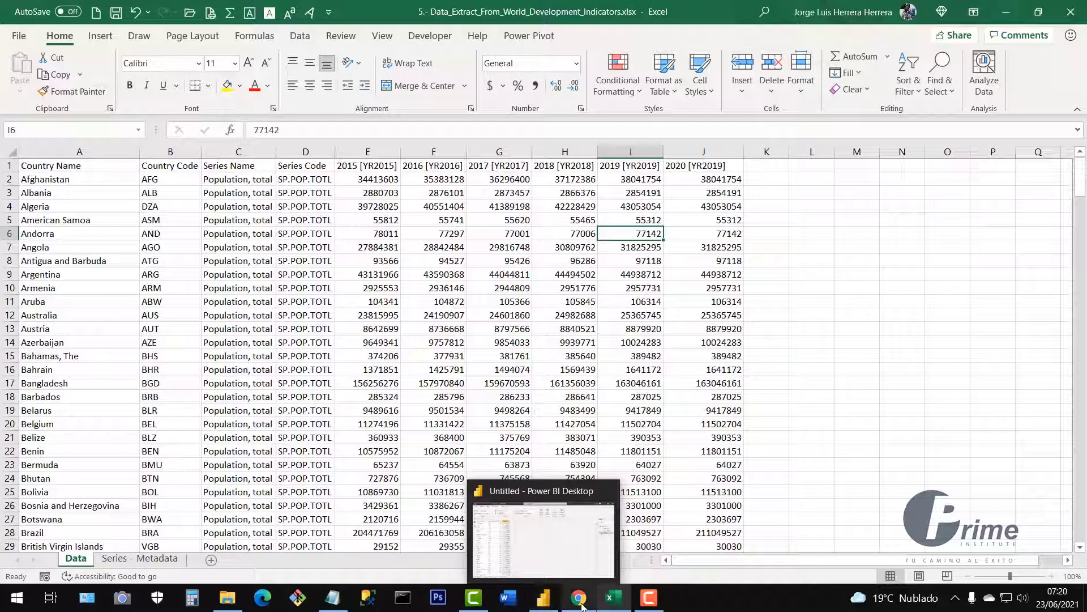
{"action": "left_click", "coordinate": [546, 601]}
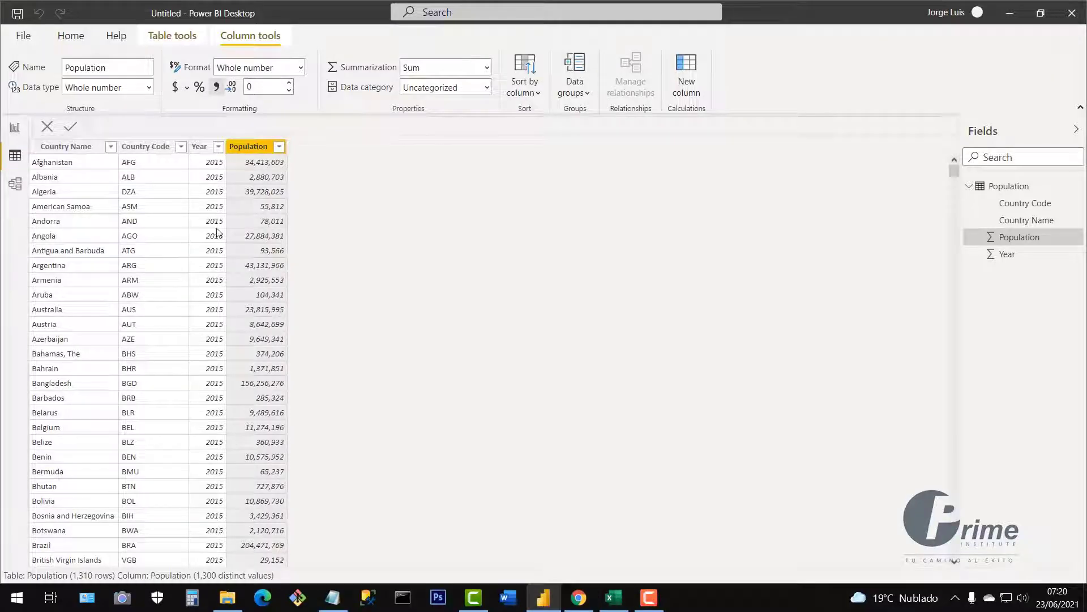
{"action": "left_click", "coordinate": [15, 128]}
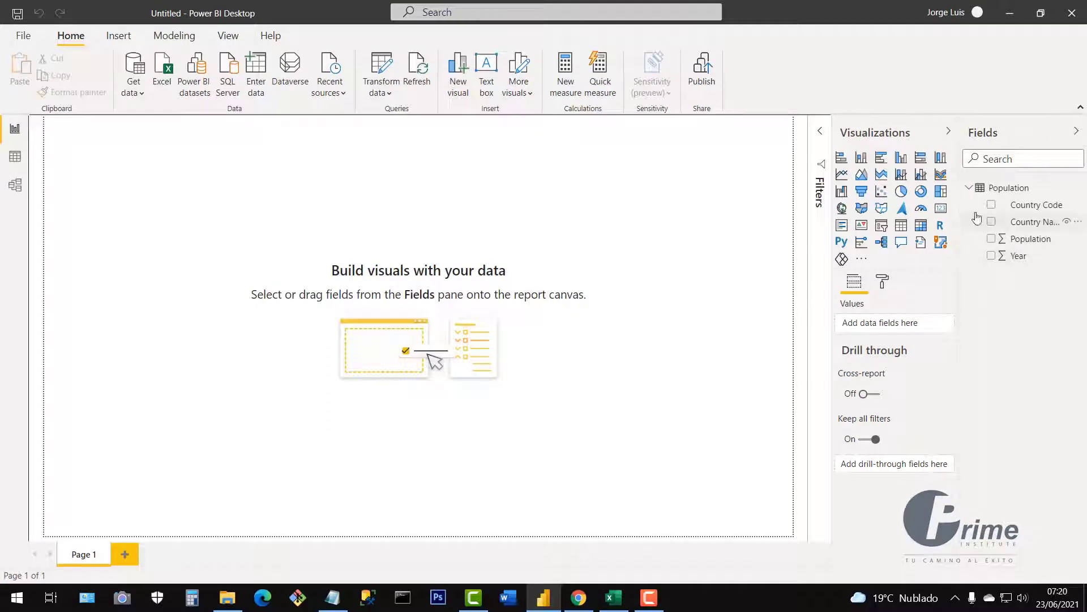
{"action": "left_click", "coordinate": [901, 228]}
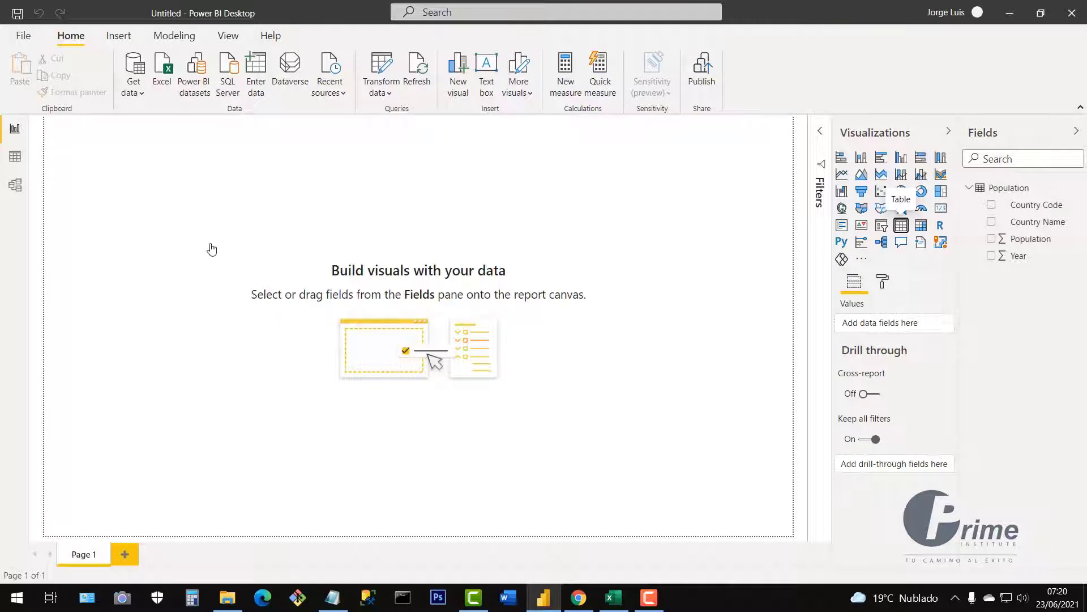
{"action": "left_click_drag", "start_coordinate": [160, 220], "coordinate": [378, 320]}
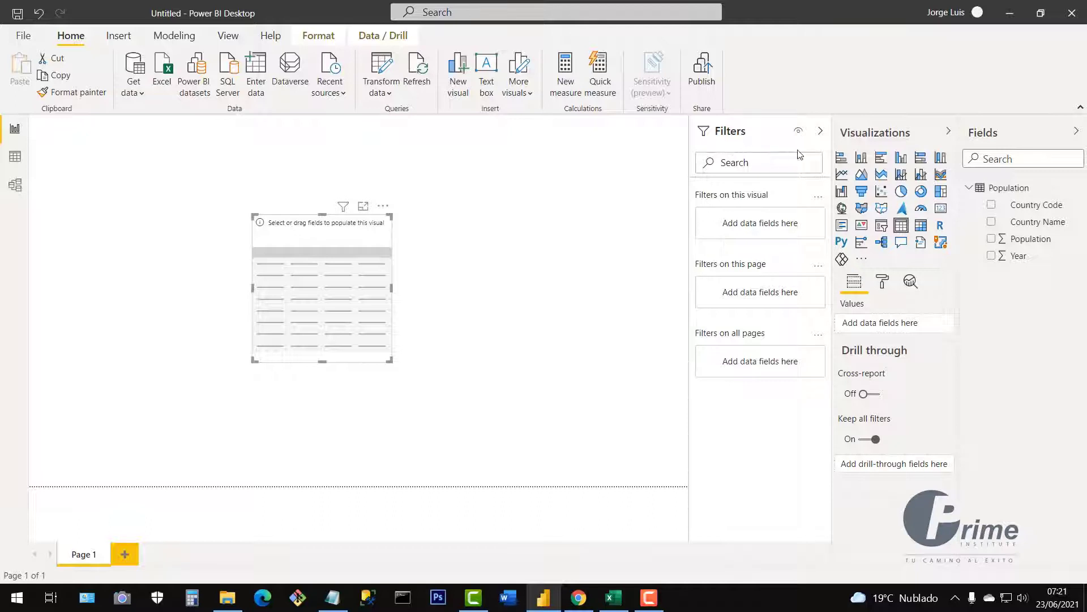
{"action": "left_click", "coordinate": [820, 132]}
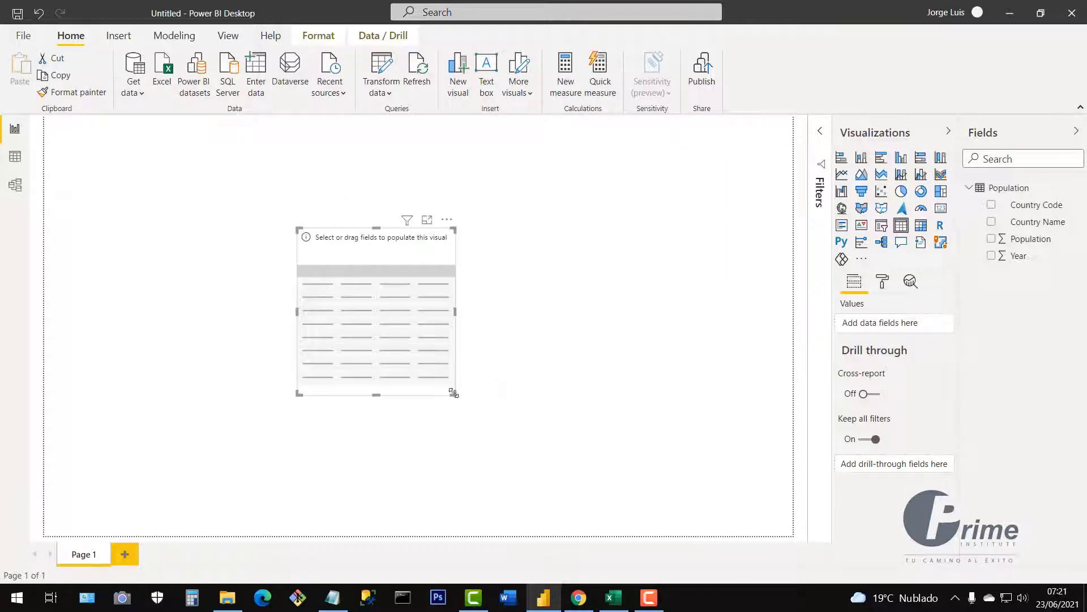
{"action": "left_click_drag", "start_coordinate": [454, 393], "coordinate": [614, 449]}
{"action": "left_click_drag", "start_coordinate": [560, 378], "coordinate": [532, 368]}
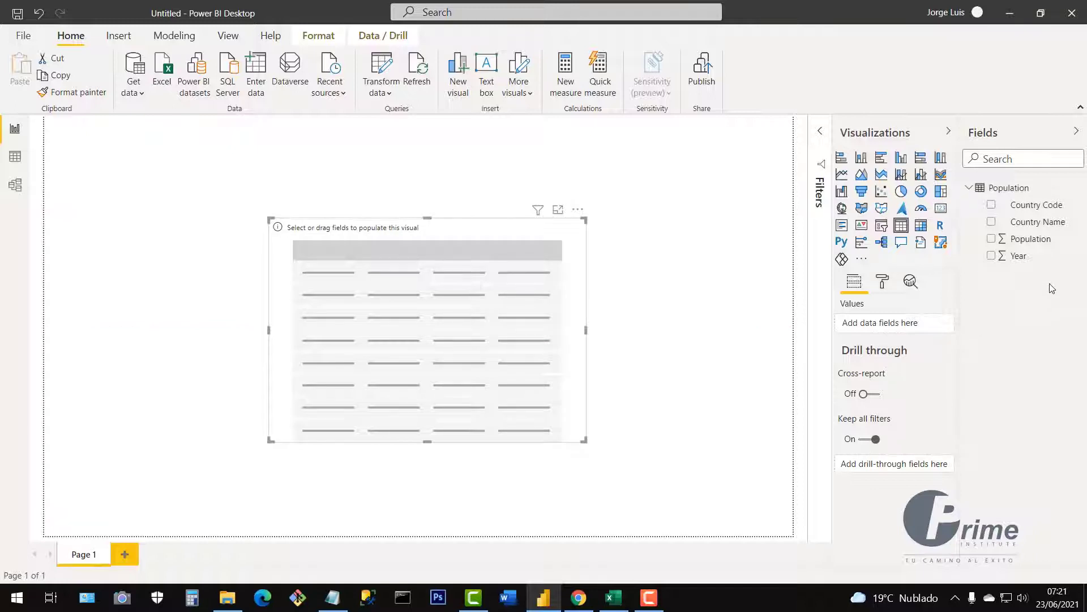
Step: Add the Year field to the table visual without summarization, and add the Population field beside it
{"action": "left_click", "coordinate": [992, 258]}
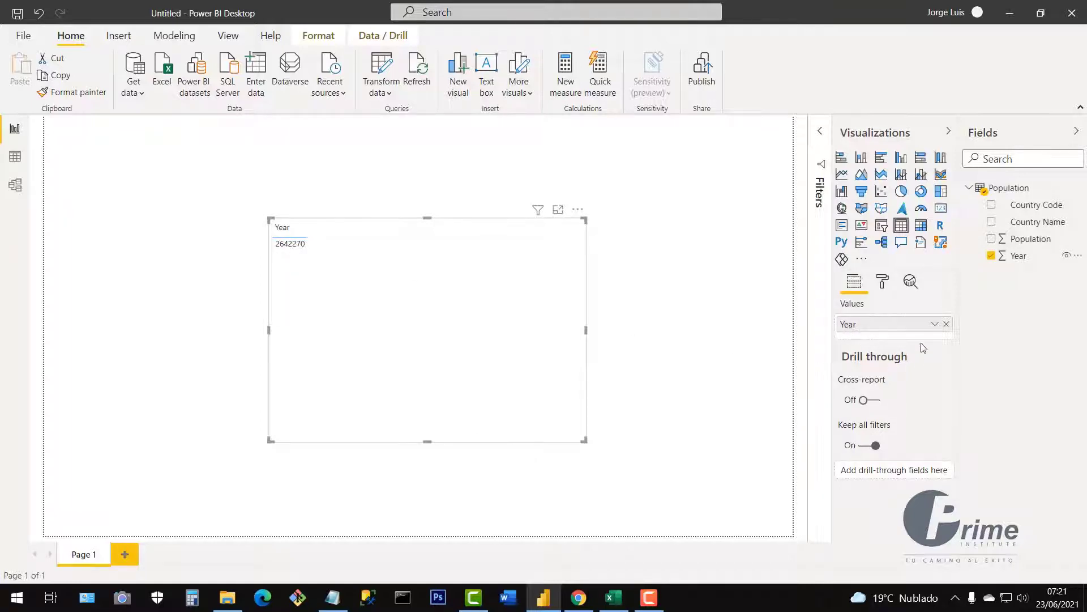
{"action": "left_click", "coordinate": [935, 325]}
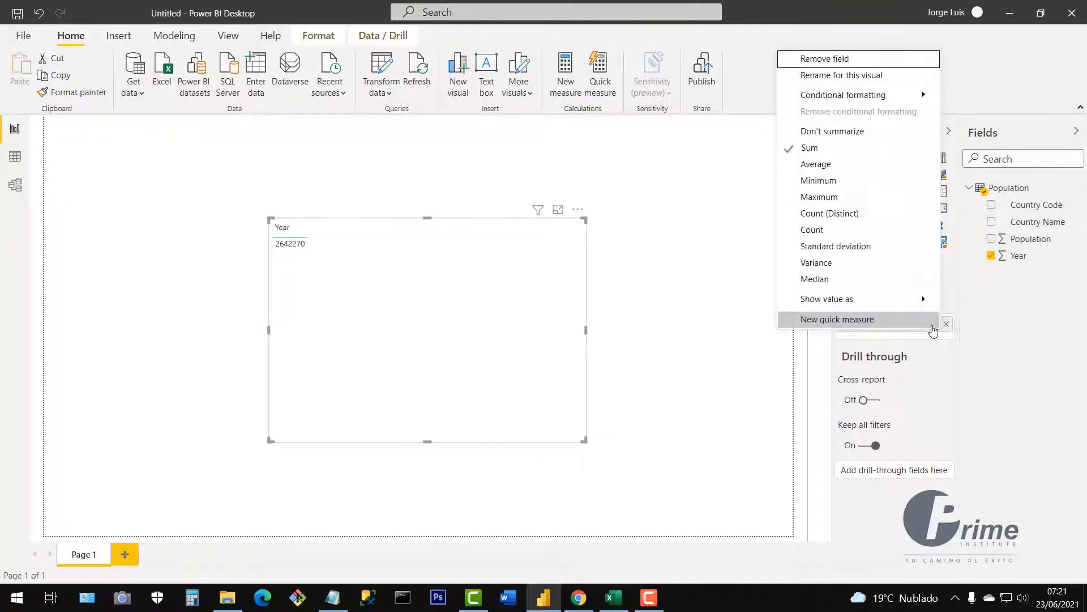
{"action": "left_click", "coordinate": [829, 133]}
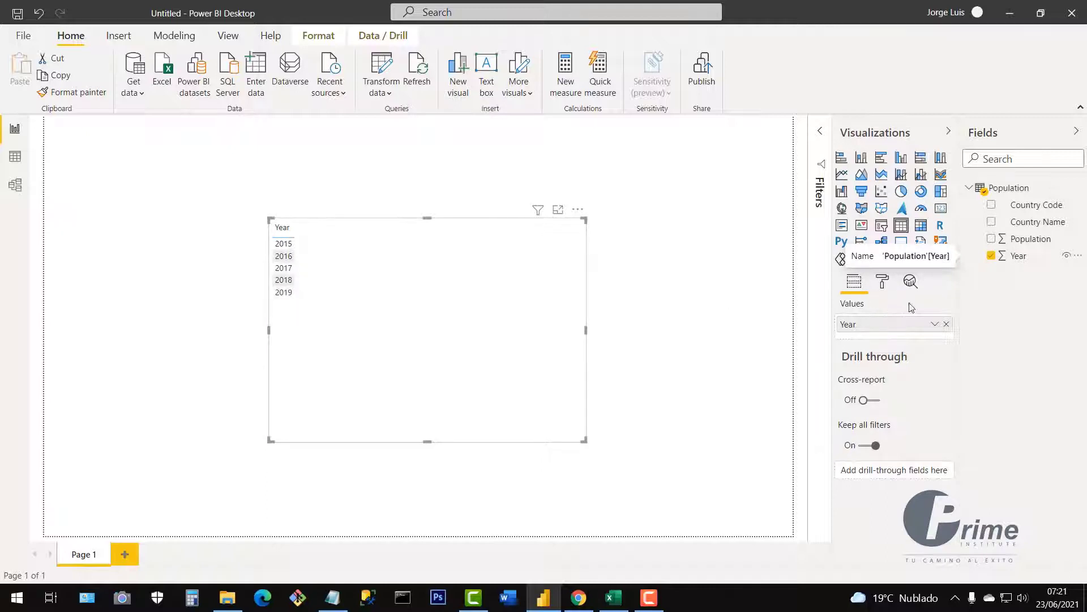
{"action": "left_click", "coordinate": [992, 239]}
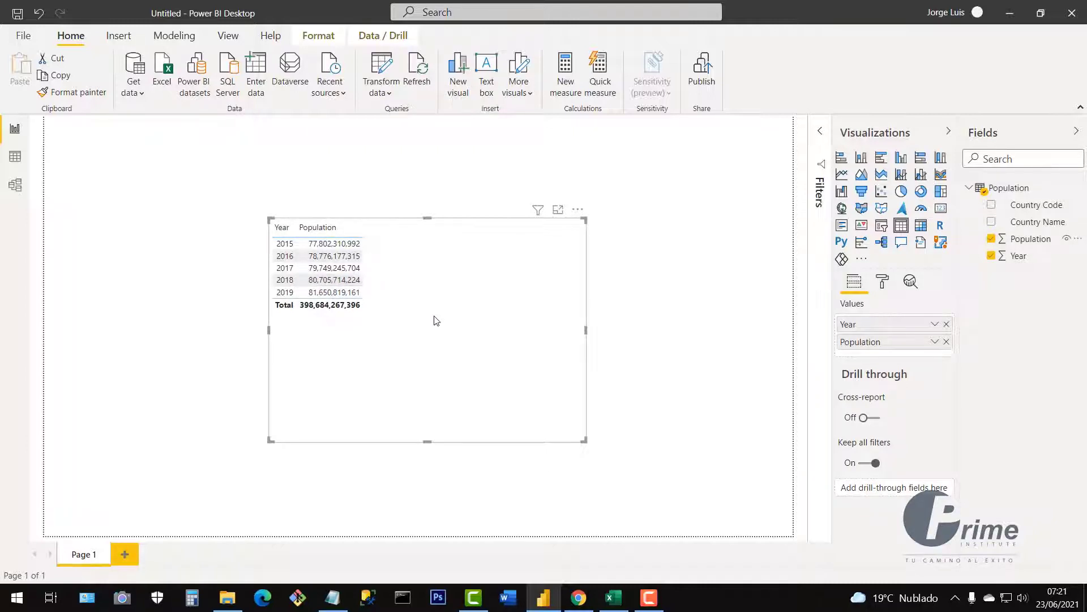
Step: Shrink the table visual and refresh the report's data from the Excel source
{"action": "left_click_drag", "start_coordinate": [436, 320], "coordinate": [452, 325]}
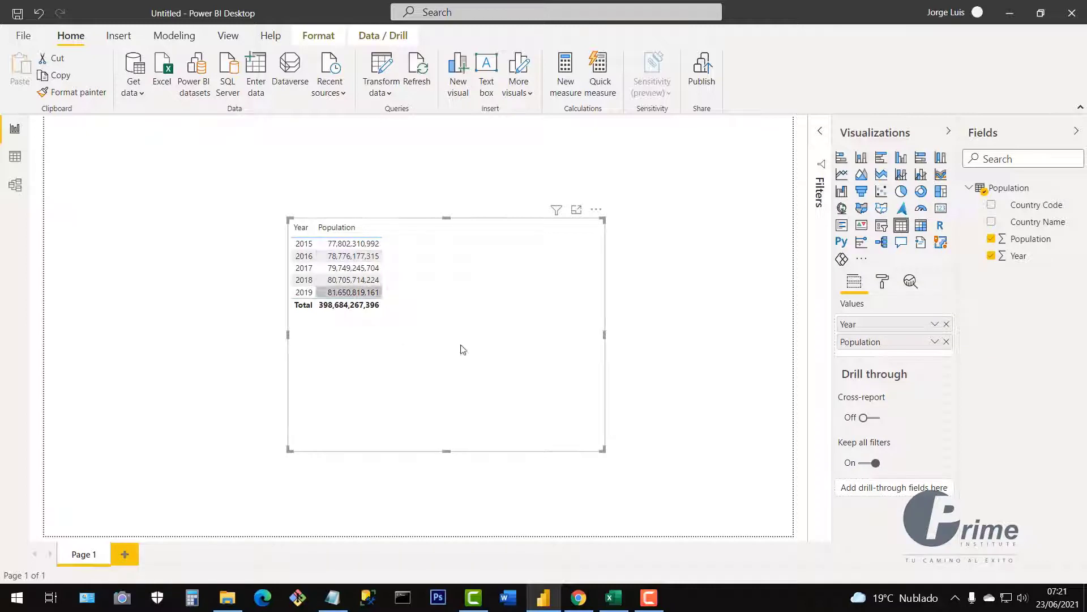
{"action": "left_click_drag", "start_coordinate": [604, 451], "coordinate": [493, 403]}
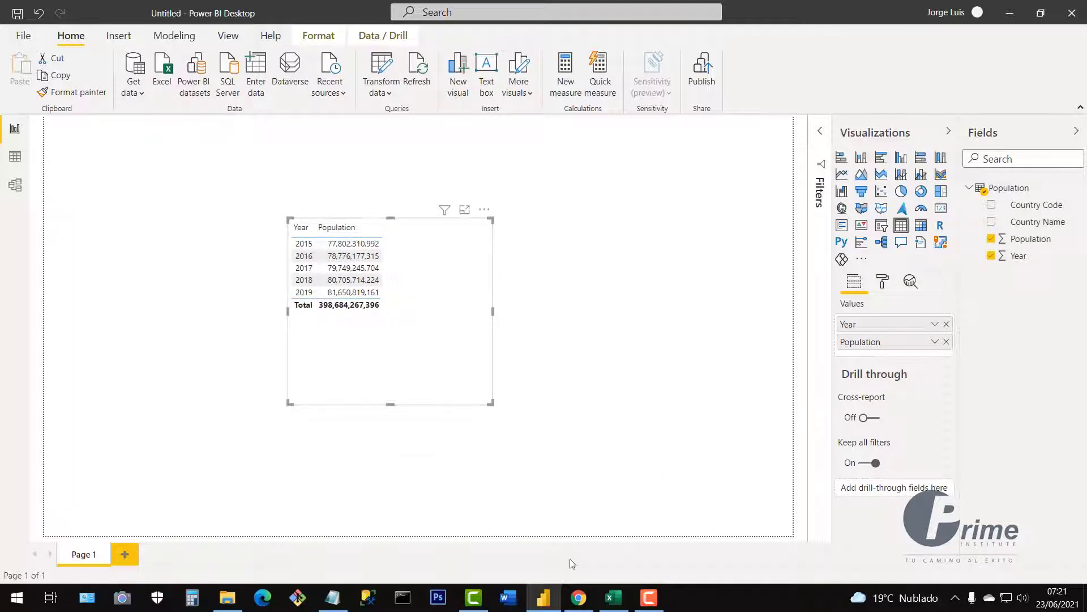
{"action": "left_click", "coordinate": [616, 601]}
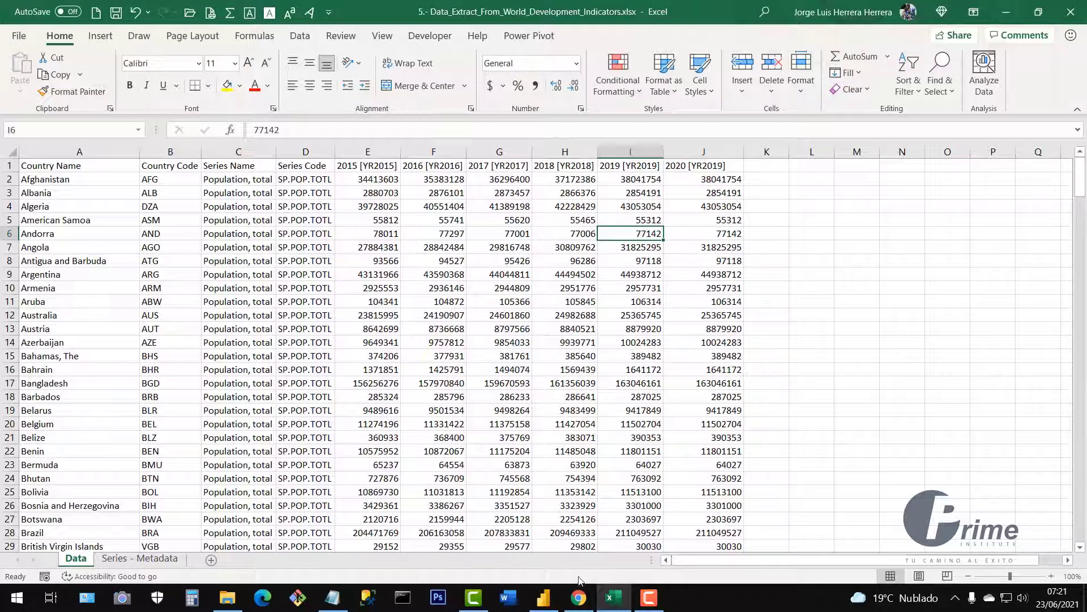
{"action": "left_click", "coordinate": [544, 598]}
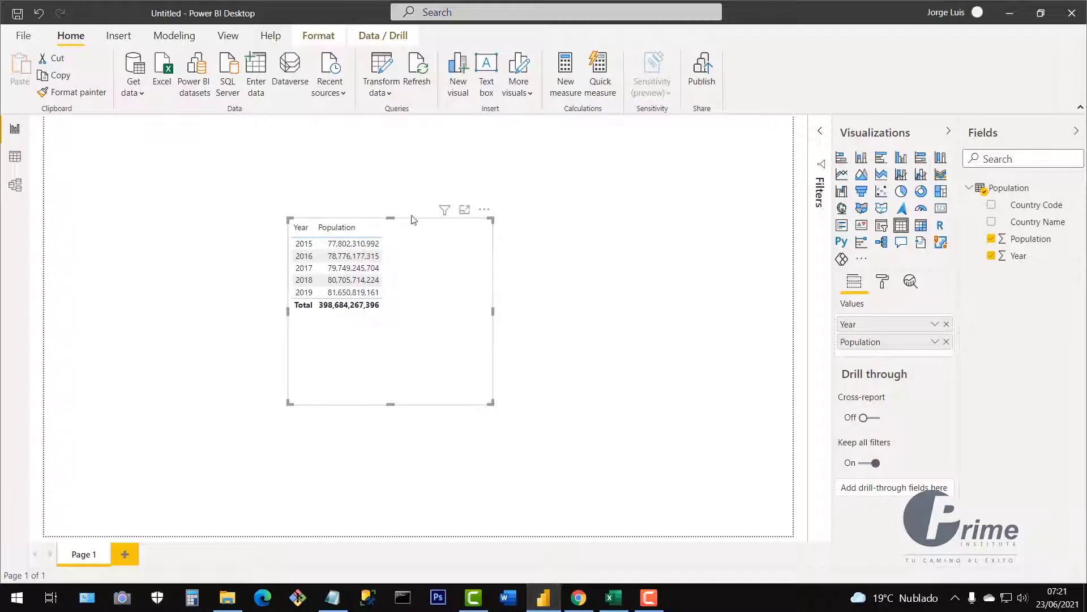
{"action": "left_click", "coordinate": [416, 74]}
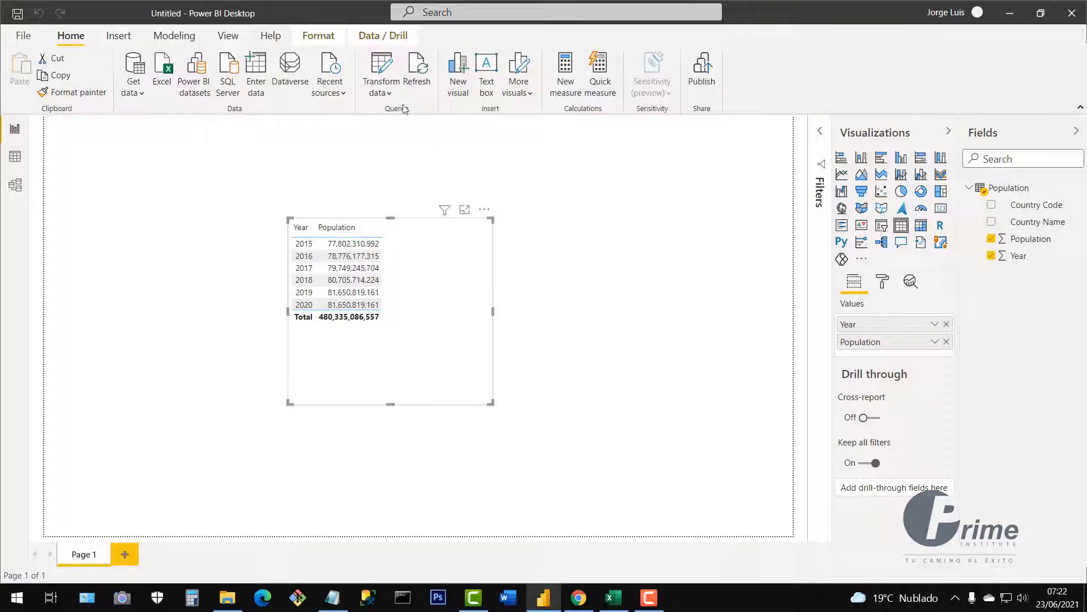
Step: Open the Power Query Editor and review the unpivot options for the Country Name and Country Code columns together, without applying any
{"action": "left_click", "coordinate": [381, 88]}
{"action": "left_click", "coordinate": [417, 118]}
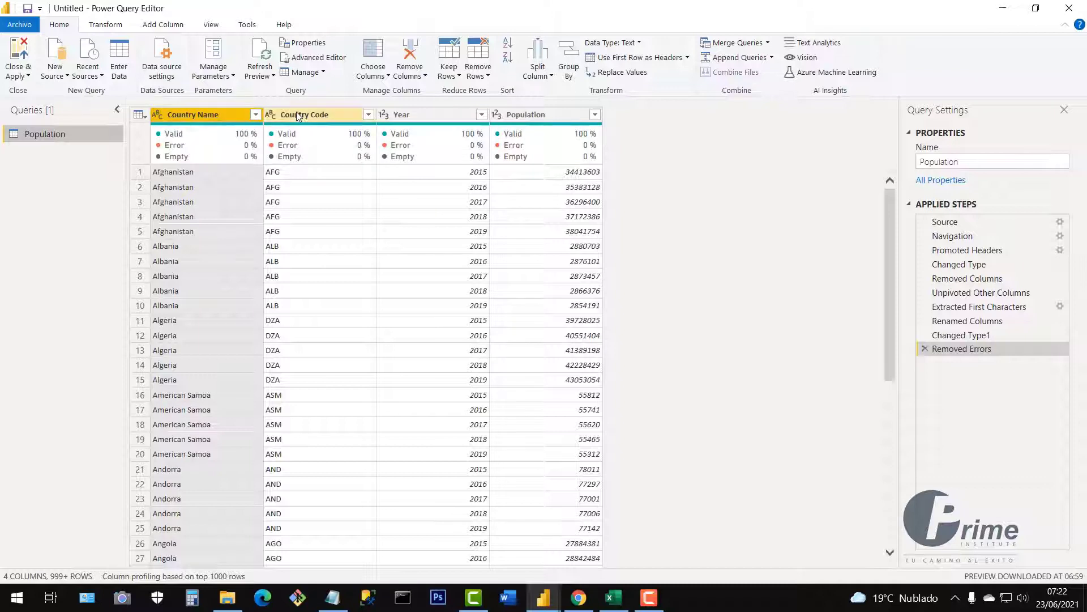
{"action": "left_click", "coordinate": [297, 112]}
{"action": "left_click", "coordinate": [200, 116]}
{"action": "left_click", "coordinate": [306, 115]}
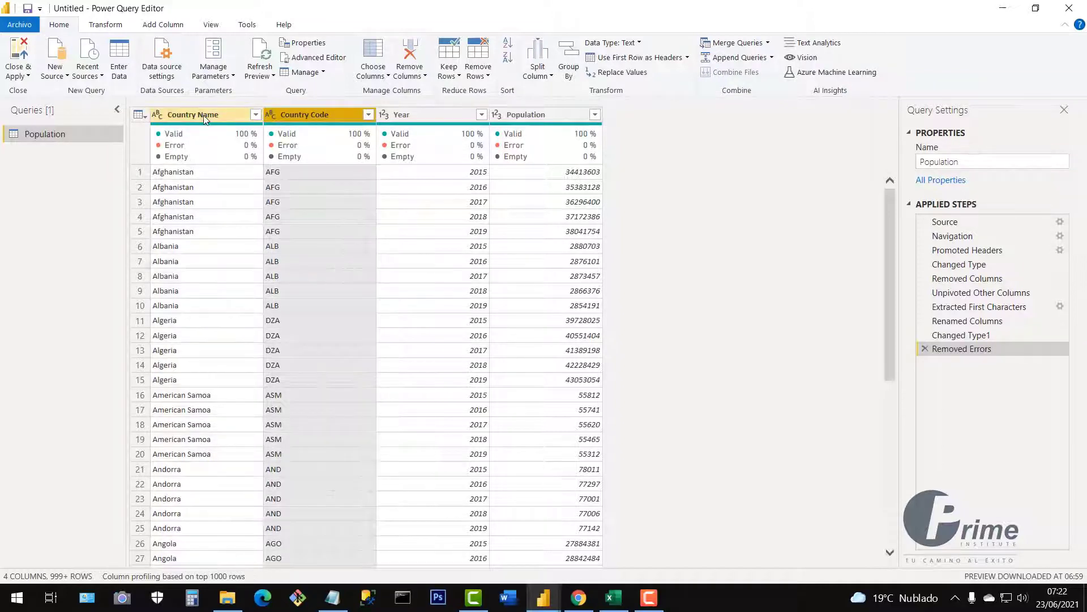
{"action": "left_click", "coordinate": [173, 114]}
{"action": "left_click", "coordinate": [318, 116], "text": "ctrl"}
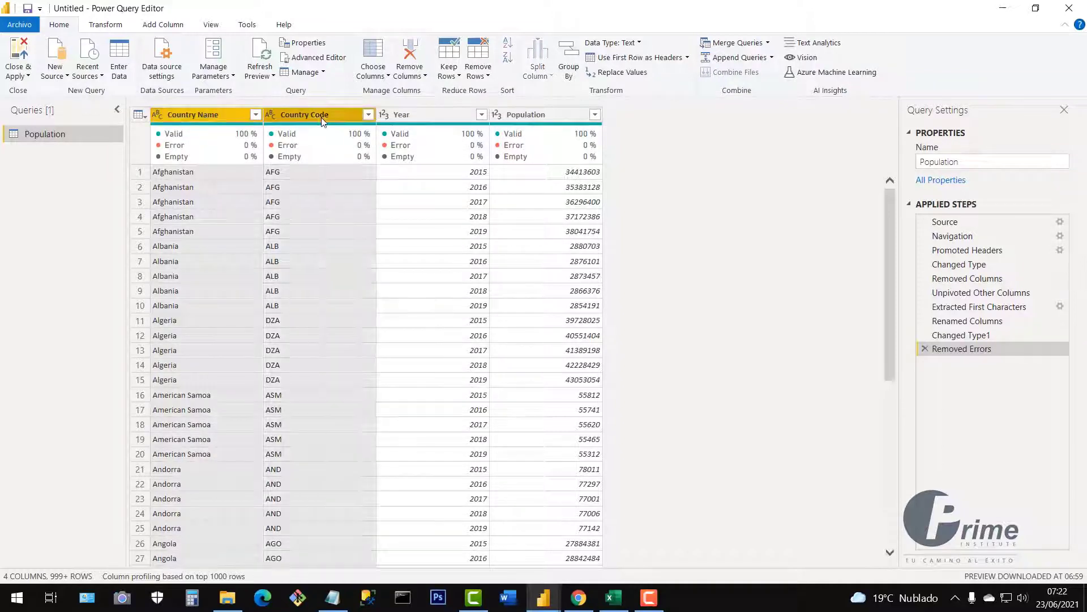
{"action": "right_click", "coordinate": [288, 116]}
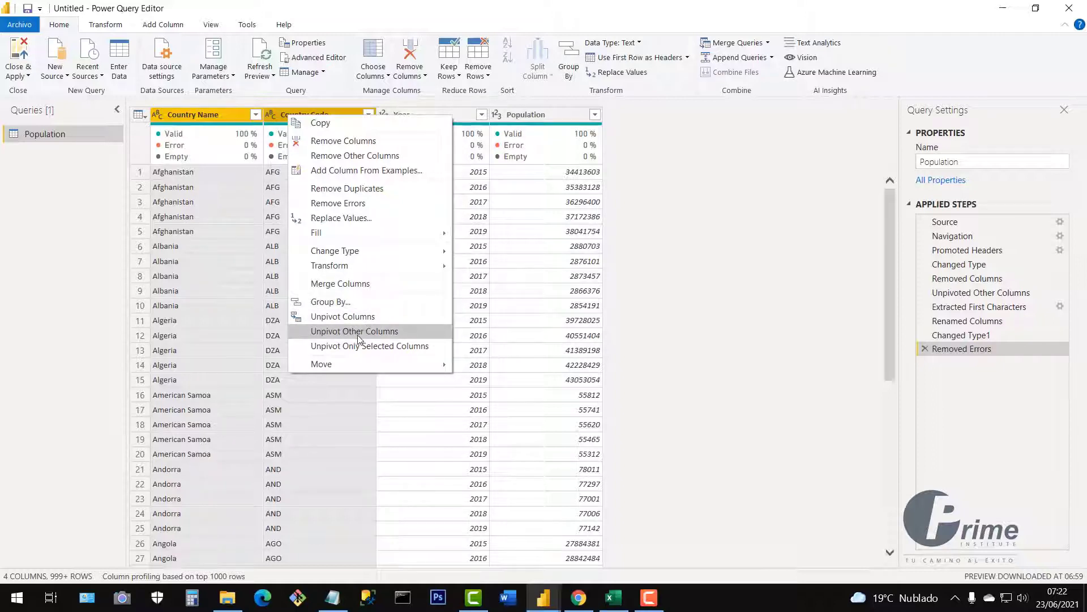
{"action": "left_click", "coordinate": [680, 231]}
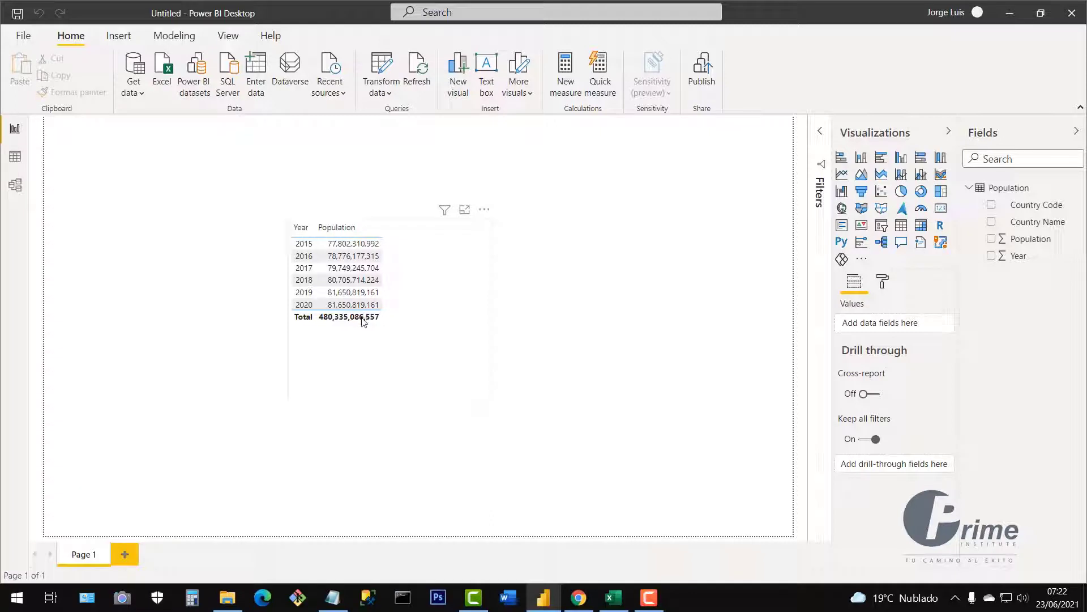
Step: Shrink the table visual closely around its rows and move it to the lower-right corner of the report page
{"action": "left_click_drag", "start_coordinate": [404, 326], "coordinate": [266, 372]}
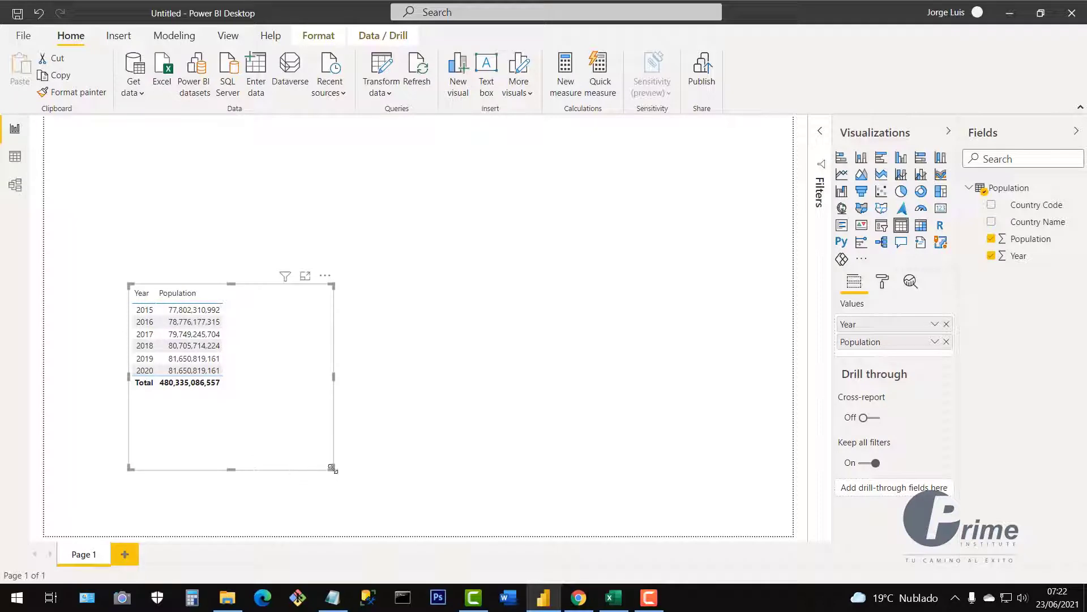
{"action": "left_click_drag", "start_coordinate": [332, 468], "coordinate": [256, 412]}
{"action": "left_click_drag", "start_coordinate": [248, 367], "coordinate": [752, 470]}
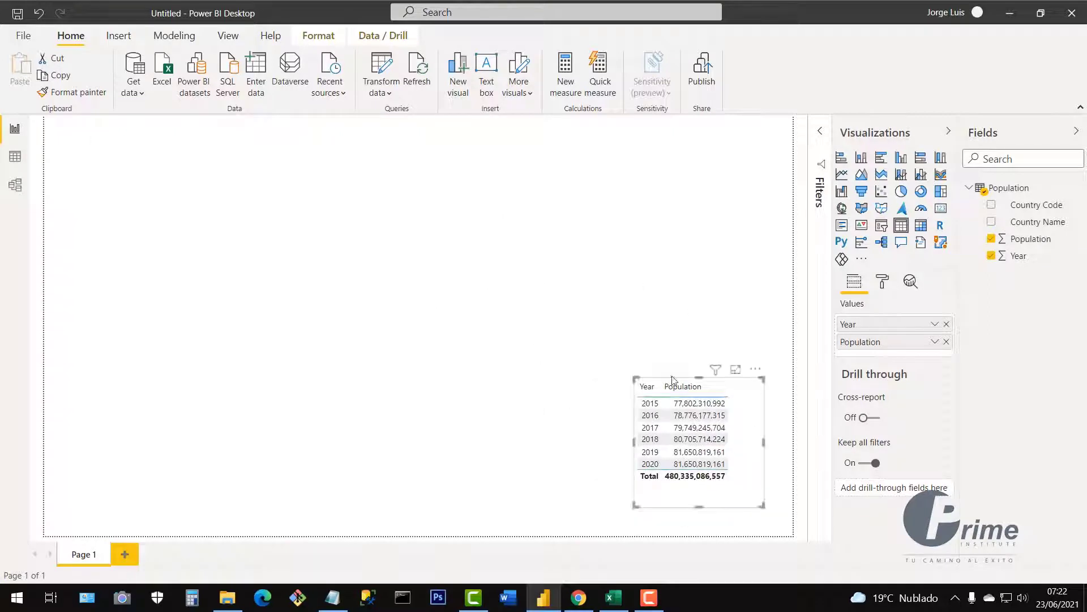
Step: Add a card visual showing the Population field, reduce its size and place it above the table
{"action": "left_click", "coordinate": [683, 255]}
{"action": "left_click", "coordinate": [940, 213]}
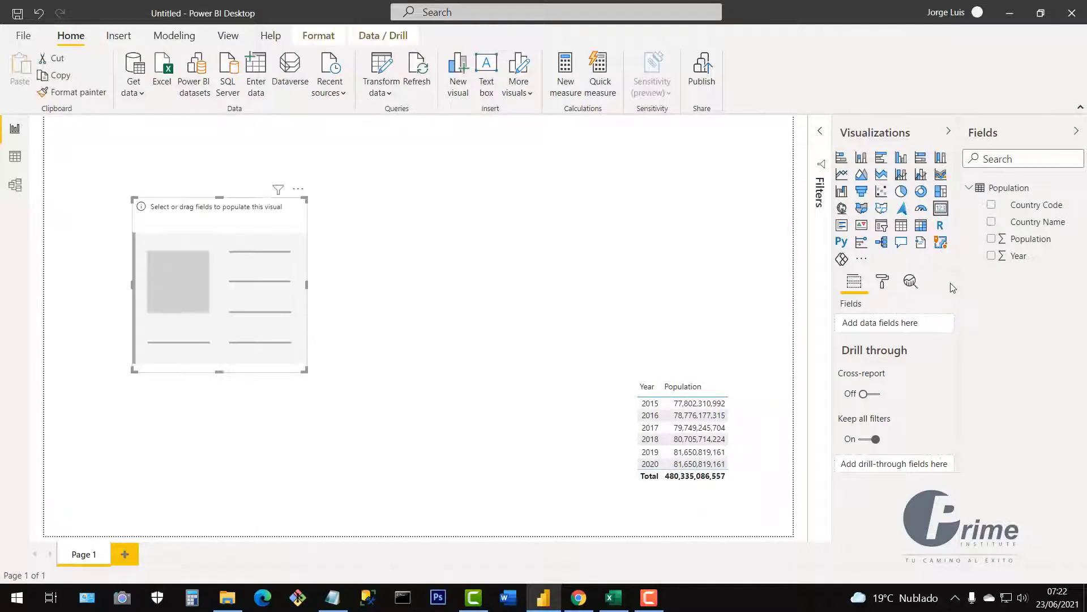
{"action": "left_click", "coordinate": [992, 239]}
{"action": "left_click_drag", "start_coordinate": [305, 372], "coordinate": [720, 332]}
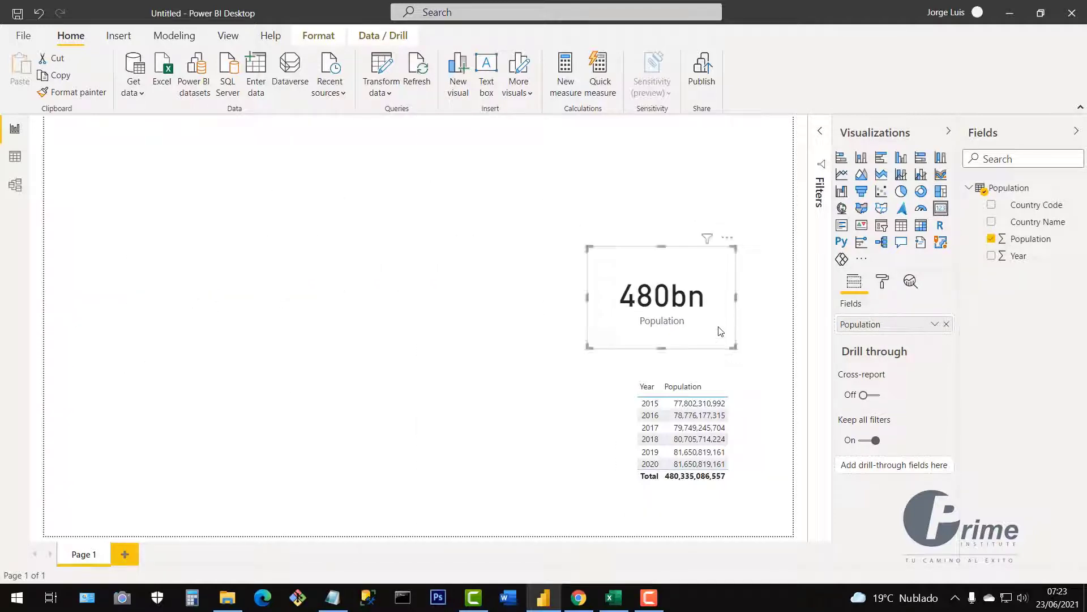
Step: Set the card's data label display units to None and widen the card to fit the full number
{"action": "left_click", "coordinate": [885, 282]}
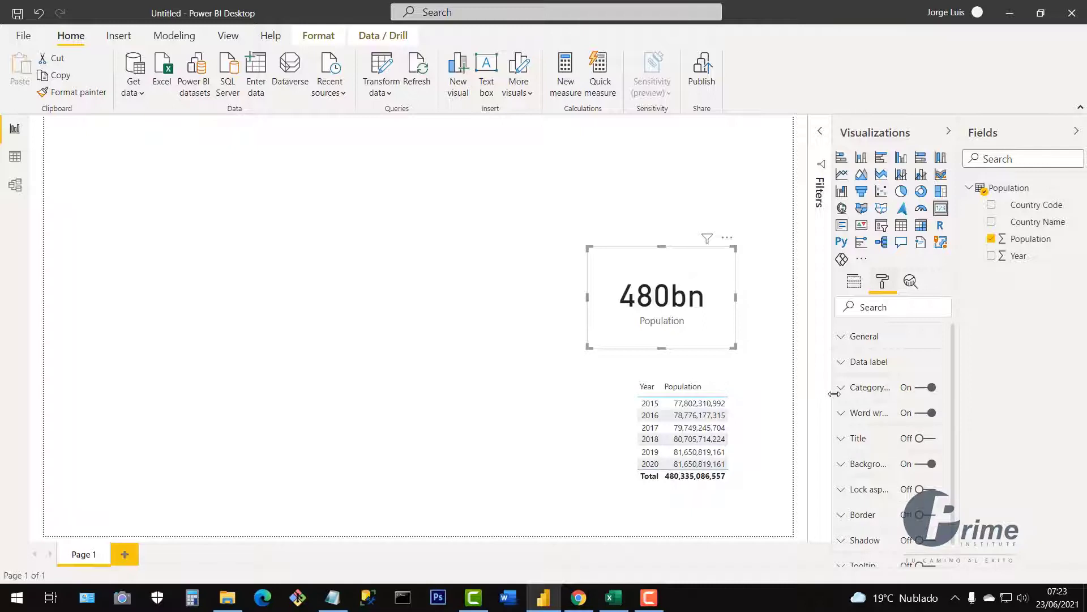
{"action": "left_click_drag", "start_coordinate": [834, 394], "coordinate": [815, 400]}
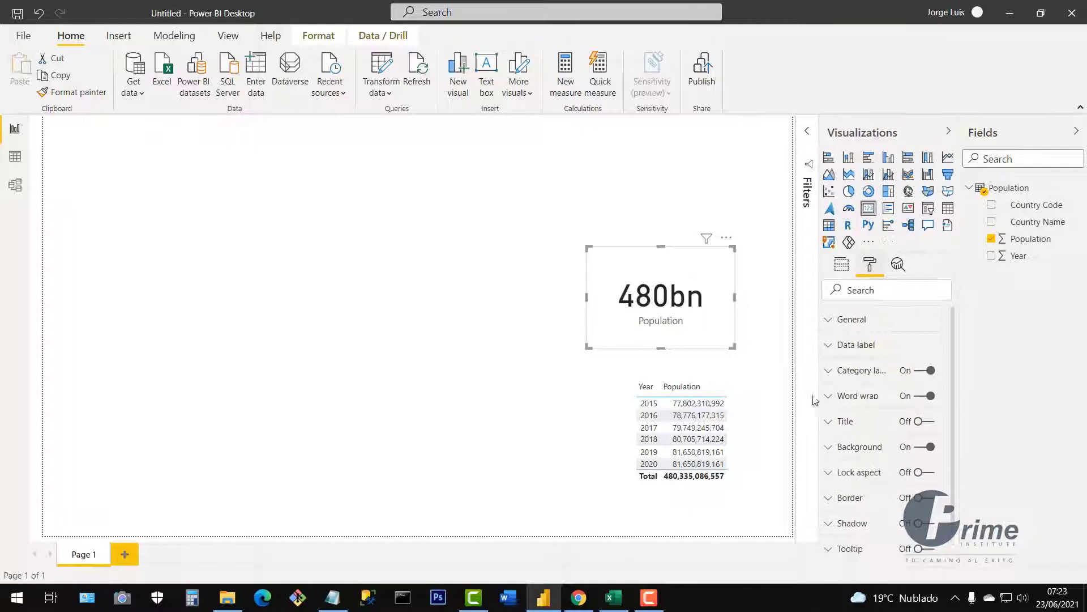
{"action": "left_click", "coordinate": [828, 352]}
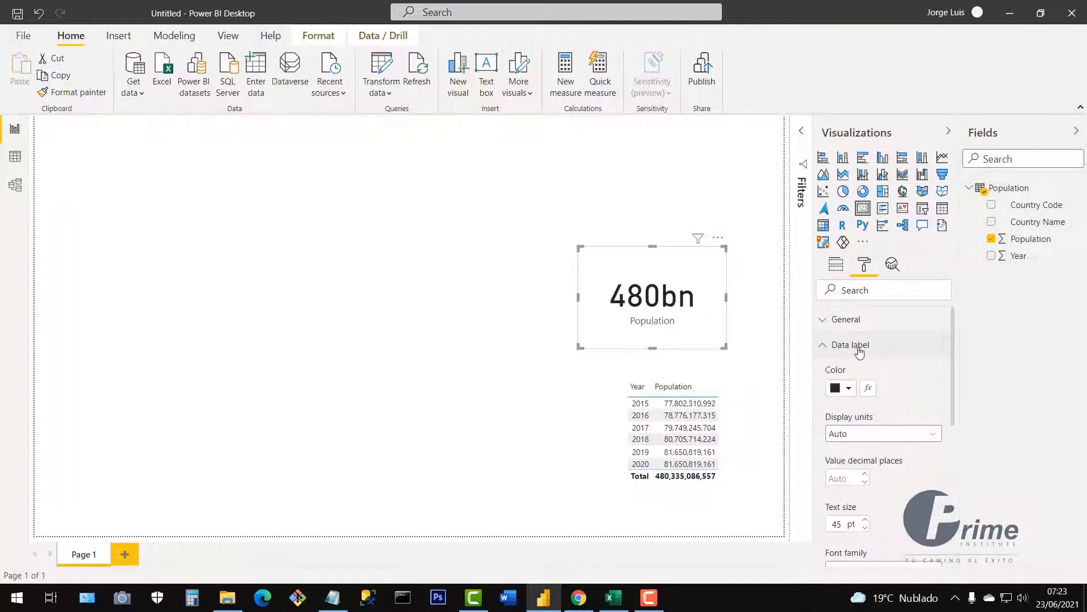
{"action": "left_click", "coordinate": [860, 439]}
{"action": "left_click", "coordinate": [850, 465]}
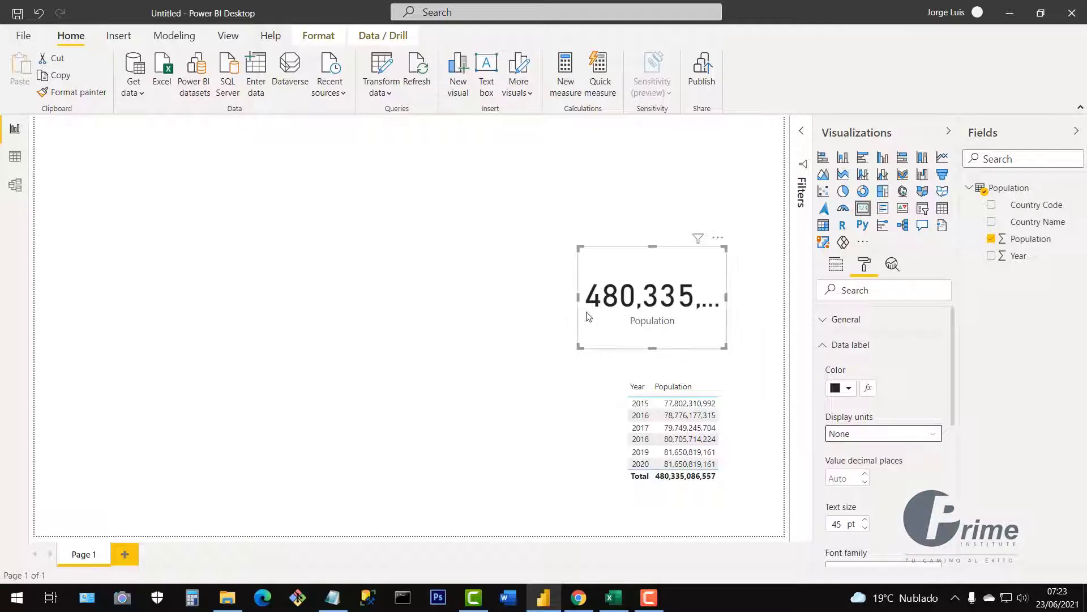
{"action": "left_click_drag", "start_coordinate": [578, 298], "coordinate": [485, 298]}
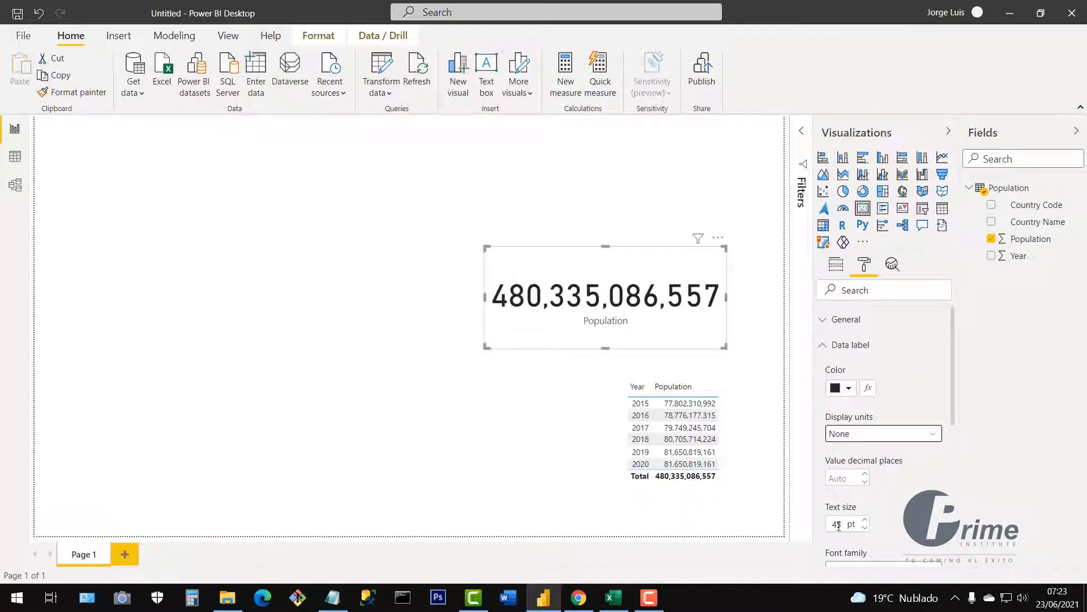
Step: Set the card's data label text size to 30 pt, shrink the card and place it in the page's upper-right corner
{"action": "left_click_drag", "start_coordinate": [839, 525], "coordinate": [814, 522]}
{"action": "type", "text": "30"}
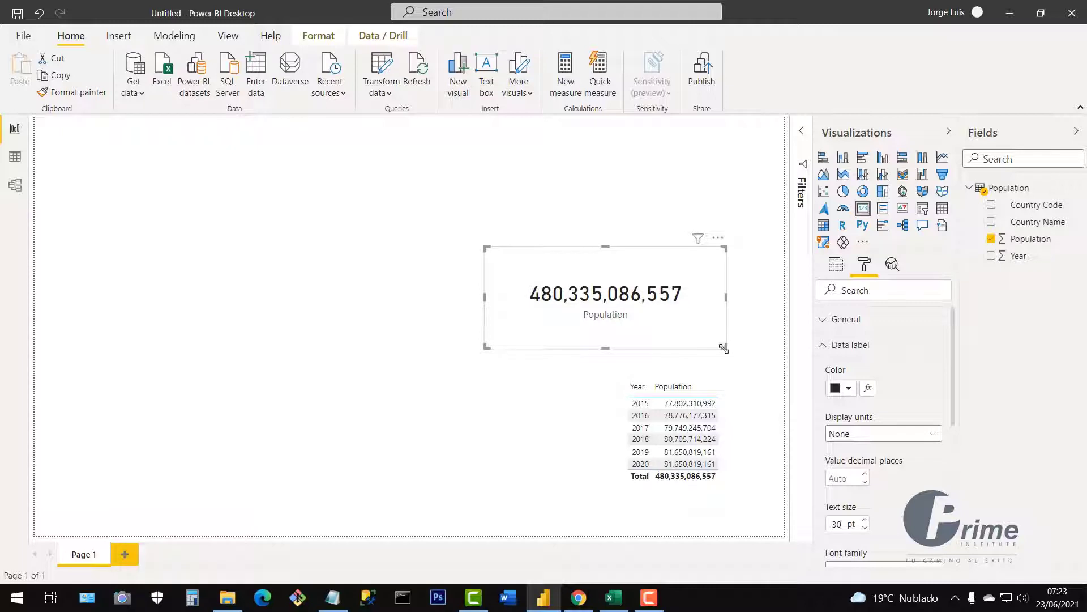
{"action": "left_click_drag", "start_coordinate": [717, 346], "coordinate": [748, 189]}
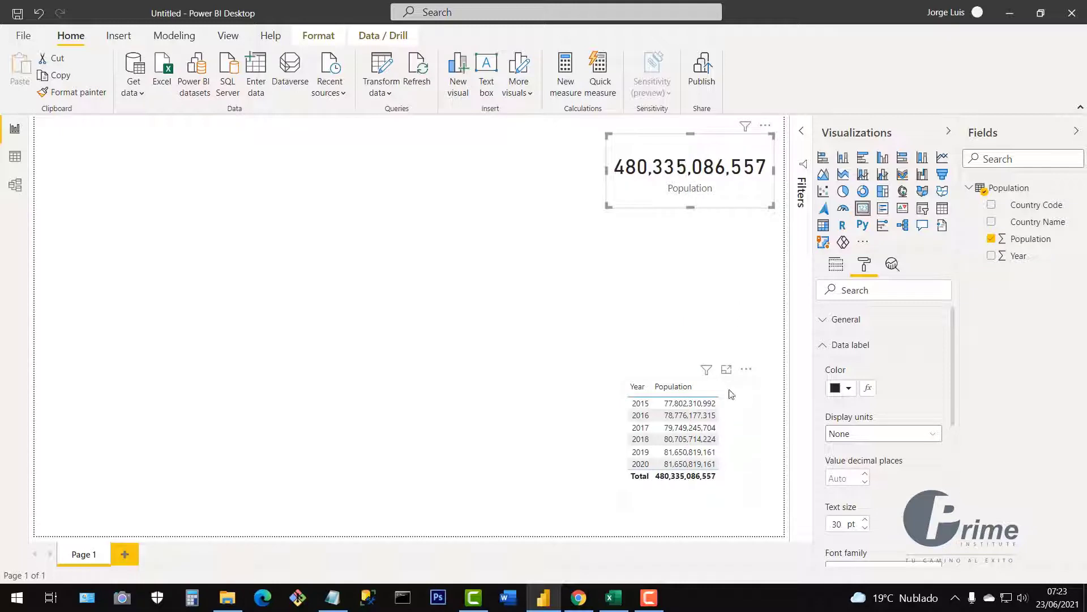
Step: Move the table directly below the Population card and apply the Alternating rows style to it
{"action": "left_click_drag", "start_coordinate": [731, 394], "coordinate": [737, 256]}
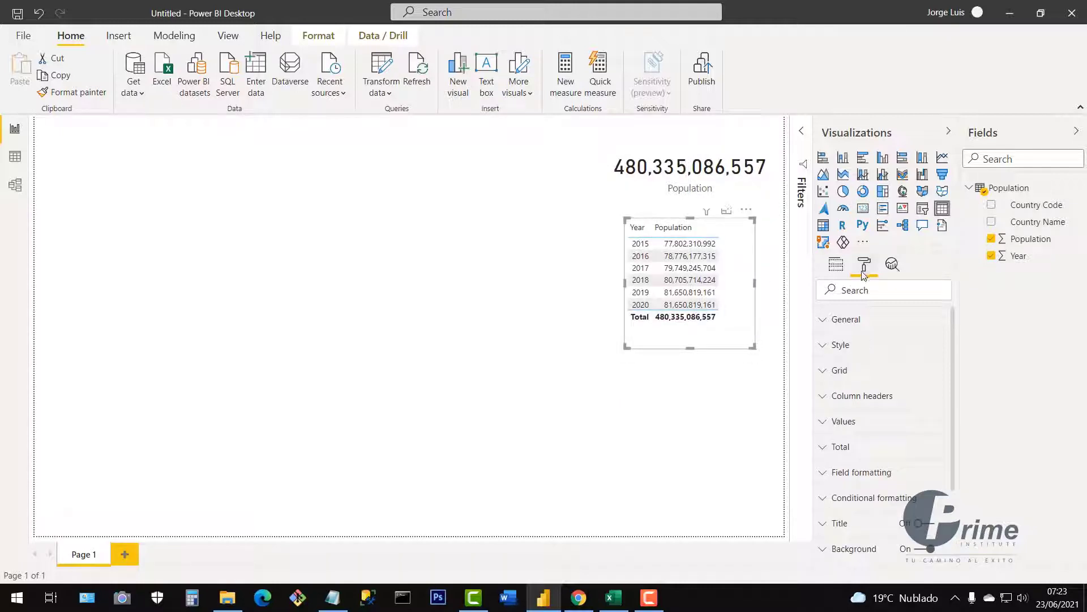
{"action": "left_click", "coordinate": [826, 350]}
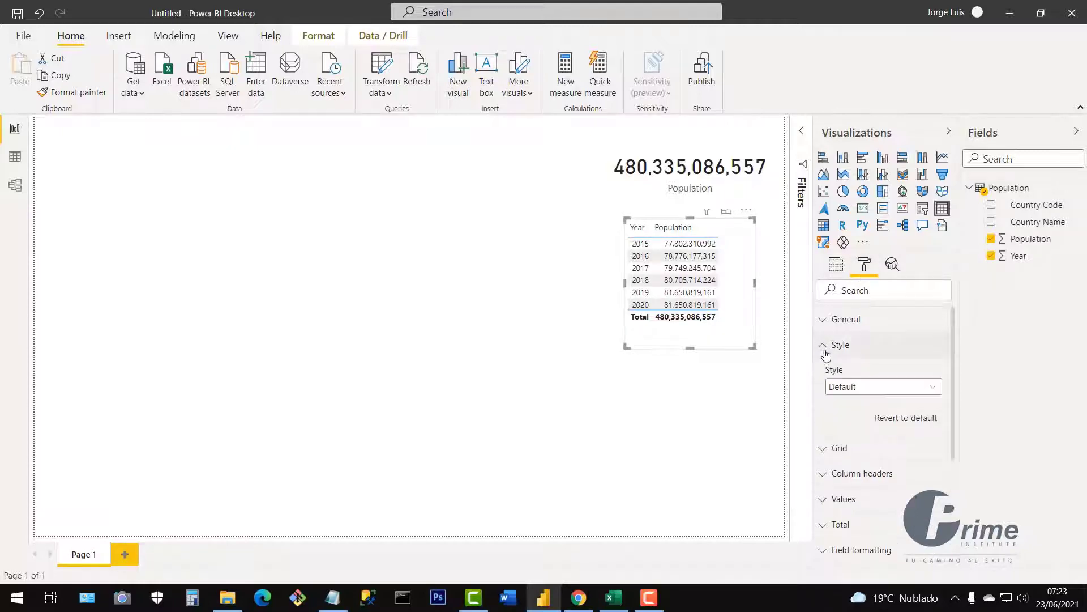
{"action": "left_click", "coordinate": [847, 387]}
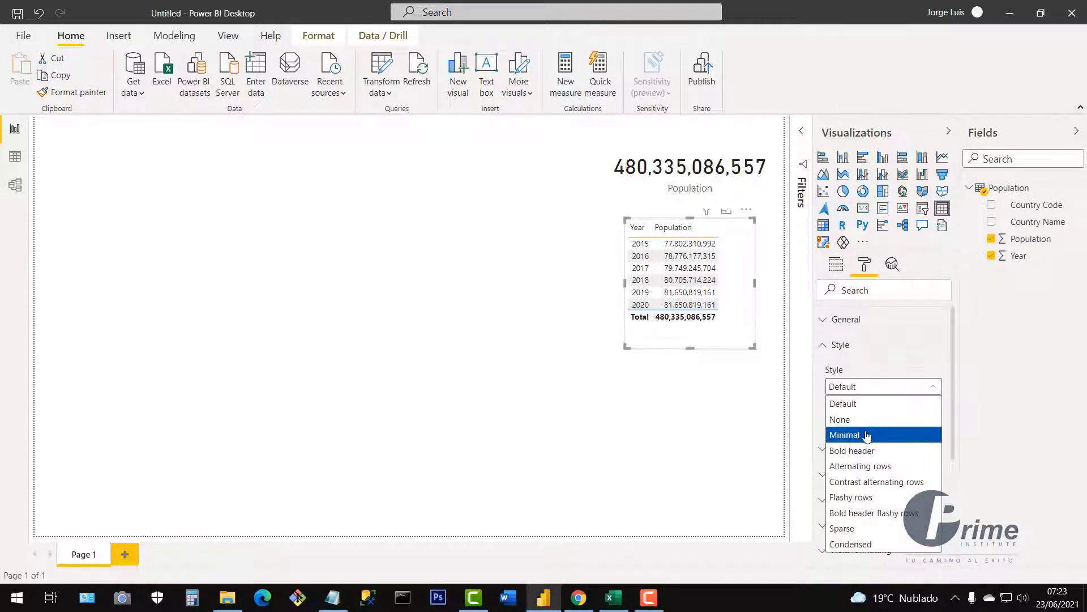
{"action": "left_click", "coordinate": [866, 435]}
{"action": "left_click", "coordinate": [869, 387]}
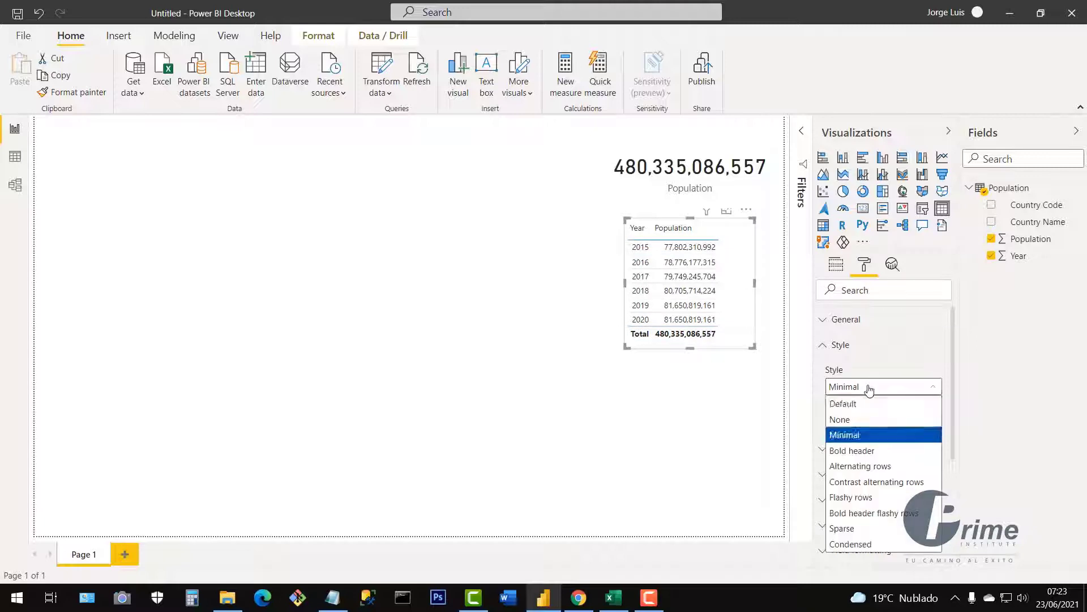
{"action": "left_click", "coordinate": [879, 465]}
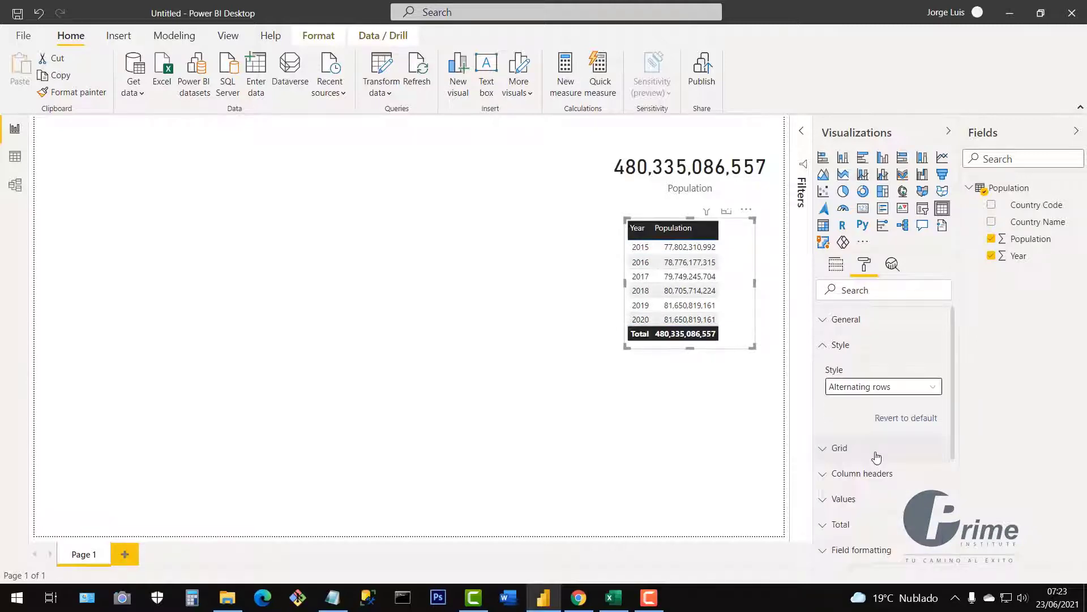
Step: Make the table visual slightly taller and narrower beneath the card, and clear the selection
{"action": "mouse_move", "coordinate": [751, 349]}
{"action": "left_mouse_down"}
{"action": "mouse_move", "coordinate": [747, 367]}
{"action": "mouse_move", "coordinate": [744, 358]}
{"action": "left_mouse_up"}
{"action": "left_click_drag", "start_coordinate": [734, 308], "coordinate": [753, 290]}
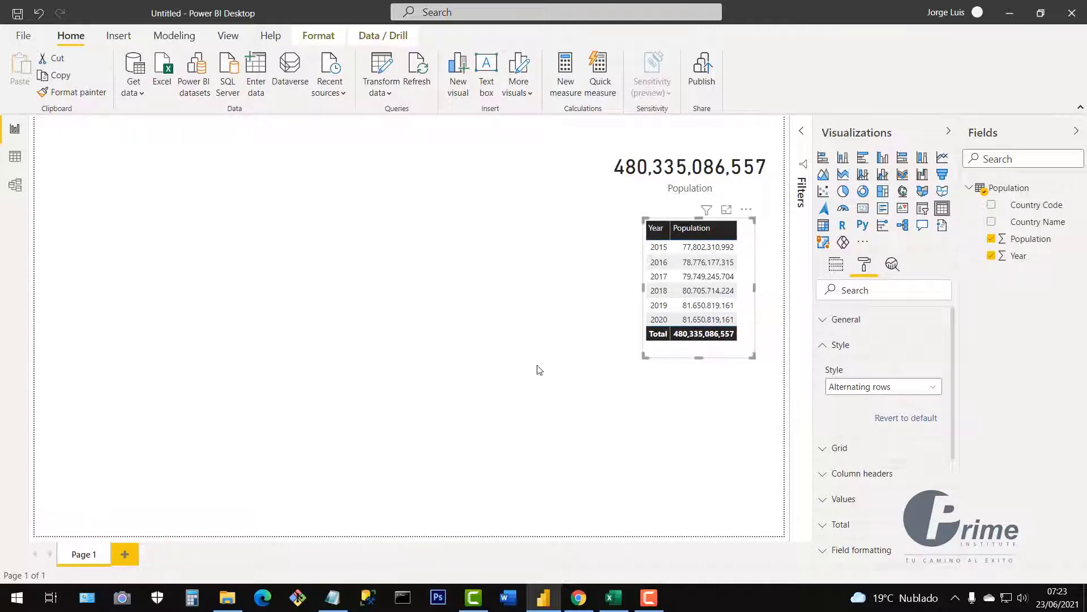
{"action": "key", "text": "Escape"}
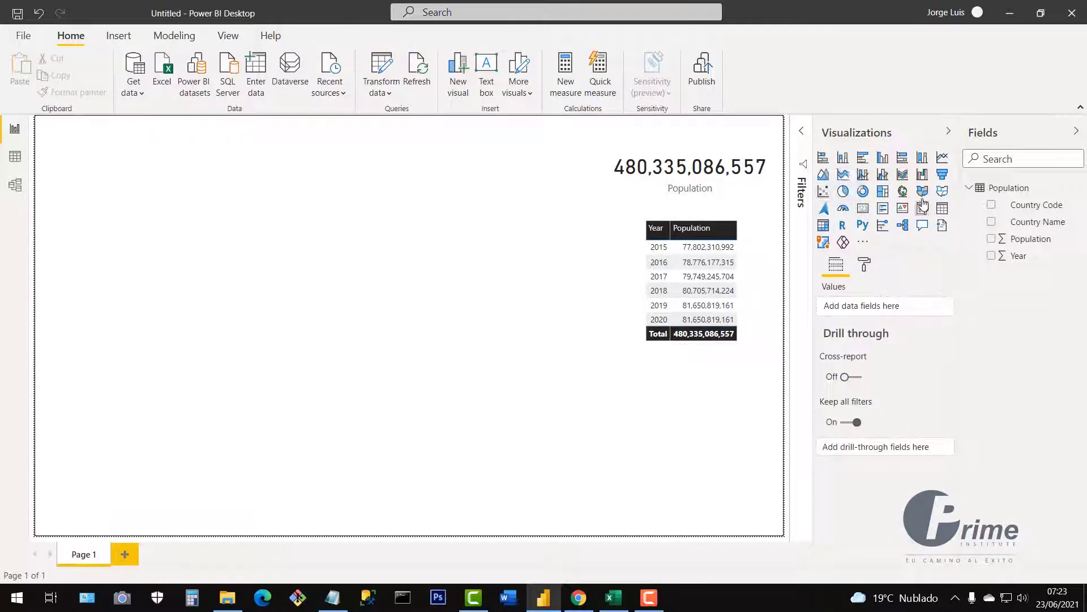
Step: Insert an enlarged map visual with Country Name as the location and Population as the bubble size
{"action": "left_click", "coordinate": [901, 192]}
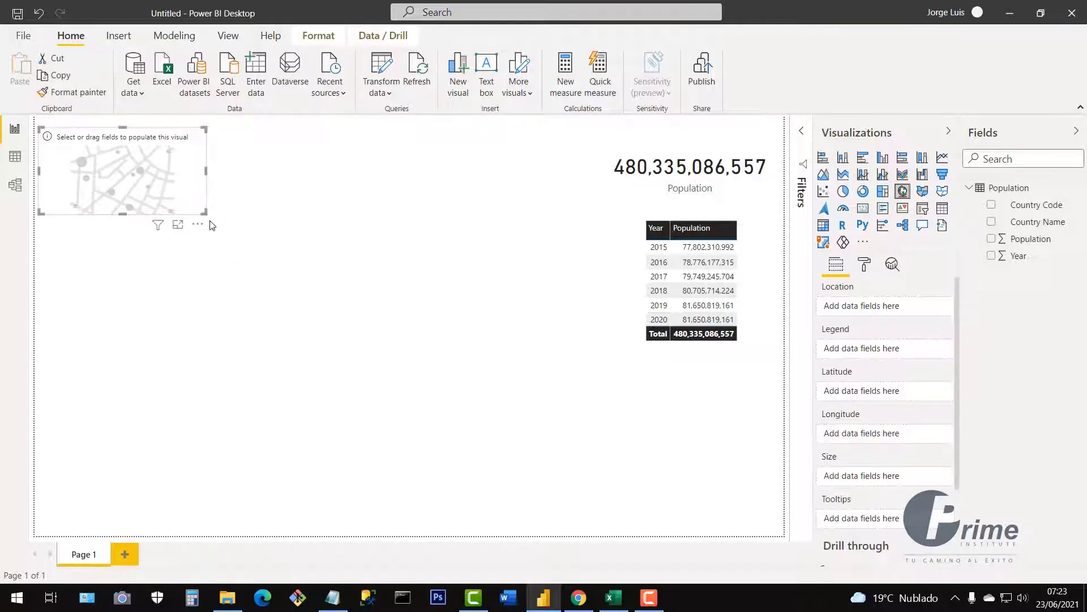
{"action": "left_click_drag", "start_coordinate": [205, 213], "coordinate": [492, 397]}
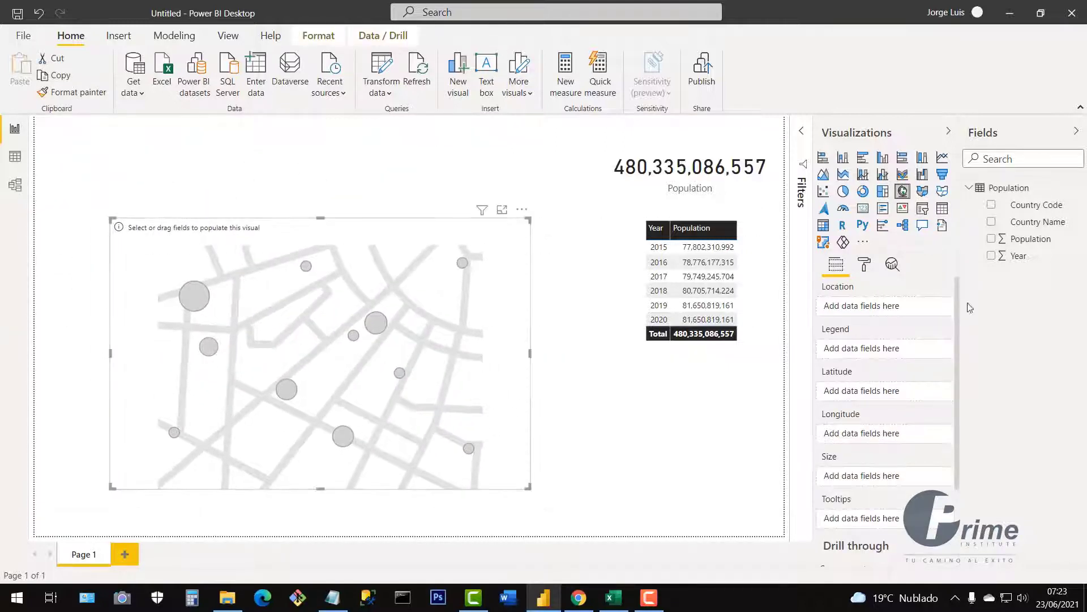
{"action": "left_click", "coordinate": [991, 222]}
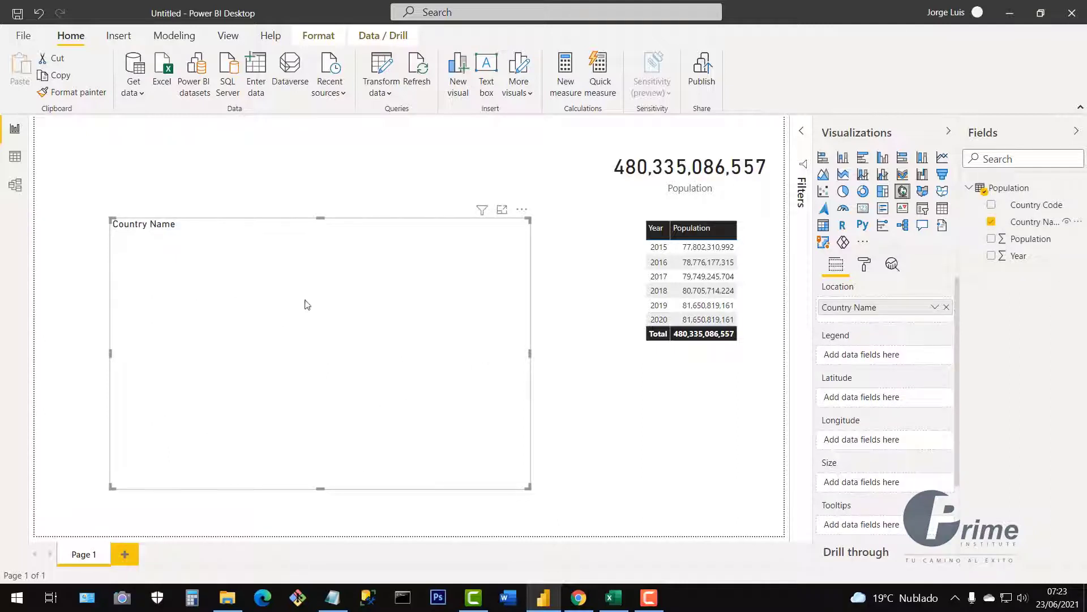
{"action": "left_click", "coordinate": [991, 239]}
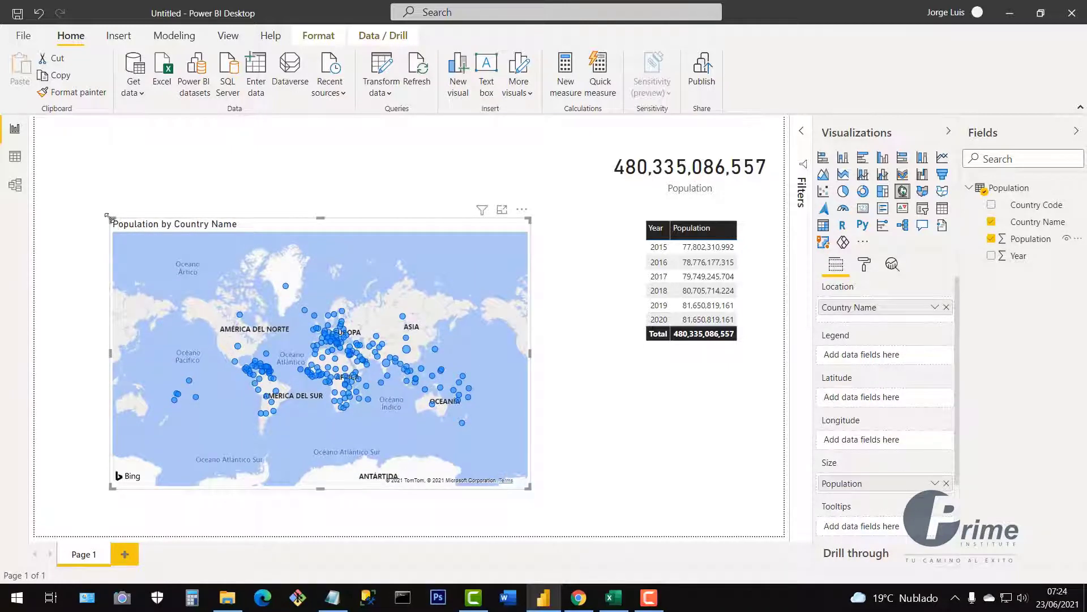
Step: Enlarge the map to fill the page area beside the table, from the left margin down to the bottom edge
{"action": "left_click_drag", "start_coordinate": [111, 219], "coordinate": [53, 224]}
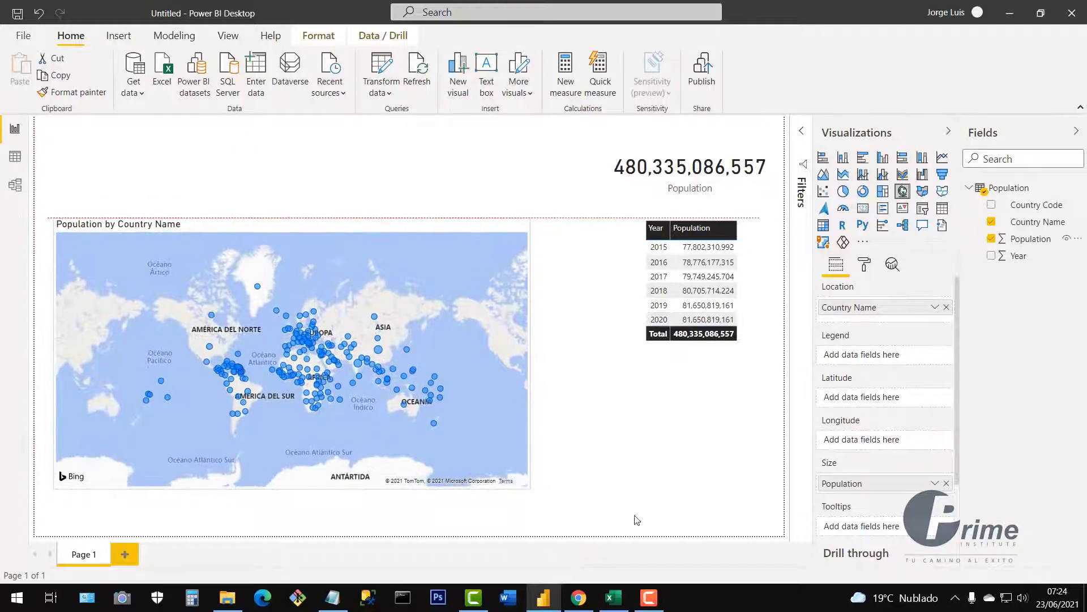
{"action": "left_click_drag", "start_coordinate": [528, 488], "coordinate": [575, 525]}
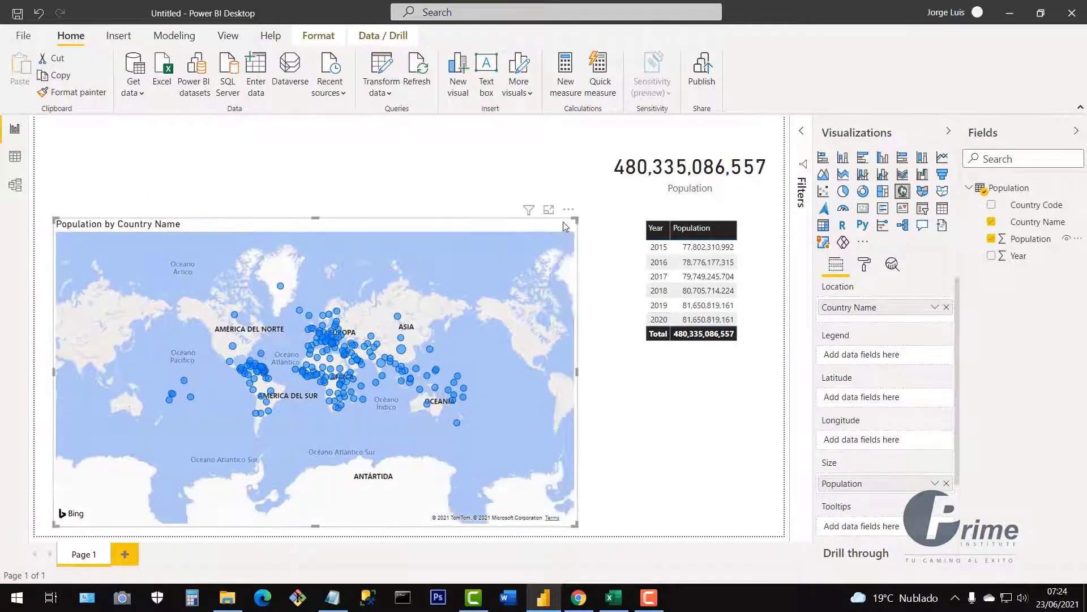
{"action": "left_click_drag", "start_coordinate": [574, 219], "coordinate": [585, 209]}
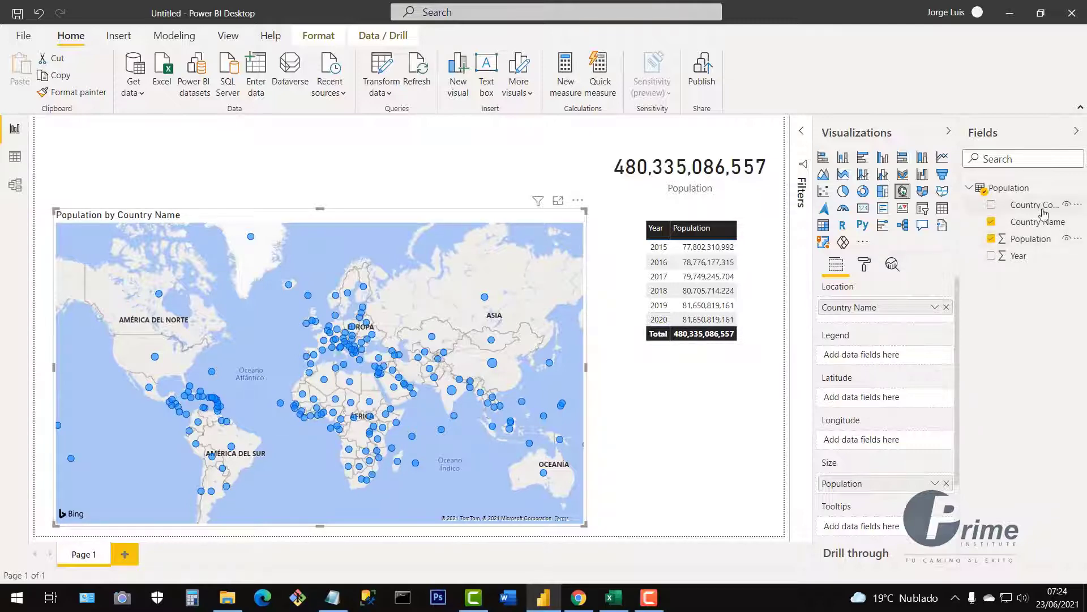
Step: Assign Country Code as the map's legend field and extend the map's top edge slightly upward
{"action": "left_click_drag", "start_coordinate": [1037, 211], "coordinate": [877, 360]}
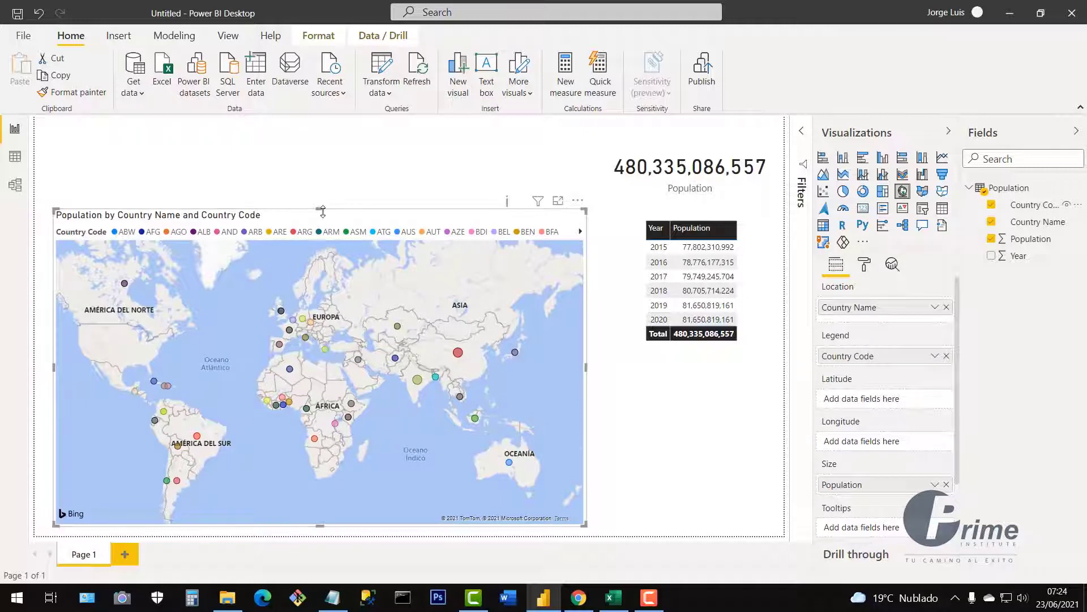
{"action": "left_click_drag", "start_coordinate": [323, 211], "coordinate": [327, 194]}
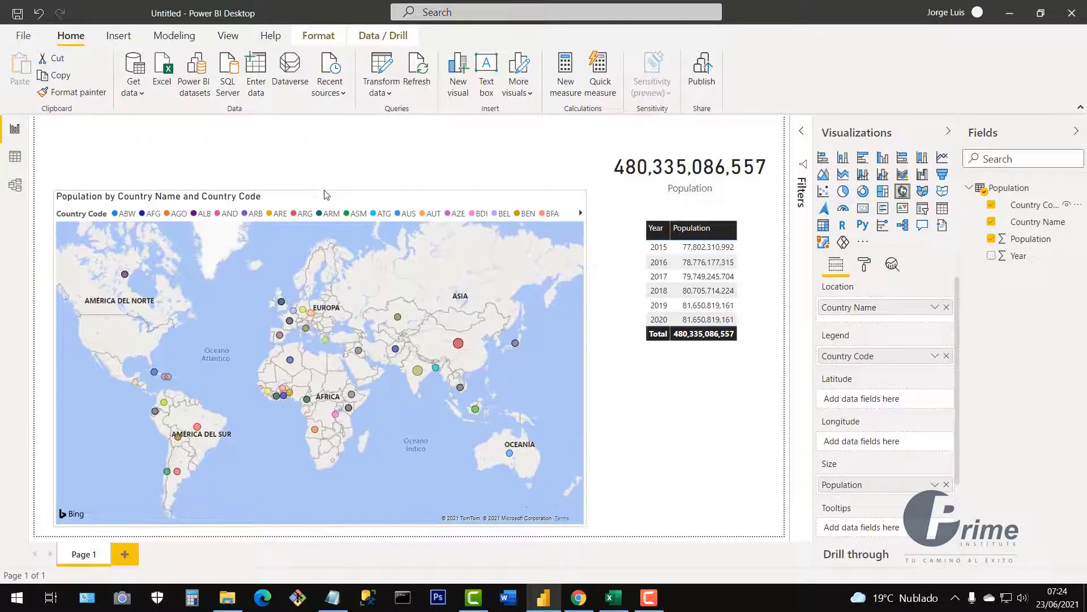
Step: Turn off the legend display in the map's formatting
{"action": "left_click", "coordinate": [867, 262]}
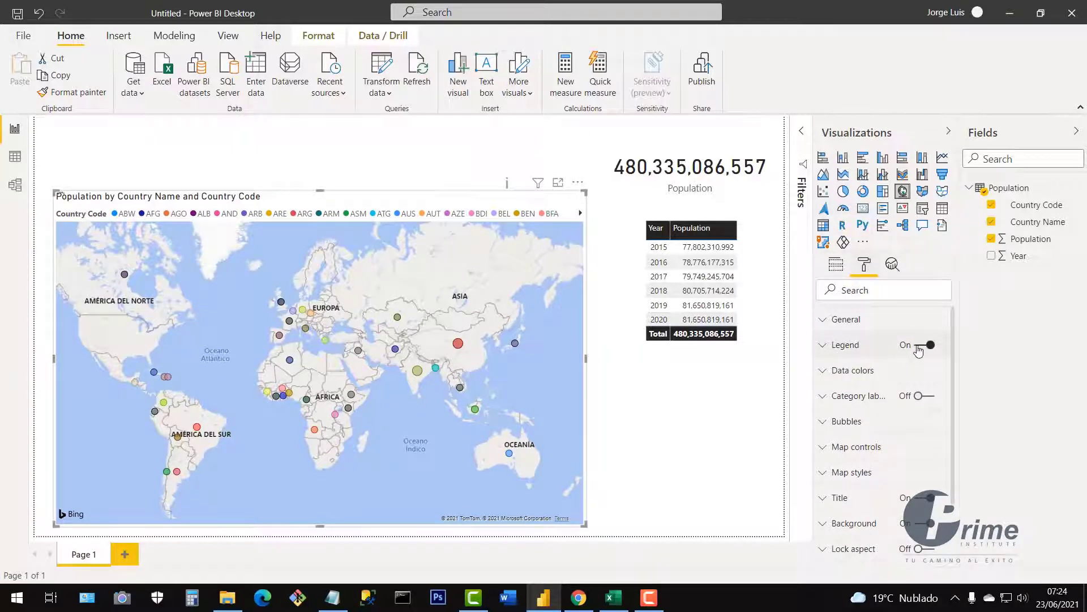
{"action": "left_click", "coordinate": [917, 350]}
{"action": "left_click", "coordinate": [931, 348]}
{"action": "left_click", "coordinate": [921, 352]}
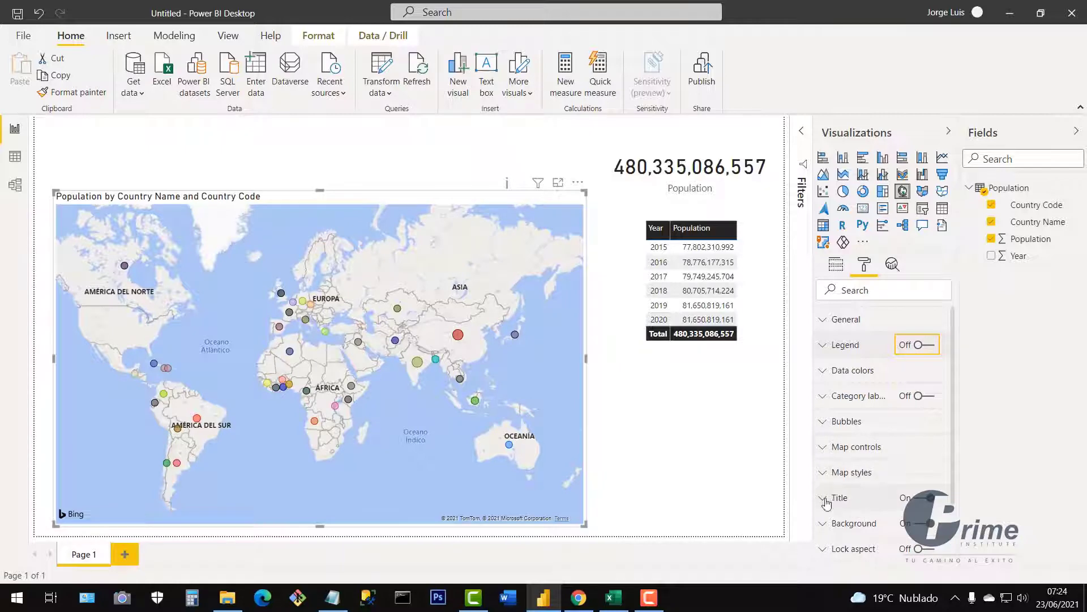
Step: Center the map's title above the visual
{"action": "left_click", "coordinate": [848, 494]}
{"action": "scroll", "coordinate": [877, 460], "scroll_direction": "down", "scroll_amount": 3}
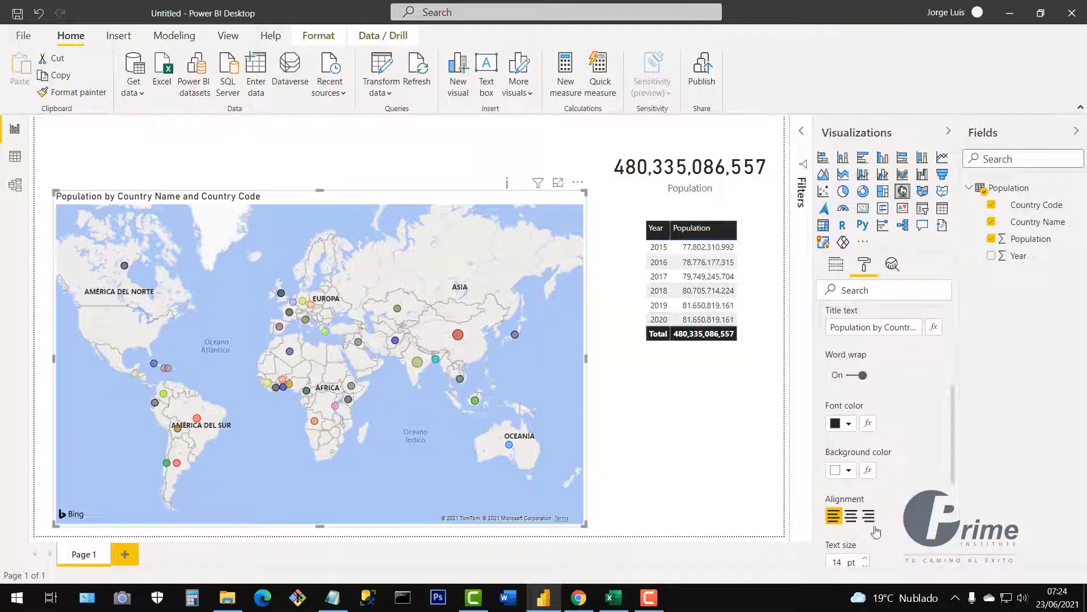
{"action": "left_click", "coordinate": [851, 517]}
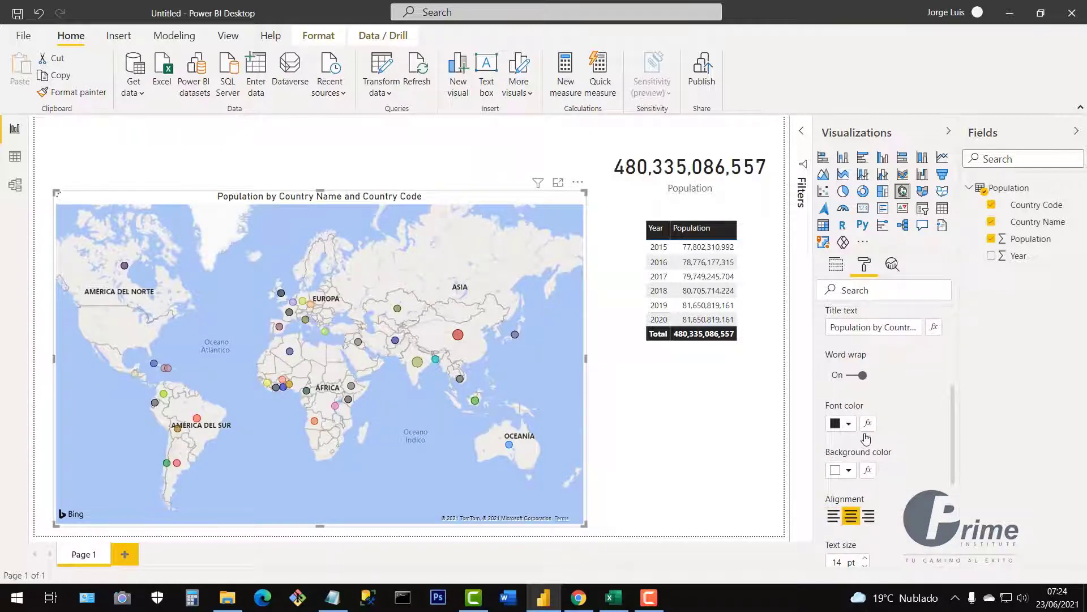
{"action": "scroll", "coordinate": [867, 438], "scroll_direction": "up", "scroll_amount": 4}
{"action": "left_click", "coordinate": [821, 498]}
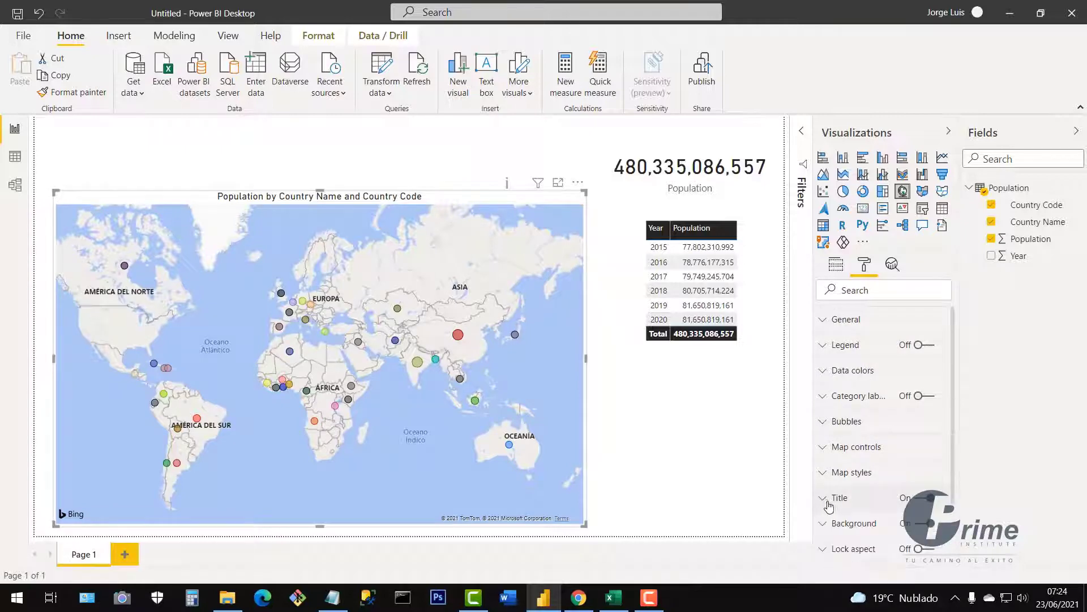
Step: Set the map's bubble size to 13
{"action": "left_click", "coordinate": [824, 428]}
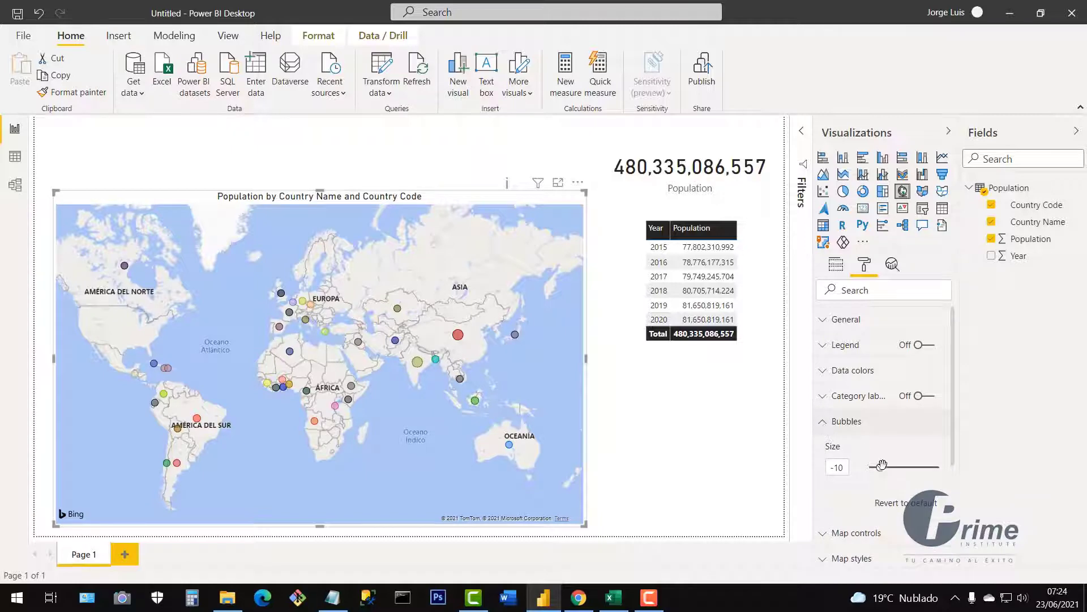
{"action": "left_click_drag", "start_coordinate": [881, 468], "coordinate": [891, 469]}
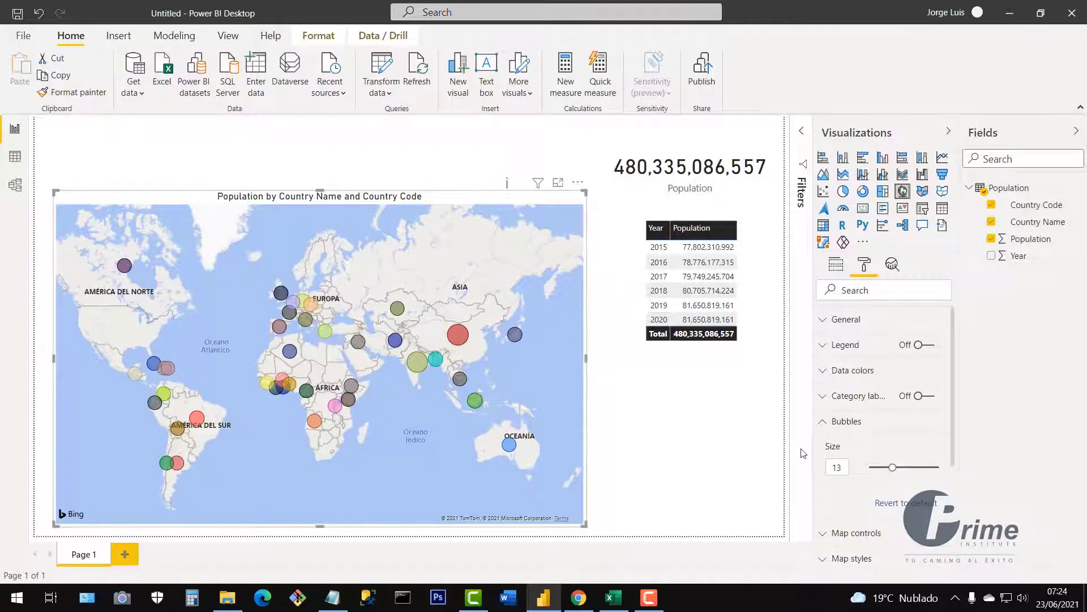
{"action": "left_click", "coordinate": [823, 425]}
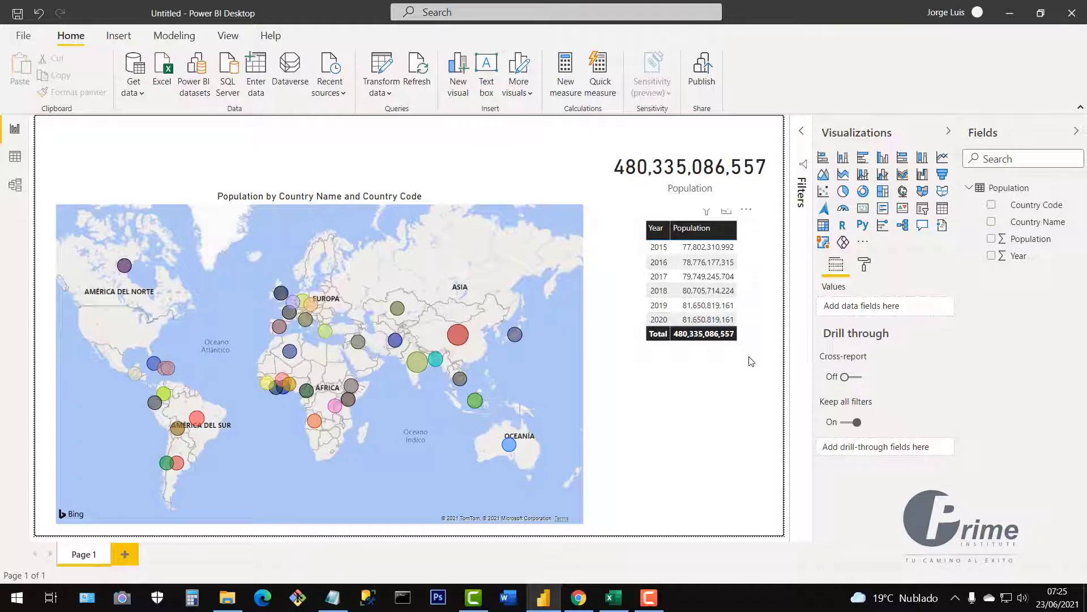
Step: Move the yearly population table down to free space beneath the Population card, and clear the selection
{"action": "left_click_drag", "start_coordinate": [739, 347], "coordinate": [739, 450]}
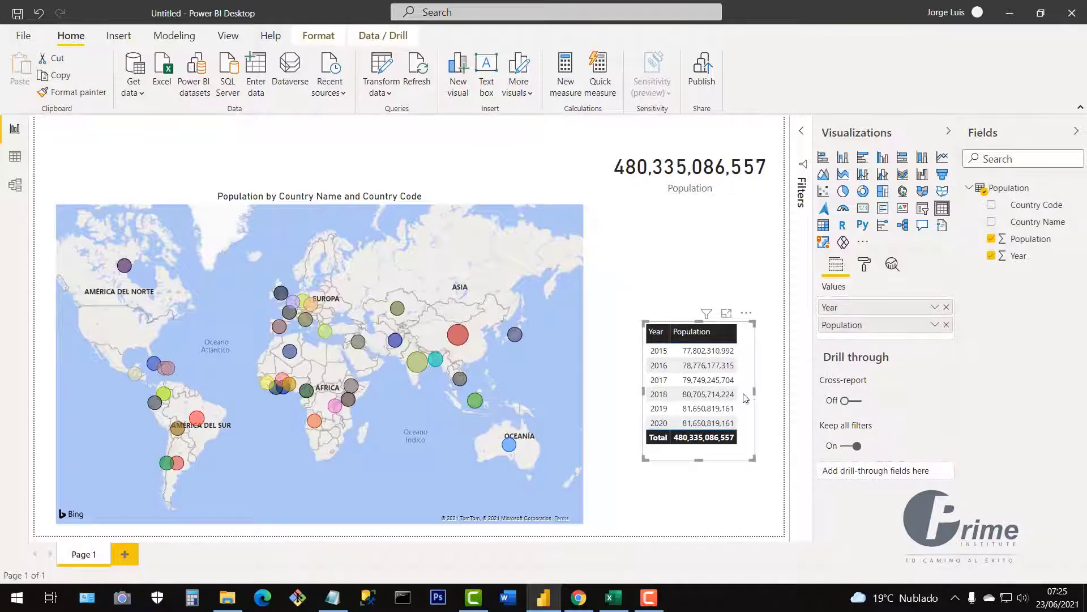
{"action": "left_click_drag", "start_coordinate": [744, 393], "coordinate": [743, 402]}
{"action": "left_click", "coordinate": [728, 265]}
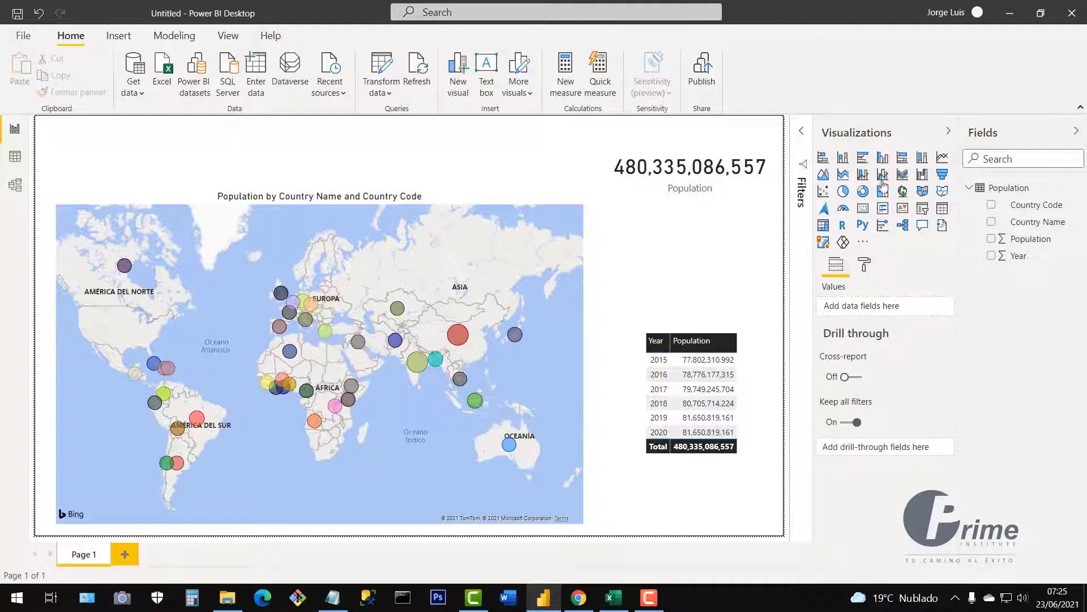
Step: Open the AppSource gallery of additional Power BI visuals and list all categories
{"action": "left_click", "coordinate": [864, 245]}
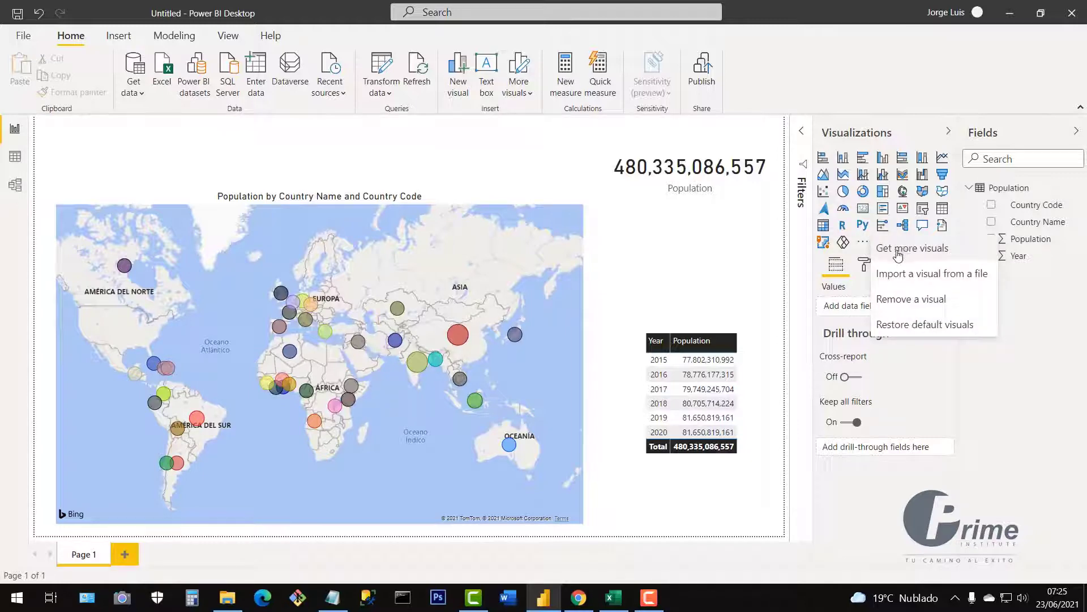
{"action": "left_click", "coordinate": [931, 255]}
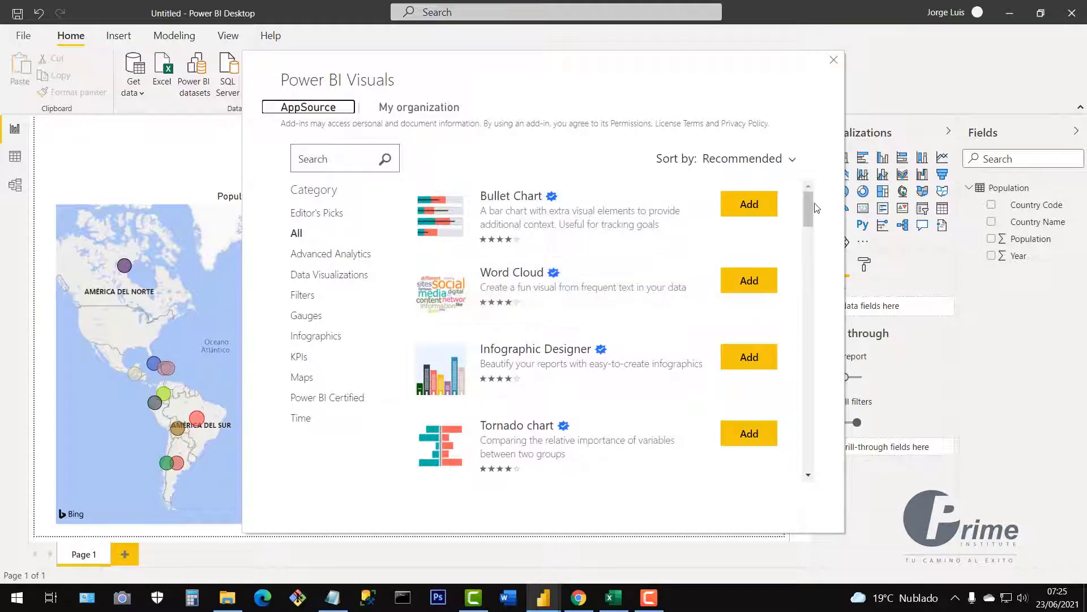
{"action": "left_click_drag", "start_coordinate": [812, 225], "coordinate": [816, 184]}
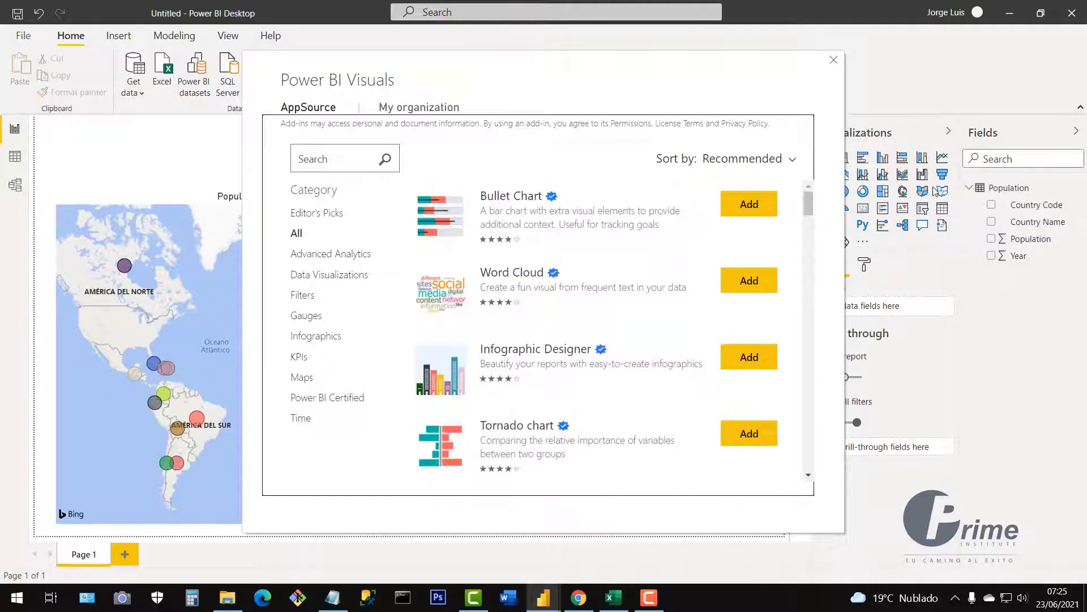
{"action": "left_click", "coordinate": [315, 164]}
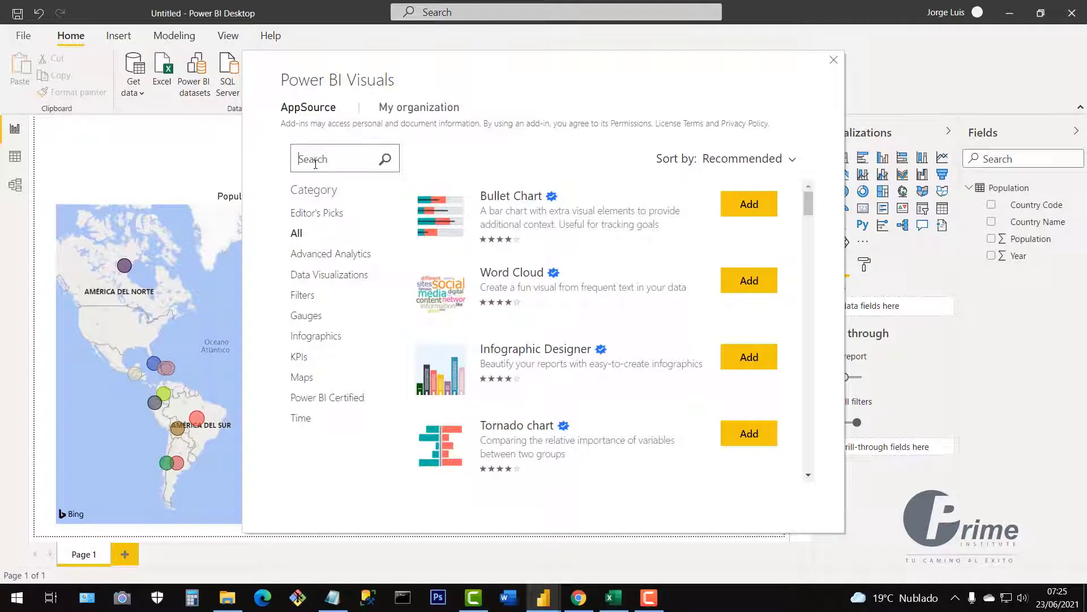
{"action": "left_click", "coordinate": [298, 237]}
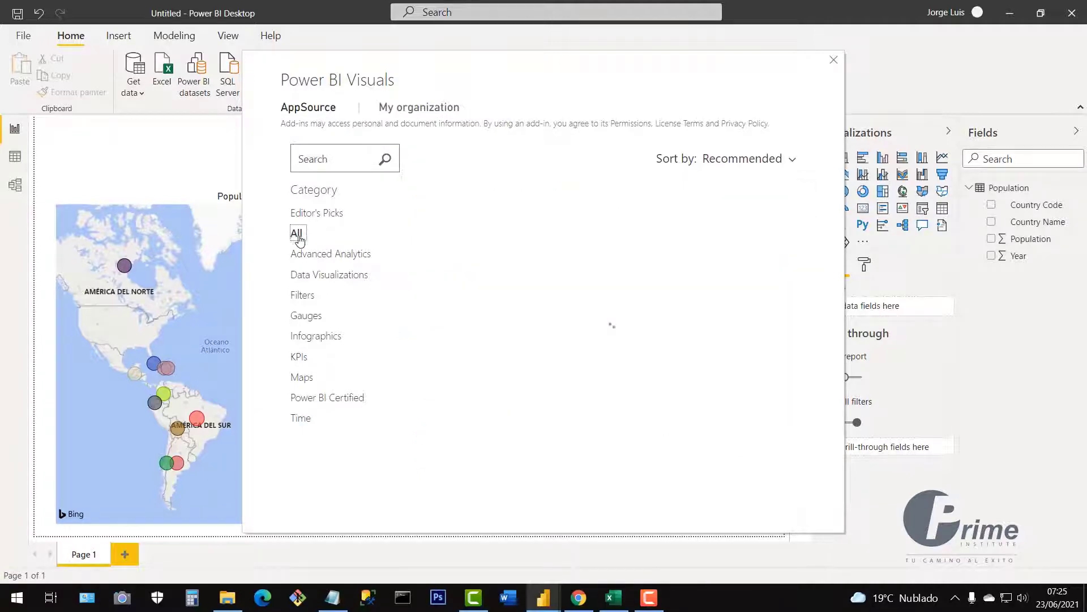
Step: Search the visuals gallery for "Search" and import the Text Filter visual into the report
{"action": "left_click", "coordinate": [312, 164]}
{"action": "type", "text": "Sear"}
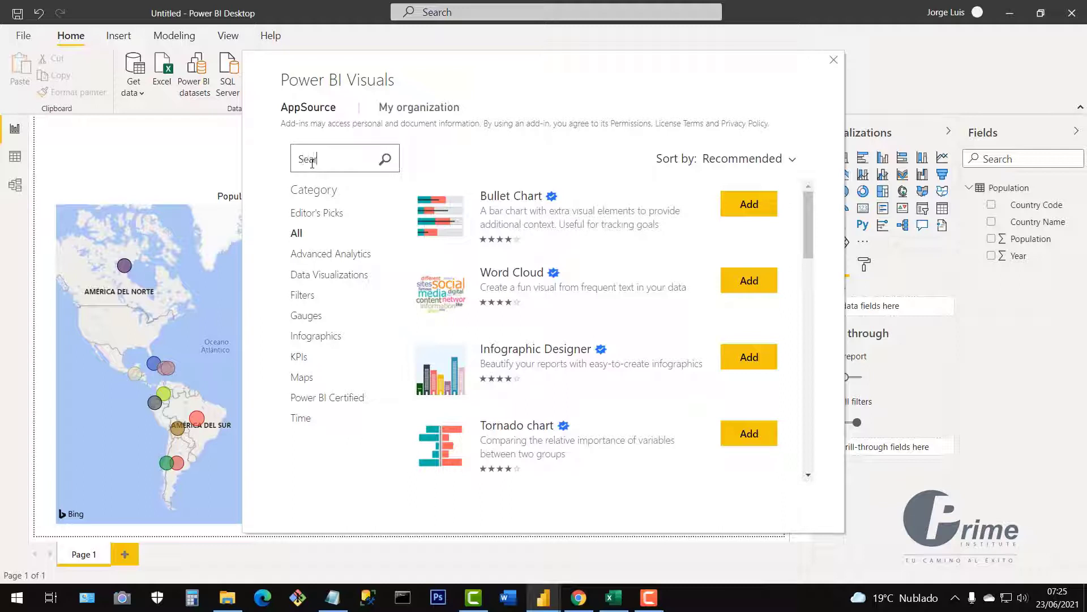
{"action": "type", "text": "ch"}
{"action": "left_click", "coordinate": [380, 163]}
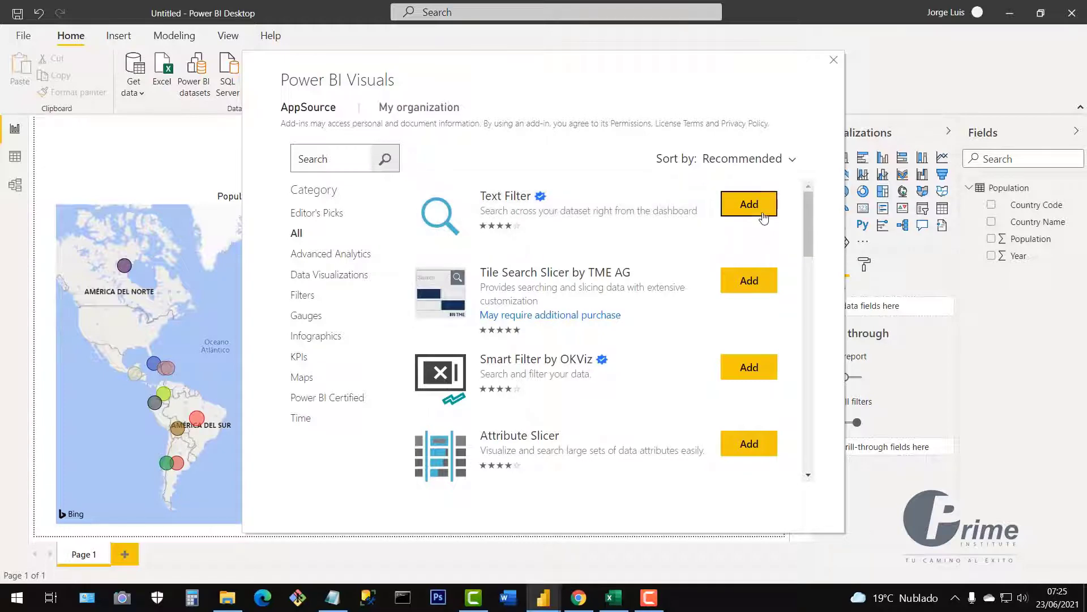
{"action": "left_click", "coordinate": [752, 208]}
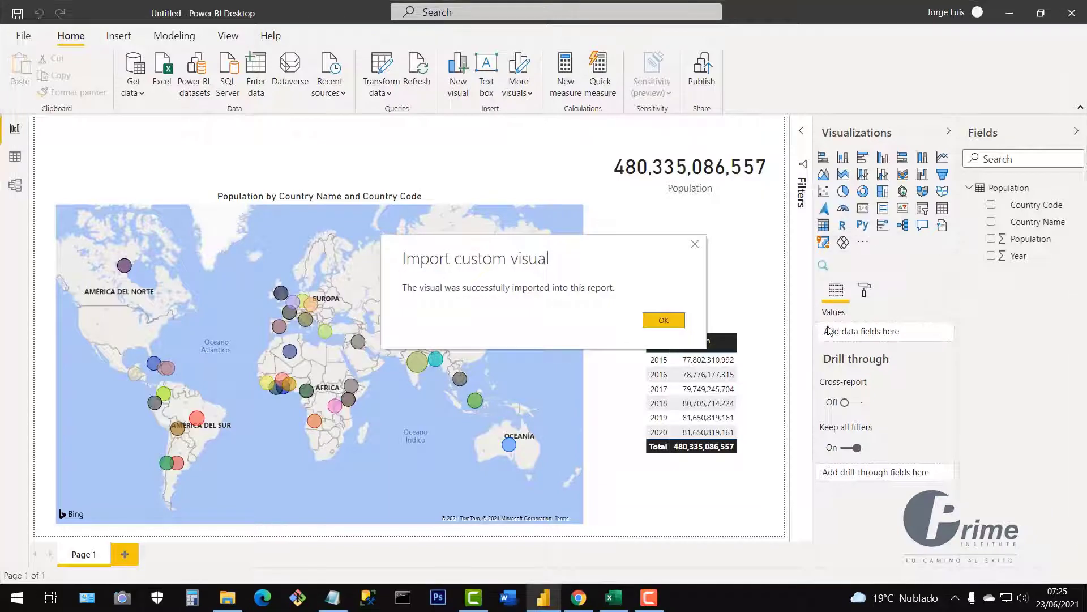
{"action": "left_click", "coordinate": [661, 320]}
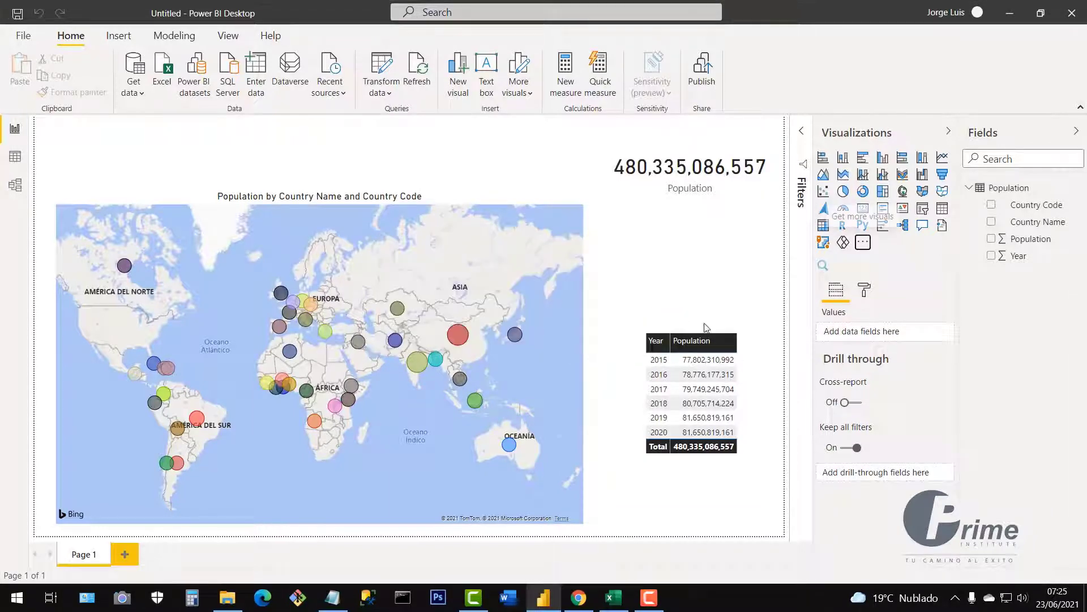
Step: Insert a Text Filter visual between the Population card and the table, using Country Name as its field
{"action": "left_click", "coordinate": [821, 270]}
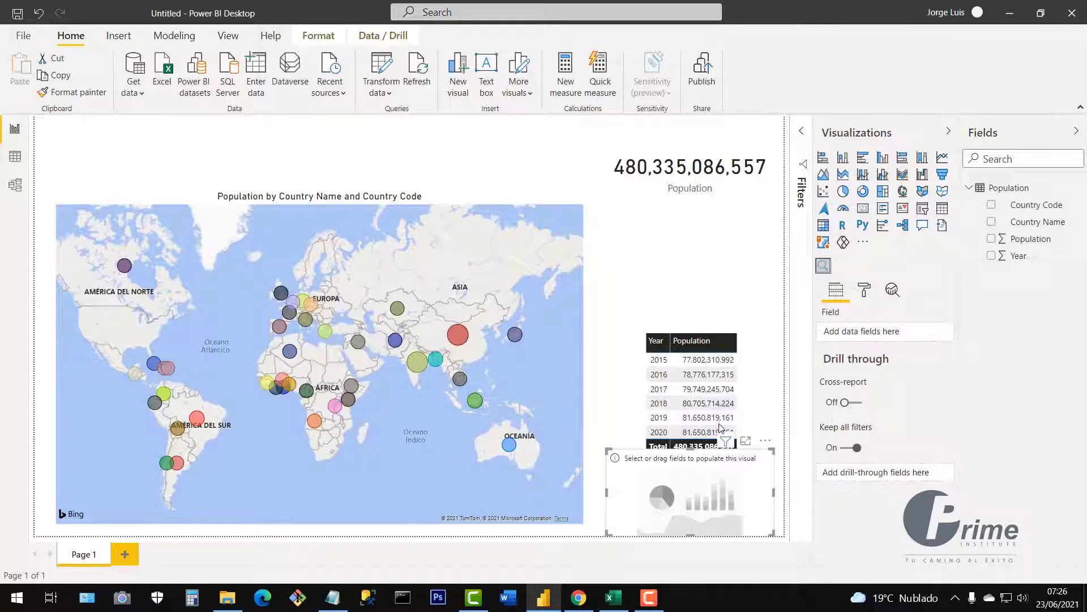
{"action": "left_click_drag", "start_coordinate": [721, 496], "coordinate": [718, 255]}
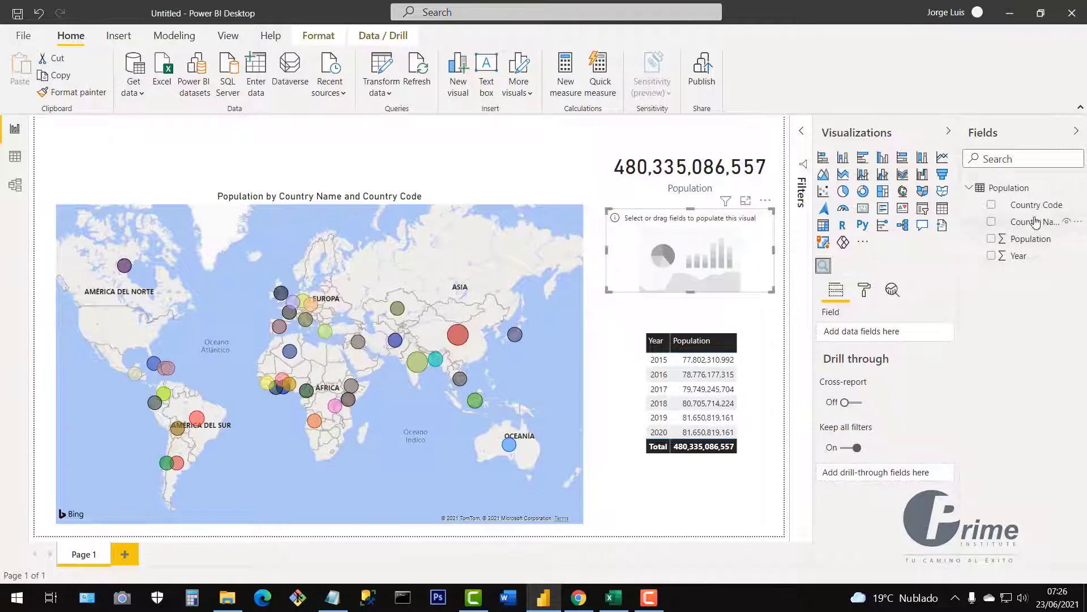
{"action": "left_click", "coordinate": [992, 222]}
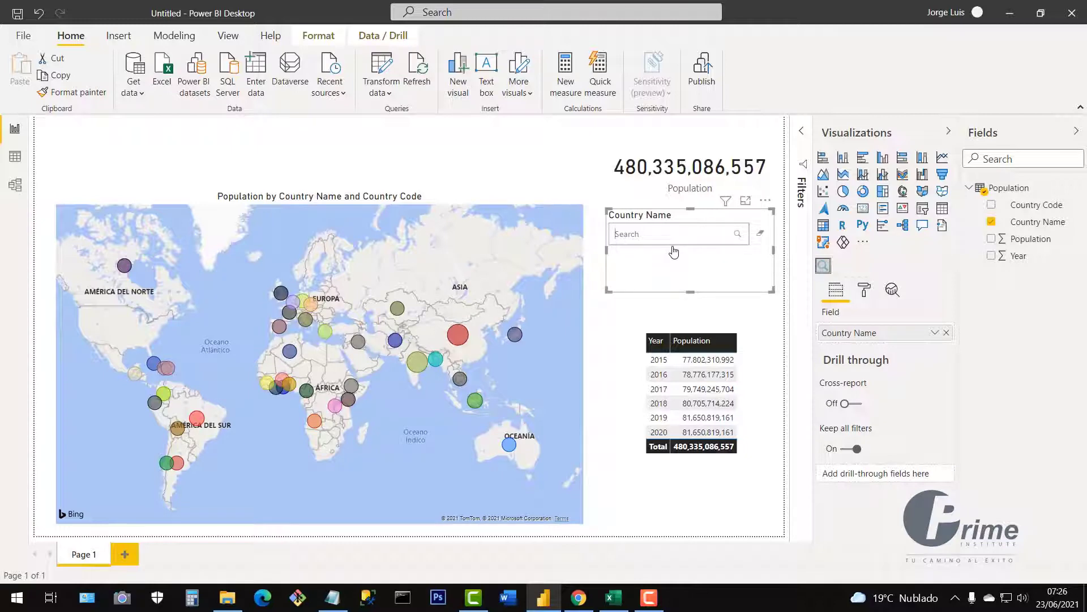
Step: Filter the report page to Colombia with the Country Name text filter
{"action": "type", "text": "Colombia"}
{"action": "left_click_drag", "start_coordinate": [658, 237], "coordinate": [623, 233]}
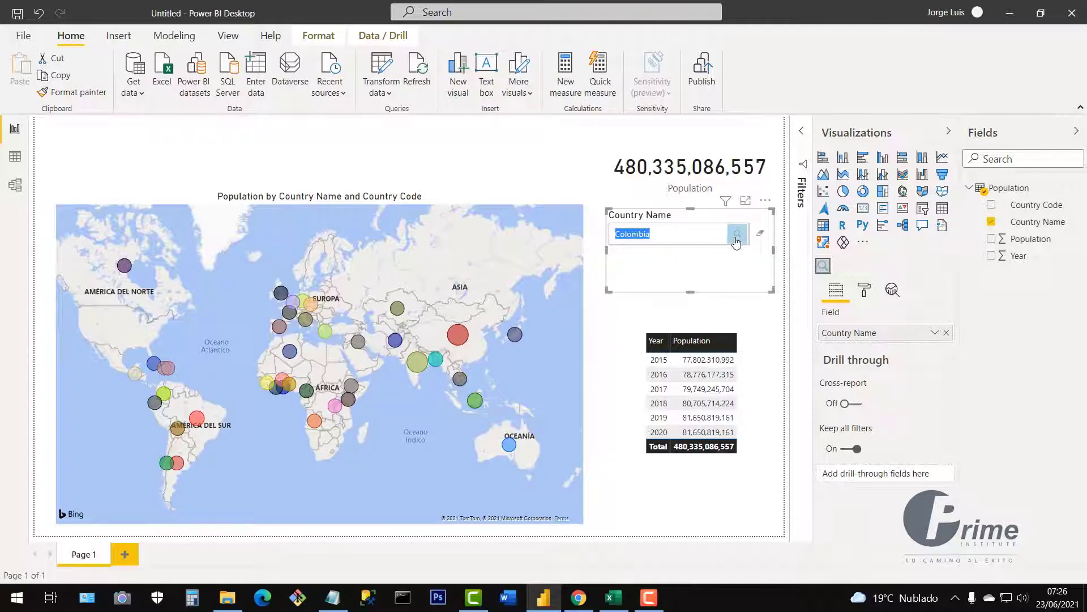
{"action": "left_click", "coordinate": [737, 236]}
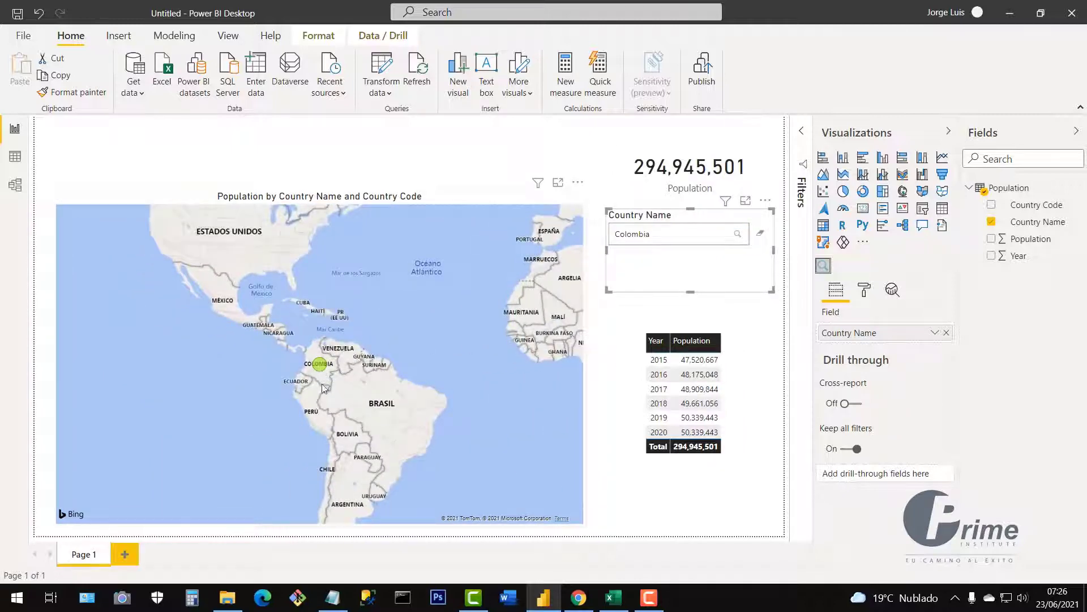
Step: Filter the report page to Ecuador with the Country Name text filter, and clear the filter again
{"action": "double_click", "coordinate": [637, 235]}
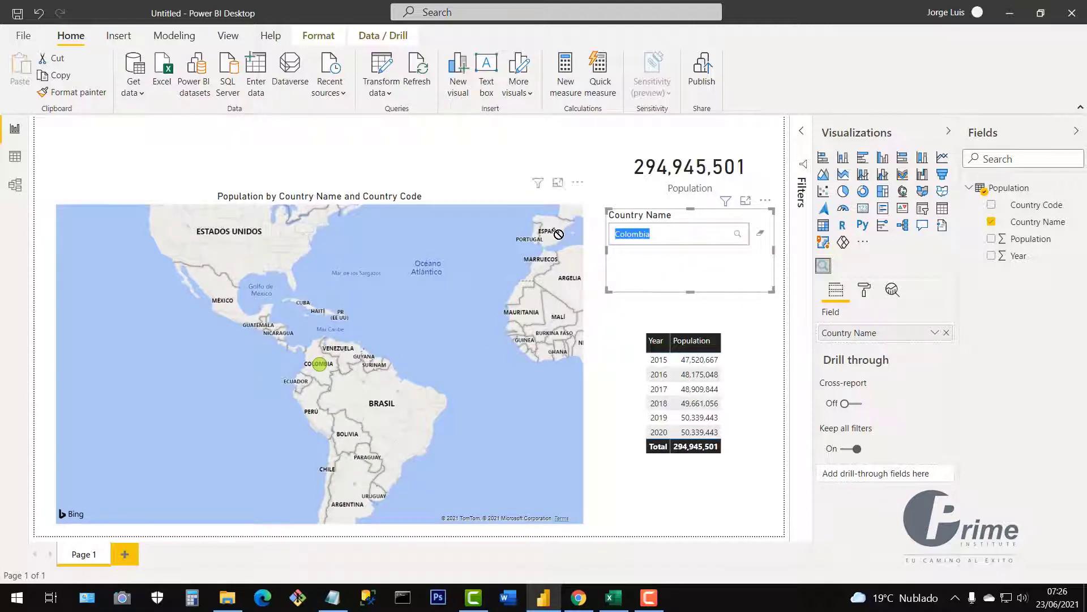
{"action": "type", "text": "Ecuador"}
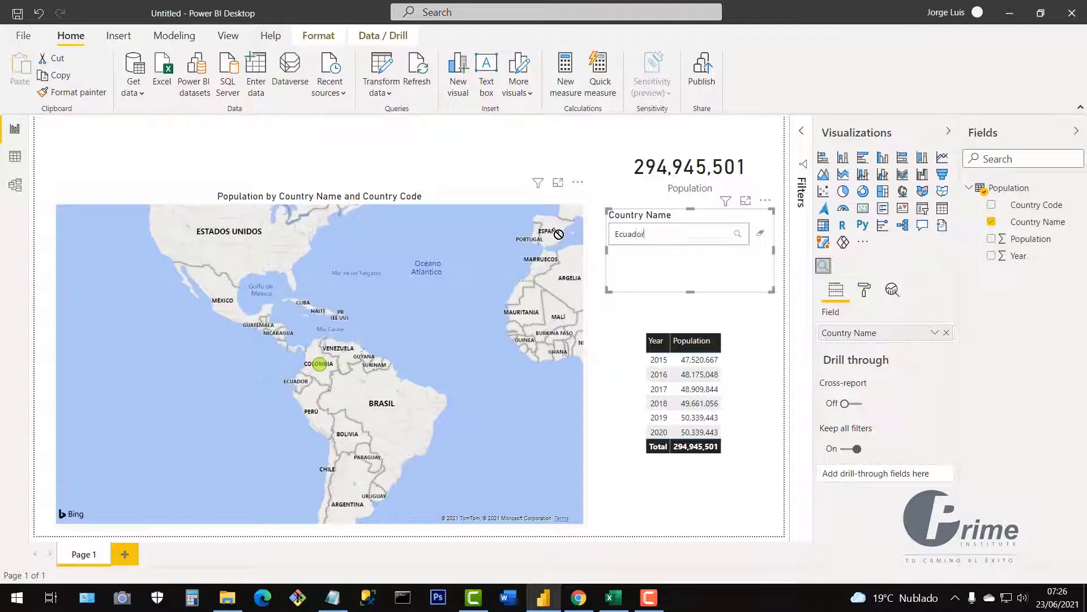
{"action": "left_click", "coordinate": [744, 244]}
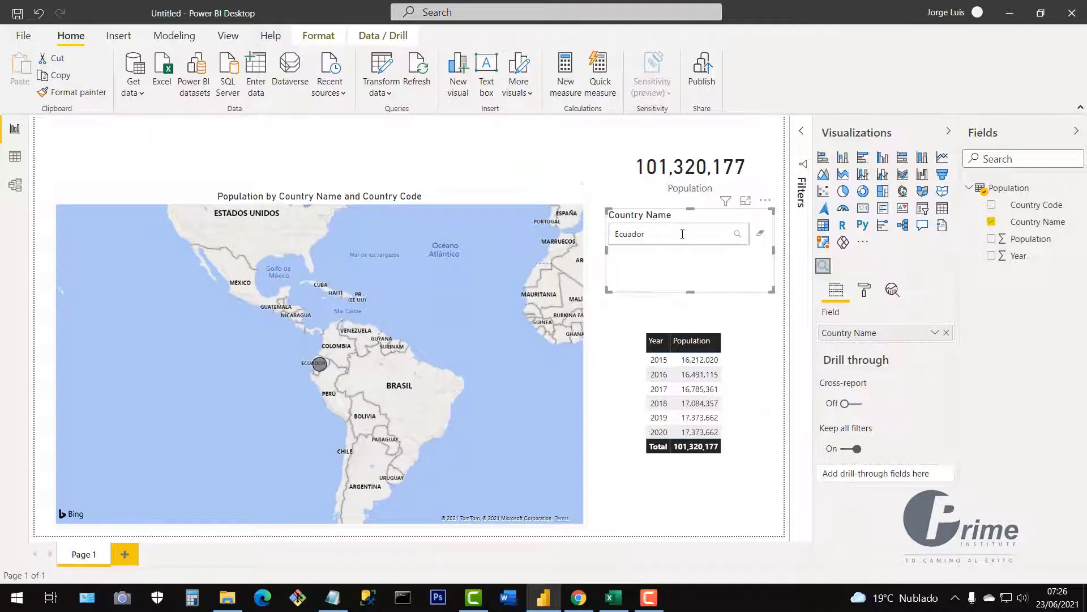
{"action": "double_click", "coordinate": [654, 236]}
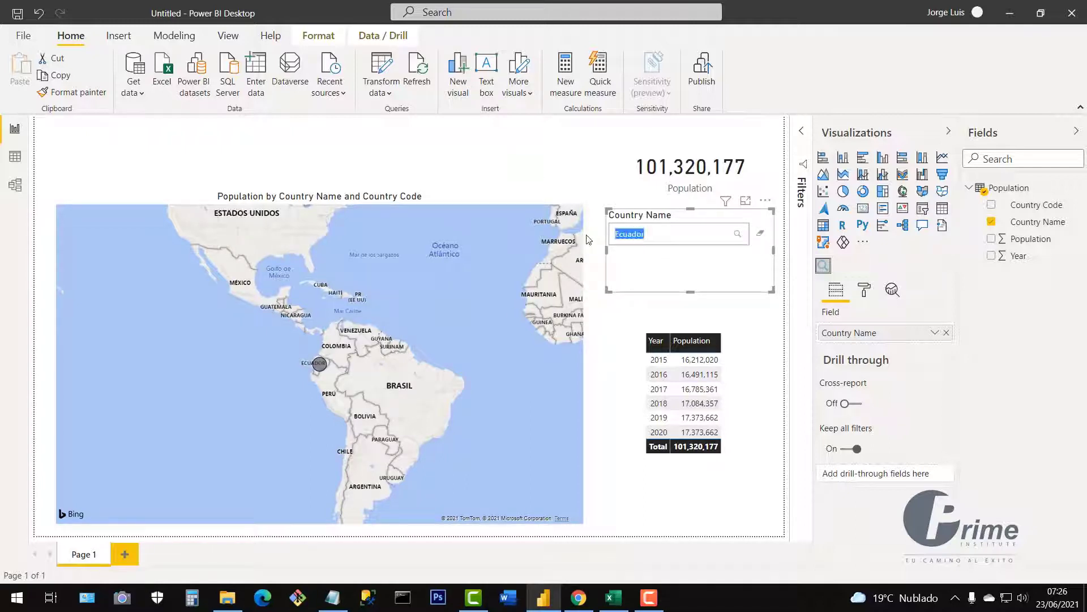
{"action": "left_click", "coordinate": [759, 241]}
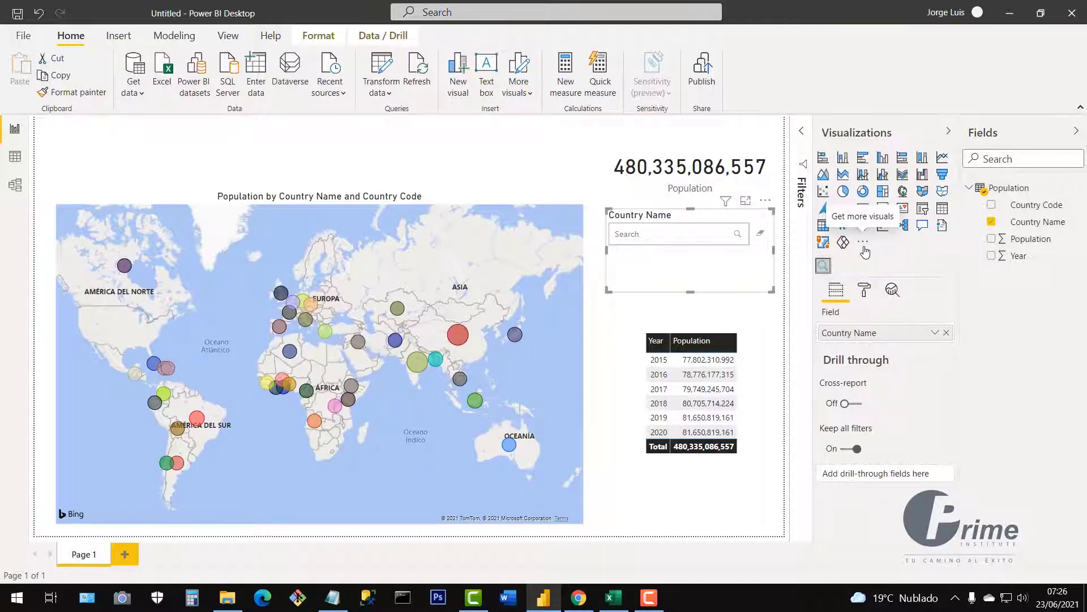
Step: Center the title of the Country Name text filter
{"action": "left_click", "coordinate": [865, 291]}
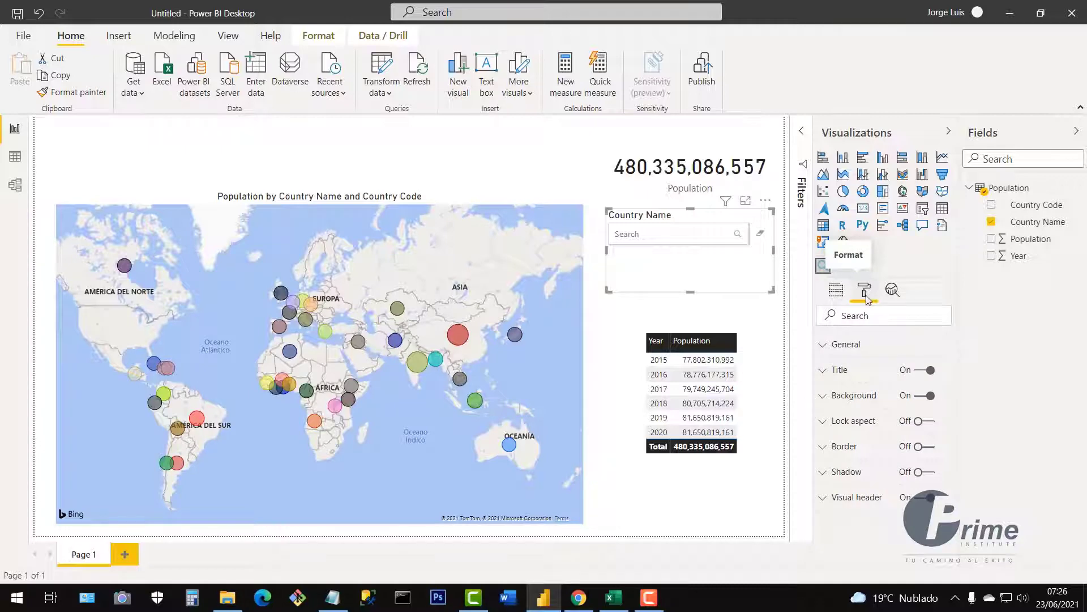
{"action": "left_click", "coordinate": [829, 373]}
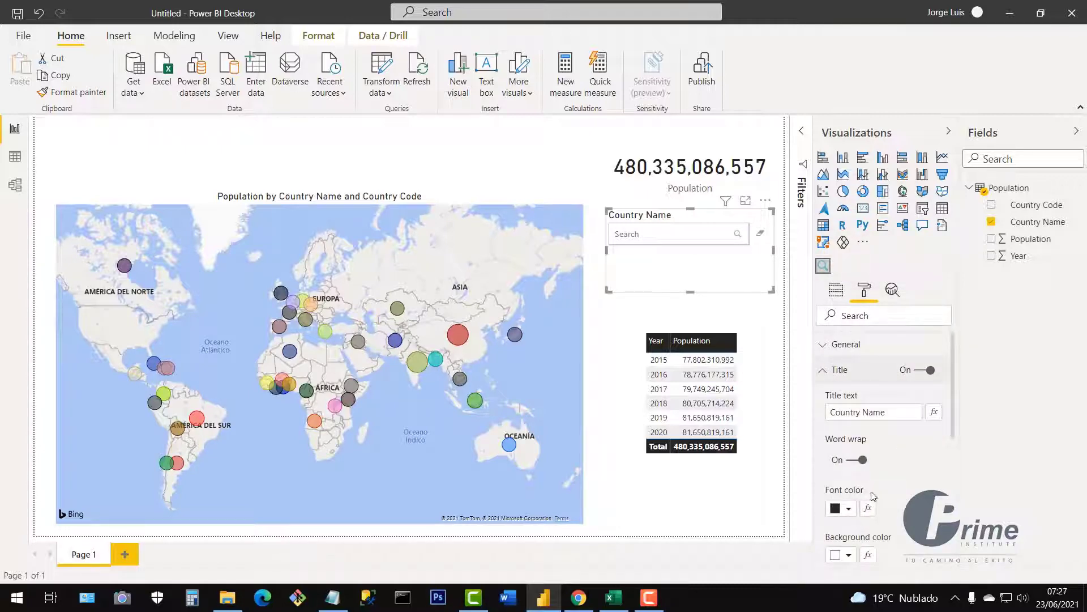
{"action": "scroll", "coordinate": [877, 478], "scroll_direction": "down", "scroll_amount": 3}
{"action": "left_click", "coordinate": [850, 458]}
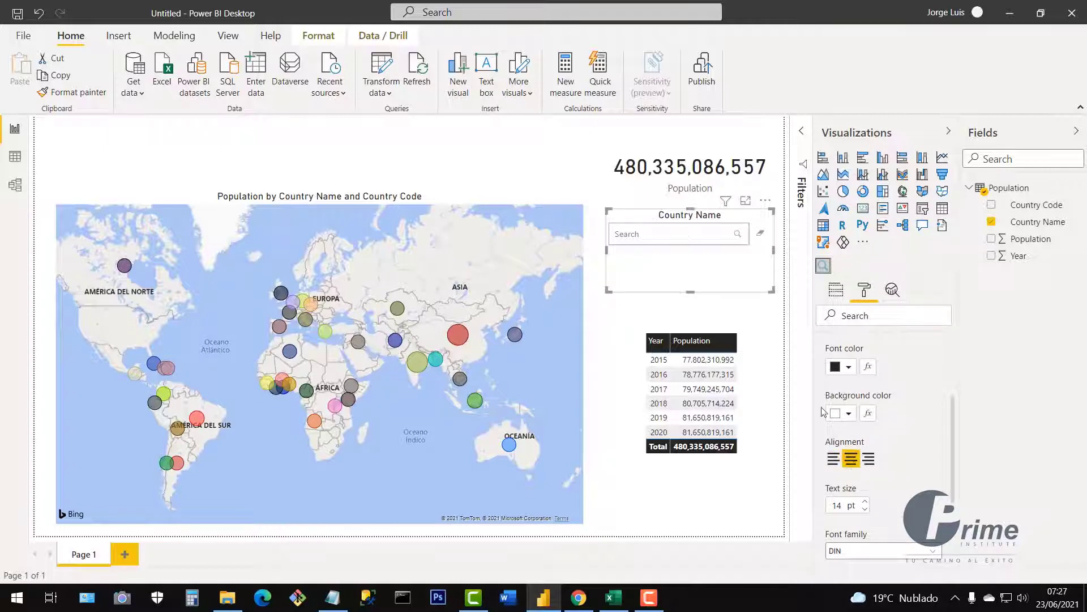
{"action": "scroll", "coordinate": [868, 365], "scroll_direction": "up", "scroll_amount": 3}
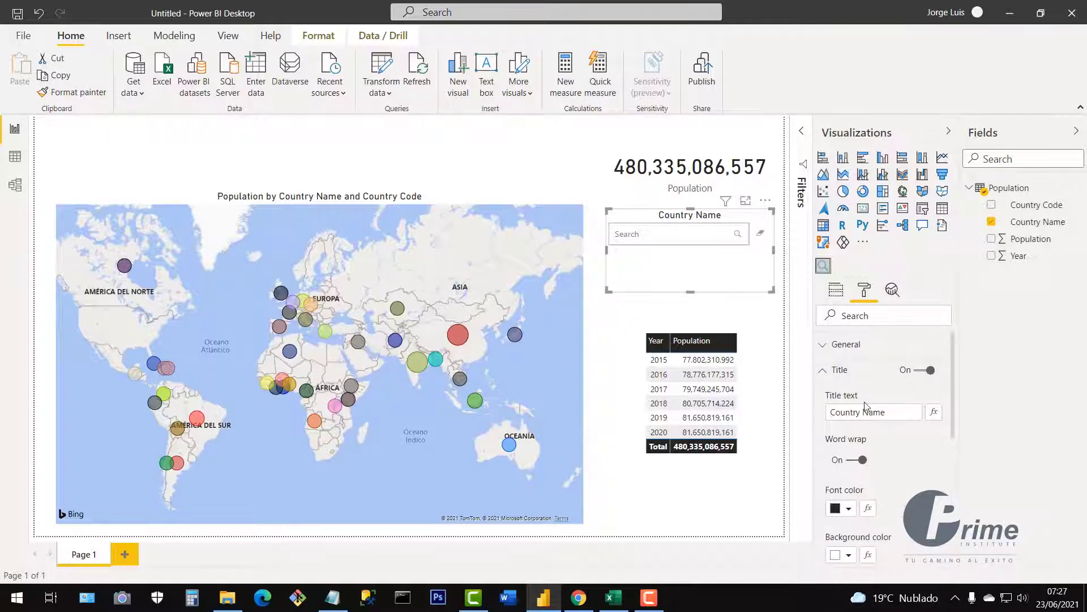
Step: Set the title font color of the Country Name text filter to the darkest red theme shade
{"action": "scroll", "coordinate": [865, 406], "scroll_direction": "down", "scroll_amount": 3}
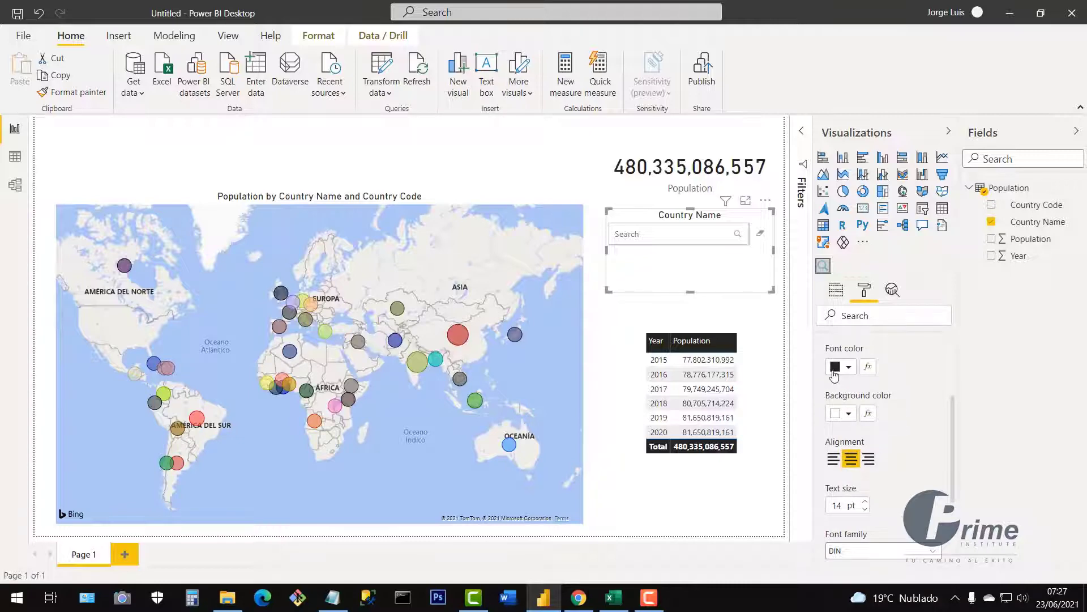
{"action": "left_click", "coordinate": [848, 369]}
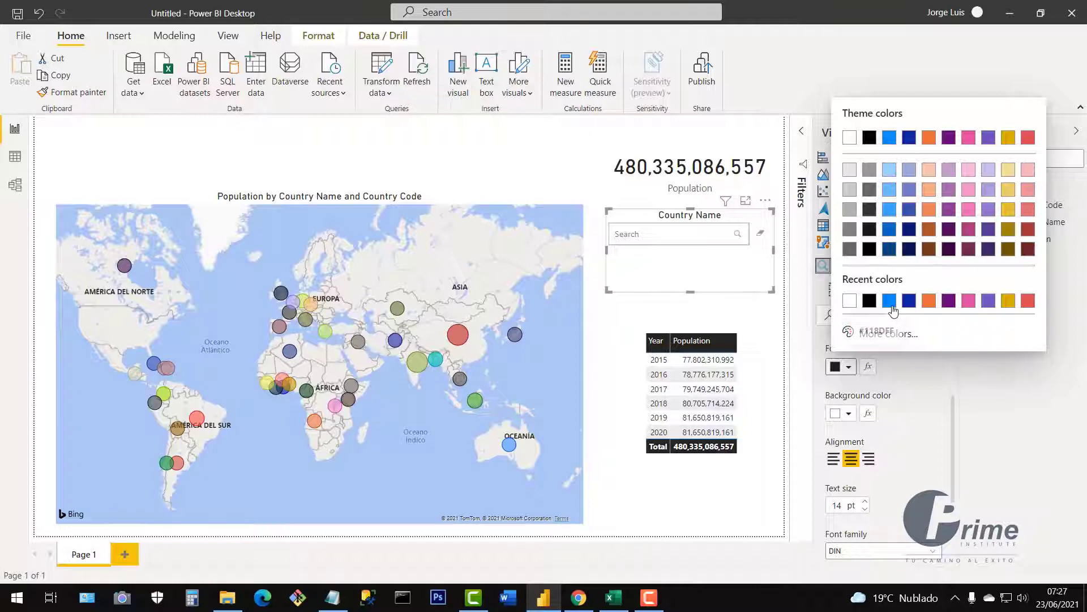
{"action": "left_click", "coordinate": [1028, 248]}
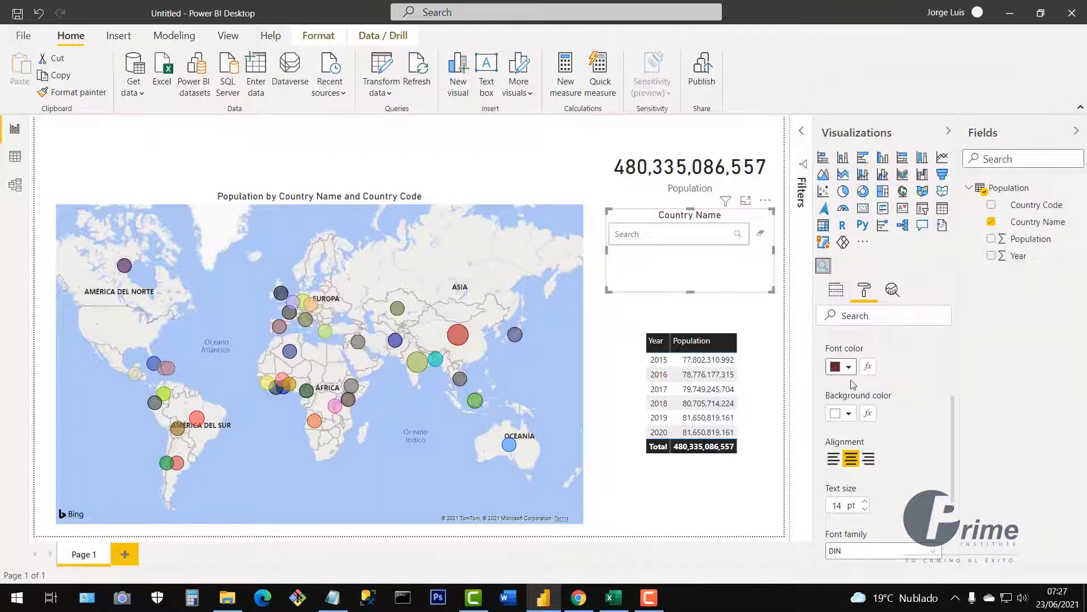
Step: Turn on the shadow of the Country Name text filter and shrink the visual closer around its search box
{"action": "scroll", "coordinate": [852, 384], "scroll_direction": "up", "scroll_amount": 3}
{"action": "left_click", "coordinate": [826, 371]}
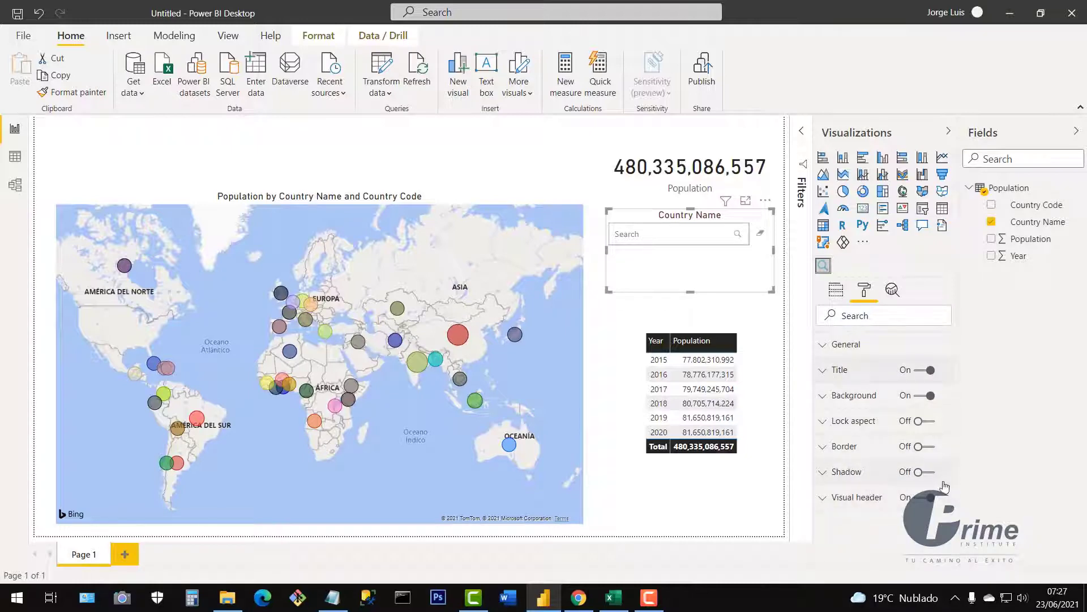
{"action": "left_click", "coordinate": [927, 472]}
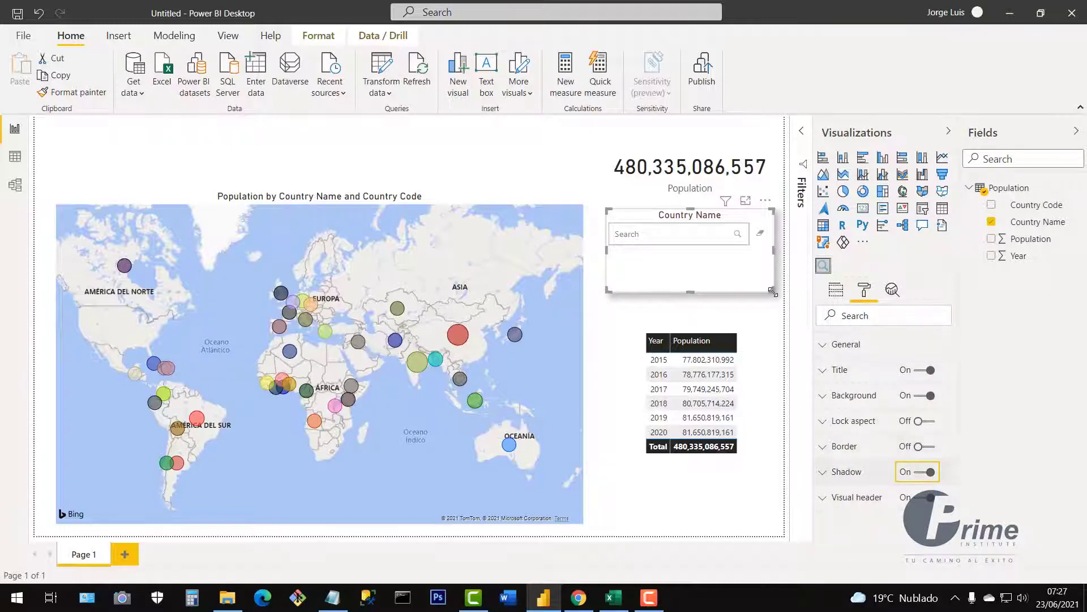
{"action": "left_click_drag", "start_coordinate": [768, 284], "coordinate": [762, 261]}
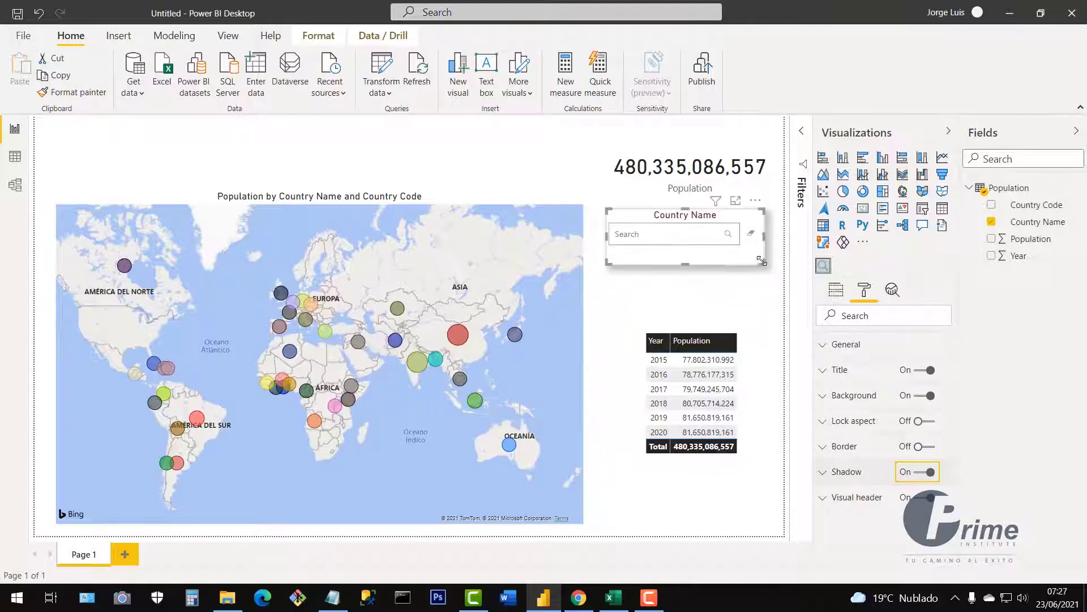
Step: Try the darkest red theme shade as the text filter's background, and settle on orange instead
{"action": "left_click", "coordinate": [822, 396]}
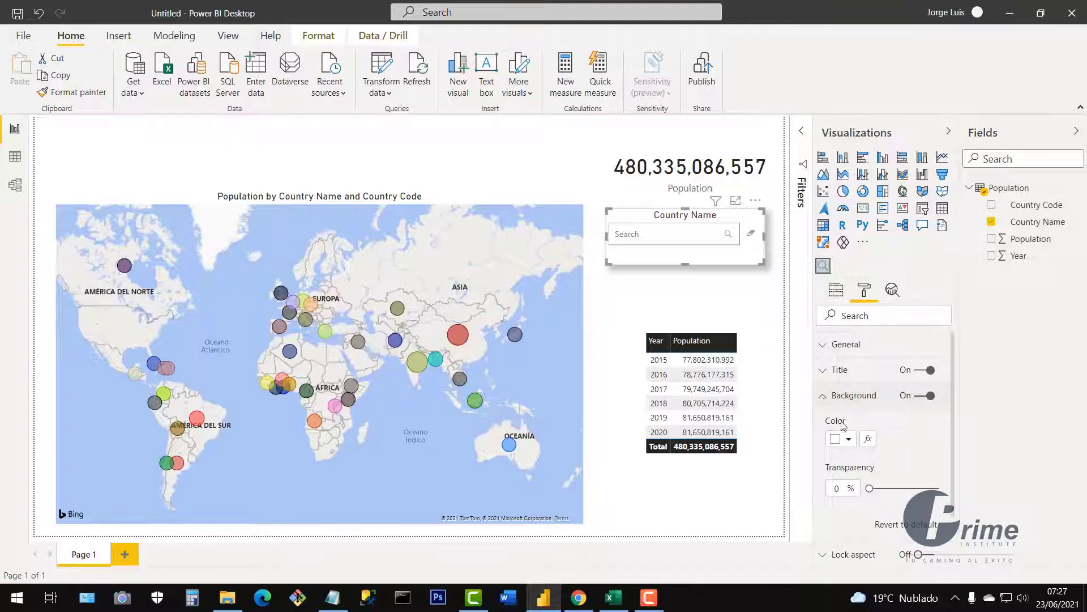
{"action": "left_click", "coordinate": [849, 440]}
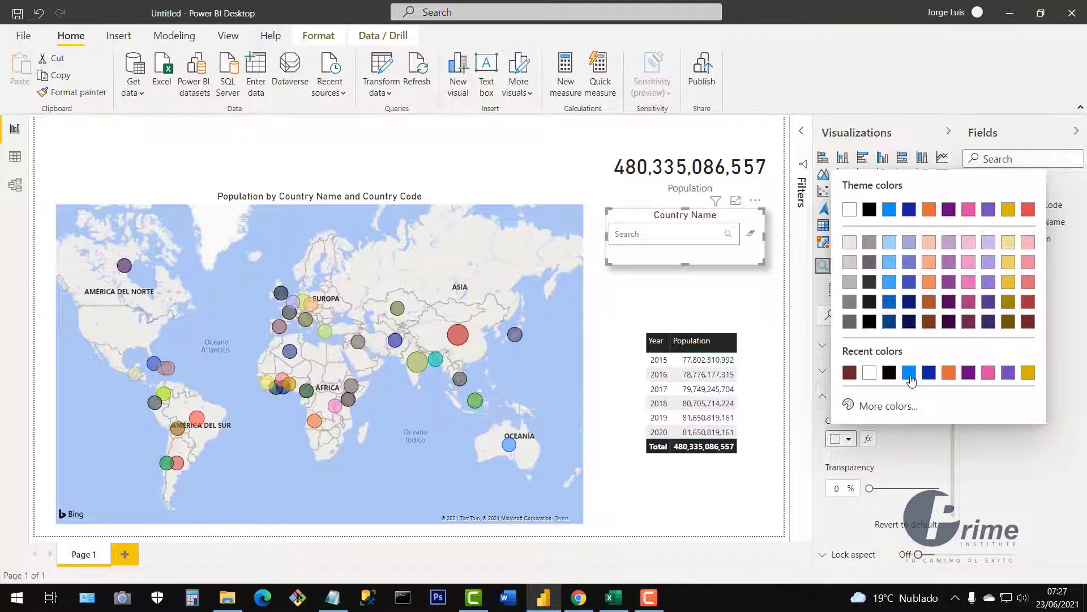
{"action": "left_click", "coordinate": [1027, 323]}
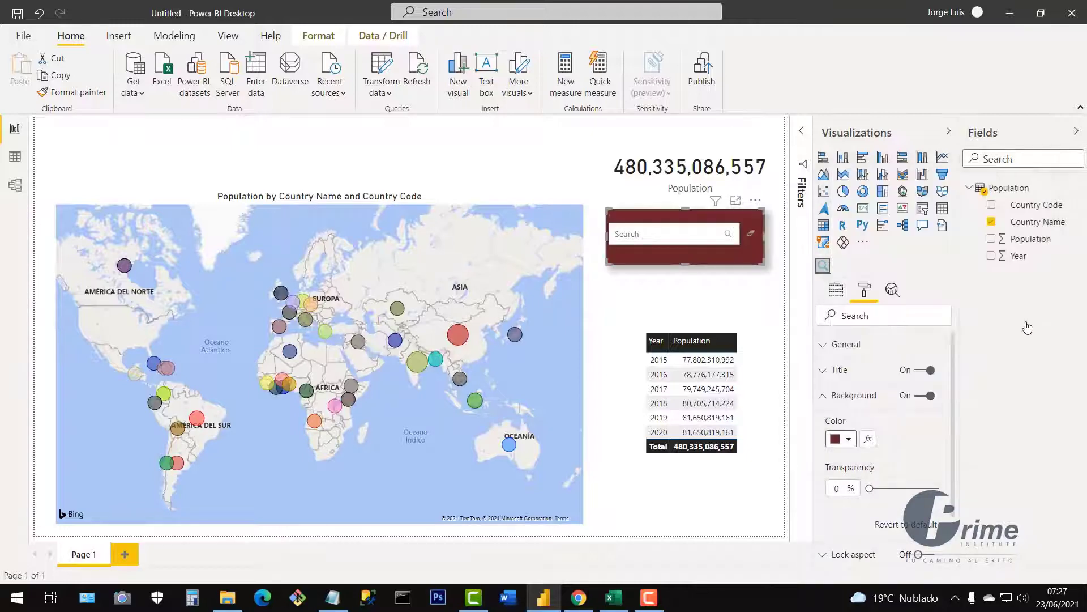
{"action": "left_click", "coordinate": [849, 439]}
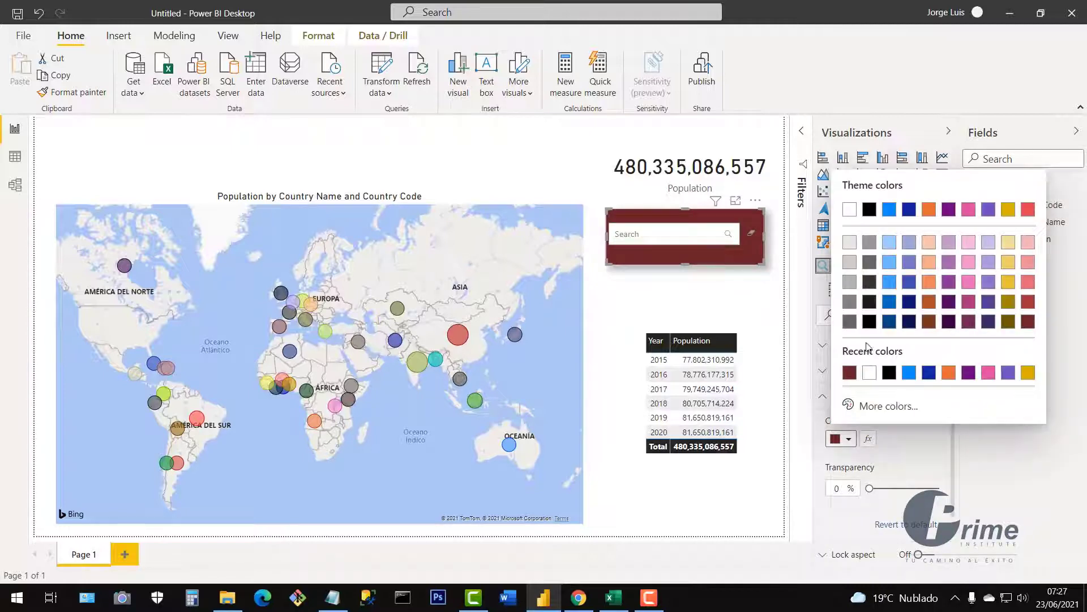
{"action": "left_click", "coordinate": [949, 373]}
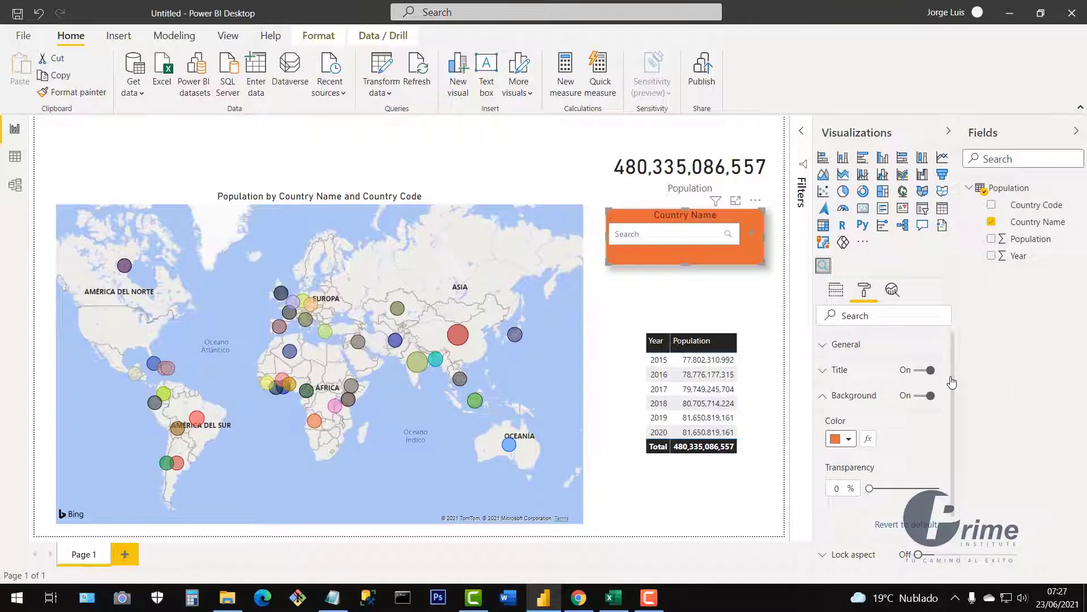
Step: Set the background transparency of the Country Name text filter to 35% and deselect the visual
{"action": "left_click", "coordinate": [850, 440]}
{"action": "left_click", "coordinate": [851, 440]}
{"action": "mouse_move", "coordinate": [868, 488]}
{"action": "left_mouse_down"}
{"action": "mouse_move", "coordinate": [906, 488]}
{"action": "mouse_move", "coordinate": [869, 488]}
{"action": "left_mouse_up"}
{"action": "left_click_drag", "start_coordinate": [870, 488], "coordinate": [894, 487]}
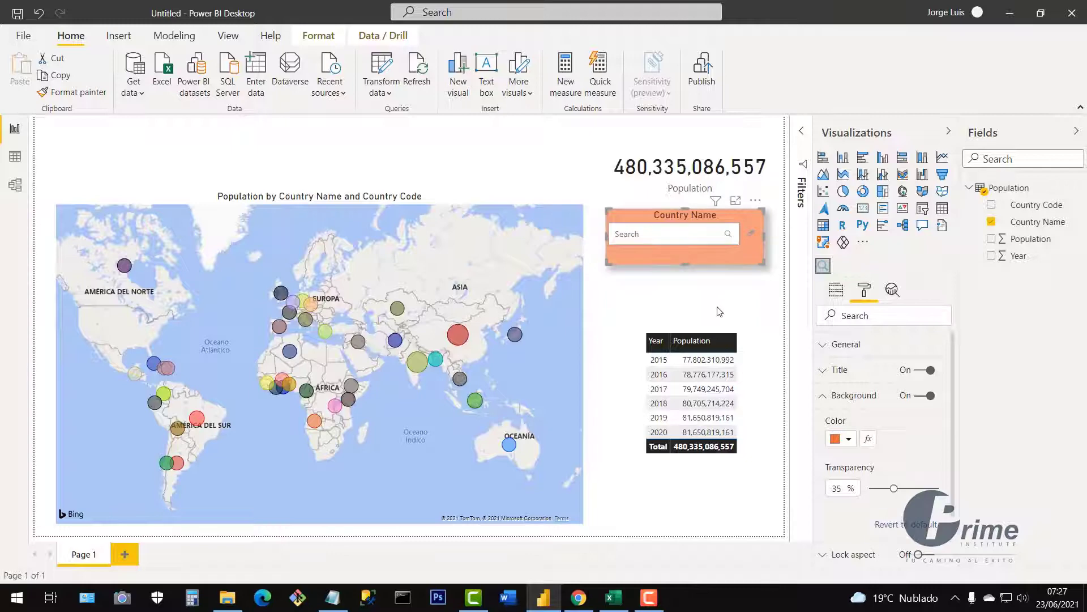
{"action": "left_click", "coordinate": [687, 284]}
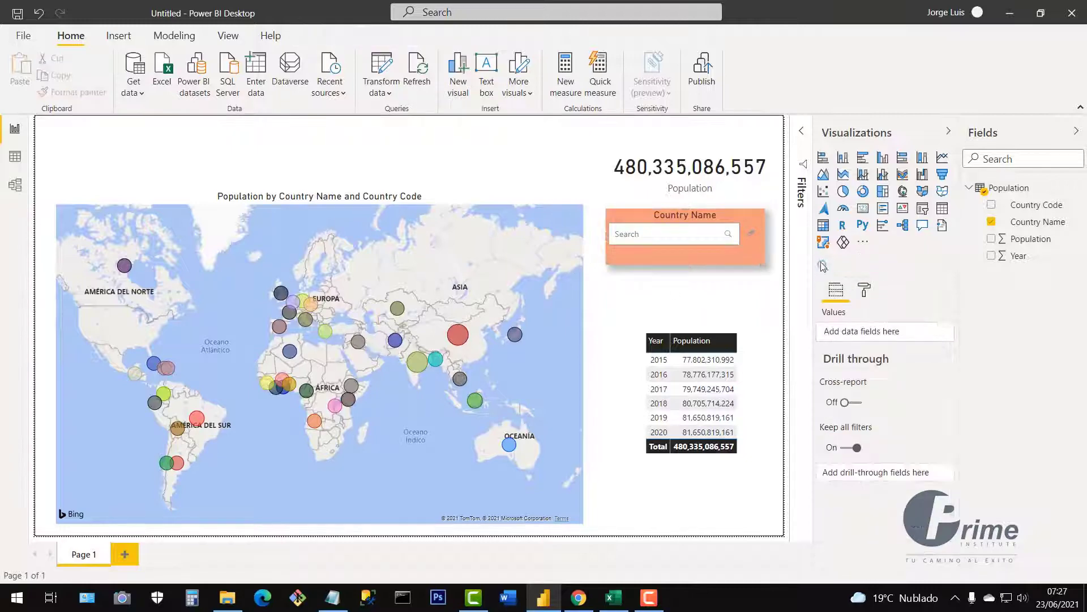
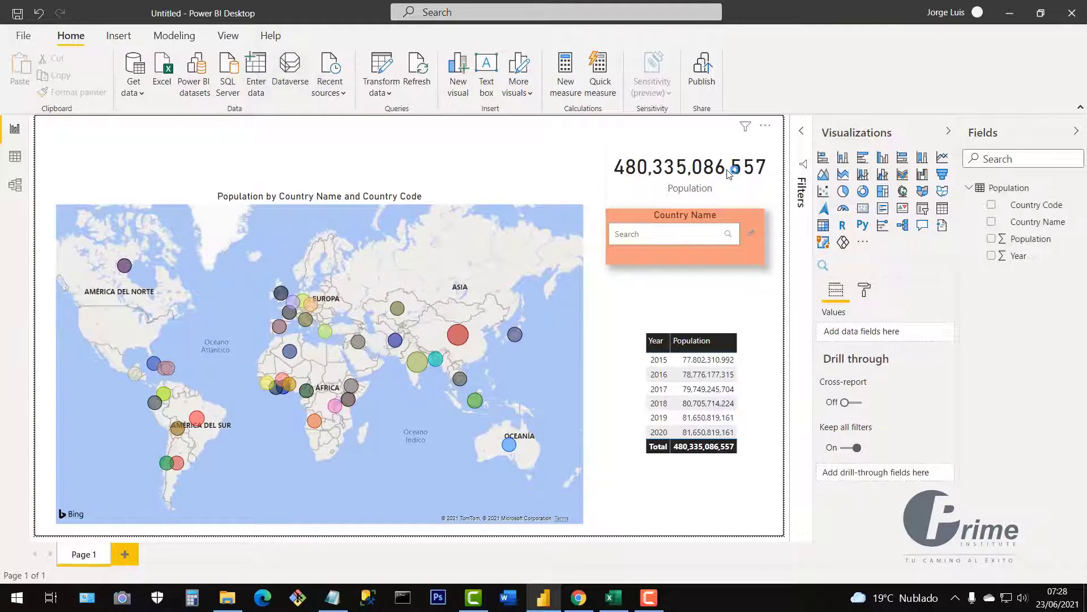
Step: Pin the Text Filter custom visual to the visualizations pane
{"action": "left_click", "coordinate": [863, 242]}
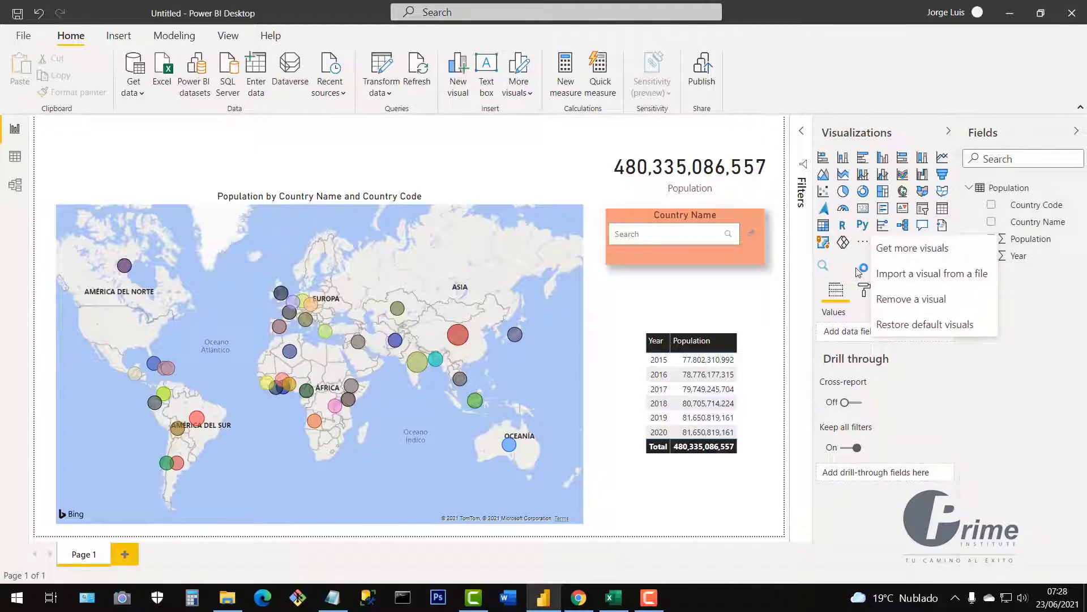
{"action": "right_click", "coordinate": [823, 266]}
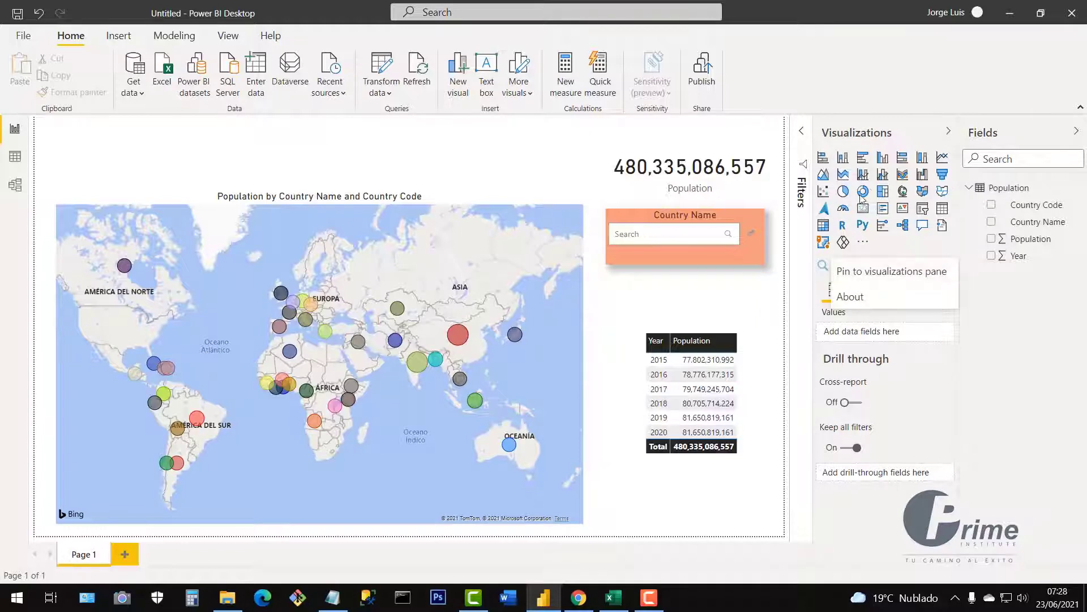
{"action": "left_click", "coordinate": [861, 280]}
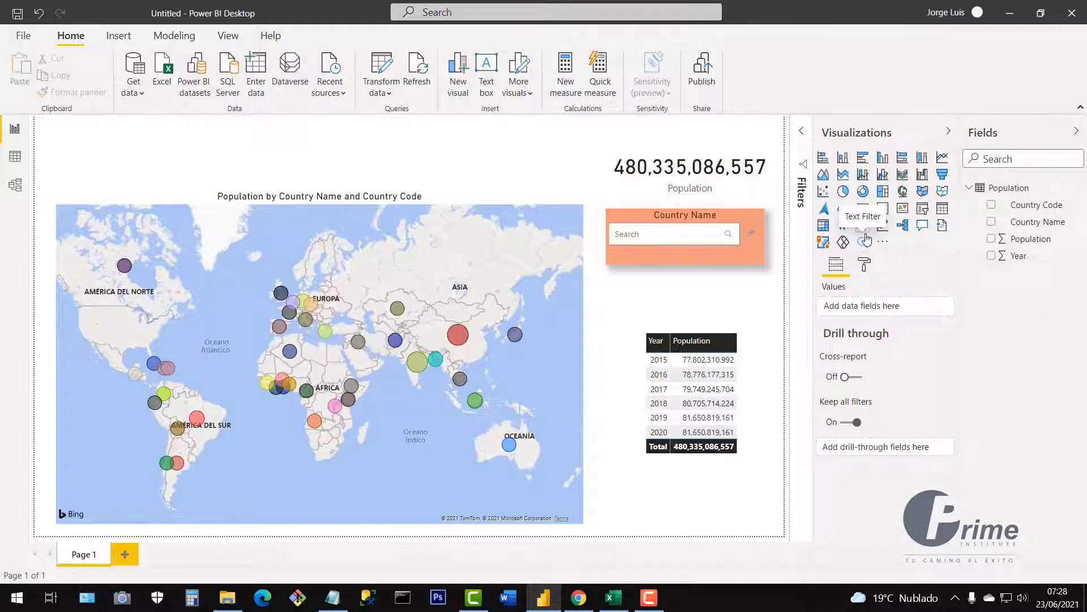
Step: Unpin the Text Filter visual from the visualizations pane and pin it again
{"action": "left_click", "coordinate": [882, 241]}
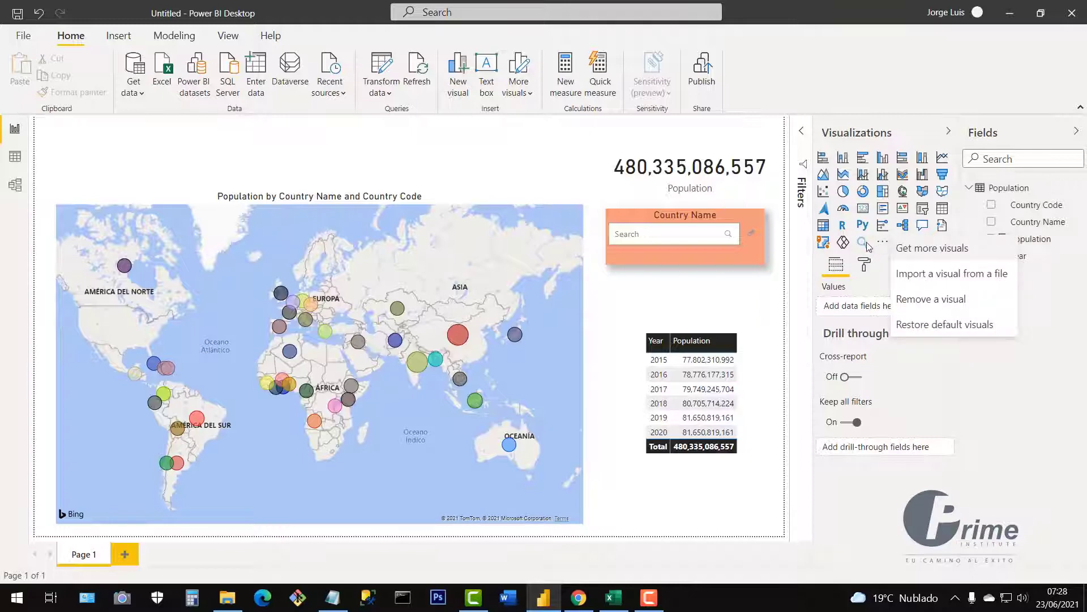
{"action": "right_click", "coordinate": [866, 242]}
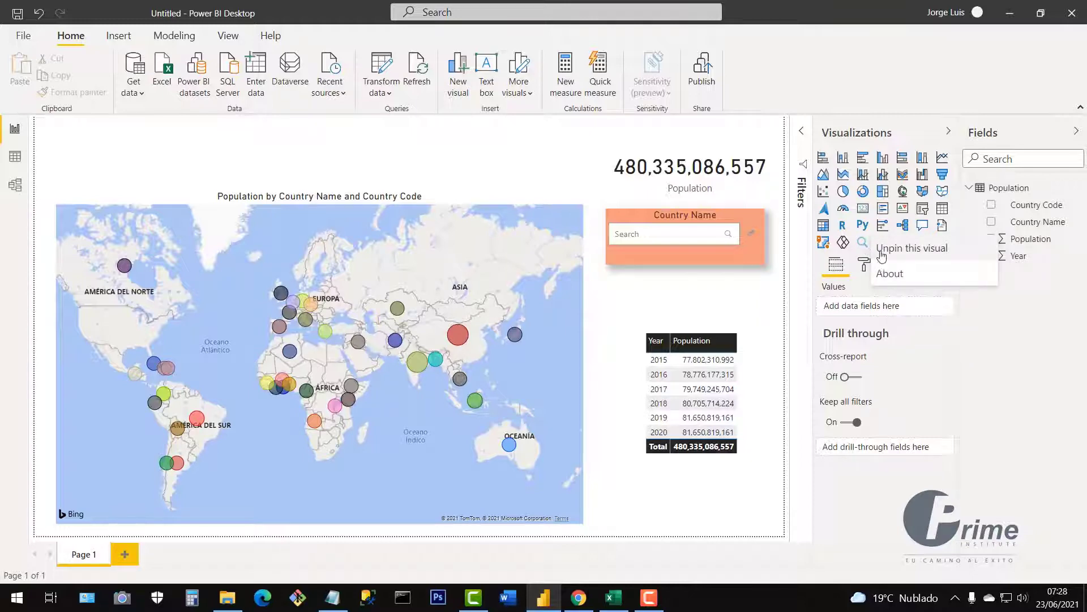
{"action": "left_click", "coordinate": [904, 256]}
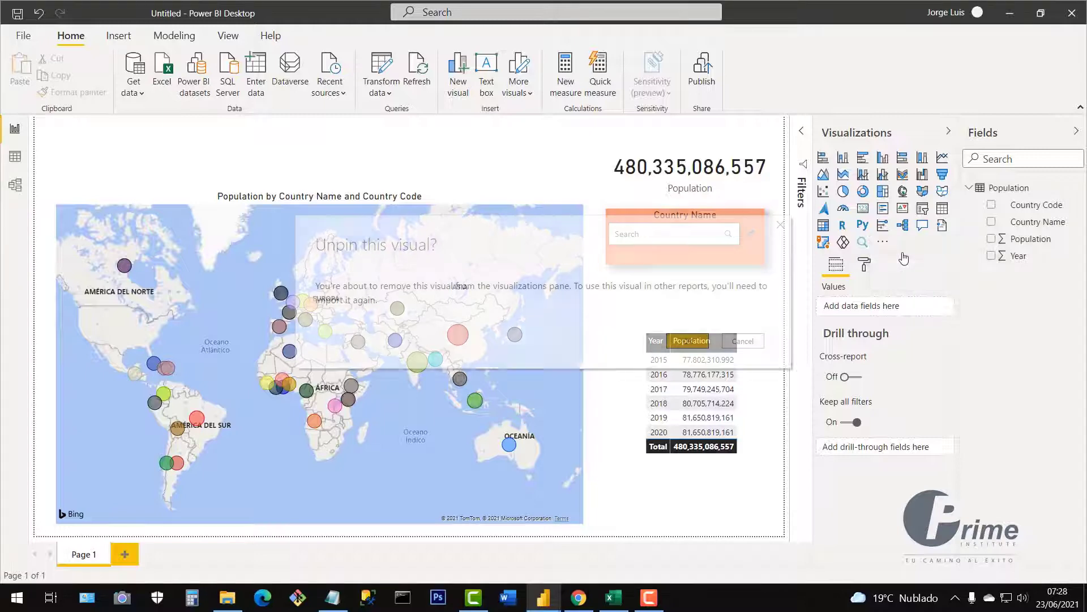
{"action": "left_click", "coordinate": [687, 340]}
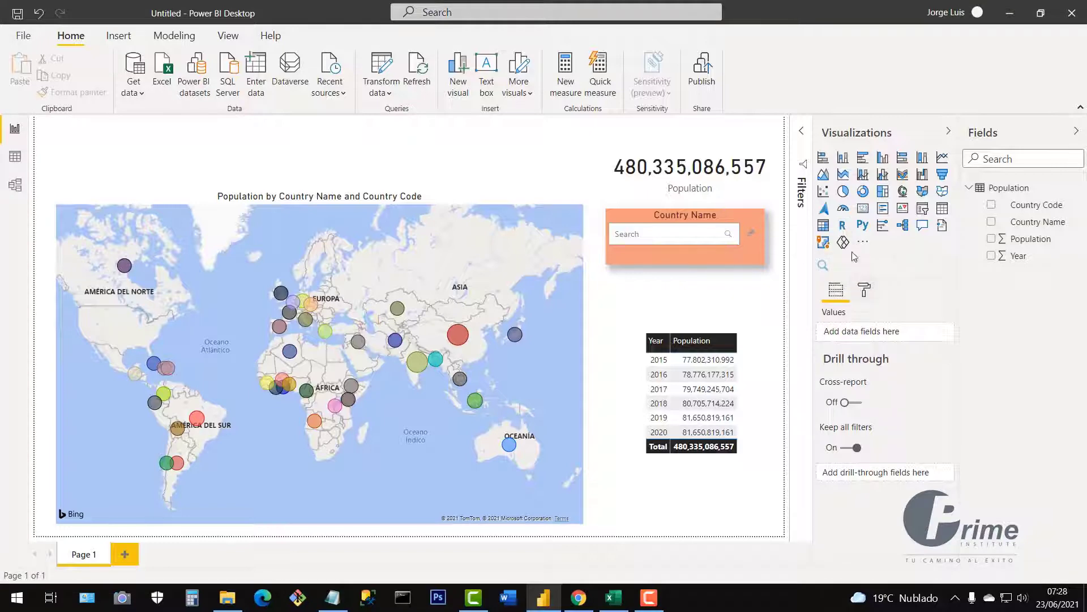
{"action": "right_click", "coordinate": [823, 267]}
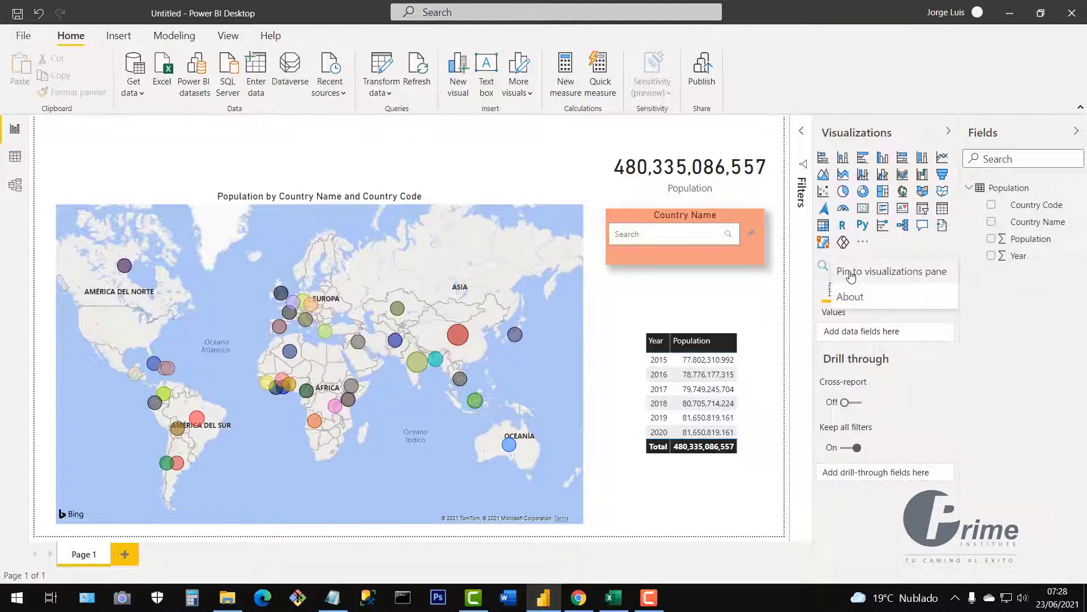
{"action": "left_click", "coordinate": [853, 273]}
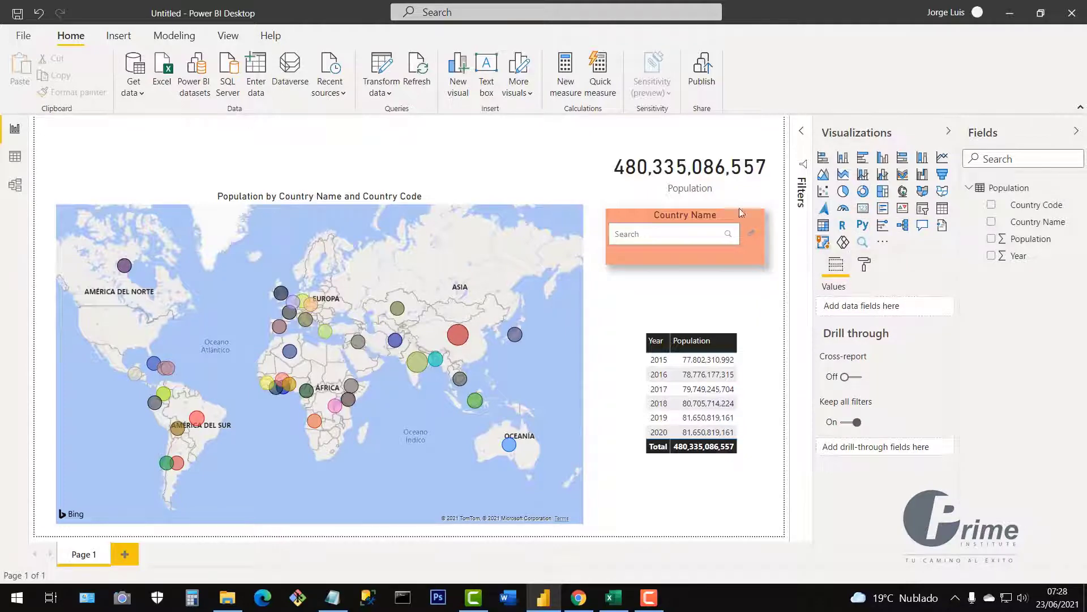
Step: View the AppSource gallery of additional Power BI visuals and close it without adding any
{"action": "left_click", "coordinate": [881, 248]}
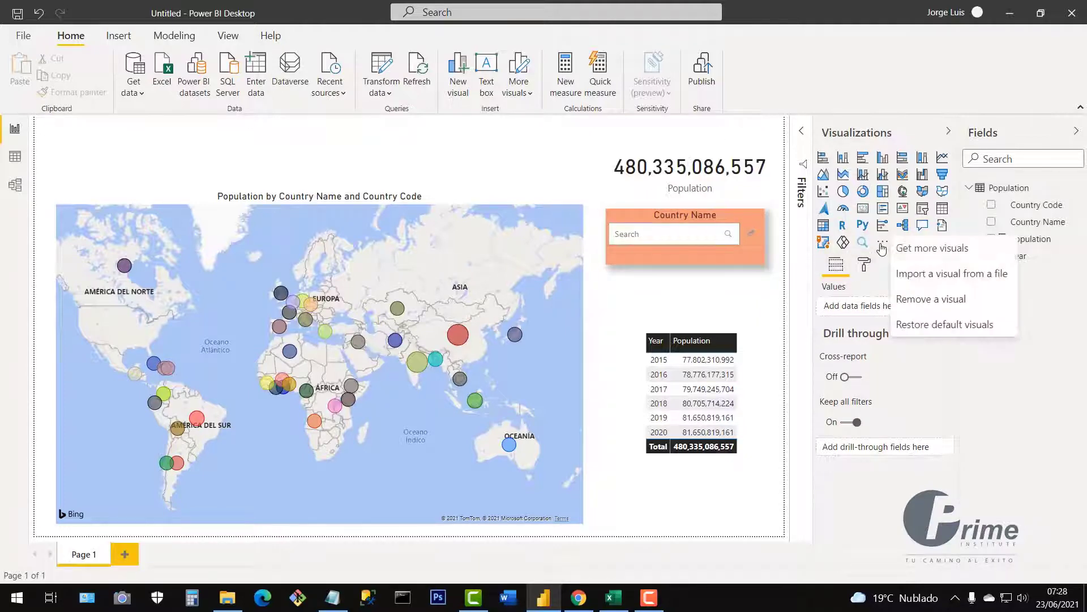
{"action": "left_click", "coordinate": [928, 253]}
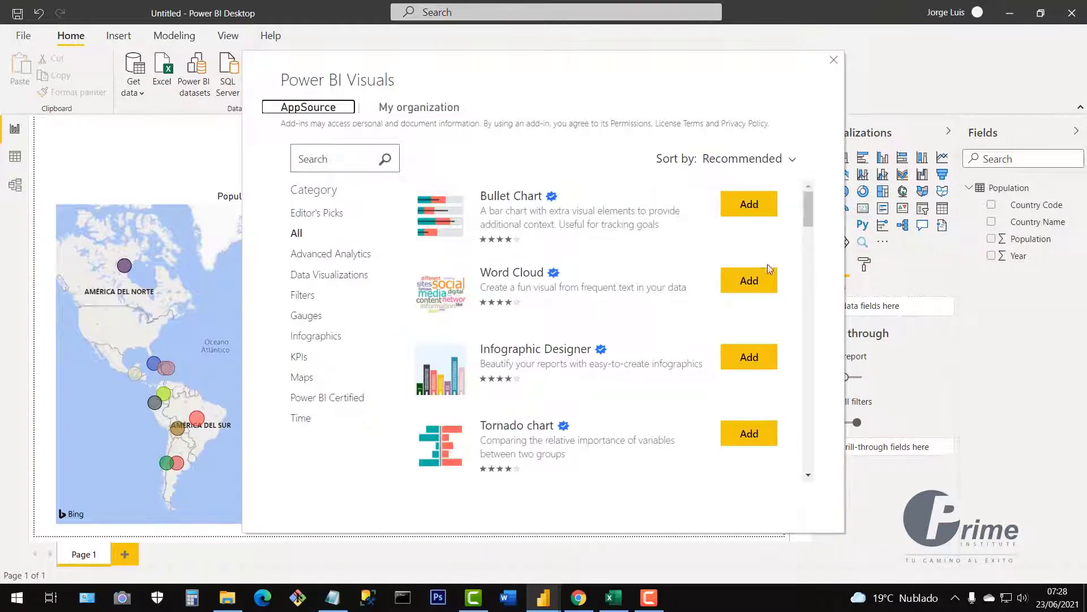
{"action": "left_click_drag", "start_coordinate": [700, 75], "coordinate": [686, 67]}
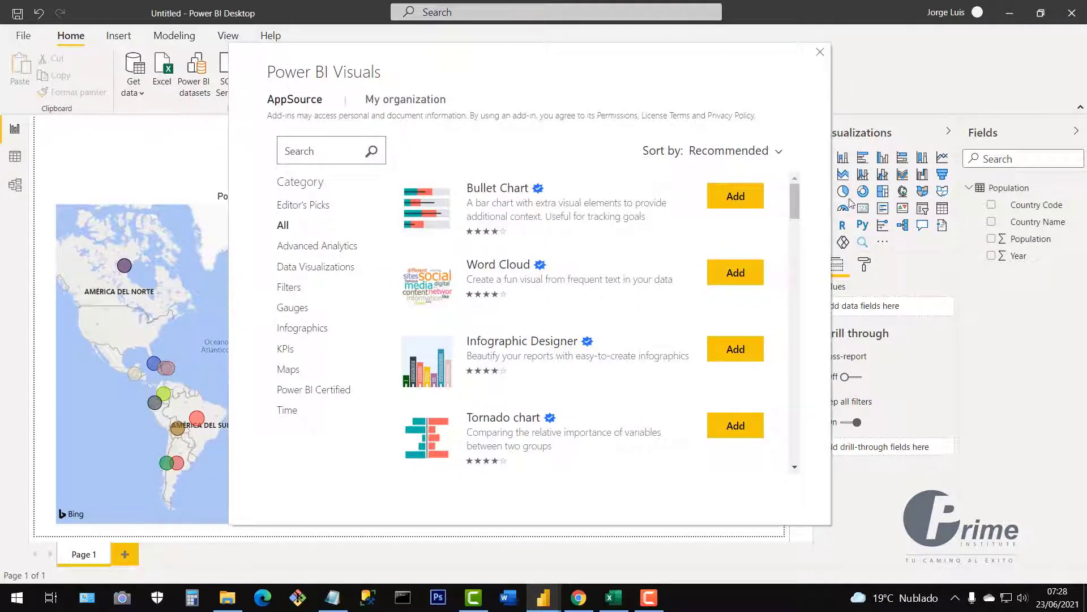
{"action": "left_click_drag", "start_coordinate": [798, 203], "coordinate": [810, 60]}
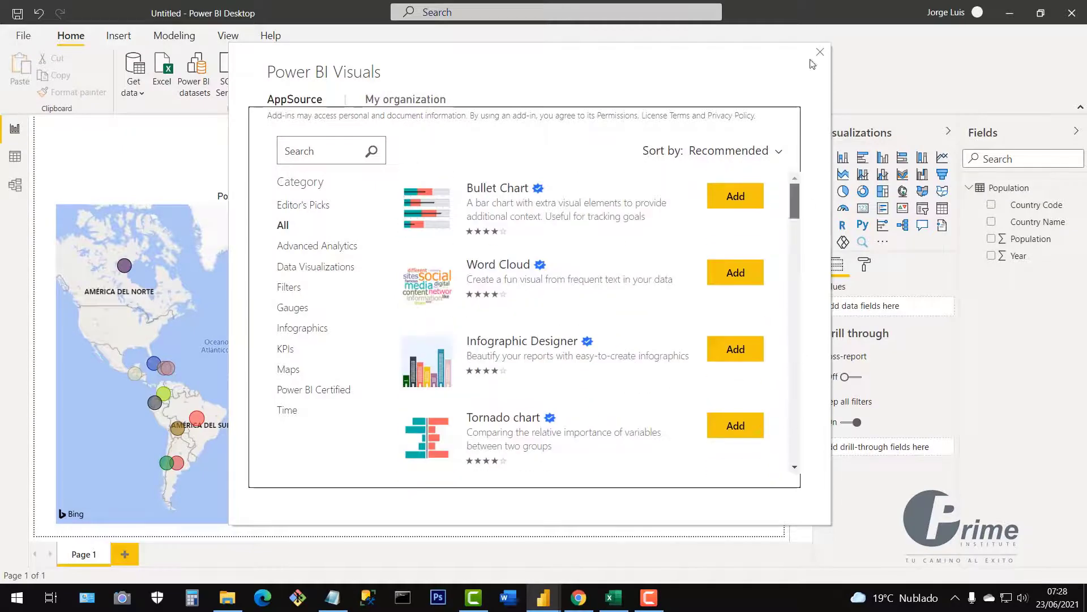
{"action": "left_click", "coordinate": [820, 52]}
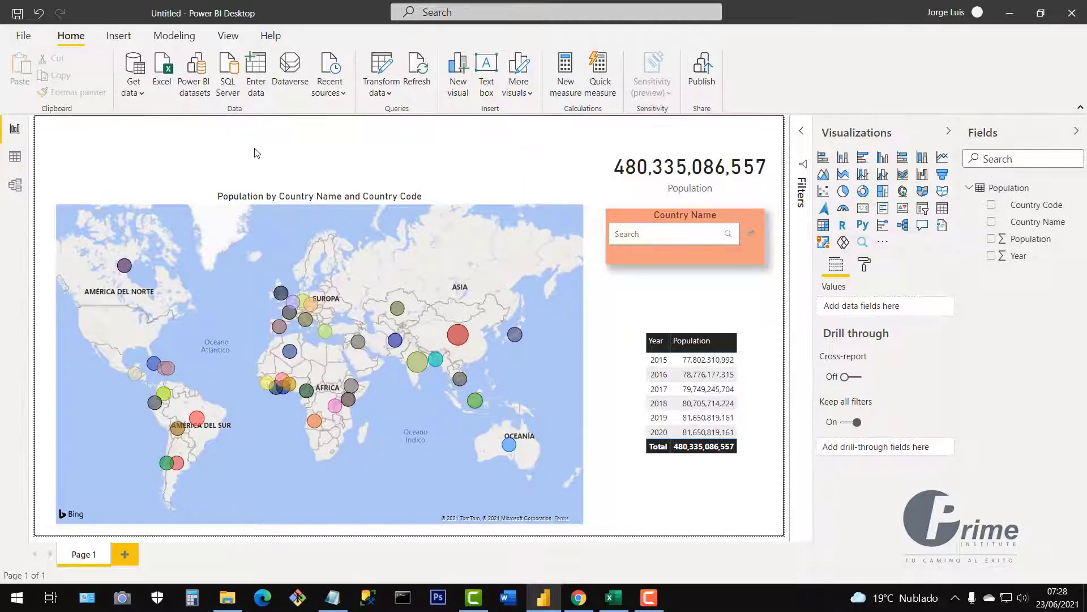
Step: Insert a text box above the map, about 768 wide and 80 high, at about X 64 and Y 32
{"action": "left_click", "coordinate": [116, 40]}
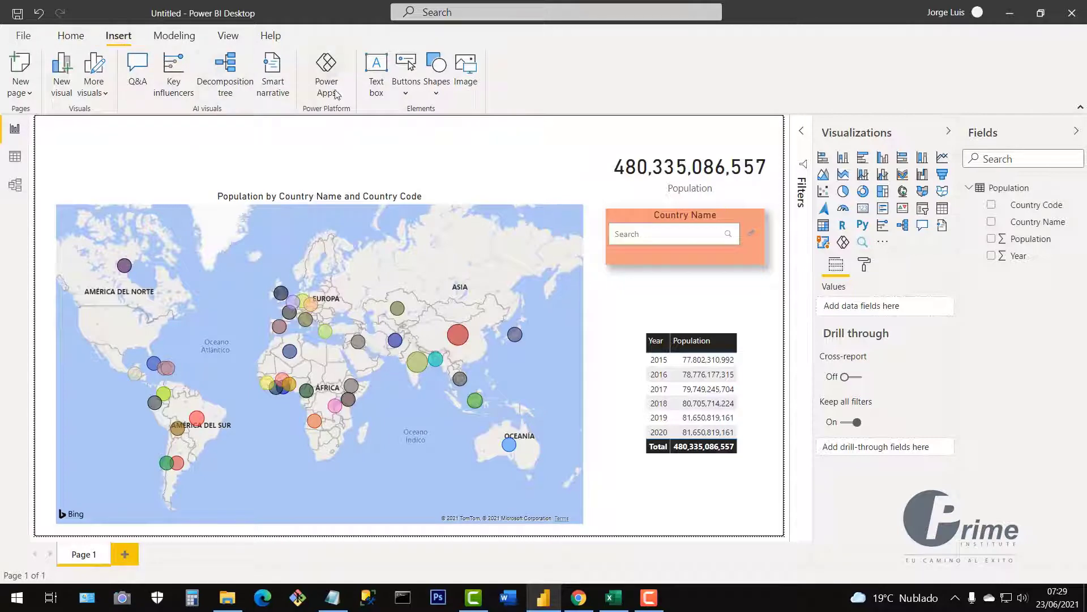
{"action": "left_click", "coordinate": [377, 89]}
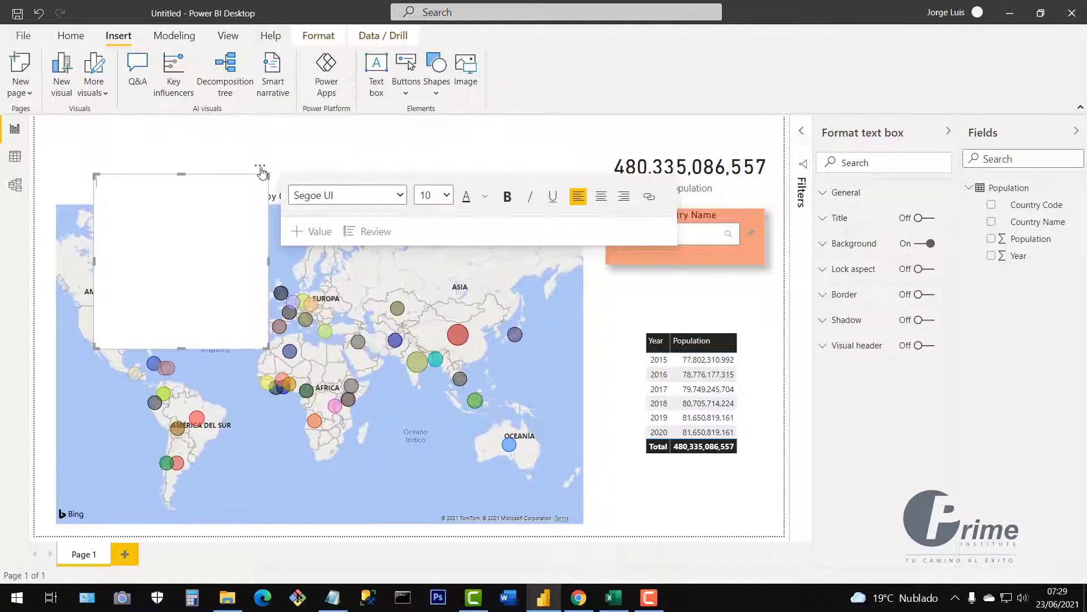
{"action": "left_click_drag", "start_coordinate": [263, 171], "coordinate": [248, 134]}
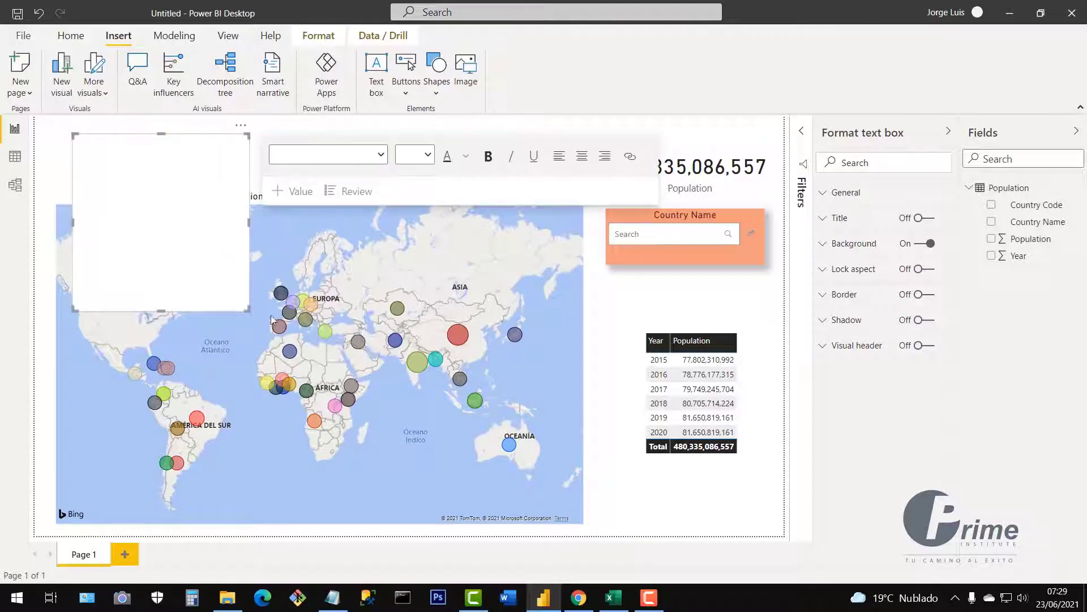
{"action": "left_click_drag", "start_coordinate": [244, 310], "coordinate": [513, 186]}
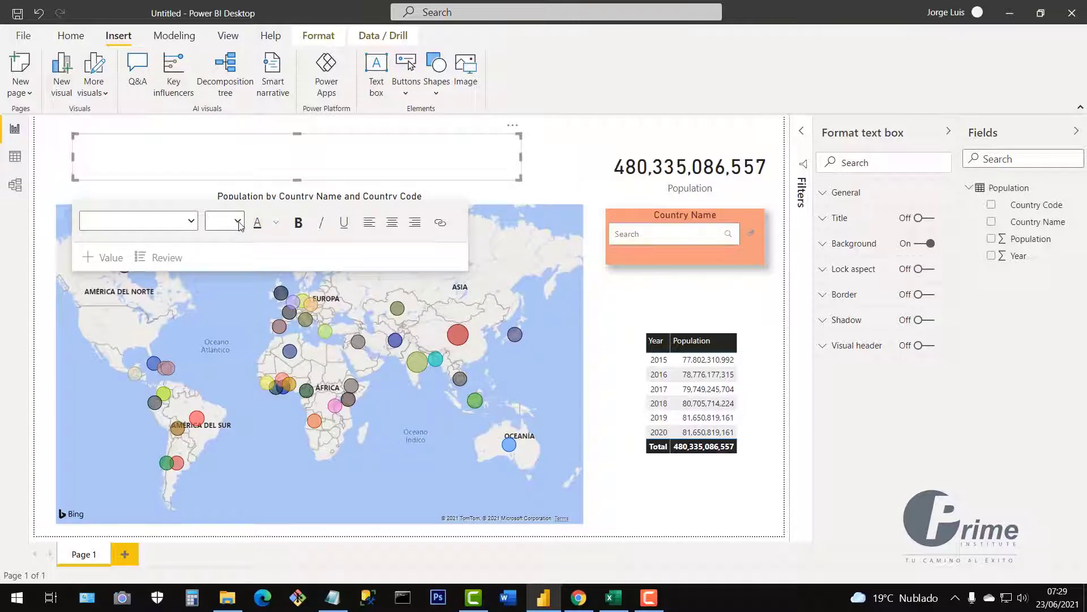
Step: Look through the text box's font, size and color choices and open its General properties
{"action": "left_click", "coordinate": [192, 221]}
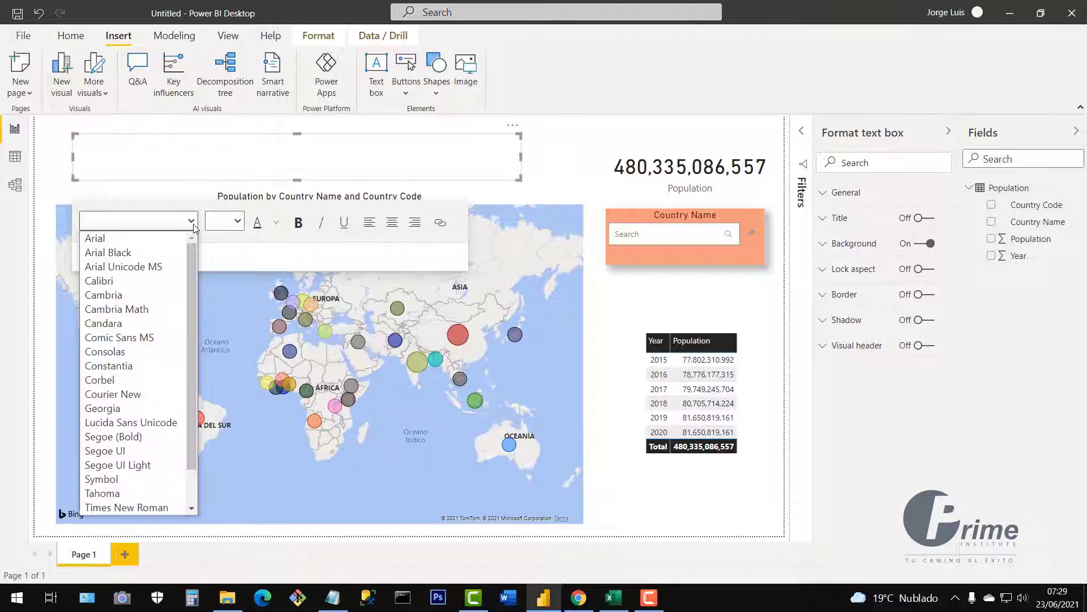
{"action": "left_click", "coordinate": [239, 228]}
{"action": "left_click", "coordinate": [273, 229]}
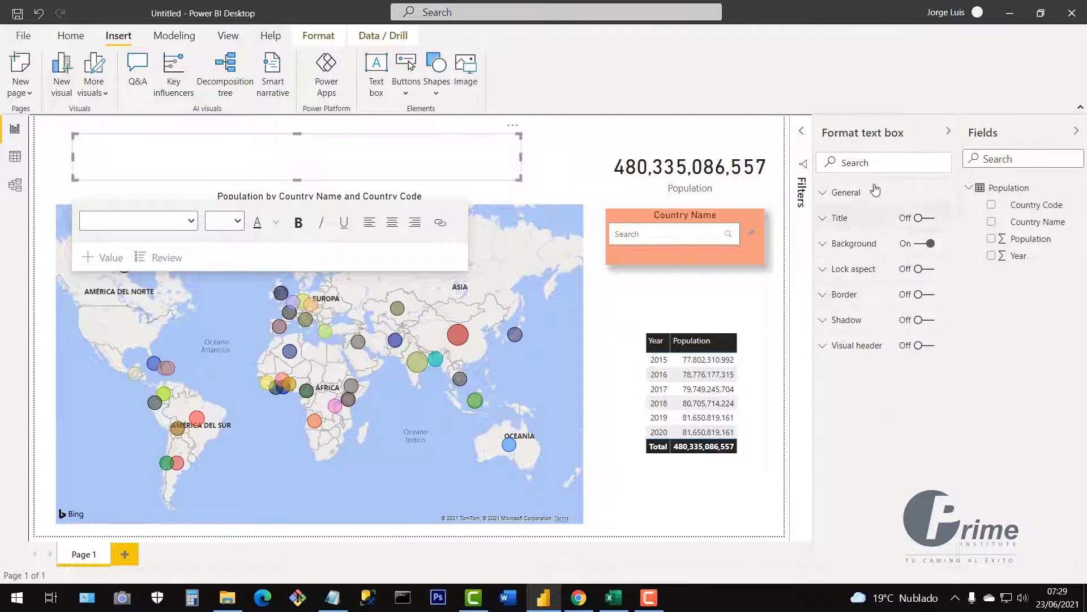
{"action": "left_click", "coordinate": [829, 195]}
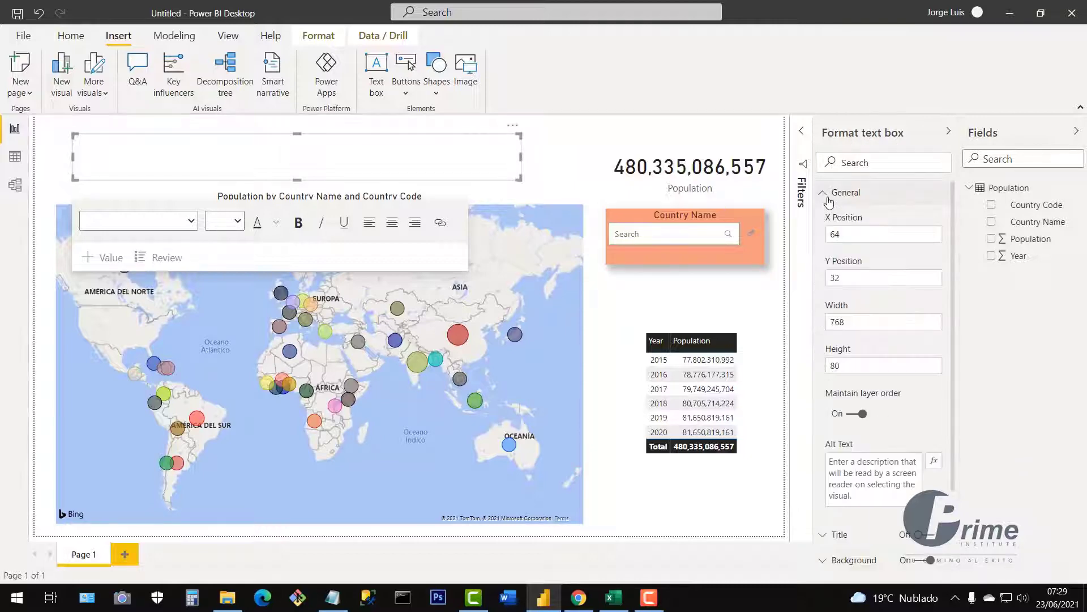
{"action": "left_click", "coordinate": [829, 198]}
{"action": "left_click", "coordinate": [832, 194]}
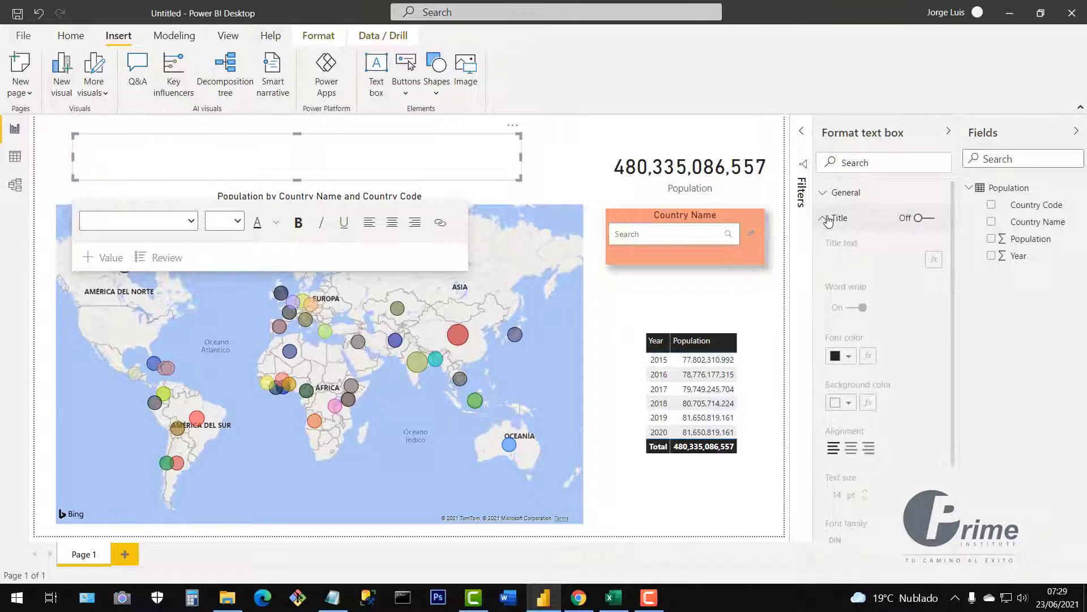
{"action": "left_click", "coordinate": [832, 194]}
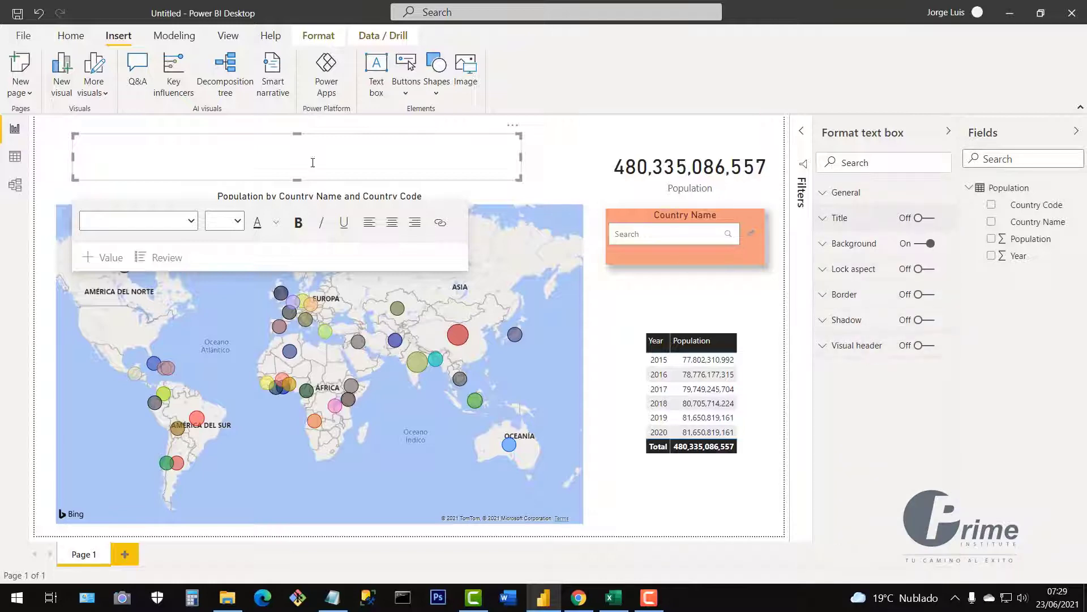
Step: Enter "World Development Indicators" in the text box above the map, with each word capitalized
{"action": "left_click", "coordinate": [131, 152]}
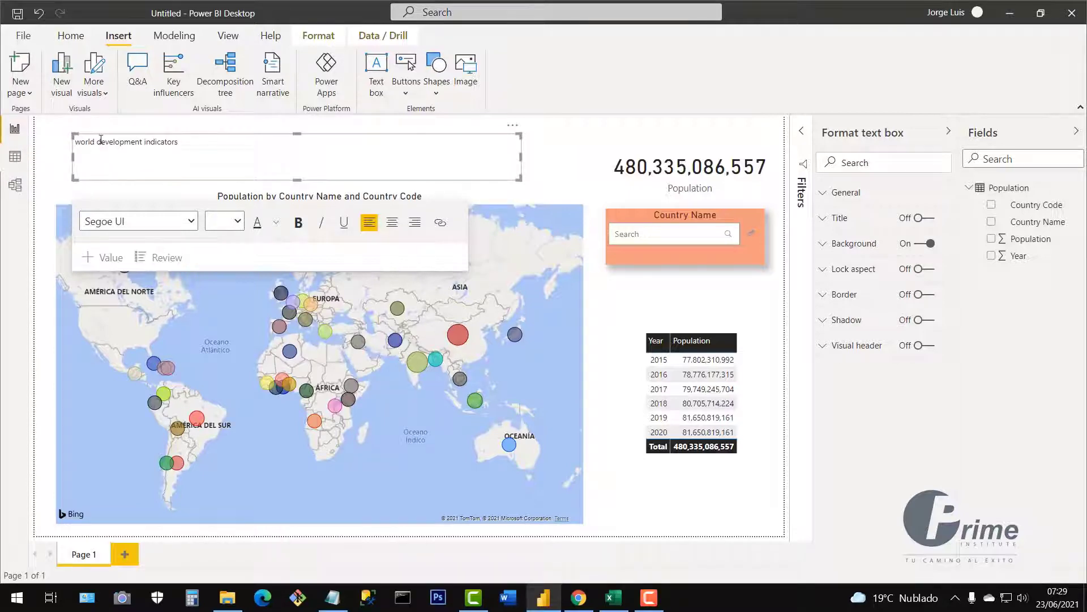
{"action": "left_click_drag", "start_coordinate": [77, 143], "coordinate": [101, 144]}
{"action": "type", "text": "wW"}
{"action": "key", "text": "BackSpace"}
{"action": "type", "text": "orld d"}
{"action": "key", "text": "BackSpace"}
{"action": "type", "text": "W"}
{"action": "key", "text": "BackSpace"}
{"action": "type", "text": "D"}
{"action": "type", "text": "n"}
{"action": "key", "text": "Delete"}
{"action": "type", "text": "I"}
Step: Center the whole "World Development Indicators" heading and set its font size to 20
{"action": "left_click_drag", "start_coordinate": [182, 147], "coordinate": [32, 150]}
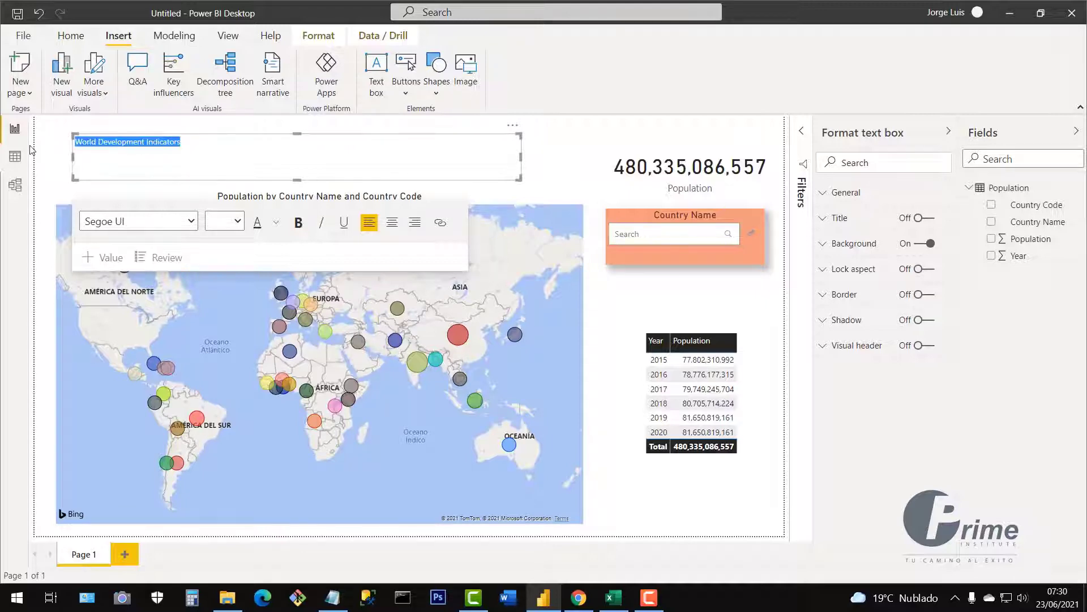
{"action": "left_click", "coordinate": [392, 222]}
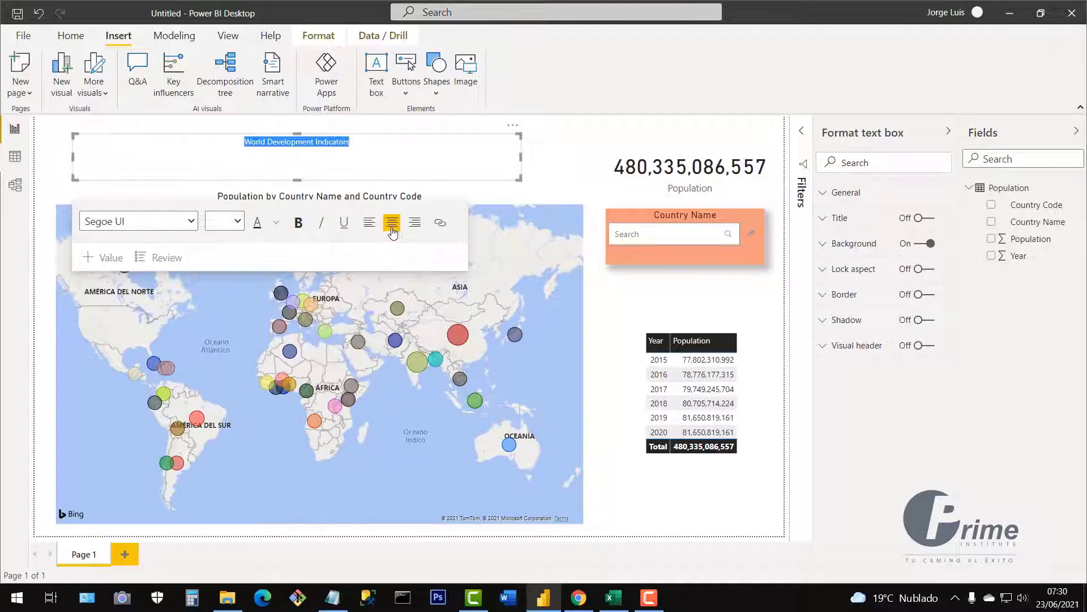
{"action": "left_click", "coordinate": [240, 222]}
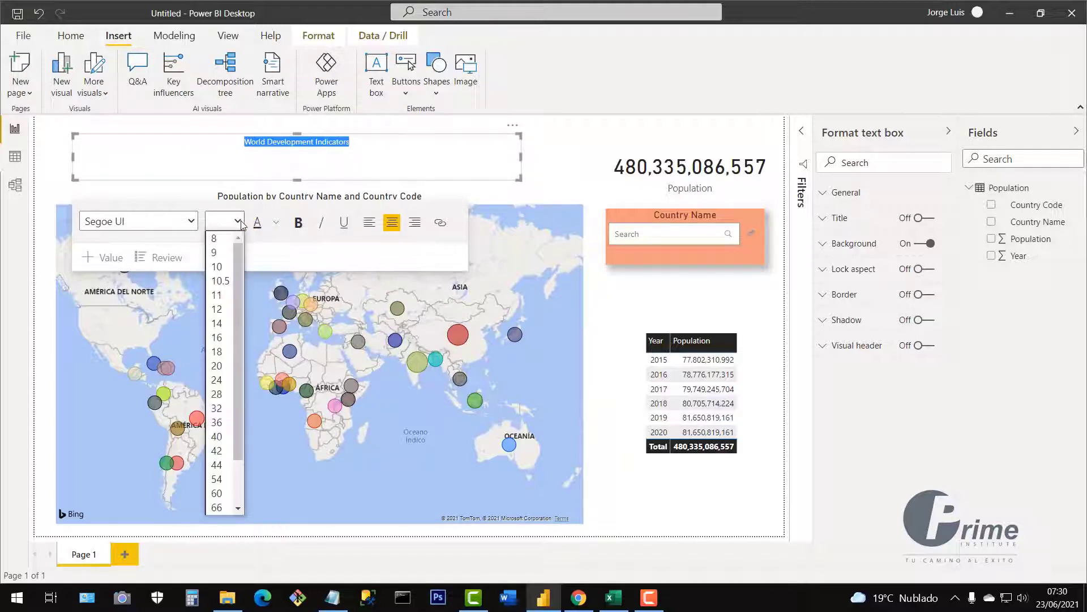
{"action": "left_click", "coordinate": [226, 369]}
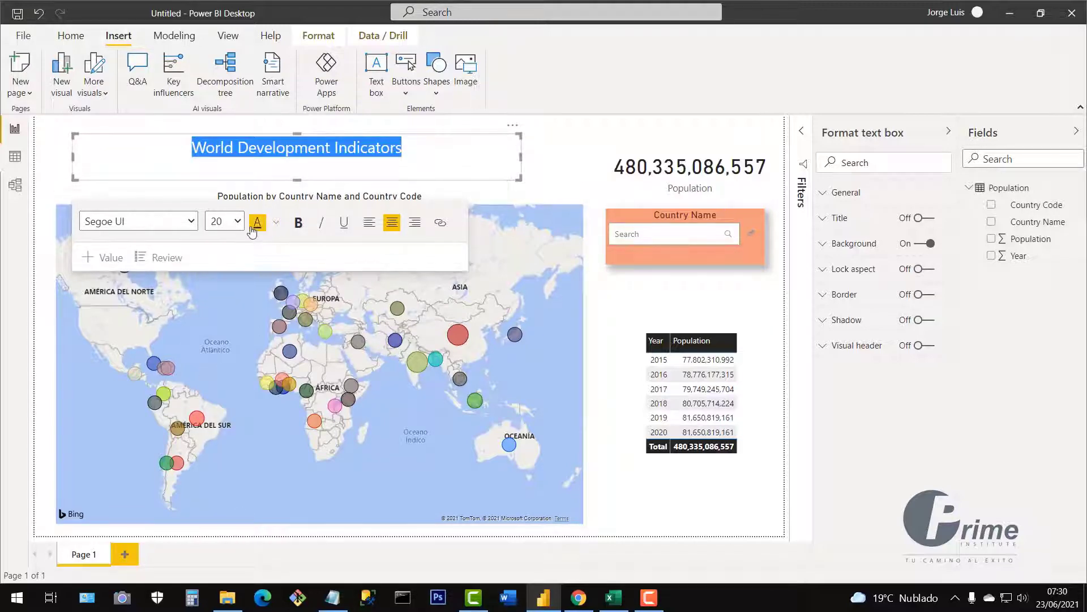
Step: Make the heading text dark red and bold in the Arial Black font
{"action": "left_click", "coordinate": [276, 224]}
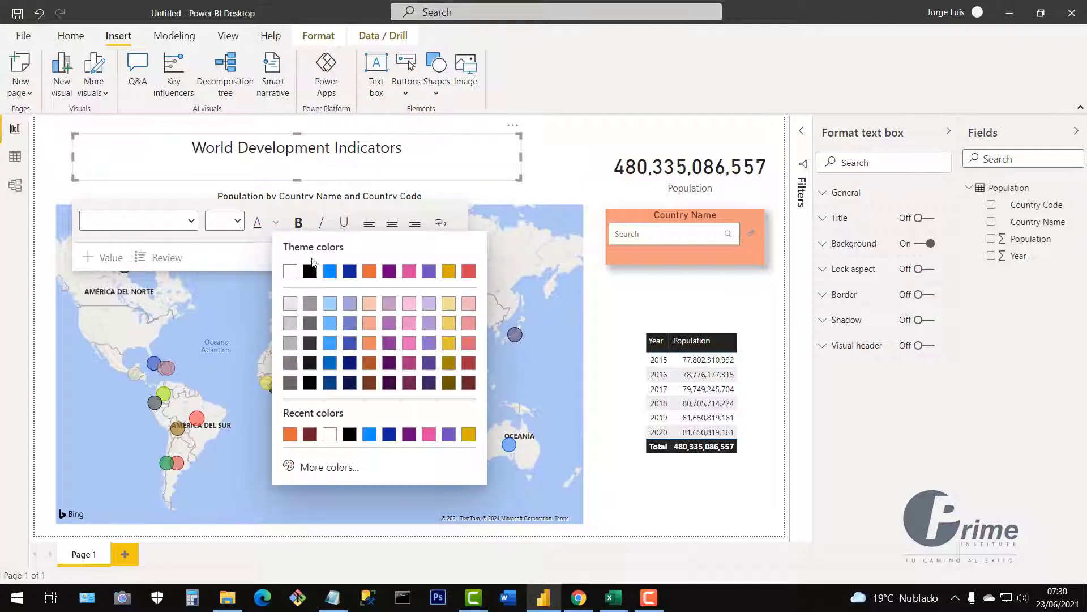
{"action": "left_click", "coordinate": [469, 382]}
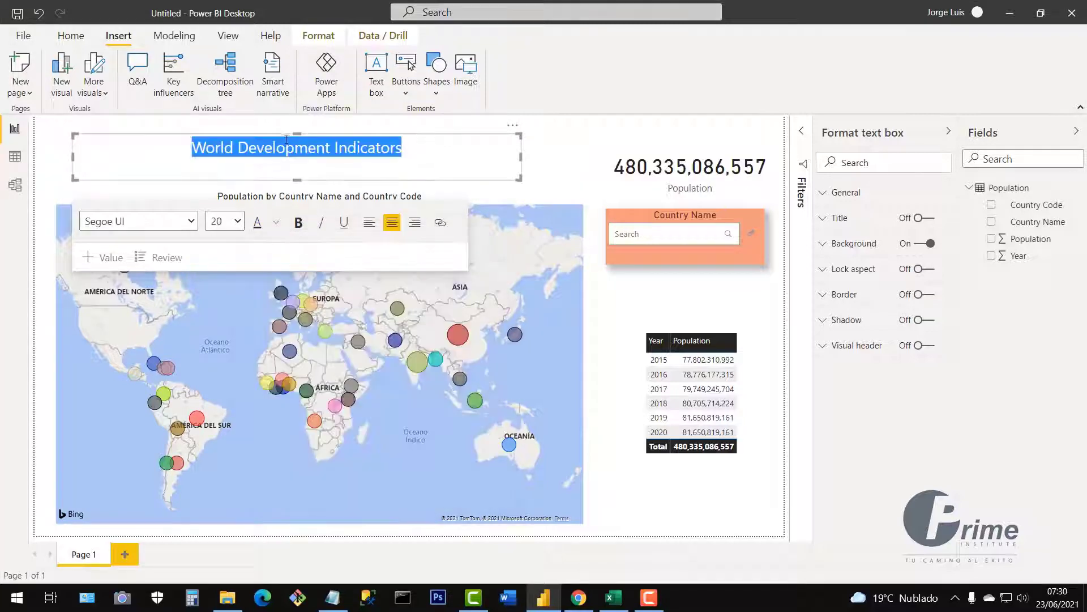
{"action": "left_click", "coordinate": [298, 223]}
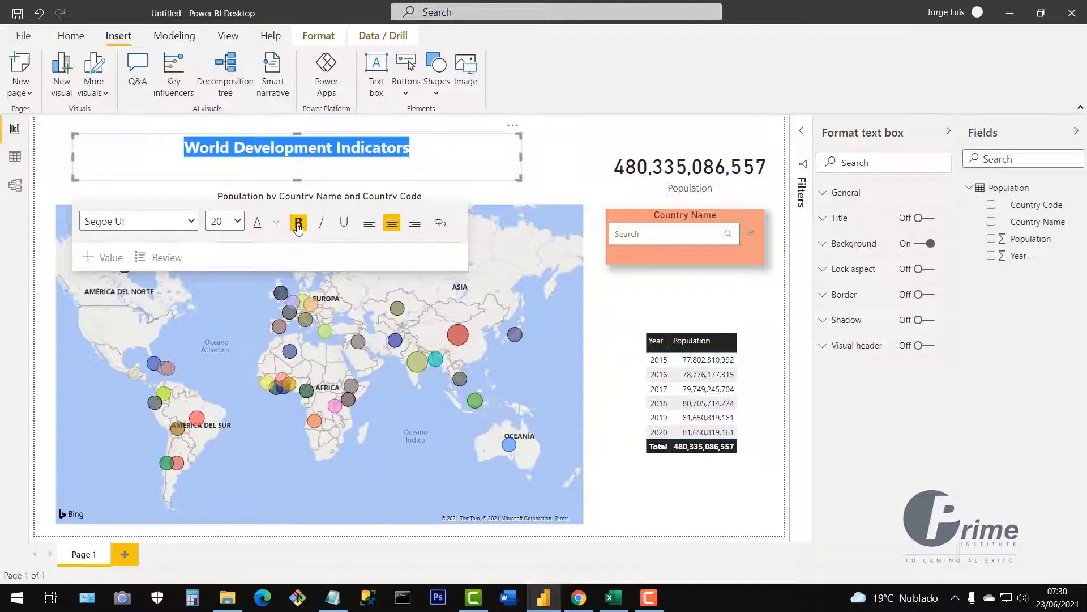
{"action": "left_click", "coordinate": [192, 222]}
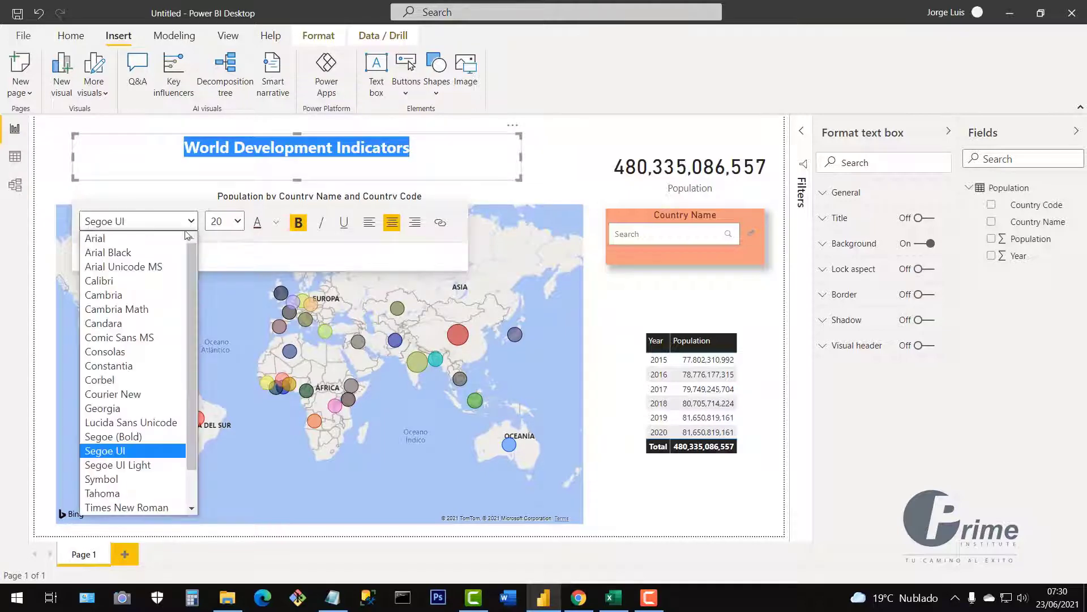
{"action": "left_click", "coordinate": [159, 247]}
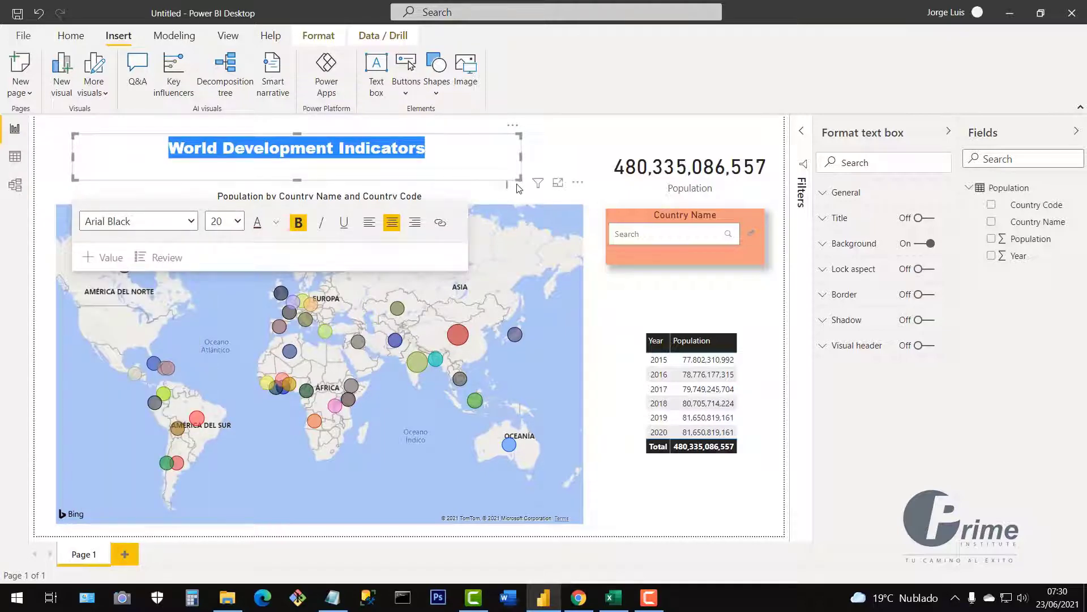
Step: Shrink the heading's text box to fit closely around its text and move it into the report page's upper-left corner
{"action": "left_click_drag", "start_coordinate": [519, 178], "coordinate": [399, 170]}
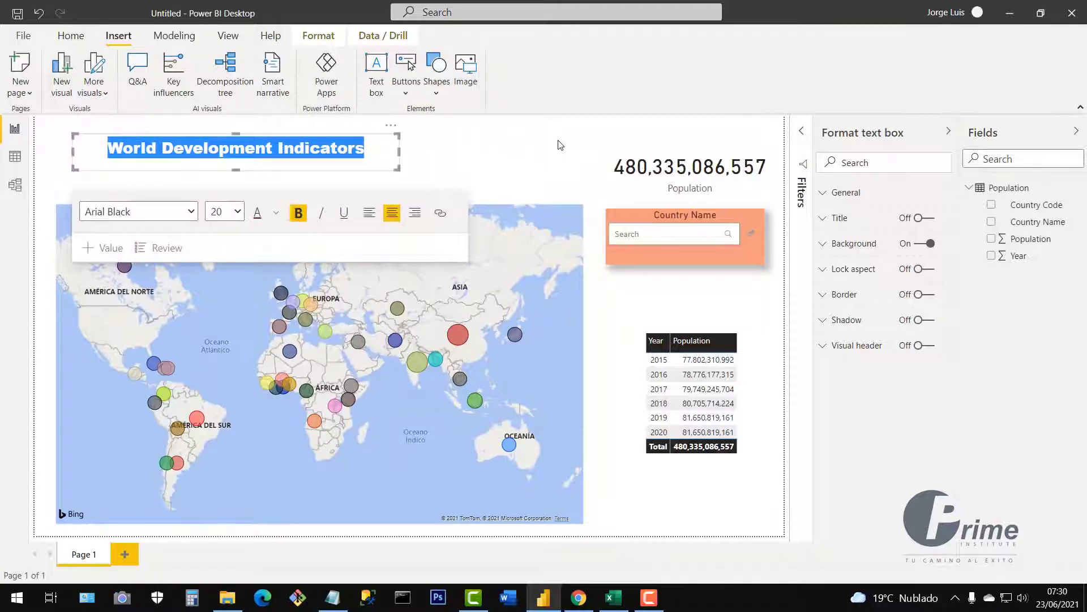
{"action": "left_click", "coordinate": [575, 163]}
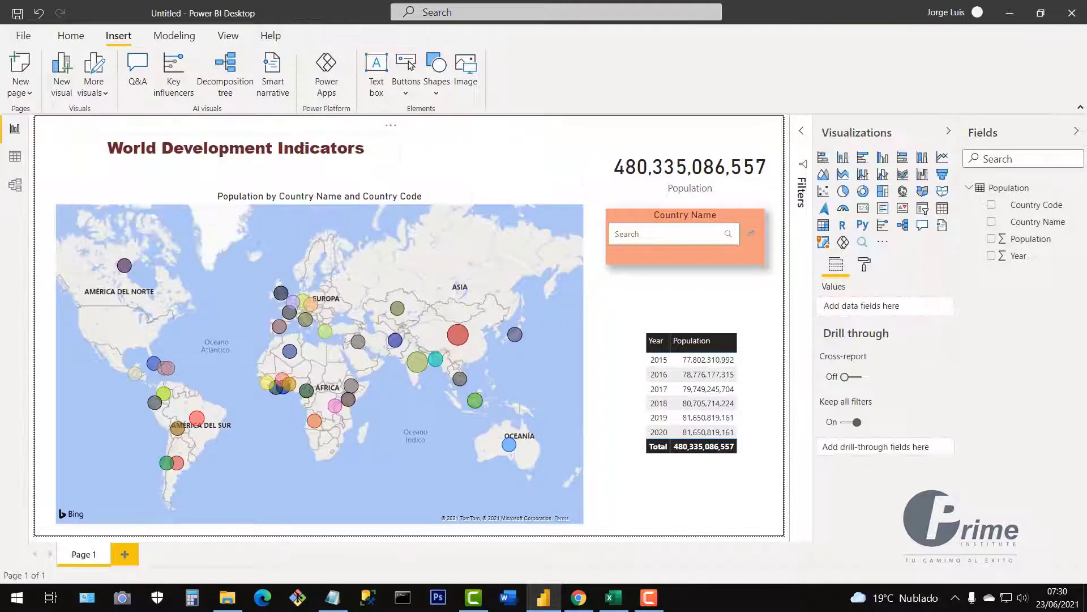
{"action": "left_click", "coordinate": [299, 150]}
{"action": "left_click", "coordinate": [369, 128]}
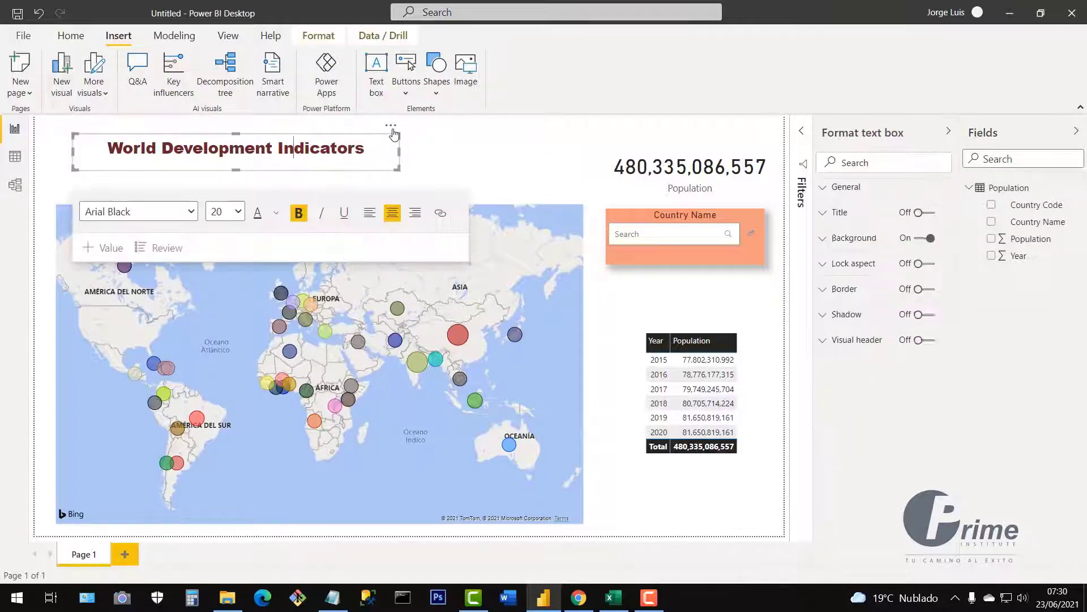
{"action": "left_click_drag", "start_coordinate": [391, 134], "coordinate": [369, 125]}
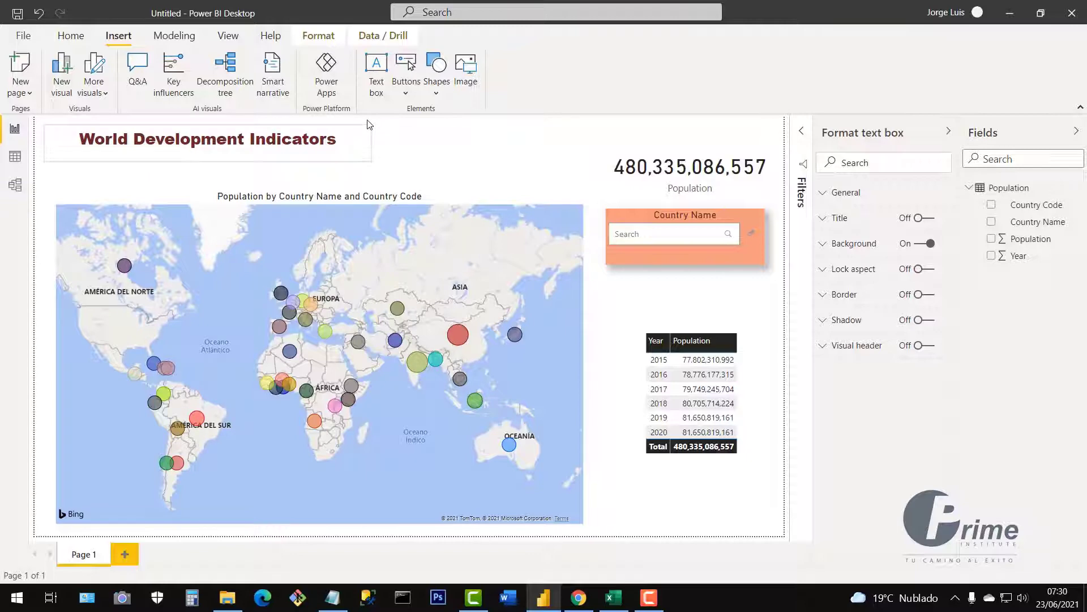
{"action": "left_click", "coordinate": [370, 124]}
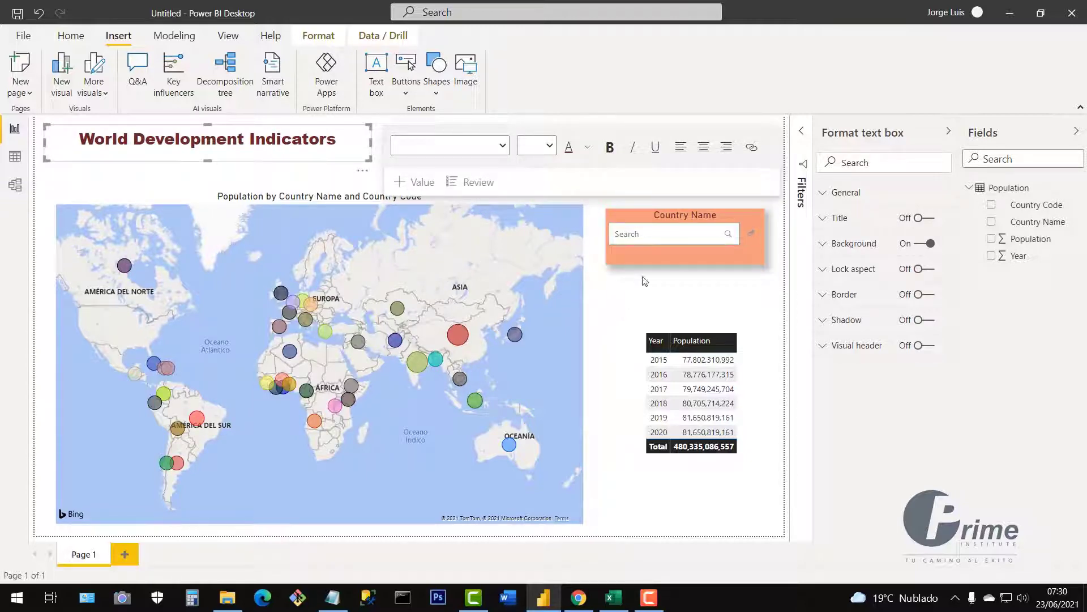
{"action": "left_click", "coordinate": [688, 490]}
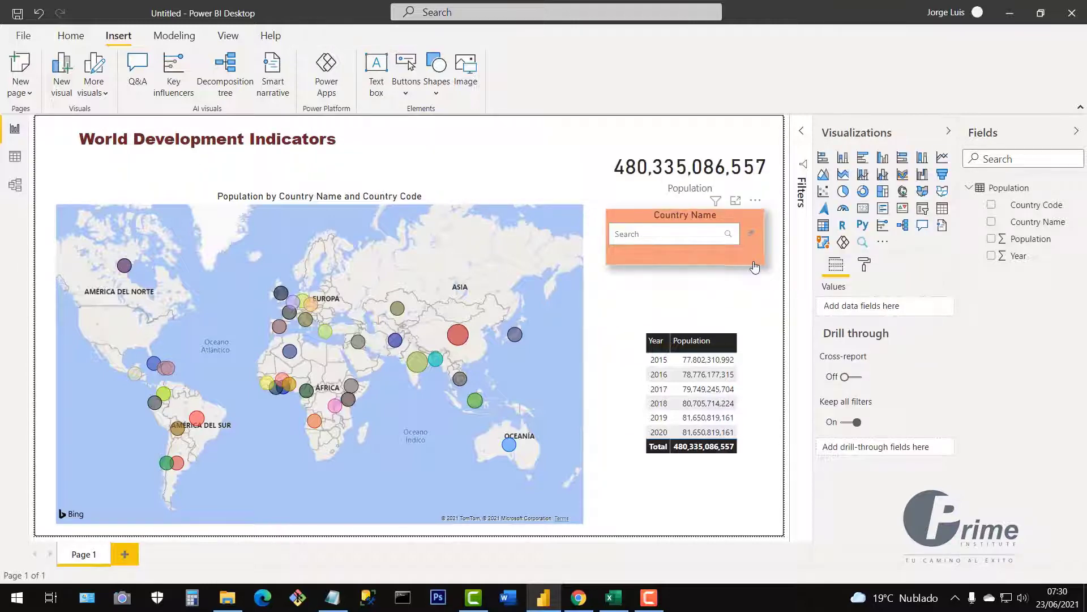
Step: Move the Country Name filter beside the heading, the population card to the page's upper-right corner and the map to its lower-left corner
{"action": "left_click_drag", "start_coordinate": [755, 205], "coordinate": [557, 120]}
{"action": "left_click_drag", "start_coordinate": [728, 169], "coordinate": [729, 163]}
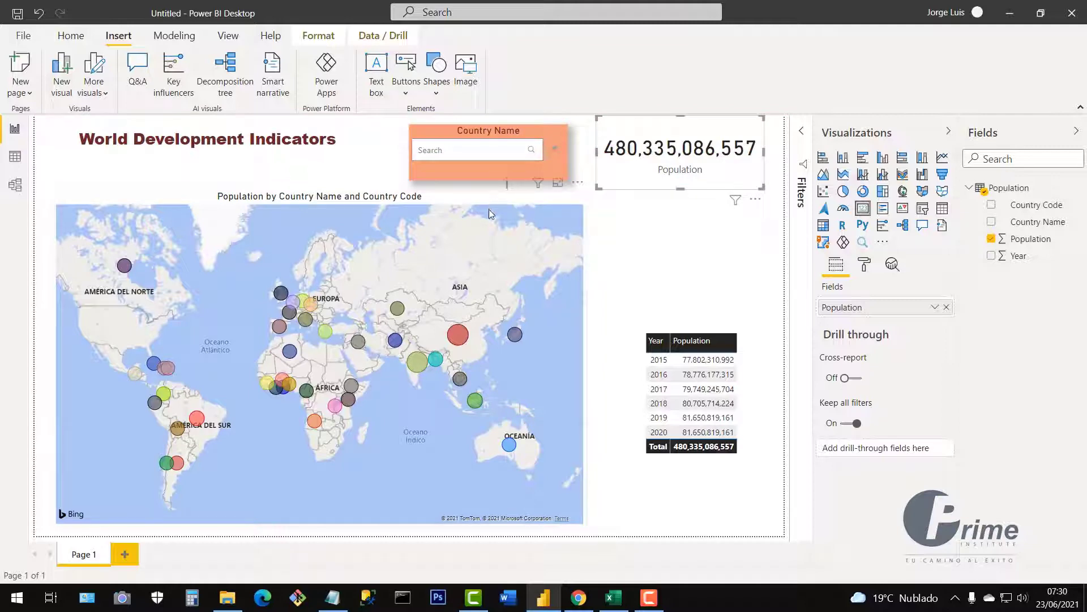
{"action": "left_click_drag", "start_coordinate": [491, 204], "coordinate": [478, 212]}
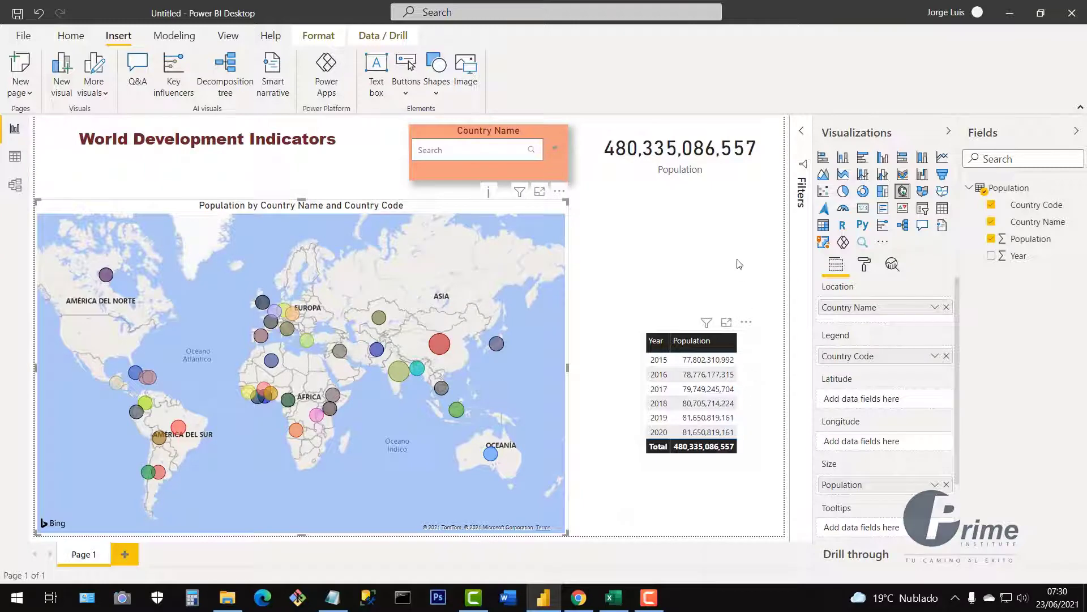
Step: Reposition the yearly population table beside the map and lower the population card to just above the table
{"action": "left_click_drag", "start_coordinate": [736, 385], "coordinate": [734, 274]}
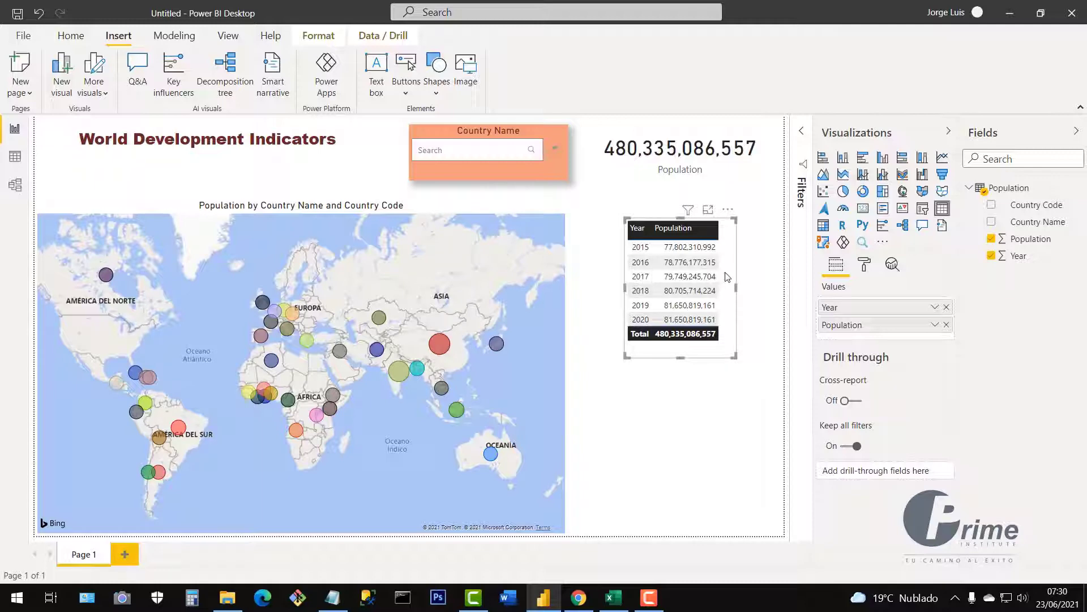
{"action": "left_click_drag", "start_coordinate": [727, 288], "coordinate": [728, 372]}
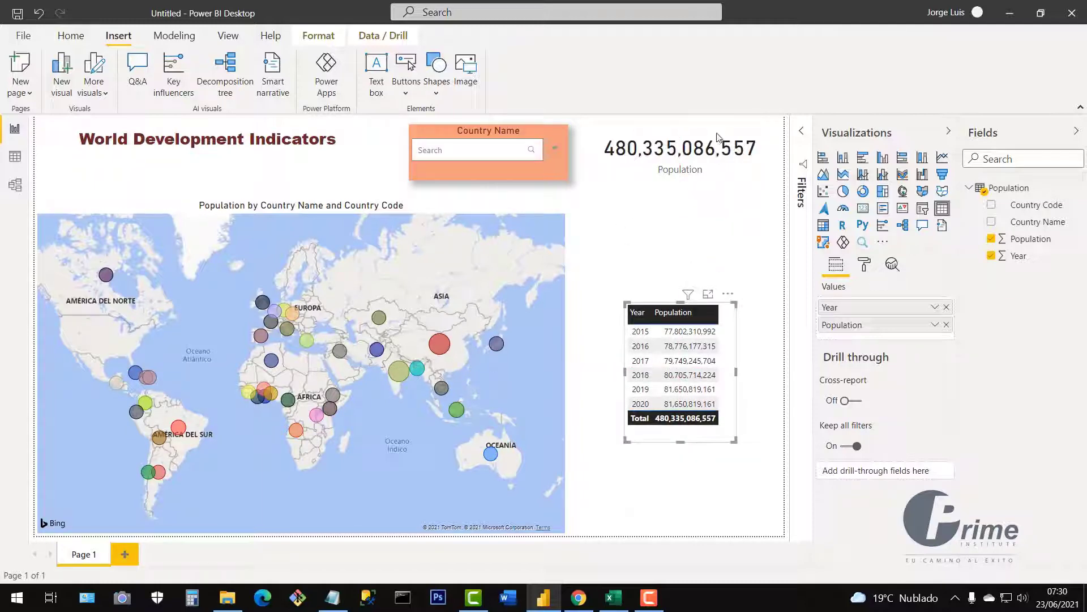
{"action": "left_click_drag", "start_coordinate": [707, 144], "coordinate": [718, 207]}
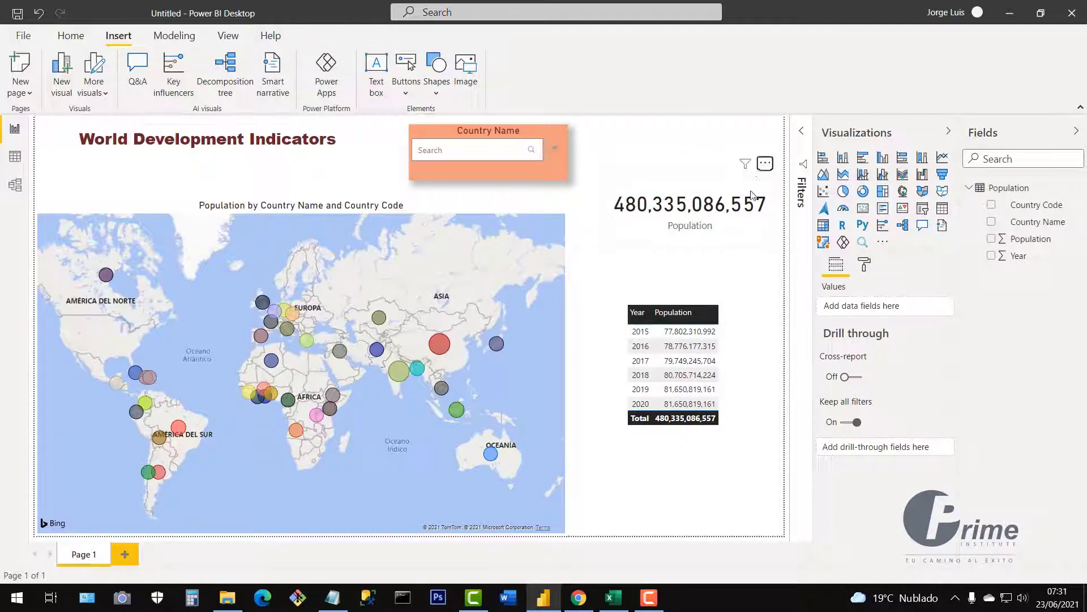
{"action": "left_click_drag", "start_coordinate": [759, 194], "coordinate": [736, 202]}
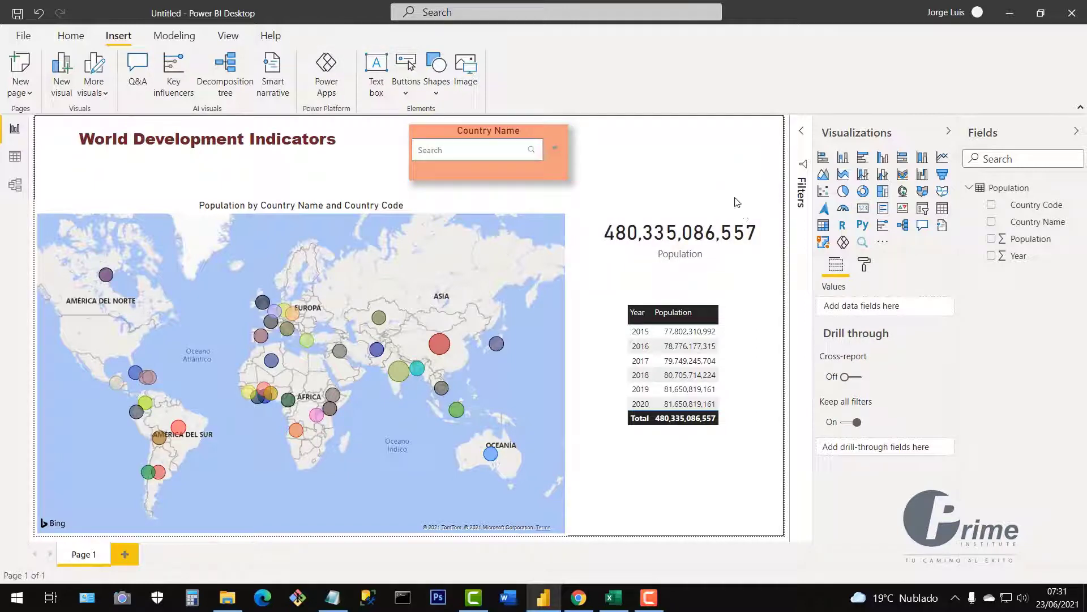
Step: Add a slicer on the Year field, show it as a list and place it above the population card
{"action": "left_click", "coordinate": [923, 212]}
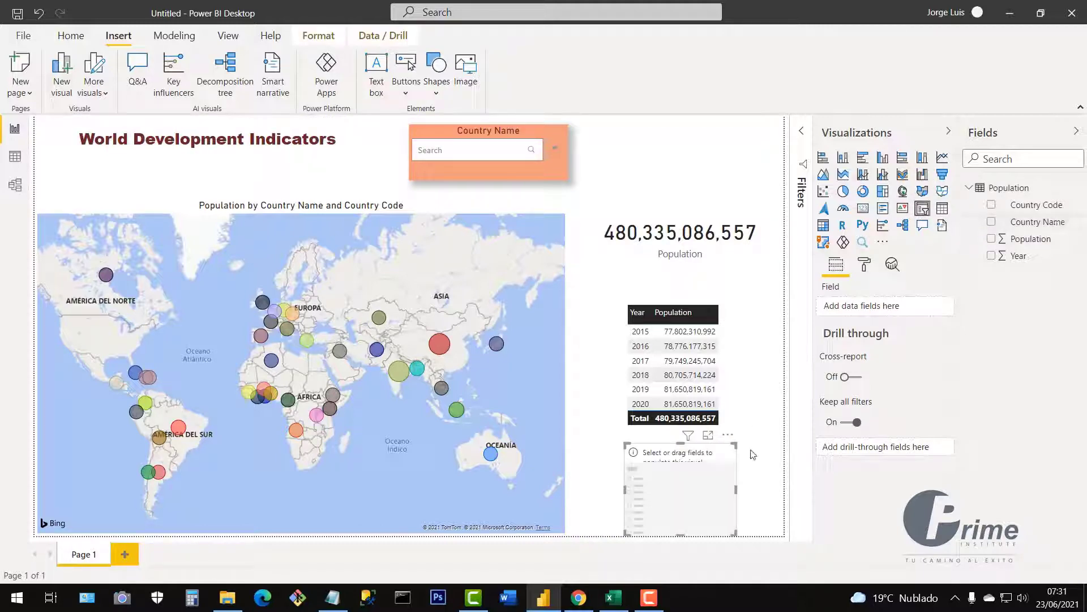
{"action": "left_click", "coordinate": [991, 256]}
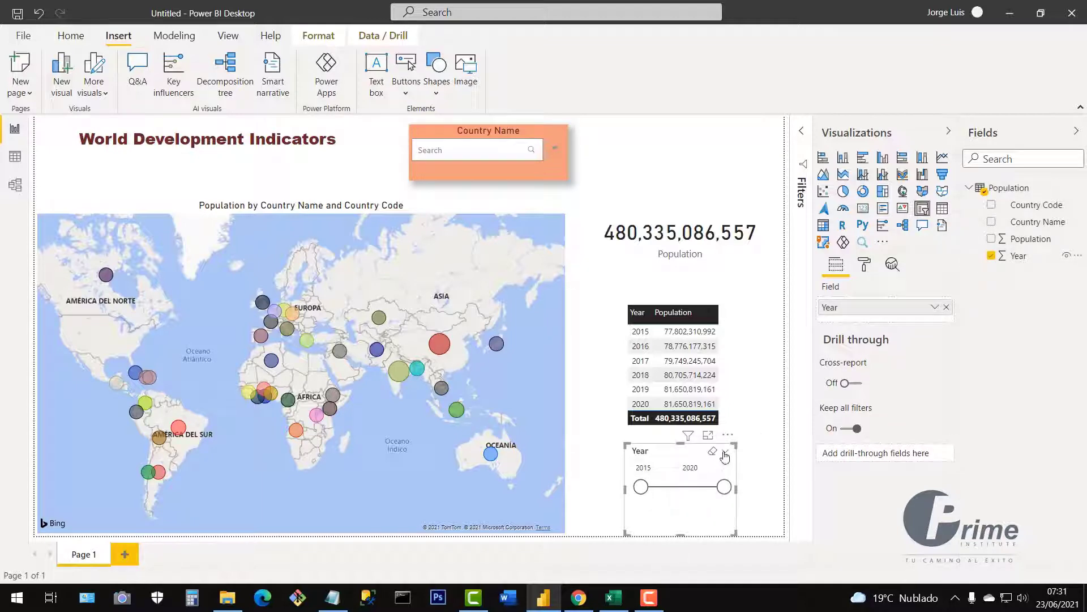
{"action": "left_click", "coordinate": [726, 454]}
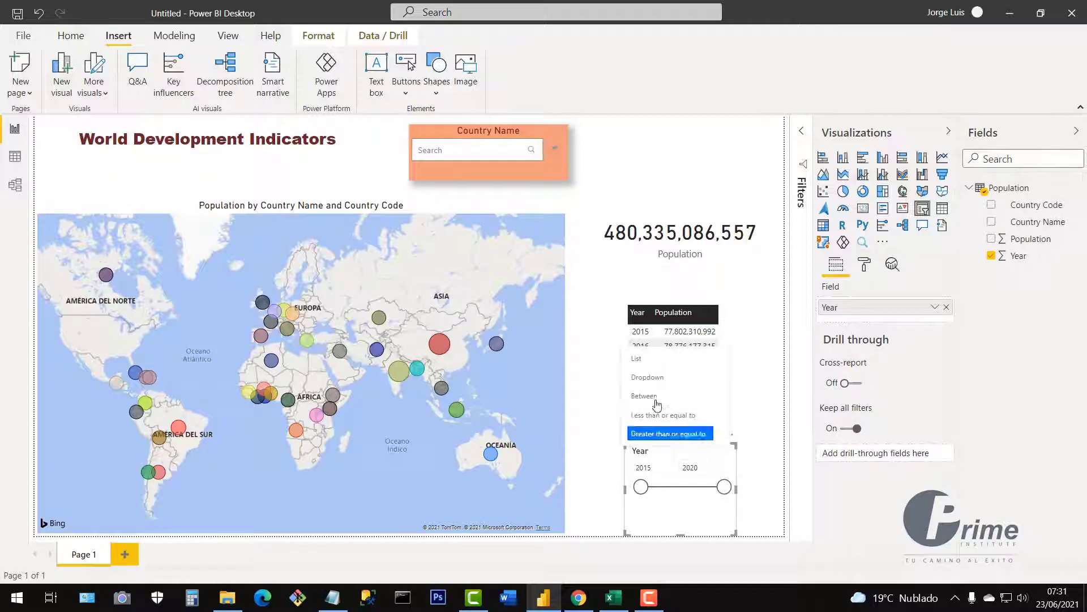
{"action": "left_click", "coordinate": [644, 363]}
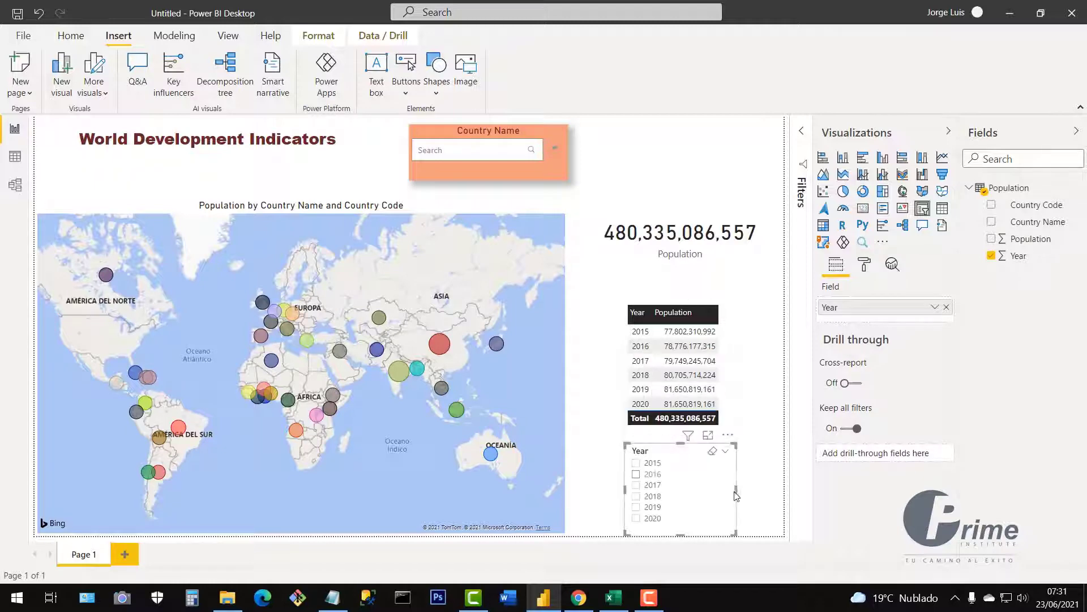
{"action": "left_click_drag", "start_coordinate": [711, 502], "coordinate": [703, 182]}
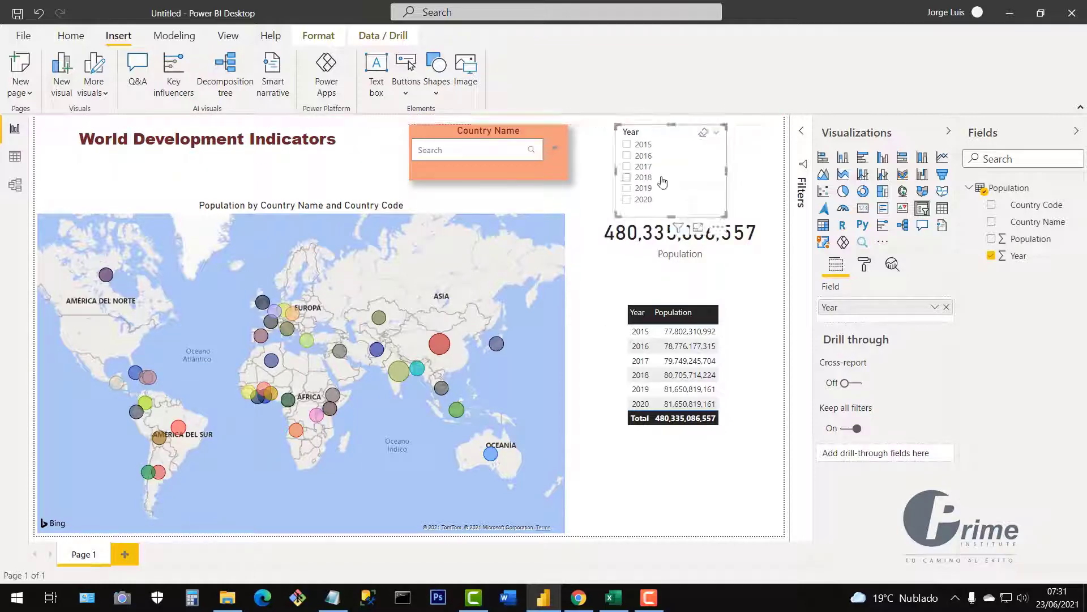
Step: Set the Year slicer's orientation to Horizontal and widen it on both sides to match the population card's width
{"action": "left_click", "coordinate": [864, 265]}
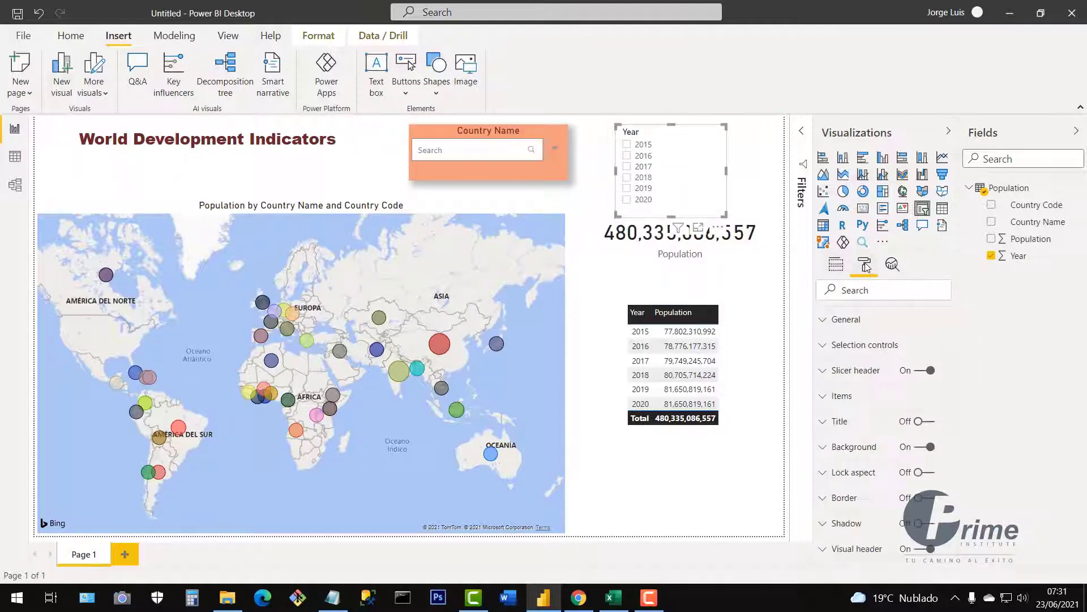
{"action": "left_click", "coordinate": [821, 325]}
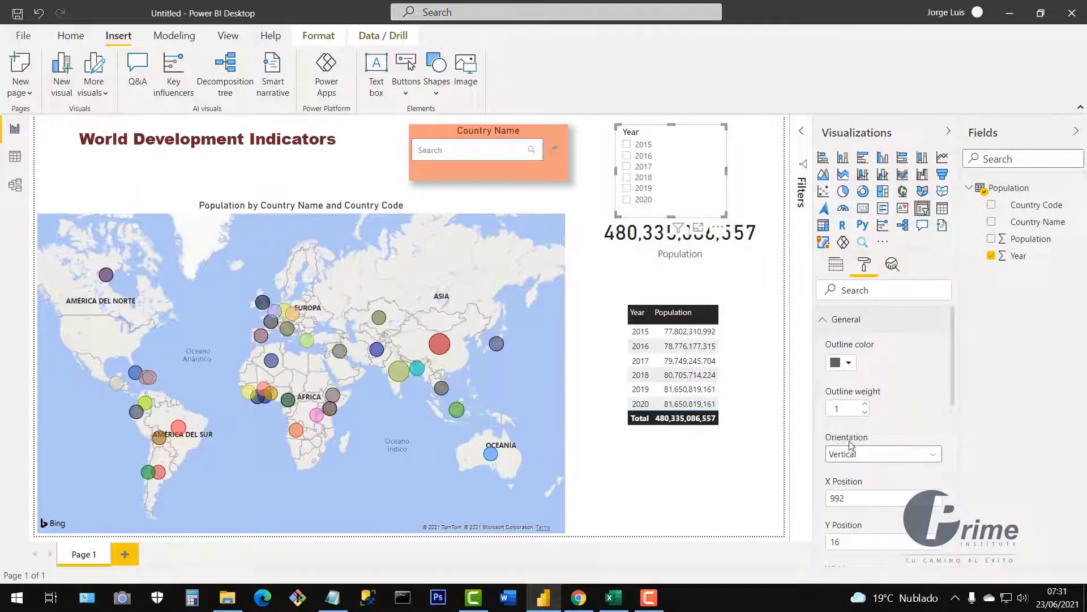
{"action": "left_click", "coordinate": [862, 455]}
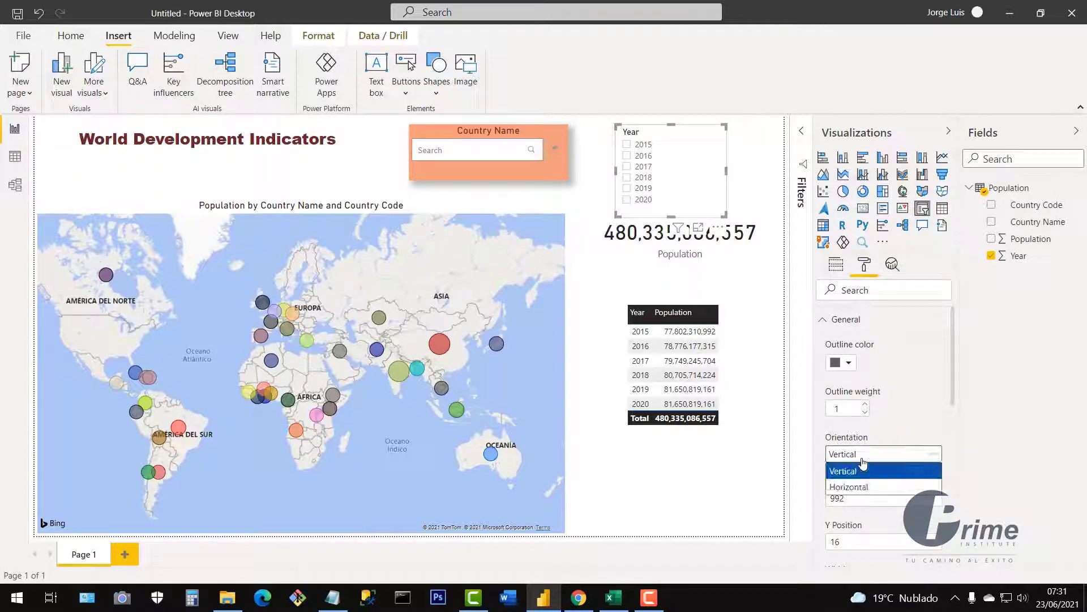
{"action": "left_click", "coordinate": [854, 487]}
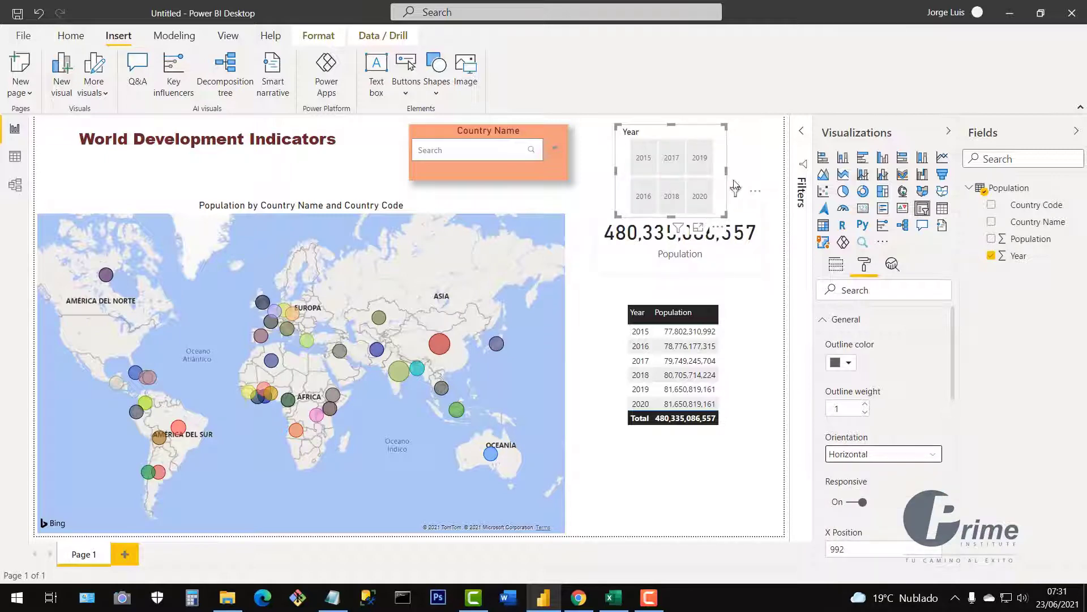
{"action": "left_click_drag", "start_coordinate": [728, 171], "coordinate": [769, 176]}
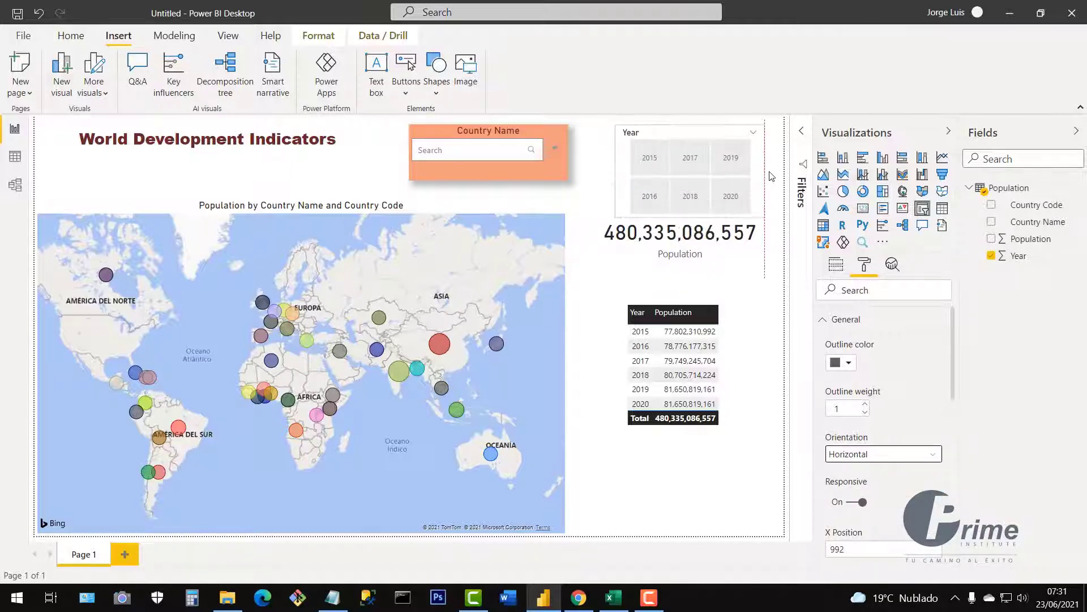
{"action": "left_click_drag", "start_coordinate": [617, 172], "coordinate": [598, 171]}
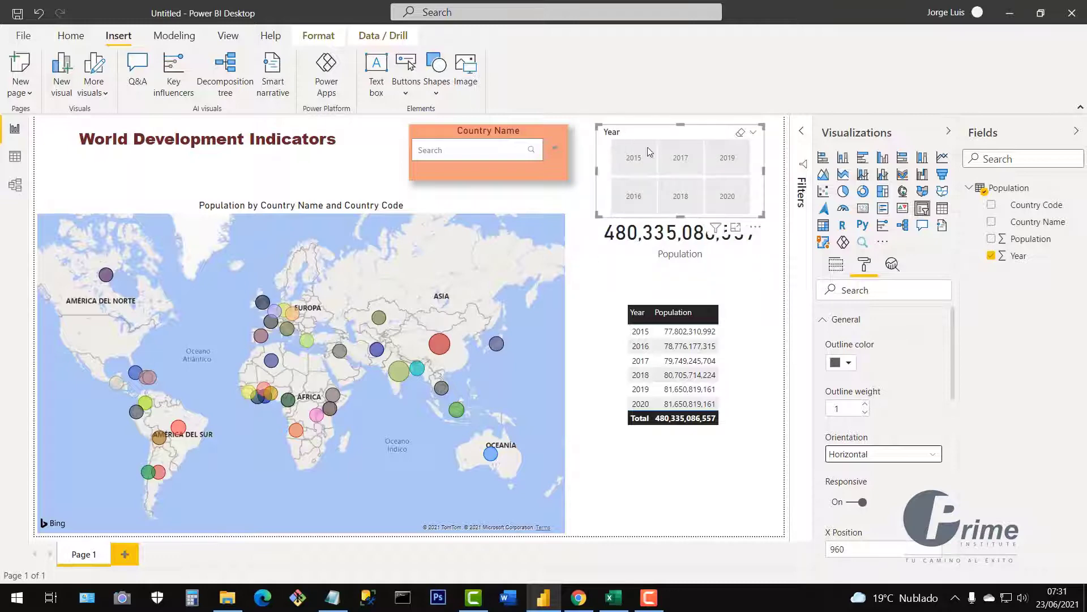
Step: Turn off the Year slicer's header and set the font color of its items to white
{"action": "left_click", "coordinate": [824, 320]}
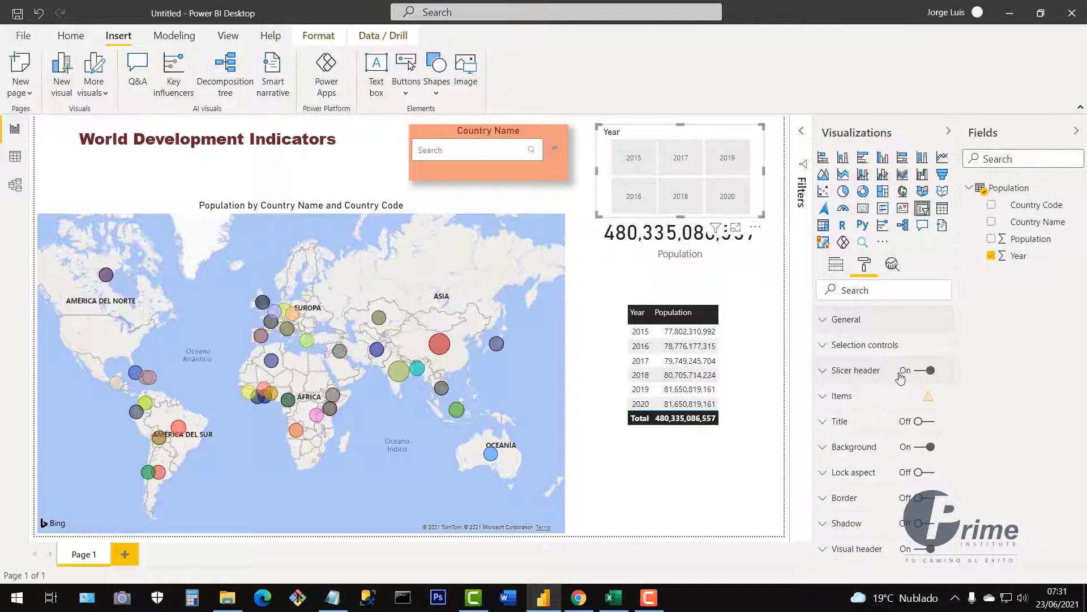
{"action": "left_click", "coordinate": [921, 373]}
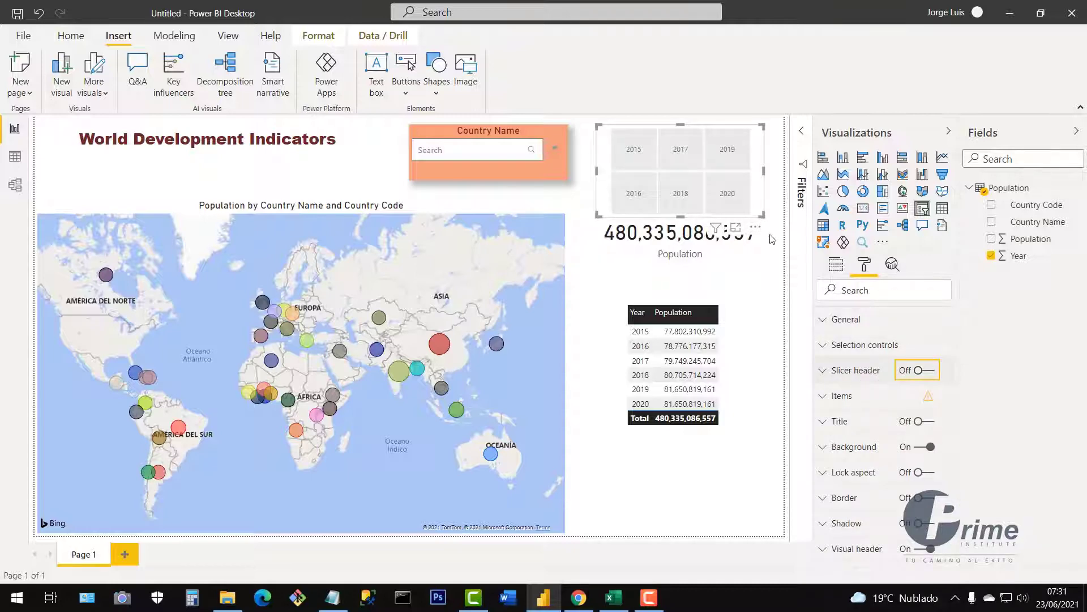
{"action": "left_click", "coordinate": [828, 403]}
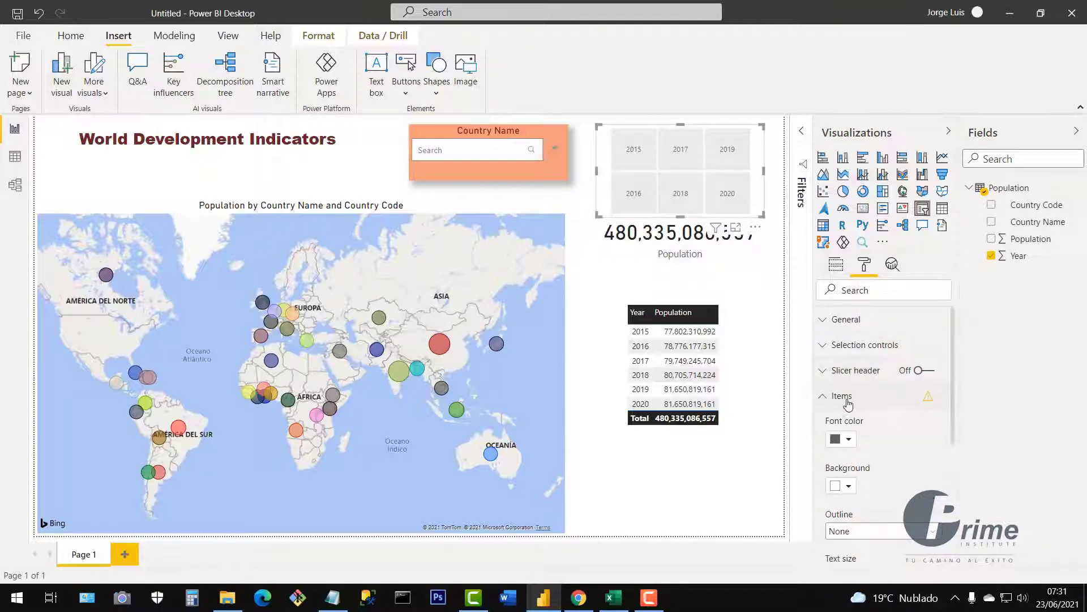
{"action": "left_click", "coordinate": [849, 440]}
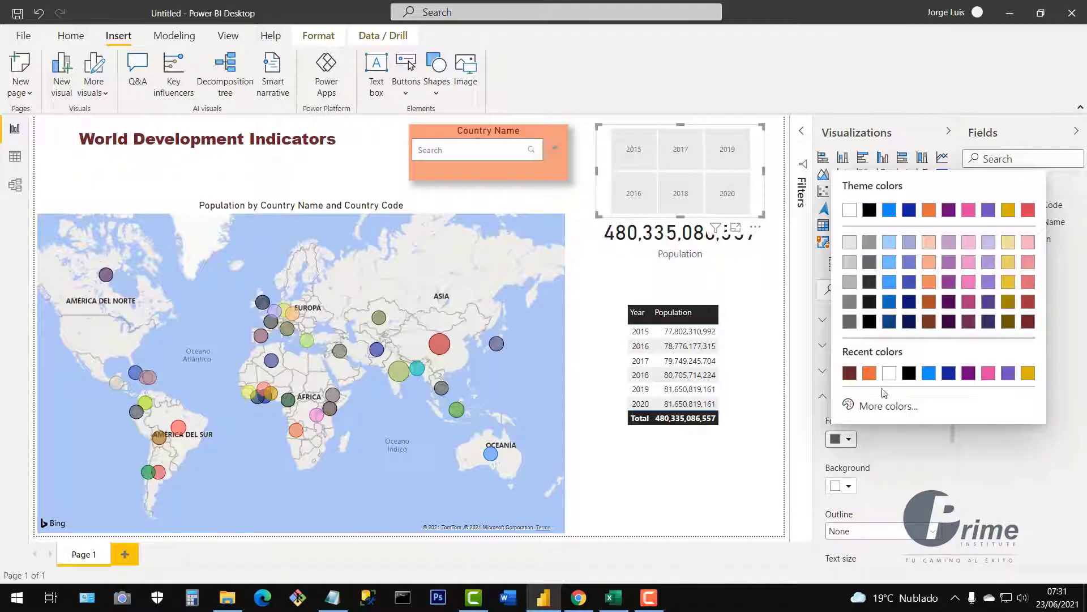
{"action": "left_click", "coordinate": [891, 375]}
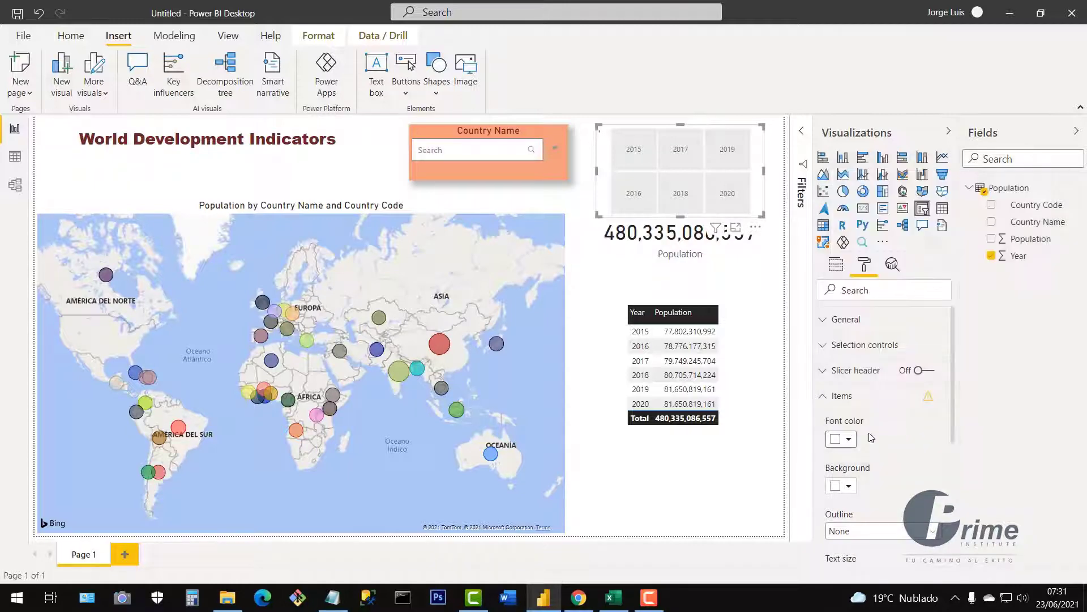
Step: Give the Year slicer's items a dark red background and reduce the slicer's height so it clears the population card
{"action": "left_click", "coordinate": [848, 485]}
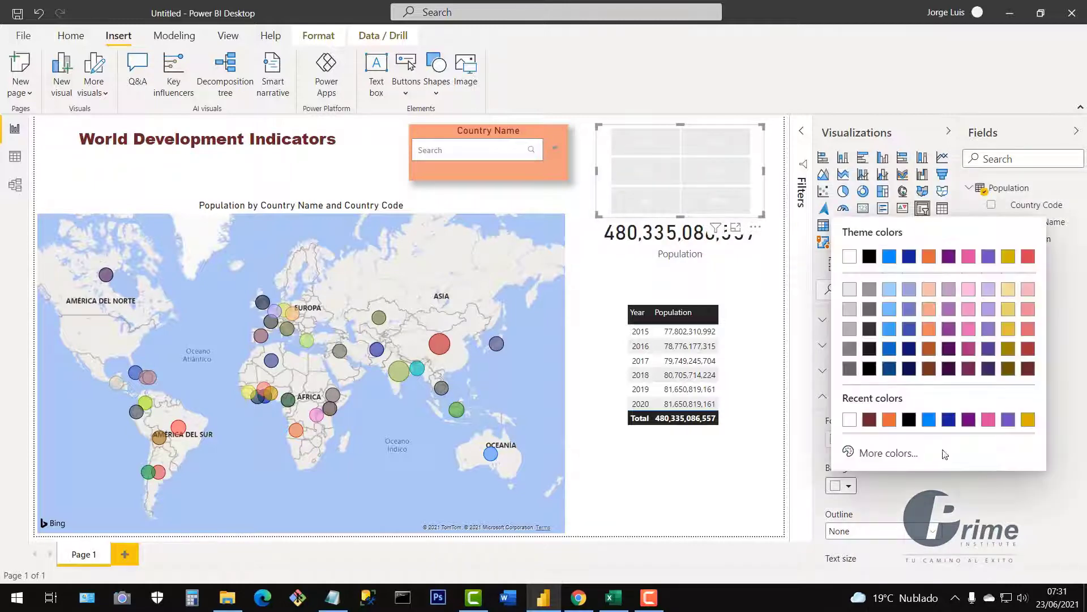
{"action": "left_click", "coordinate": [1027, 370]}
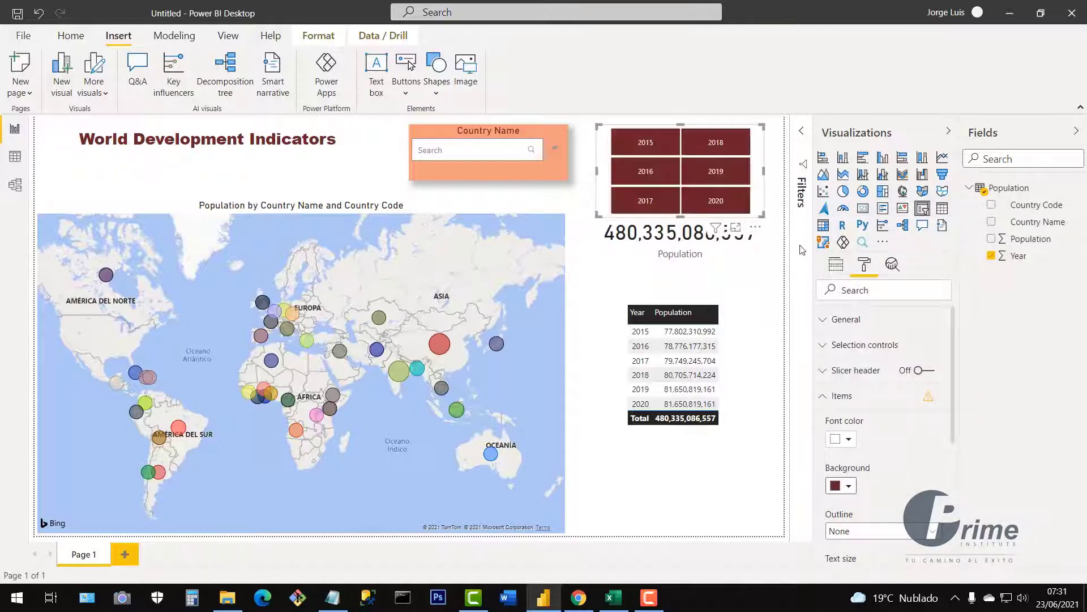
{"action": "mouse_move", "coordinate": [762, 214]}
{"action": "left_mouse_down"}
{"action": "mouse_move", "coordinate": [759, 180]}
{"action": "mouse_move", "coordinate": [761, 200]}
{"action": "left_mouse_up"}
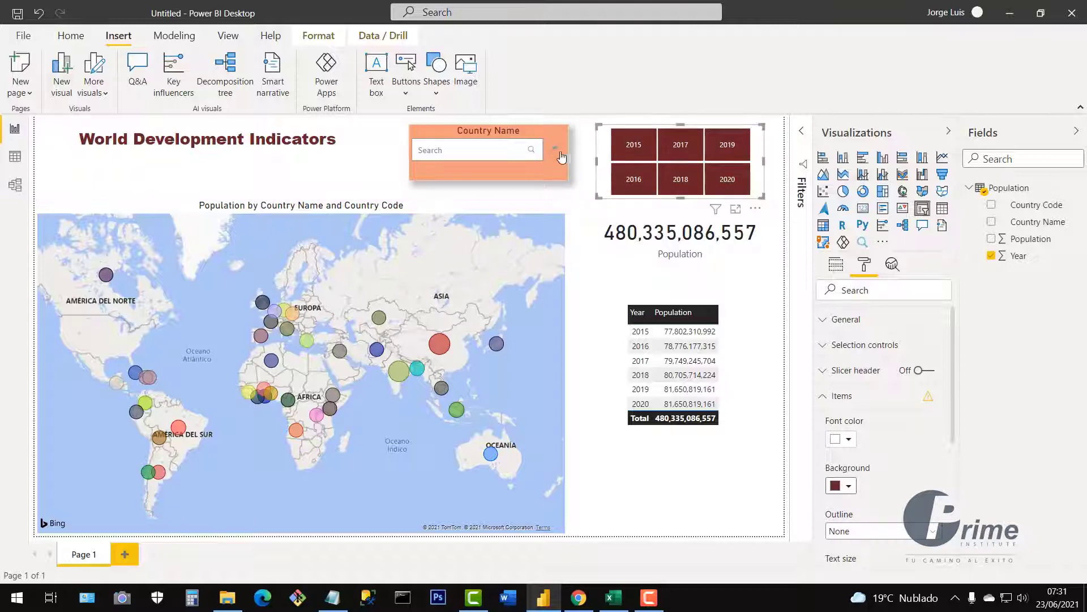
Step: Set the Country Name filter's background to the same dark red with 0% transparency
{"action": "left_click", "coordinate": [437, 175]}
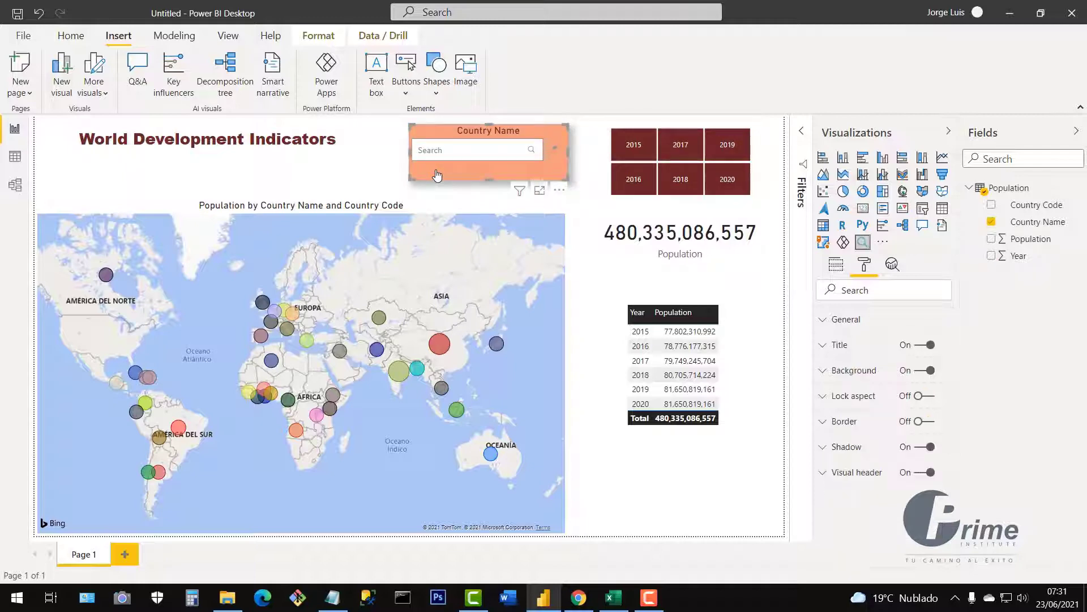
{"action": "left_click", "coordinate": [821, 371]}
{"action": "left_click", "coordinate": [850, 415]}
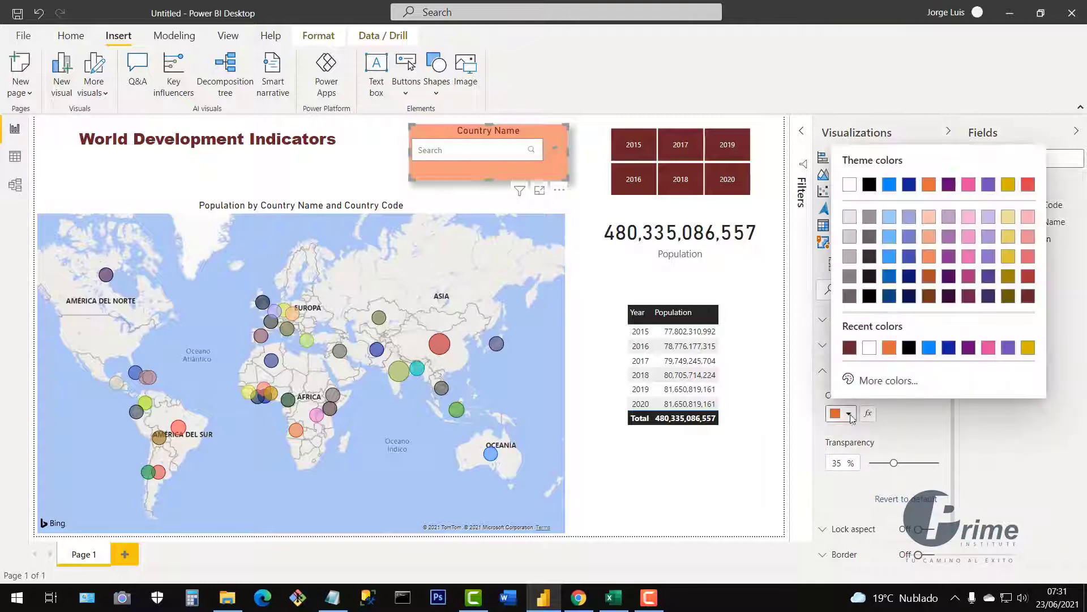
{"action": "left_click", "coordinate": [849, 348]}
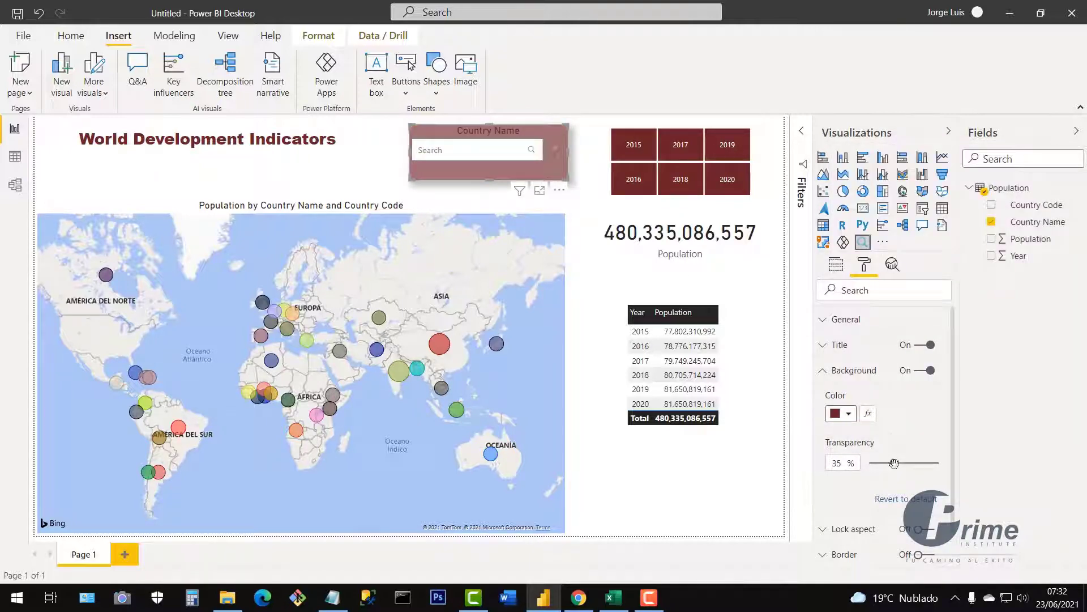
{"action": "left_click_drag", "start_coordinate": [894, 463], "coordinate": [853, 469]}
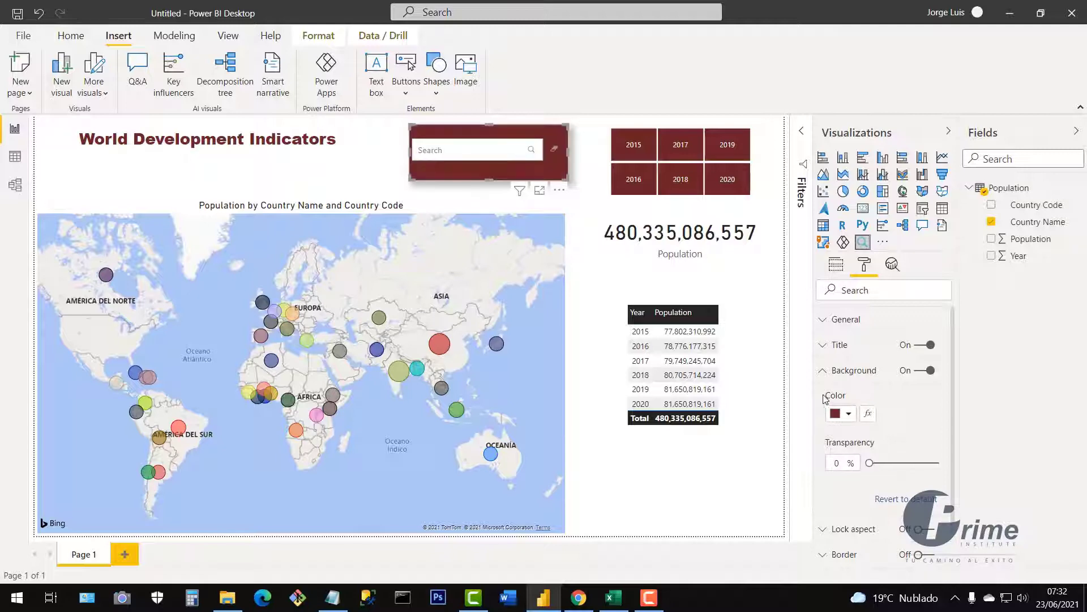
{"action": "left_click", "coordinate": [835, 371]}
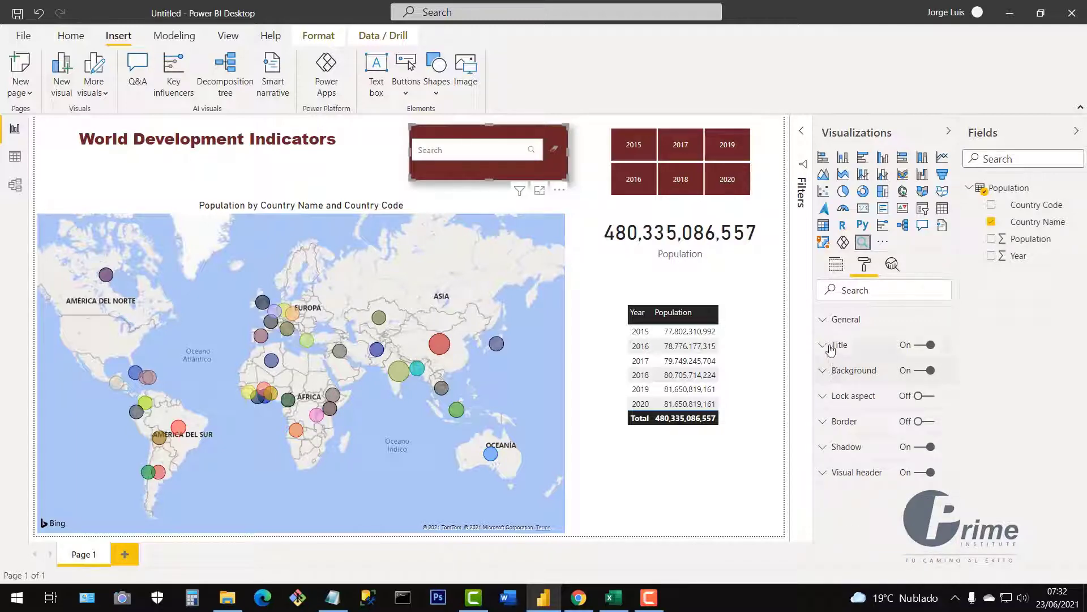
Step: Set the font color of the Country Name filter's title to white
{"action": "left_click", "coordinate": [835, 344]}
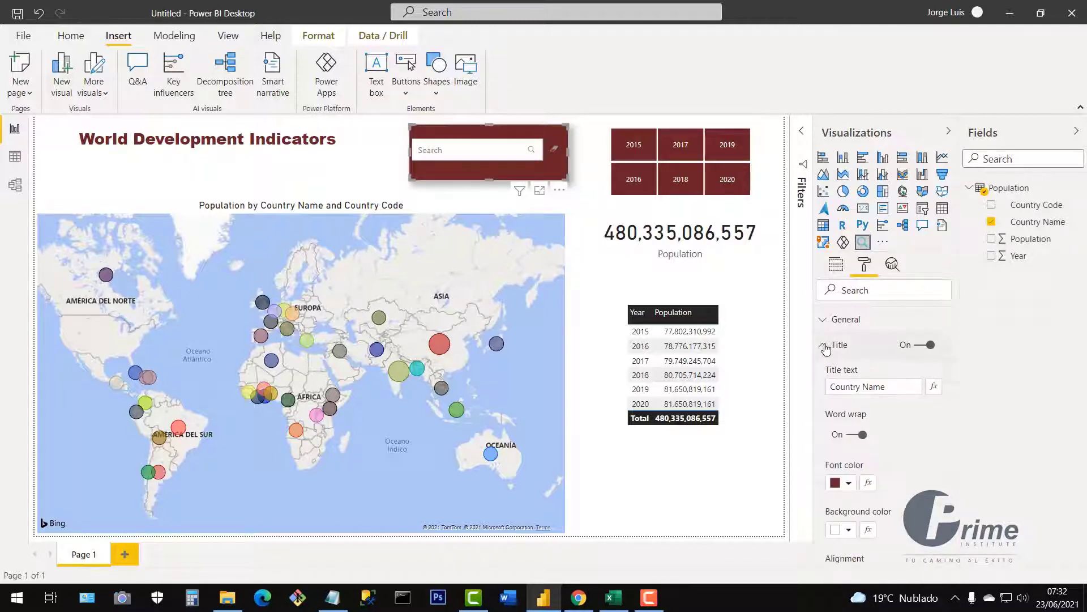
{"action": "left_click", "coordinate": [848, 484]}
{"action": "left_click", "coordinate": [871, 417]}
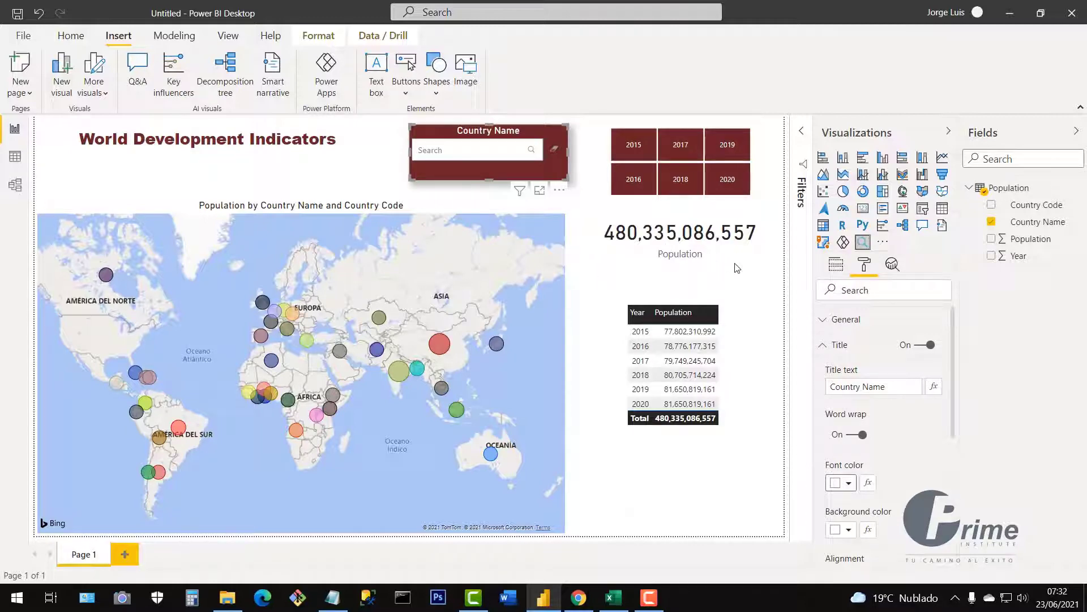
Step: Turn off the population card's background and turn on its shadow
{"action": "left_click", "coordinate": [718, 259]}
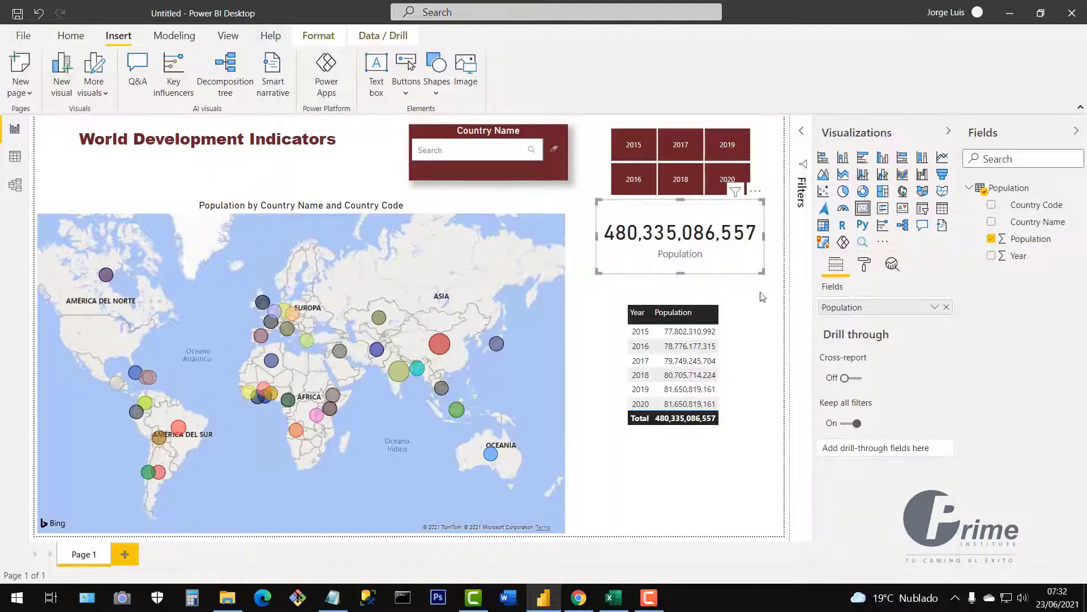
{"action": "left_click", "coordinate": [865, 265]}
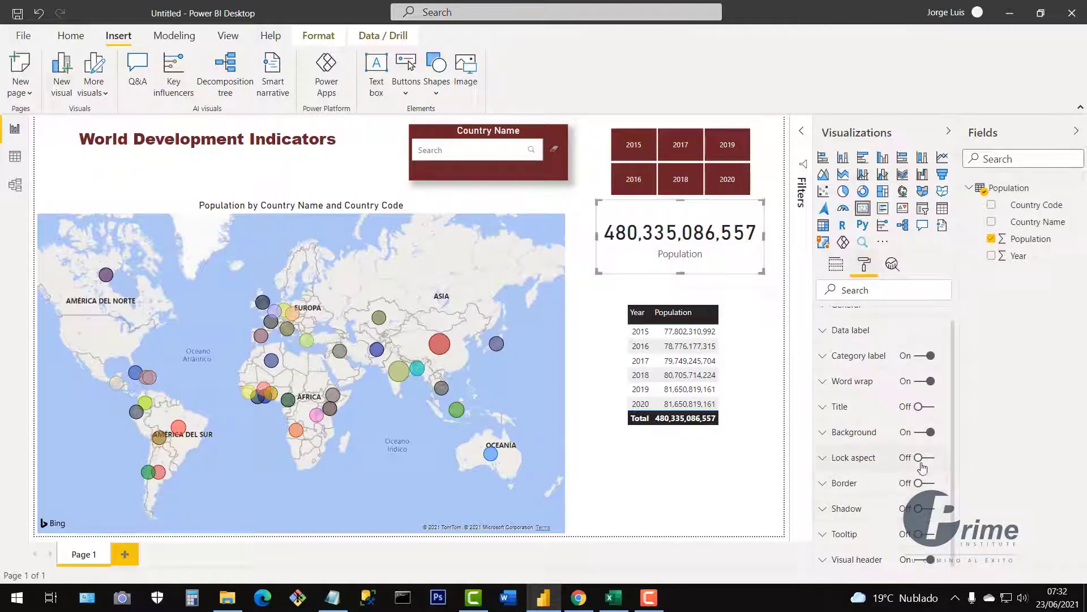
{"action": "left_click", "coordinate": [925, 434]}
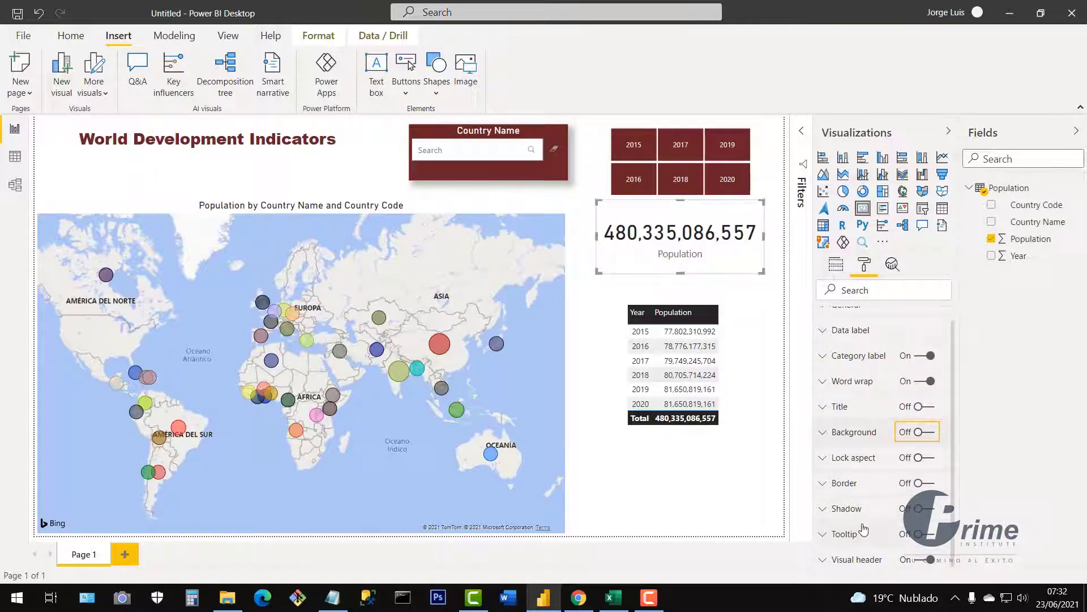
{"action": "left_click", "coordinate": [929, 509]}
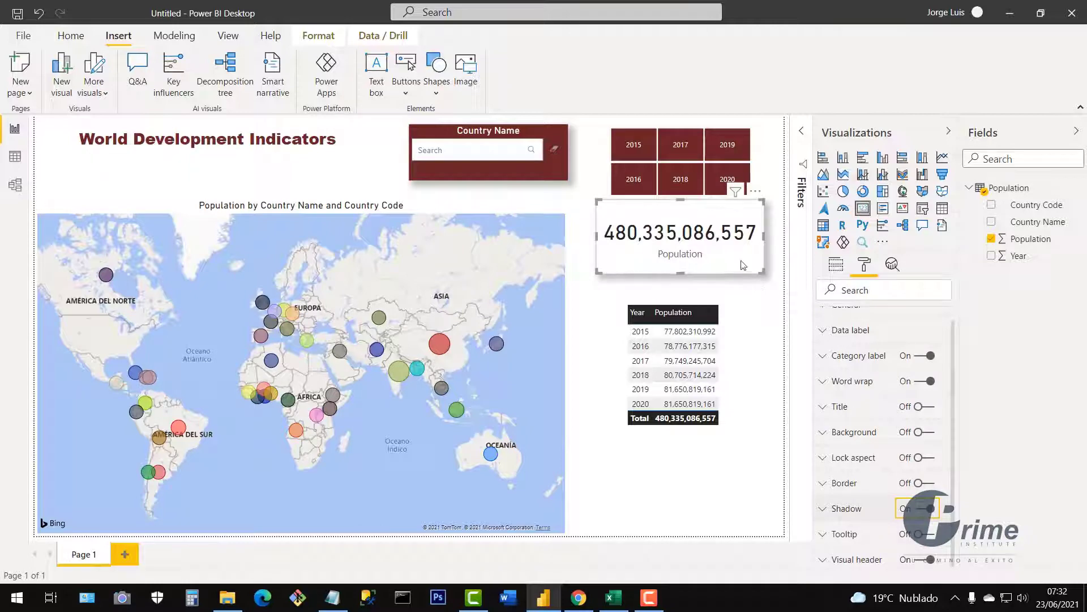
Step: Shorten the population card and respace it and the yearly table beneath the Year slicer
{"action": "left_click_drag", "start_coordinate": [682, 266], "coordinate": [680, 253]}
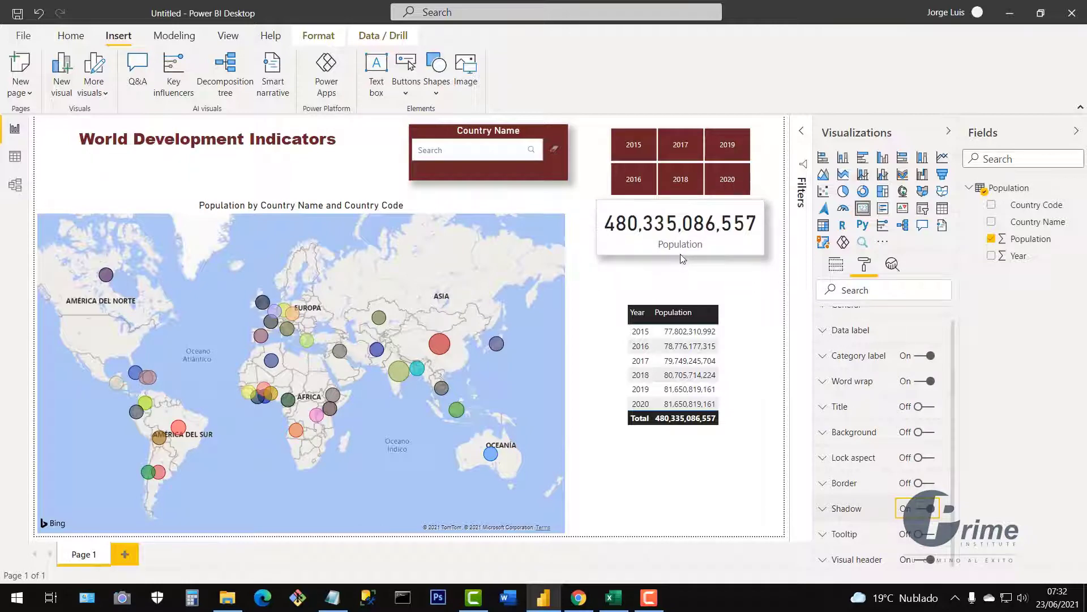
{"action": "left_click_drag", "start_coordinate": [701, 212], "coordinate": [699, 226]}
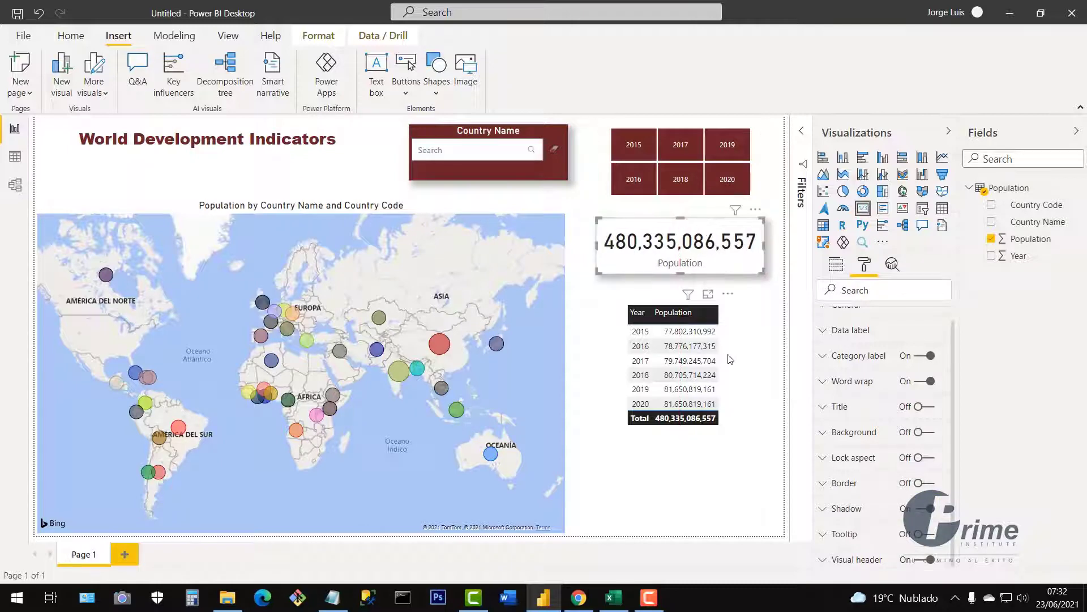
{"action": "left_click_drag", "start_coordinate": [741, 358], "coordinate": [750, 349]}
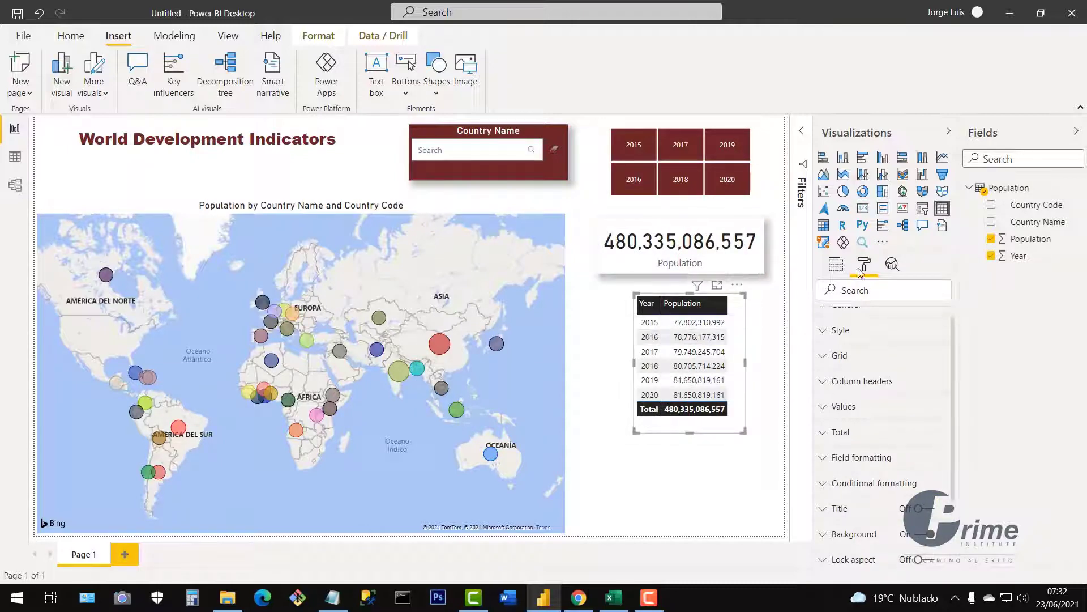
Step: Set the background color of the yearly table's column headers to dark red
{"action": "left_click", "coordinate": [822, 385]}
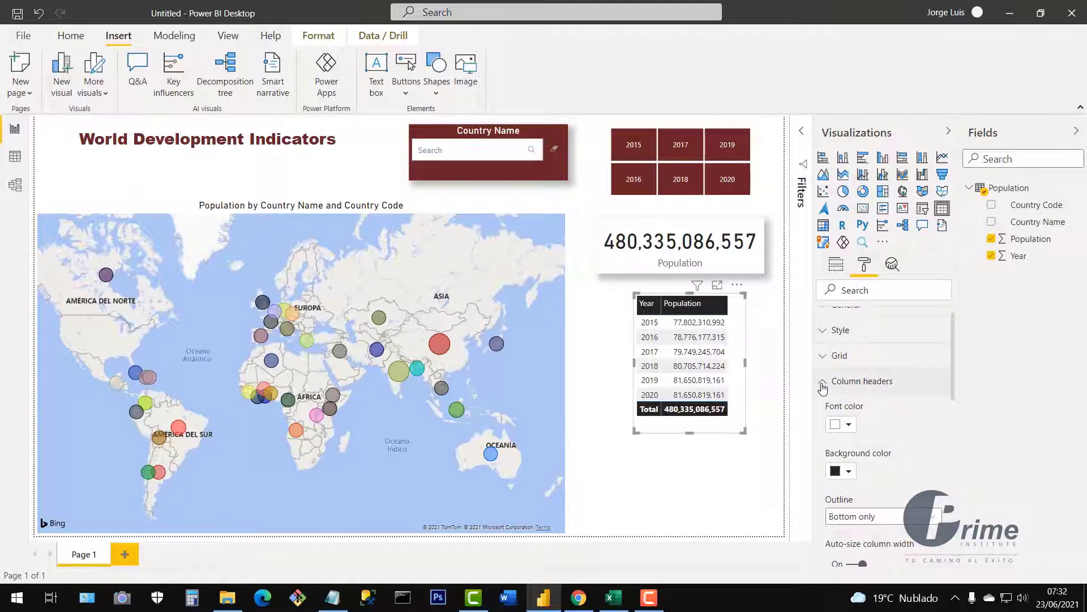
{"action": "left_click", "coordinate": [843, 471]}
{"action": "left_click", "coordinate": [870, 405]}
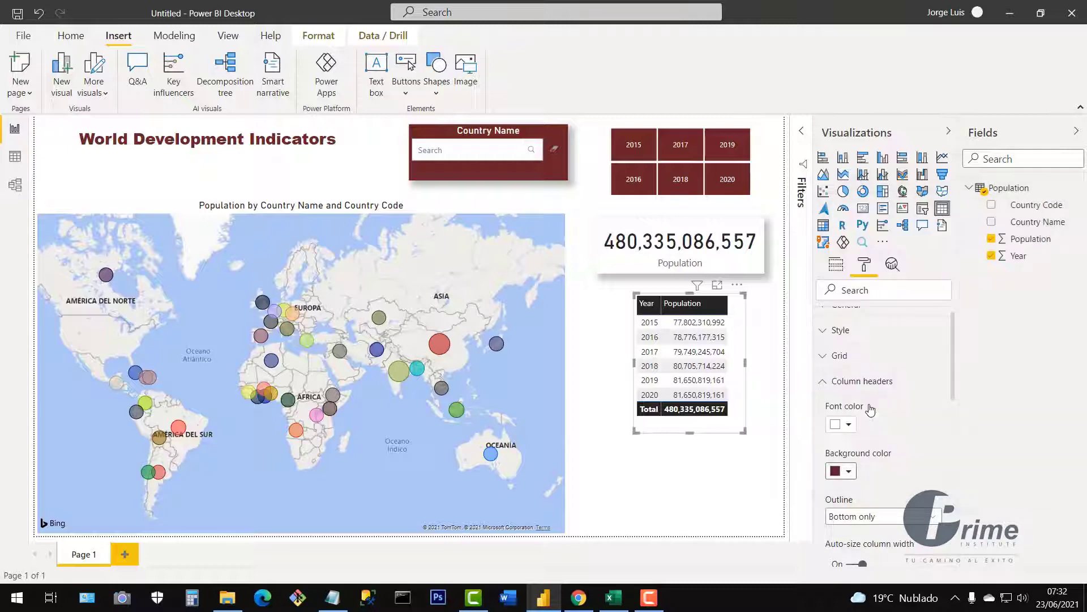
{"action": "left_click", "coordinate": [825, 383]}
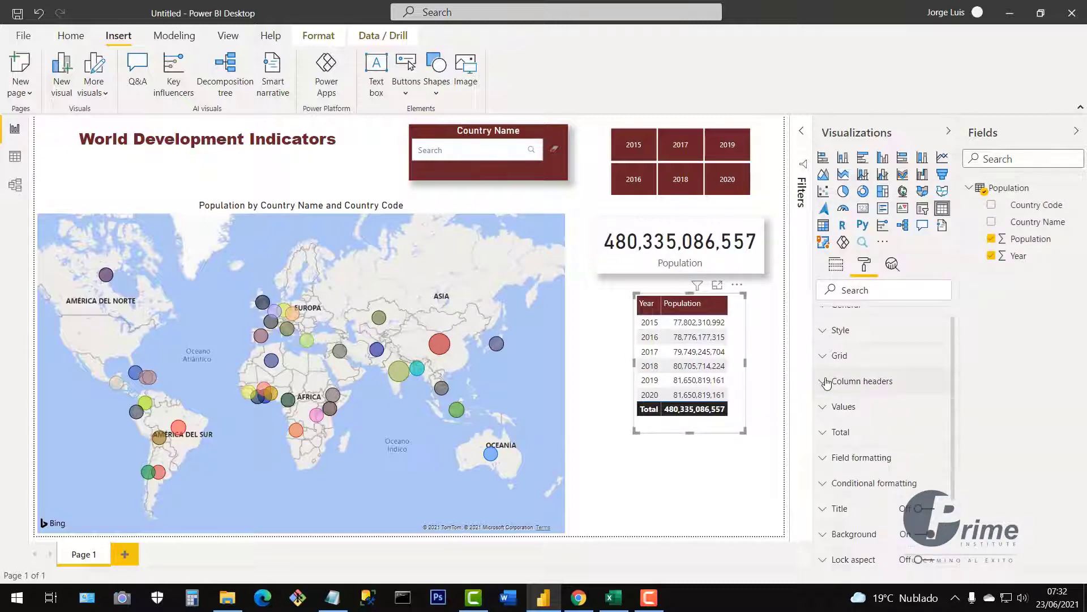
Step: Set the background color of the yearly table's Total row to dark red and deselect the table
{"action": "left_click", "coordinate": [832, 436]}
{"action": "scroll", "coordinate": [858, 461], "scroll_direction": "down", "scroll_amount": 2}
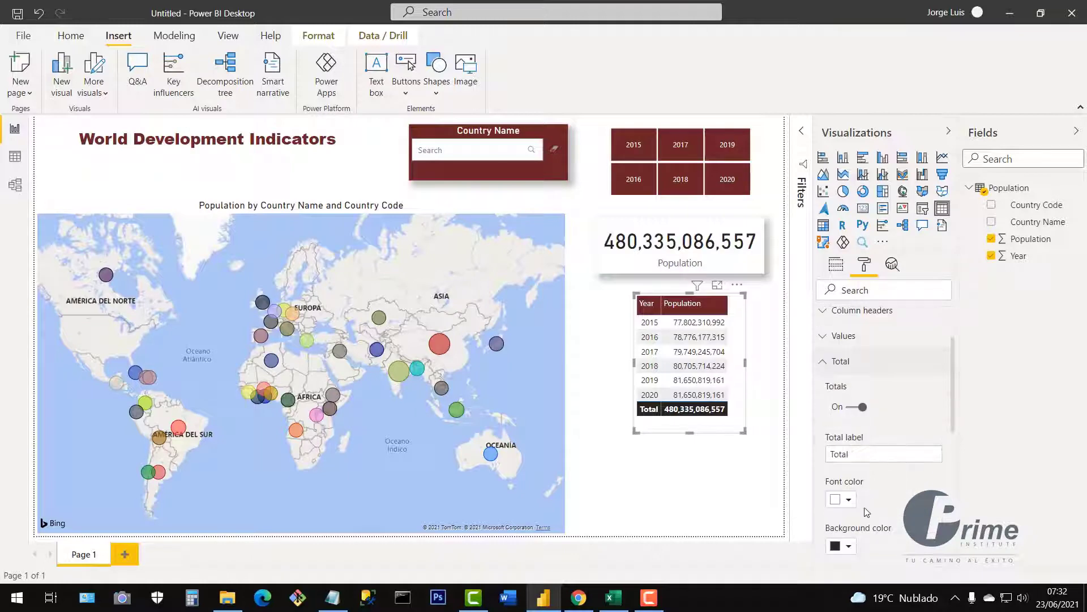
{"action": "scroll", "coordinate": [860, 541], "scroll_direction": "down", "scroll_amount": 3}
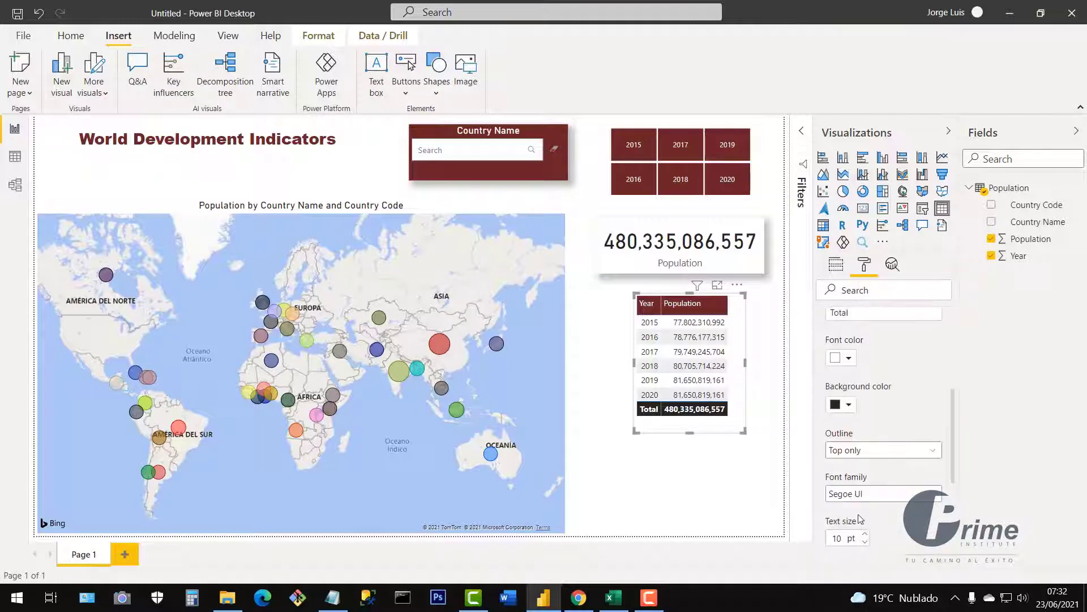
{"action": "left_click", "coordinate": [849, 405]}
{"action": "left_click", "coordinate": [849, 339]}
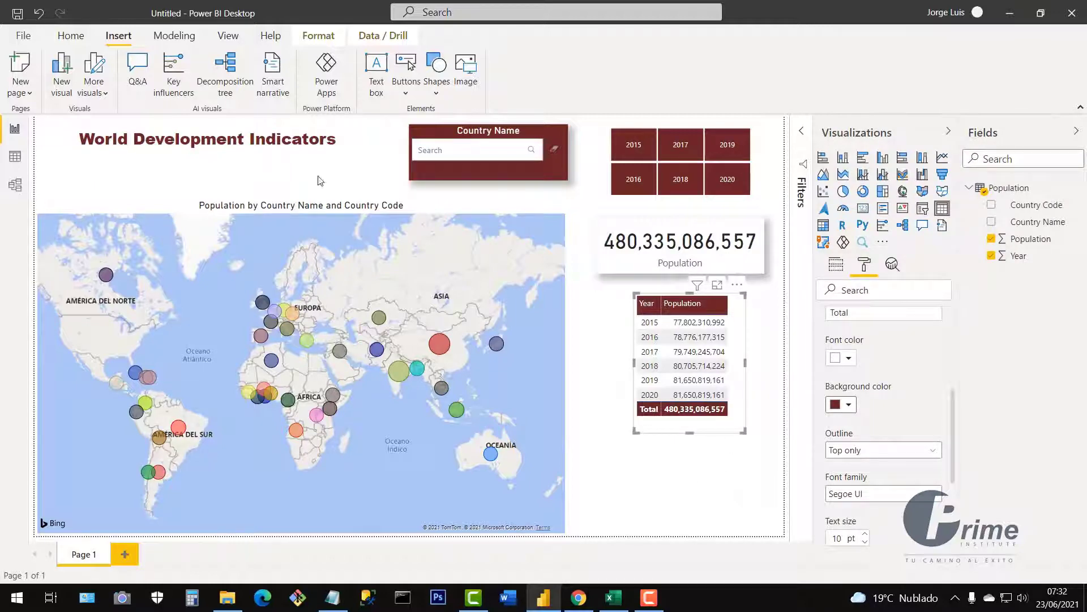
{"action": "left_click", "coordinate": [585, 252]}
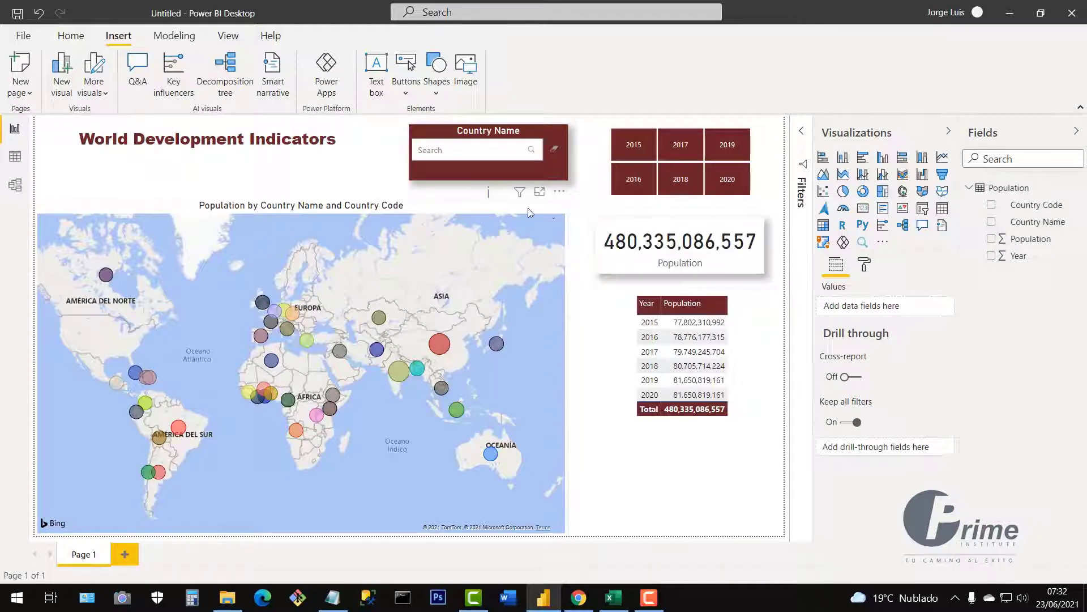
Step: Filter the report to Chile and the year 2015, and zoom the map in on the country
{"action": "left_click", "coordinate": [435, 210]}
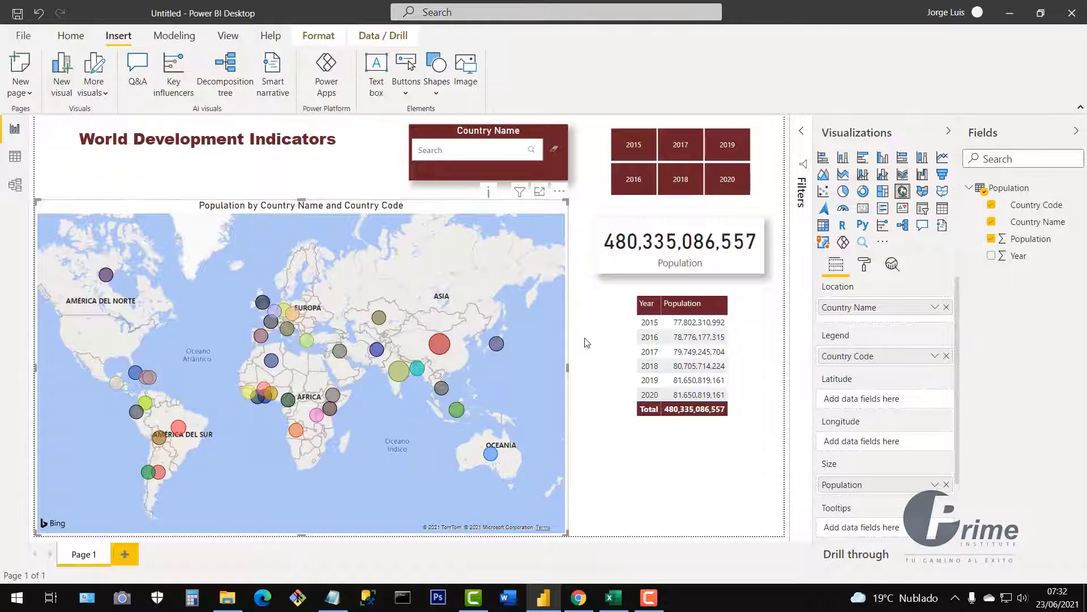
{"action": "left_click", "coordinate": [438, 159]}
{"action": "type", "text": "c"}
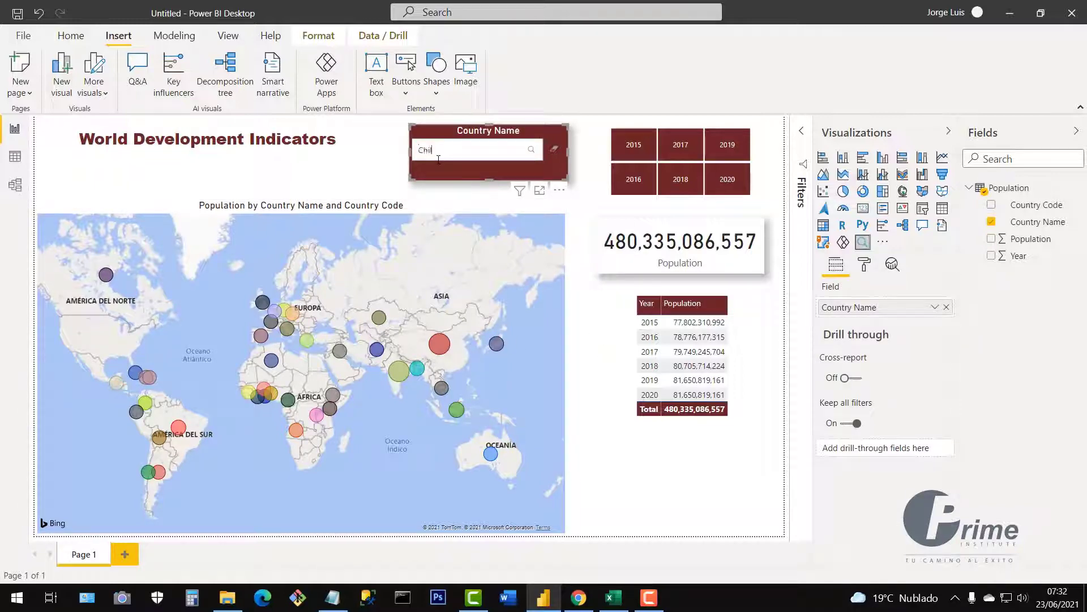
{"action": "left_click", "coordinate": [534, 153]}
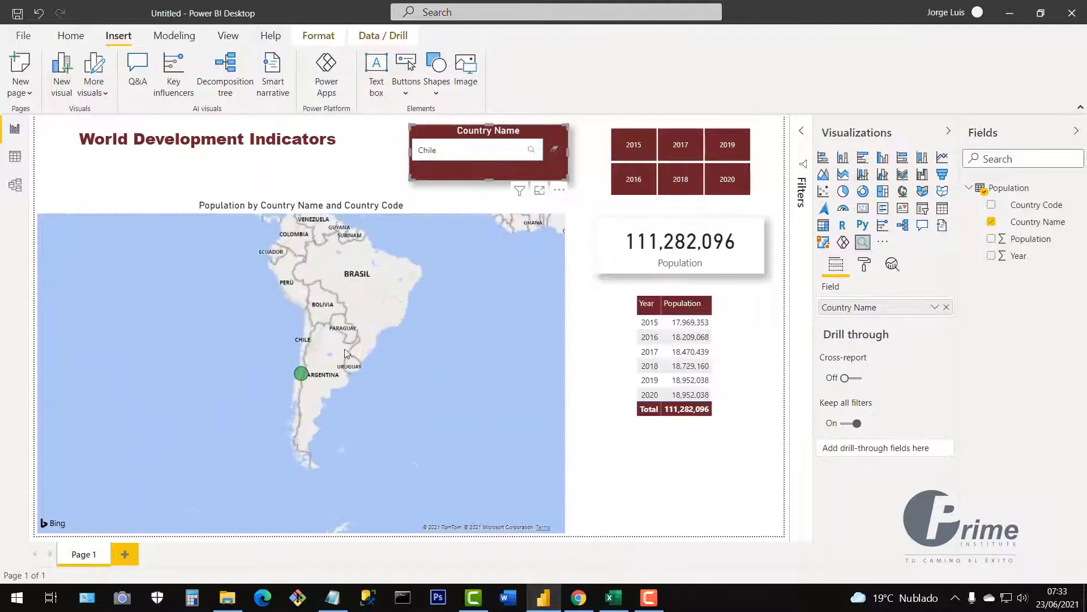
{"action": "mouse_move", "coordinate": [301, 376]}
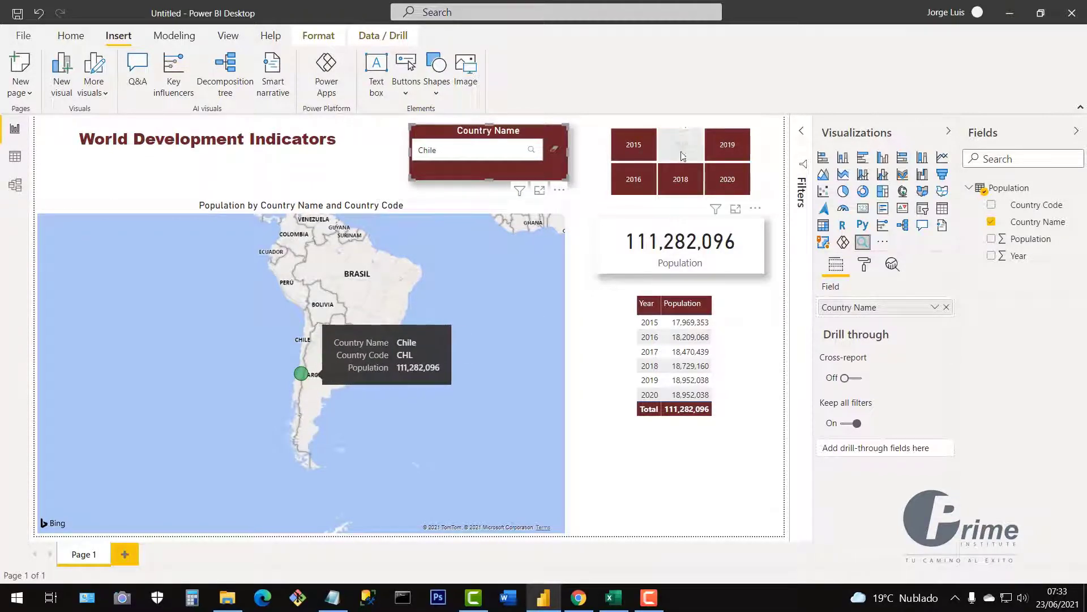
{"action": "left_click", "coordinate": [630, 145]}
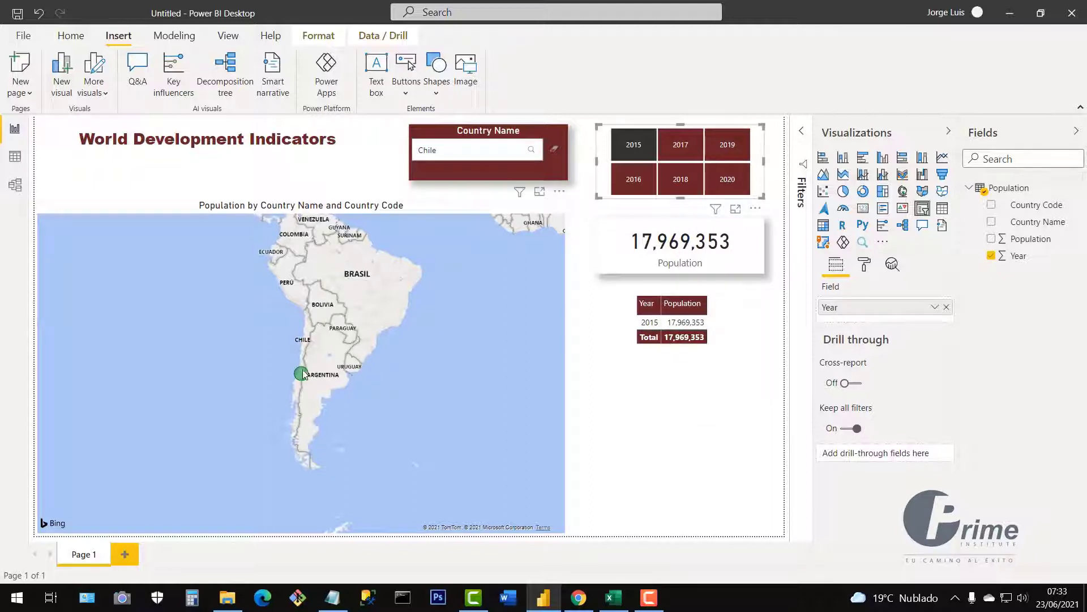
{"action": "scroll", "coordinate": [302, 374], "scroll_direction": "up", "scroll_amount": 1}
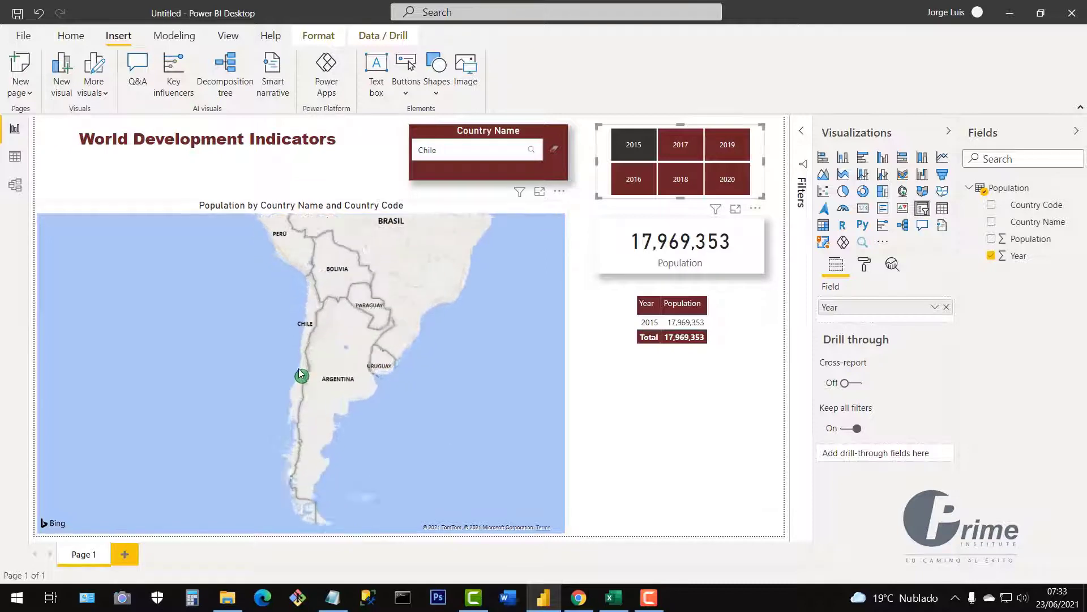
Step: Inspect the details of Chile's bubble on the map, and clear the 2015 year selection and the Chile country filter
{"action": "scroll", "coordinate": [300, 373], "scroll_direction": "up", "scroll_amount": 2}
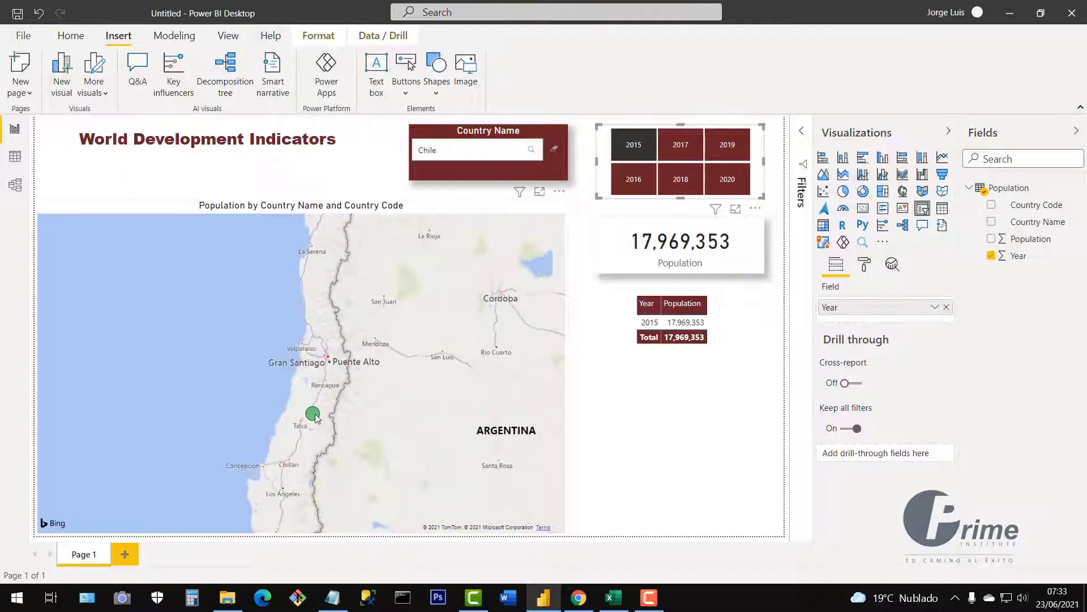
{"action": "mouse_move", "coordinate": [316, 418]}
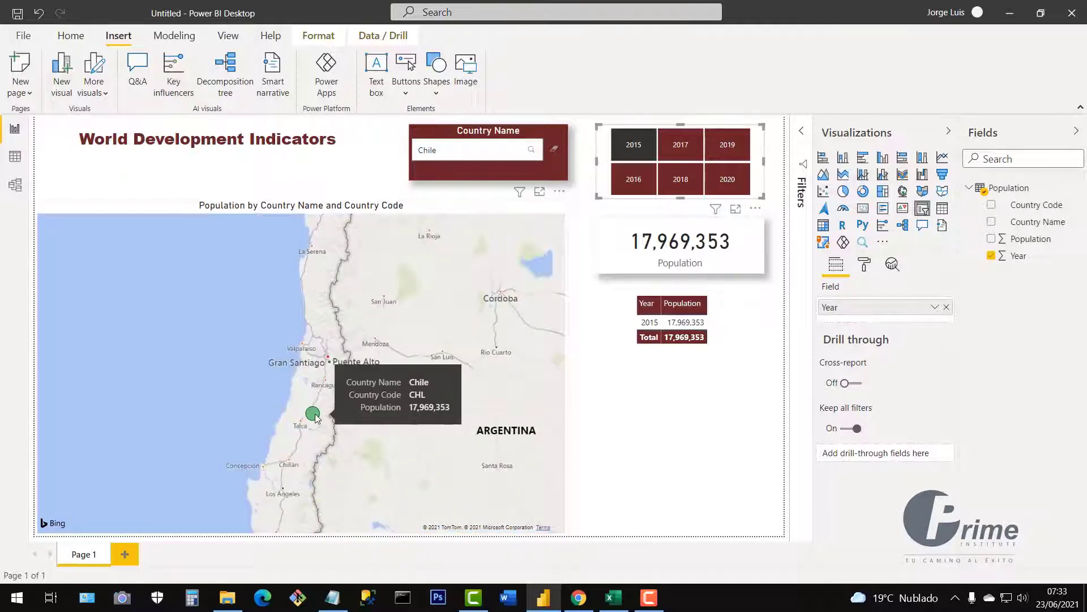
{"action": "scroll", "coordinate": [365, 358], "scroll_direction": "down", "scroll_amount": 3}
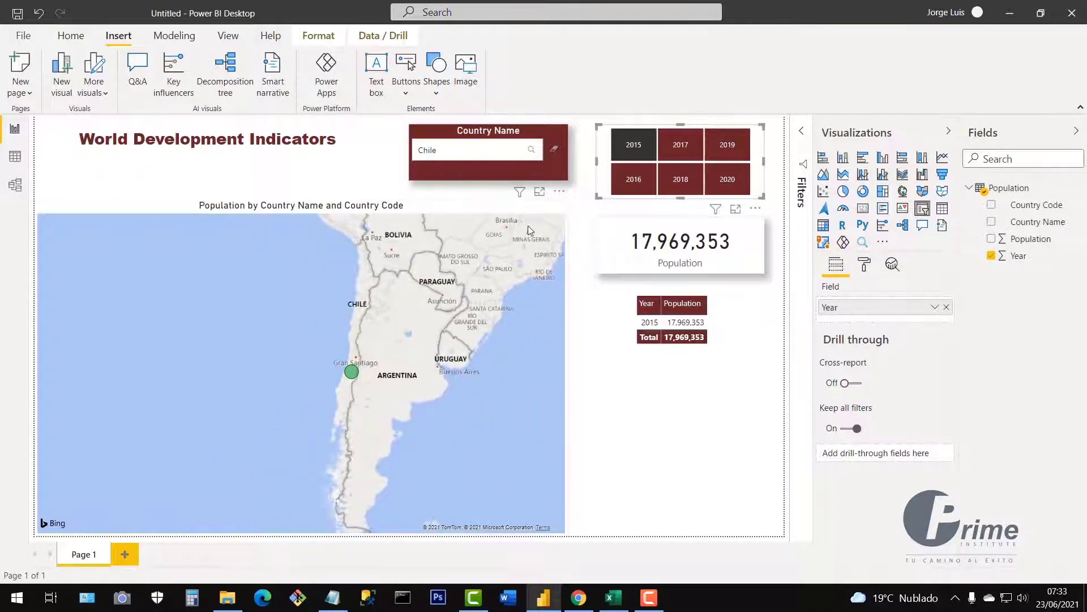
{"action": "left_click", "coordinate": [635, 146]}
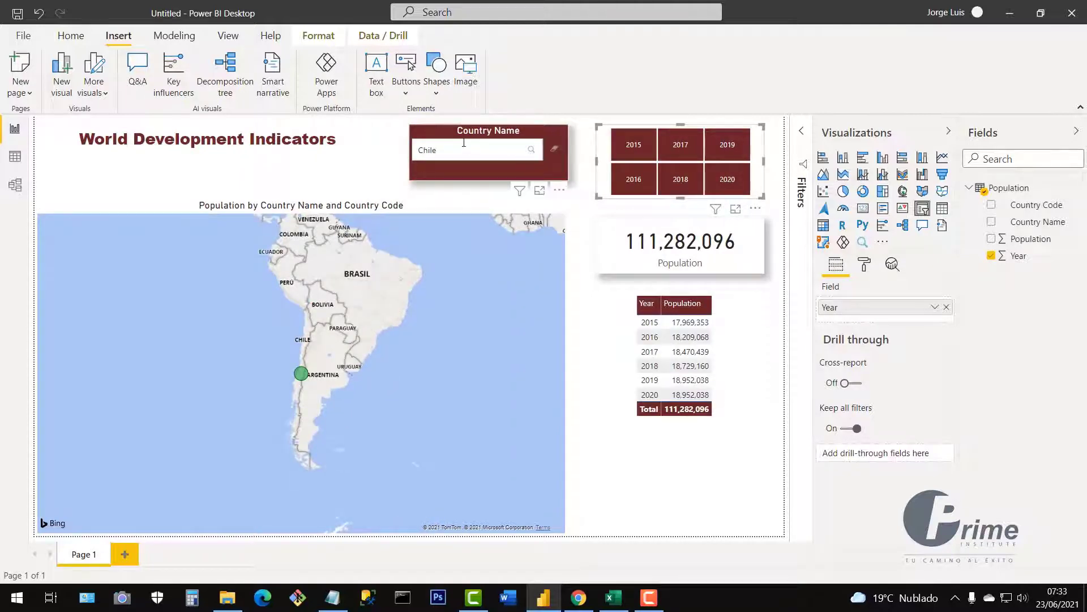
{"action": "left_click", "coordinate": [553, 155]}
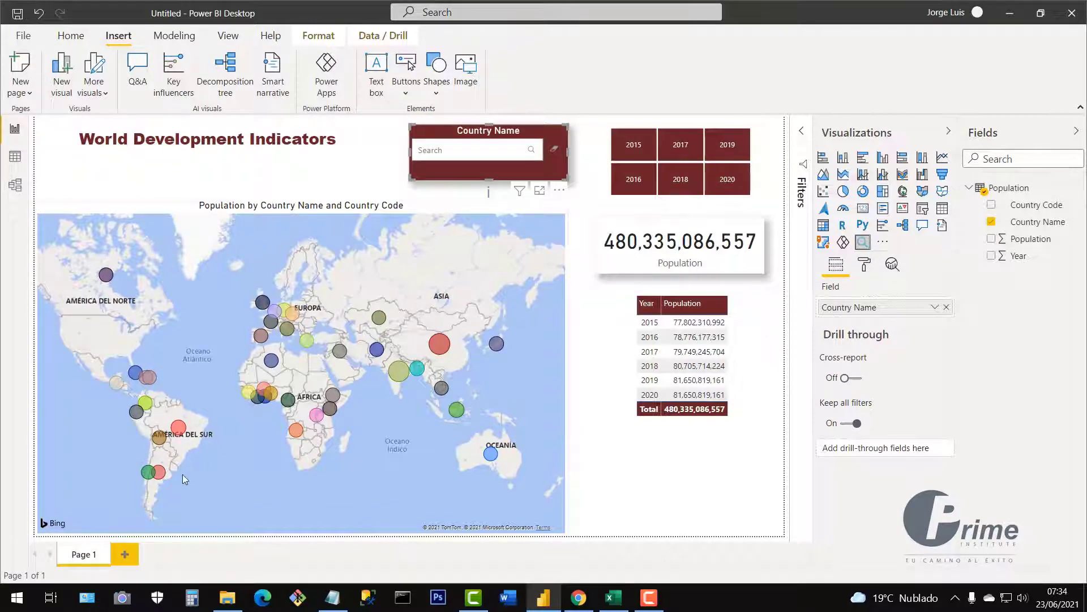
Step: Rename the report page to Home and duplicate it
{"action": "double_click", "coordinate": [85, 556]}
{"action": "type", "text": "Home"}
{"action": "key", "text": "Return"}
{"action": "left_click", "coordinate": [614, 480]}
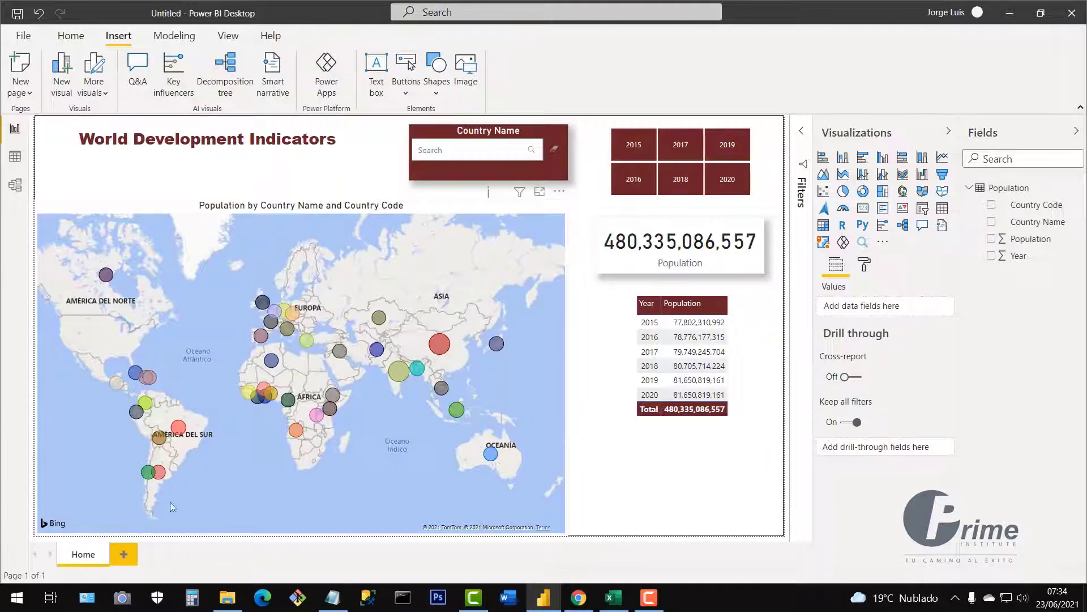
{"action": "right_click", "coordinate": [83, 558]}
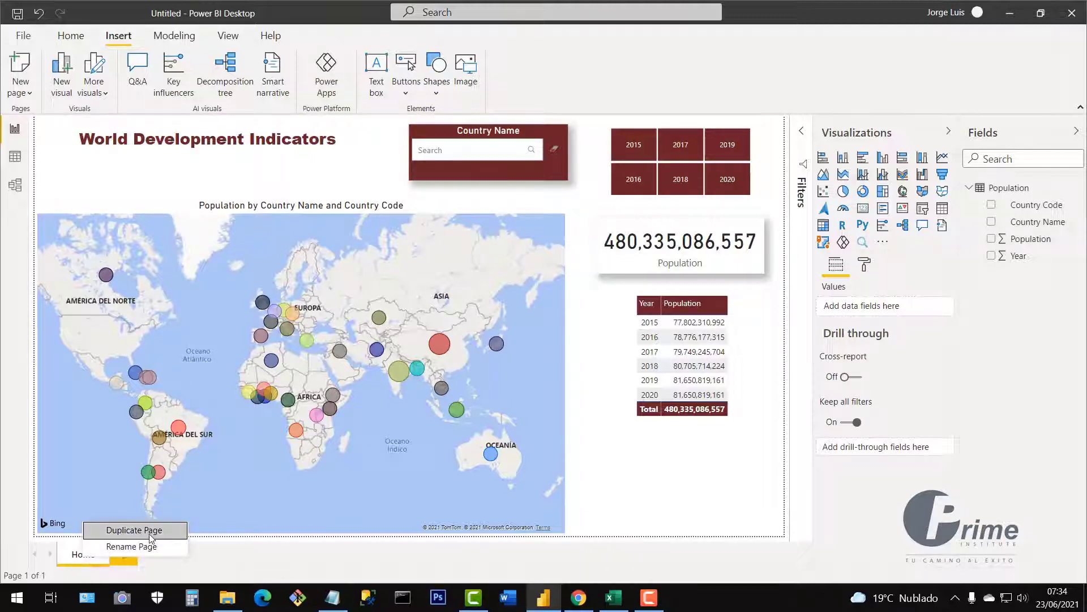
{"action": "key", "text": "Escape"}
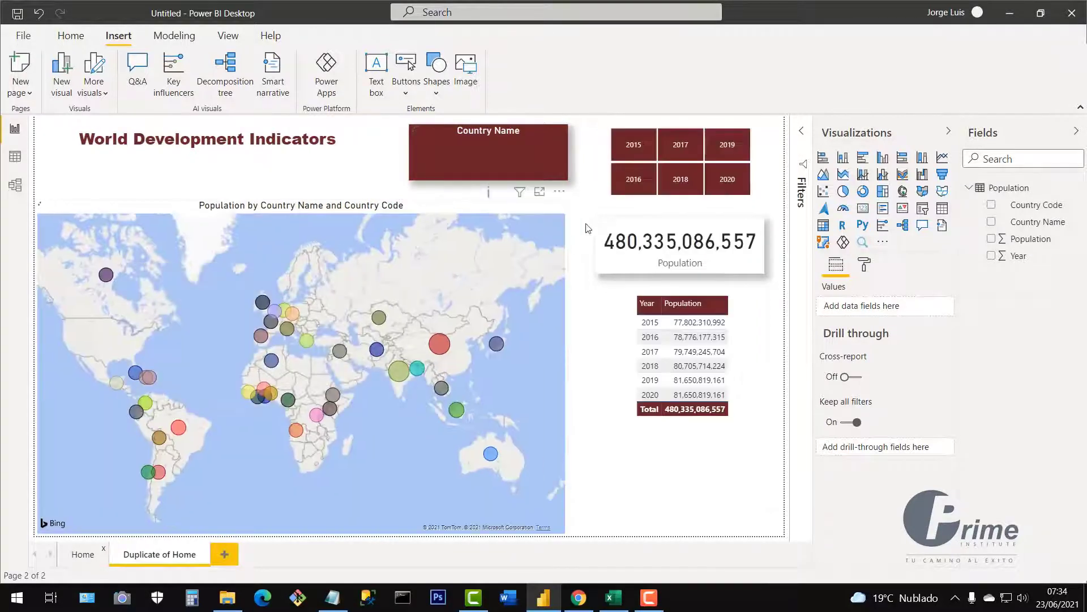
Step: Convert the map on the duplicated page to a filled map and compare it with the Home page's map
{"action": "left_click", "coordinate": [558, 194]}
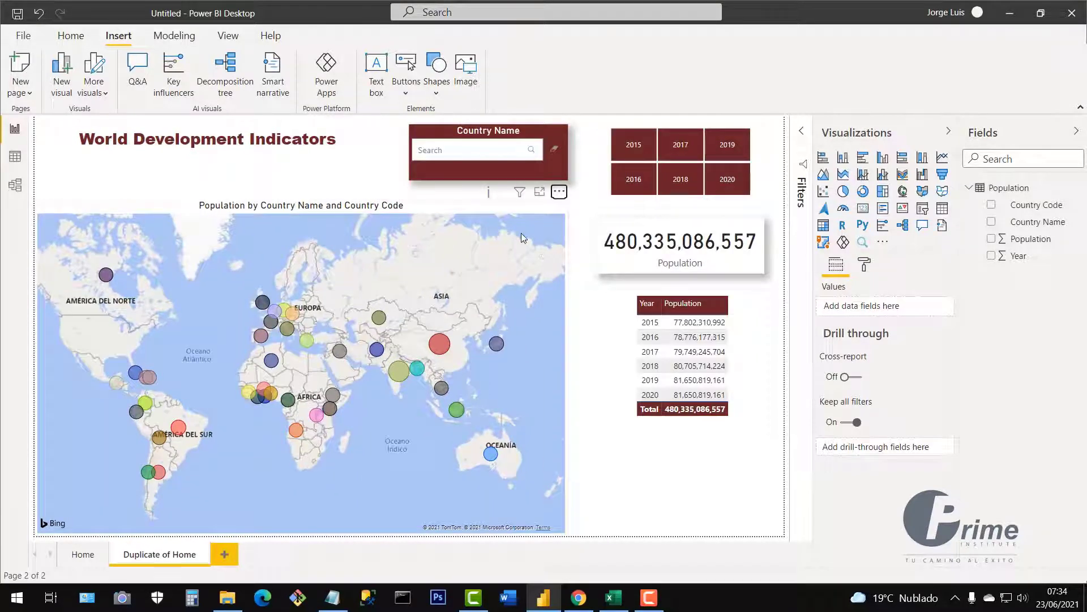
{"action": "left_click", "coordinate": [538, 216]}
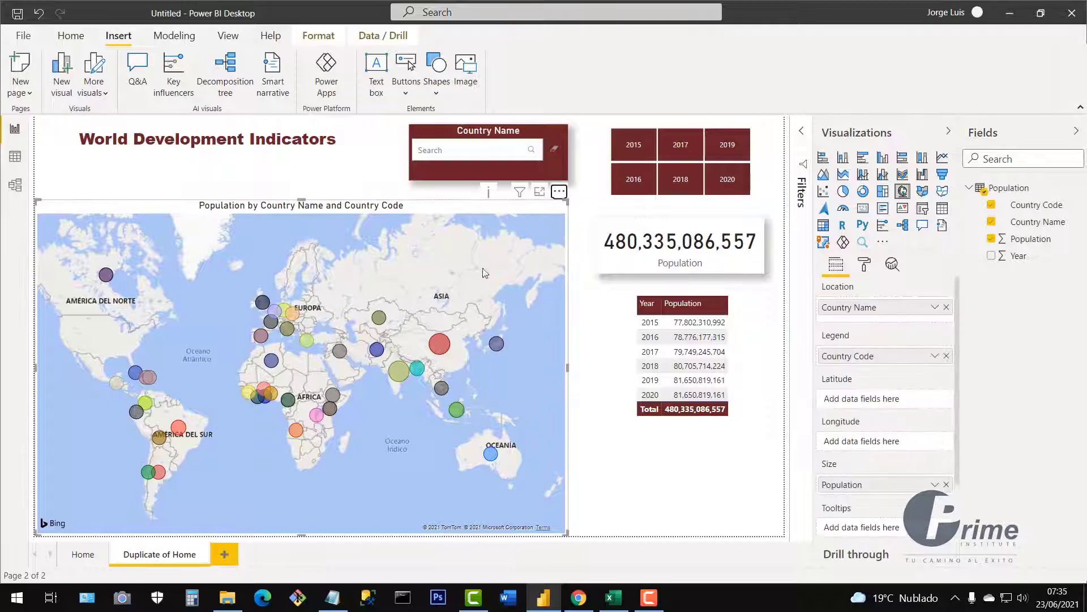
{"action": "left_click", "coordinate": [924, 194]}
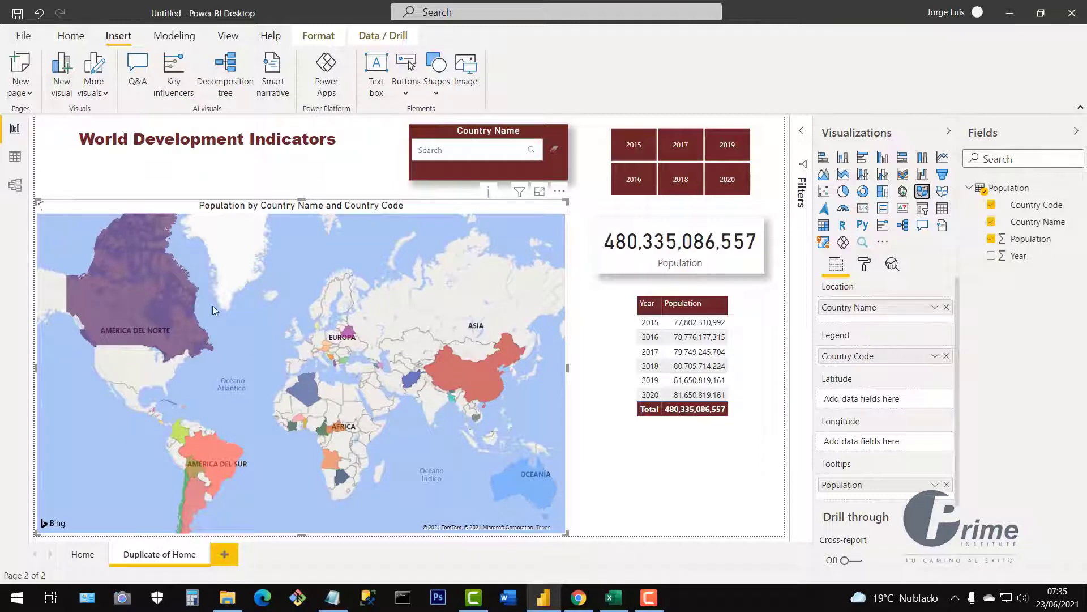
{"action": "left_click", "coordinate": [85, 555]}
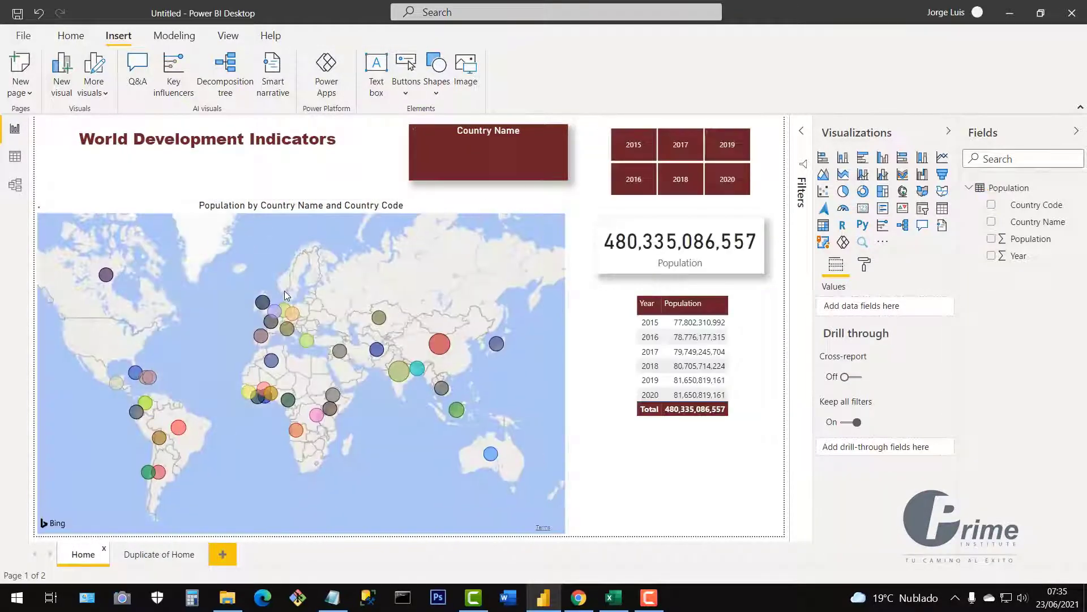
{"action": "left_click", "coordinate": [159, 558]}
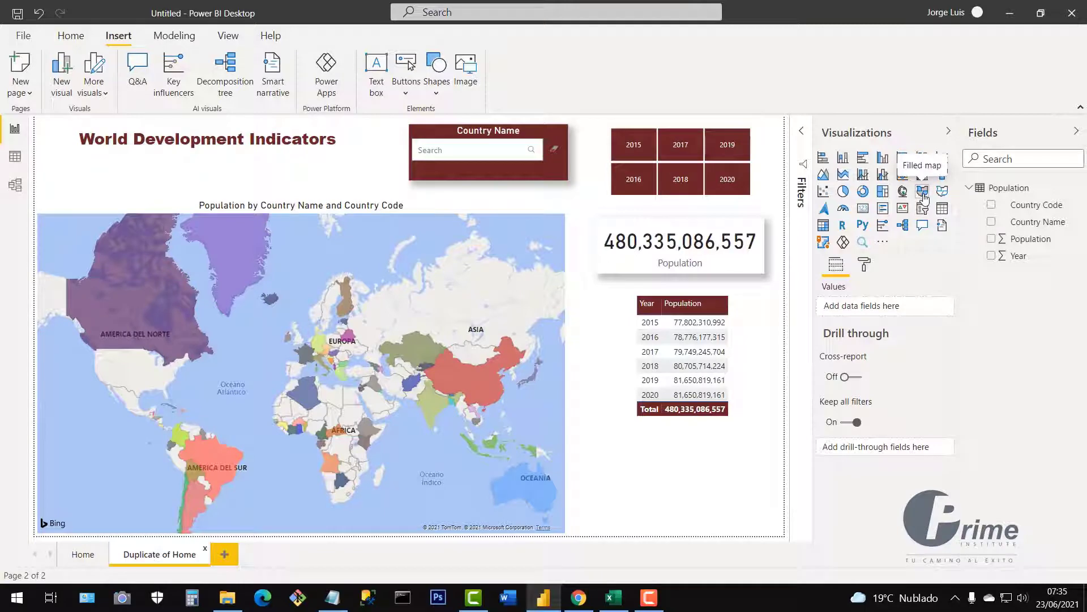
Step: Rename the duplicated page to Fillep Map
{"action": "double_click", "coordinate": [163, 561]}
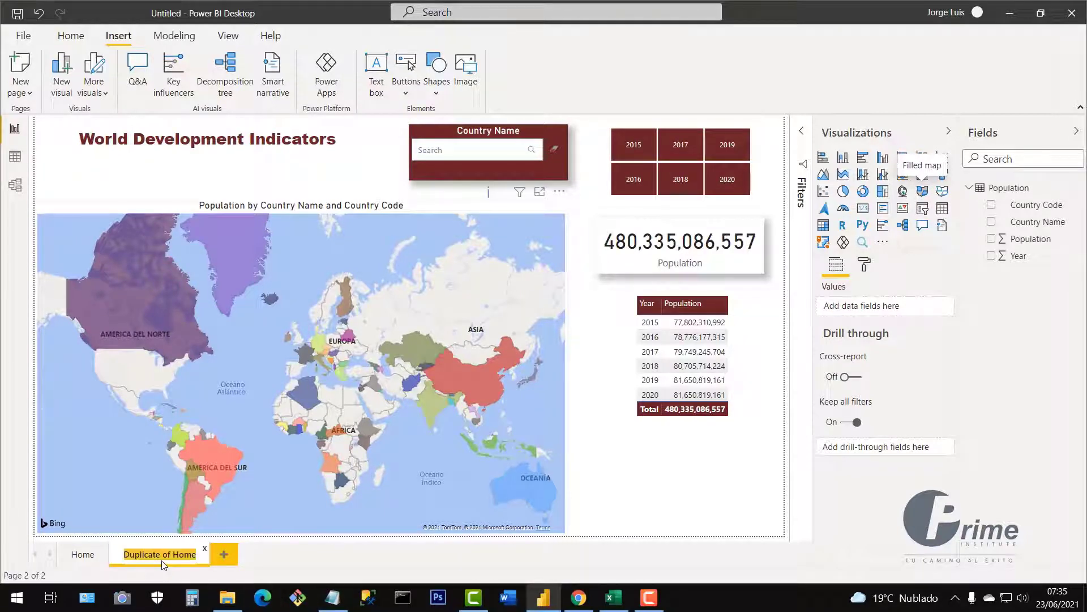
{"action": "type", "text": "Fillep Map"}
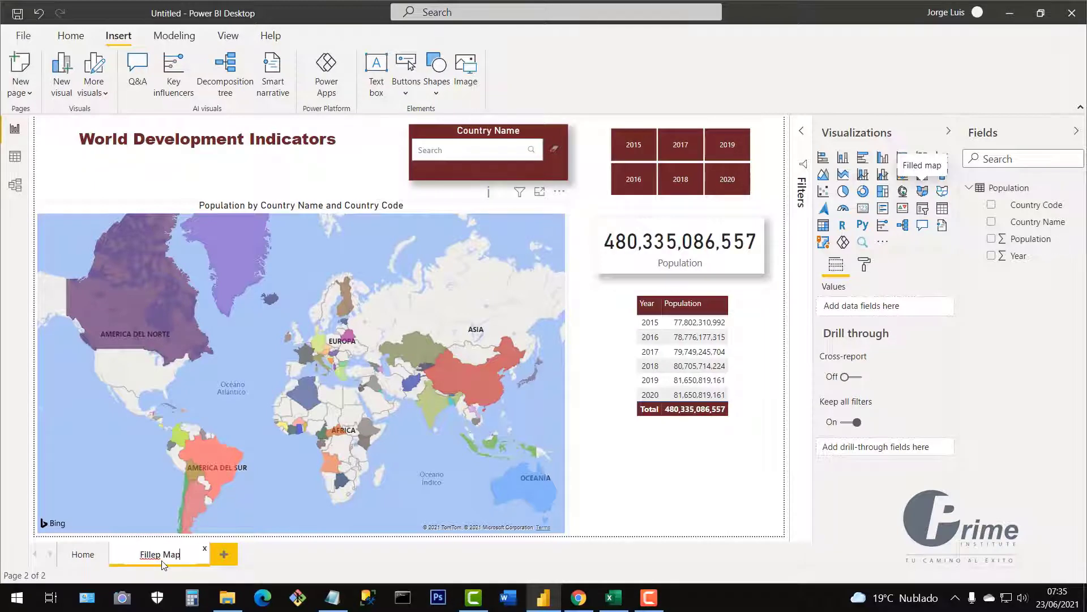
{"action": "key", "text": "Return"}
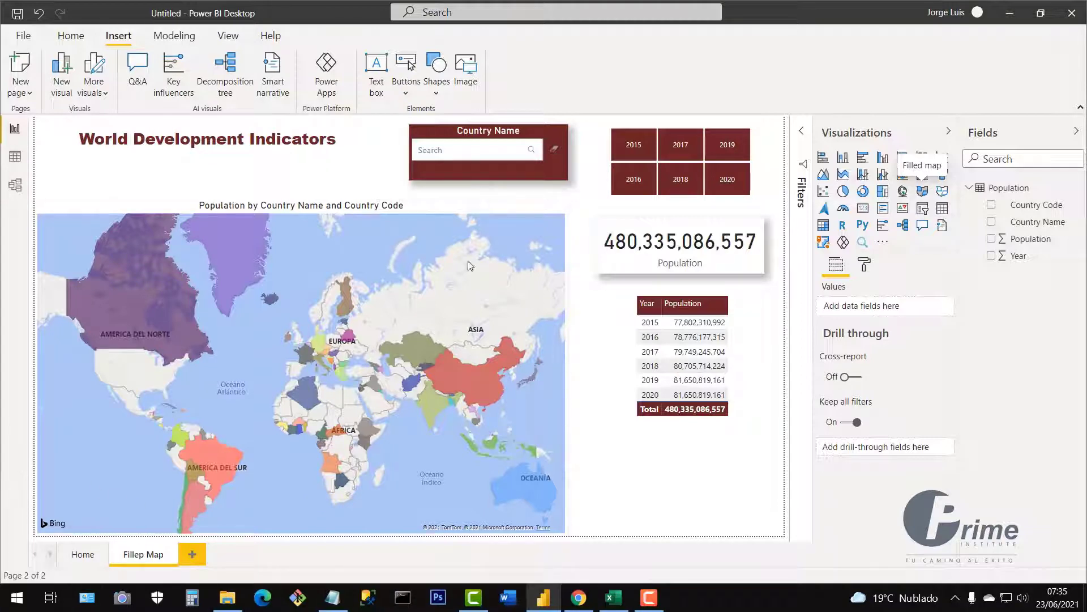
Step: Filter the filled map page to the country bolivia and the year 2018
{"action": "left_click", "coordinate": [537, 220]}
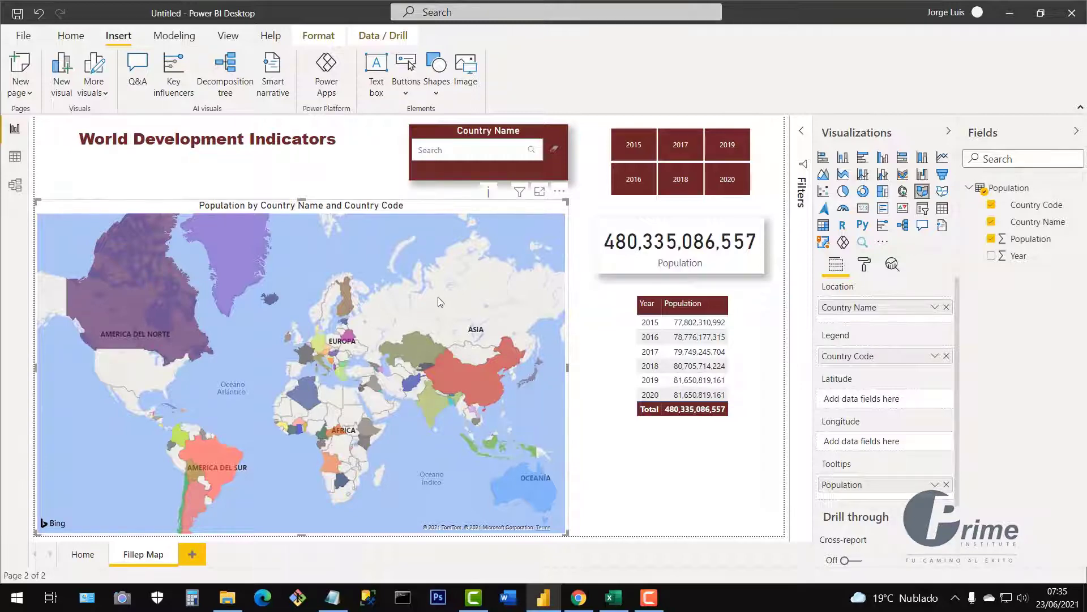
{"action": "left_click", "coordinate": [473, 153]}
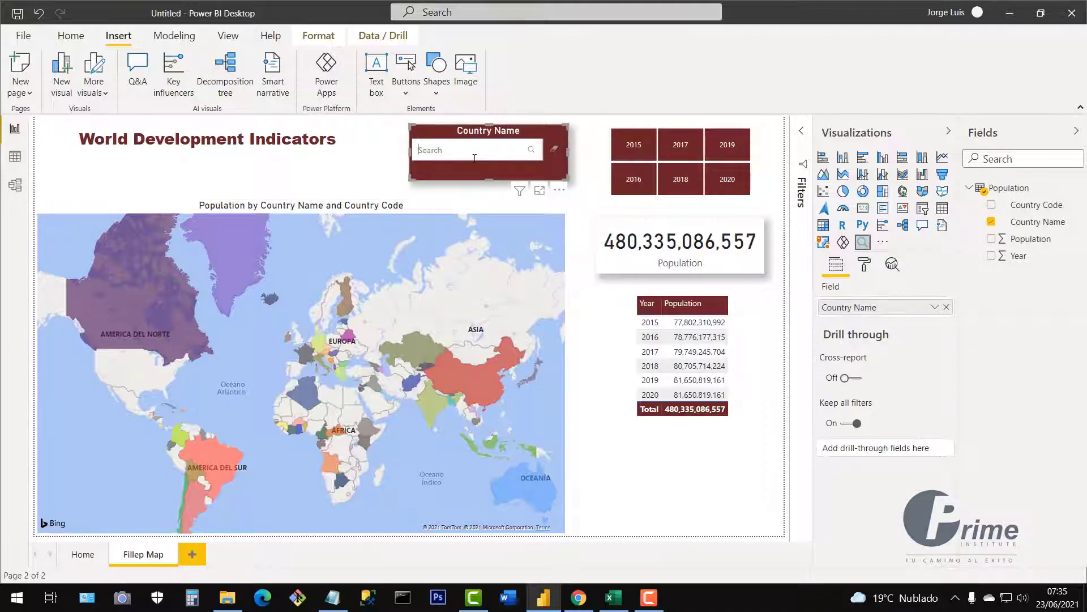
{"action": "type", "text": "bolivia"}
{"action": "left_click", "coordinate": [531, 152]}
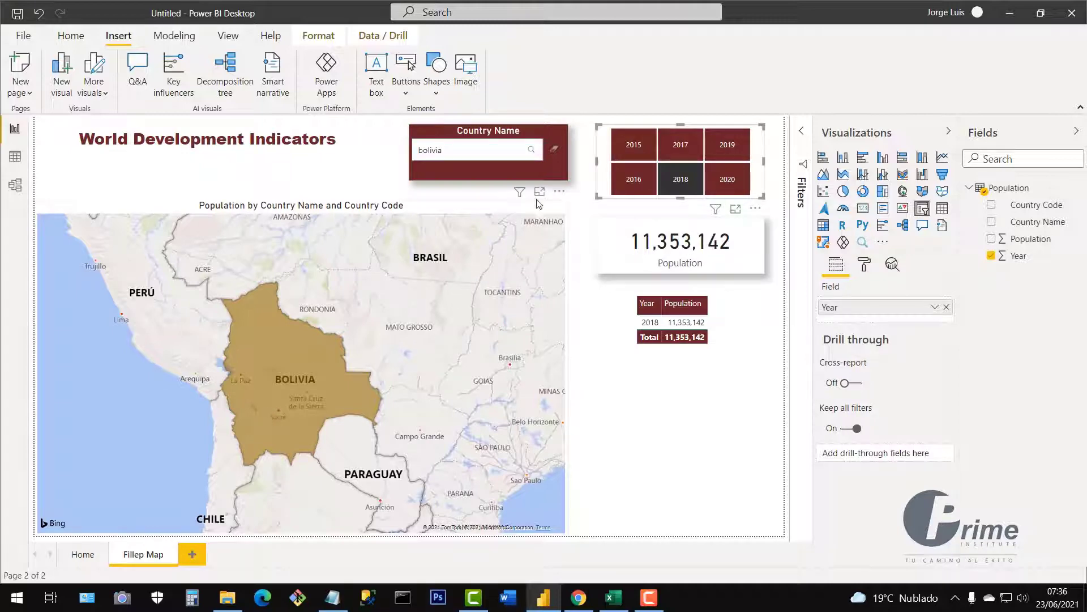
Step: Clear the country filter and the 2018 year selection on the filled map page
{"action": "left_click", "coordinate": [554, 157]}
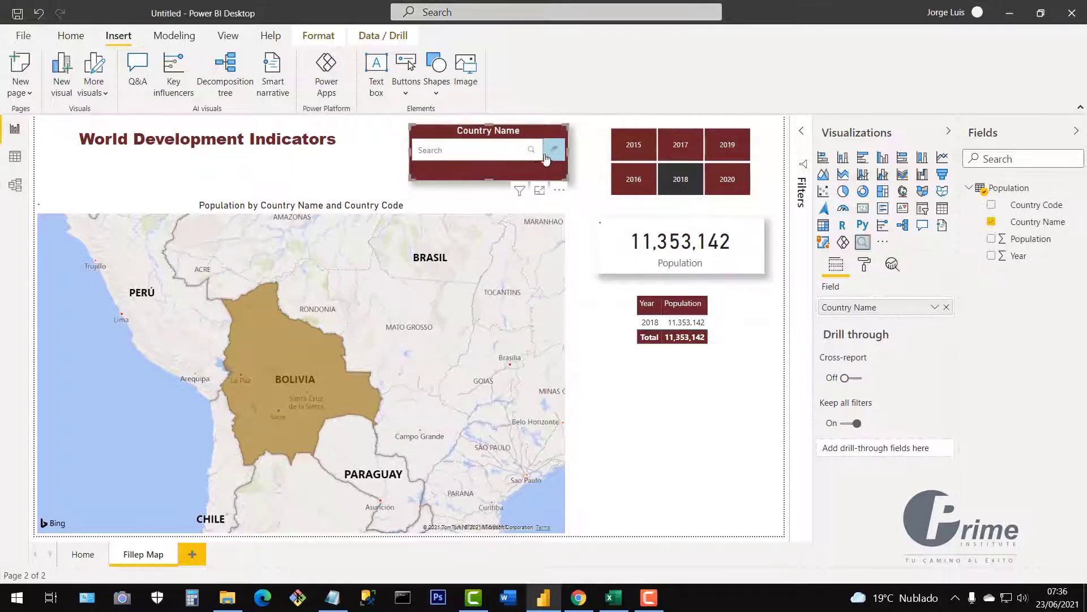
{"action": "left_click", "coordinate": [549, 152]}
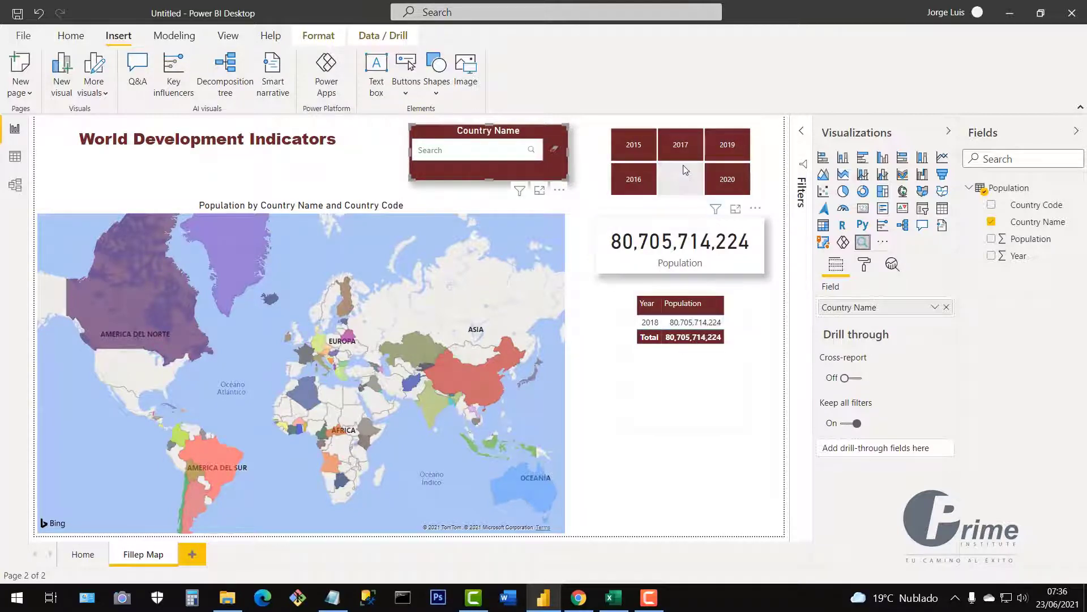
{"action": "left_click", "coordinate": [682, 188]}
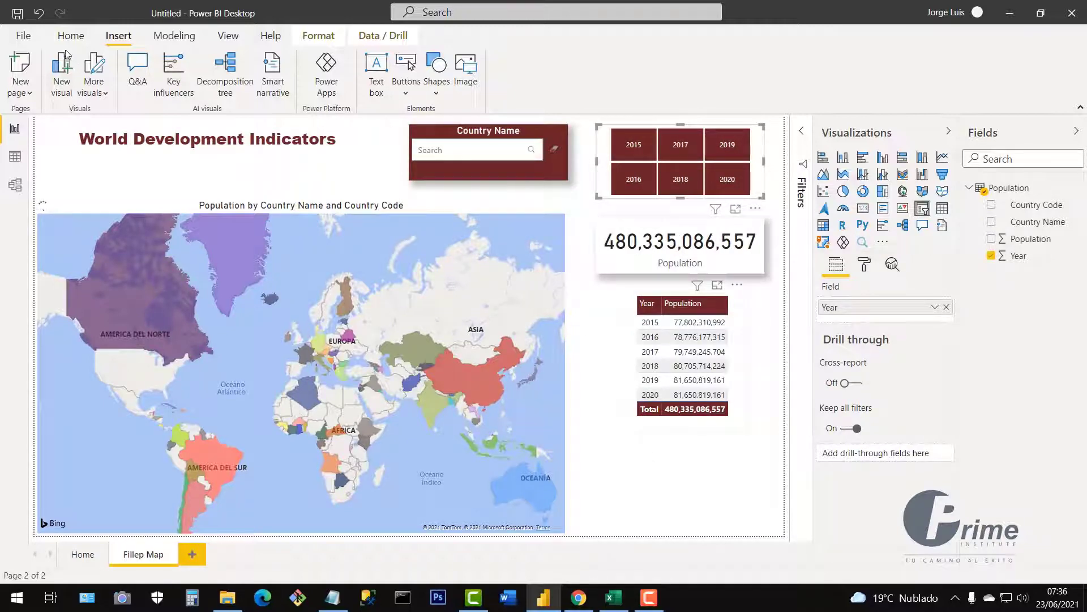
Step: Start saving the report in the Resources and Practices folder, taking the name of 4.- Power Query - Sales.pbix as a base
{"action": "left_click", "coordinate": [23, 41]}
{"action": "left_click", "coordinate": [23, 38]}
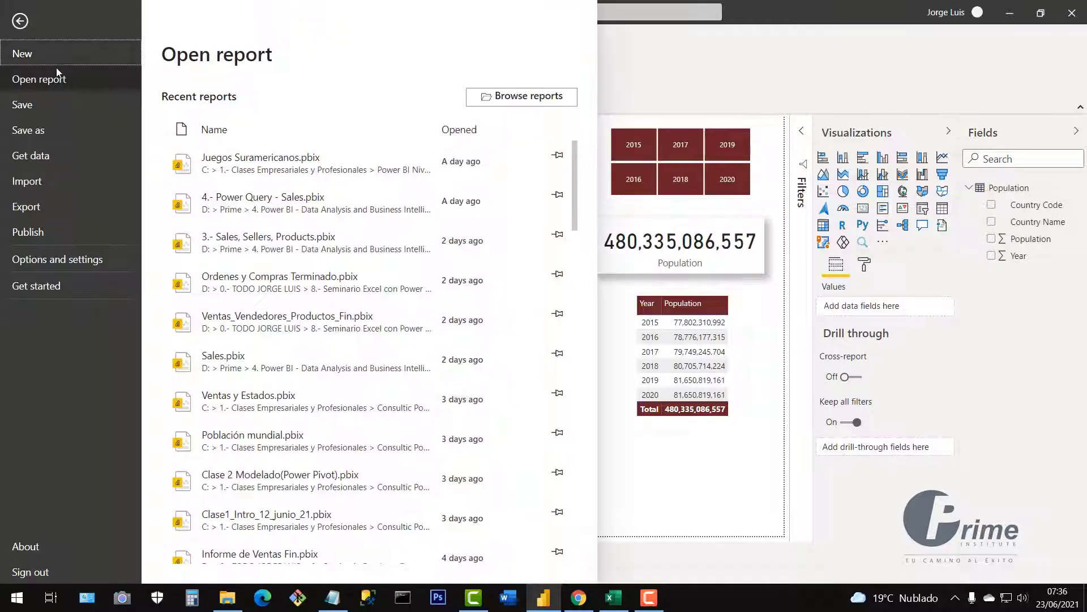
{"action": "left_click", "coordinate": [47, 111]}
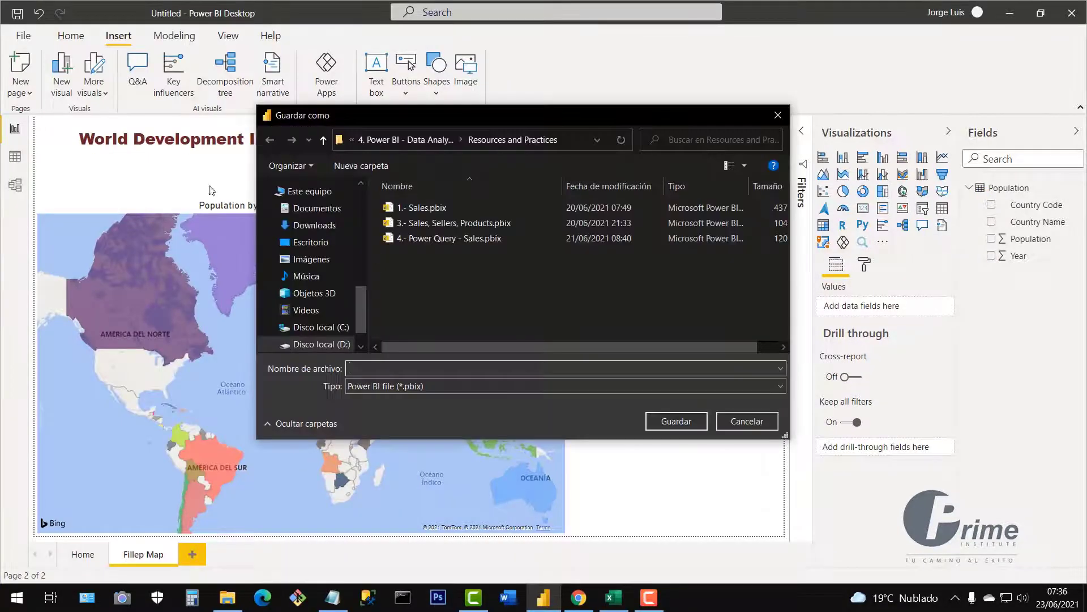
{"action": "left_click", "coordinate": [424, 243]}
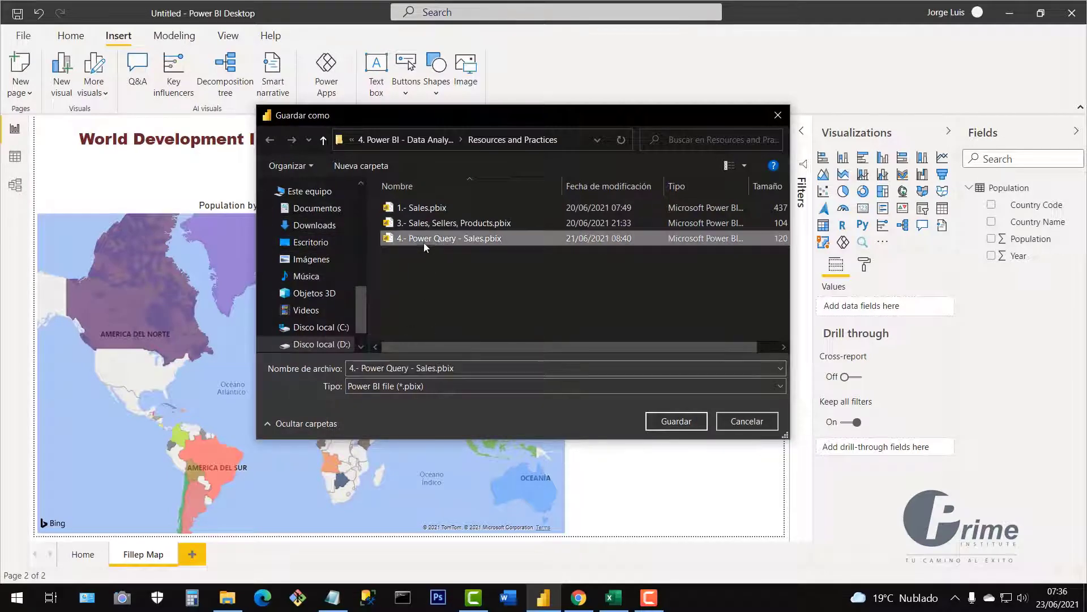
Step: Change the file name to "5.- Population Total", save the report, and switch to the Resources and Practices folder in File Explorer
{"action": "left_click", "coordinate": [355, 368]}
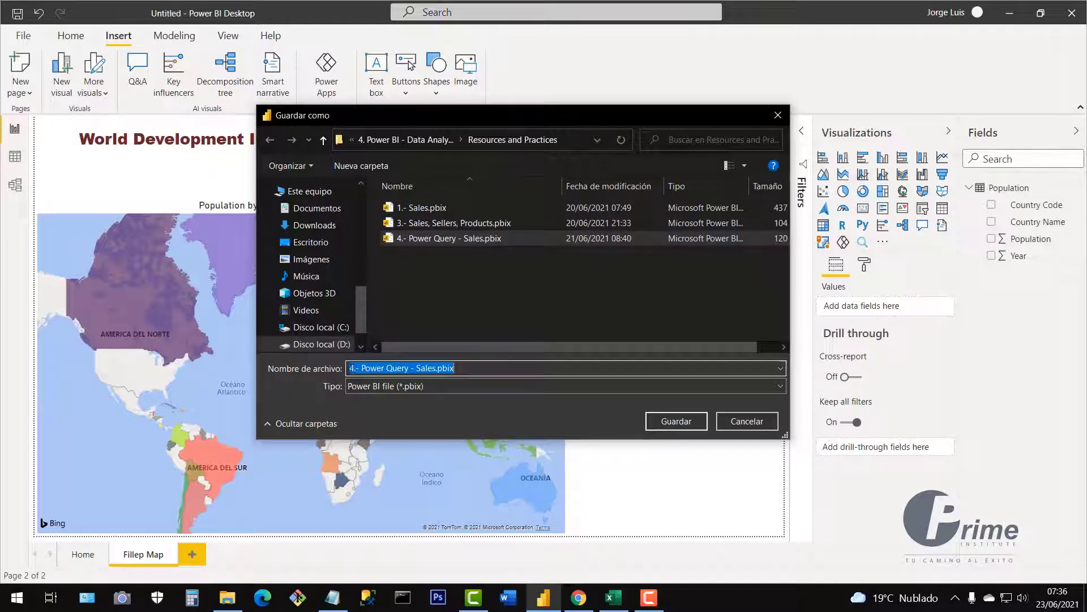
{"action": "left_click", "coordinate": [354, 368]}
{"action": "key", "text": "BackSpace"}
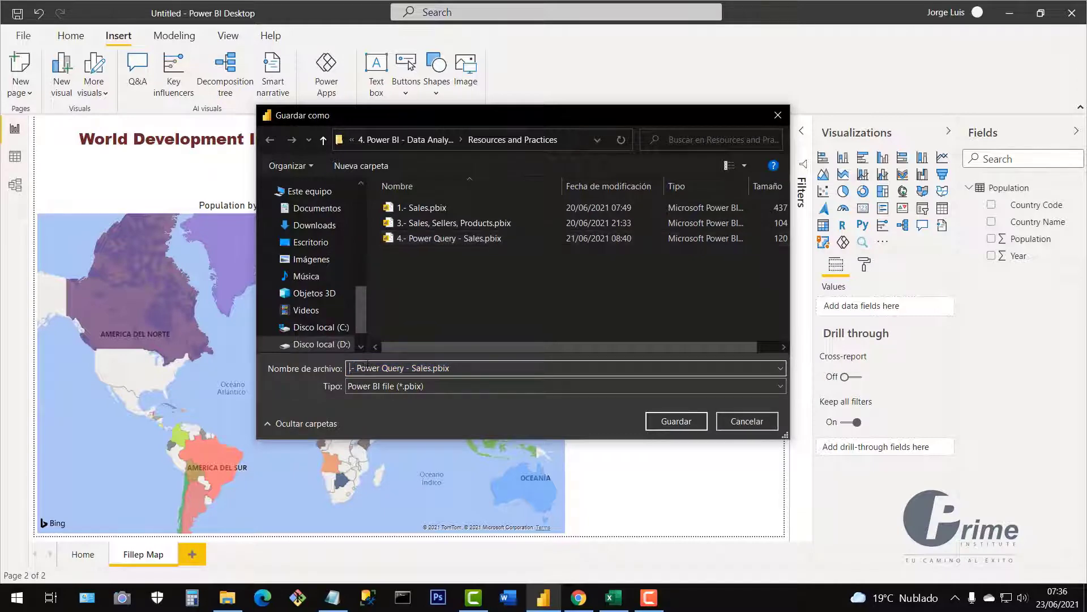
{"action": "type", "text": "5.- "}
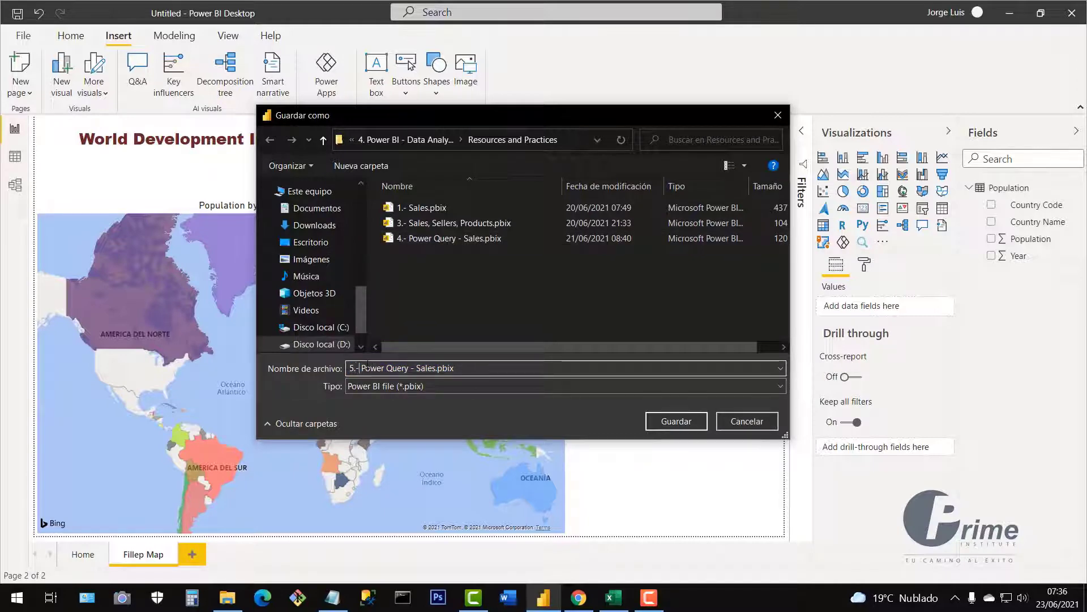
{"action": "type", "text": "Po"}
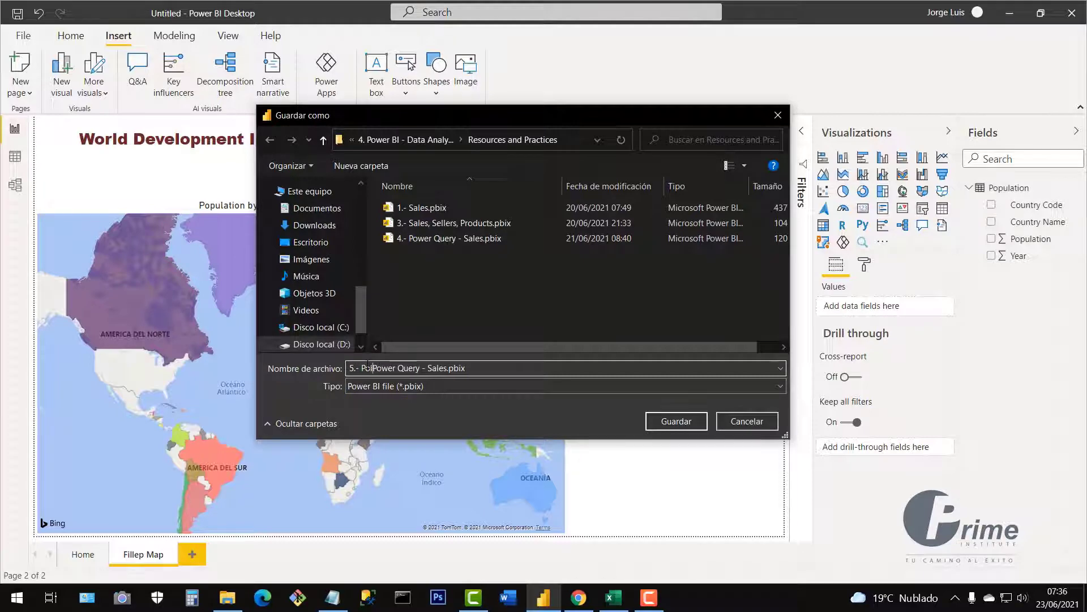
{"action": "type", "text": "pula"}
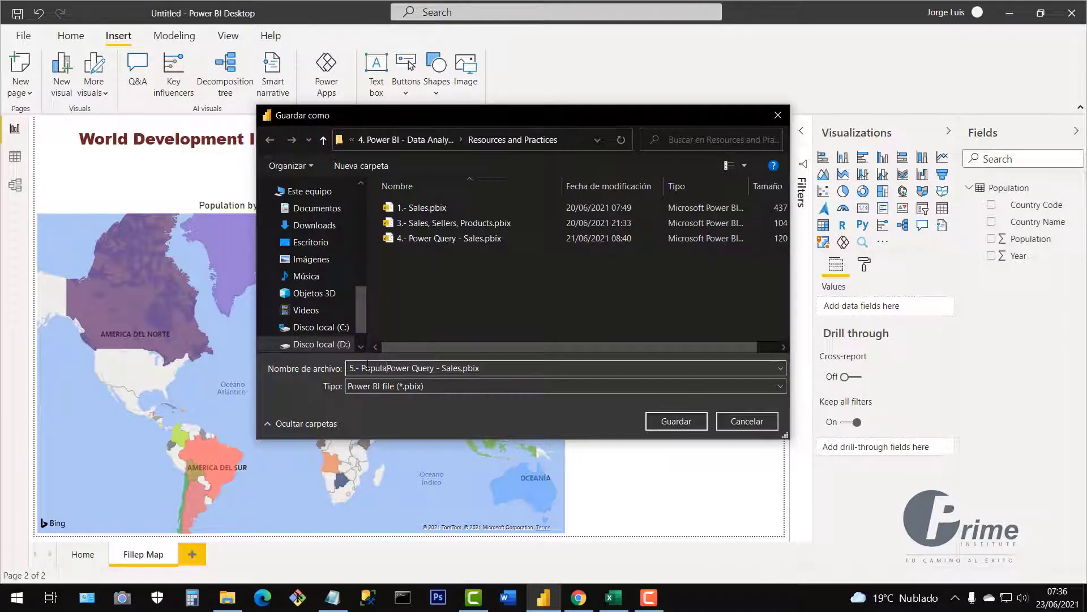
{"action": "type", "text": "tion "}
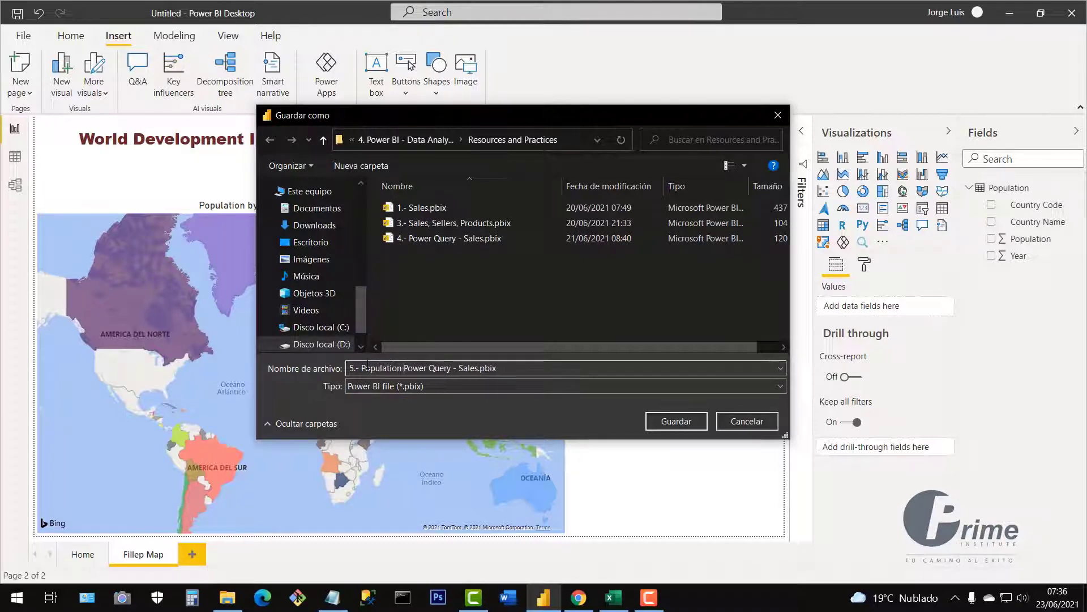
{"action": "type", "text": "Total"}
{"action": "key", "text": "Delete"}
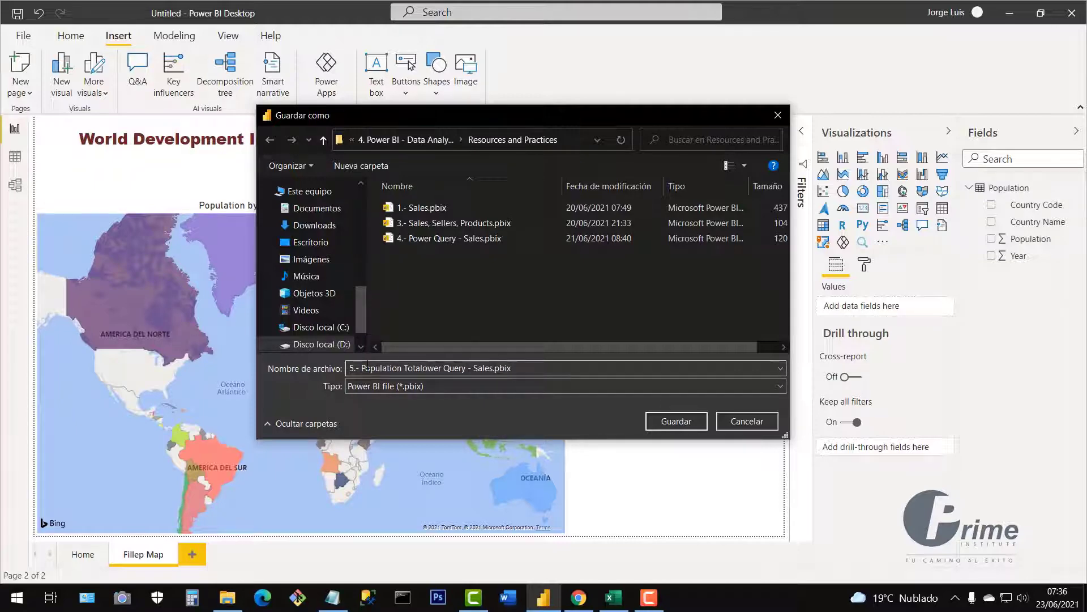
{"action": "key", "text": "Delete"}
{"action": "key", "text": "Delete"}
{"action": "key", "text": "Delete"}
{"action": "key", "text": "Delete"}
{"action": "key", "text": "Delete"}
{"action": "key", "text": "Delete"}
{"action": "key", "text": "Delete"}
{"action": "key", "text": "Delete"}
{"action": "key", "text": "Delete"}
{"action": "key", "text": "Delete"}
{"action": "key", "text": "Delete"}
{"action": "key", "text": "Delete"}
{"action": "key", "text": "Delete"}
{"action": "key", "text": "Delete"}
{"action": "key", "text": "Delete"}
{"action": "key", "text": "Delete"}
{"action": "key", "text": "Delete"}
{"action": "key", "text": "Delete"}
{"action": "key", "text": "Delete"}
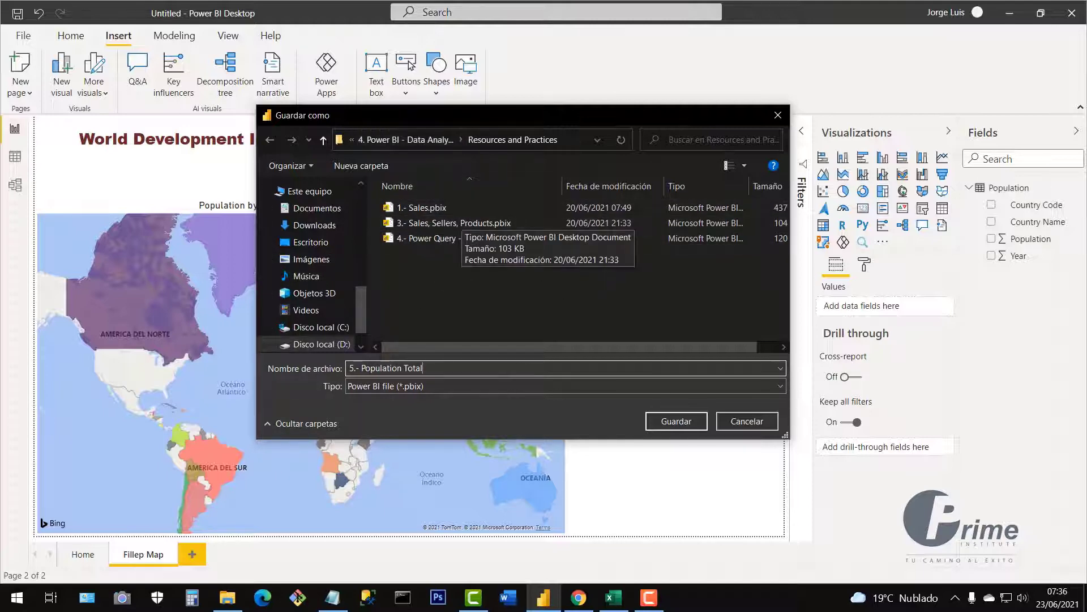
{"action": "left_click", "coordinate": [685, 421]}
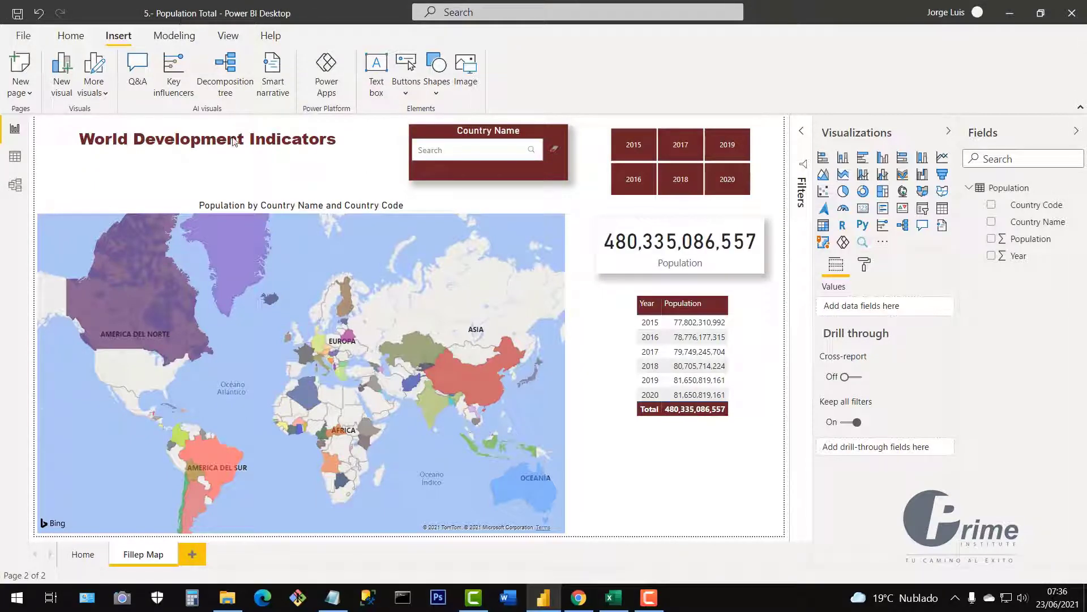
{"action": "left_click", "coordinate": [228, 597]}
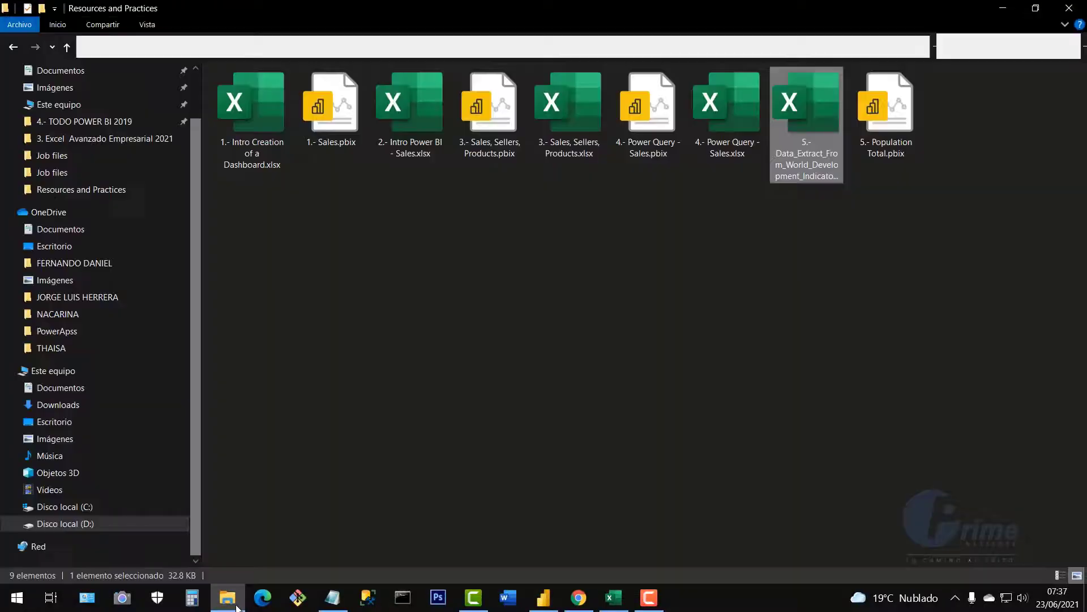
Step: Switch to the 5.- Data_Extract_From_World_Development_Indicators.xlsx workbook in Excel, look over its Data sheet, and close it
{"action": "left_click", "coordinate": [879, 129]}
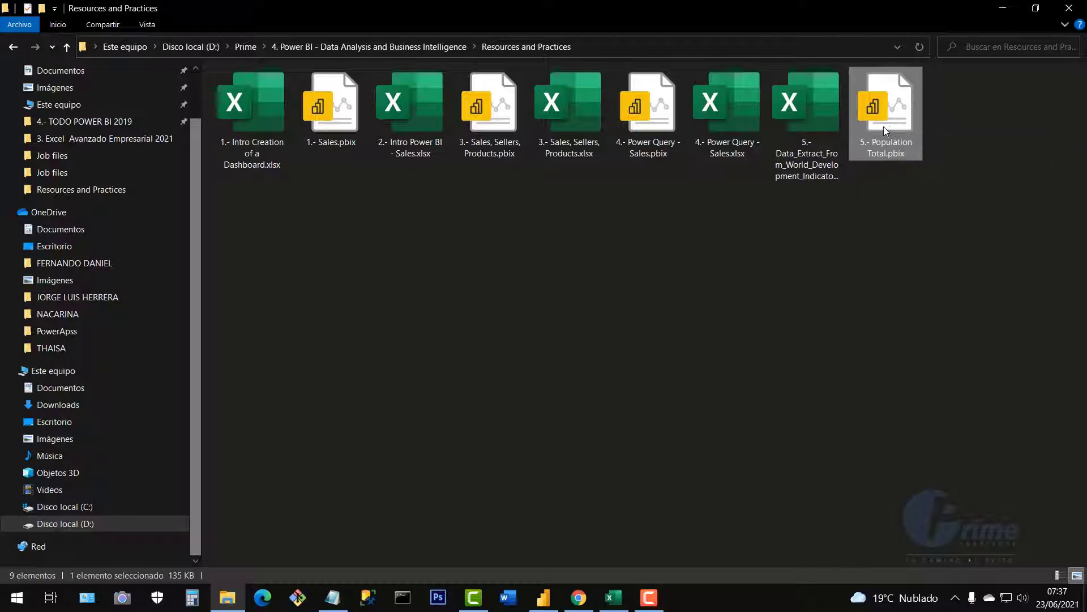
{"action": "left_click", "coordinate": [804, 118]}
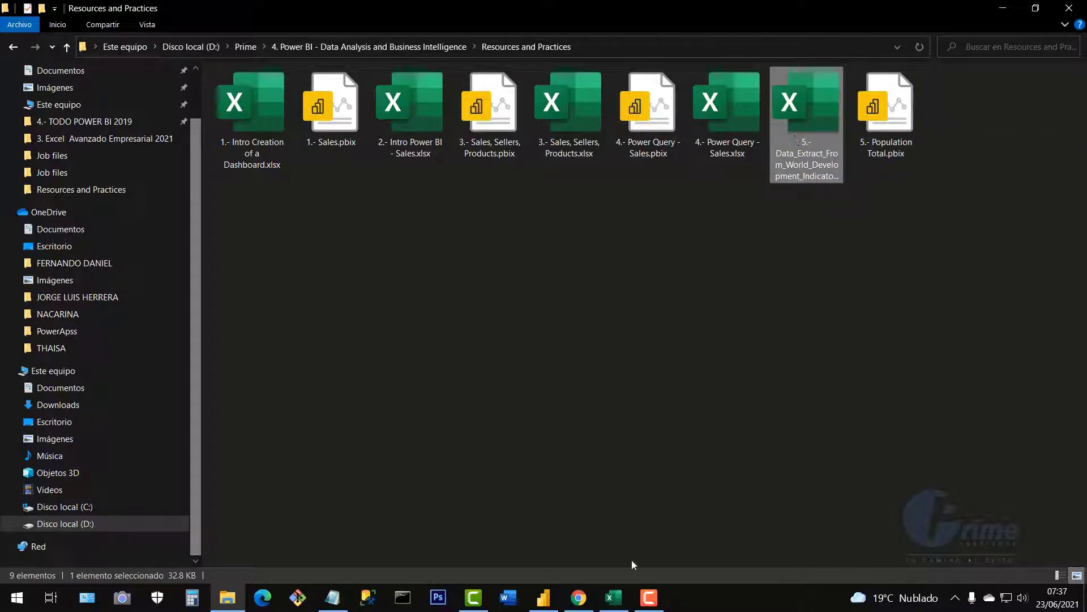
{"action": "left_click", "coordinate": [614, 598]}
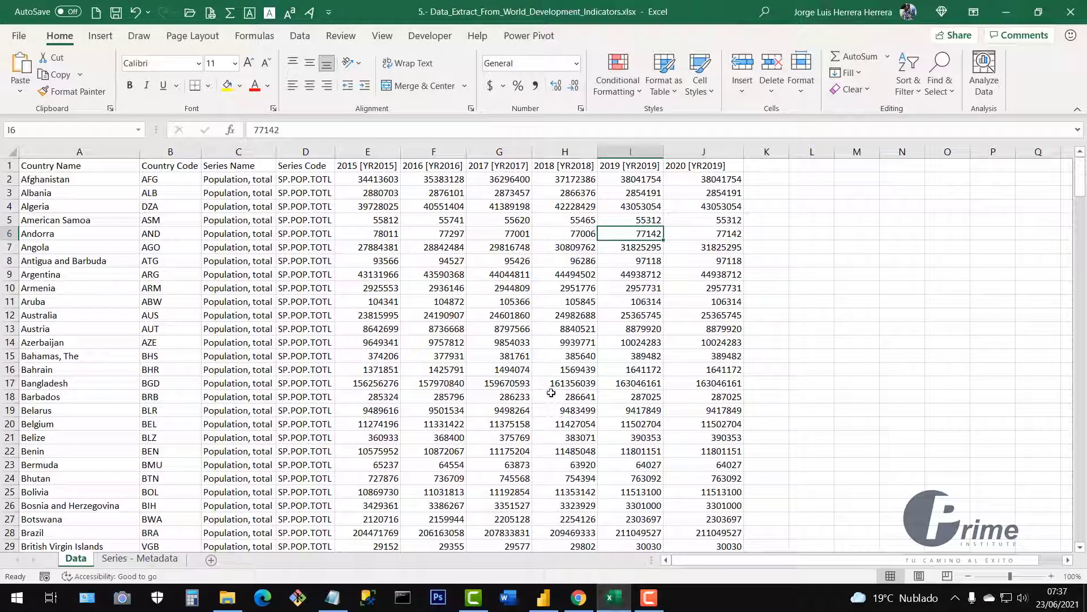
{"action": "scroll", "coordinate": [294, 365], "scroll_direction": "down", "scroll_amount": 2}
{"action": "scroll", "coordinate": [484, 330], "scroll_direction": "up", "scroll_amount": 2}
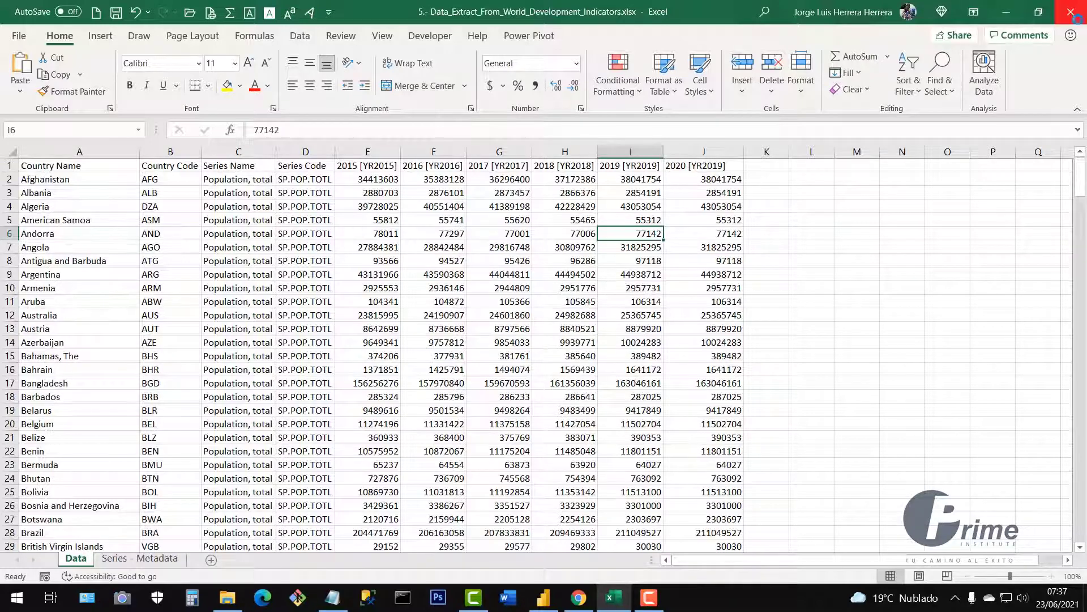
{"action": "left_click", "coordinate": [1070, 11]}
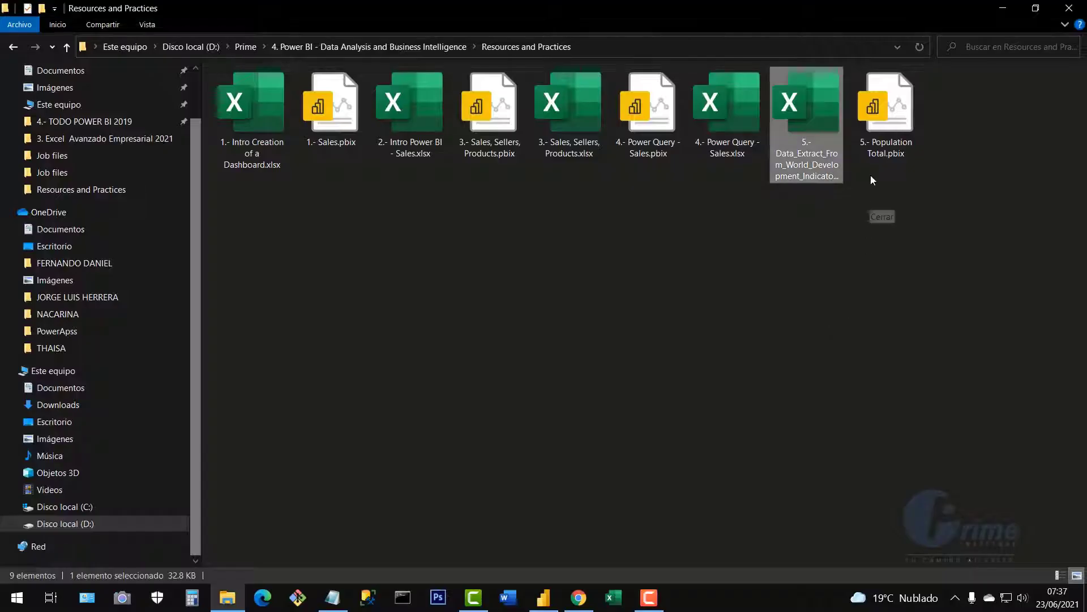
Step: Compare the World Development Indicators Excel workbook with 5.- Population Total.pbix in the Resources and Practices folder, including their file sizes
{"action": "left_click", "coordinate": [881, 135]}
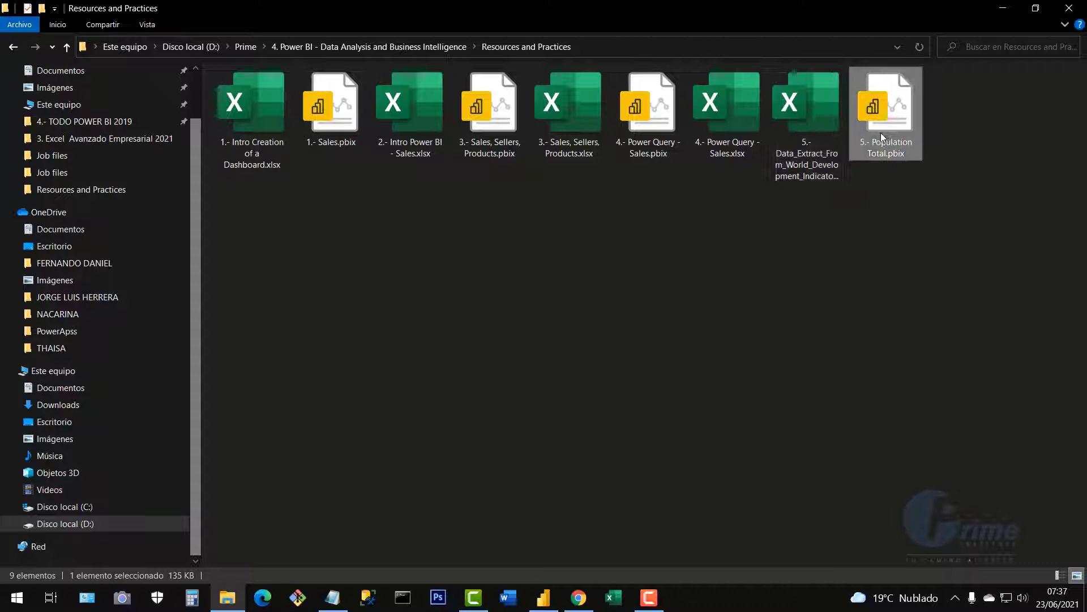
{"action": "left_click", "coordinate": [808, 146]}
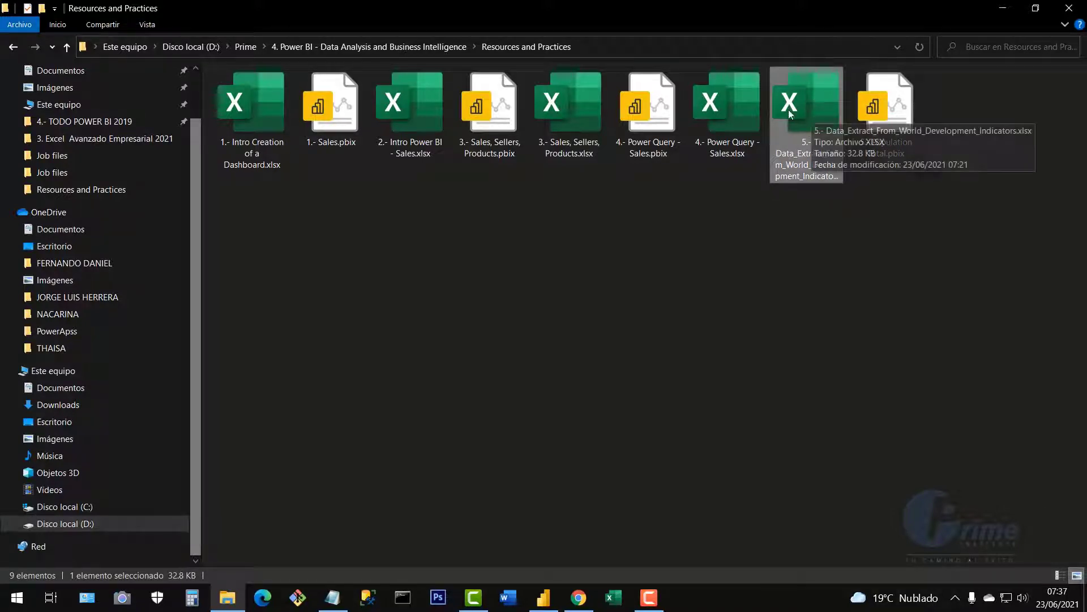
{"action": "left_click_drag", "start_coordinate": [819, 265], "coordinate": [793, 110]}
{"action": "left_click", "coordinate": [890, 121]}
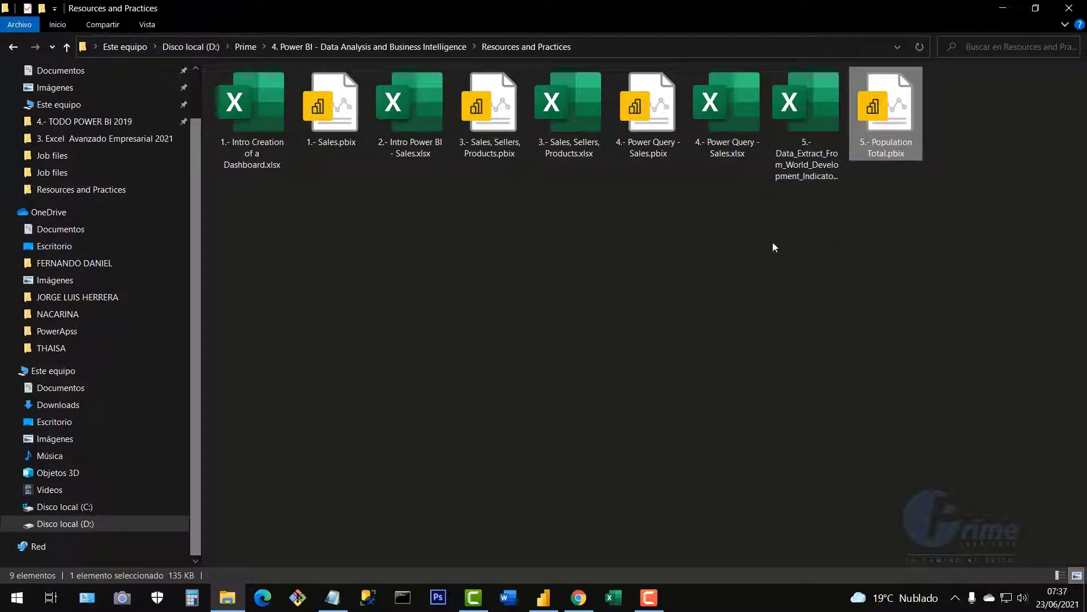
{"action": "left_click", "coordinate": [792, 131]}
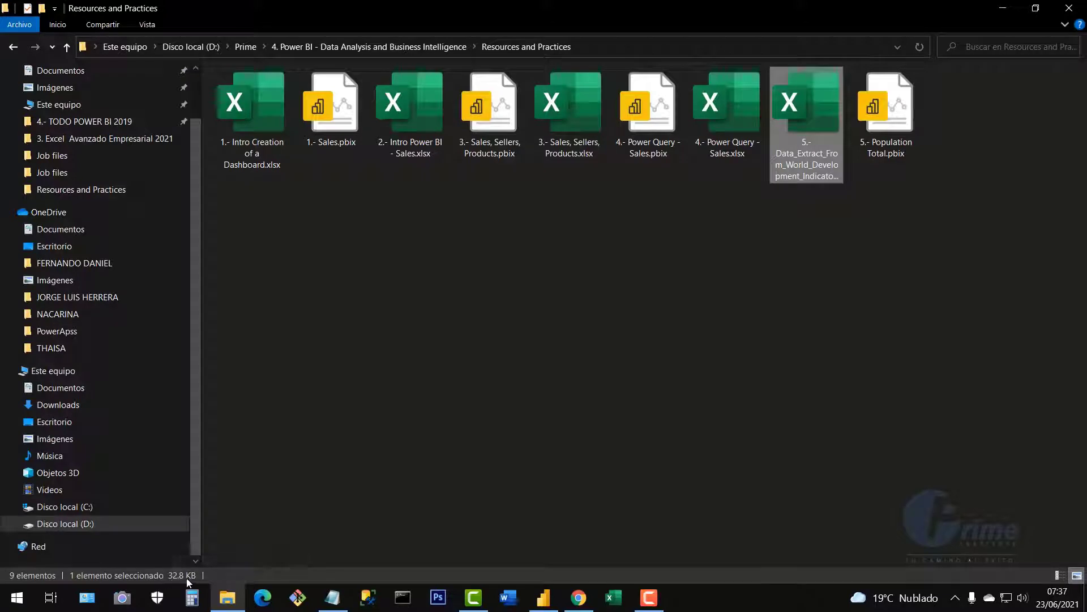
{"action": "left_click", "coordinate": [897, 126]}
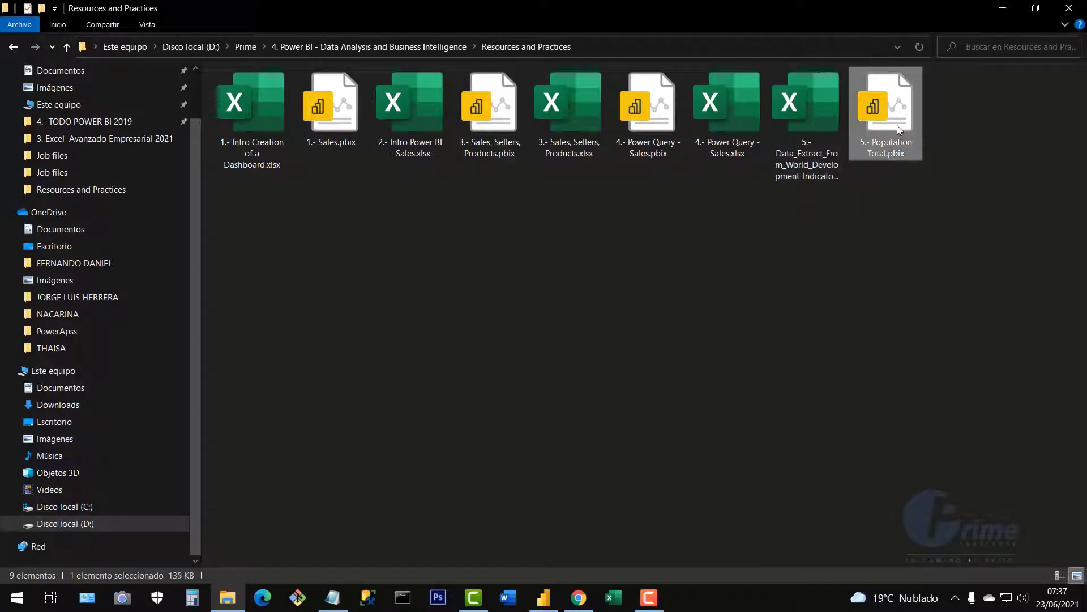
{"action": "left_click", "coordinate": [804, 129]}
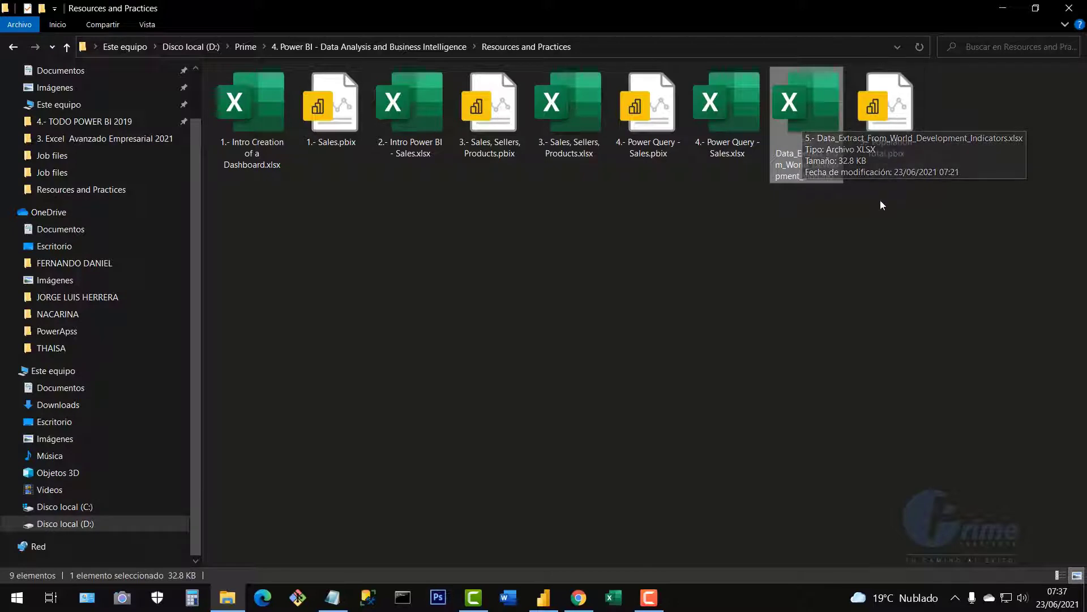
{"action": "left_click", "coordinate": [886, 114]}
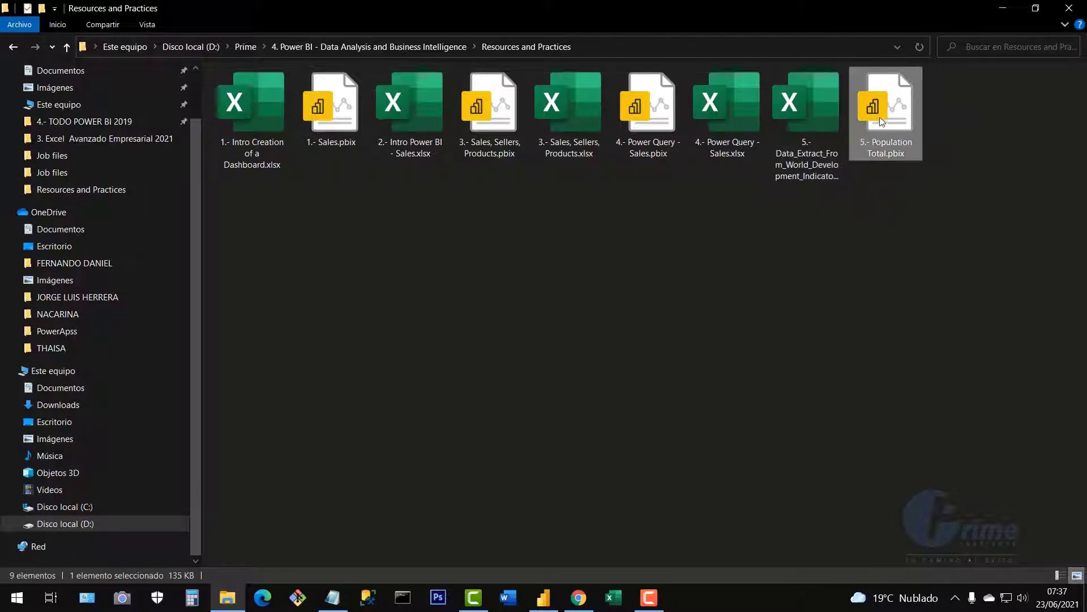
{"action": "left_click", "coordinate": [808, 119]}
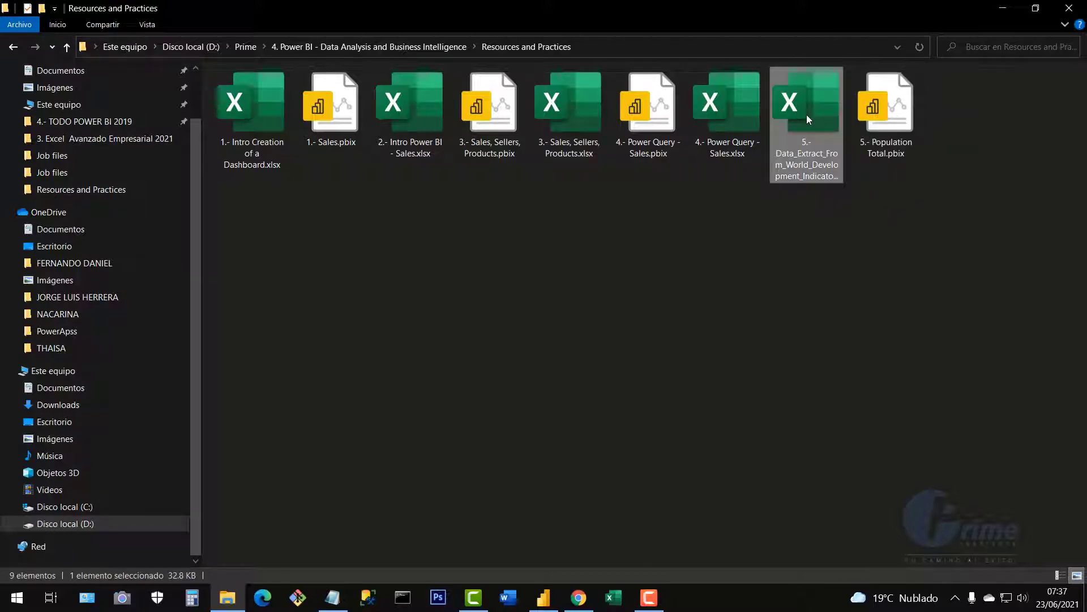
{"action": "left_click", "coordinate": [870, 421]}
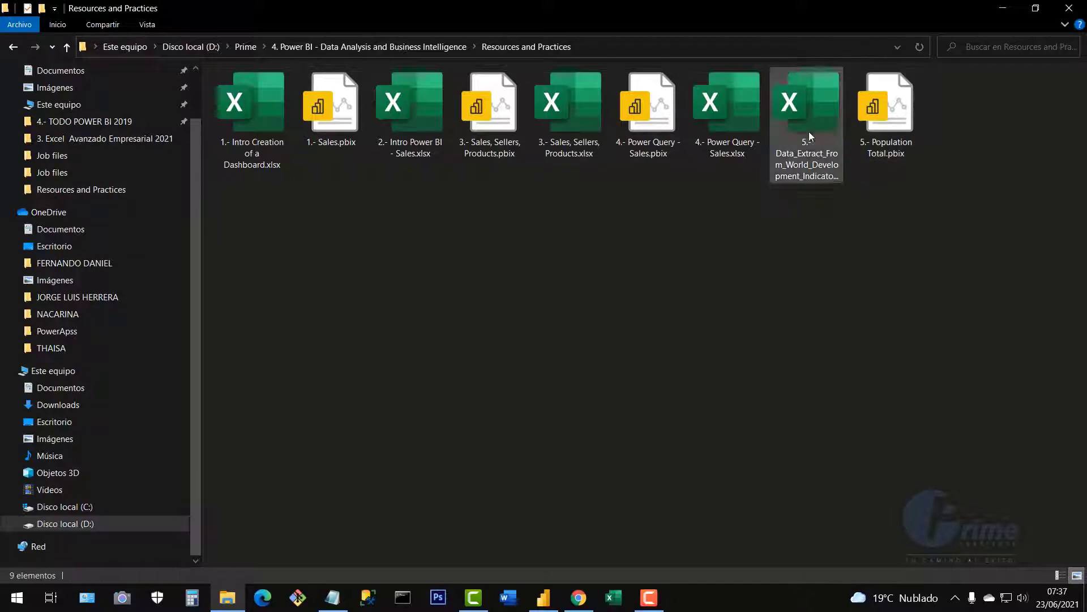
{"action": "left_click_drag", "start_coordinate": [823, 266], "coordinate": [809, 91]}
{"action": "left_click", "coordinate": [831, 238]}
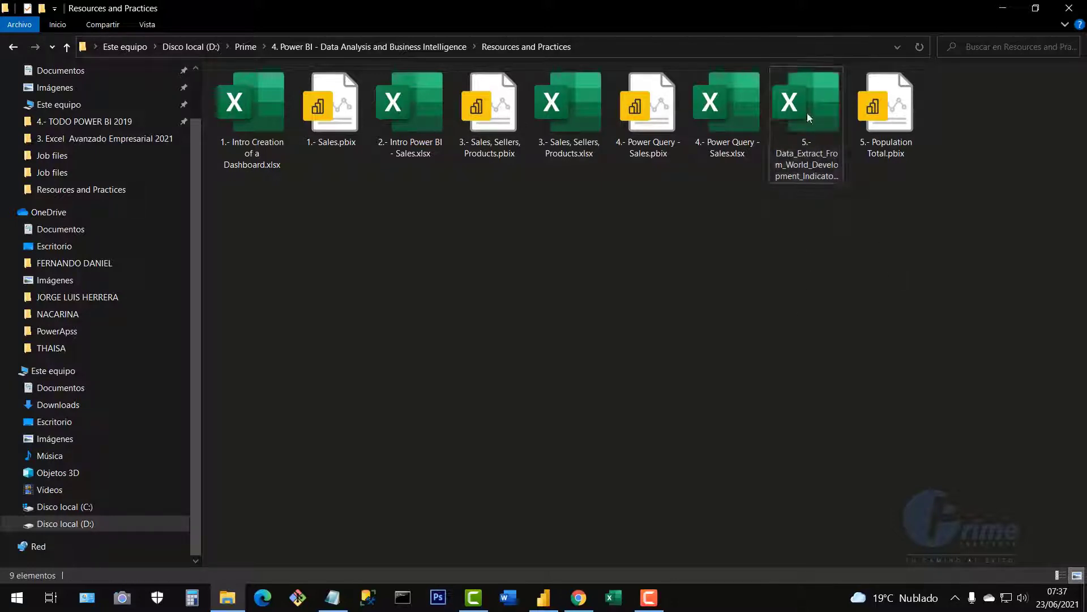
Step: Switch to Power BI Desktop, check which account is signed in, and publish the report to My workspace
{"action": "left_click", "coordinate": [543, 597]}
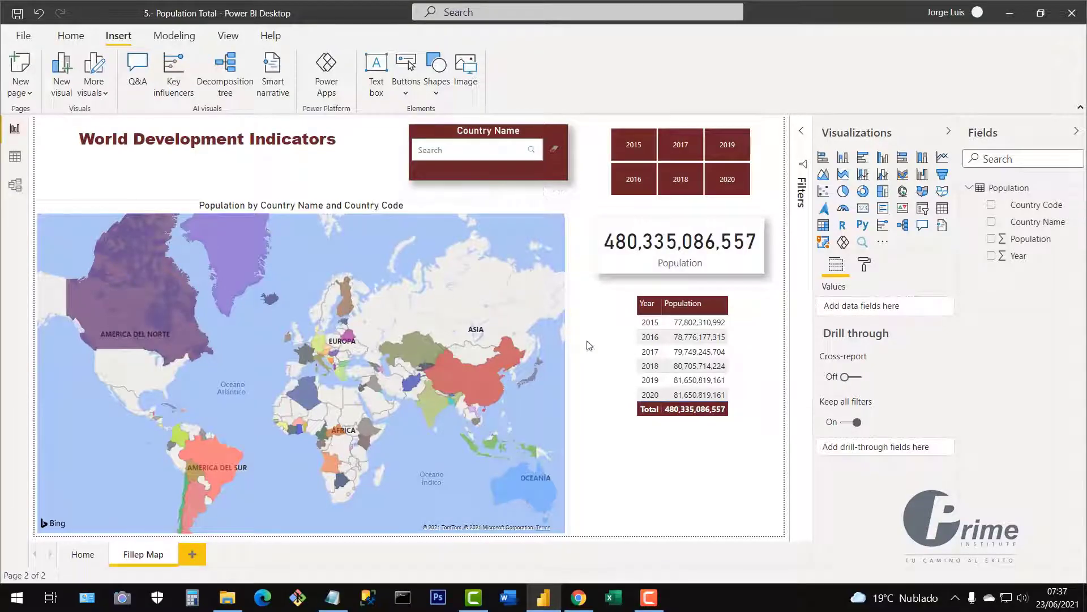
{"action": "left_click", "coordinate": [72, 37]}
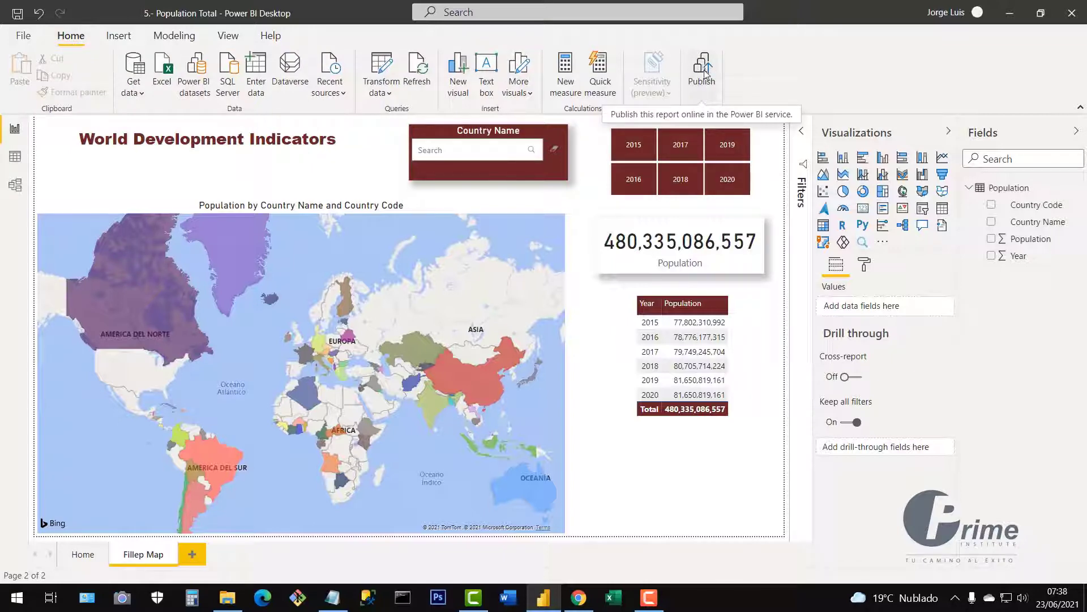
{"action": "left_click", "coordinate": [950, 19]}
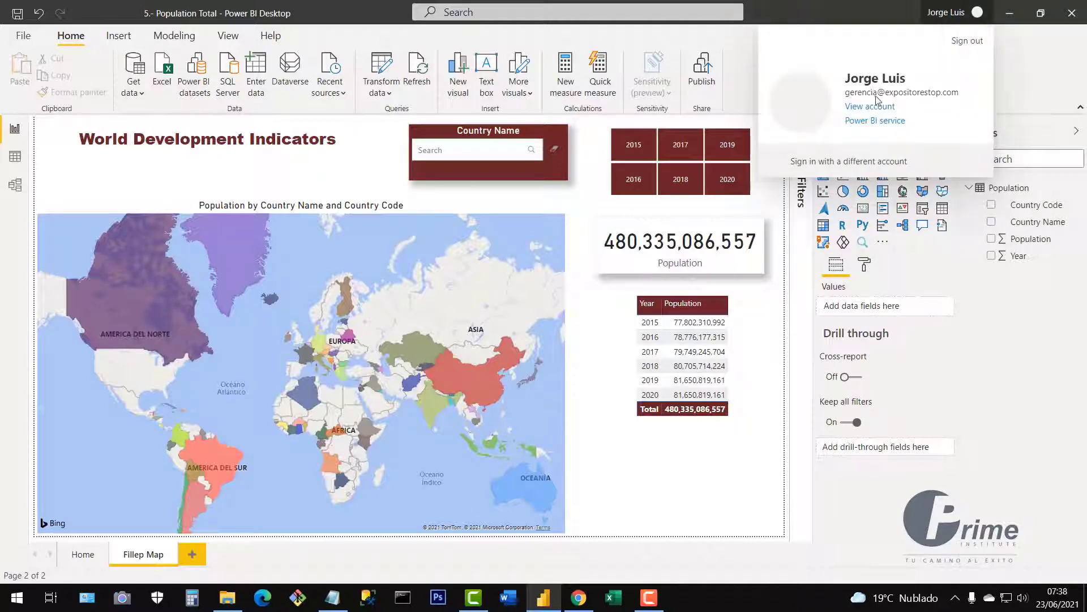
{"action": "left_click", "coordinate": [1005, 63]}
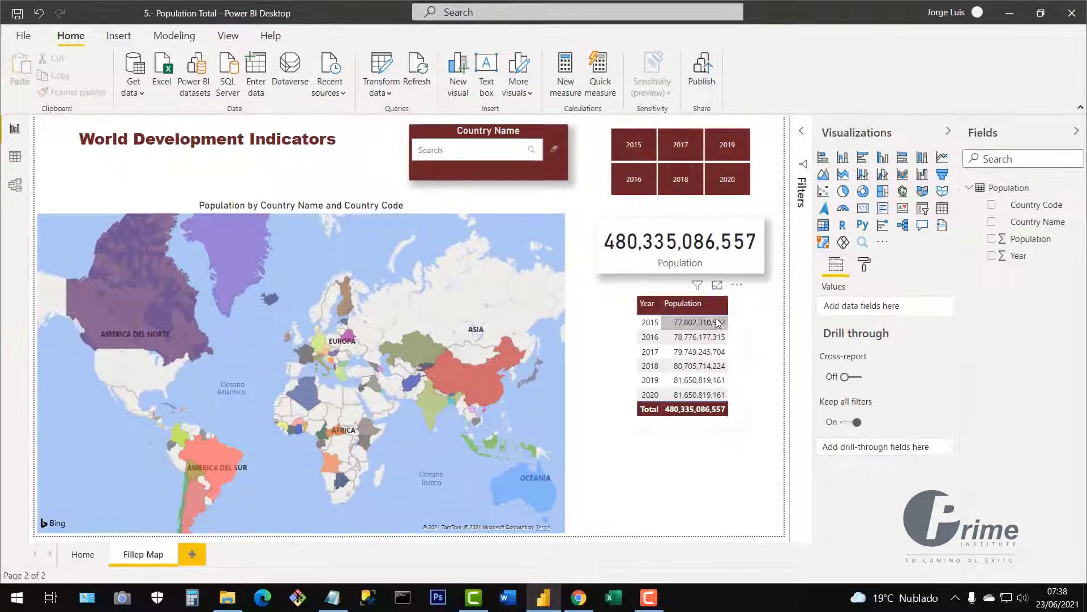
{"action": "left_click", "coordinate": [650, 292]}
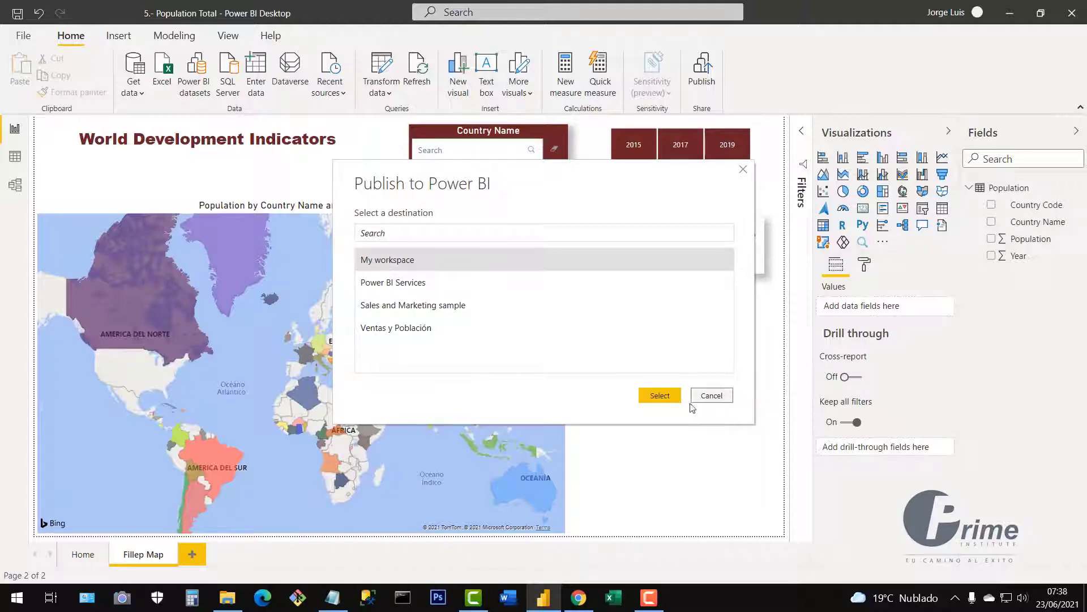
{"action": "left_click", "coordinate": [660, 395]}
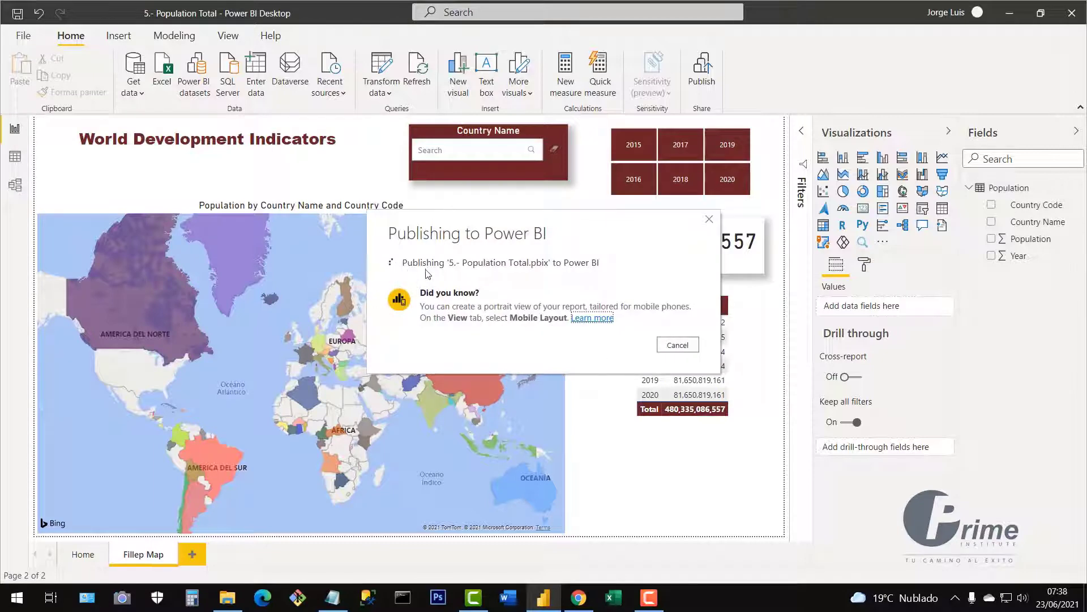
Step: In a new Chrome tab, search Google for "power bi" and open the Microsoft Power BI site
{"action": "left_click", "coordinate": [589, 598]}
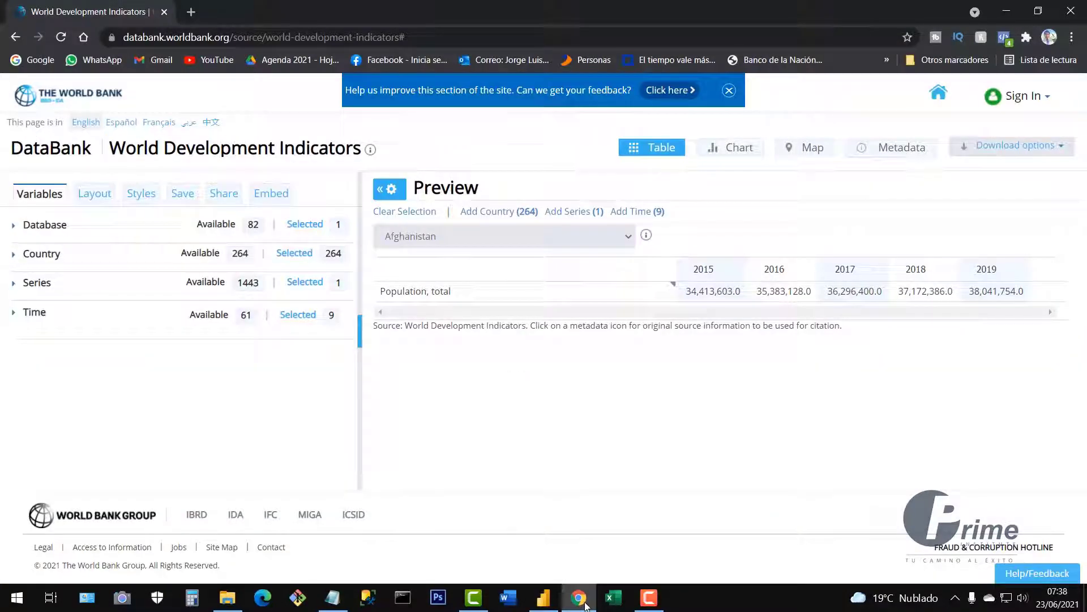
{"action": "left_click", "coordinate": [190, 12]}
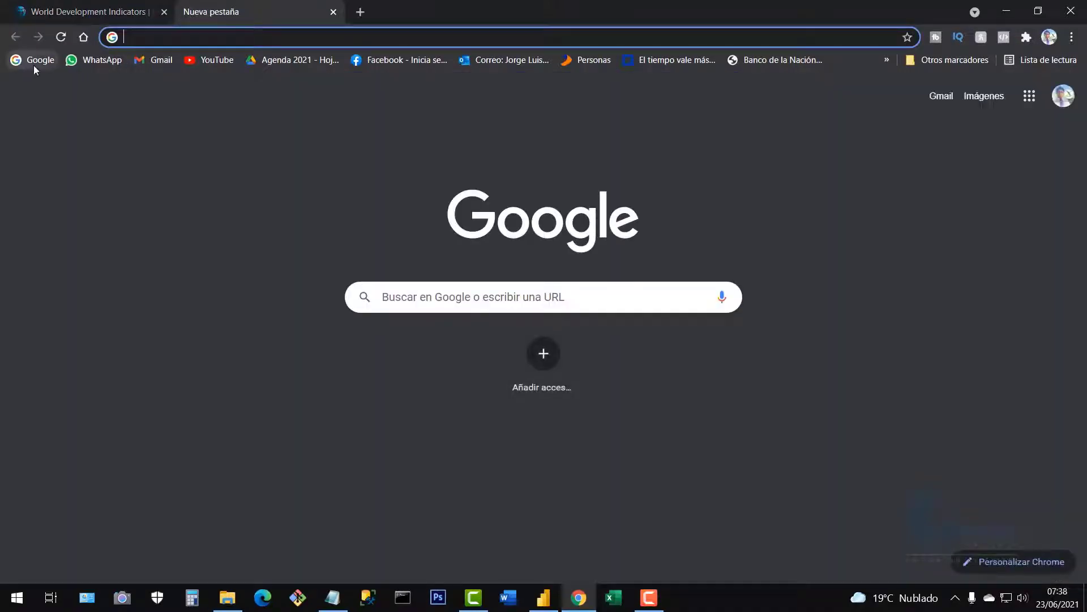
{"action": "left_click", "coordinate": [35, 61]}
{"action": "left_click", "coordinate": [396, 267]}
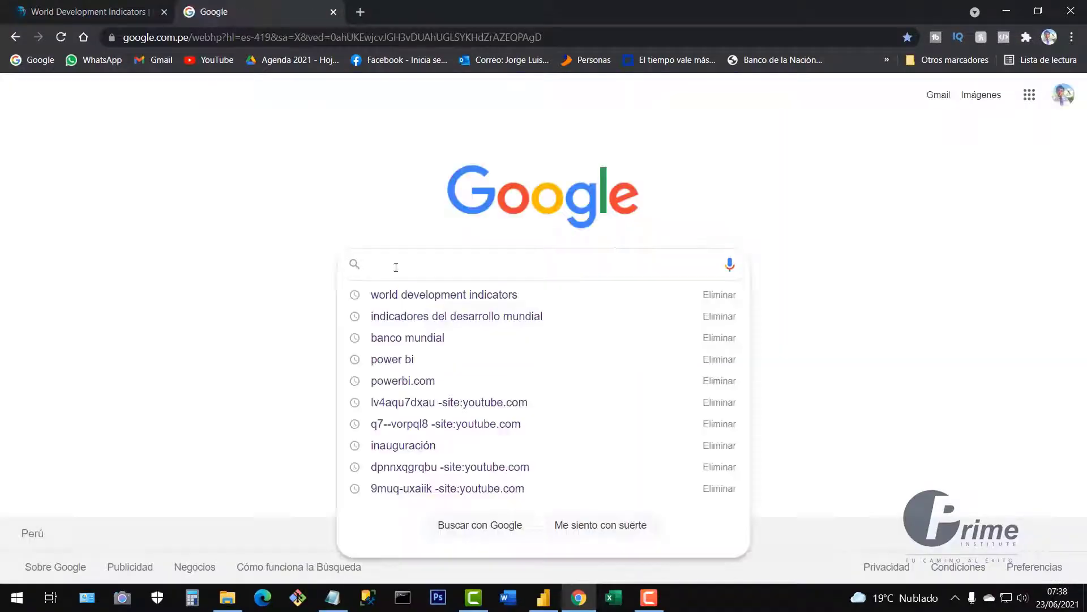
{"action": "type", "text": "po"}
{"action": "type", "text": "bi"}
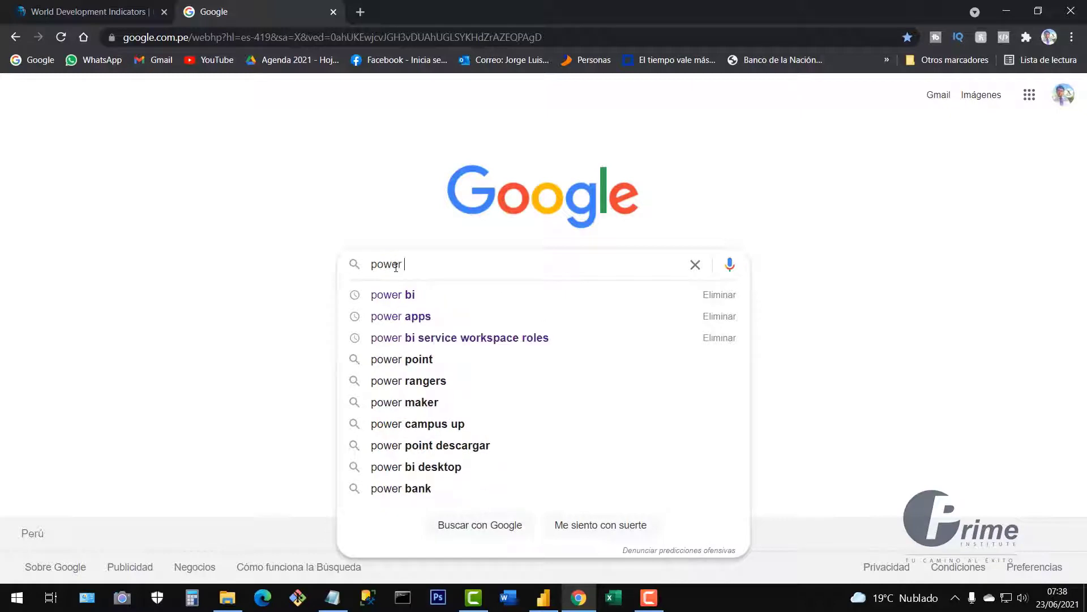
{"action": "key", "text": "Return"}
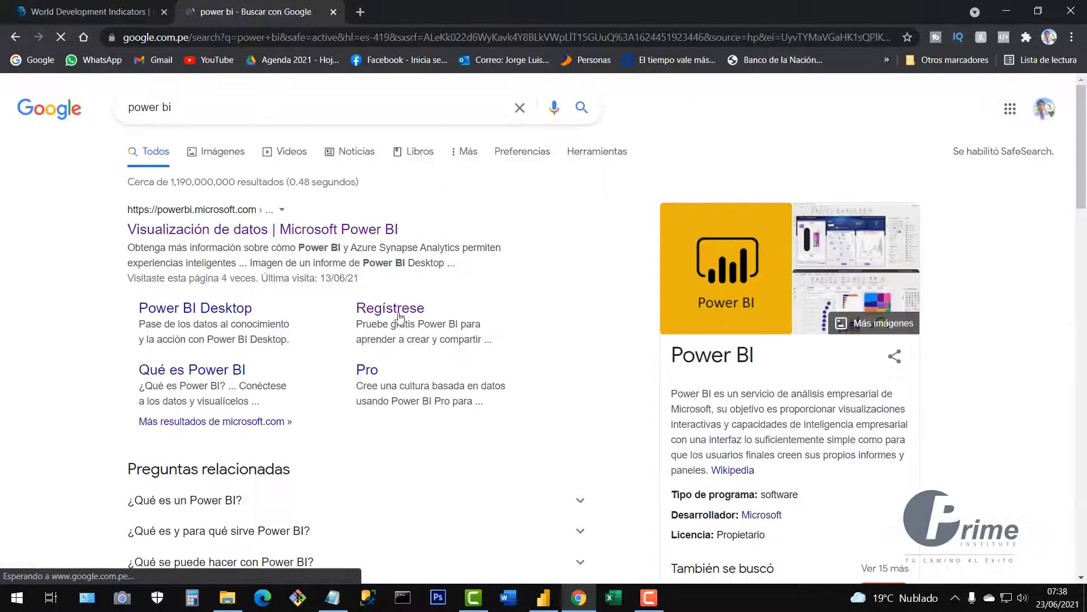
{"action": "left_click", "coordinate": [215, 232]}
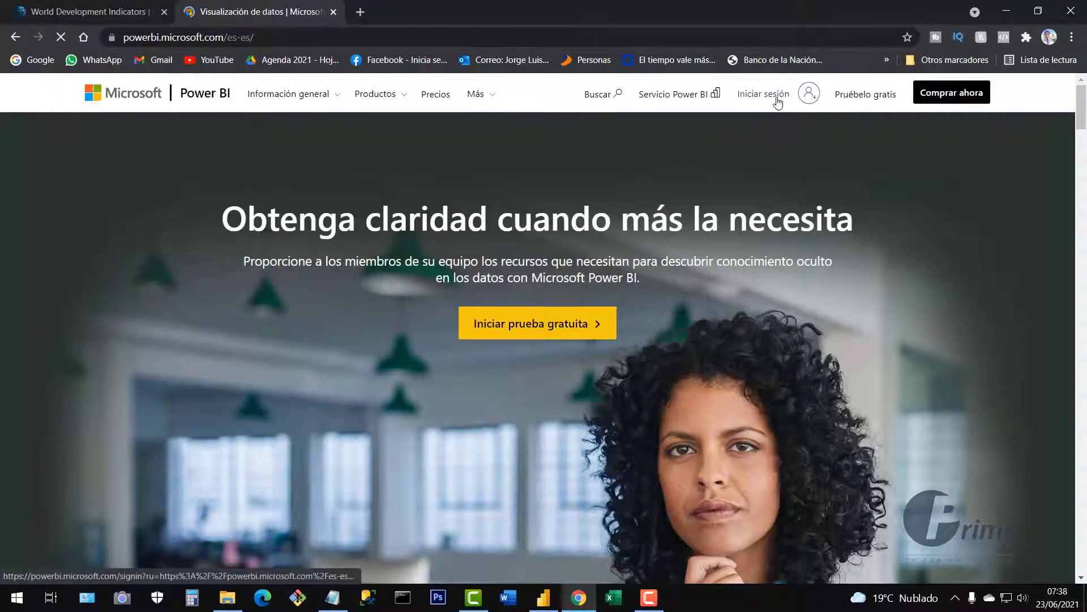
Step: Sign in to the Power BI site with the same account used in Power BI Desktop, declining to stay signed in
{"action": "left_click", "coordinate": [778, 103]}
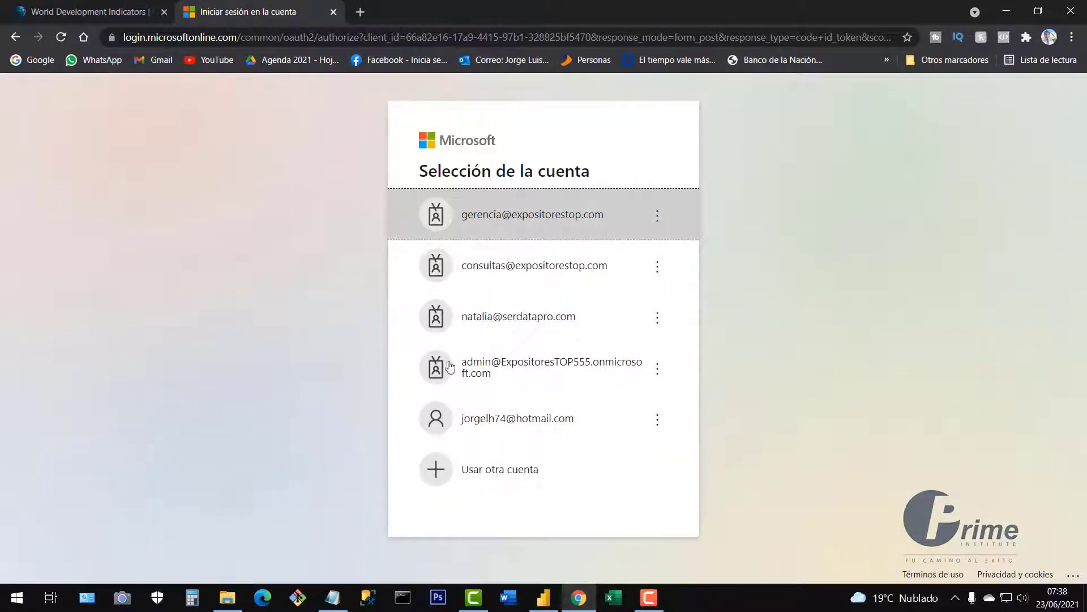
{"action": "left_click", "coordinate": [481, 227]}
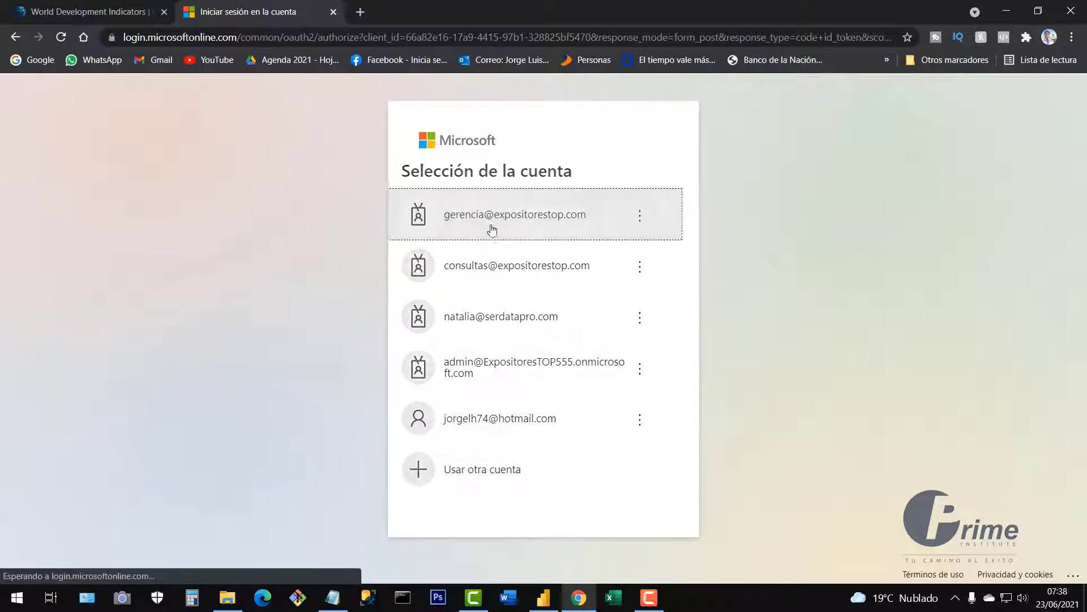
{"action": "left_click", "coordinate": [627, 404]}
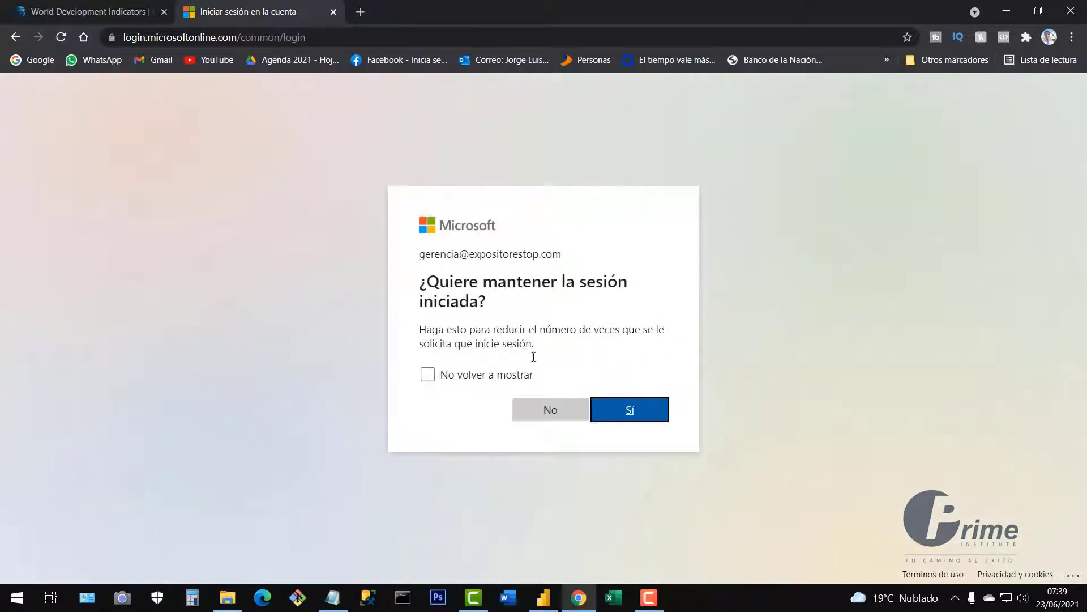
{"action": "left_click", "coordinate": [550, 409]}
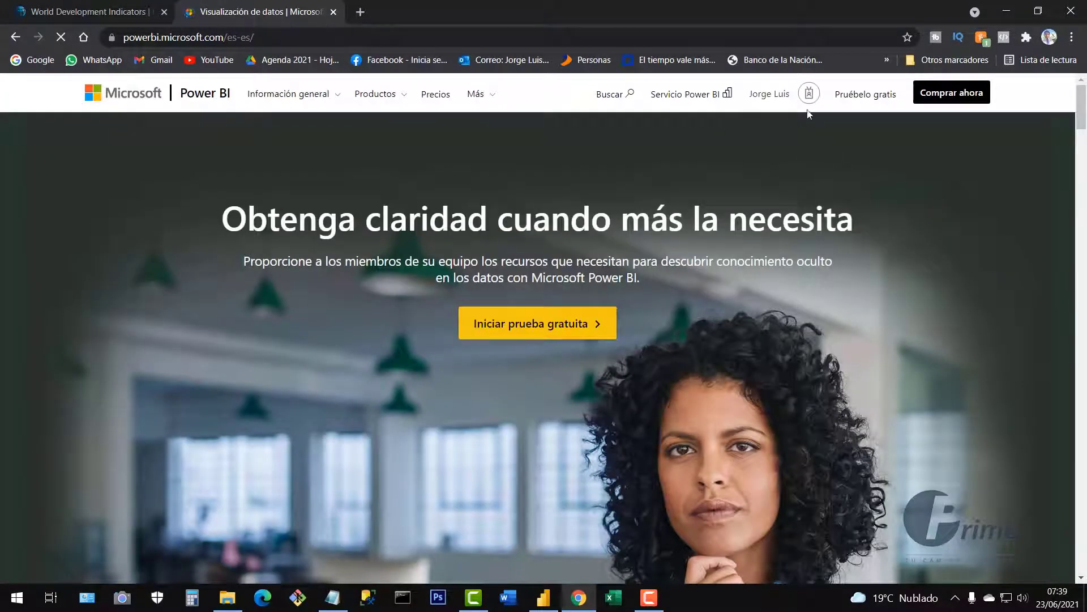
Step: Open the Power BI service from the account details and close the Microsoft Power BI product page
{"action": "left_click", "coordinate": [808, 94]}
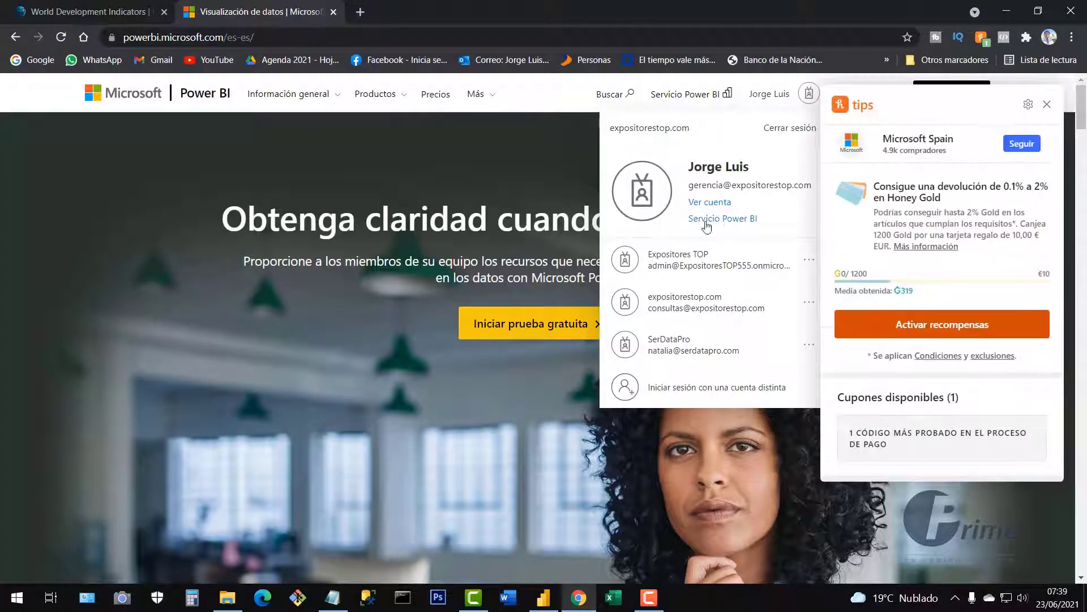
{"action": "left_click", "coordinate": [730, 219]}
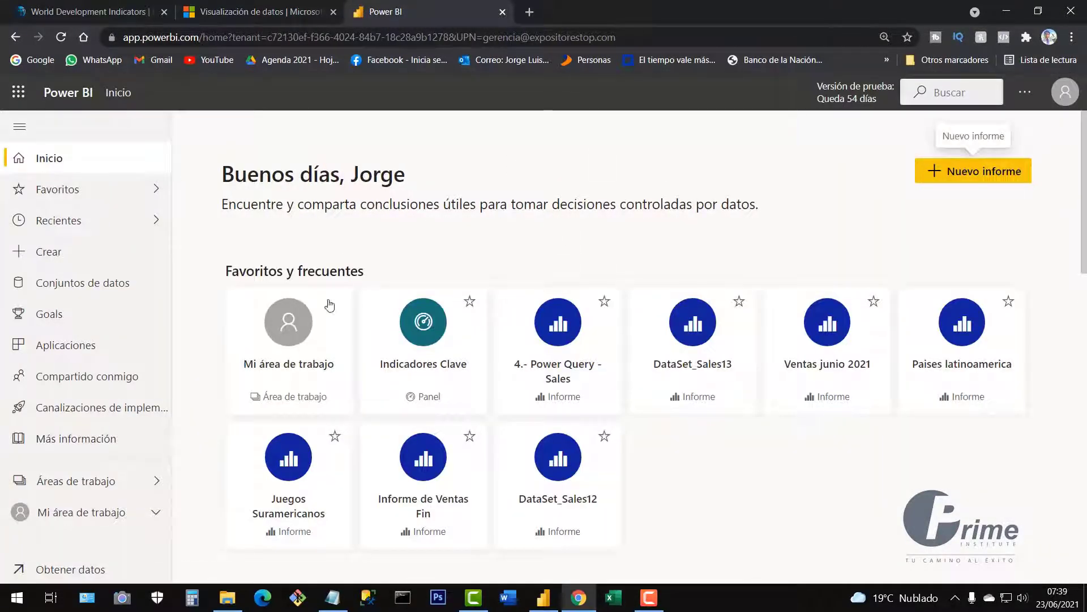
{"action": "left_click", "coordinate": [287, 16]}
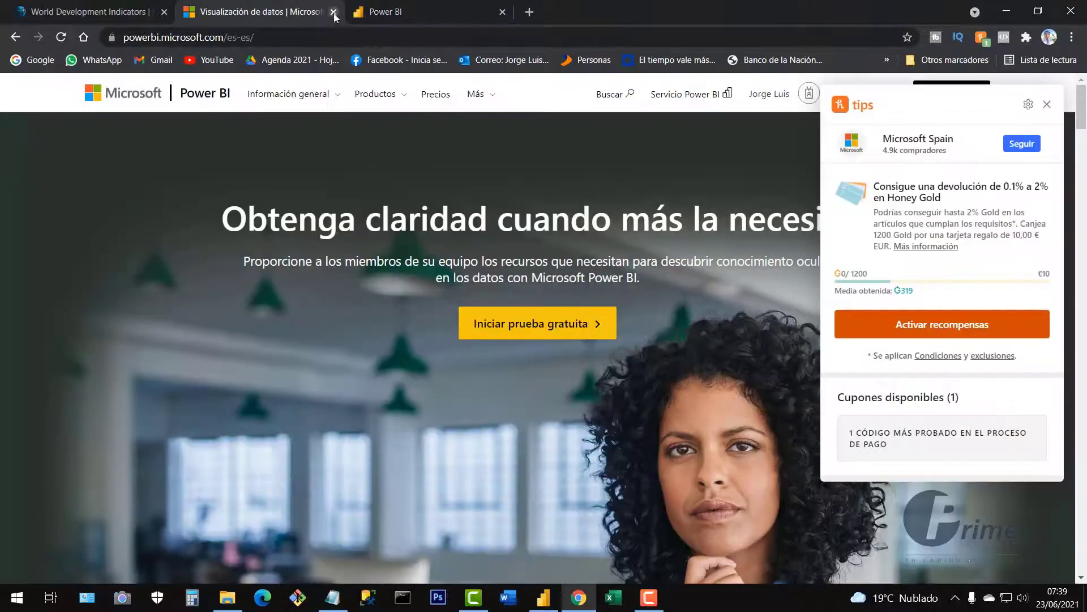
{"action": "left_click", "coordinate": [334, 12]}
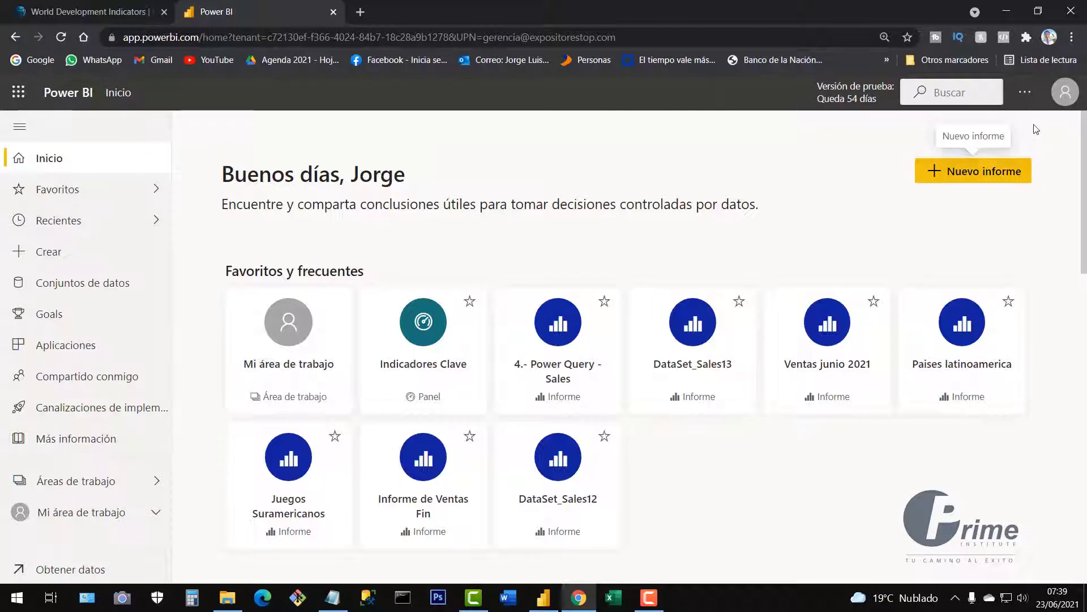
Step: Change the Power BI service's display language to English in the general settings and apply it
{"action": "left_click", "coordinate": [1025, 94]}
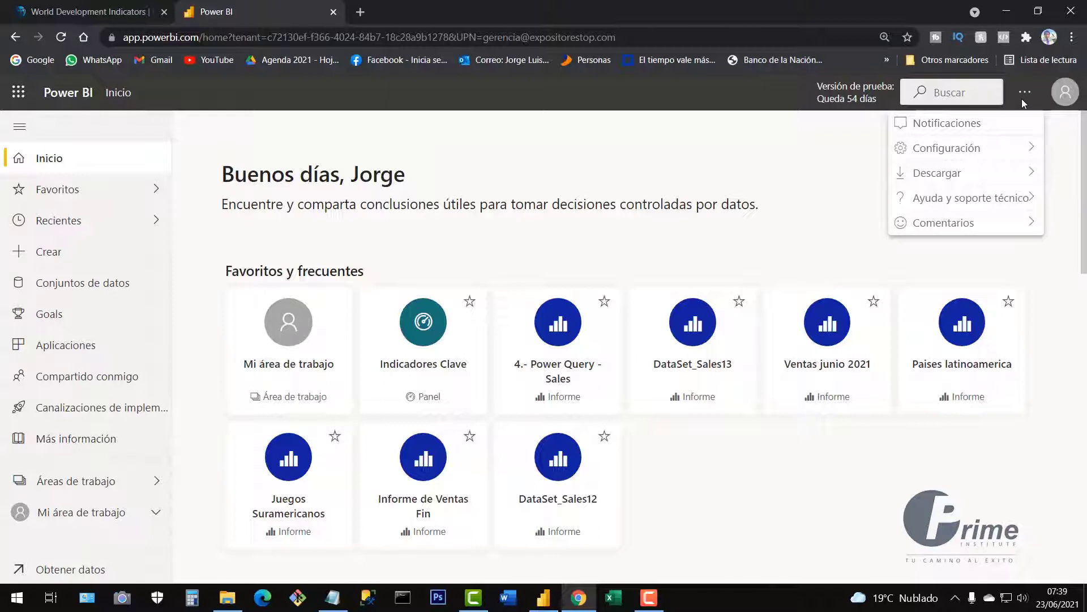
{"action": "mouse_move", "coordinate": [918, 152]}
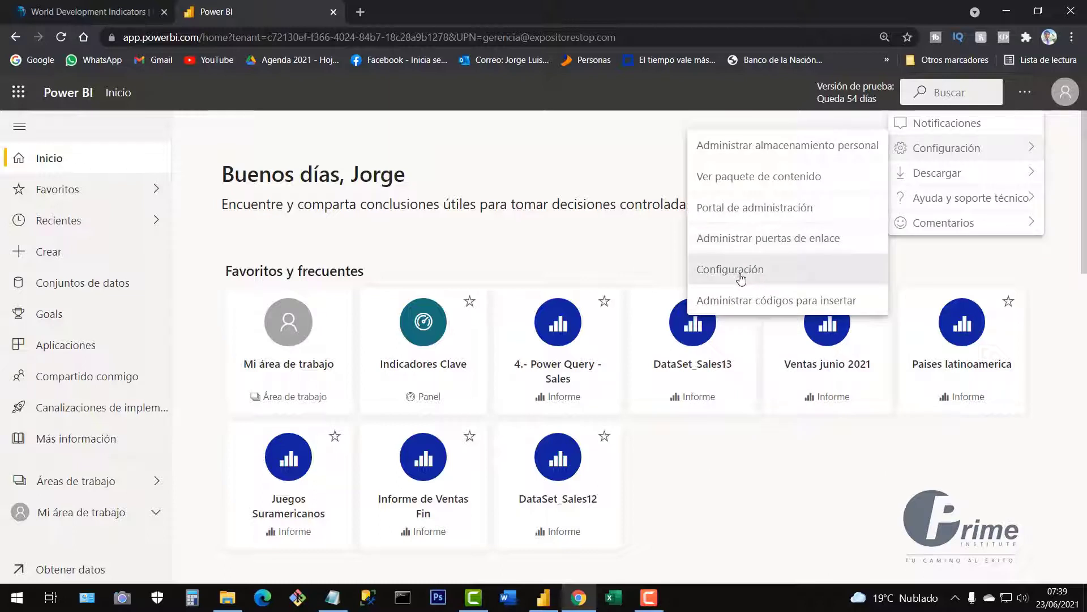
{"action": "left_click", "coordinate": [737, 275]}
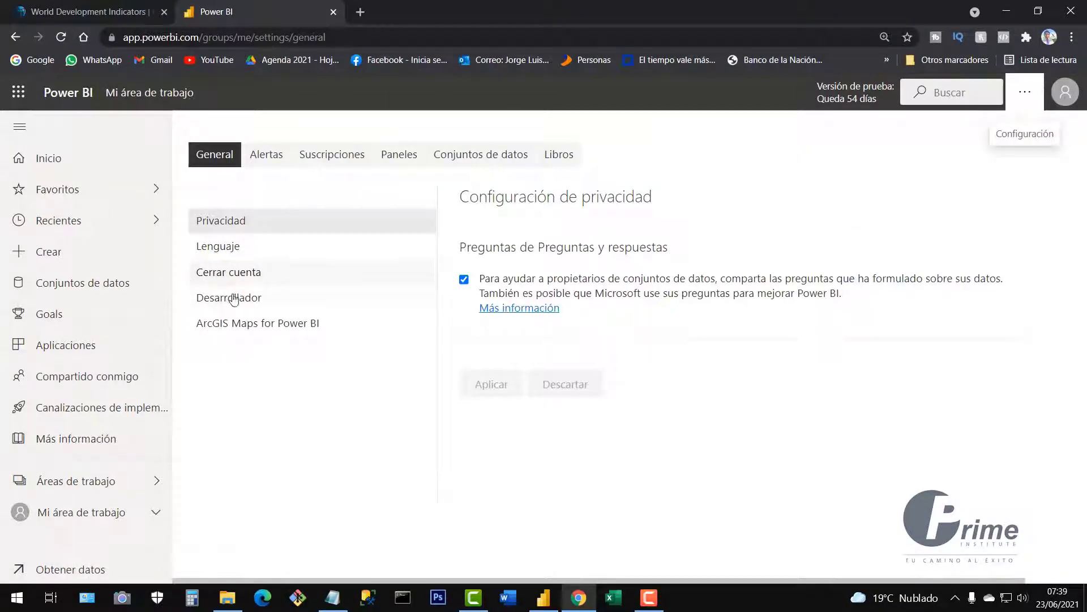
{"action": "left_click", "coordinate": [224, 253]}
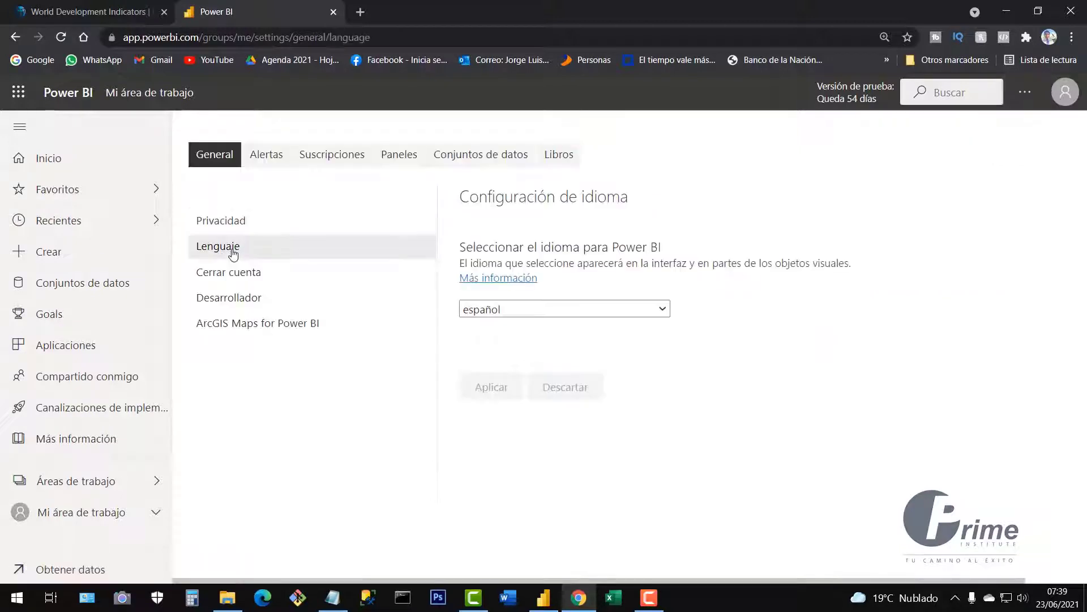
{"action": "left_click", "coordinate": [578, 309]}
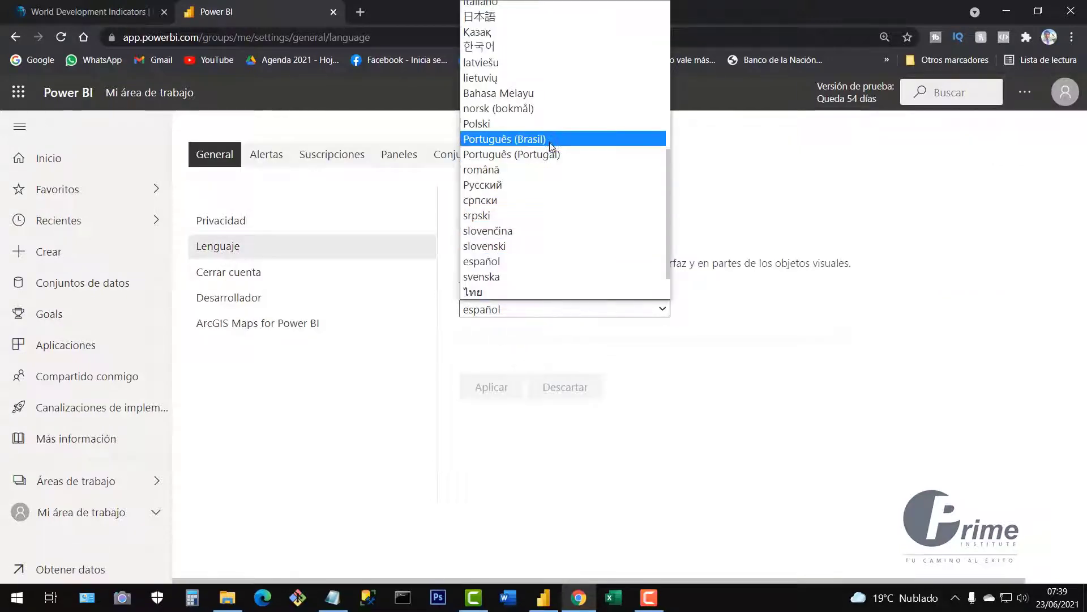
{"action": "scroll", "coordinate": [551, 147], "scroll_direction": "up", "scroll_amount": 5}
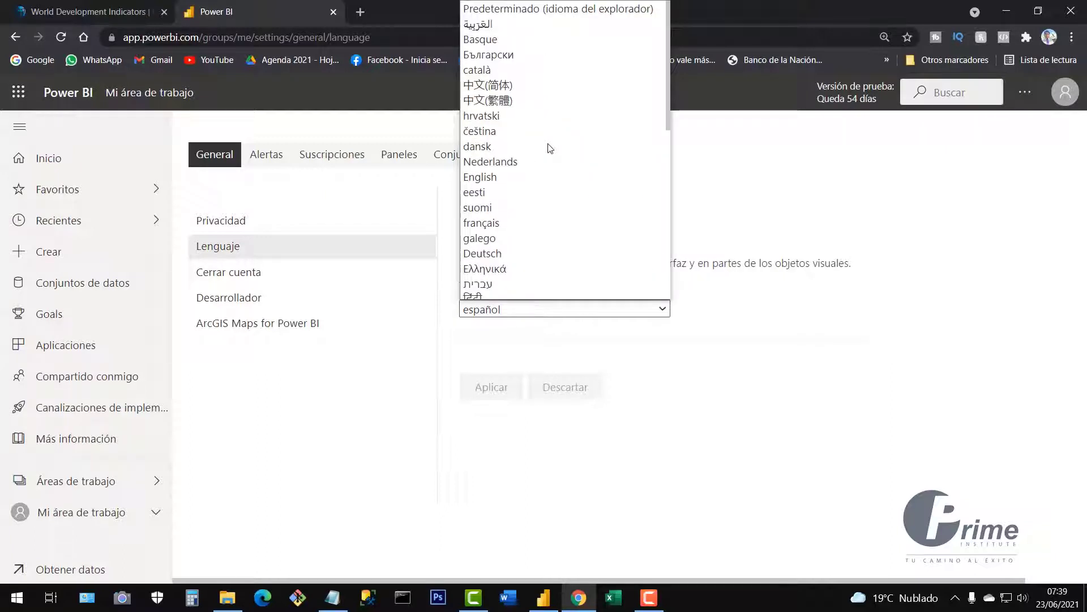
{"action": "left_click", "coordinate": [490, 178]}
{"action": "left_click", "coordinate": [497, 387]}
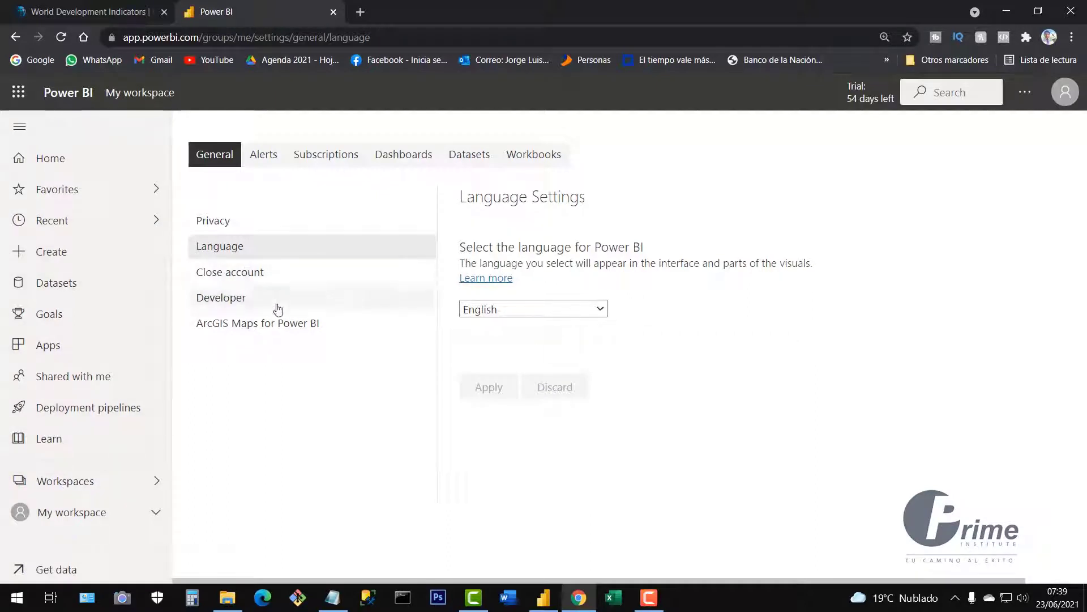
Step: Return to the Power BI home page and open My workspace
{"action": "left_click", "coordinate": [52, 169]}
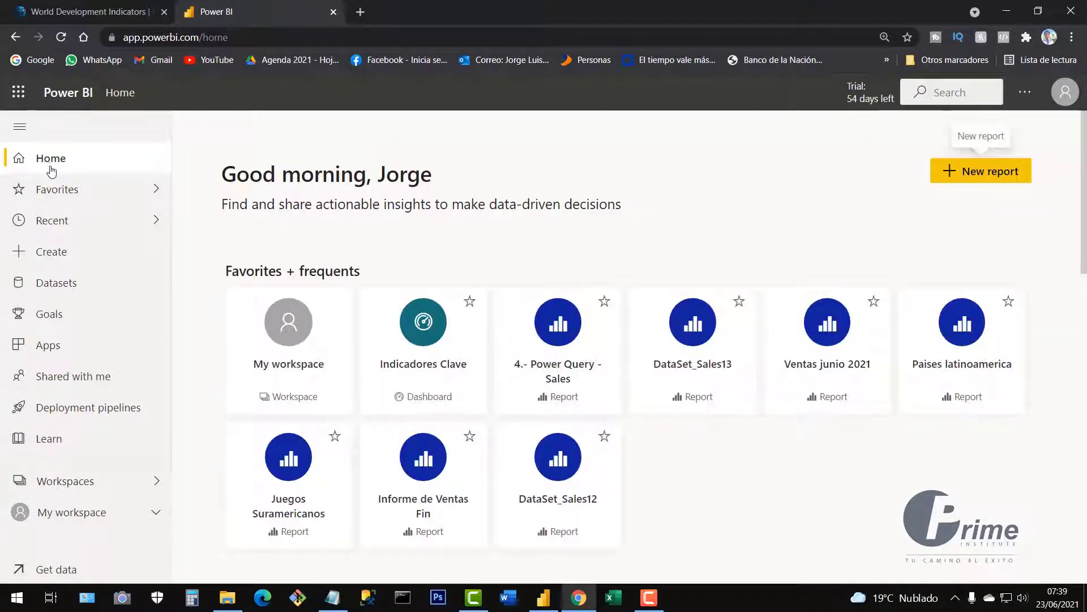
{"action": "left_click", "coordinate": [65, 483]}
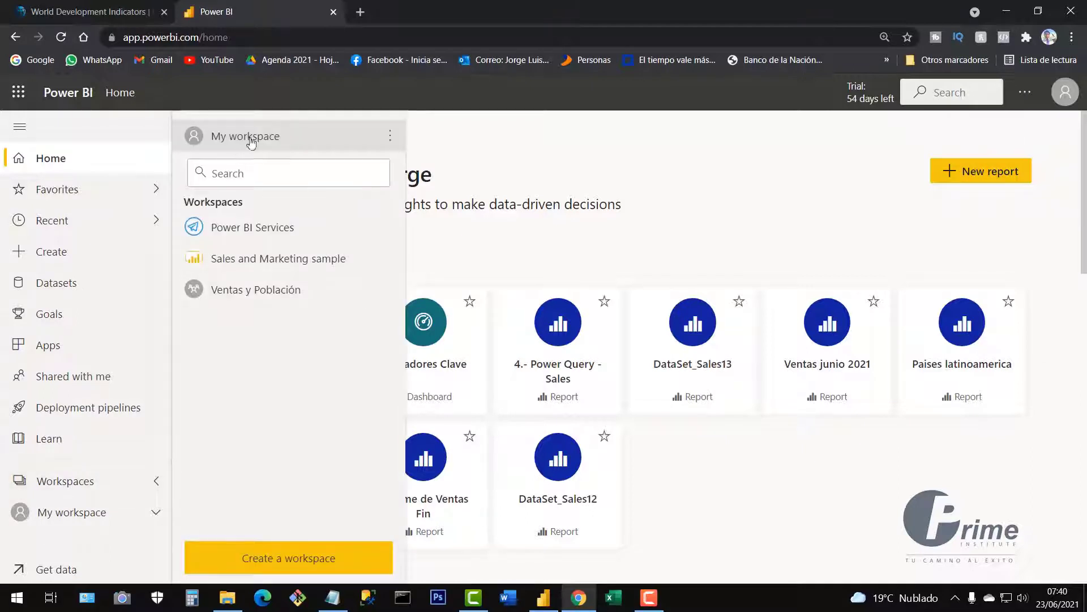
{"action": "left_click", "coordinate": [245, 138]}
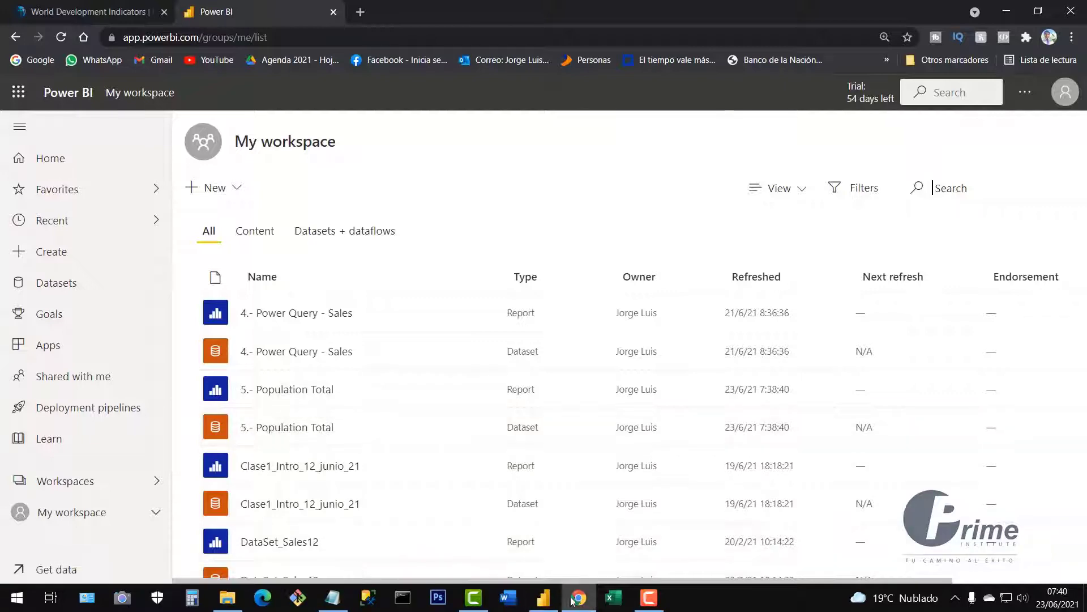
Step: Switch to Power BI Desktop, dismiss the publishing message, and review the Population data table and the report's Home page against the published items
{"action": "key", "text": "alt+Tab"}
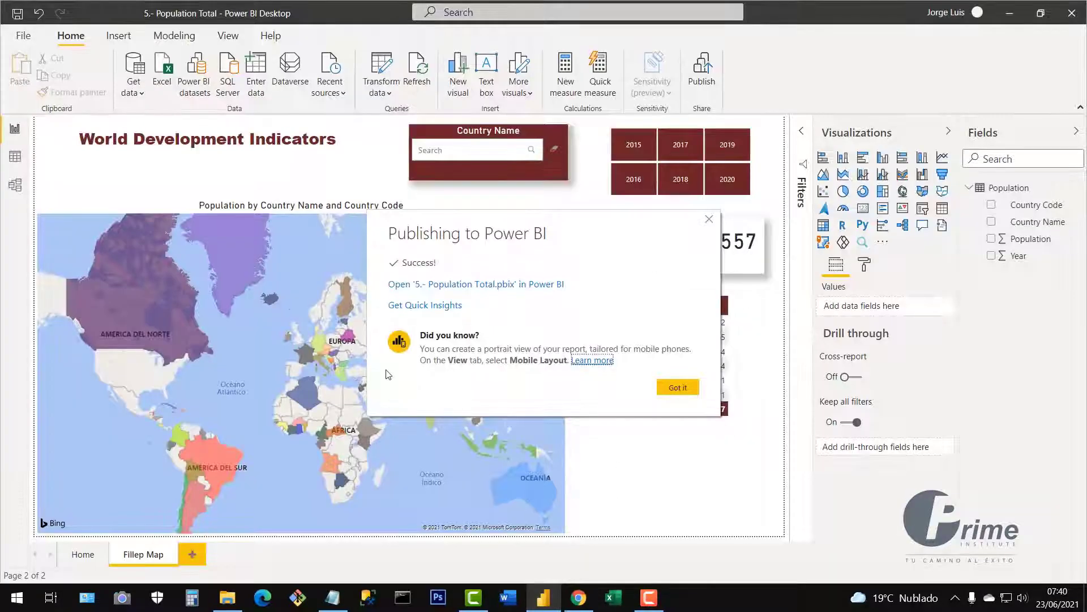
{"action": "left_click", "coordinate": [709, 220]}
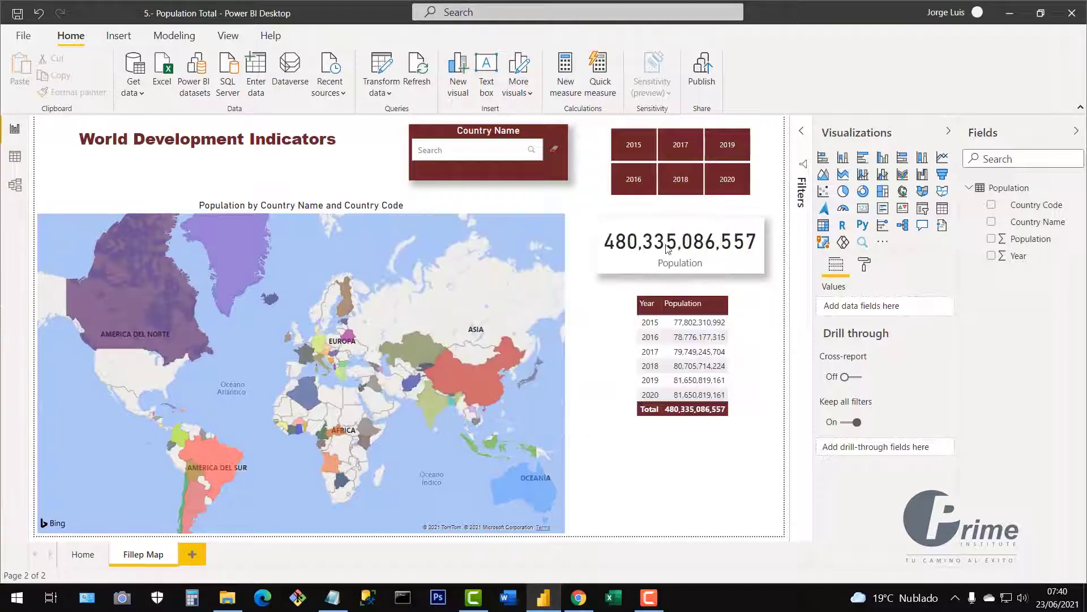
{"action": "left_click", "coordinate": [15, 157]}
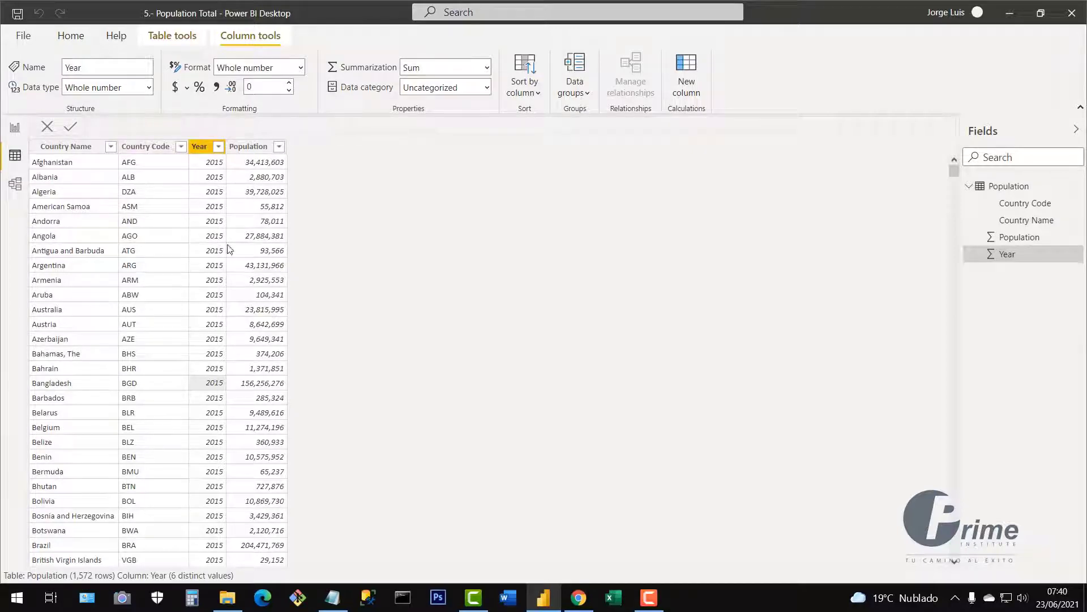
{"action": "left_click", "coordinate": [578, 597]}
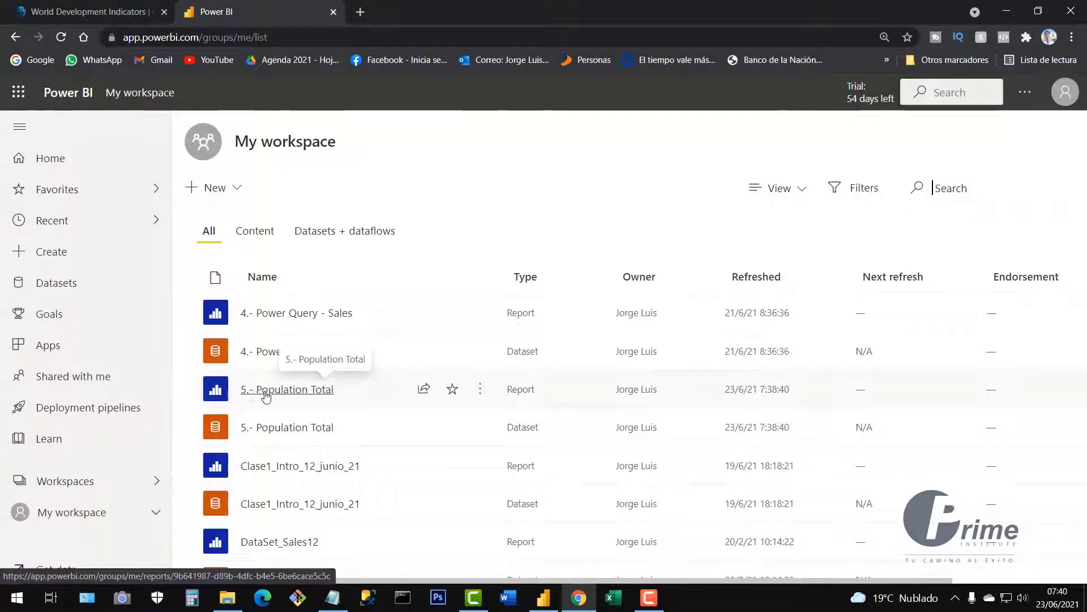
{"action": "left_click", "coordinate": [550, 606]}
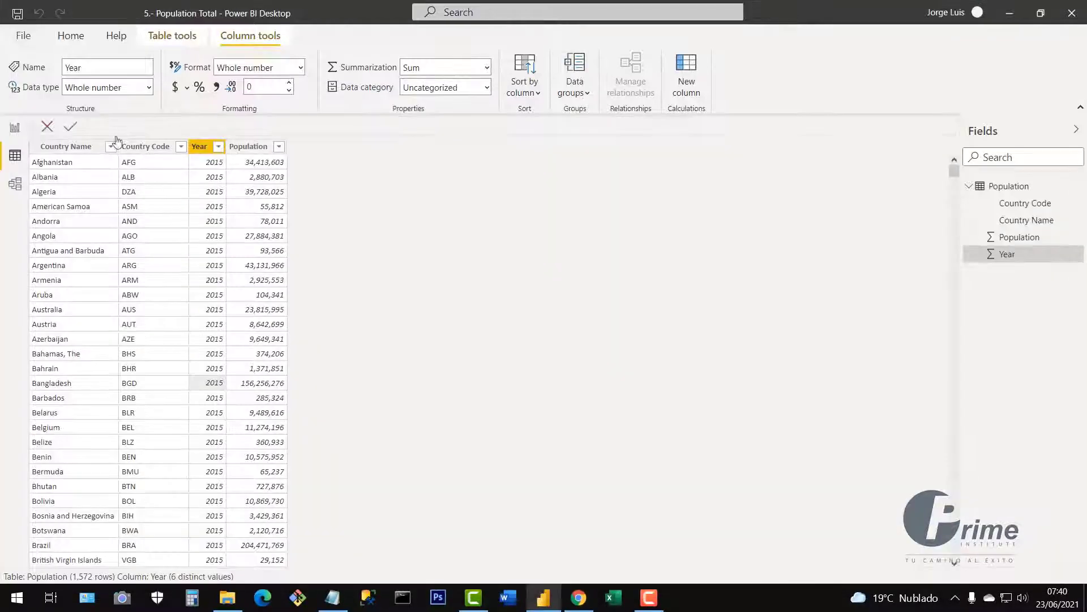
{"action": "left_click", "coordinate": [15, 126]}
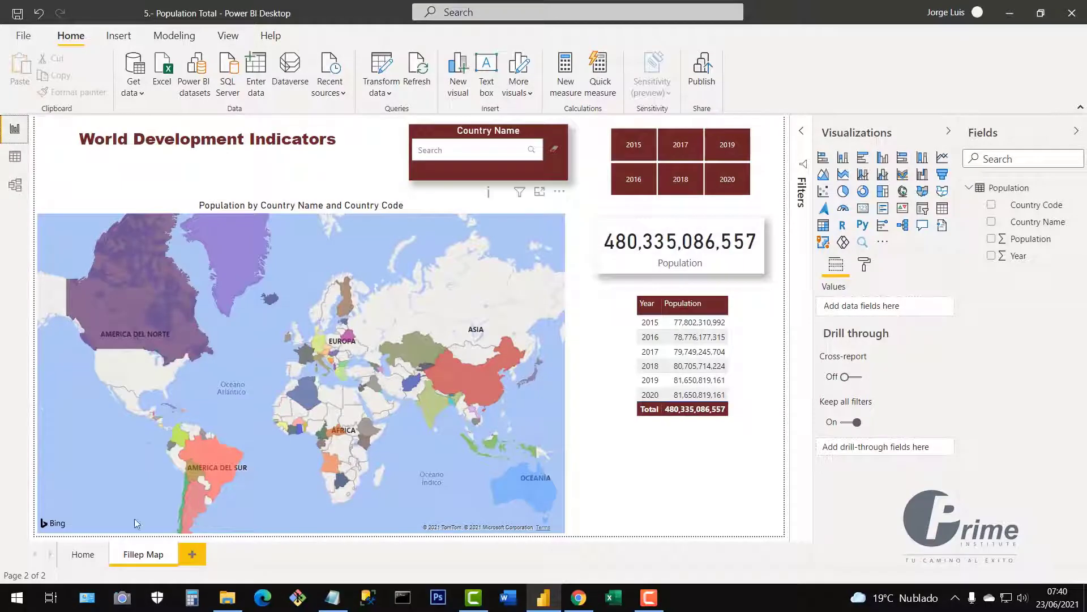
{"action": "left_click", "coordinate": [83, 555]}
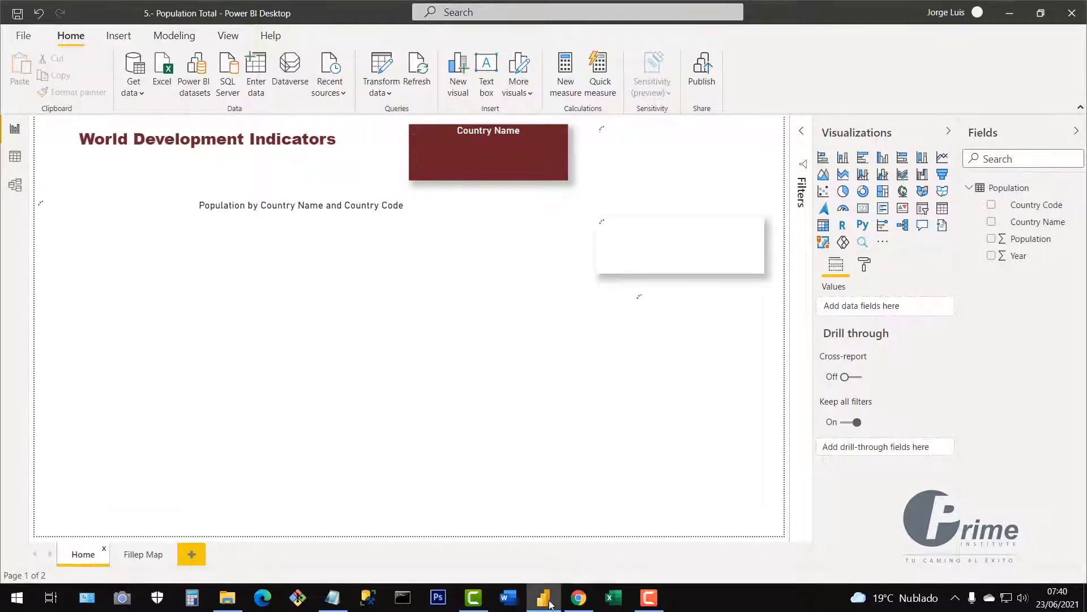
Step: Switch to Chrome, open the published "5.- Population Total" report from My workspace, and display its Home page
{"action": "left_click", "coordinate": [578, 600]}
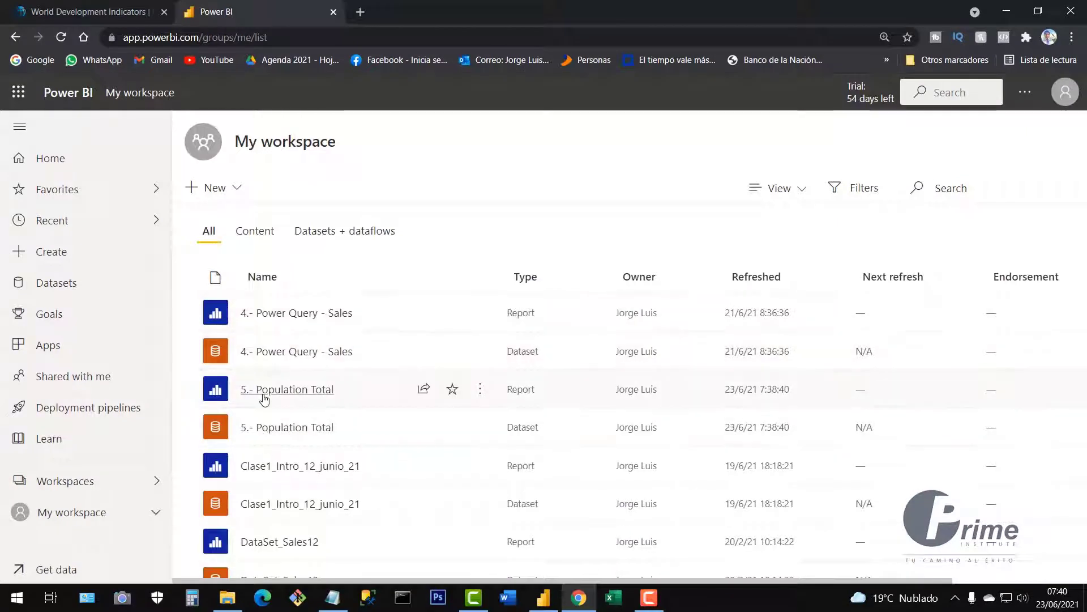
{"action": "left_click", "coordinate": [294, 396]}
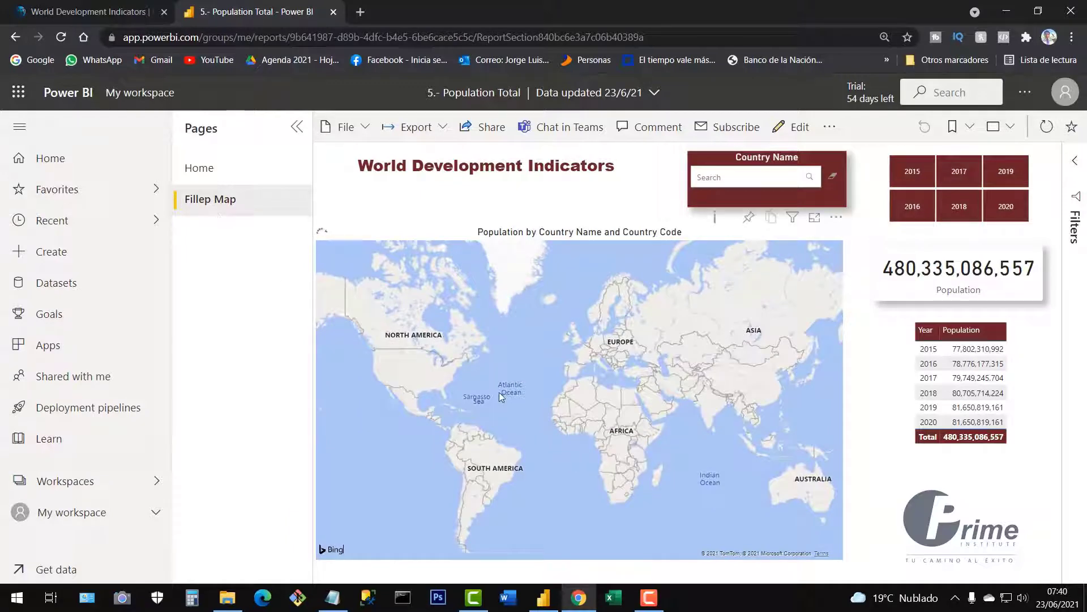
{"action": "left_click", "coordinate": [208, 171]}
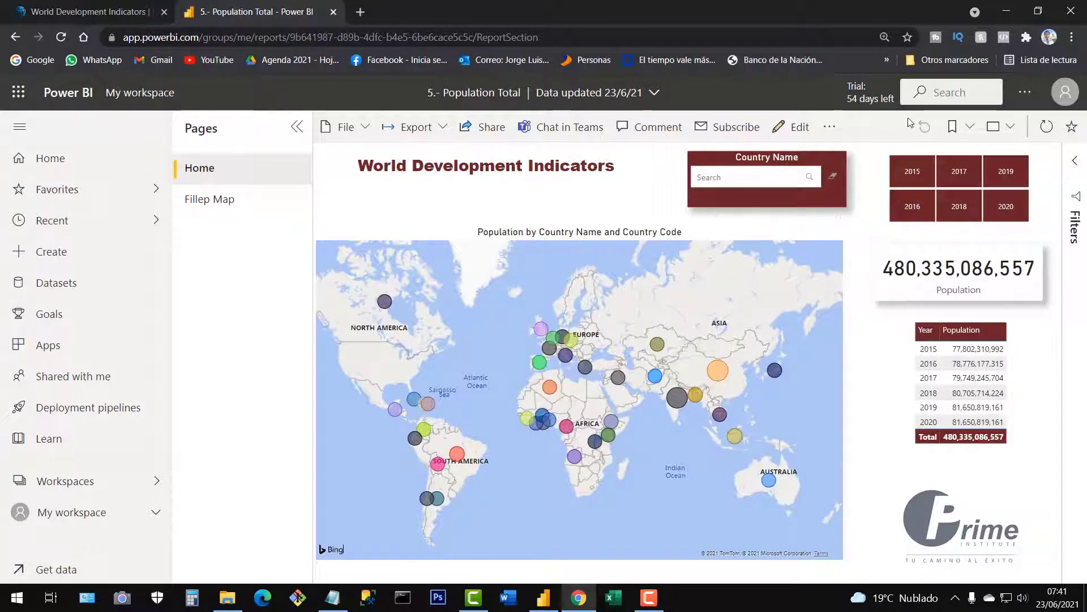
Step: View the signed-in account's details and highlight the domain part of its e-mail address
{"action": "left_click", "coordinate": [1066, 92]}
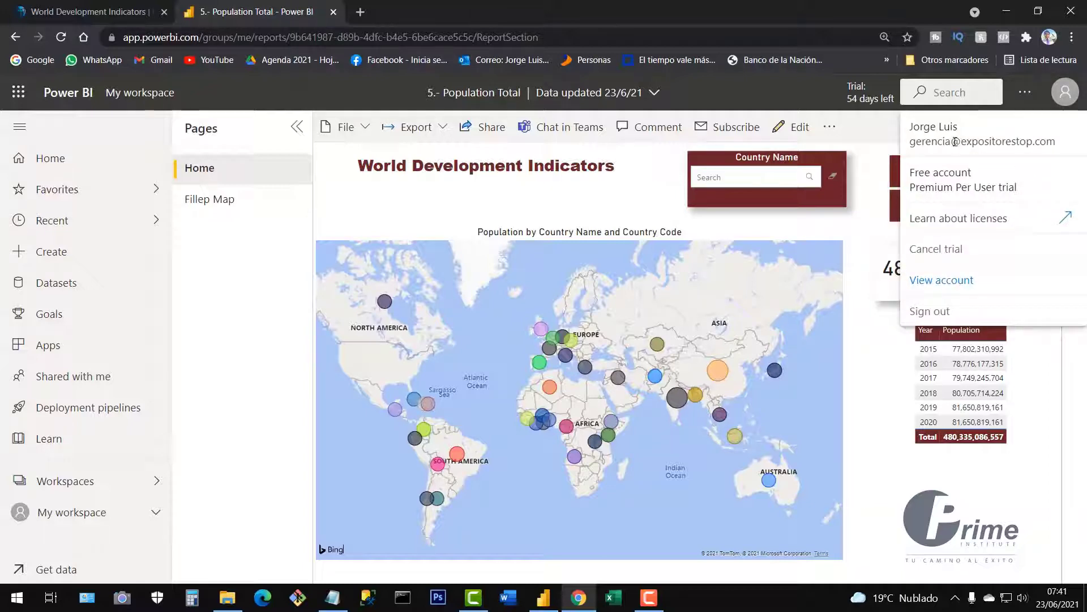
{"action": "left_click_drag", "start_coordinate": [955, 141], "coordinate": [908, 142]}
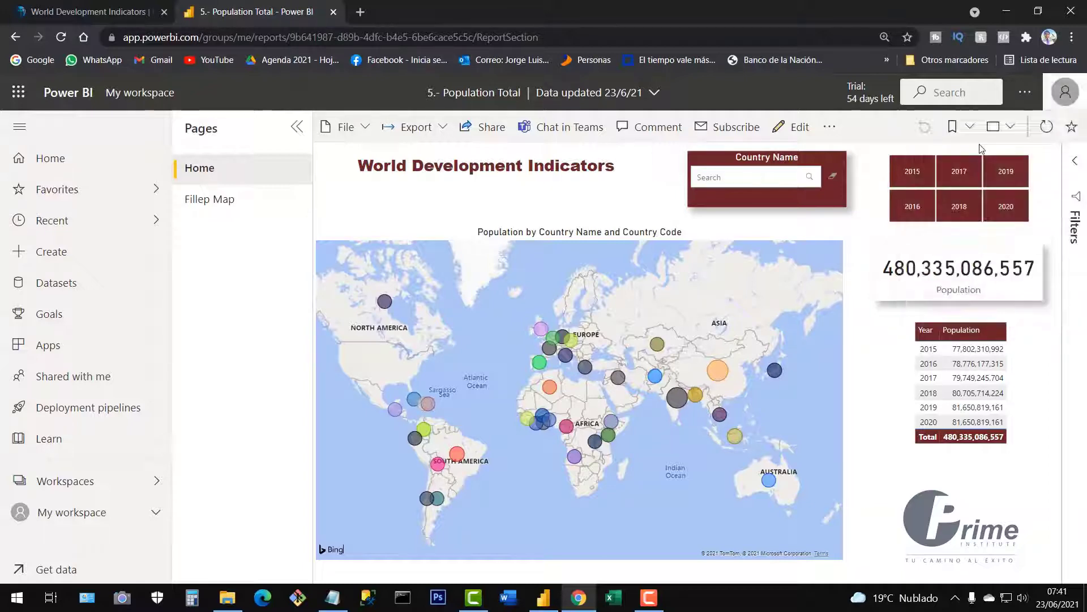
{"action": "left_click", "coordinate": [1062, 103]}
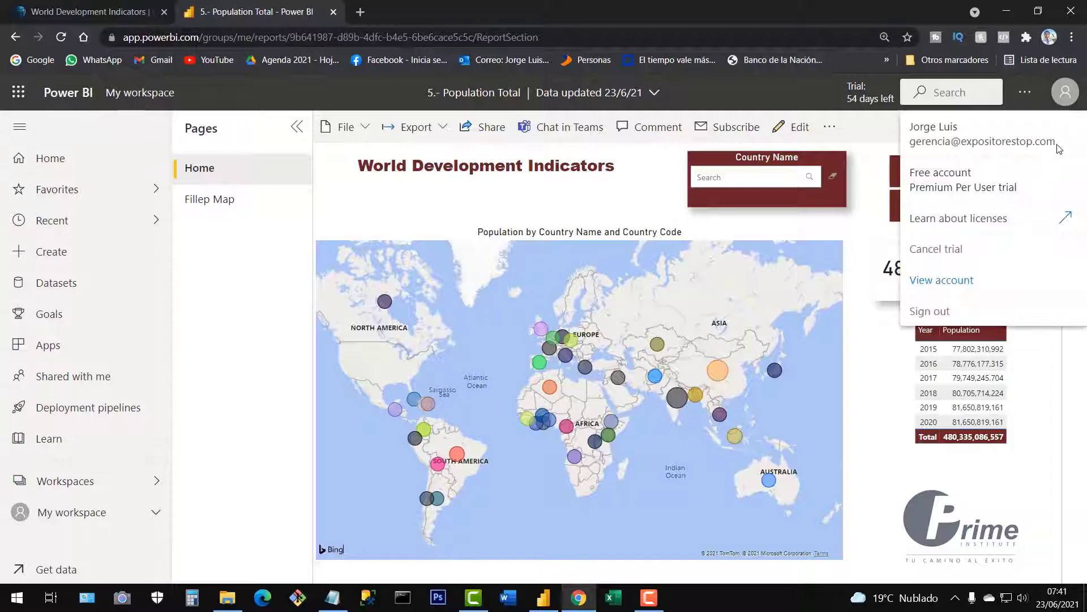
{"action": "left_click_drag", "start_coordinate": [1057, 145], "coordinate": [965, 145]}
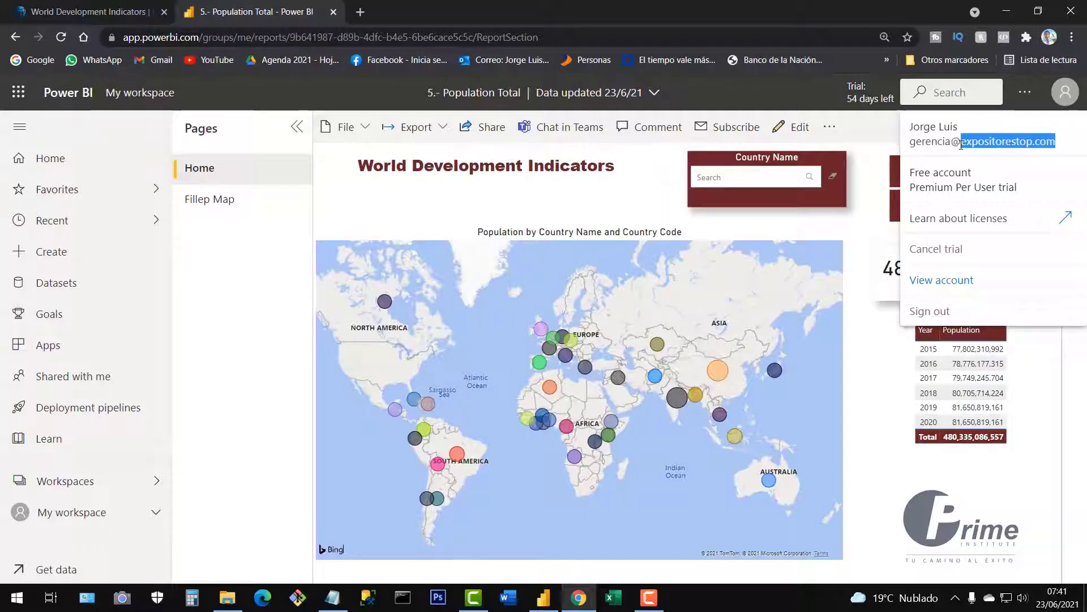
{"action": "left_click", "coordinate": [875, 395]}
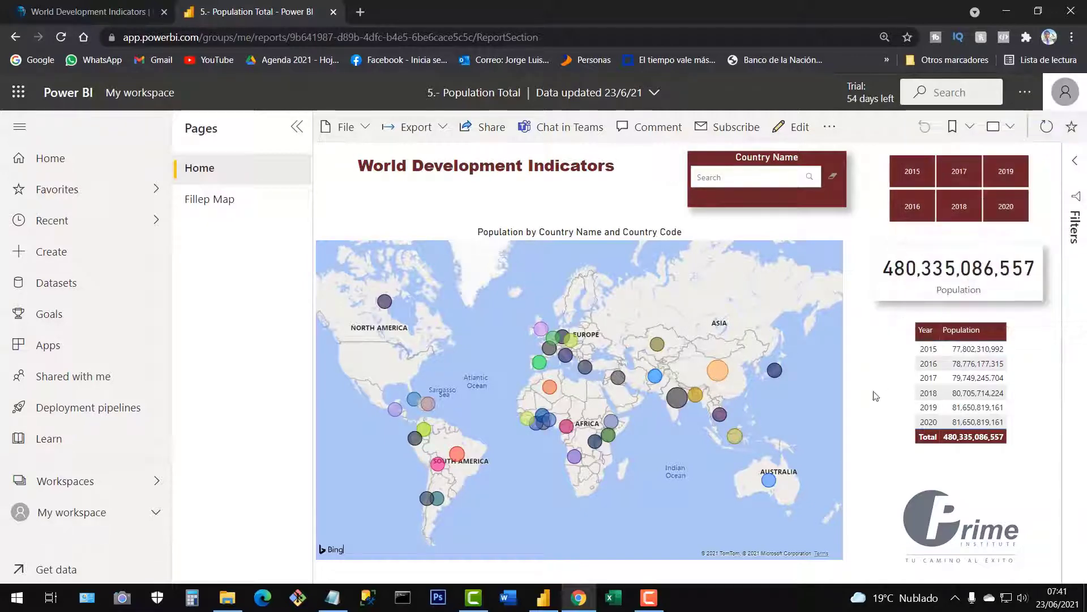
Step: Copy the sharing link of the "5.- Population Total" report for people in the organization, and close the sharing dialog
{"action": "left_click", "coordinate": [490, 135]}
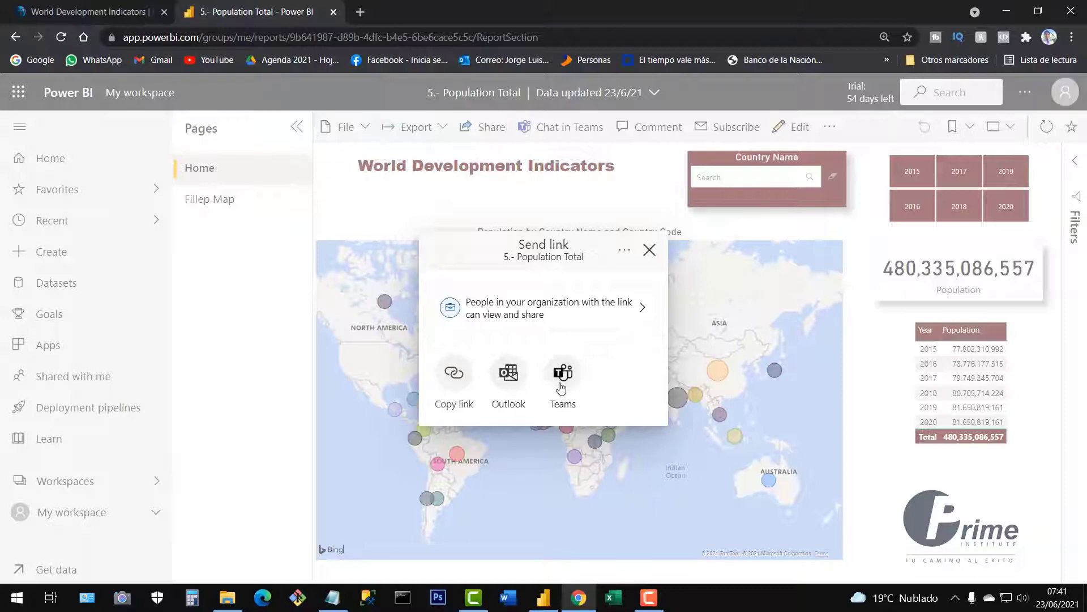
{"action": "left_click", "coordinate": [454, 376]}
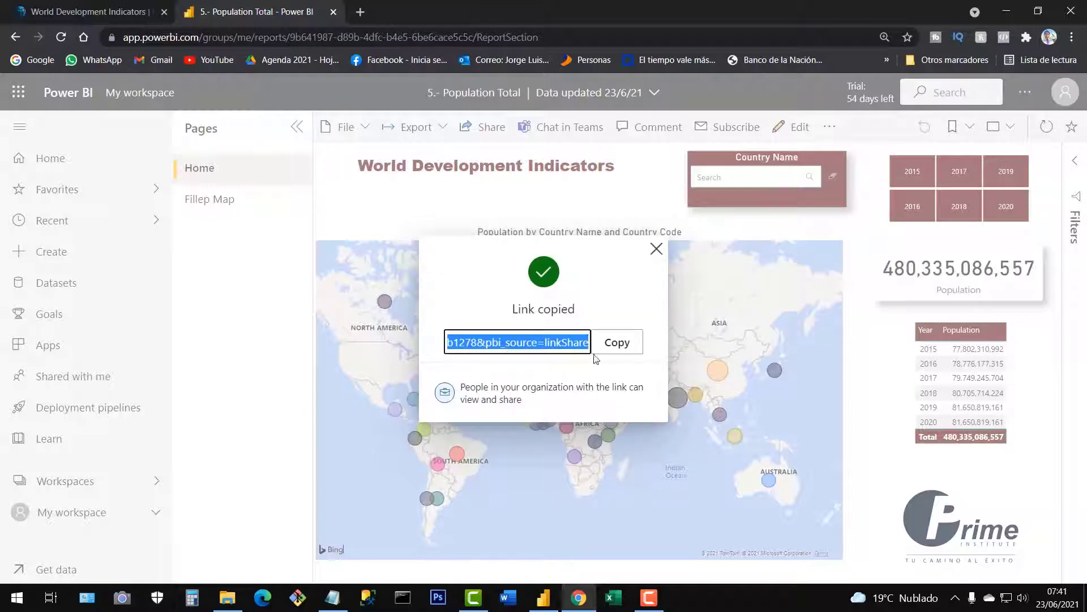
{"action": "left_click", "coordinate": [615, 343]}
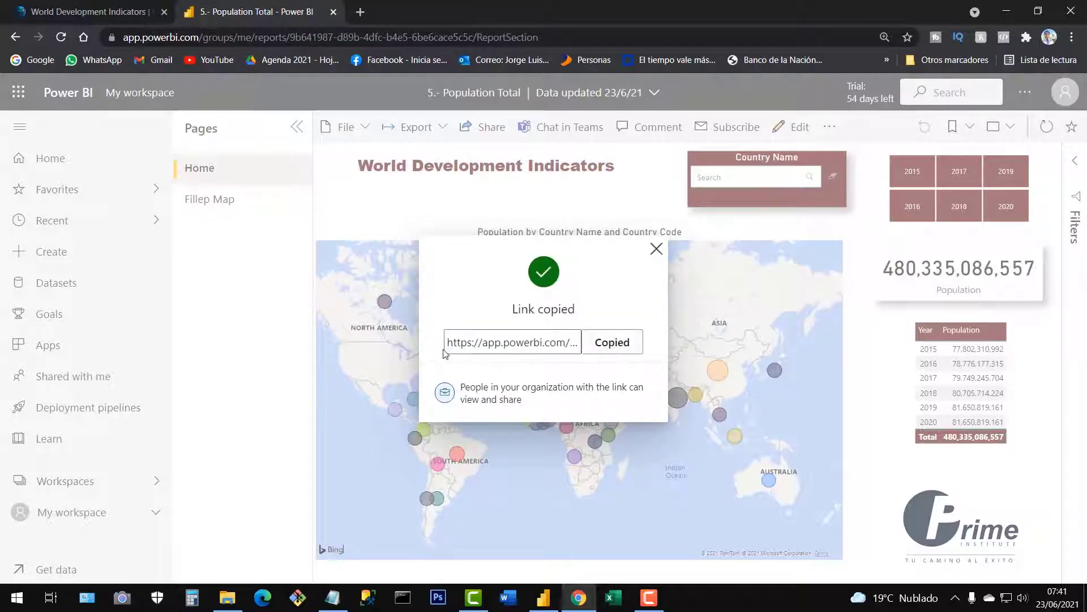
{"action": "left_click", "coordinate": [656, 250]}
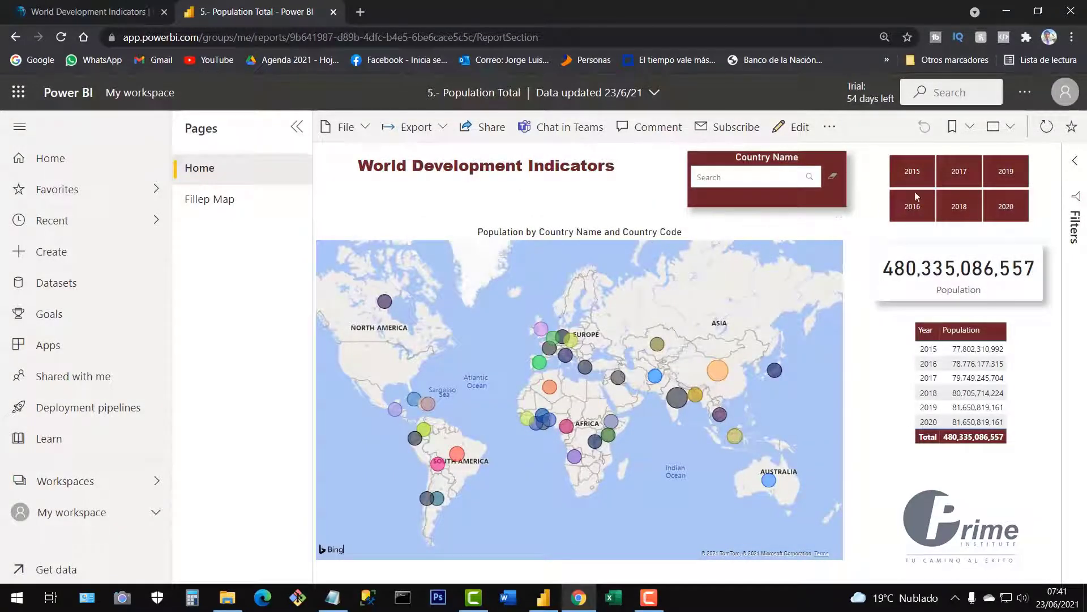
Step: Recheck the organization domain in the signed-in account's e-mail address, then close the account details
{"action": "left_click", "coordinate": [1063, 101]}
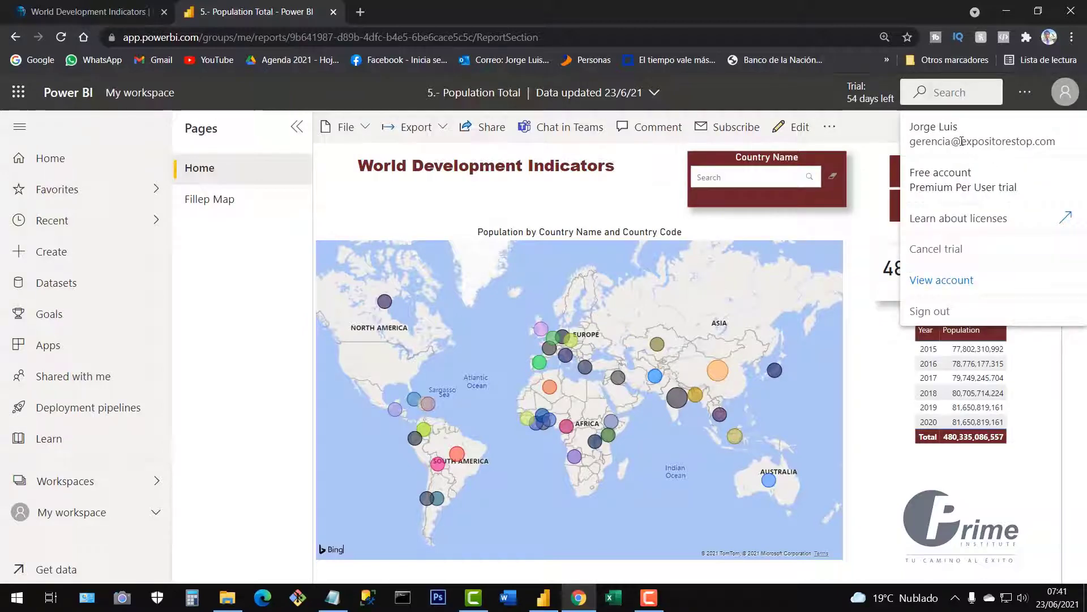
{"action": "left_click_drag", "start_coordinate": [962, 141], "coordinate": [1057, 146]}
{"action": "left_click", "coordinate": [1057, 145]}
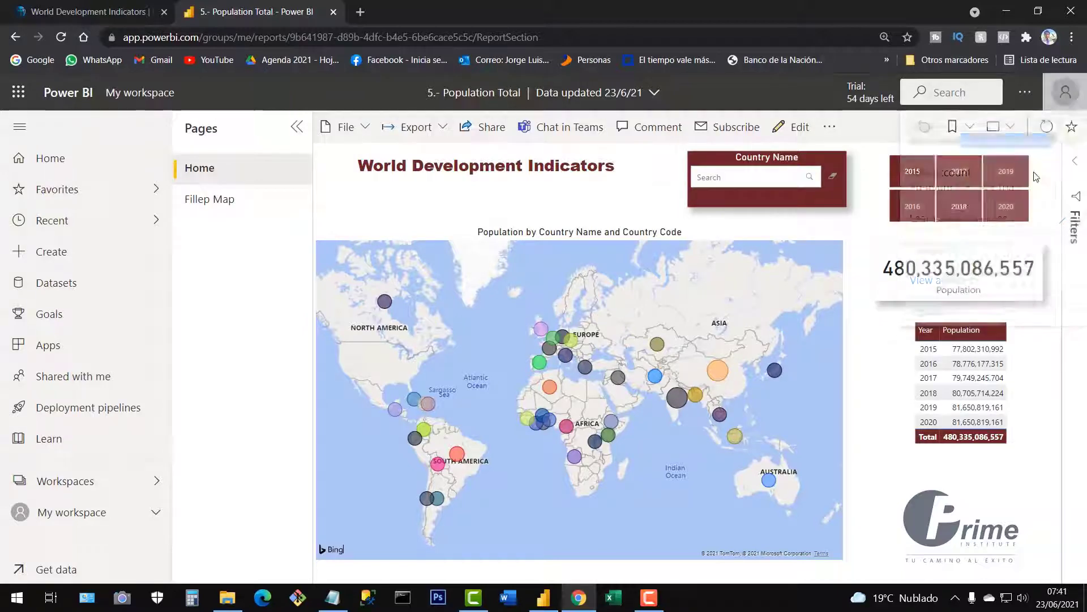
{"action": "left_click", "coordinate": [1062, 100]}
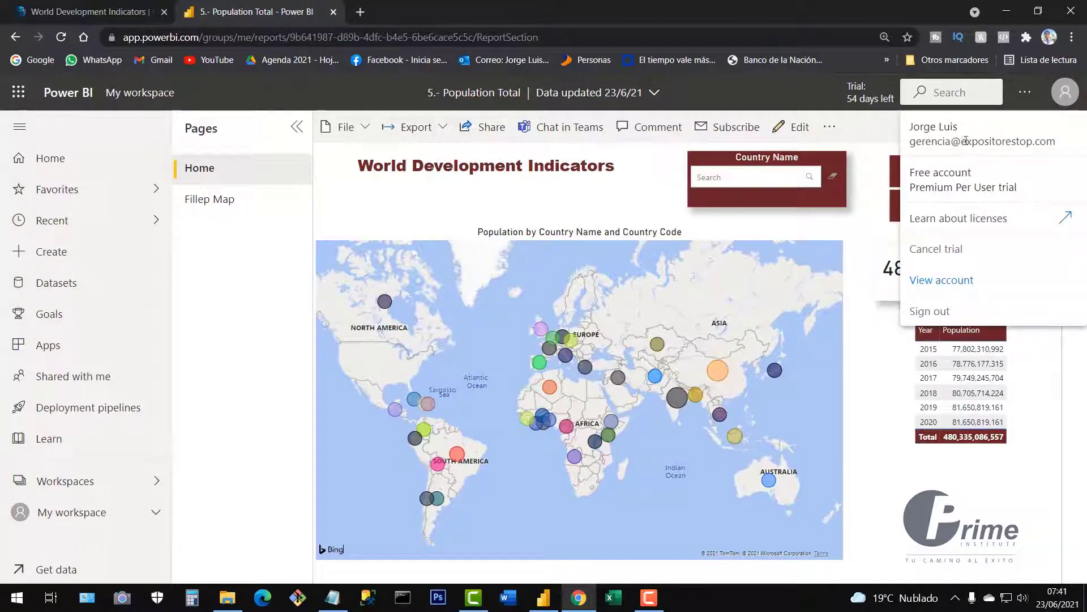
{"action": "left_click_drag", "start_coordinate": [962, 141], "coordinate": [1057, 142]}
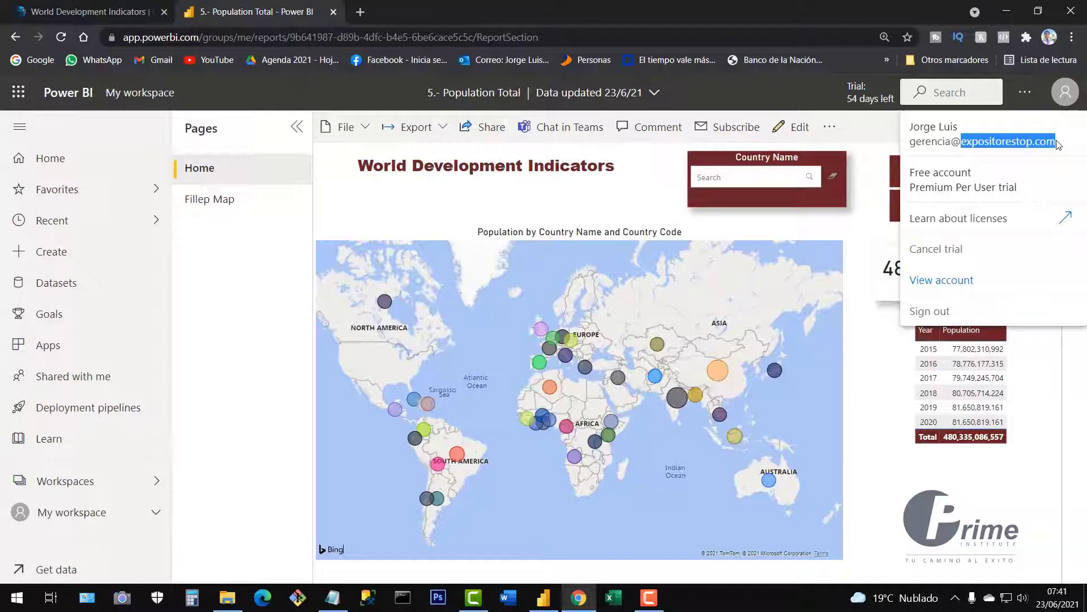
{"action": "left_click", "coordinate": [875, 375]}
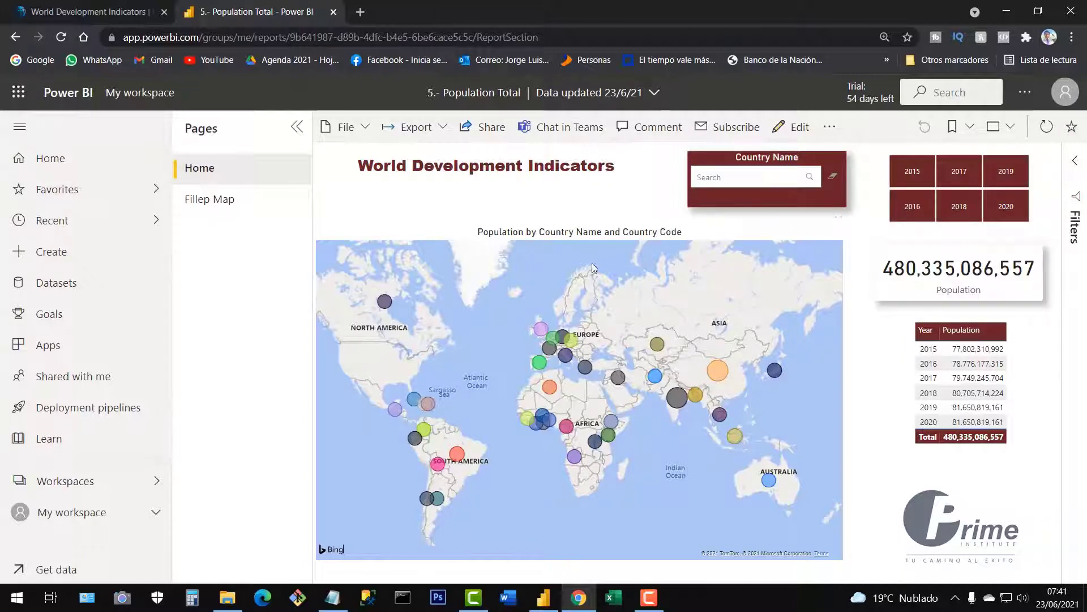
Step: Generate and copy the report's organization sharing link again, and close the confirmation
{"action": "left_click", "coordinate": [490, 128]}
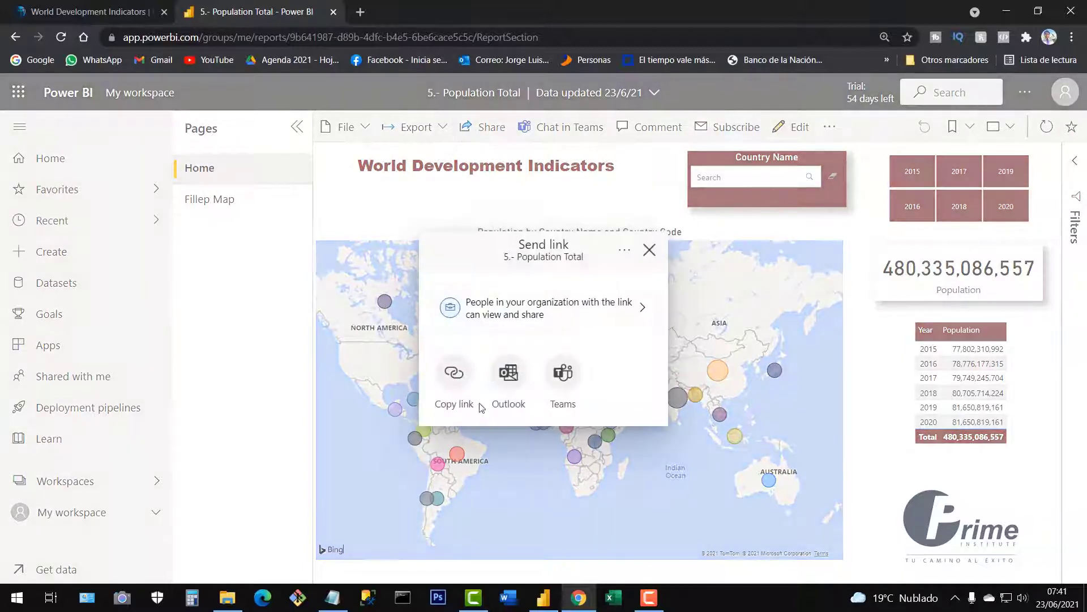
{"action": "left_click", "coordinate": [454, 376]}
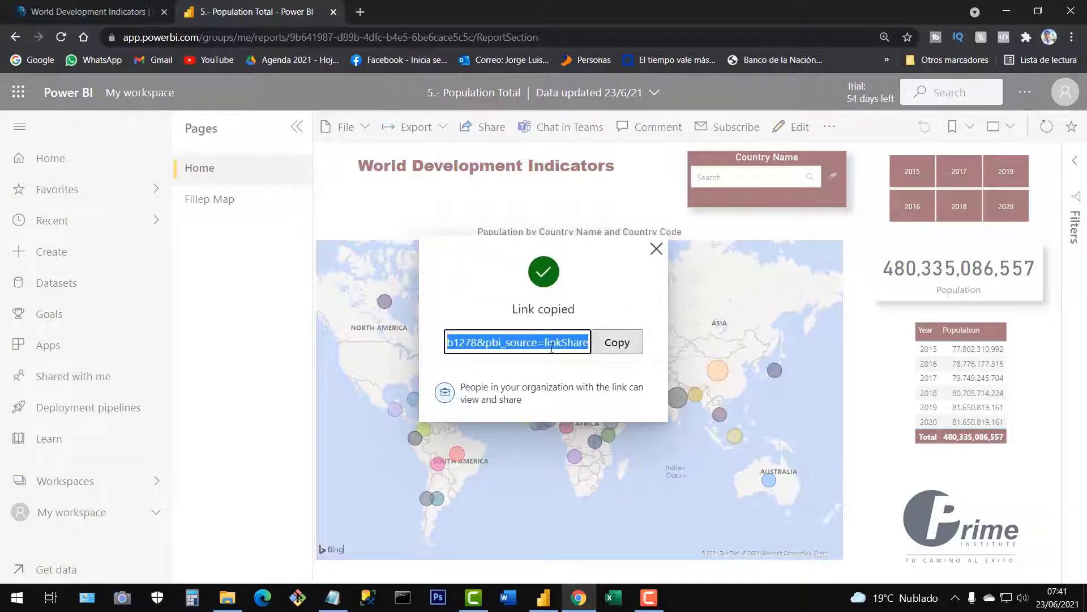
{"action": "left_click", "coordinate": [656, 249]}
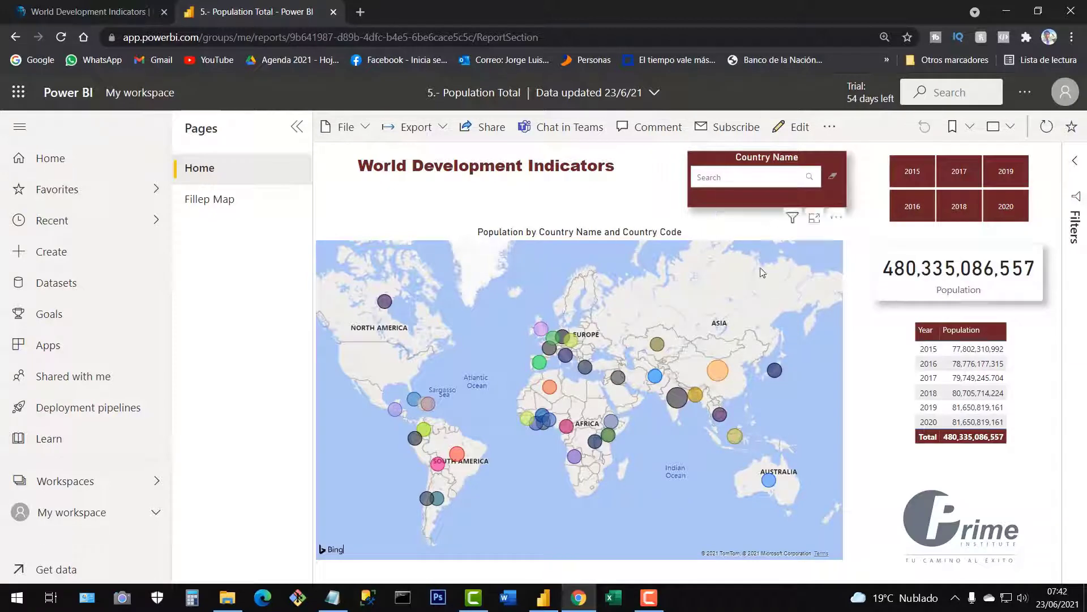
Step: Explore the published population map at closer and wider scales, then switch to Power BI Desktop
{"action": "scroll", "coordinate": [627, 360], "scroll_direction": "up", "scroll_amount": 5}
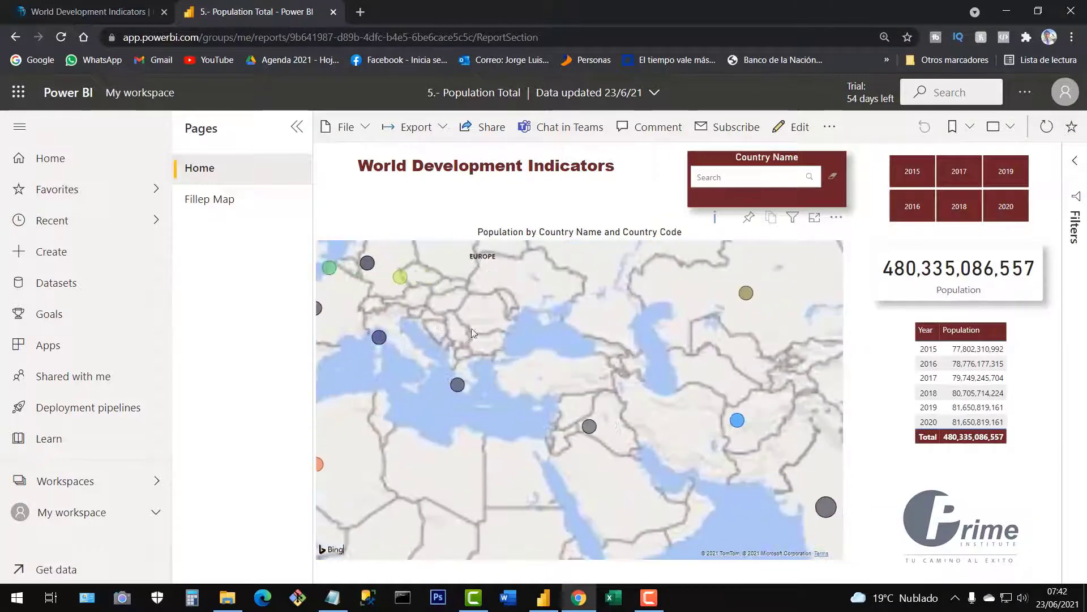
{"action": "scroll", "coordinate": [473, 332], "scroll_direction": "down", "scroll_amount": 5}
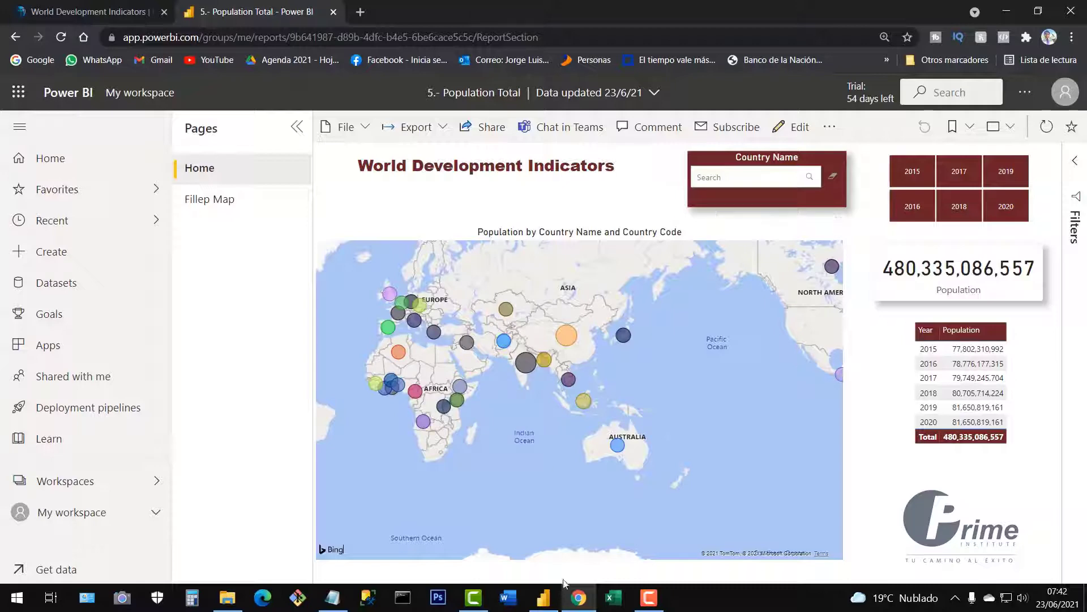
{"action": "left_click", "coordinate": [542, 598]}
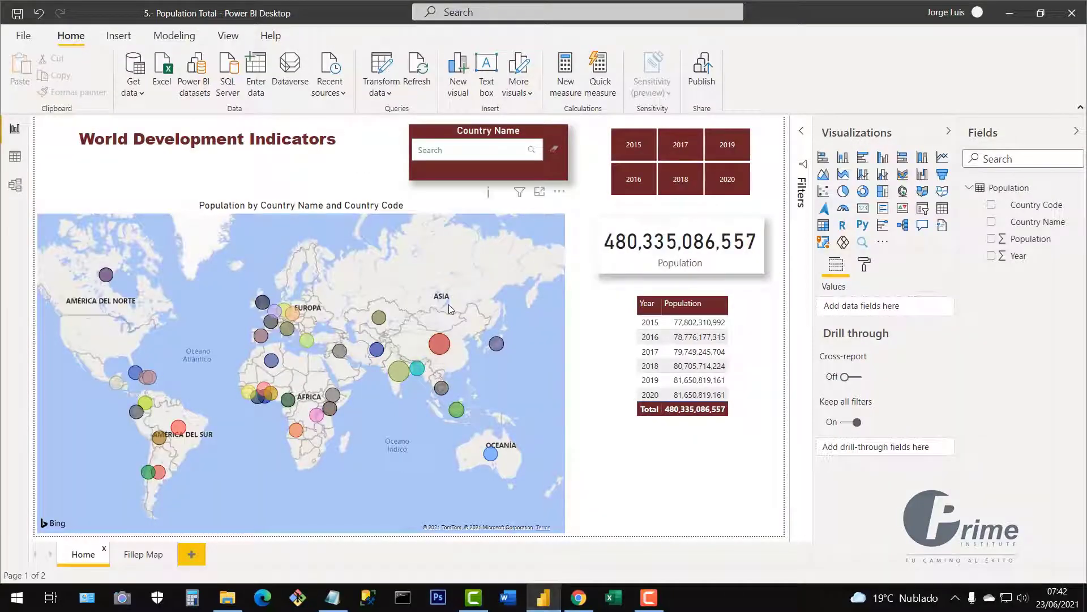